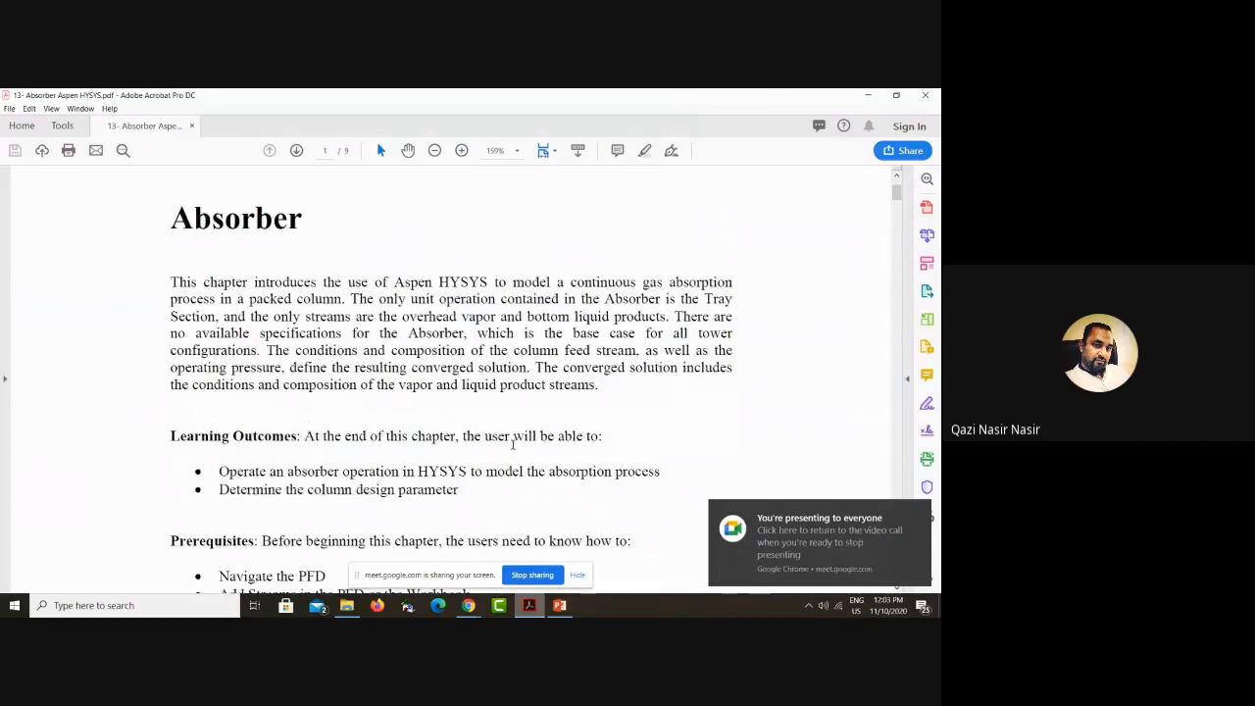
Step: Hide the screen-sharing notice, switch to the Google Meet call in Chrome and admit the participants waiting to join
click(576, 574)
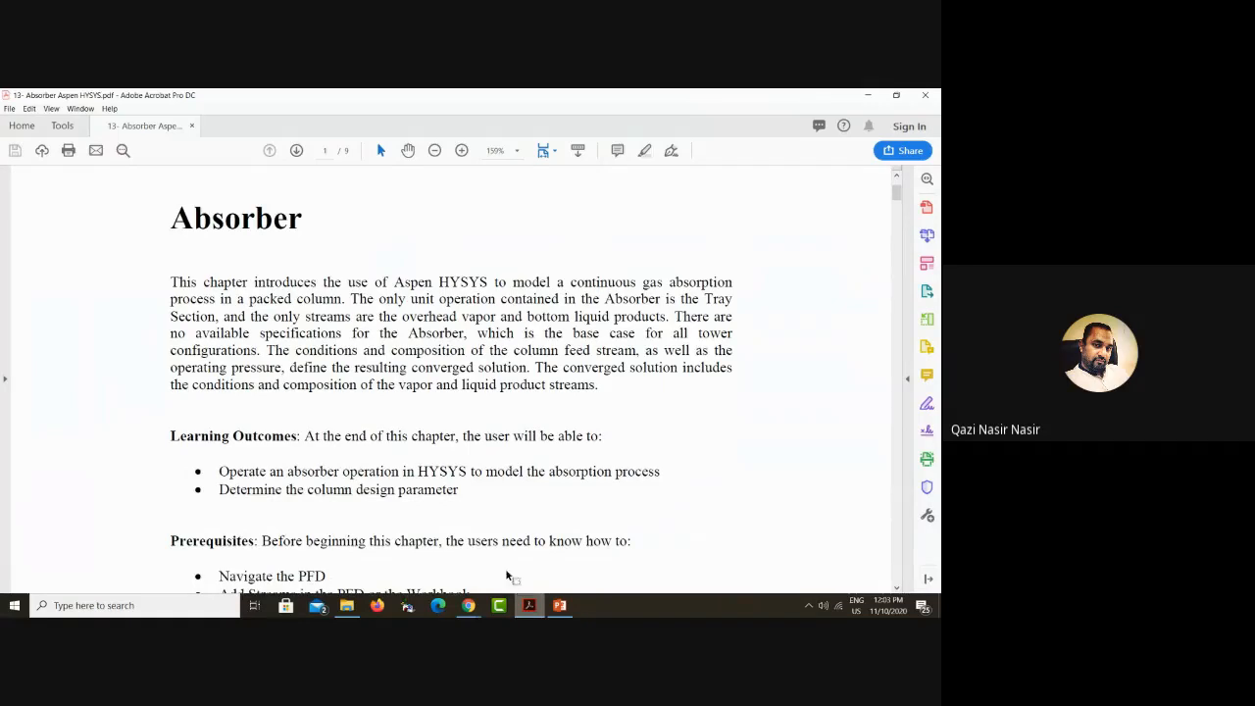
click(469, 605)
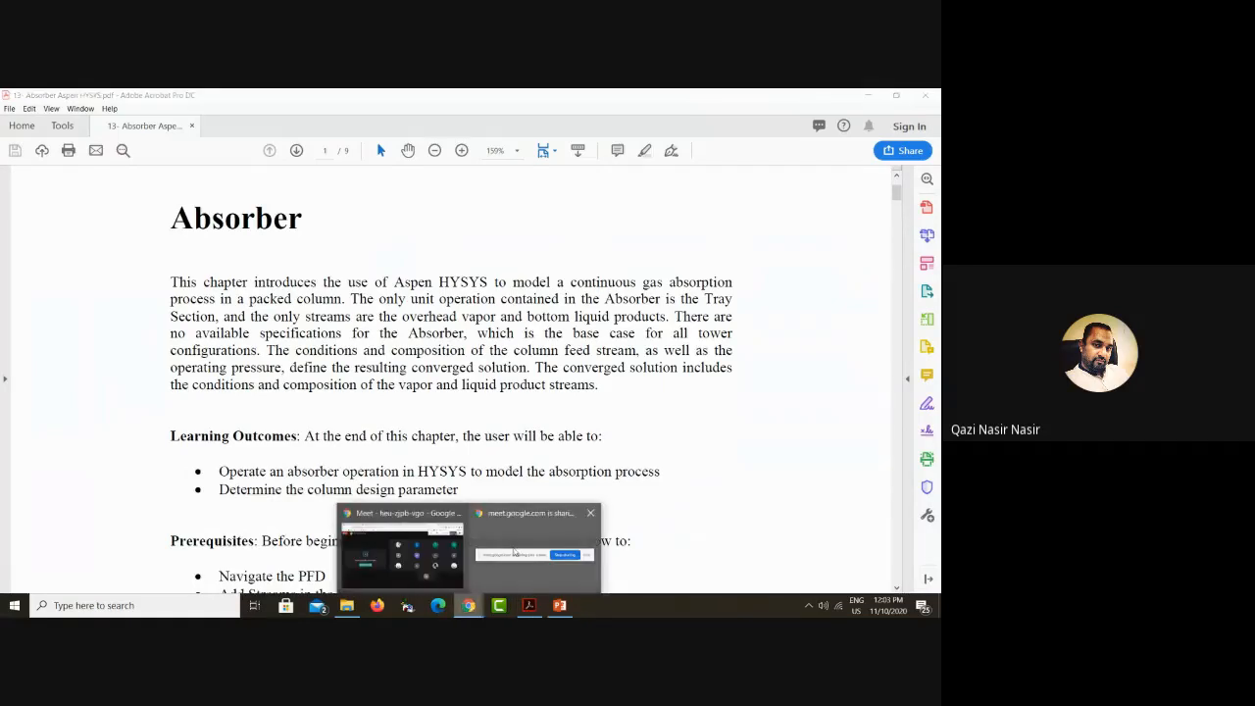
click(428, 545)
click(606, 411)
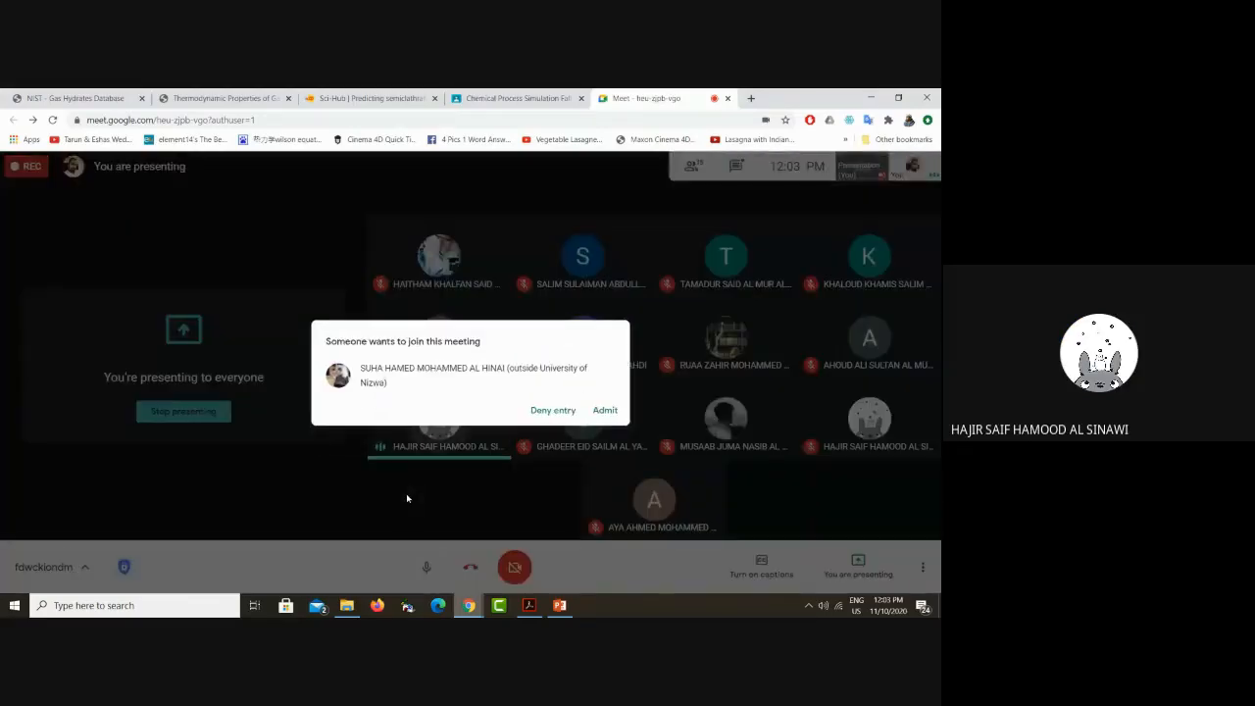
click(606, 411)
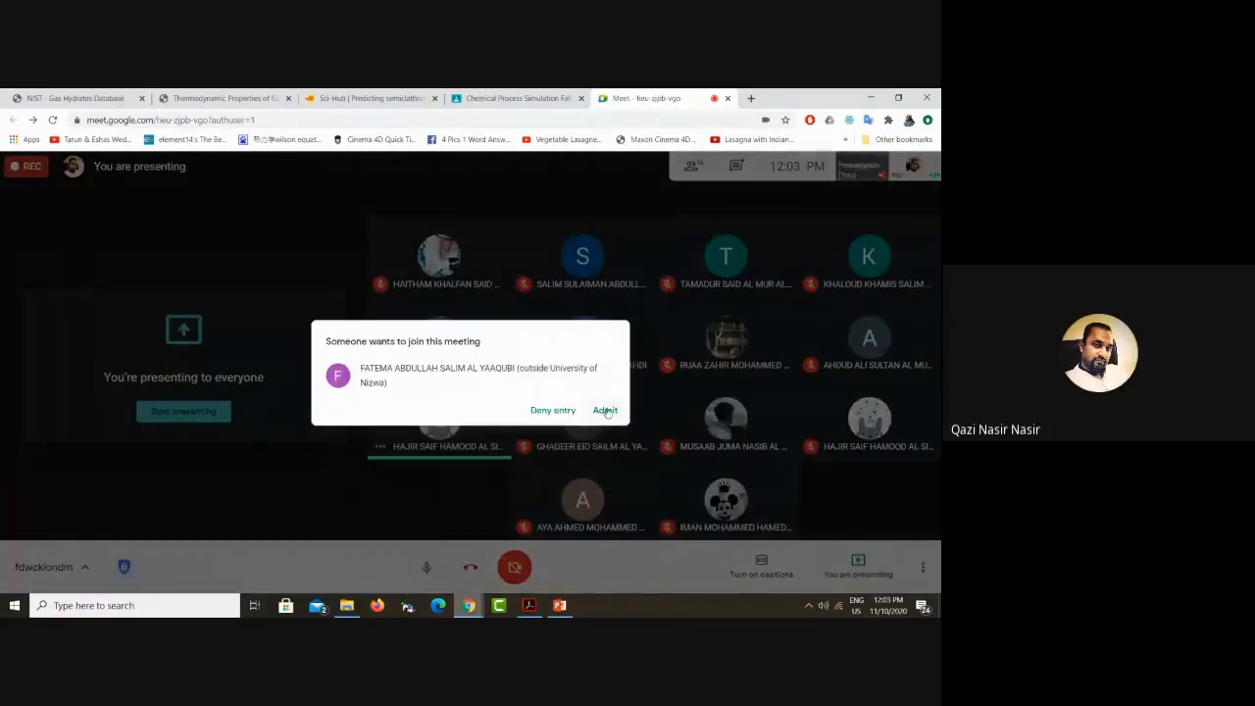
click(604, 410)
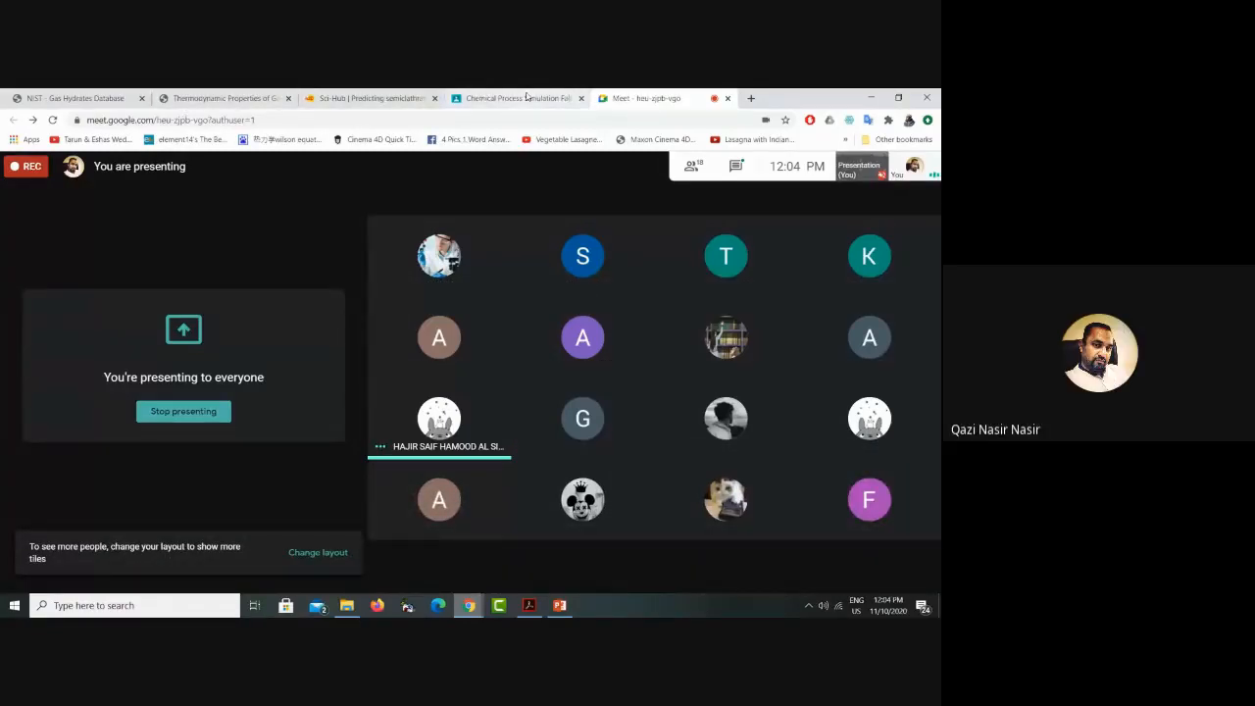
mouse_move(469, 610)
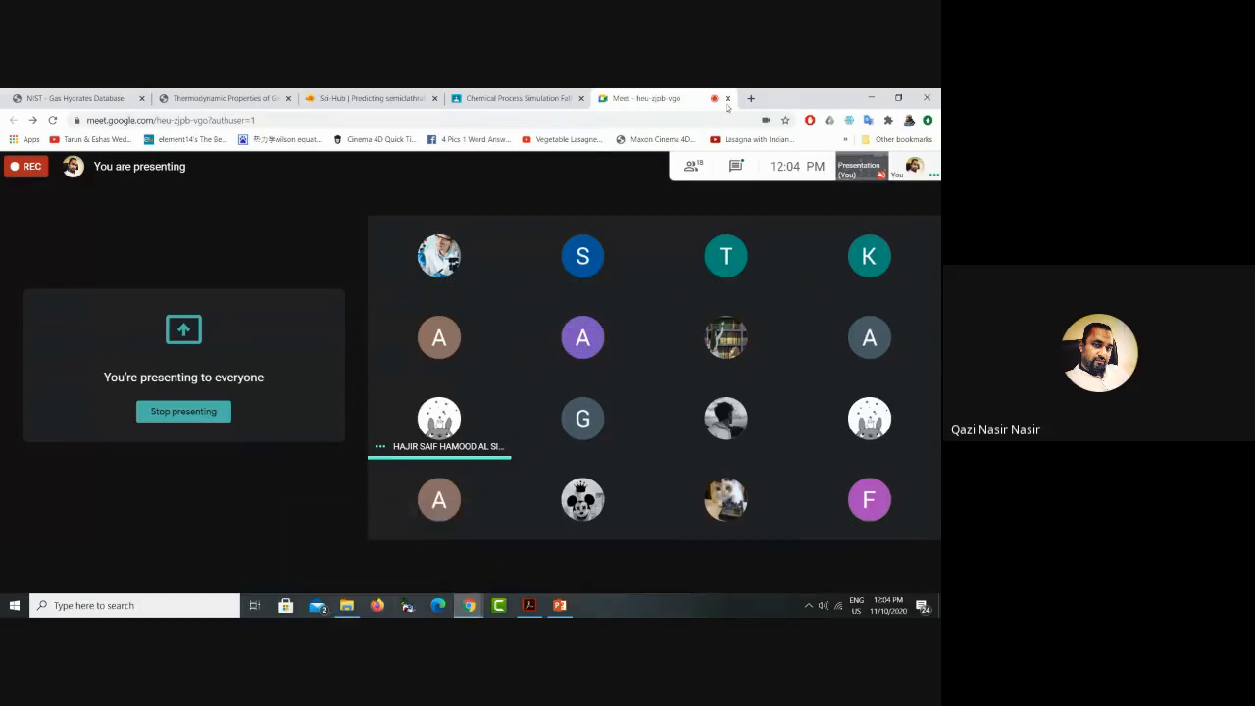
Step: Open moodle.unizwa.edu.om in a new browser tab and log in with the saved credentials
click(751, 98)
click(652, 119)
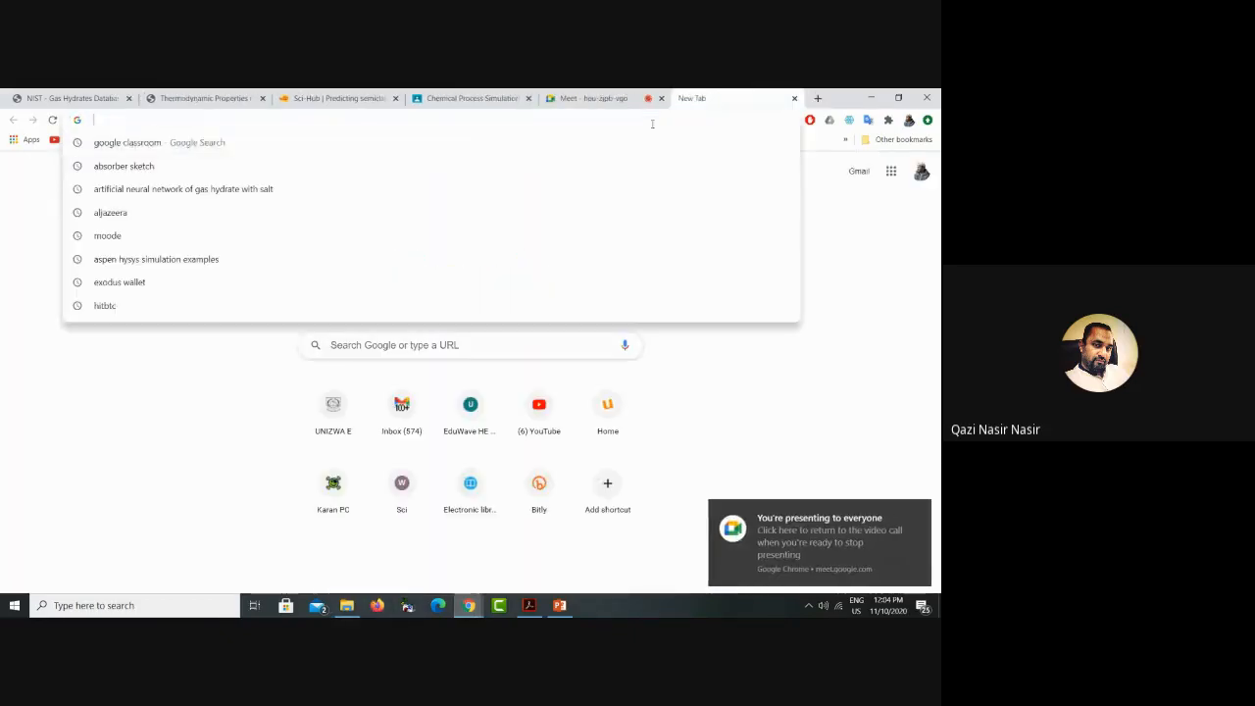
text(moodle.unizwa.edu.om)
key(Return)
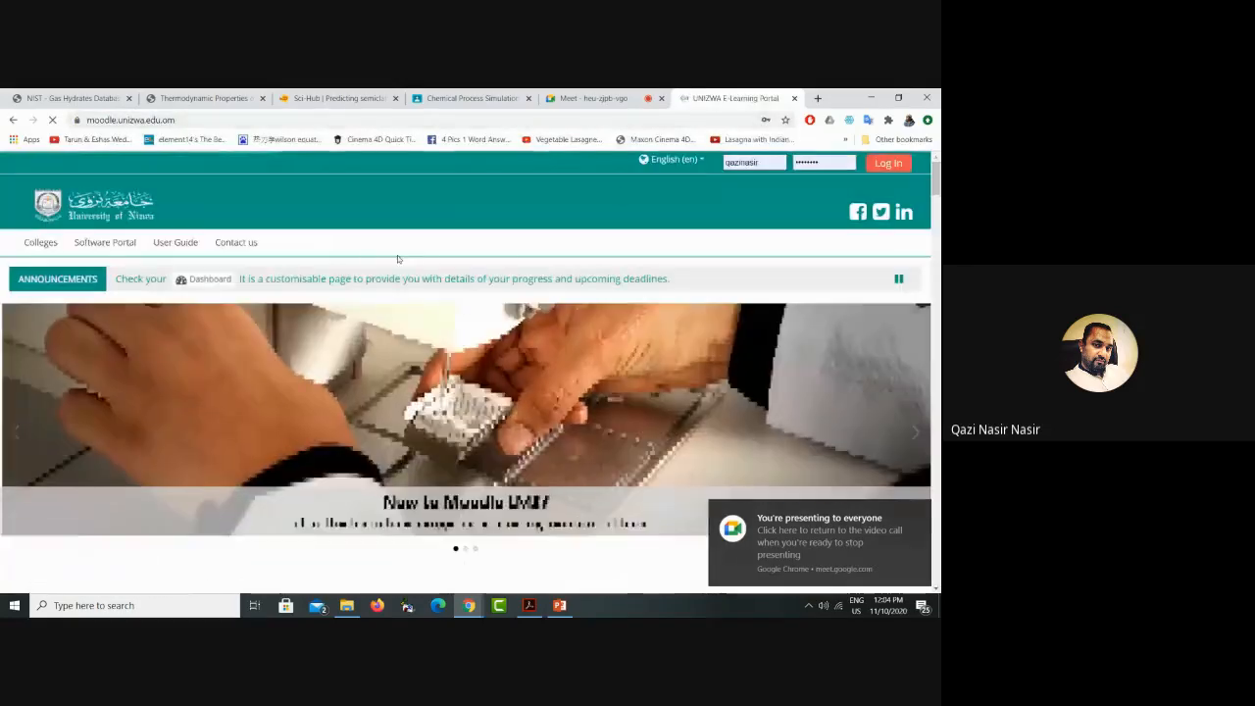
click(887, 163)
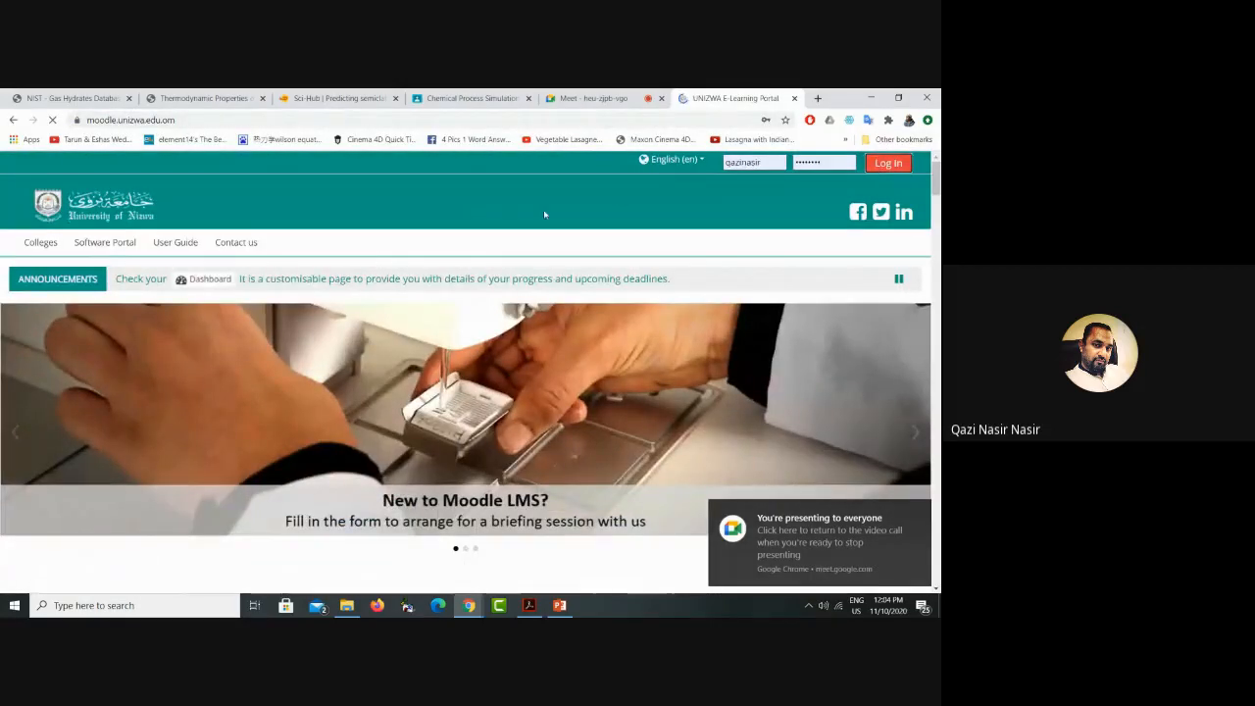
Step: Go to the CHPE415 (Fall 2020/21) course and open the submissions of Assignment 1 in Week 4
click(311, 240)
click(319, 326)
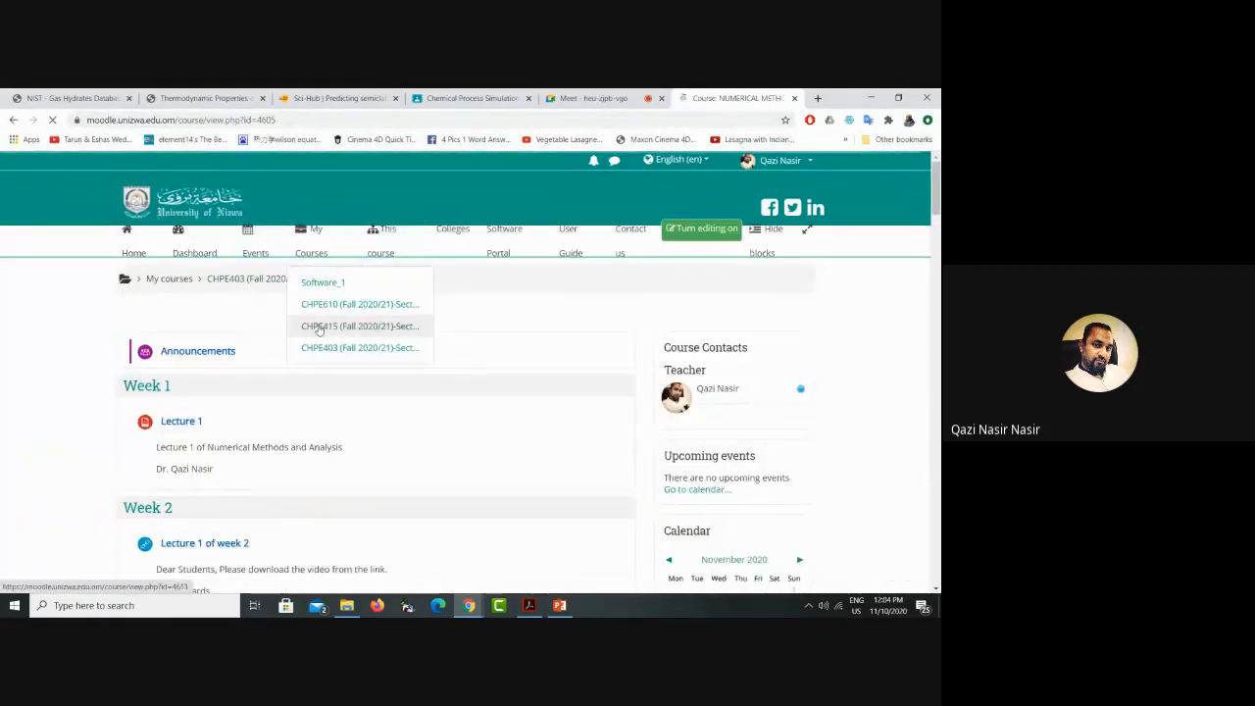
scroll(415, 427, down, 15)
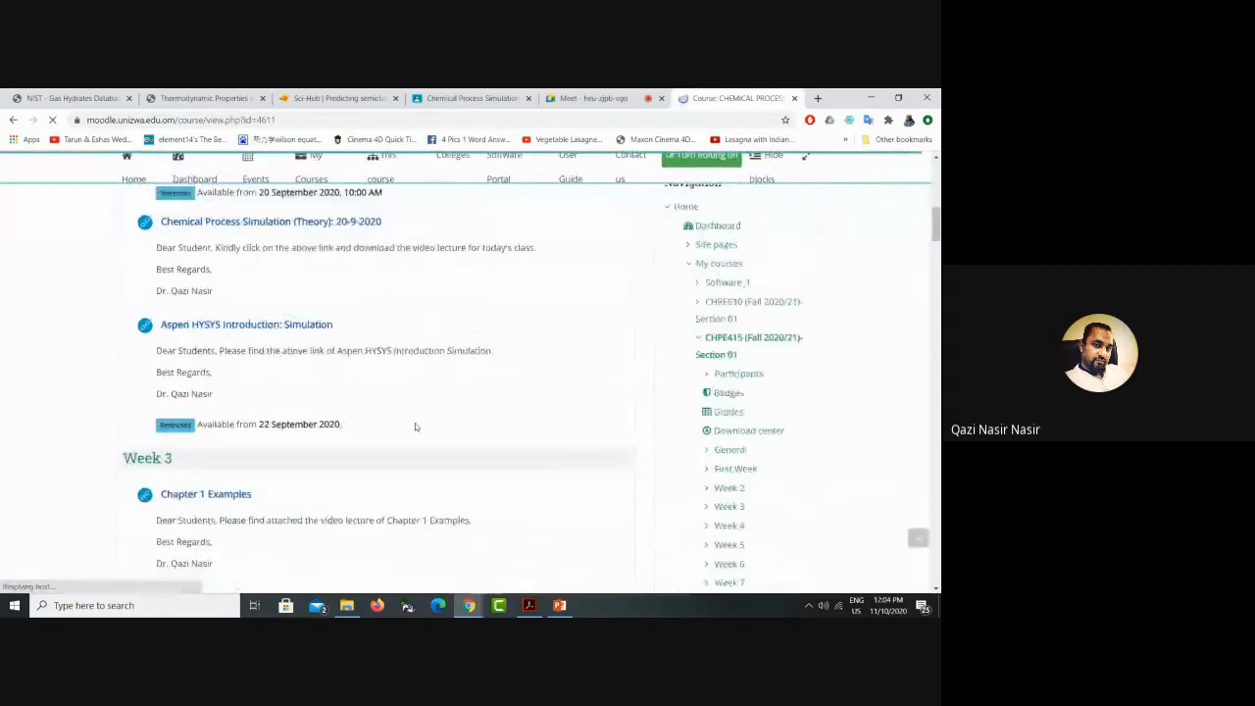
scroll(415, 426, down, 2)
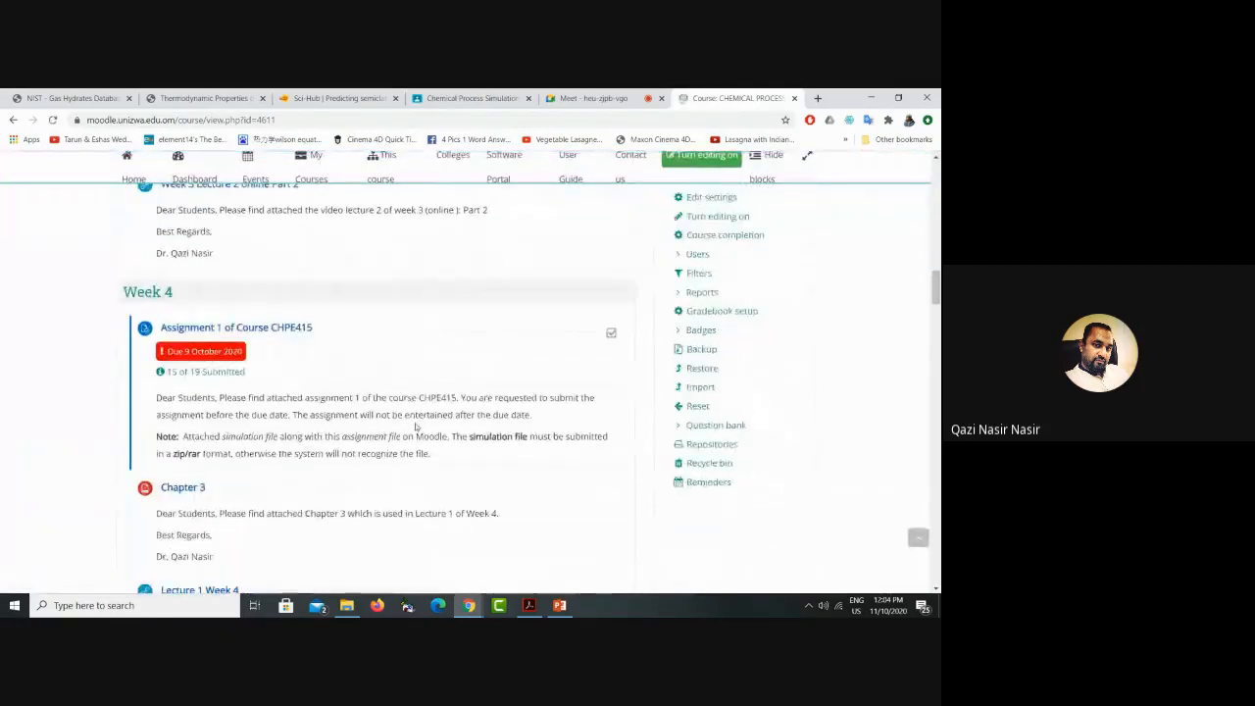
click(193, 371)
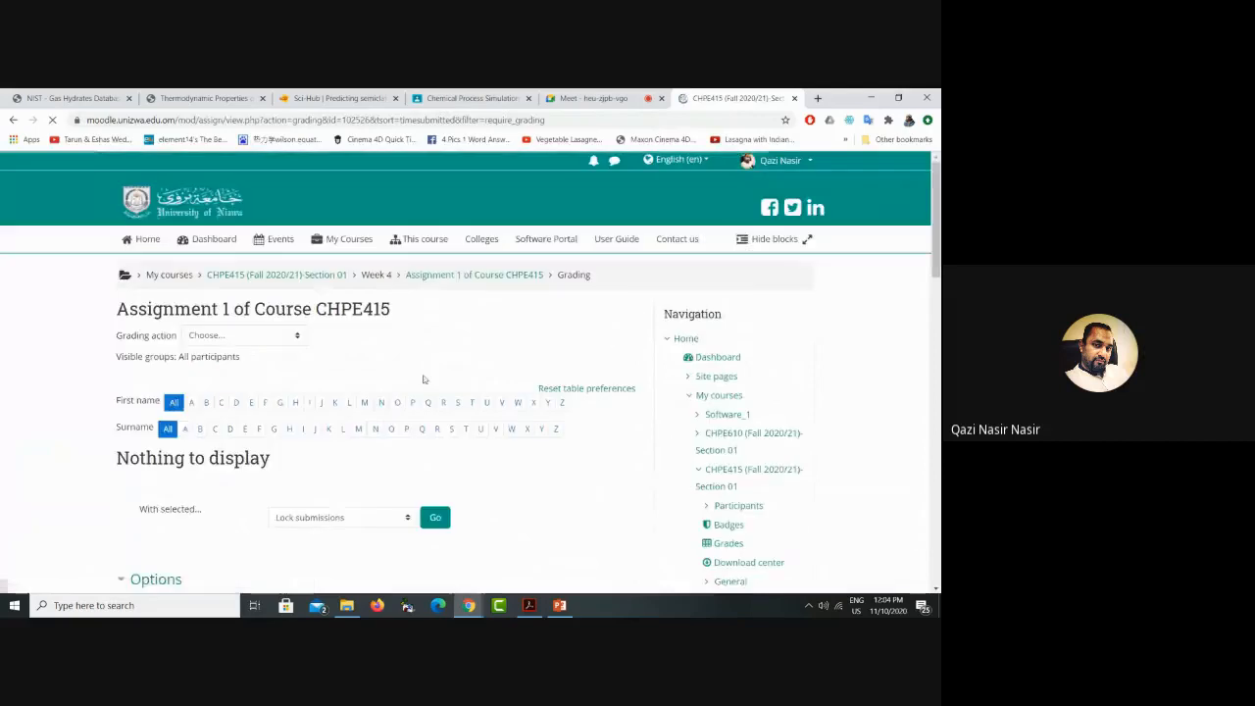
Step: Examine the Assignment 1 grading page, its display options and the account options for a way to the grades
scroll(423, 377, down, 5)
scroll(423, 377, down, 1)
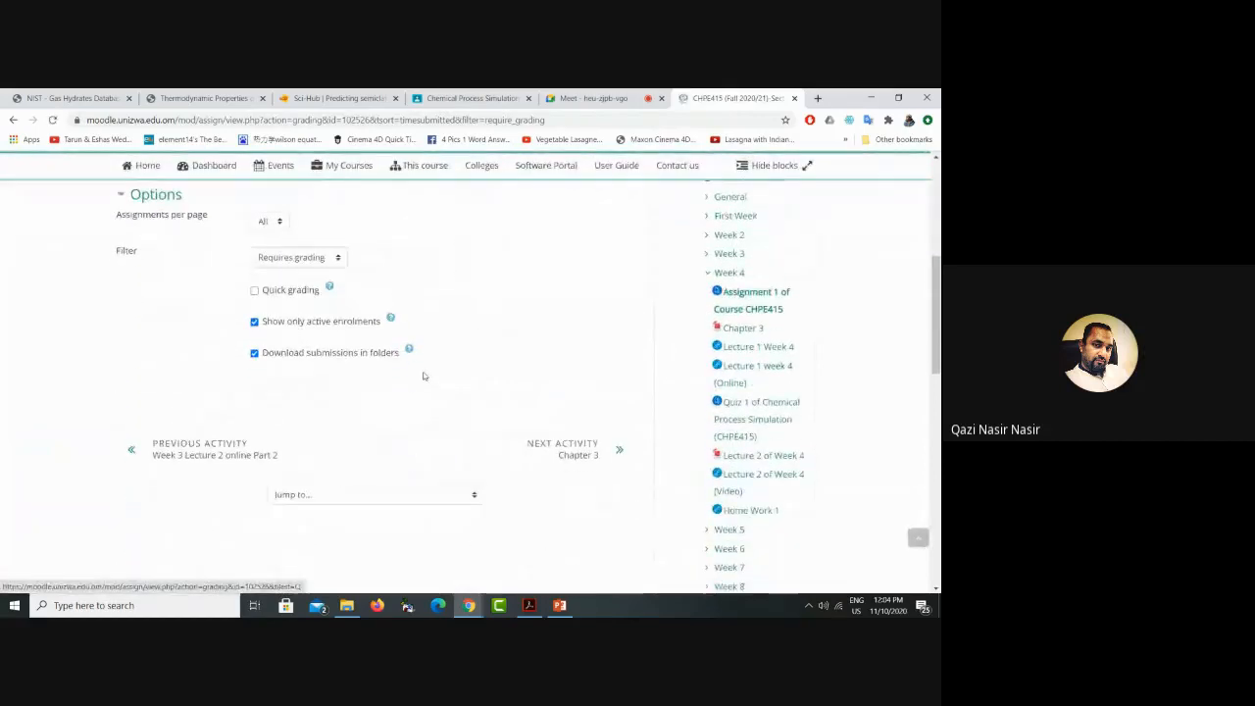
scroll(424, 378, up, 4)
scroll(423, 375, up, 2)
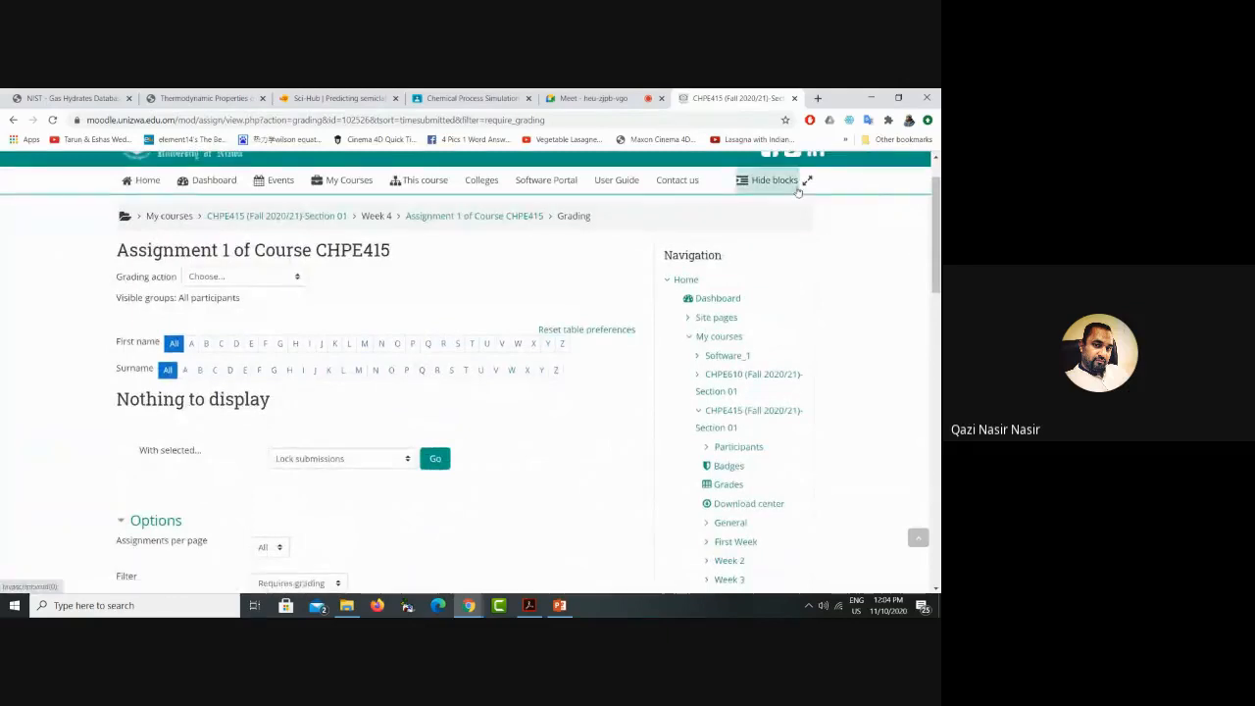
scroll(774, 184, up, 1)
scroll(796, 185, down, 3)
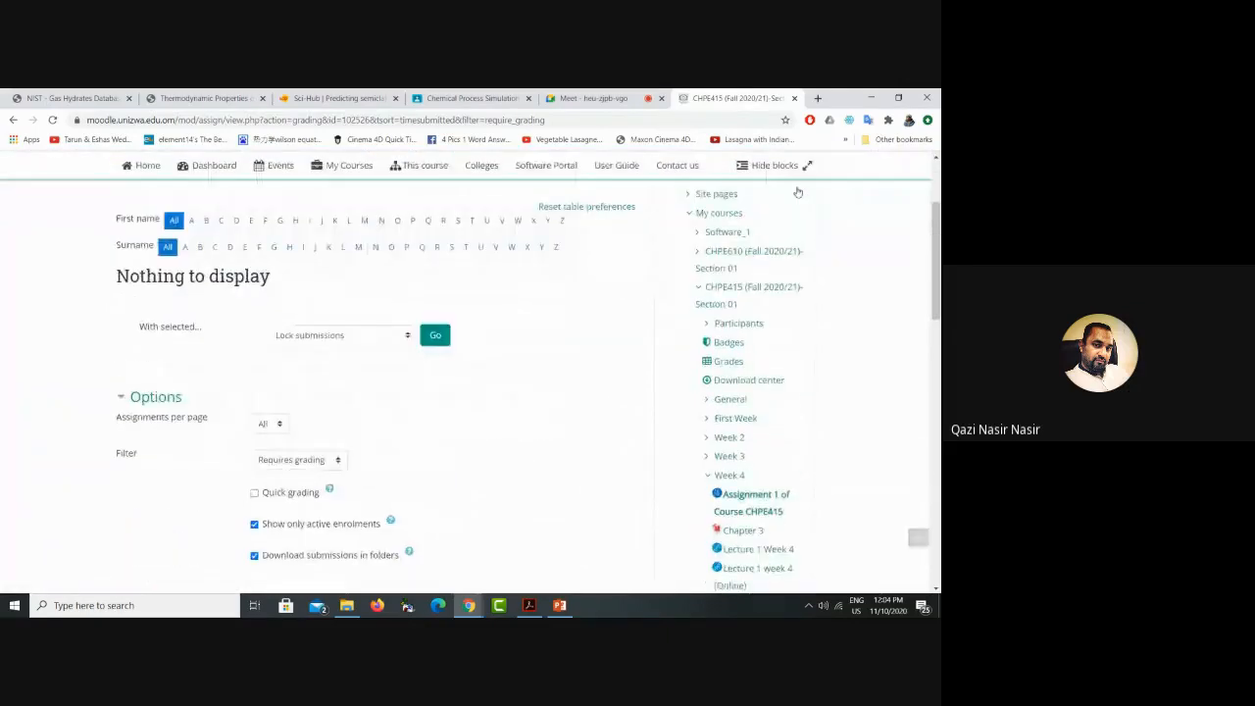
scroll(804, 176, up, 3)
click(810, 161)
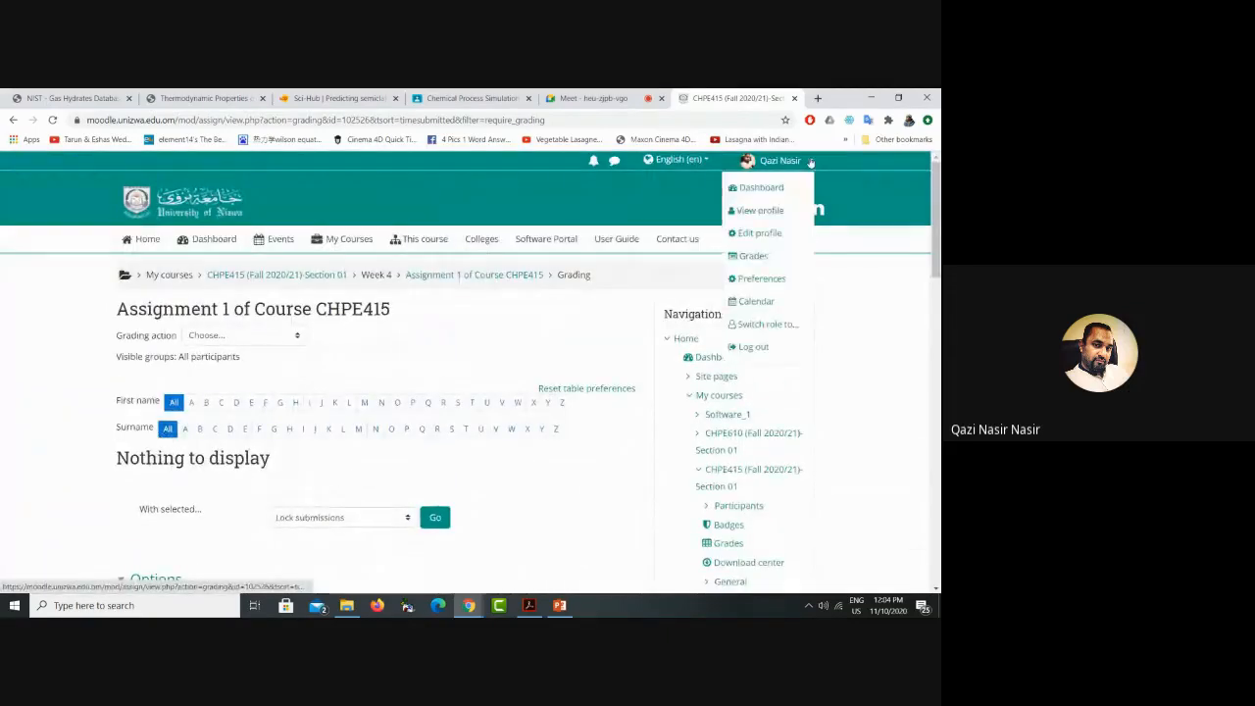
click(841, 264)
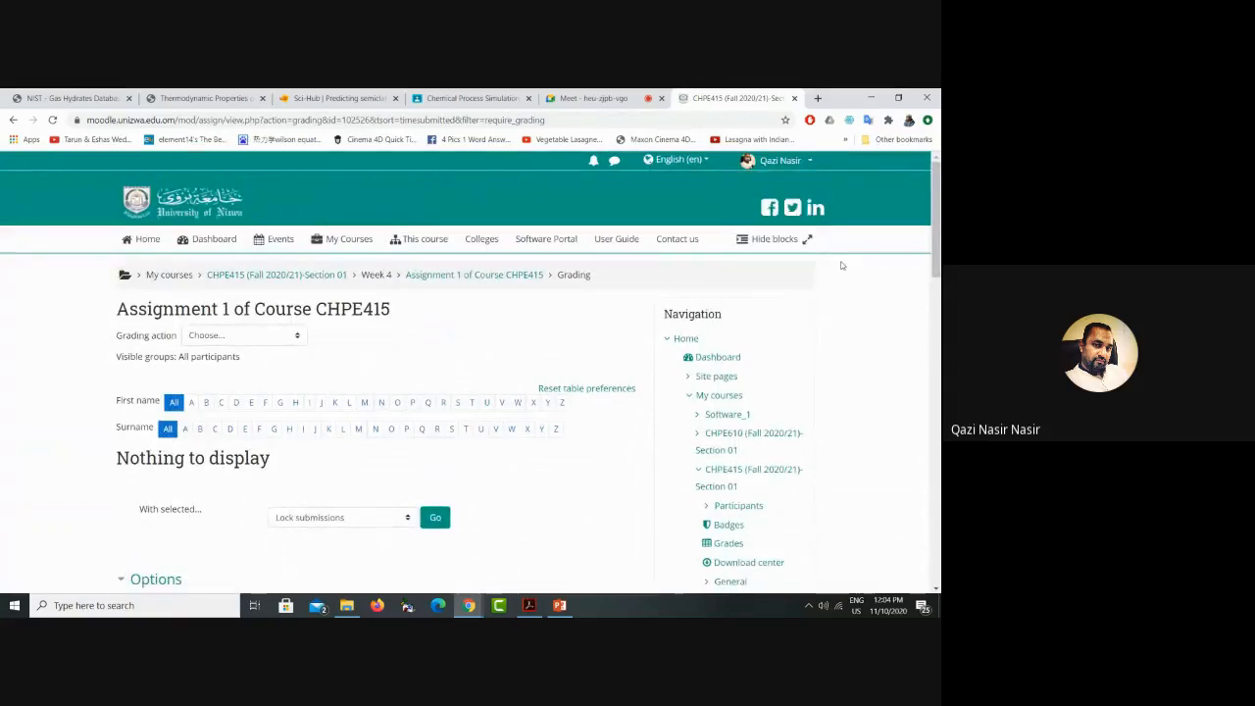
Step: Open the course gradebook from the assignment's administration links
scroll(841, 265, down, 3)
scroll(841, 265, down, 10)
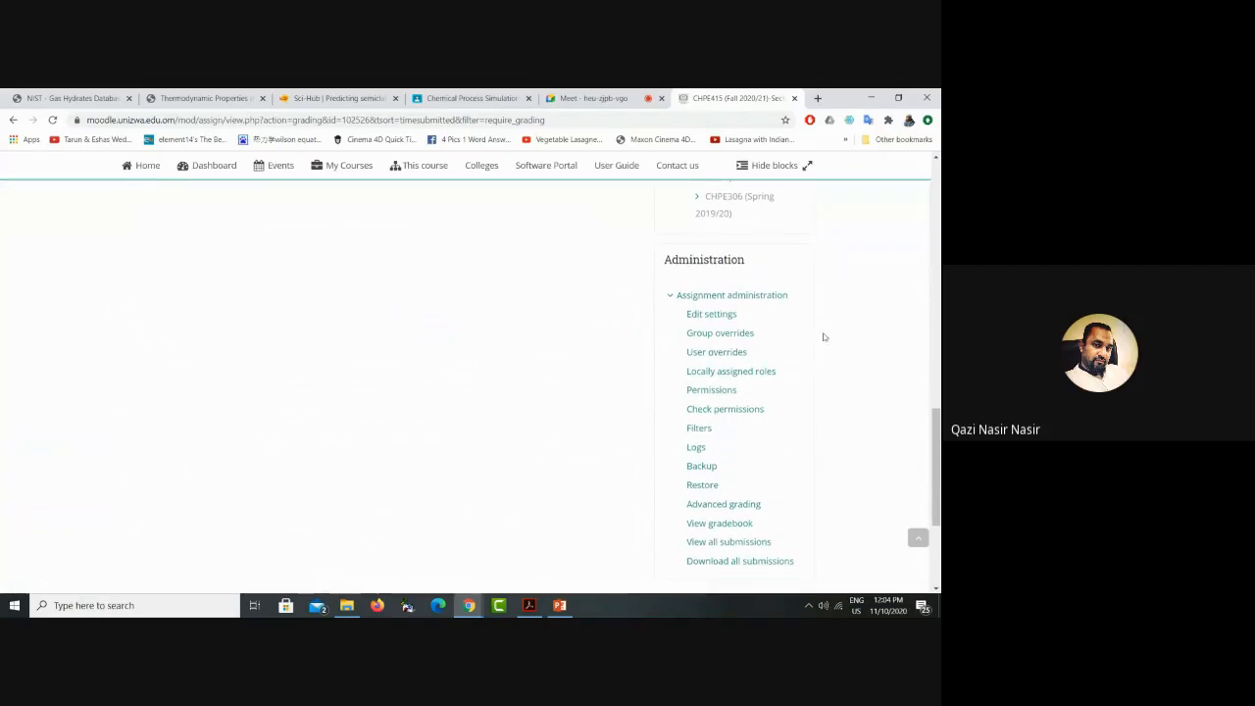
click(726, 524)
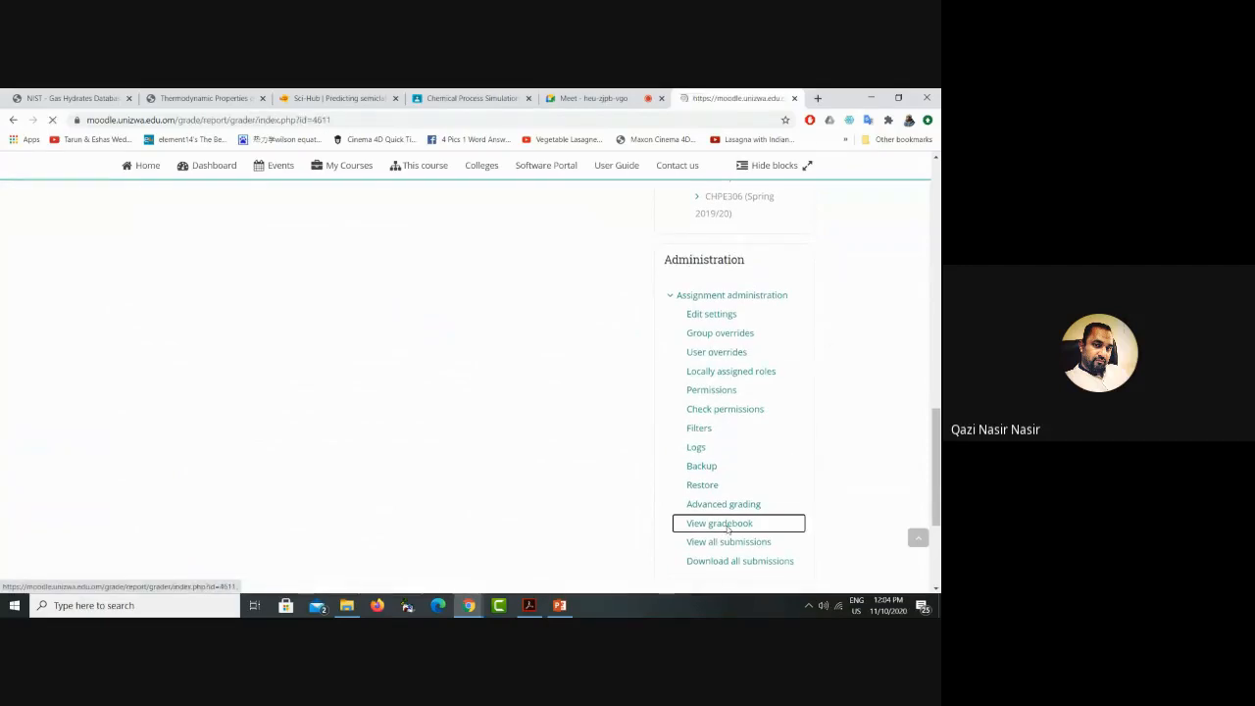
Step: Review the students' Assignment 1 and Quiz 1 grades in the grader report, highlighting one student's Assignment 1 grade
scroll(588, 470, down, 3)
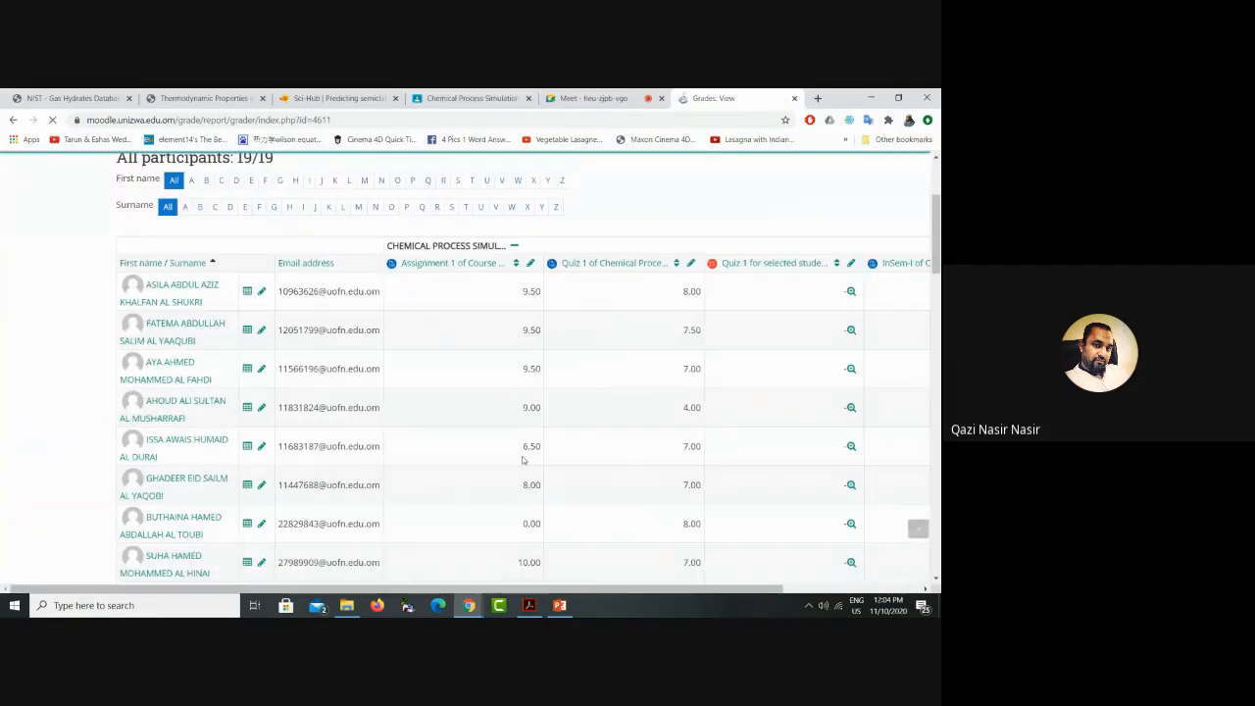
scroll(523, 459, down, 2)
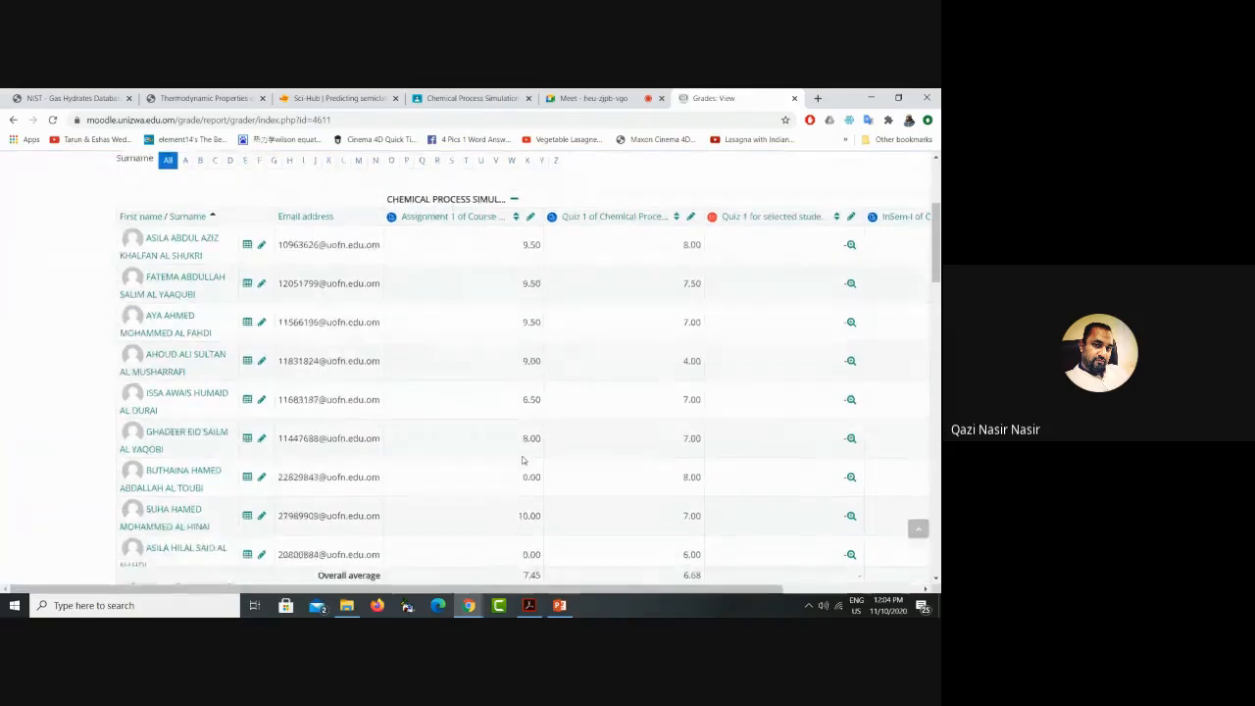
scroll(523, 459, down, 3)
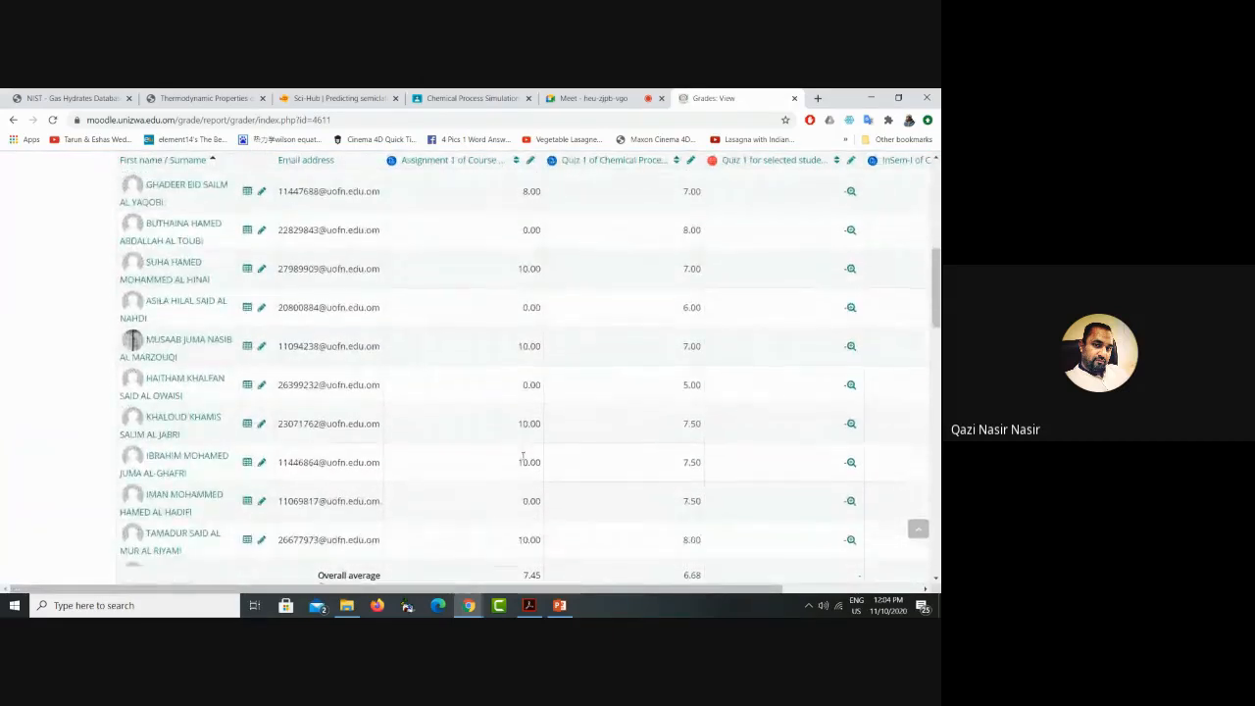
scroll(522, 459, down, 2)
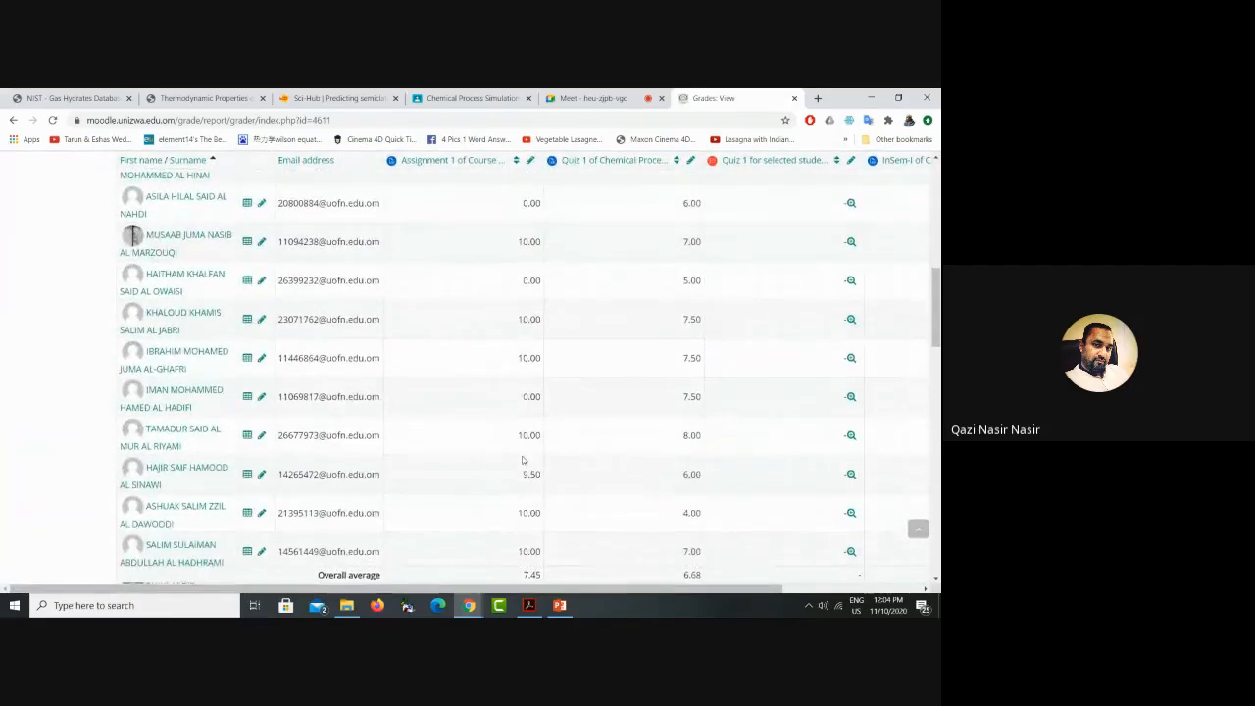
scroll(522, 459, down, 1)
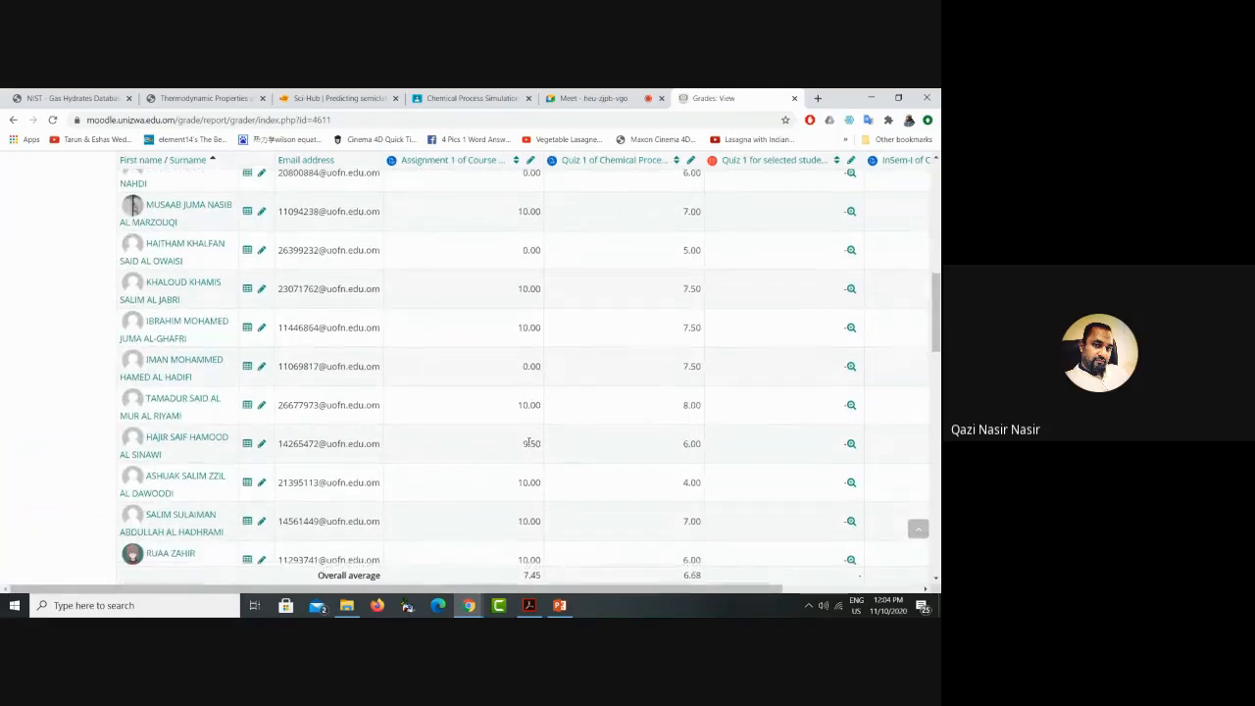
click(525, 444)
scroll(538, 443, down, 1)
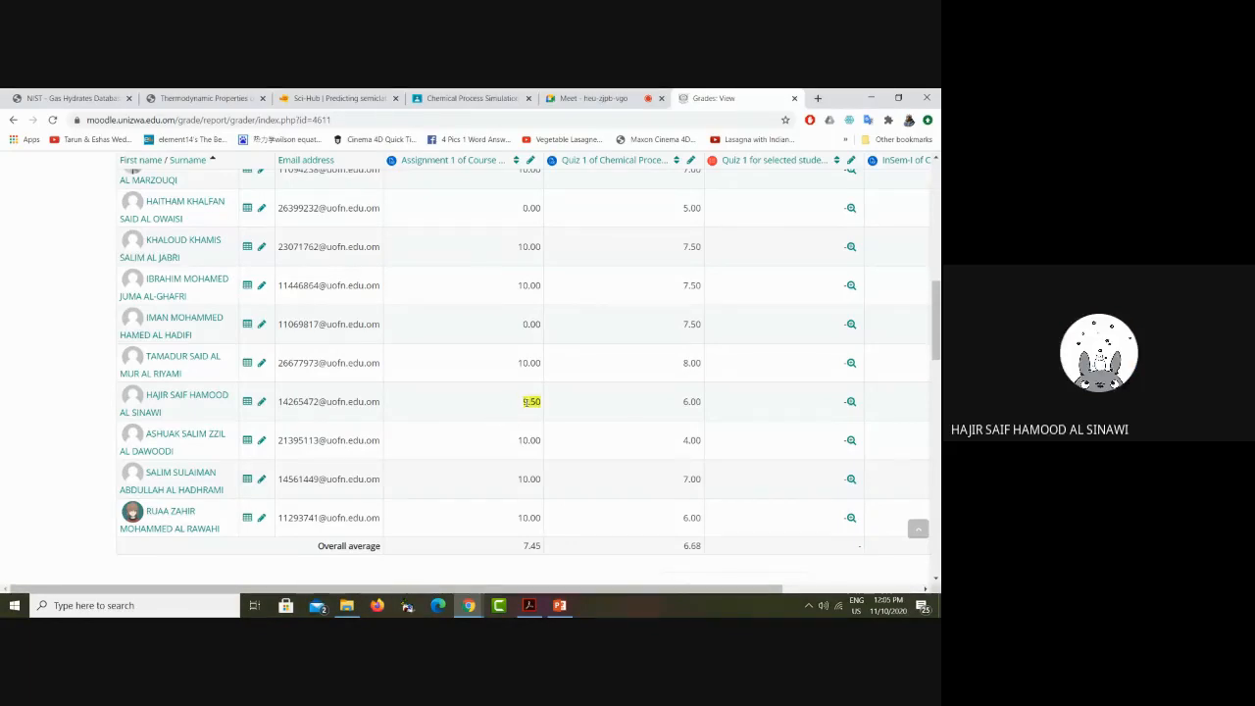
click(526, 402)
scroll(588, 372, up, 10)
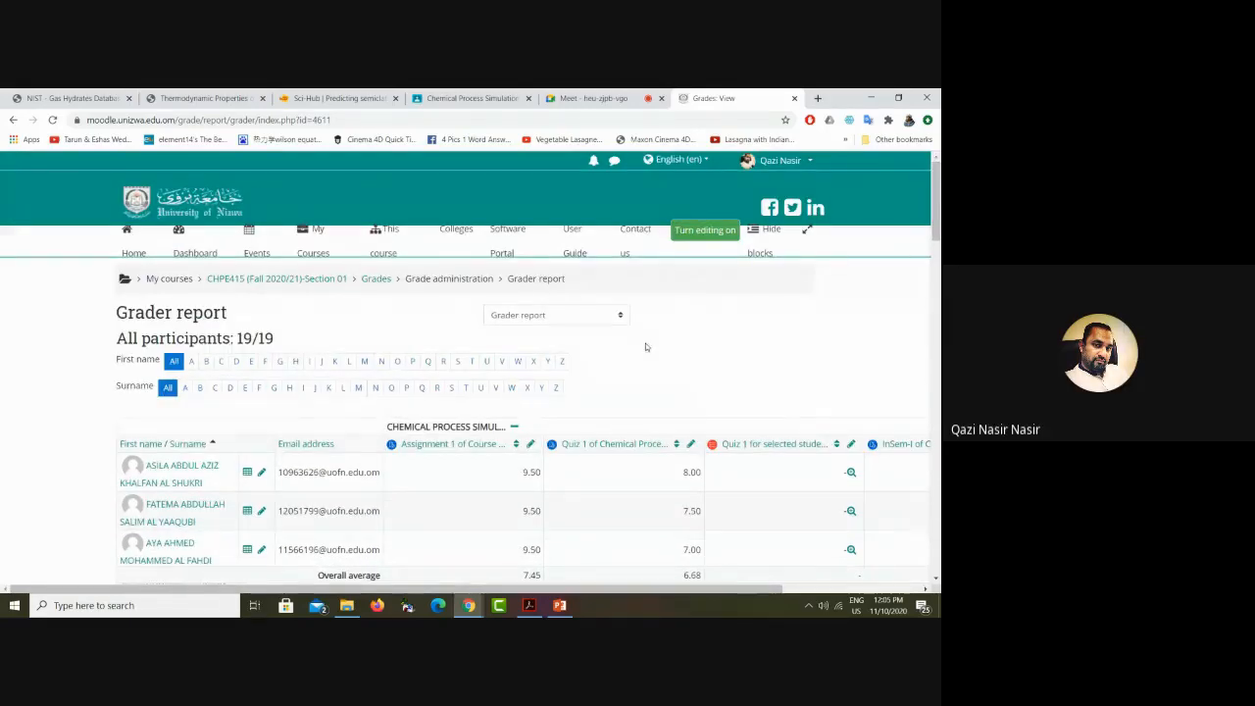
scroll(645, 342, down, 1)
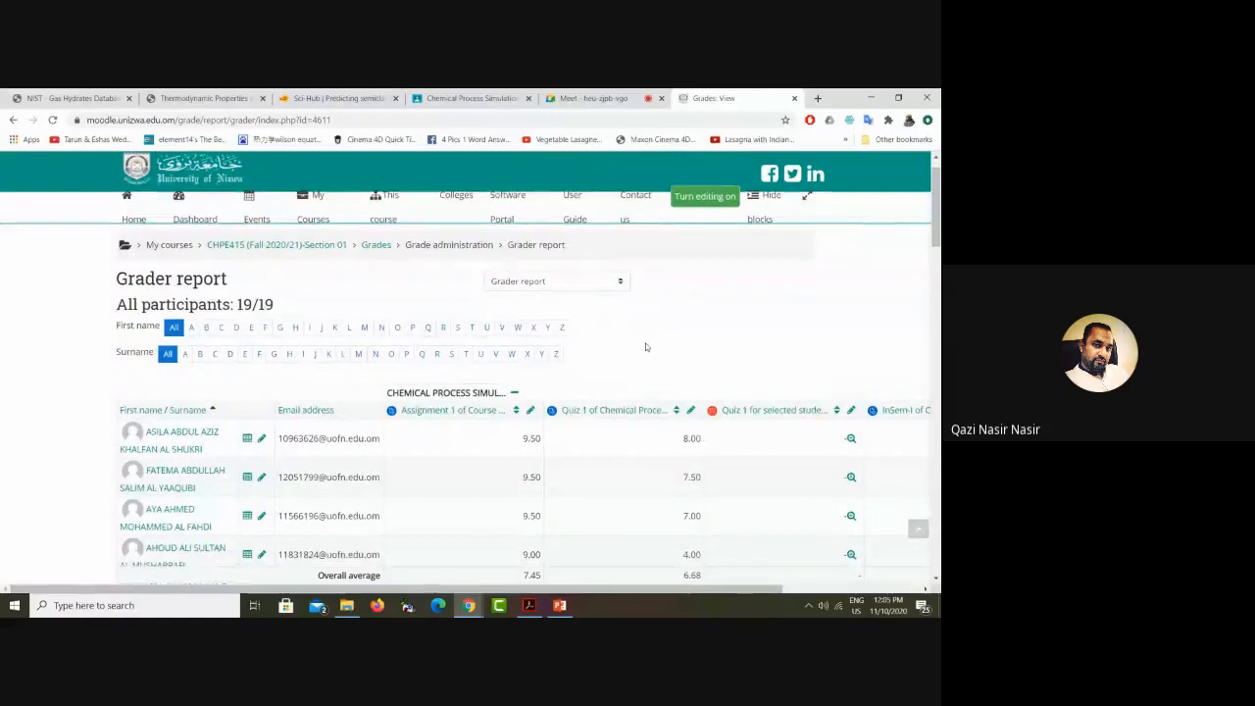
Step: Close the Moodle grades page and switch to the 13- Absorber Aspen HYSYS.pdf document in Adobe Acrobat
click(610, 94)
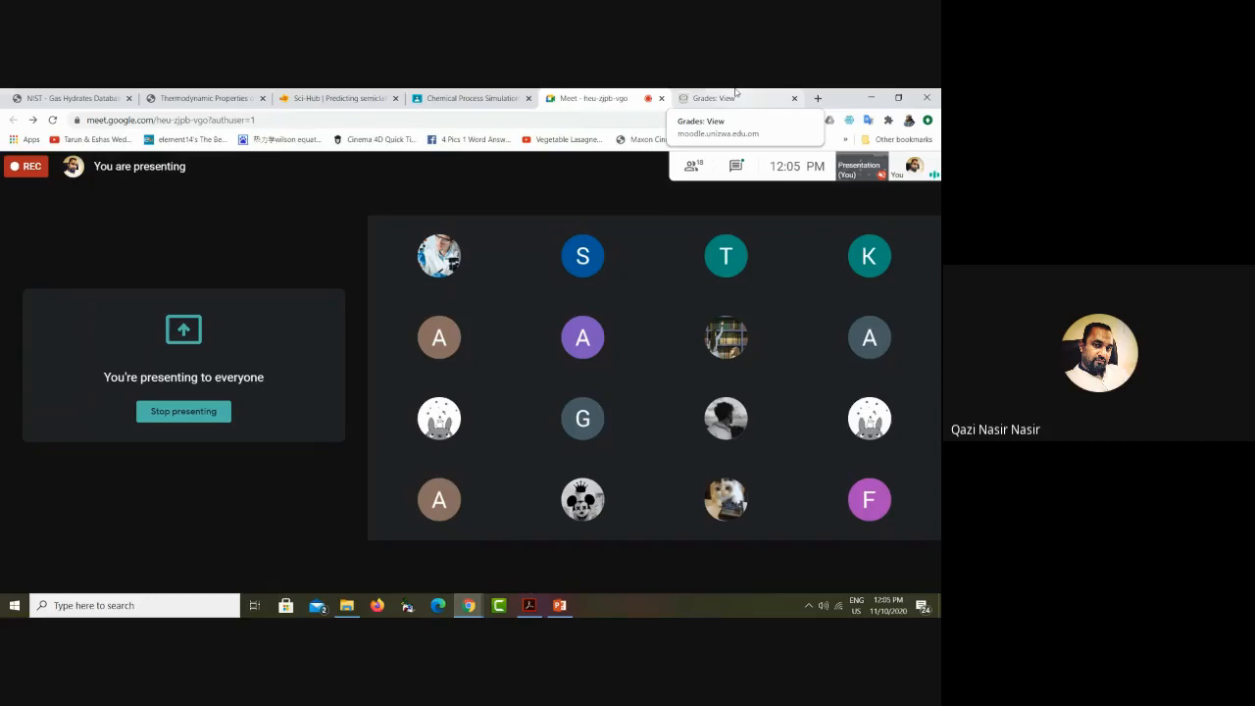
click(794, 99)
mouse_move(533, 613)
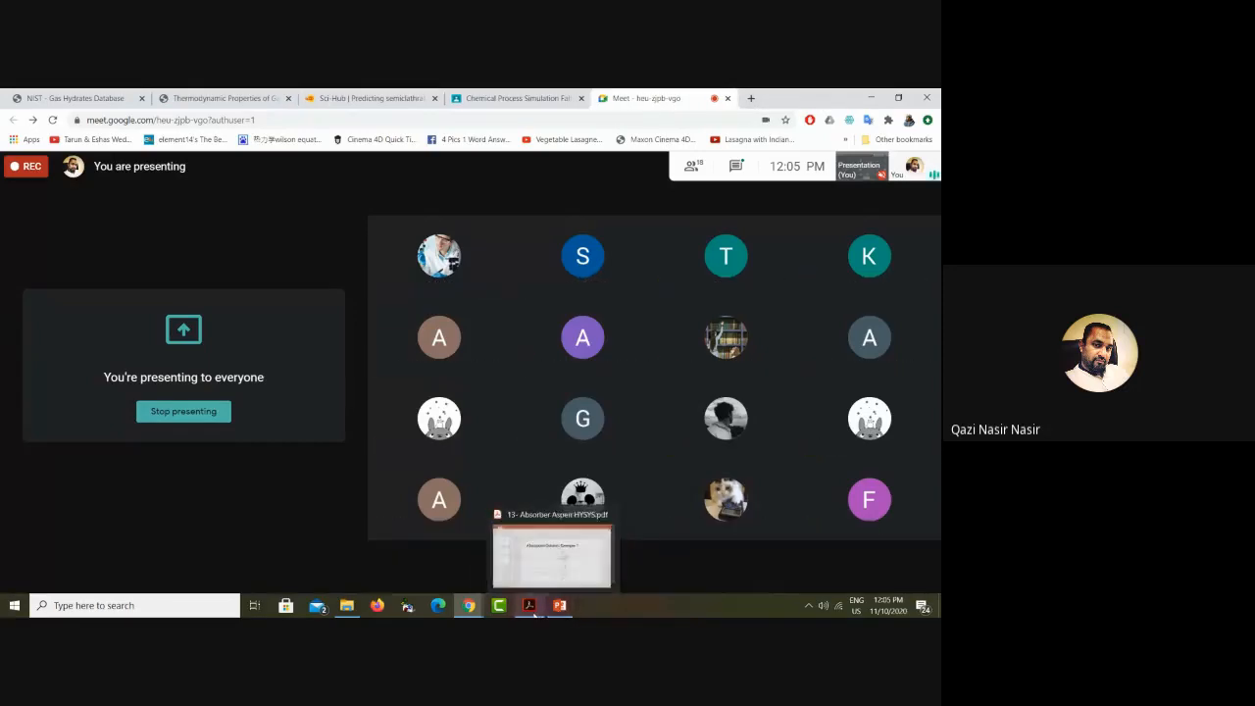
click(530, 561)
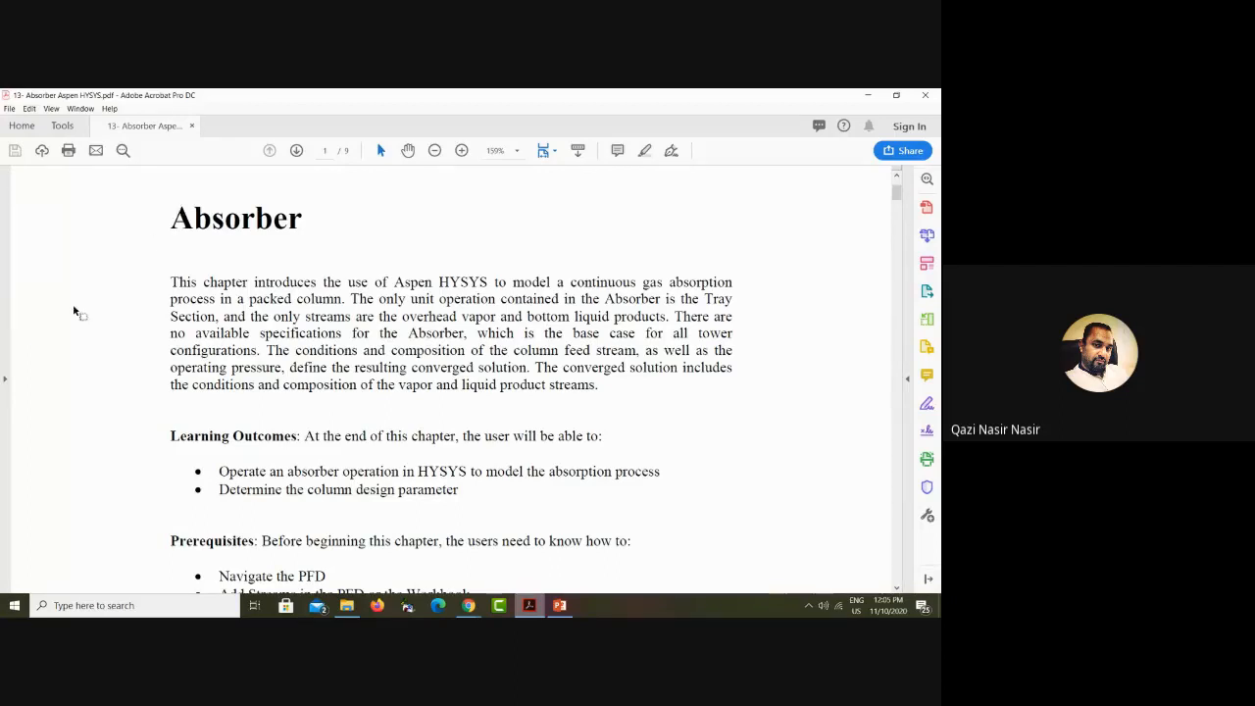
Step: Switch back to the Google Meet call, admit the waiting participant and open the Chemical Process Simulation page in Google Classroom
mouse_move(478, 607)
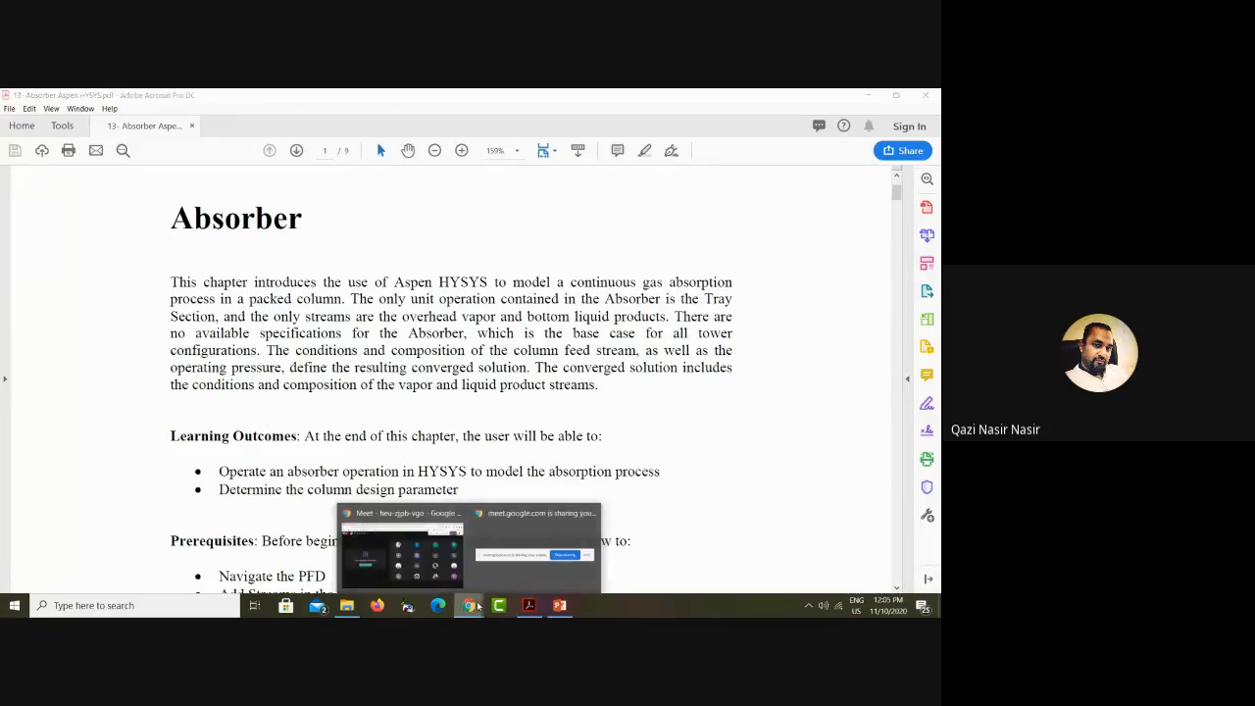
click(402, 549)
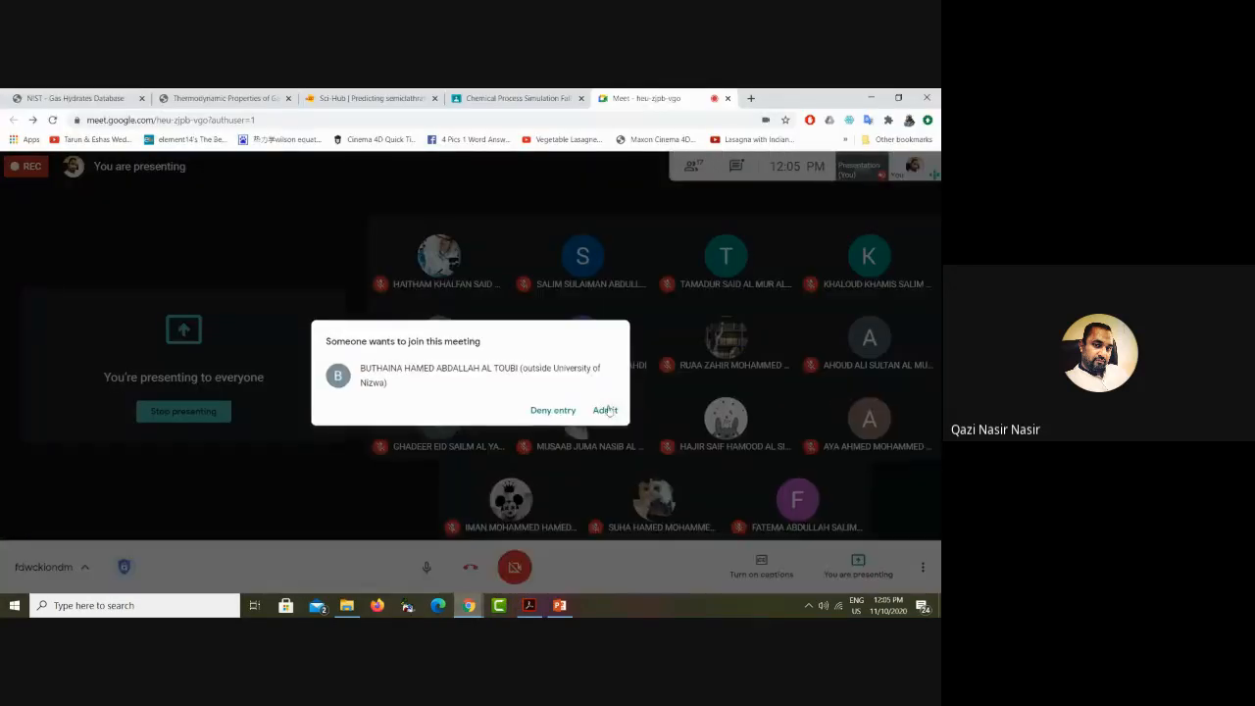
click(605, 413)
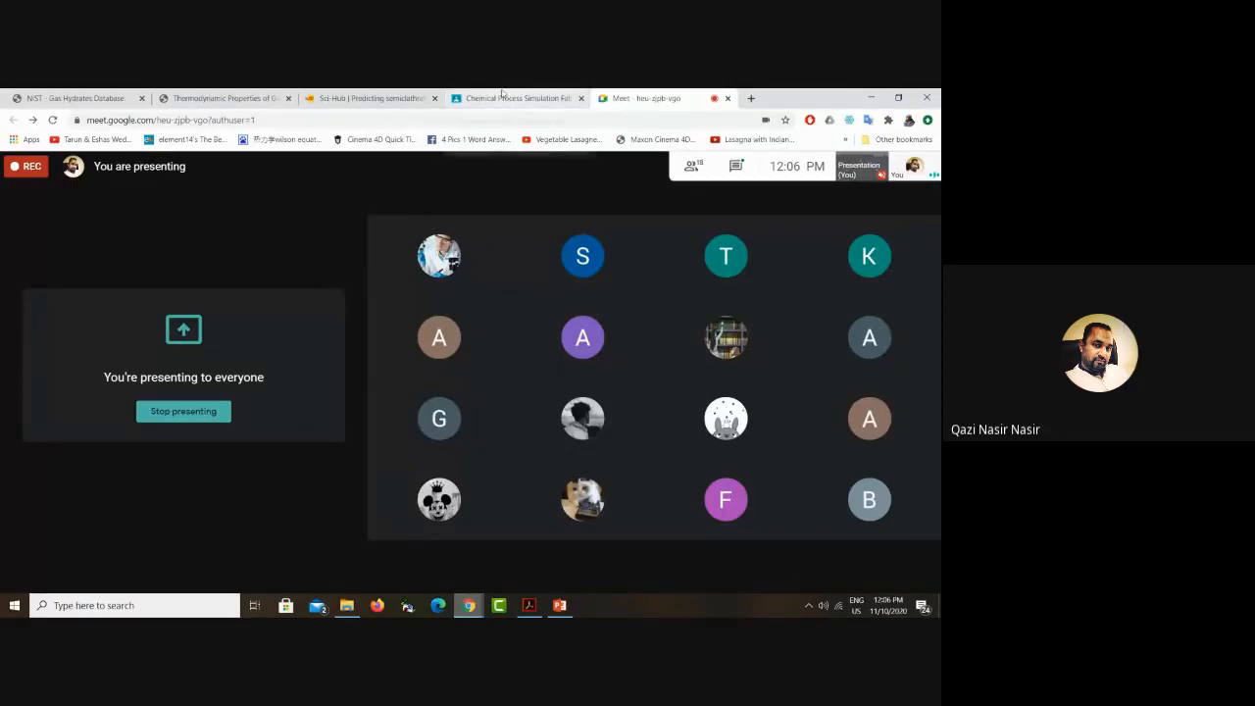
click(502, 96)
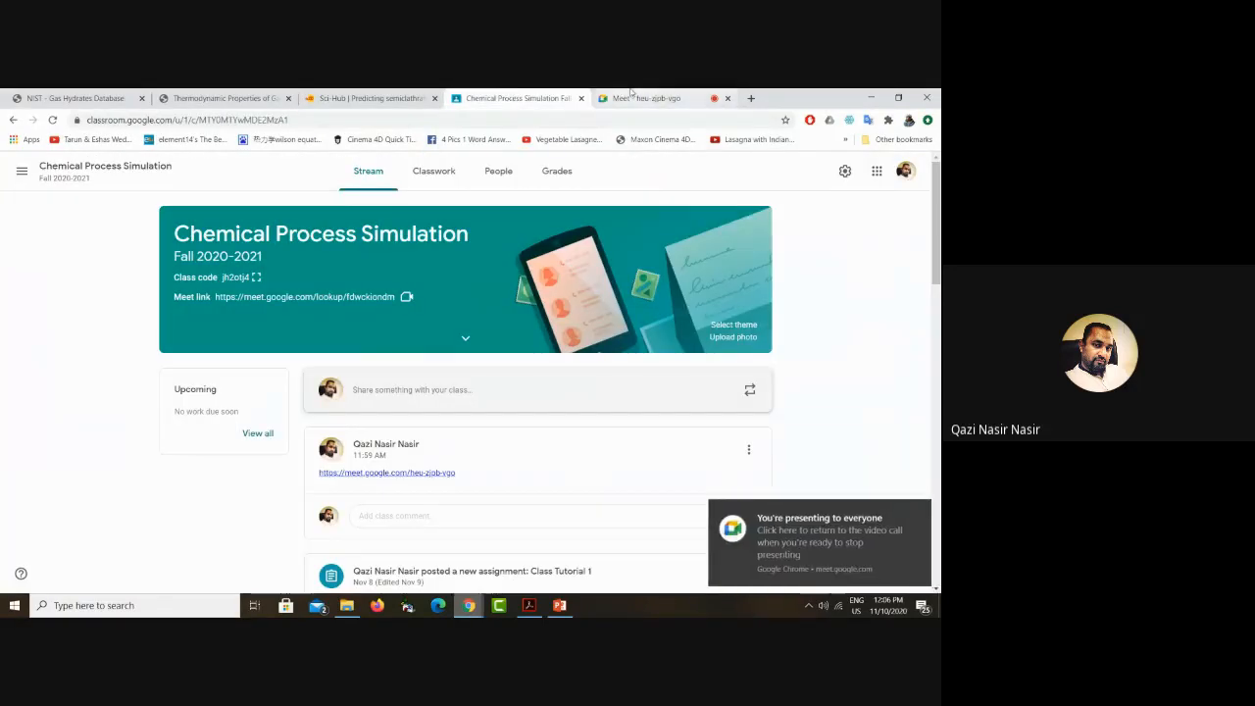
Step: Return to the Google Meet call, admit the participant waiting to join and check the meeting chat
click(647, 98)
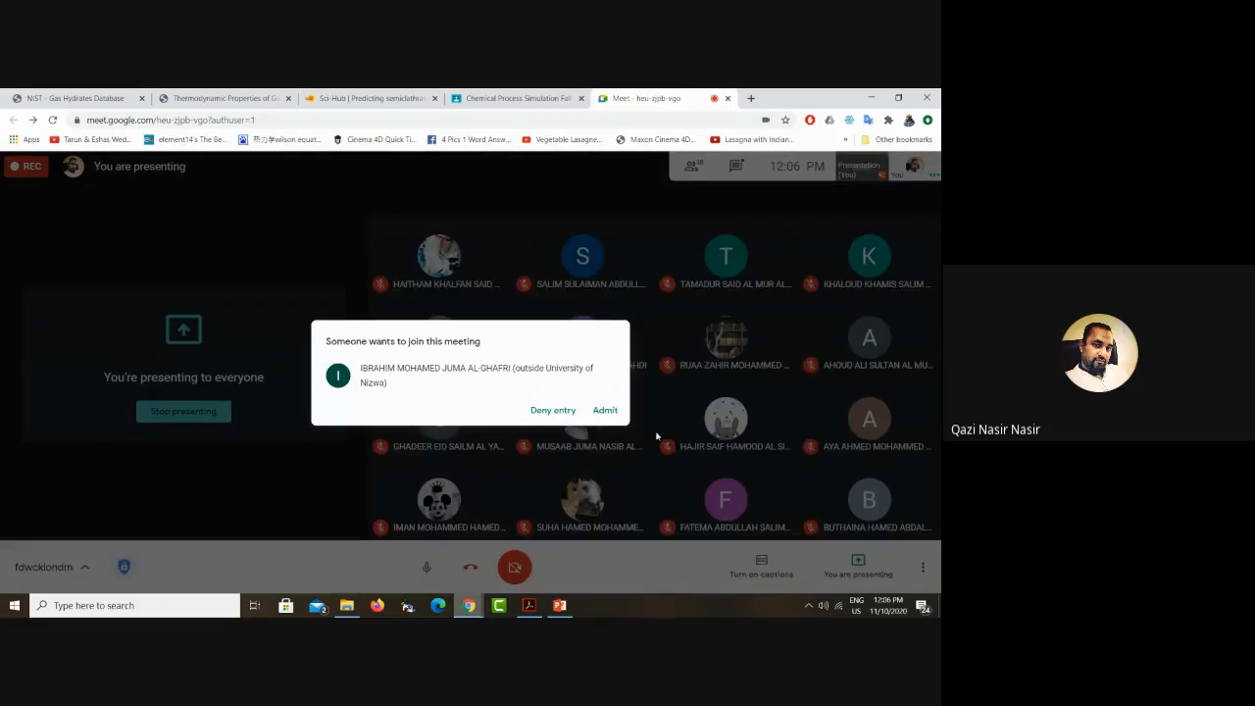
mouse_move(607, 417)
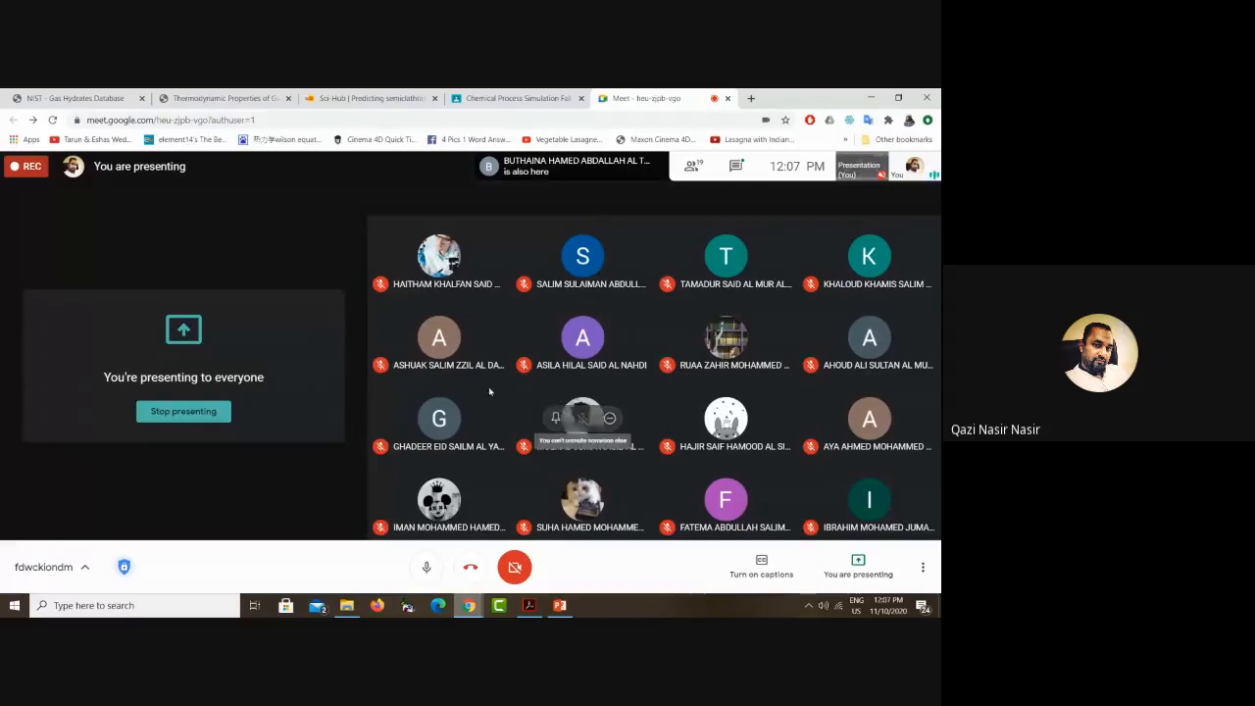
click(736, 167)
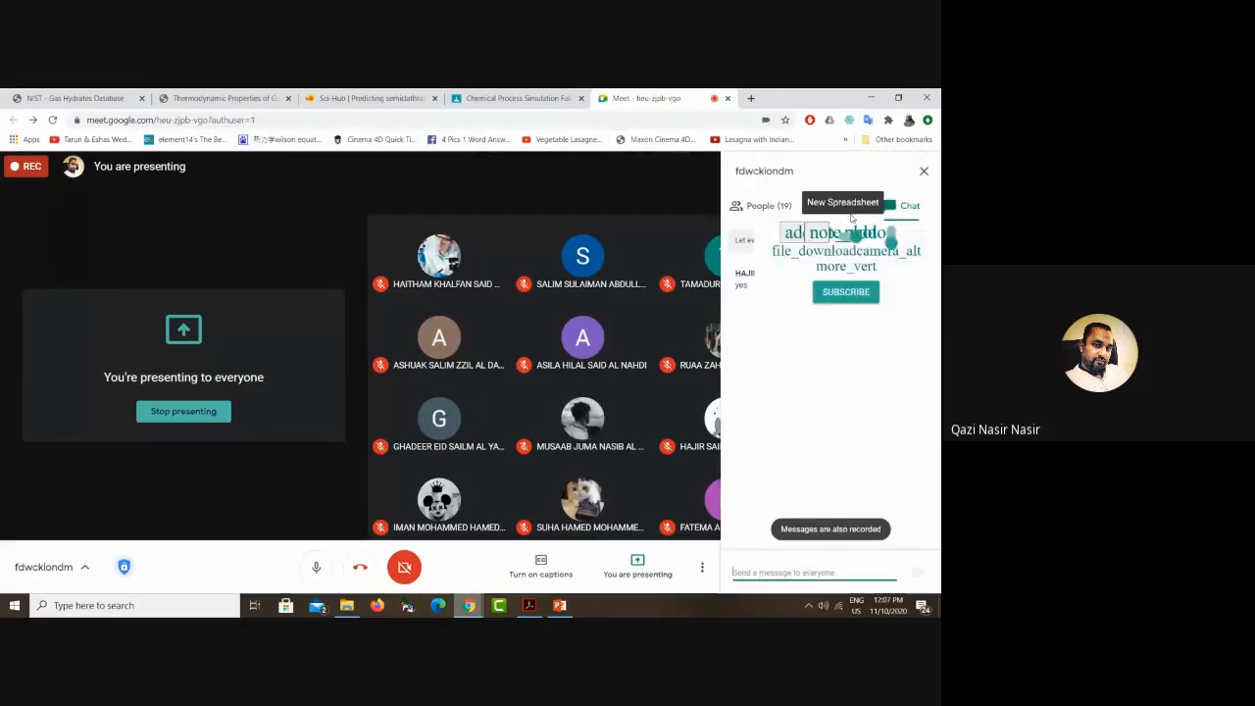
click(926, 171)
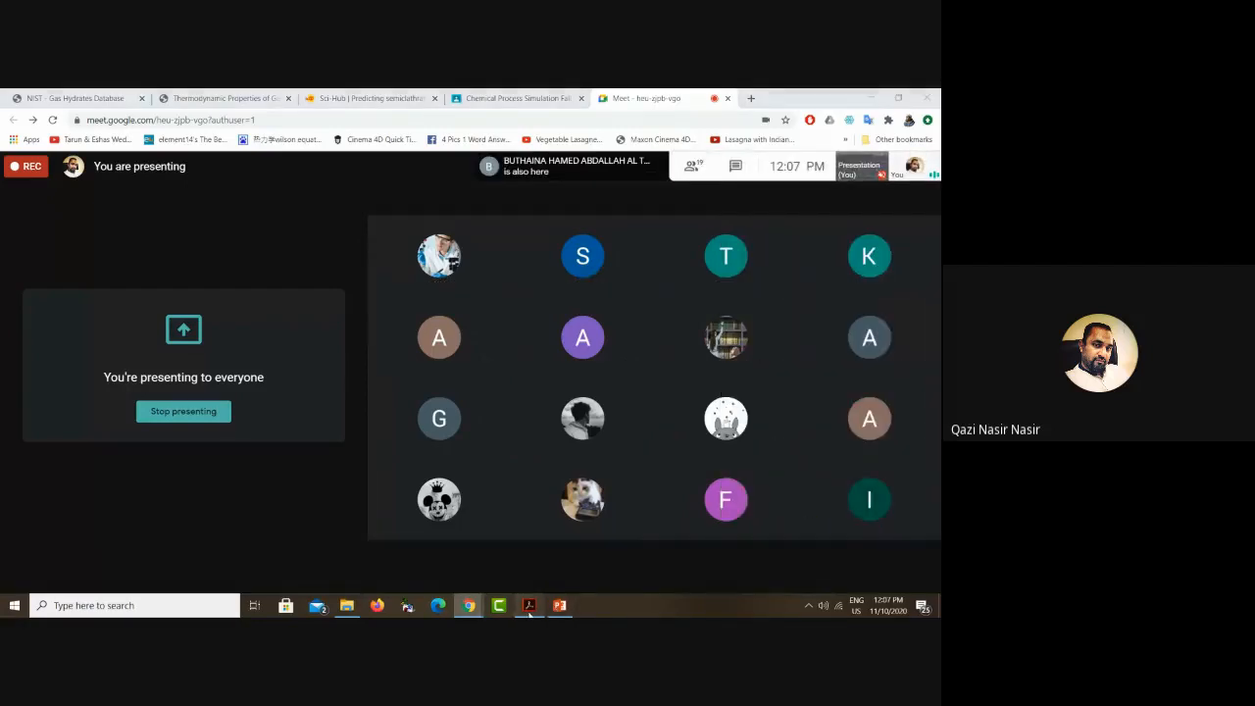
Step: Bring up the Absorber Aspen HYSYS PDF in Adobe Acrobat, and search for and launch Microsoft Whiteboard
click(529, 607)
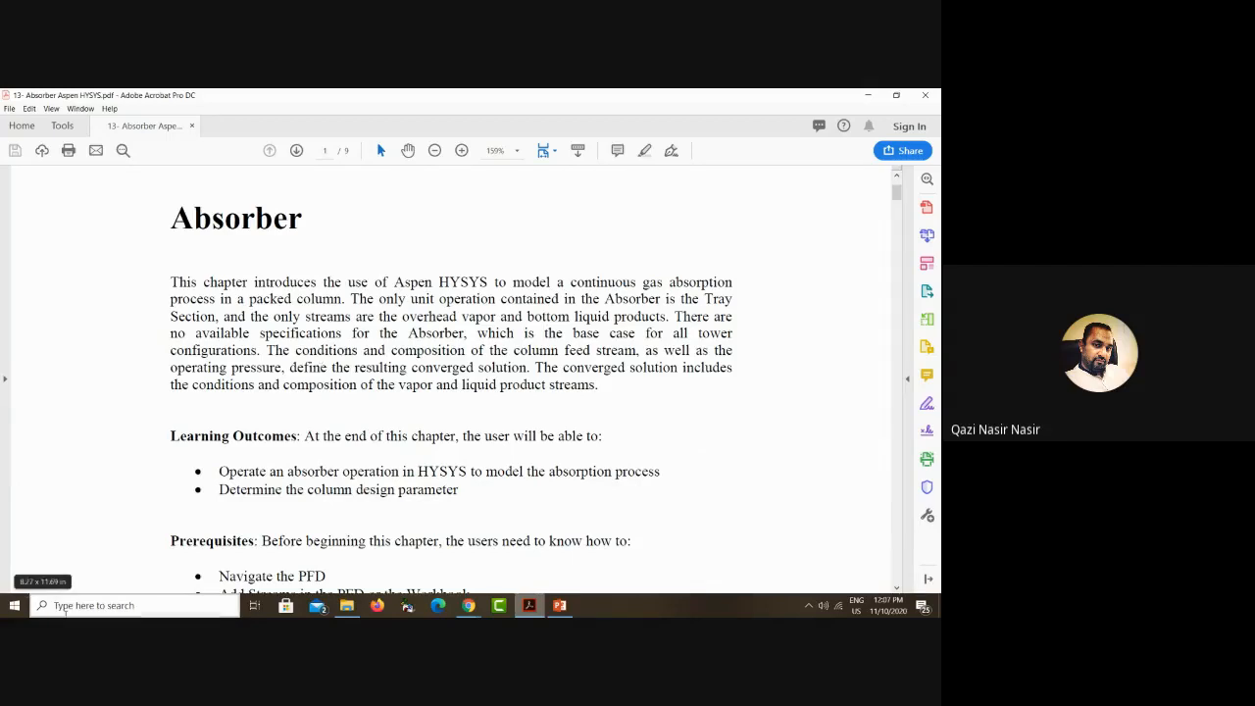
click(66, 607)
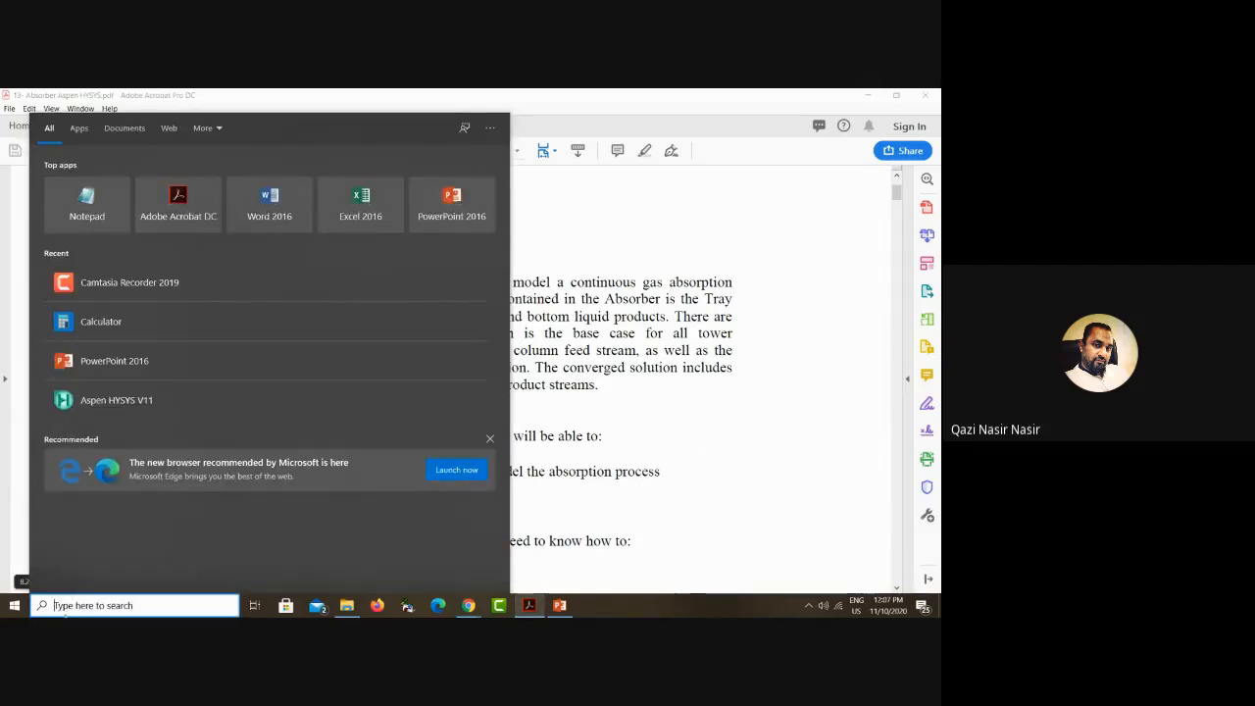
text(micro)
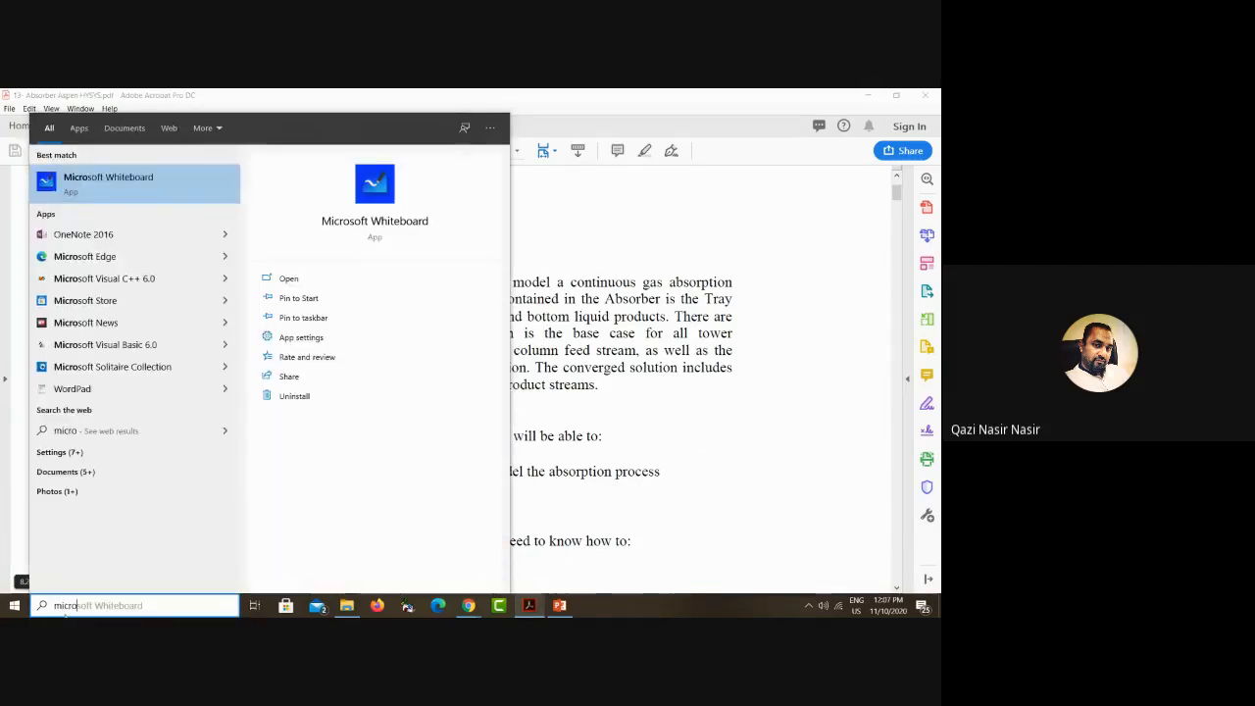
key(Return)
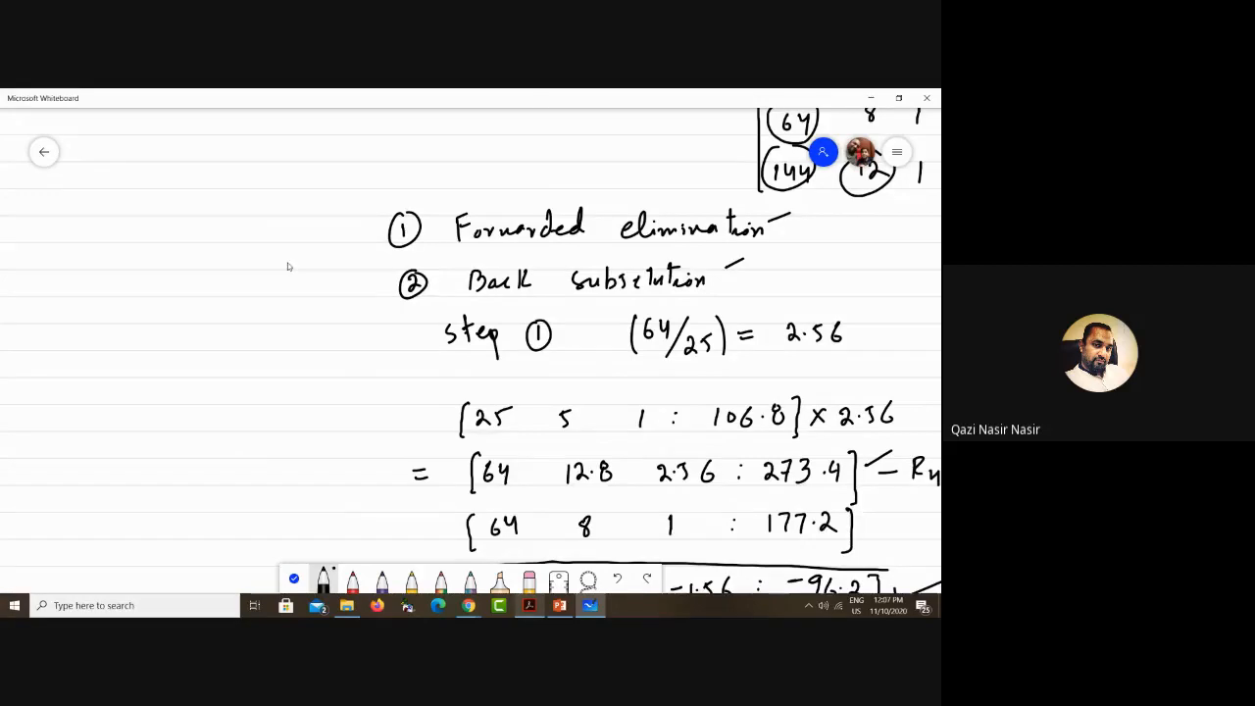
Step: Handwrite the numbered headings "1 Absorption" and "2 Adsorption" side by side in the empty area below the last LU-Decomposition note
scroll(287, 303, down, 10)
scroll(319, 263, down, 12)
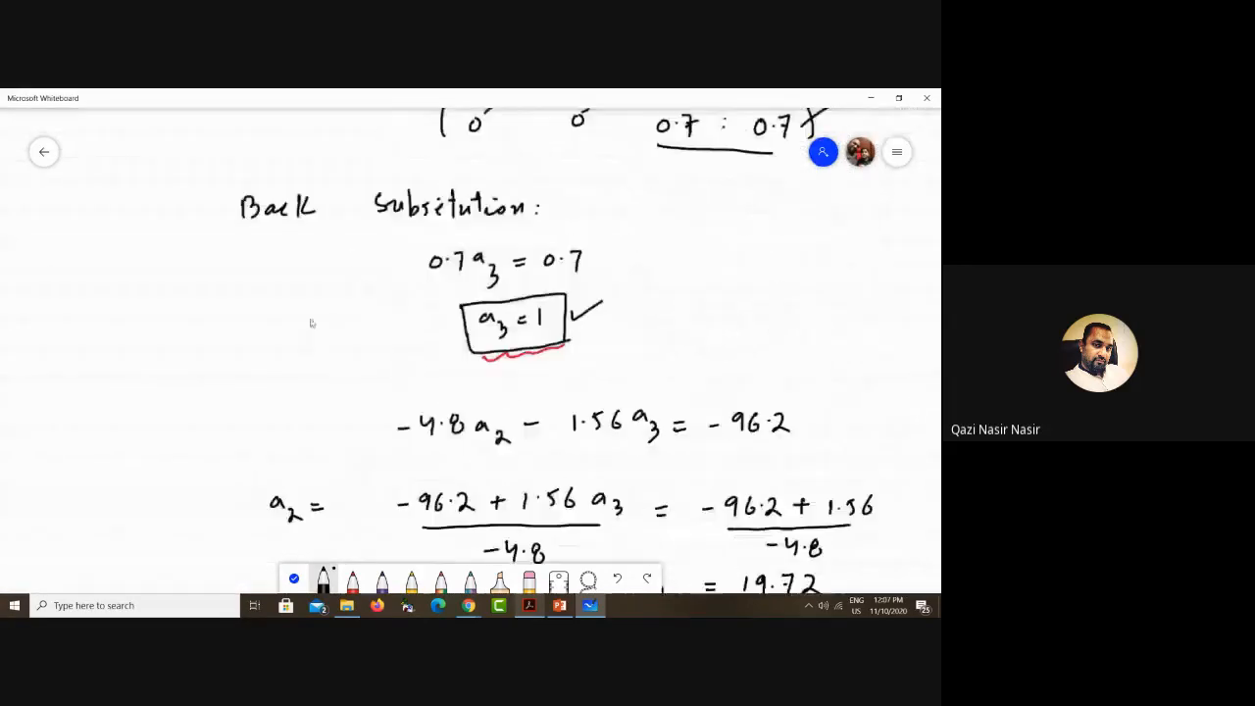
scroll(302, 232, down, 12)
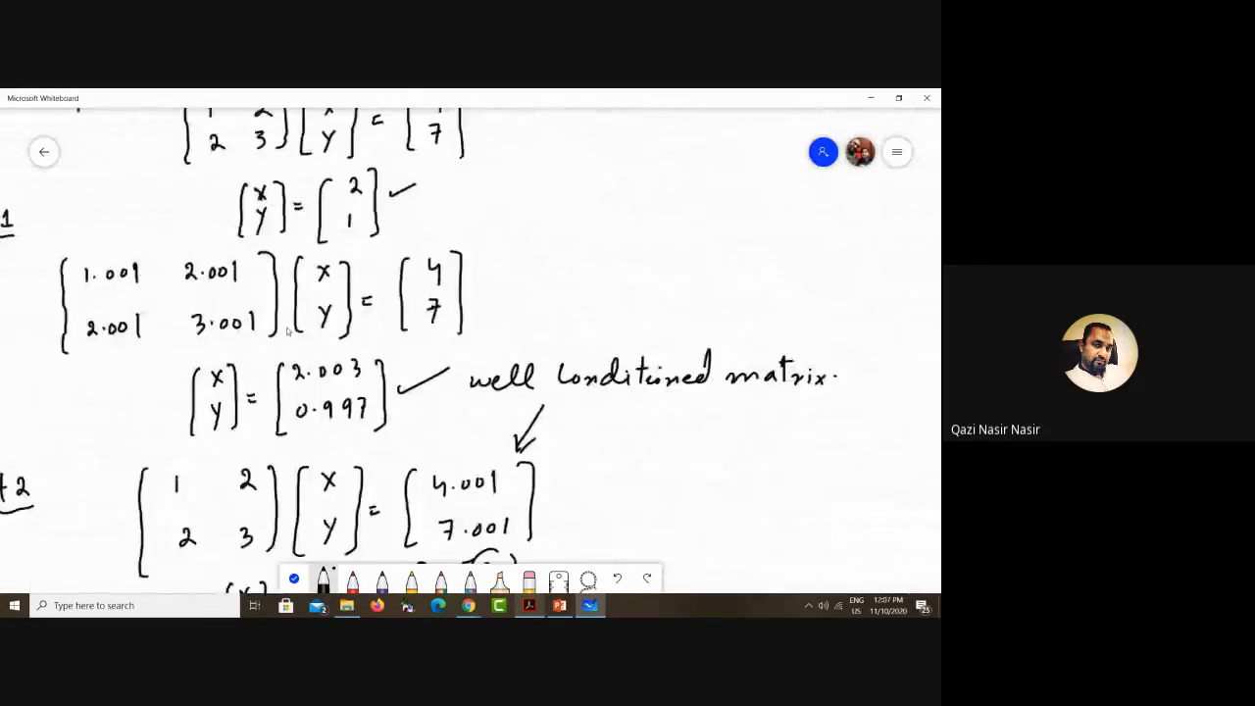
scroll(306, 233, down, 12)
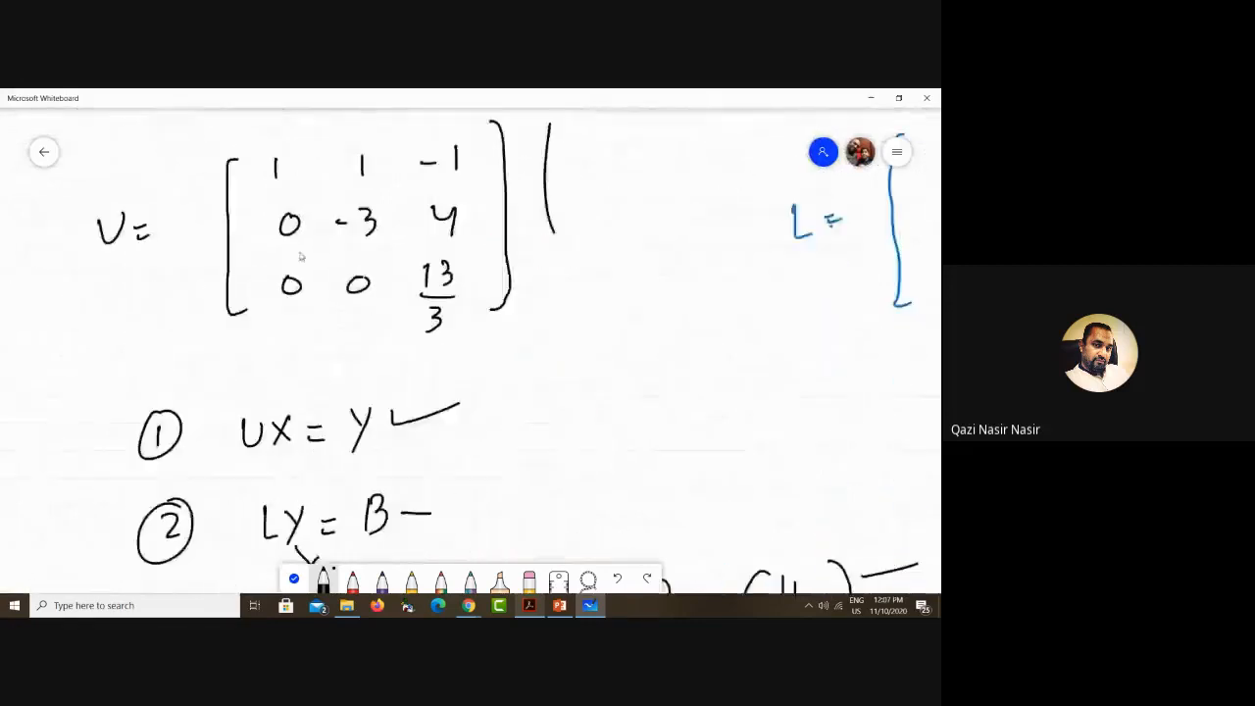
scroll(295, 281, down, 12)
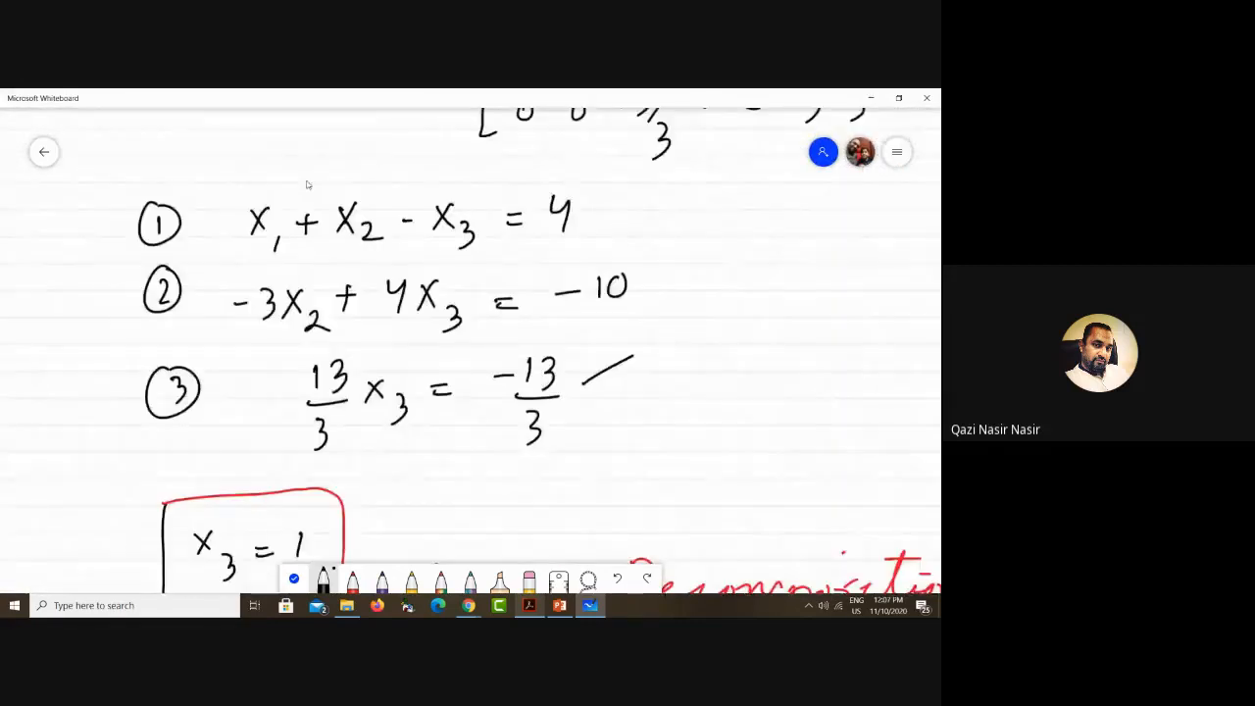
scroll(312, 287, down, 12)
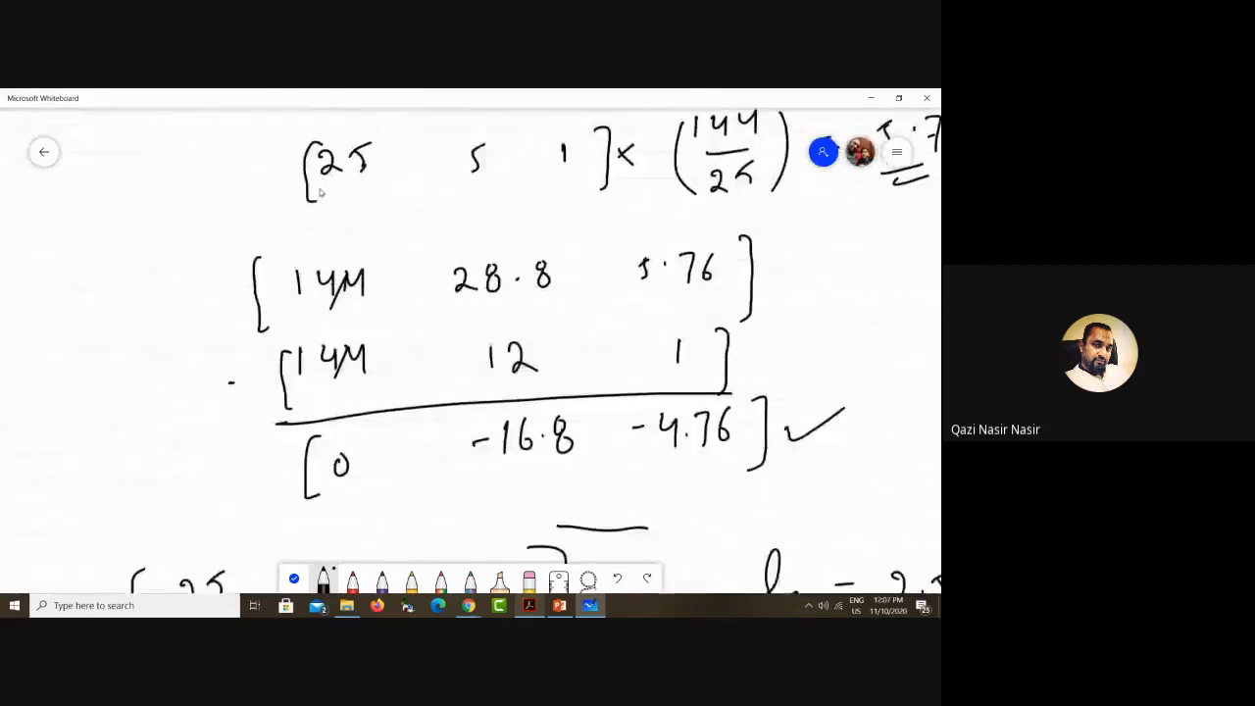
scroll(337, 275, down, 12)
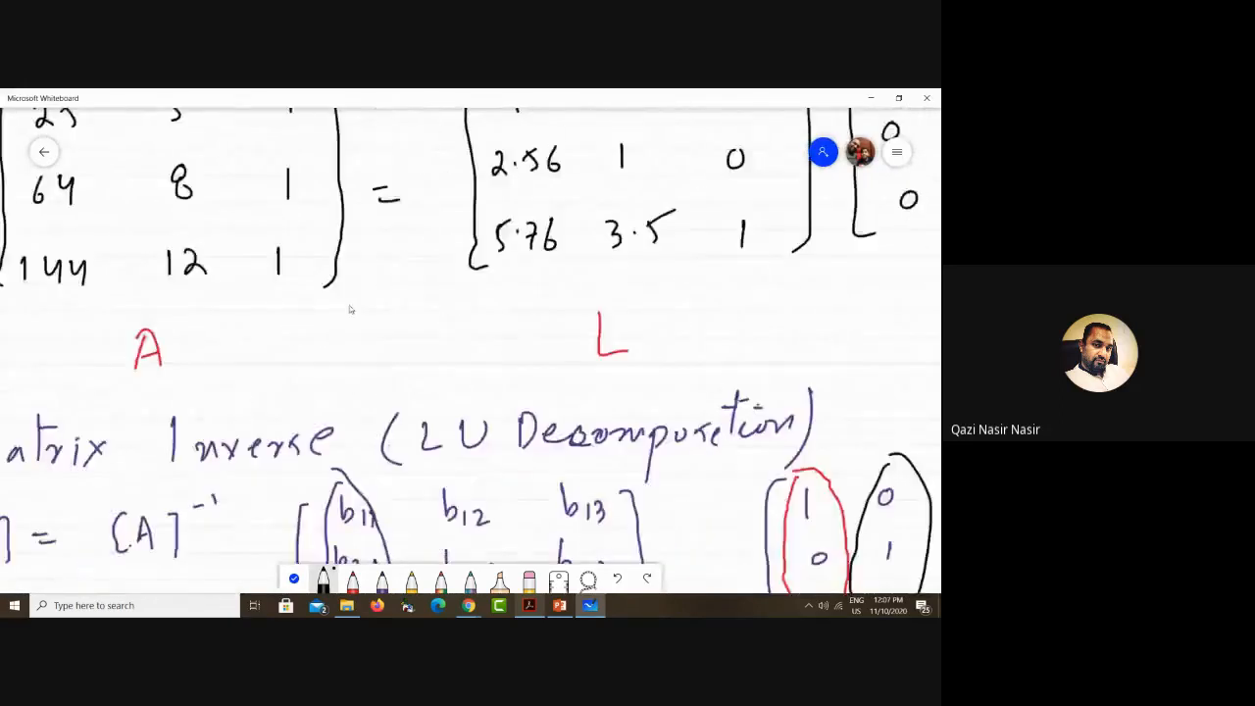
scroll(369, 252, down, 15)
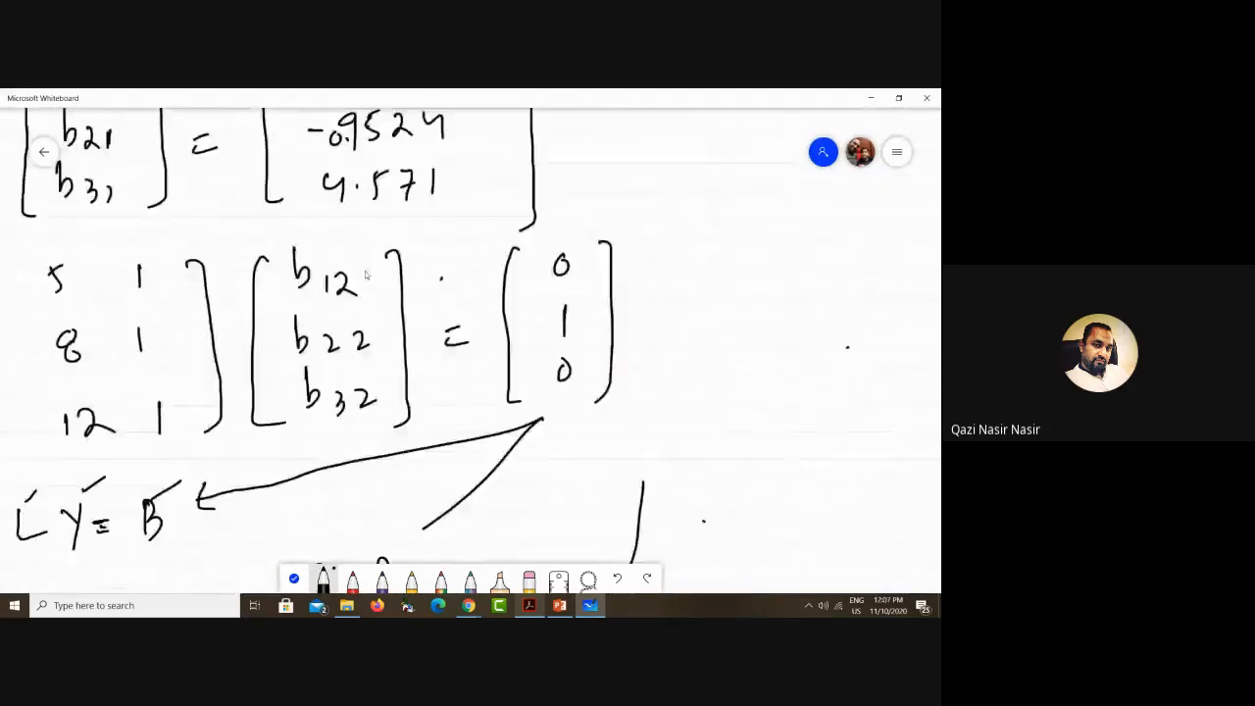
scroll(400, 316, down, 15)
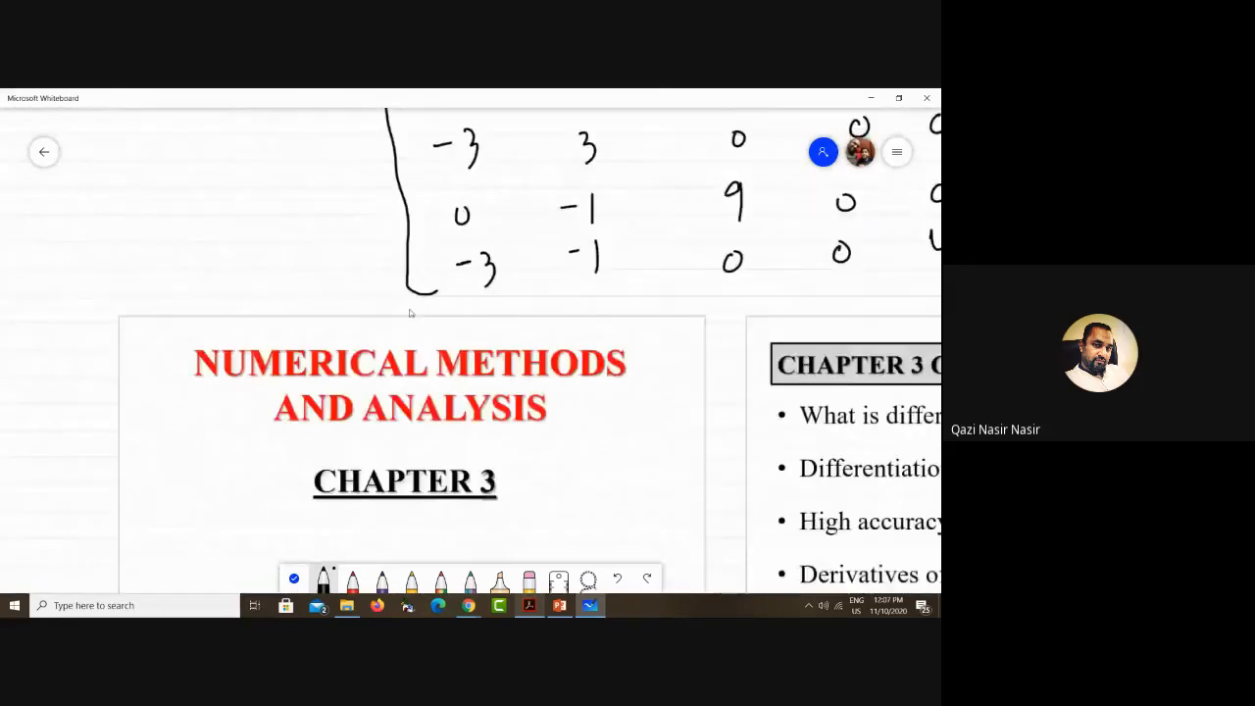
scroll(392, 250, down, 15)
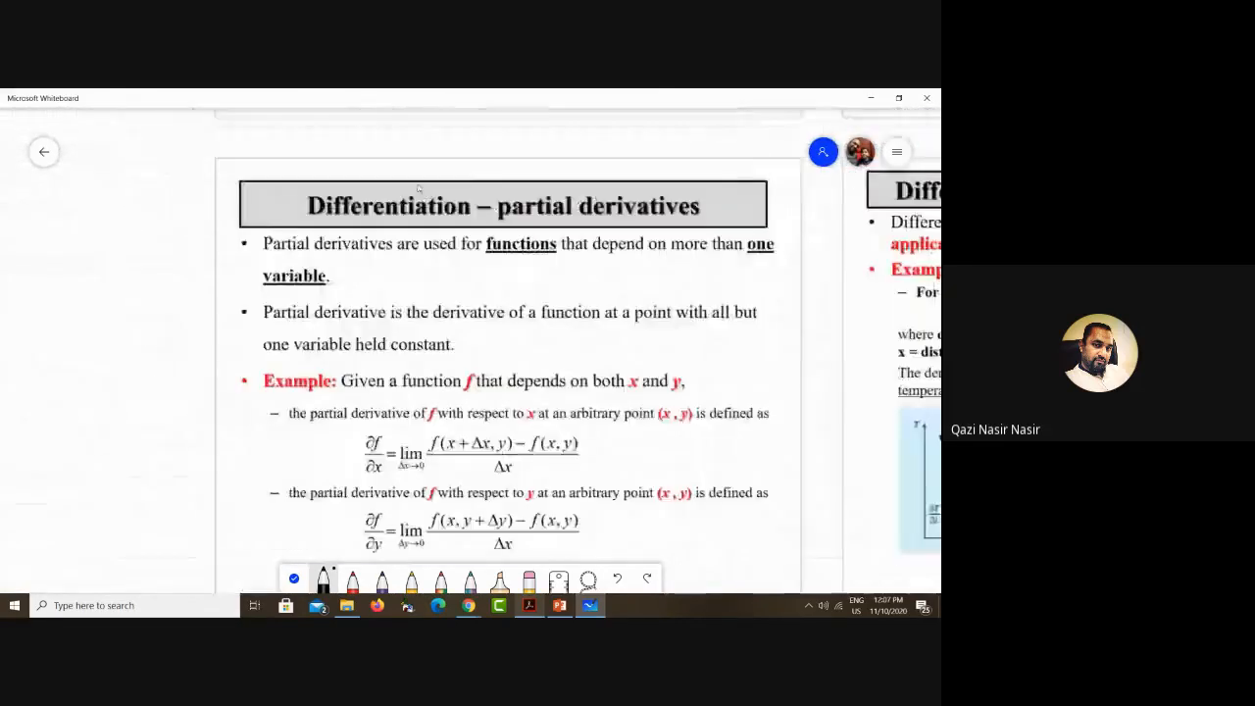
scroll(388, 262, down, 15)
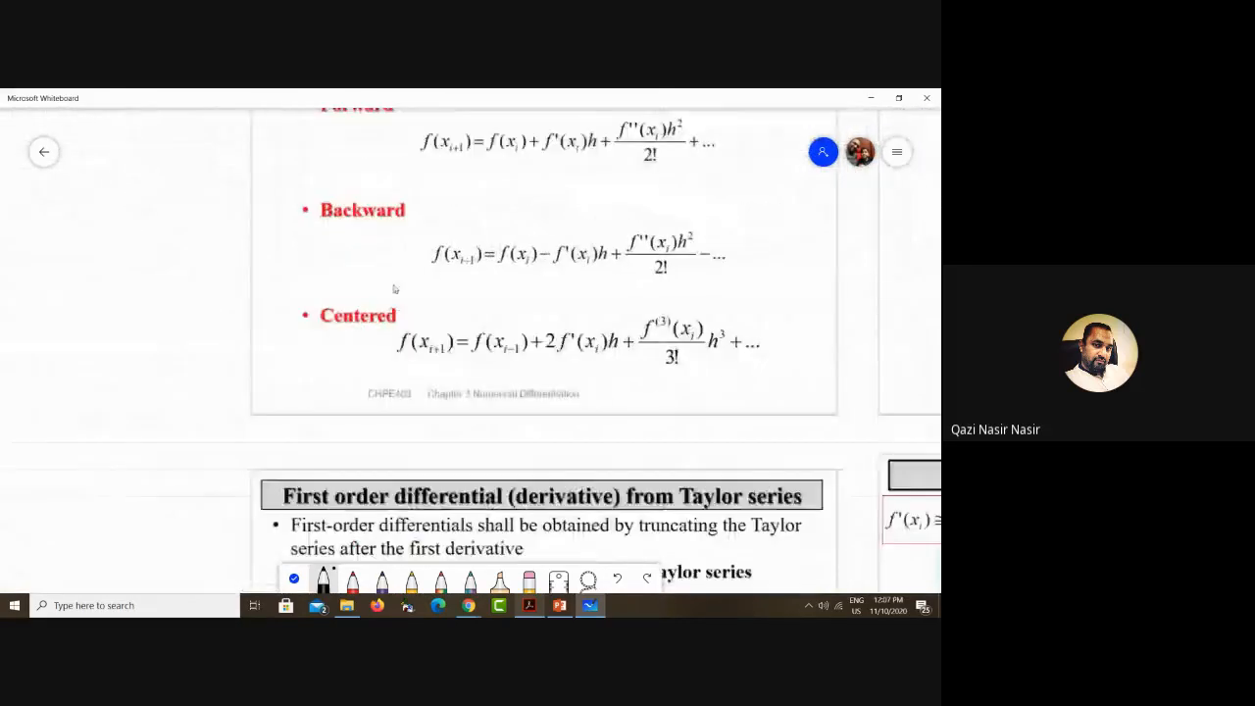
scroll(360, 208, down, 15)
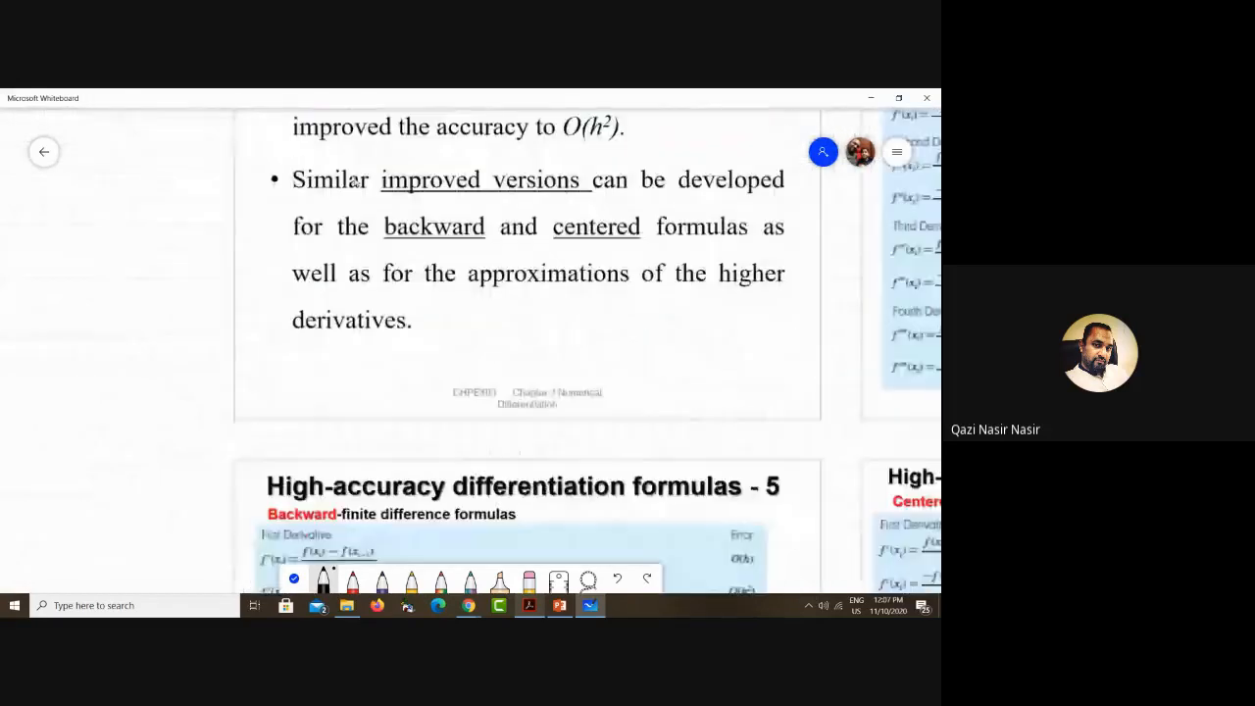
scroll(360, 252, down, 4)
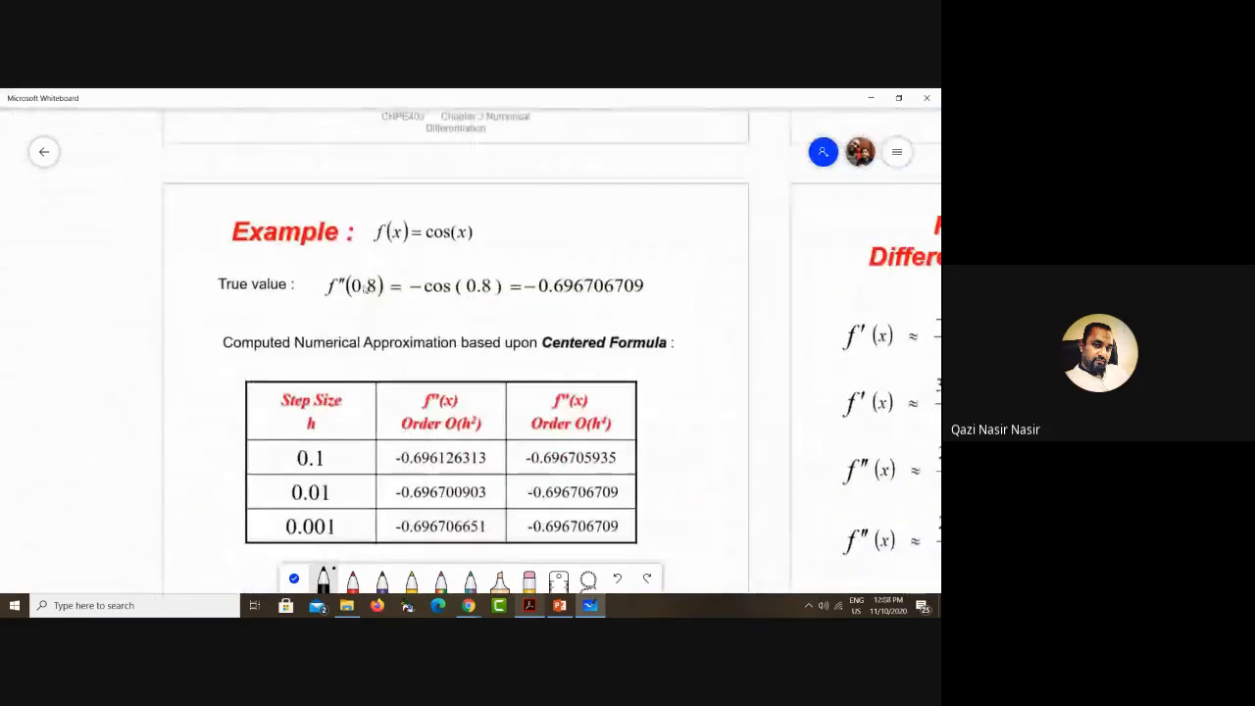
scroll(373, 304, down, 15)
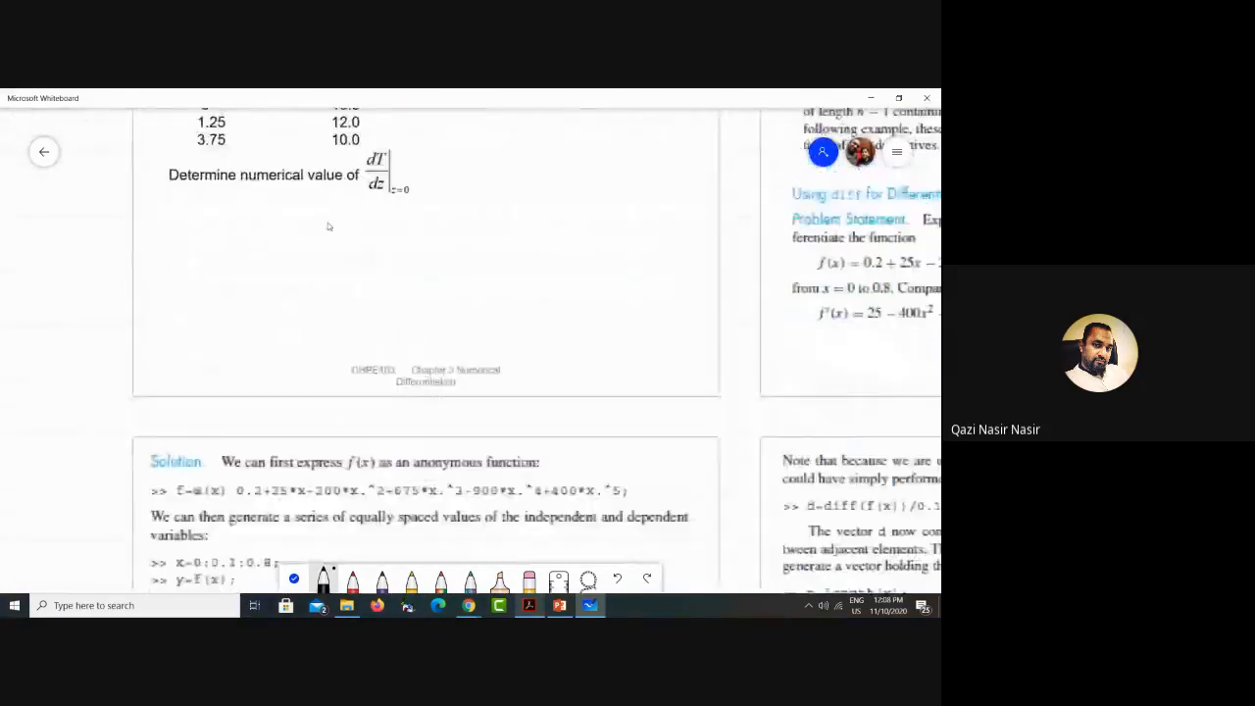
scroll(319, 208, down, 15)
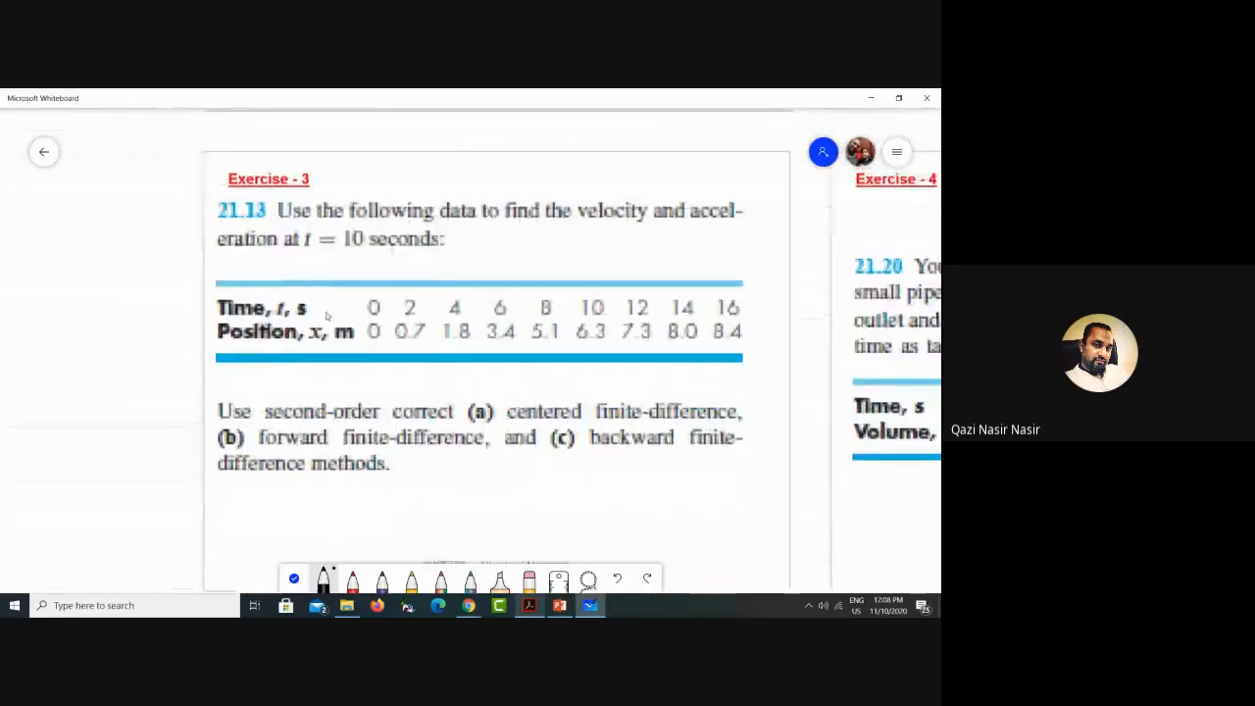
scroll(318, 205, down, 15)
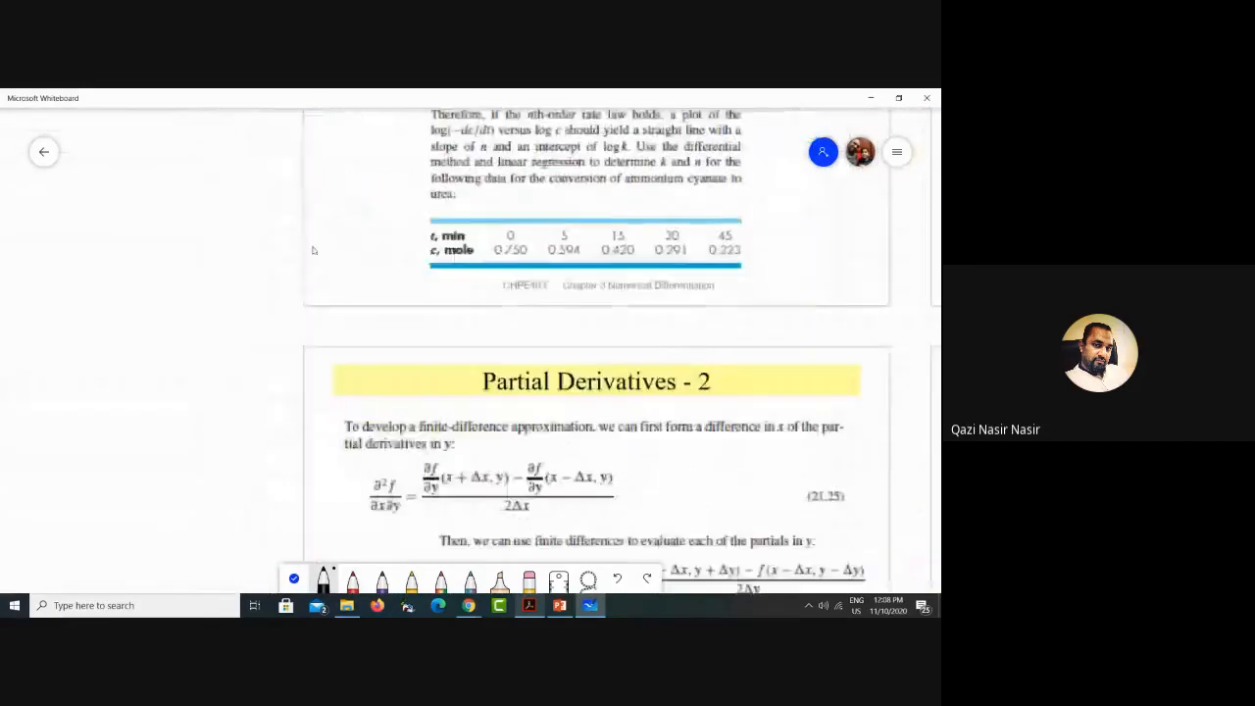
scroll(314, 318, down, 15)
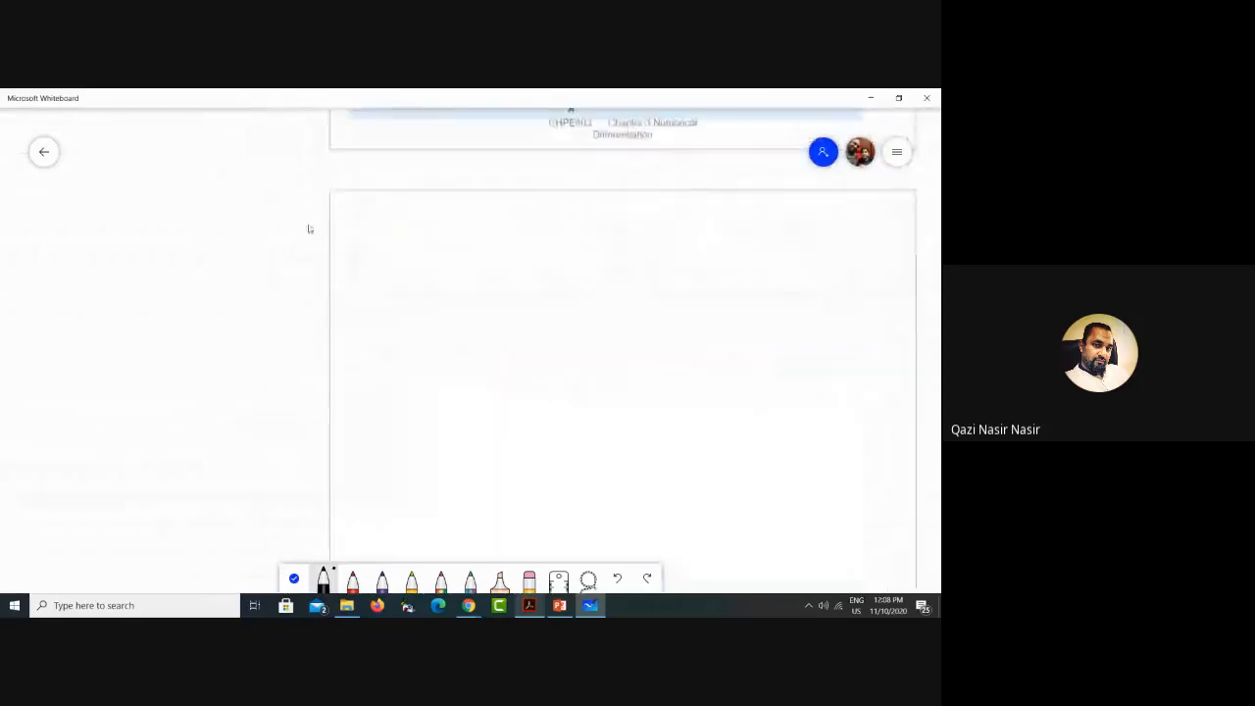
scroll(313, 323, down, 15)
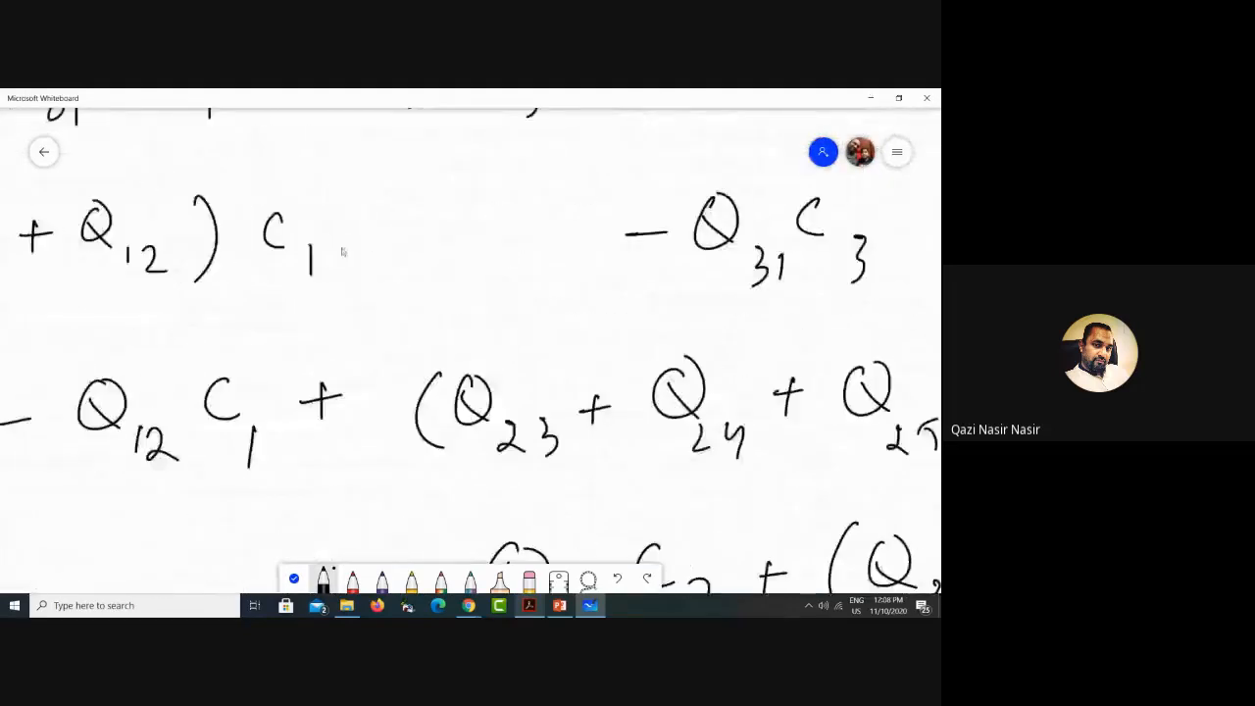
scroll(363, 235, down, 15)
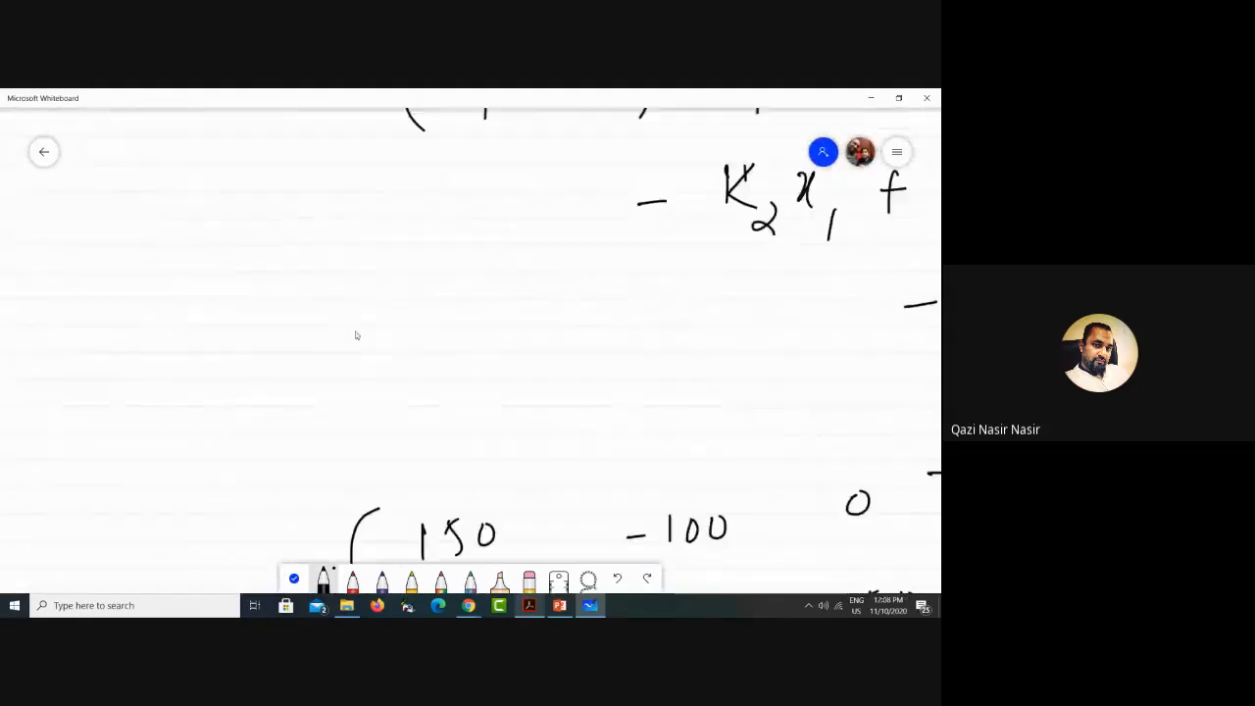
scroll(365, 213, down, 10)
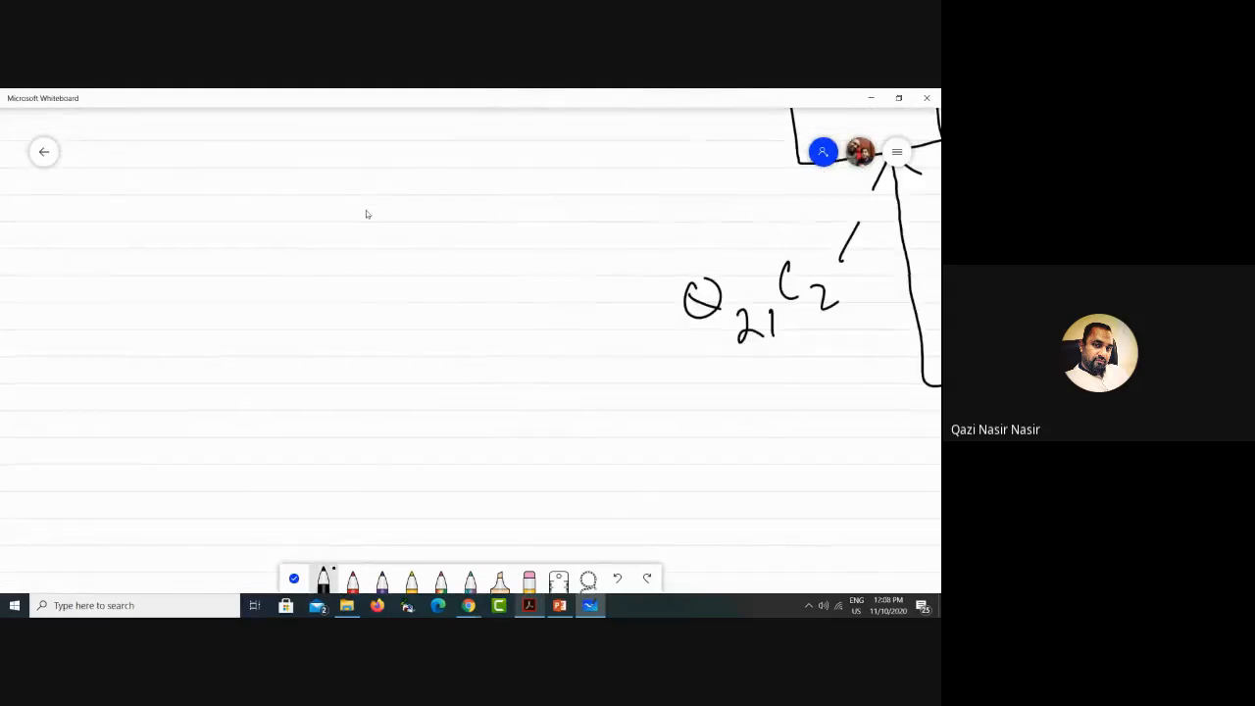
scroll(366, 214, down, 3)
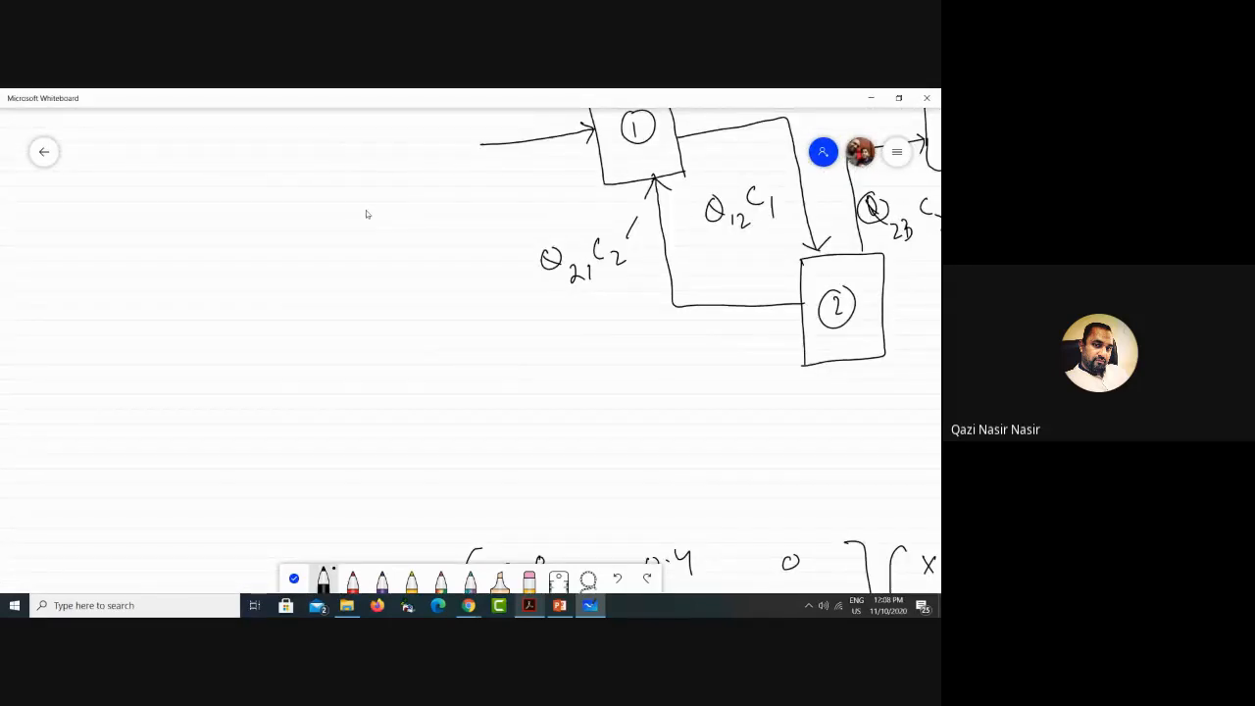
scroll(201, 205, down, 8)
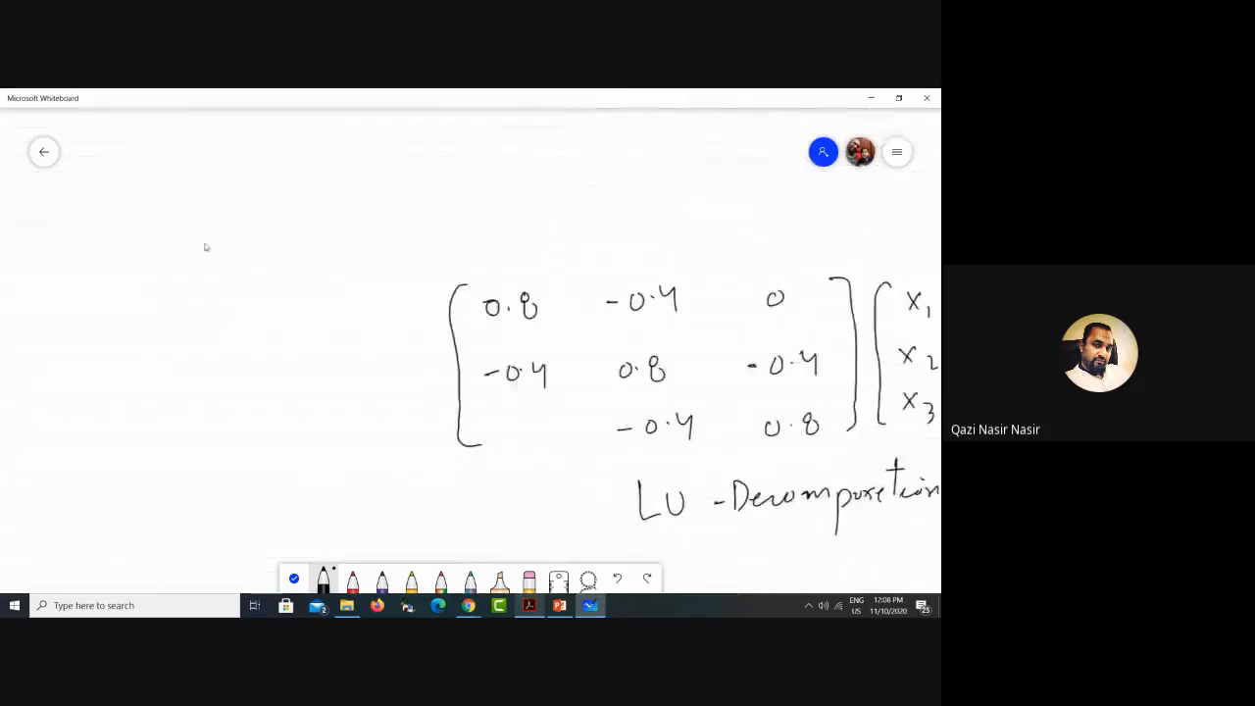
scroll(70, 211, up, 1)
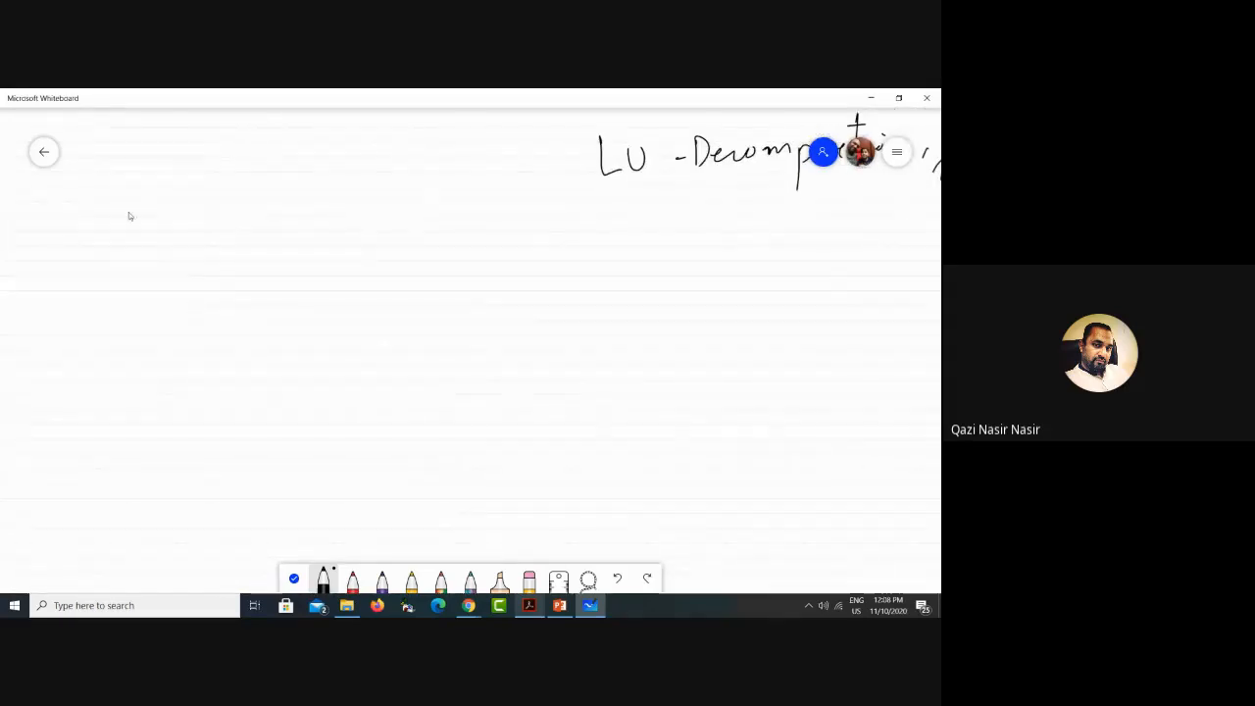
mouse_move(118, 241)
mouse_down()
mouse_move(117, 259)
mouse_move(125, 232)
mouse_move(196, 257)
mouse_move(202, 245)
mouse_move(213, 257)
mouse_move(300, 253)
mouse_up()
mouse_move(373, 237)
mouse_down()
mouse_move(370, 247)
mouse_move(455, 252)
mouse_move(565, 240)
mouse_up()
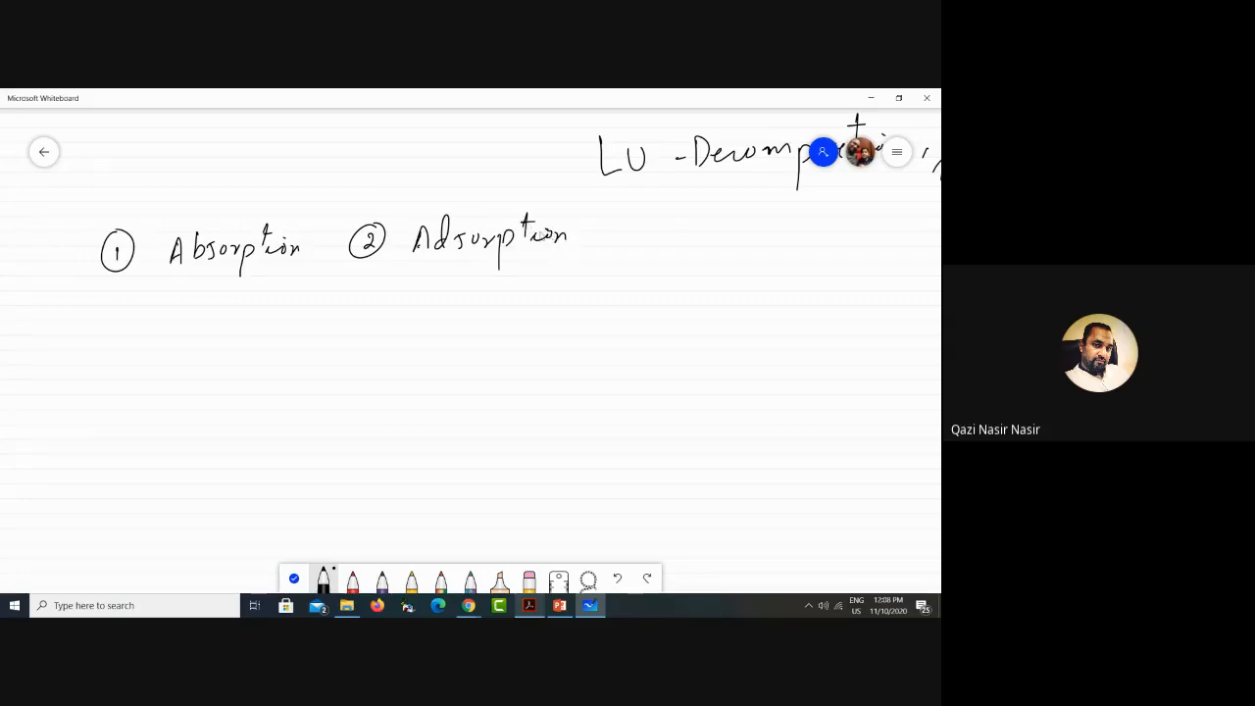
Step: Write "Gases + Solvent" under the Absorption heading with a short connecting line, and link the two words with a curve
mouse_move(204, 287)
mouse_down()
mouse_move(207, 323)
mouse_move(250, 314)
mouse_up()
mouse_move(203, 347)
mouse_down()
mouse_move(202, 360)
mouse_move(152, 388)
mouse_up()
drag(165, 378, 224, 386)
mouse_move(238, 357)
mouse_down()
mouse_move(234, 392)
mouse_move(243, 370)
mouse_up()
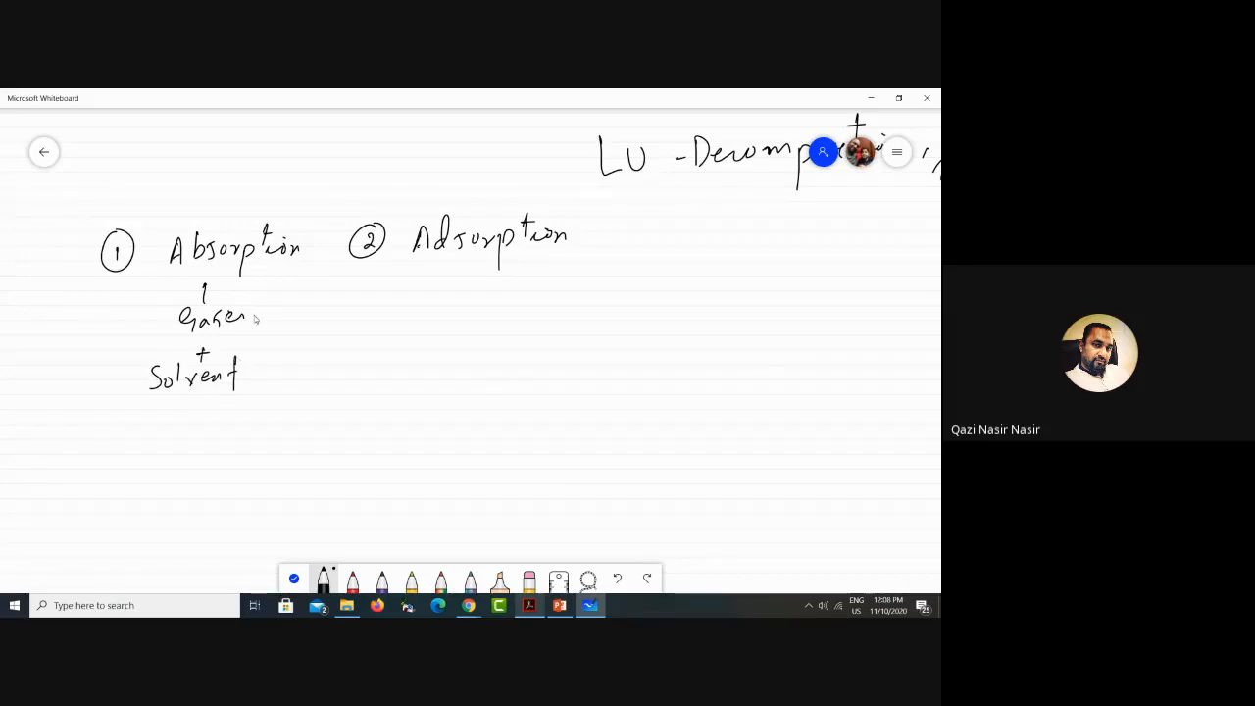
drag(252, 311, 252, 358)
Step: Write the gas mixture "CH4 + CO2" below Solvent and circle CO2
drag(116, 412, 128, 426)
drag(129, 418, 138, 418)
mouse_move(138, 409)
mouse_down()
mouse_move(138, 428)
mouse_move(221, 413)
mouse_move(243, 431)
mouse_move(213, 398)
mouse_move(201, 449)
mouse_move(253, 412)
mouse_move(222, 396)
mouse_up()
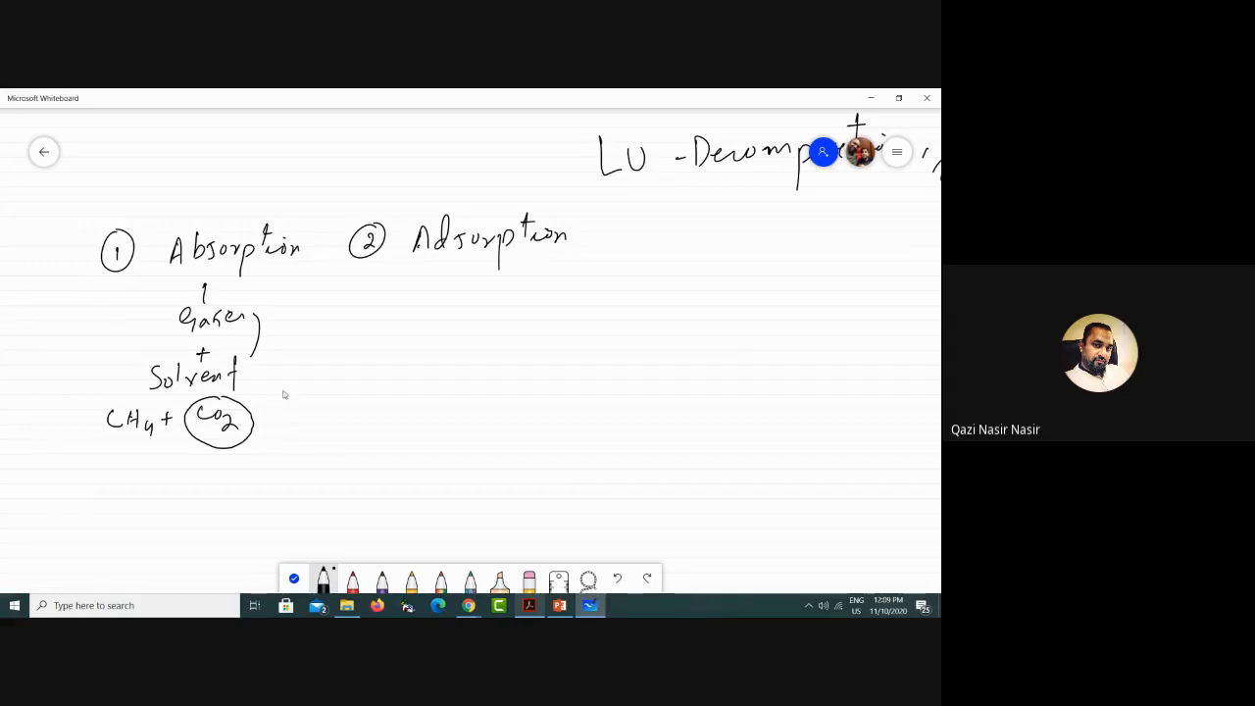
Step: Label the circled CO2 as "acid gases" with a small x beside it, and circle the whole CH4 + CO2 mixture
drag(254, 402, 386, 388)
drag(259, 418, 259, 432)
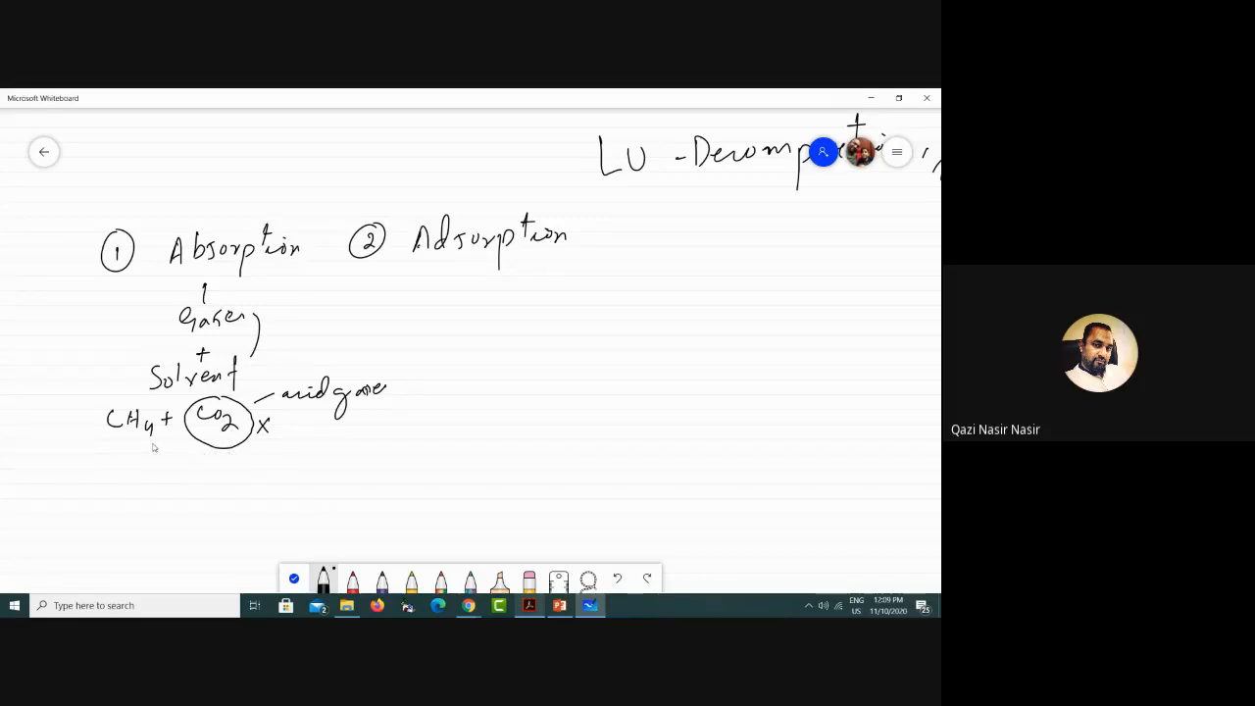
mouse_move(111, 395)
mouse_down()
mouse_move(85, 434)
mouse_move(207, 463)
mouse_move(215, 396)
mouse_move(108, 397)
mouse_up()
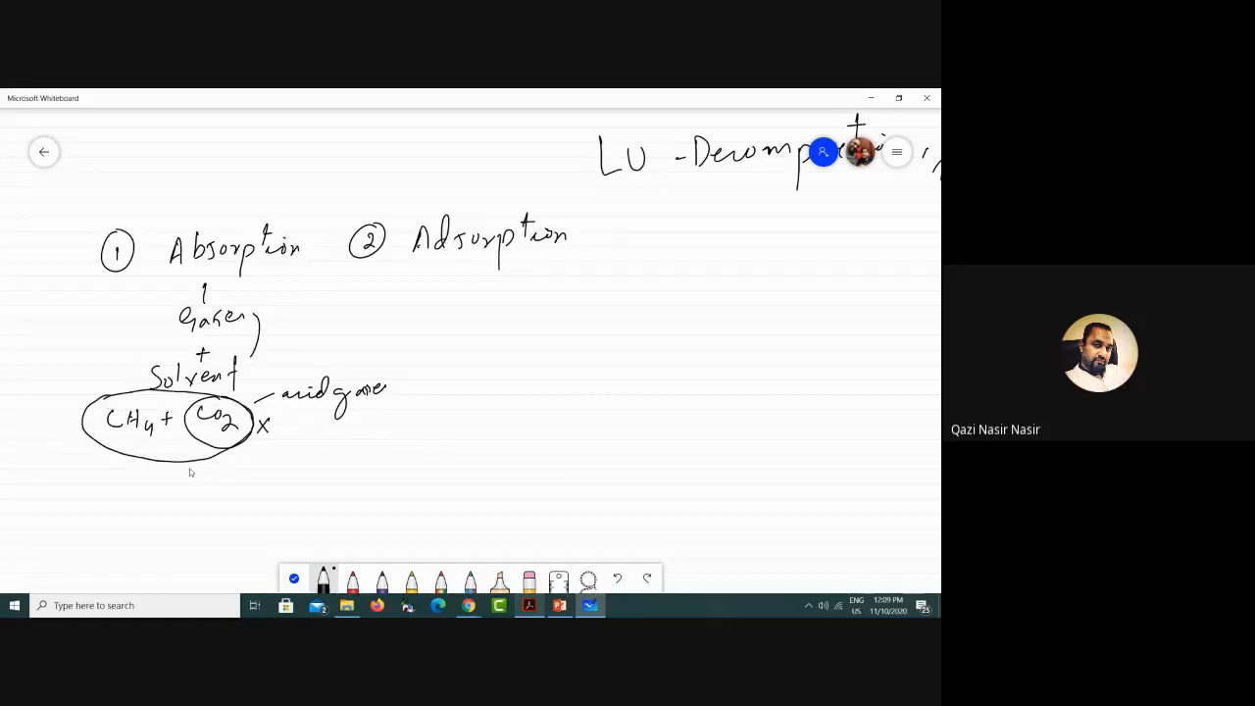
Step: Write an underlined "solvent" with "H2O" beneath the circled gas mixture, and link H2O by curves to CO2 and to an x under CH4
mouse_move(190, 473)
mouse_down()
mouse_move(206, 484)
mouse_move(310, 474)
mouse_up()
drag(312, 471, 339, 468)
mouse_move(338, 447)
mouse_down()
mouse_move(336, 483)
mouse_move(286, 484)
mouse_move(345, 460)
mouse_up()
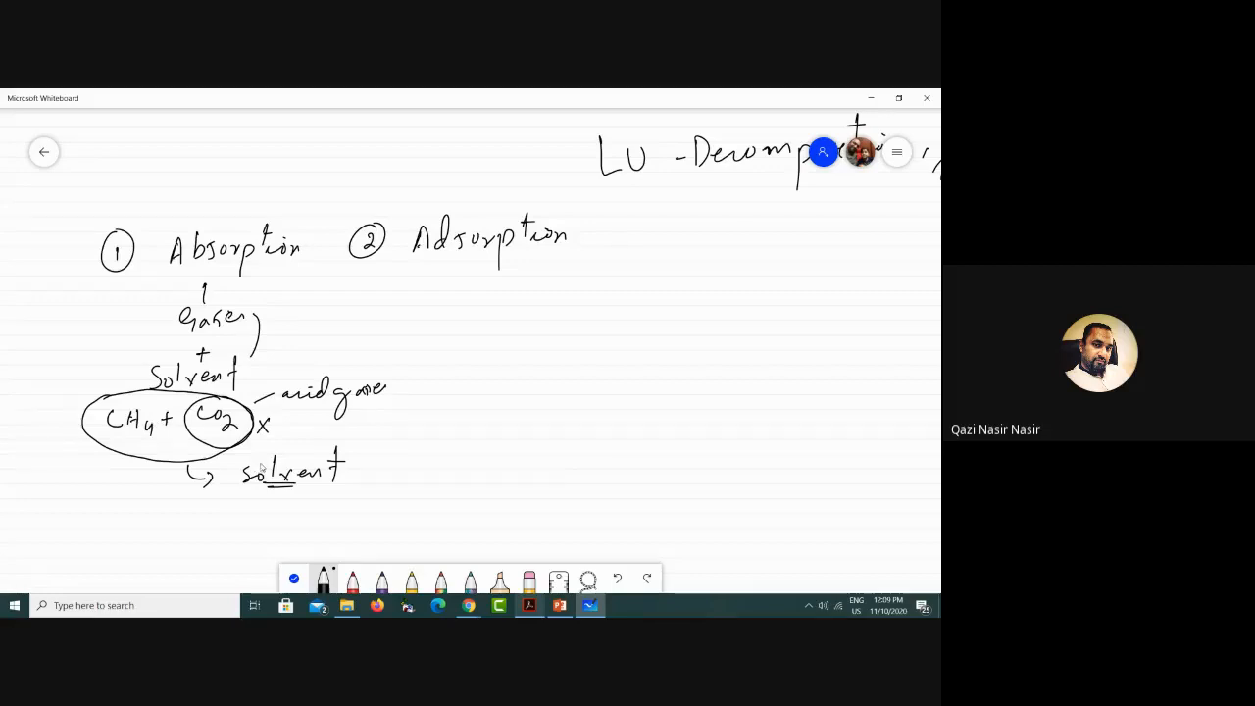
mouse_move(260, 502)
mouse_down()
mouse_move(286, 517)
mouse_move(296, 495)
mouse_move(224, 444)
mouse_up()
drag(227, 499, 163, 458)
drag(162, 446, 151, 460)
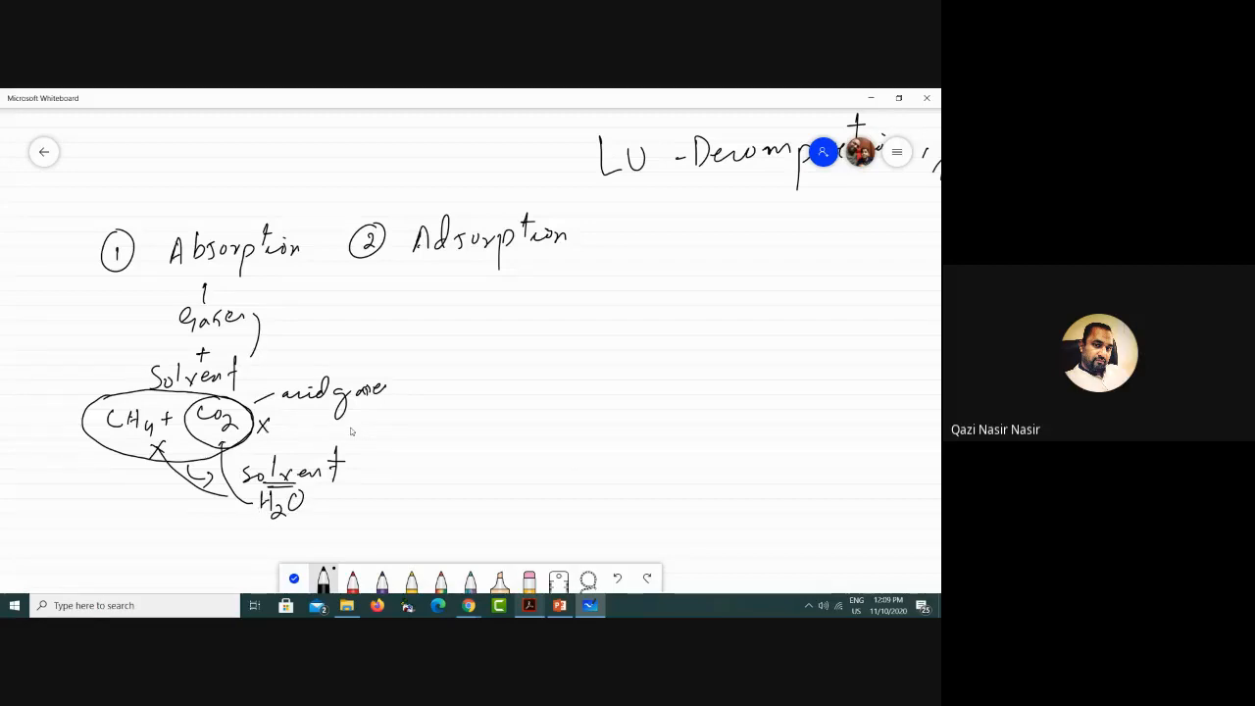
Step: Draw a rightward arrow and write the product "CH4 + CO2" with an up arrow on CH4 and a down arrow on CO2, circling CH4
mouse_move(333, 429)
mouse_down()
mouse_move(382, 429)
mouse_move(373, 438)
mouse_up()
click(442, 416)
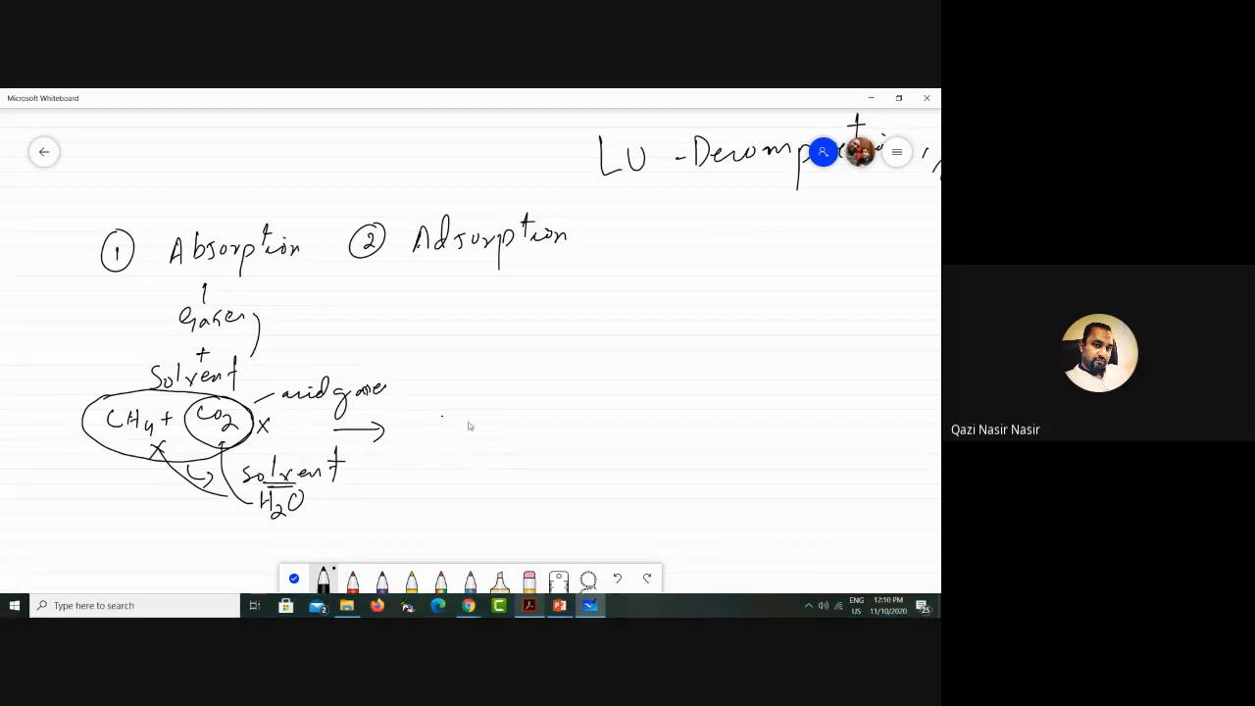
mouse_move(501, 412)
mouse_down()
mouse_move(516, 426)
mouse_move(552, 395)
mouse_move(582, 415)
mouse_up()
mouse_move(576, 409)
mouse_down()
mouse_move(577, 424)
mouse_move(611, 432)
mouse_up()
mouse_move(623, 421)
mouse_down()
mouse_move(639, 447)
mouse_move(657, 428)
mouse_up()
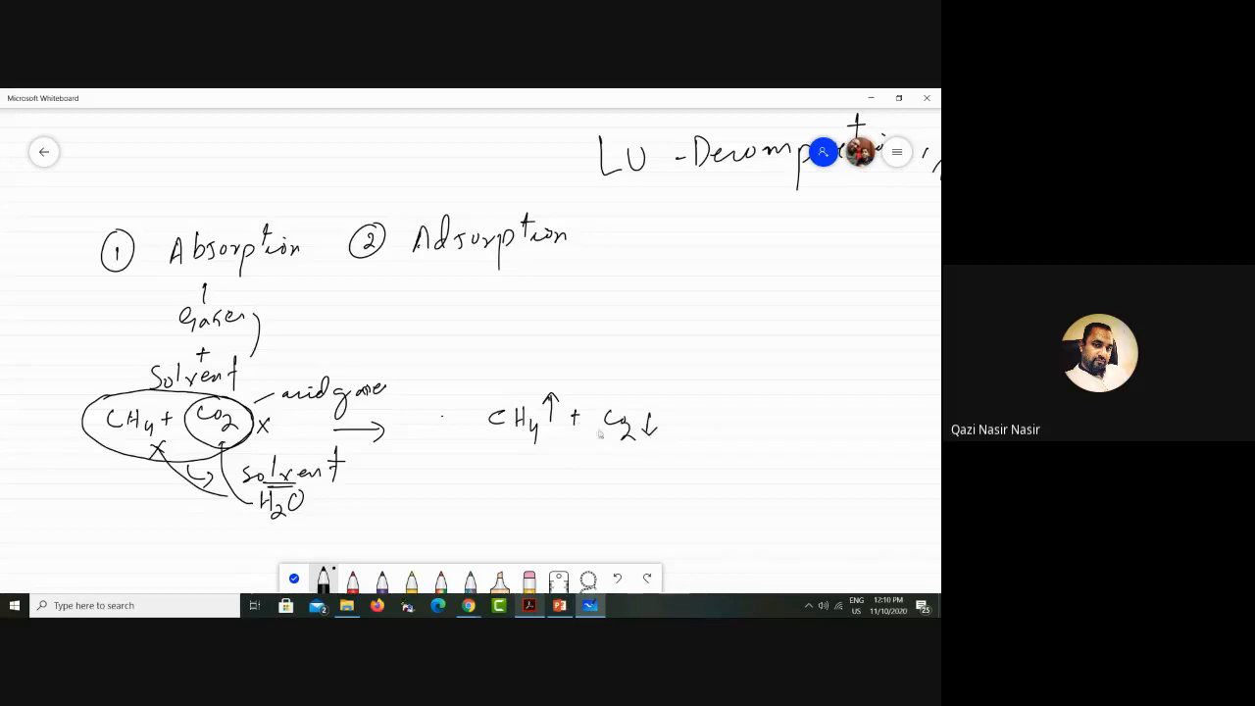
mouse_move(561, 388)
mouse_down()
mouse_move(467, 441)
mouse_move(574, 402)
mouse_up()
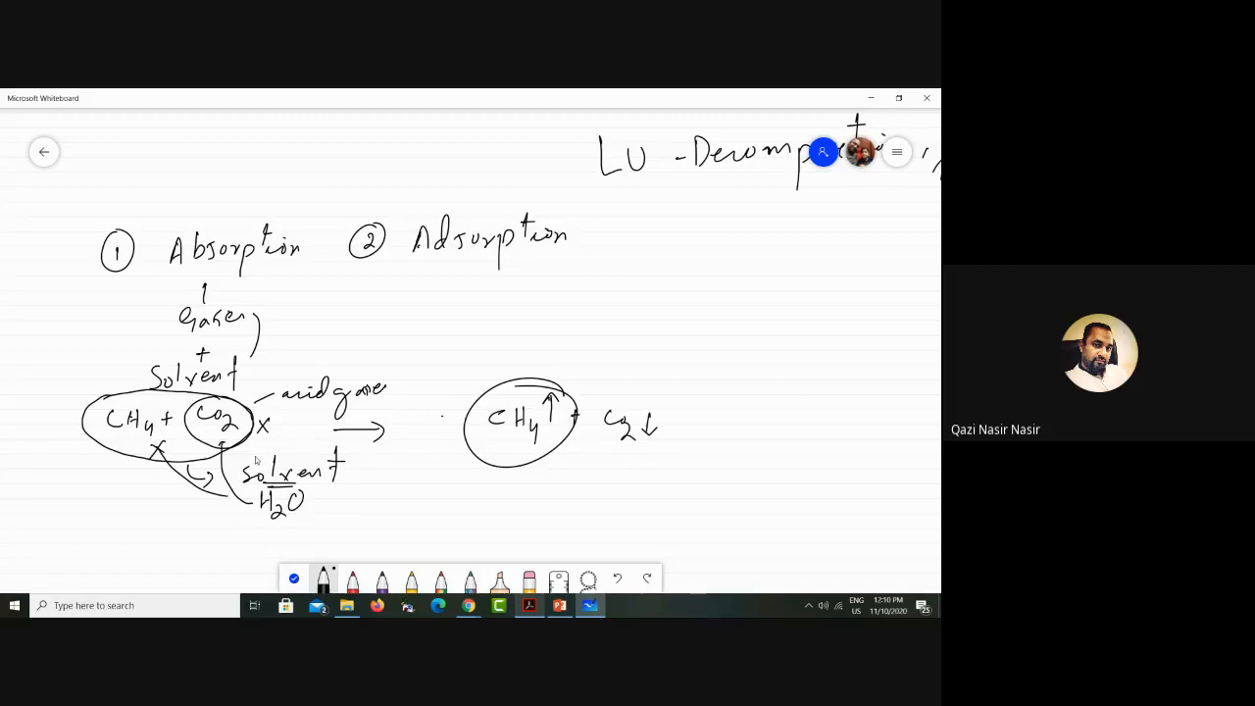
Step: Circle the solvent H2O note and draw an arrow from it to an underlined "absorption" label below the product CH4
drag(246, 401, 270, 390)
mouse_move(343, 449)
mouse_down()
mouse_move(390, 471)
mouse_move(480, 480)
mouse_move(492, 496)
mouse_move(502, 469)
mouse_move(528, 484)
mouse_up()
drag(425, 495, 476, 495)
drag(456, 502, 461, 506)
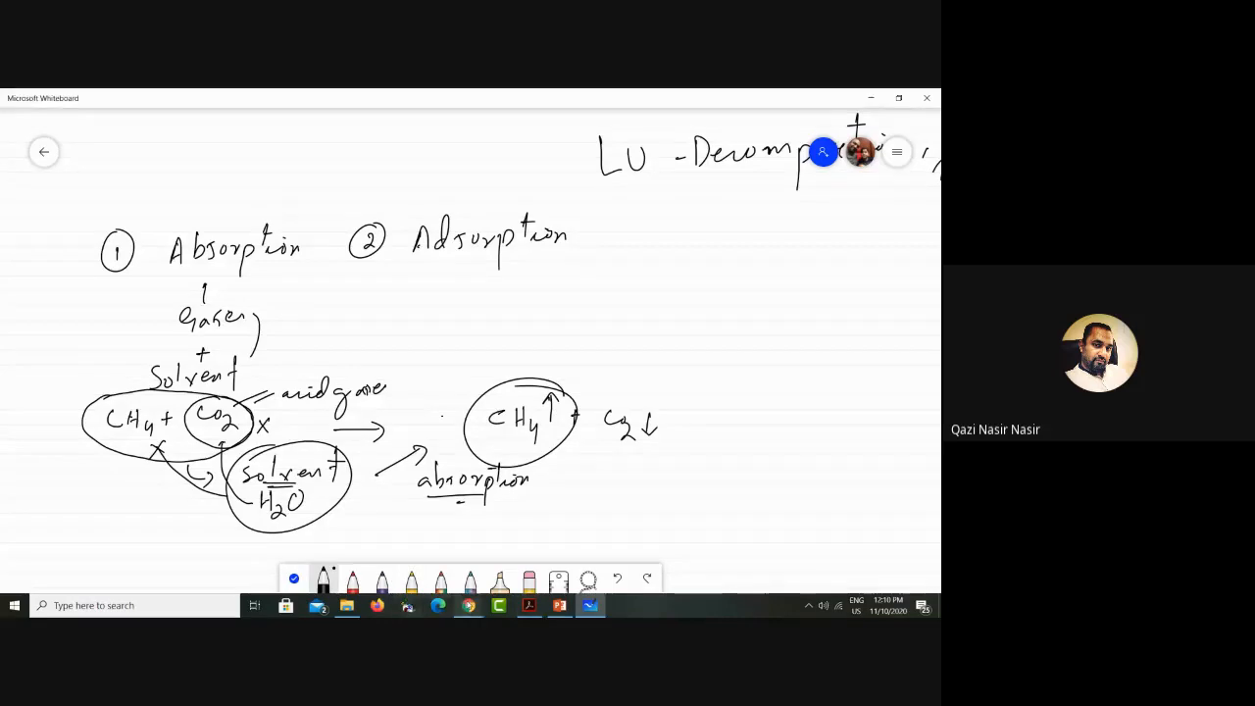
Step: Switch to the Google Meet call, admit the waiting participant, and return to the whiteboard
click(469, 605)
click(402, 551)
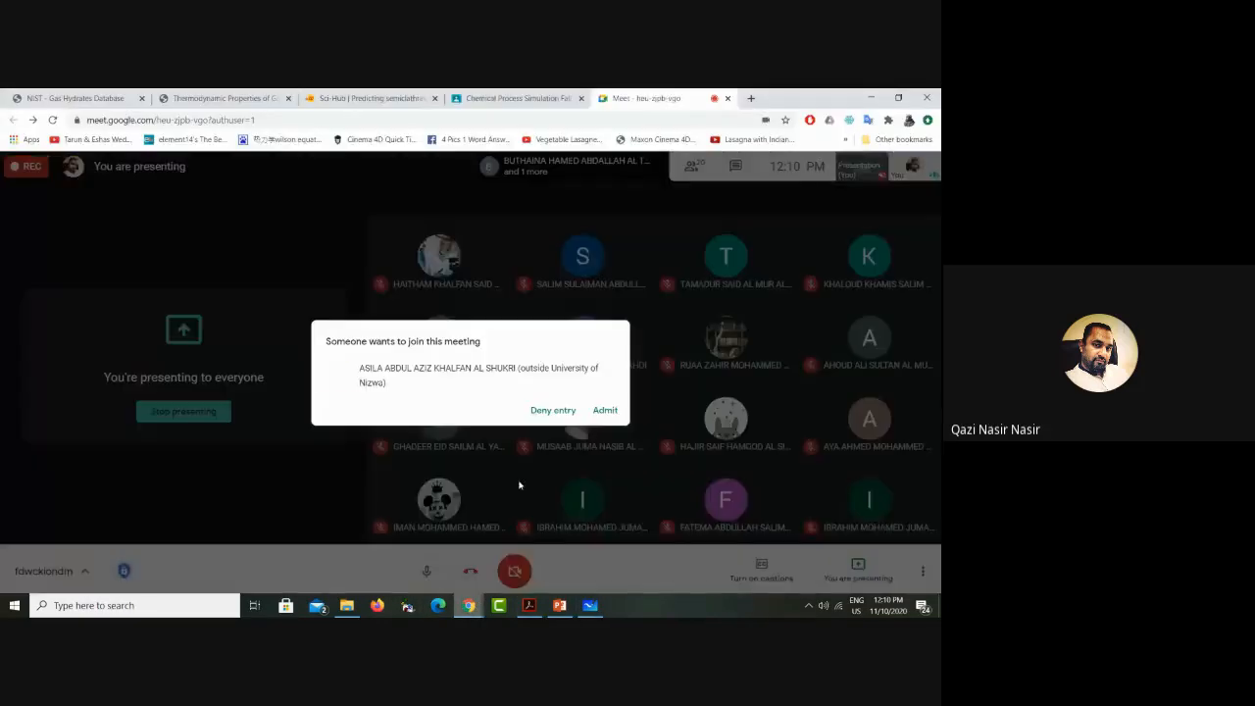
click(602, 410)
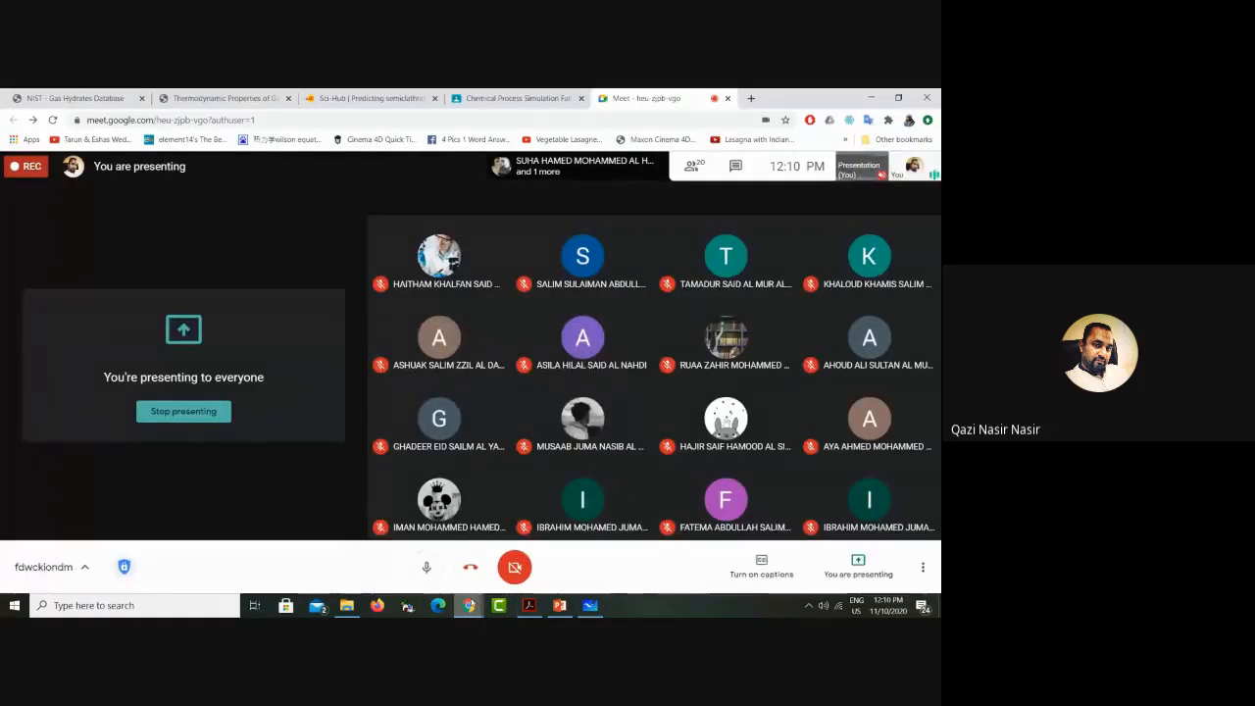
click(468, 604)
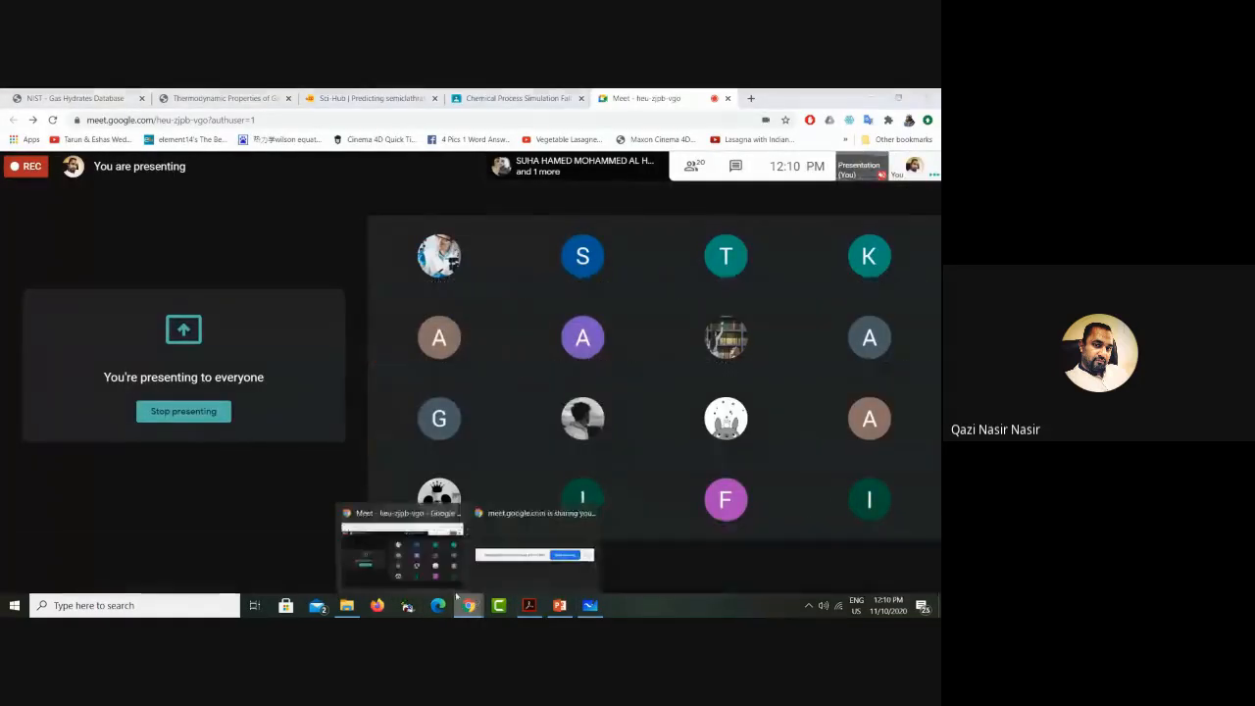
click(586, 607)
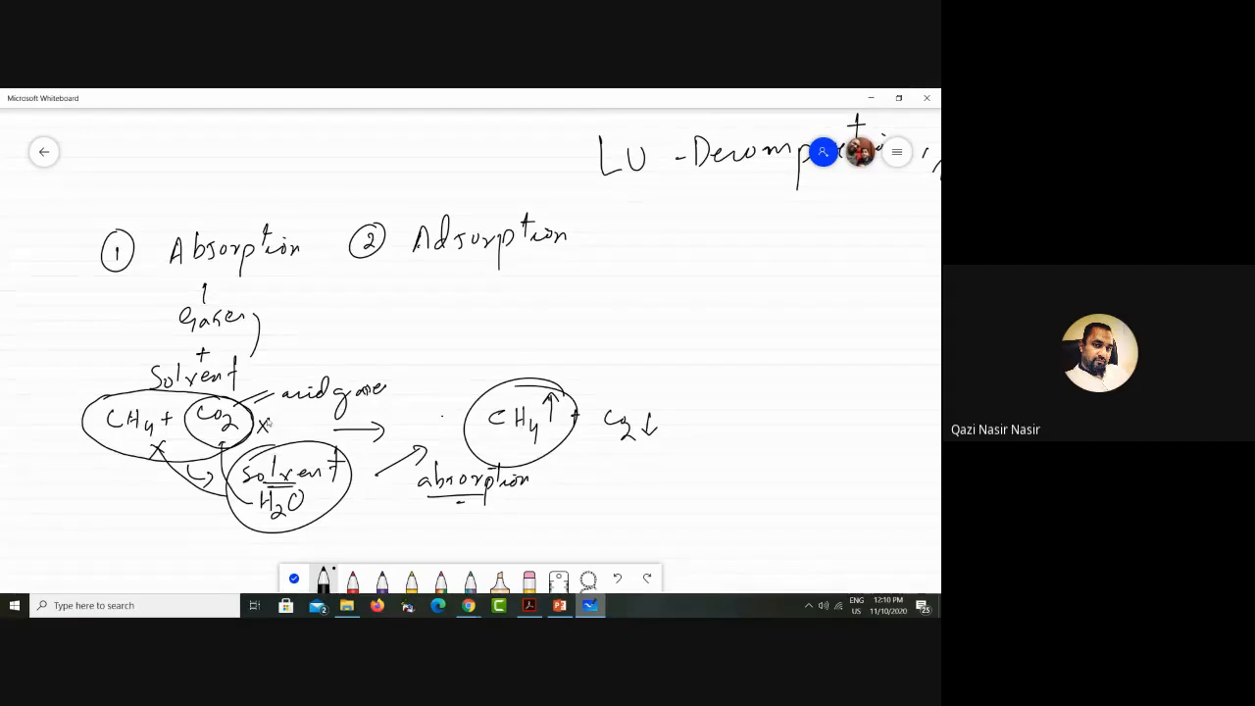
Step: Underline the space below the acid gases label, draw an arrow under Adsorption, and write "Gases +" followed by a large circle
drag(270, 418, 341, 418)
drag(251, 316, 261, 315)
drag(465, 266, 504, 286)
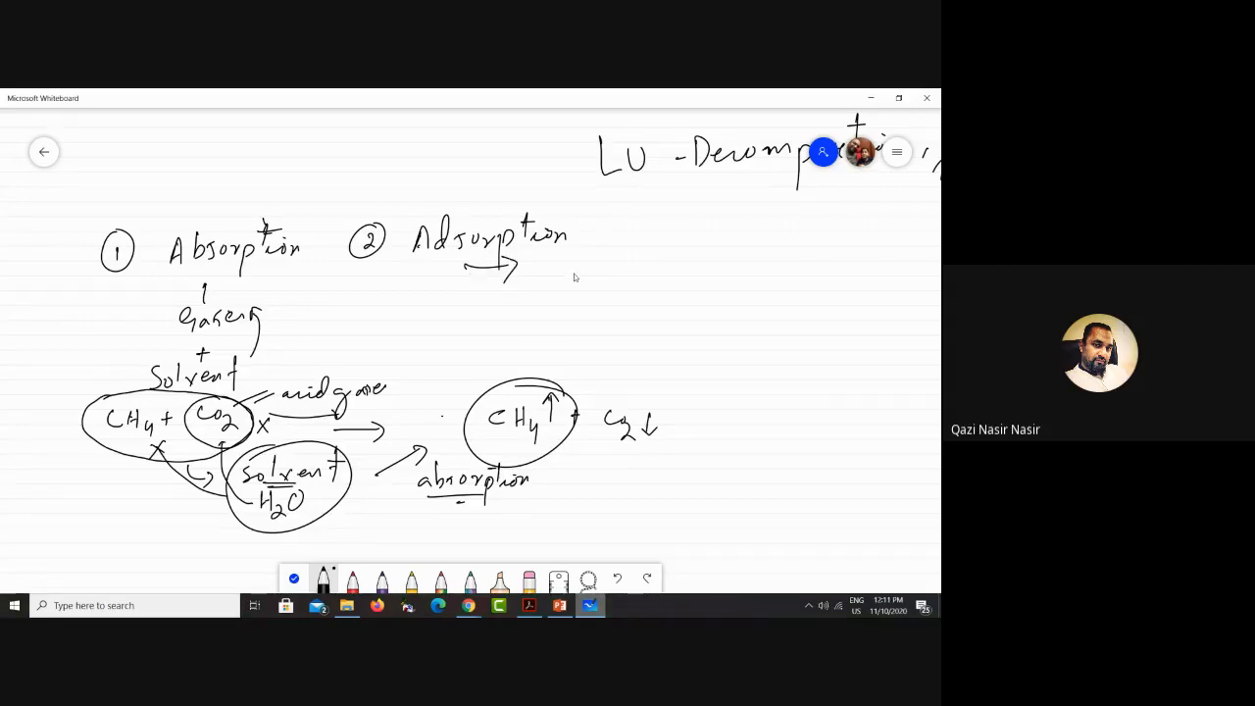
mouse_move(578, 262)
mouse_down()
mouse_move(575, 282)
mouse_move(673, 274)
mouse_move(654, 288)
mouse_up()
mouse_move(749, 240)
mouse_down()
mouse_move(704, 308)
mouse_move(777, 319)
mouse_move(767, 239)
mouse_move(731, 237)
mouse_up()
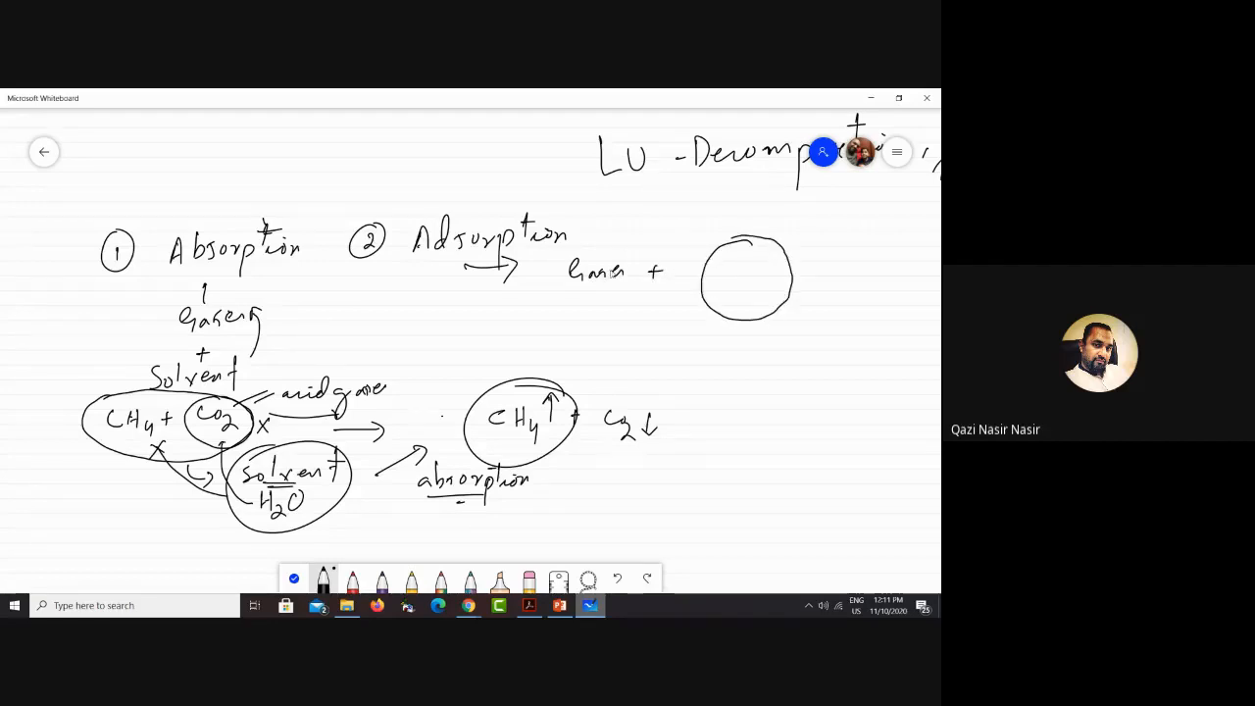
Step: Write "CH4 + CO2" below Gases in the Adsorption sketch and circle the mixture
mouse_move(539, 297)
mouse_down()
mouse_move(532, 307)
mouse_move(556, 302)
mouse_up()
mouse_move(555, 294)
mouse_down()
mouse_move(556, 311)
mouse_move(576, 312)
mouse_up()
mouse_move(600, 296)
mouse_down()
mouse_move(592, 310)
mouse_move(625, 311)
mouse_up()
mouse_move(554, 282)
mouse_down()
mouse_move(559, 329)
mouse_move(642, 309)
mouse_move(552, 294)
mouse_up()
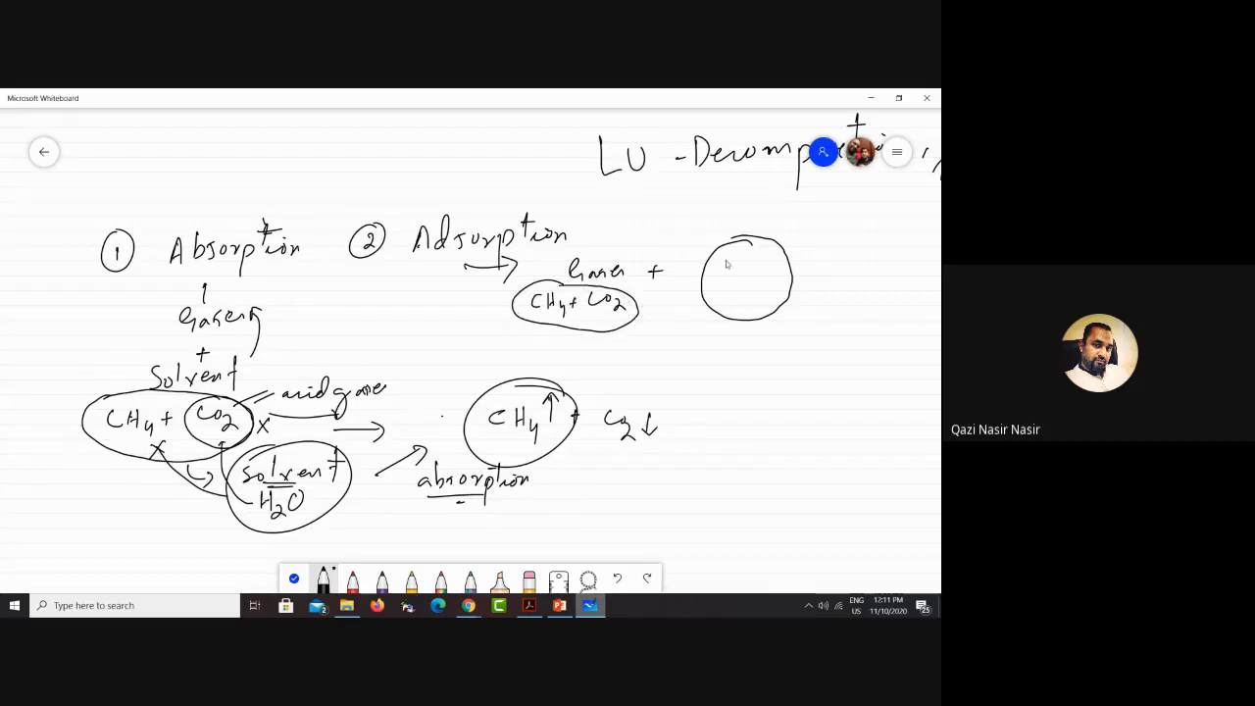
Step: Hatch the inside of the large solid circle and connect it with a line to the circled CH4 + CO2
drag(725, 253, 710, 270)
drag(718, 266, 723, 280)
mouse_move(740, 267)
mouse_down()
mouse_move(730, 285)
mouse_move(742, 284)
mouse_up()
drag(756, 279, 746, 293)
mouse_move(762, 279)
mouse_down()
mouse_move(752, 294)
mouse_move(747, 268)
mouse_up()
drag(758, 252, 745, 261)
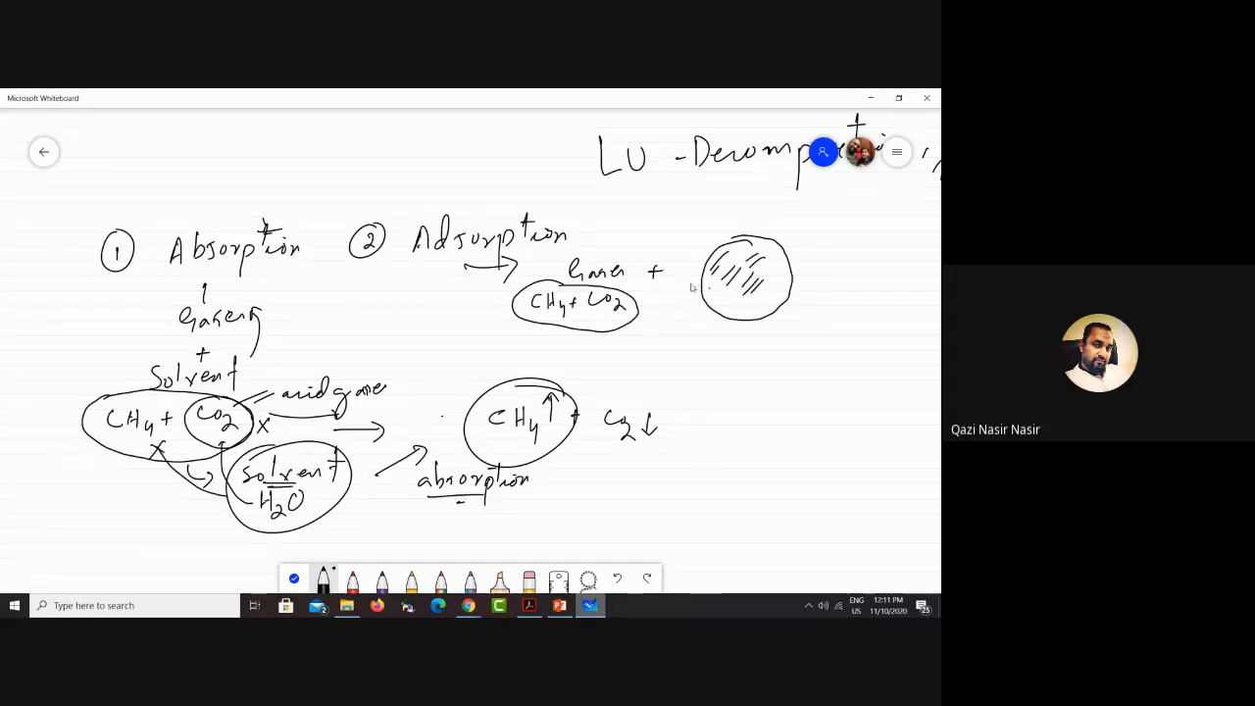
drag(698, 285, 630, 291)
Step: Draw a second hatched particle with small circles along its upper surface, an arrow from CO2 to it, and an arrow to "CH4 + CO2↓"
mouse_move(745, 347)
mouse_down()
mouse_move(702, 364)
mouse_move(730, 408)
mouse_move(750, 345)
mouse_move(723, 342)
mouse_move(703, 385)
mouse_up()
drag(742, 346, 767, 363)
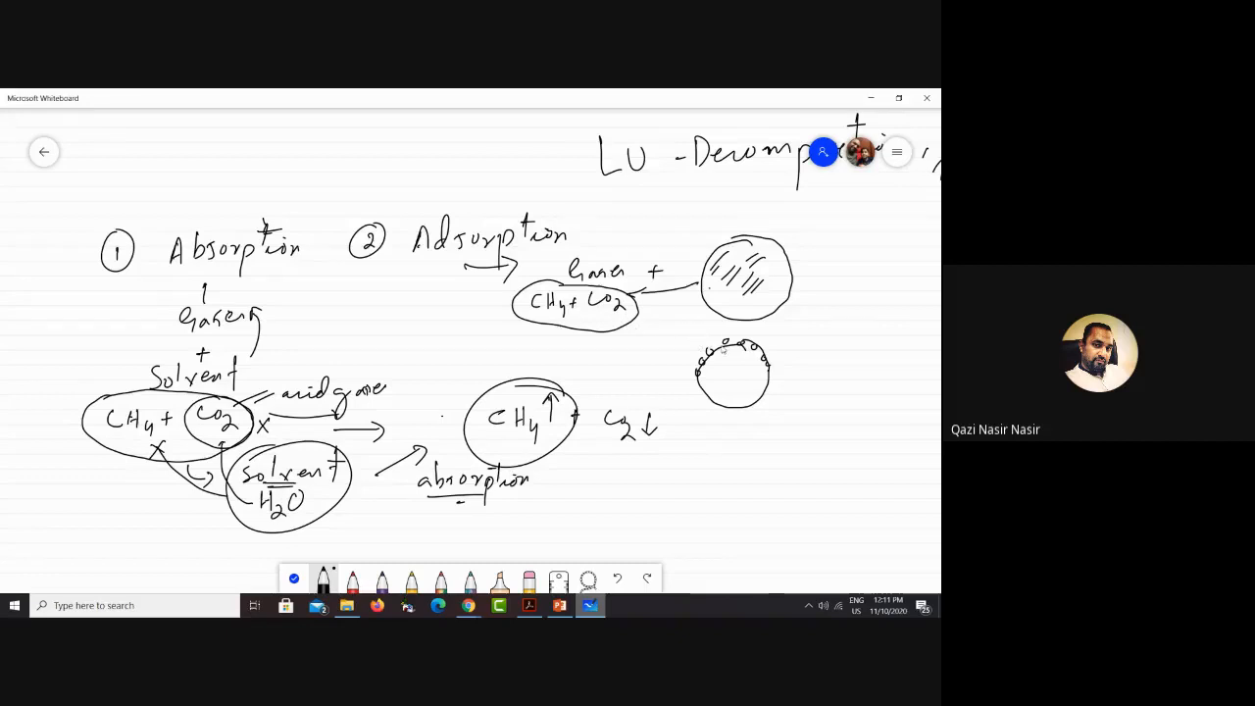
mouse_move(729, 355)
mouse_down()
mouse_move(715, 376)
mouse_move(823, 397)
mouse_move(849, 421)
mouse_move(884, 431)
mouse_move(892, 403)
mouse_move(937, 423)
mouse_up()
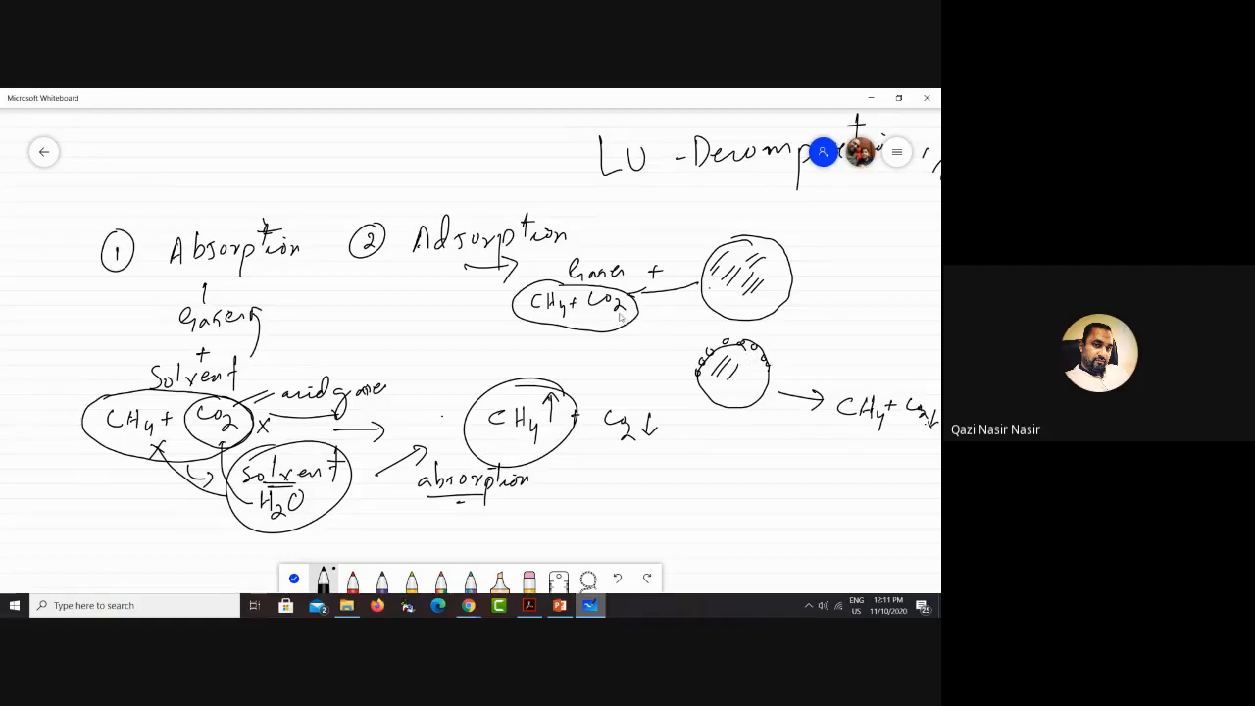
mouse_move(619, 315)
mouse_down()
mouse_move(699, 339)
mouse_move(691, 348)
mouse_move(727, 390)
mouse_up()
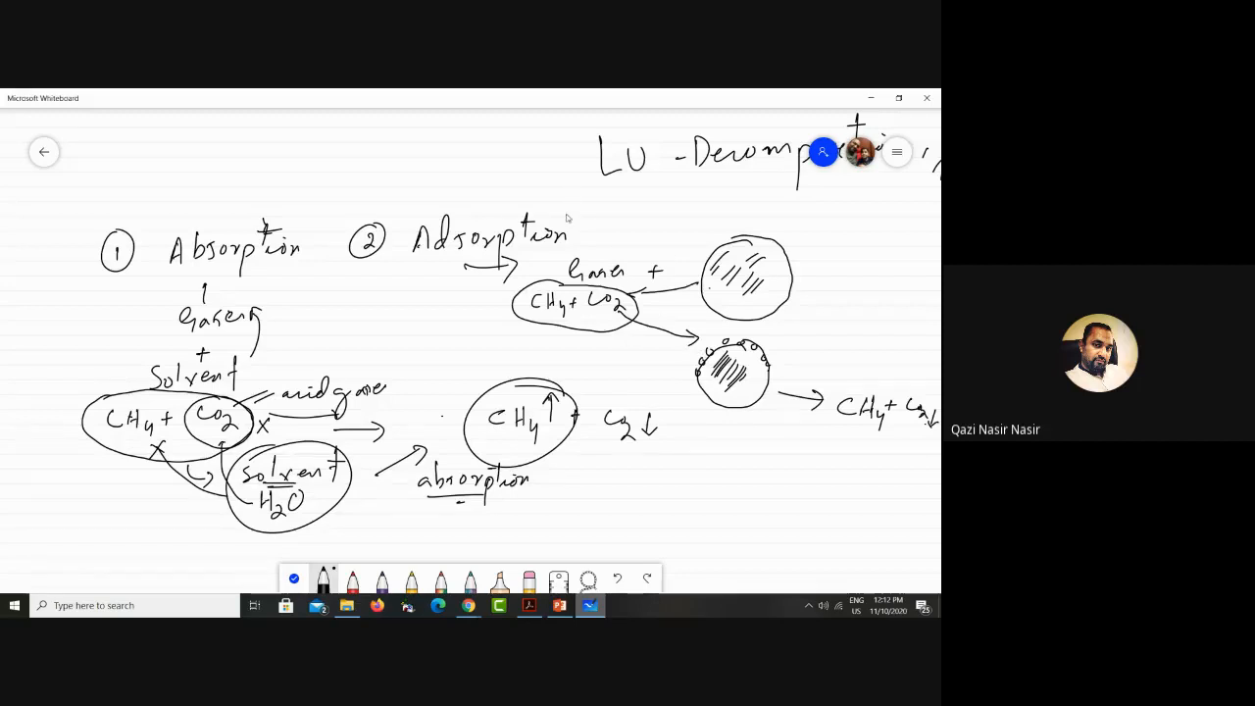
Step: Add tick strokes beside the Adsorption and Absorption headings and an arrowhead at Solvent on the curve from Gases
drag(566, 217, 632, 196)
drag(260, 285, 306, 263)
drag(251, 361, 265, 346)
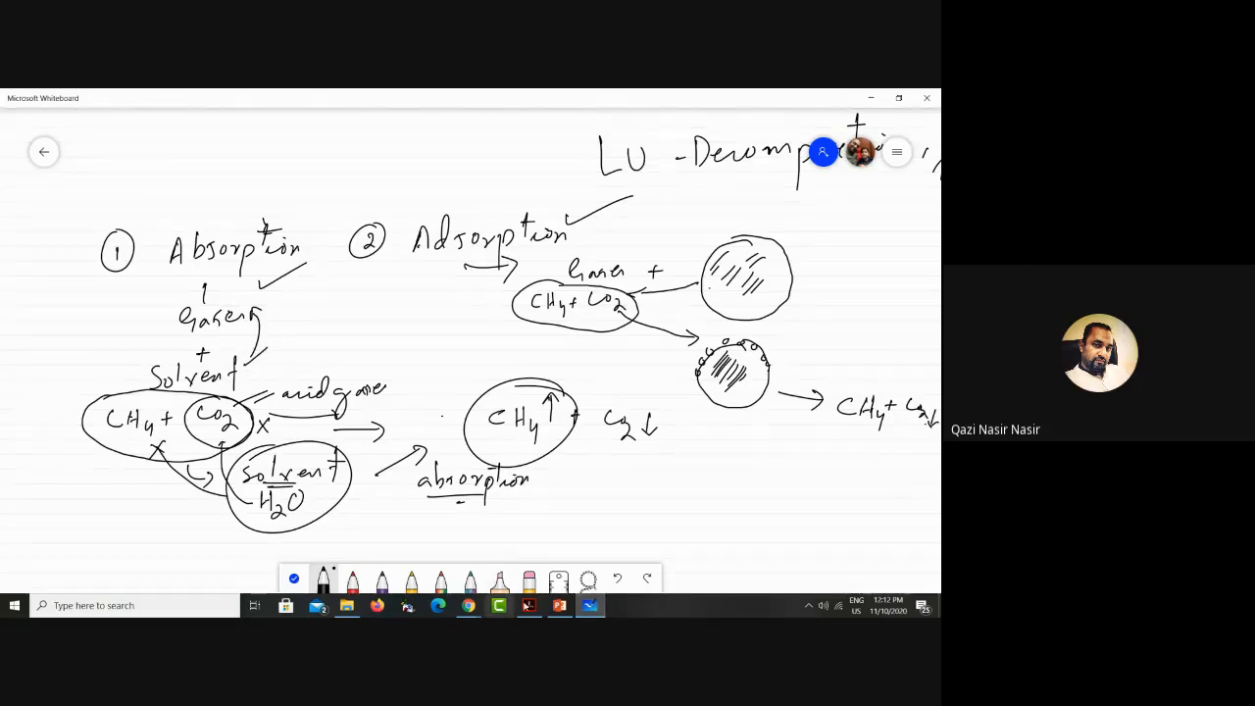
Step: Hide the screen-sharing notice, admit the next waiting participant in the Google Meet call, and return to the whiteboard
click(468, 605)
click(493, 579)
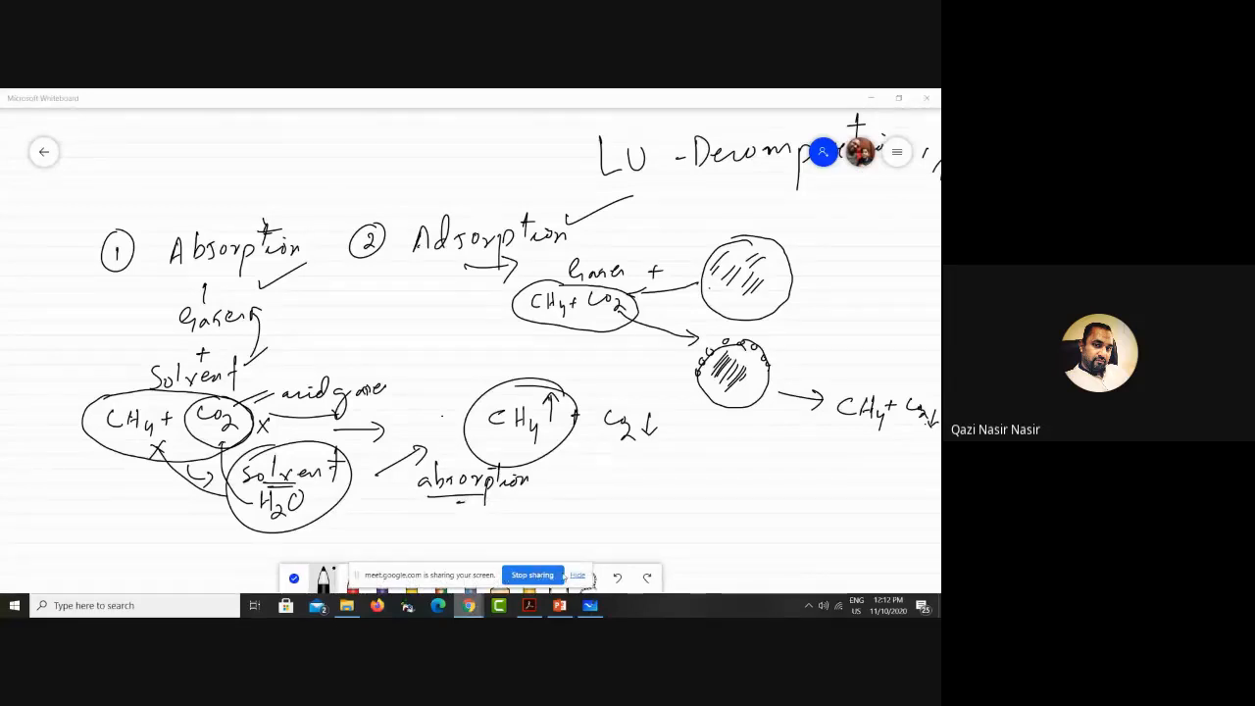
click(577, 575)
mouse_move(528, 607)
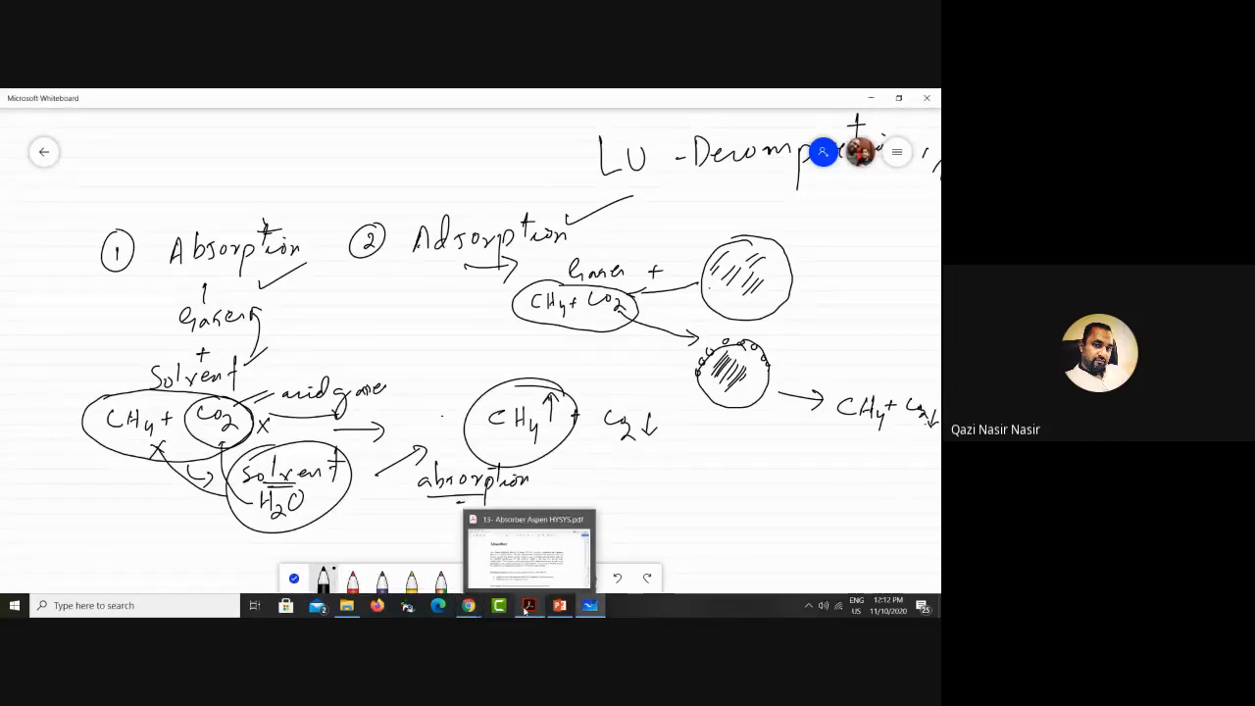
click(534, 551)
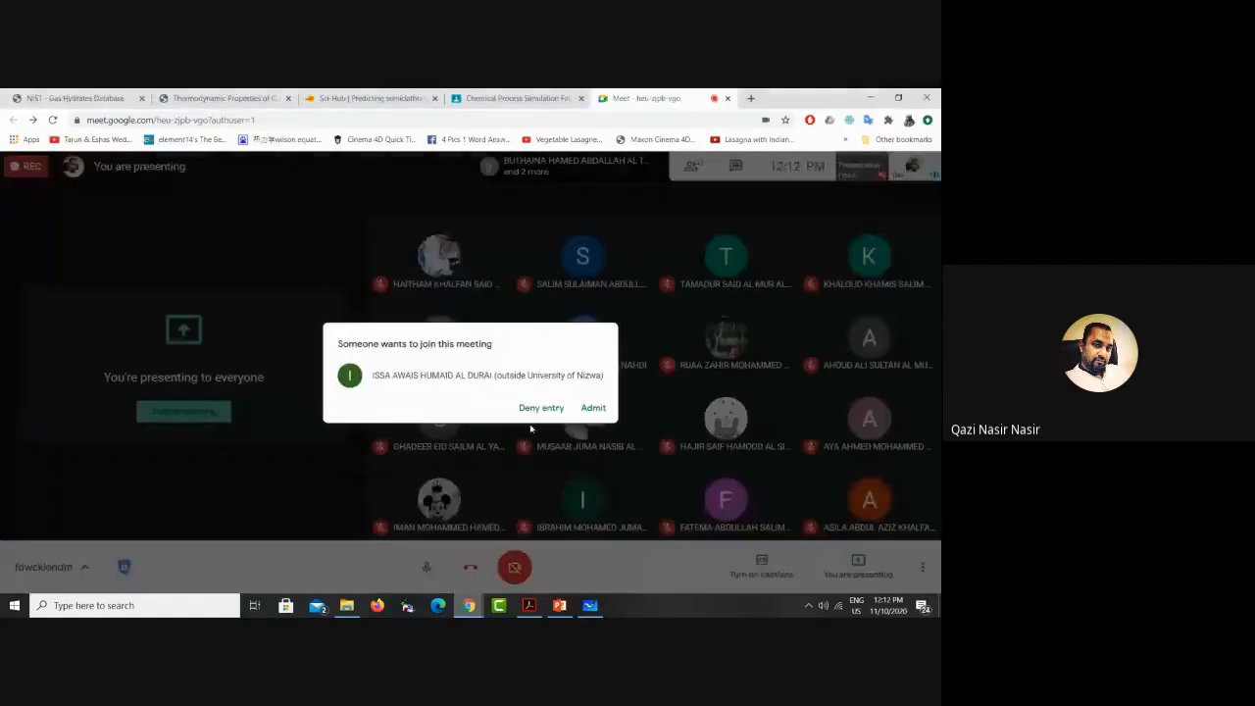
click(593, 408)
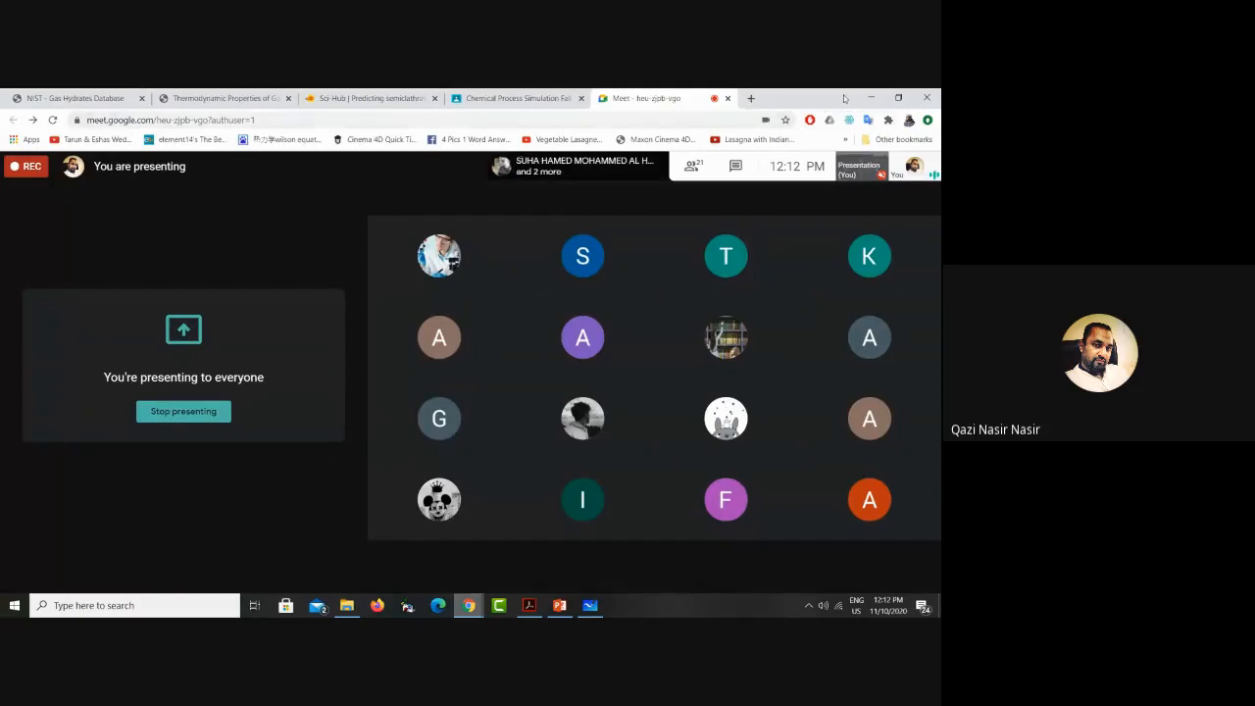
click(863, 99)
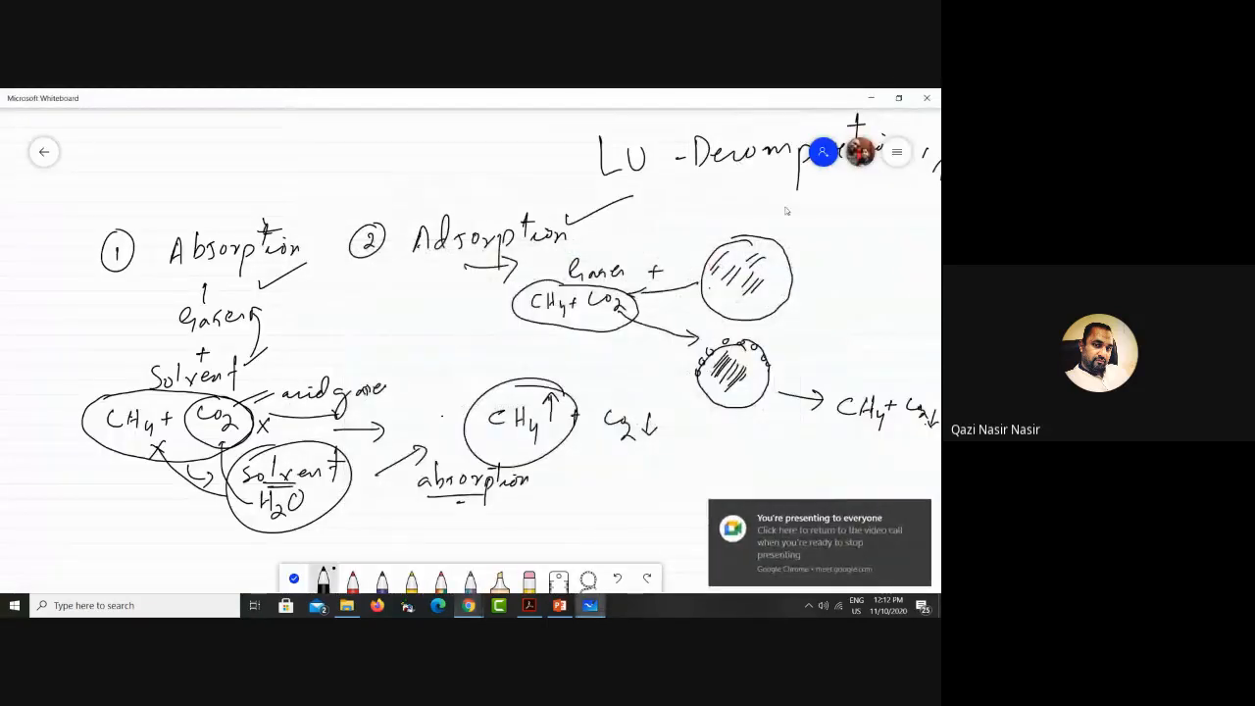
Step: Bring up the Absorber Aspen HYSYS PDF and highlight the chapter title and the phrase "packed column" while reading the introduction
click(869, 98)
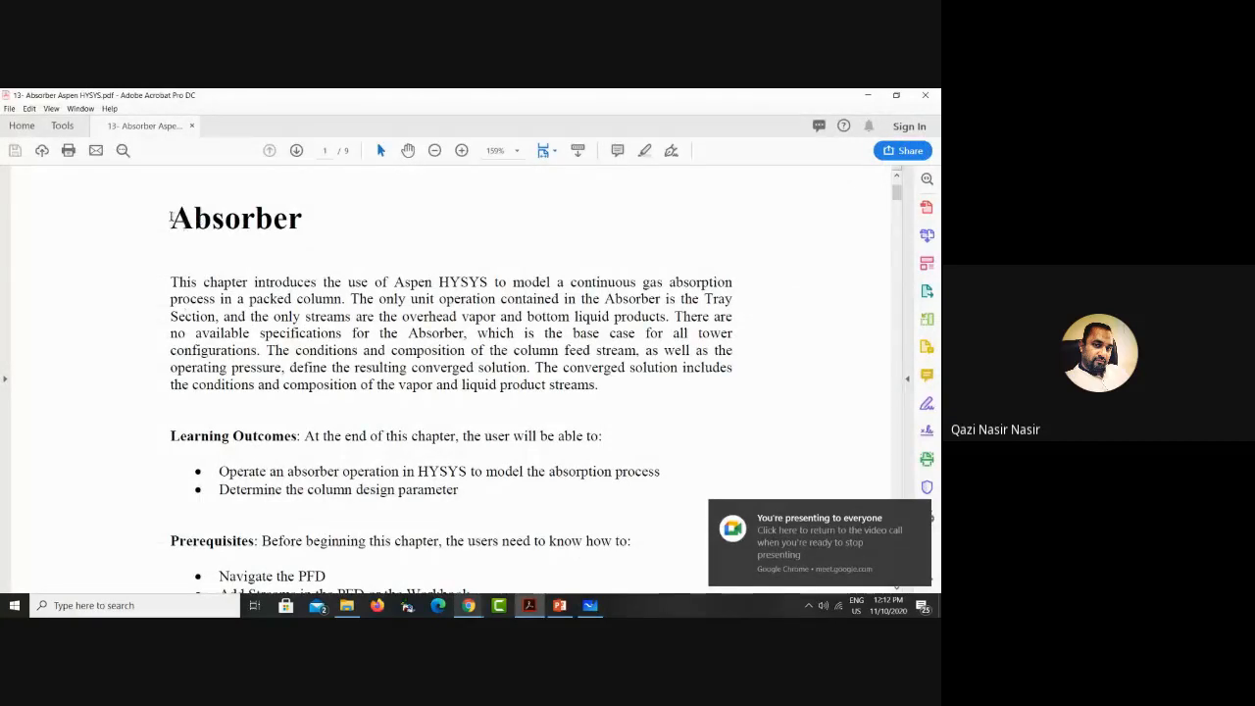
drag(171, 216, 304, 215)
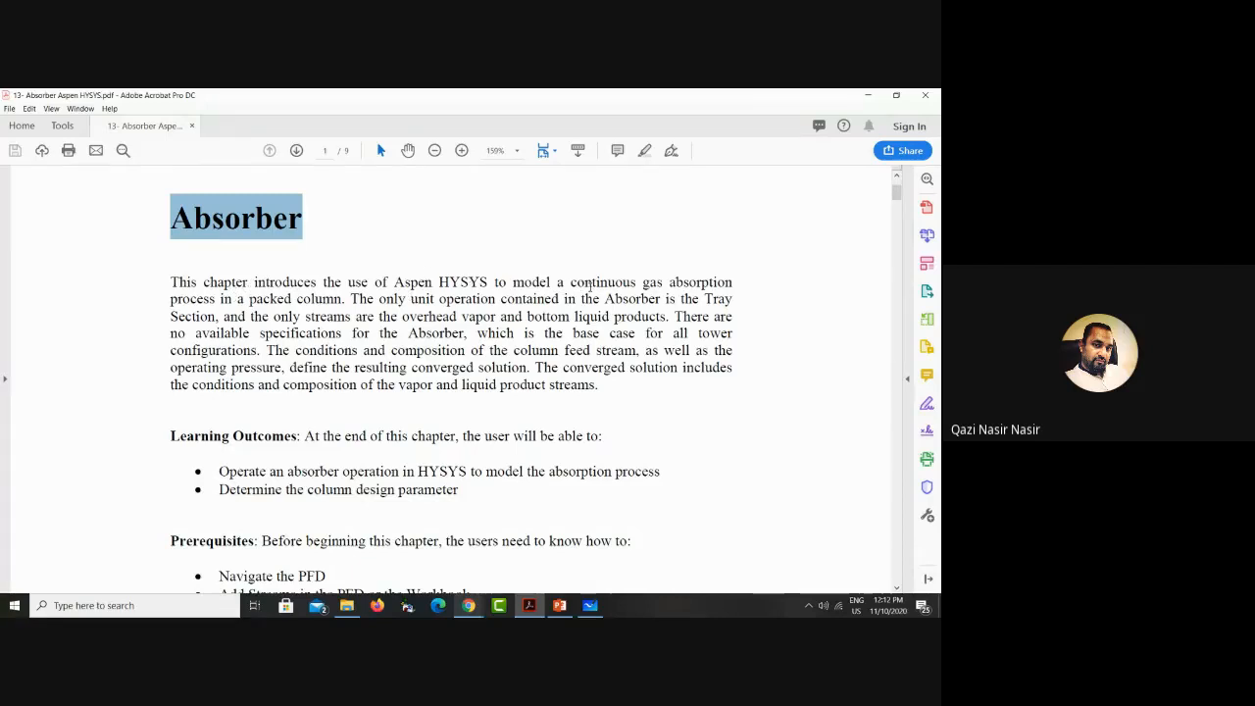
drag(583, 280, 342, 300)
click(267, 300)
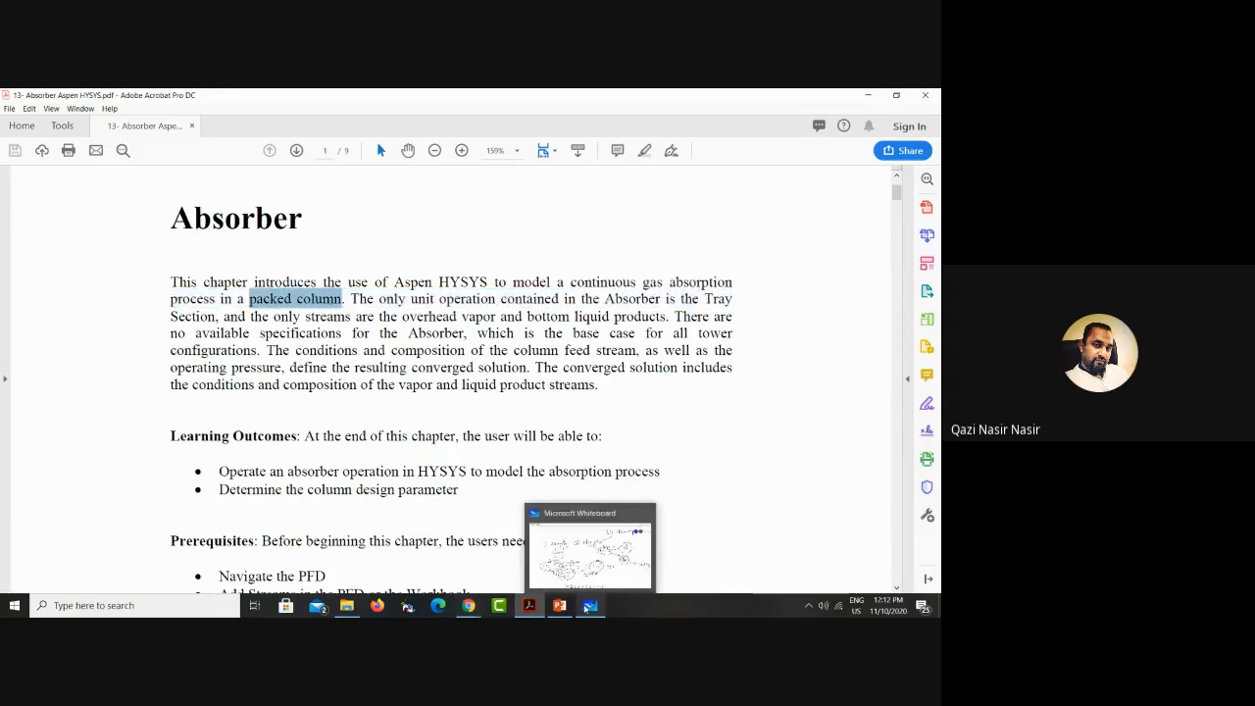
Step: Switch back to Microsoft Whiteboard and draw a tall rectangular column in the empty area below the absorption notes
click(588, 606)
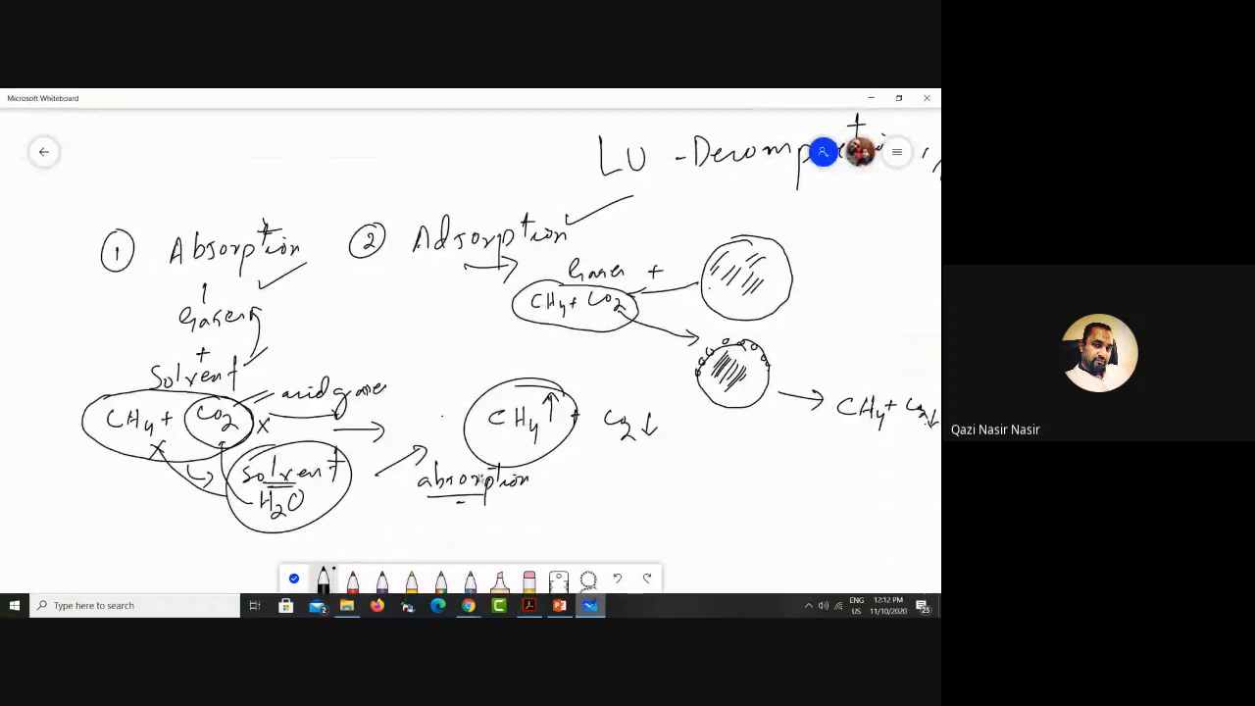
scroll(481, 356, down, 5)
mouse_move(387, 289)
mouse_down()
mouse_move(417, 286)
mouse_move(429, 451)
mouse_up()
mouse_move(386, 290)
mouse_down()
mouse_move(356, 347)
mouse_move(356, 465)
mouse_move(432, 453)
mouse_up()
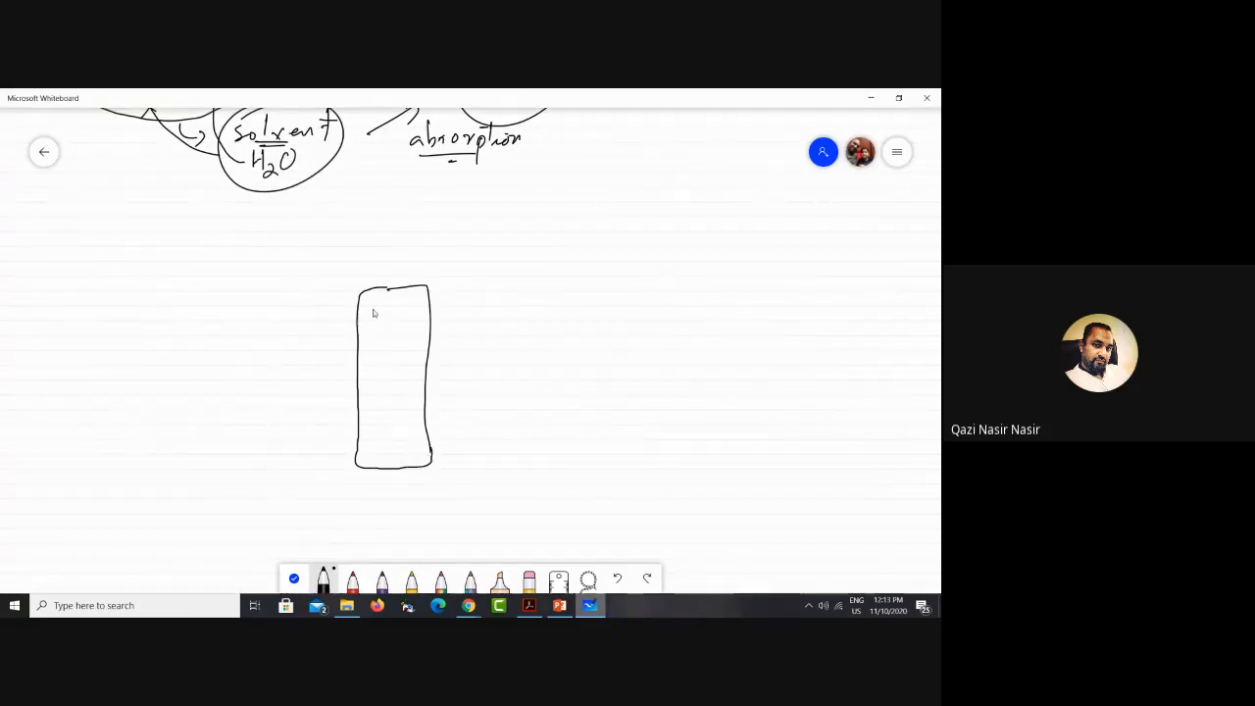
Step: Fill the column with rows of small circles representing the packing
drag(366, 319, 380, 318)
drag(402, 319, 403, 319)
drag(420, 322, 420, 321)
mouse_move(373, 337)
mouse_down()
mouse_move(412, 340)
mouse_move(373, 354)
mouse_move(392, 357)
mouse_up()
mouse_move(410, 361)
mouse_down()
mouse_move(367, 376)
mouse_move(405, 372)
mouse_up()
mouse_move(416, 373)
mouse_down()
mouse_move(369, 386)
mouse_move(417, 389)
mouse_move(370, 405)
mouse_move(413, 403)
mouse_move(373, 418)
mouse_move(407, 420)
mouse_move(369, 437)
mouse_move(413, 435)
mouse_move(421, 402)
mouse_up()
mouse_move(388, 386)
mouse_down()
mouse_move(388, 330)
mouse_move(358, 331)
mouse_move(414, 345)
mouse_up()
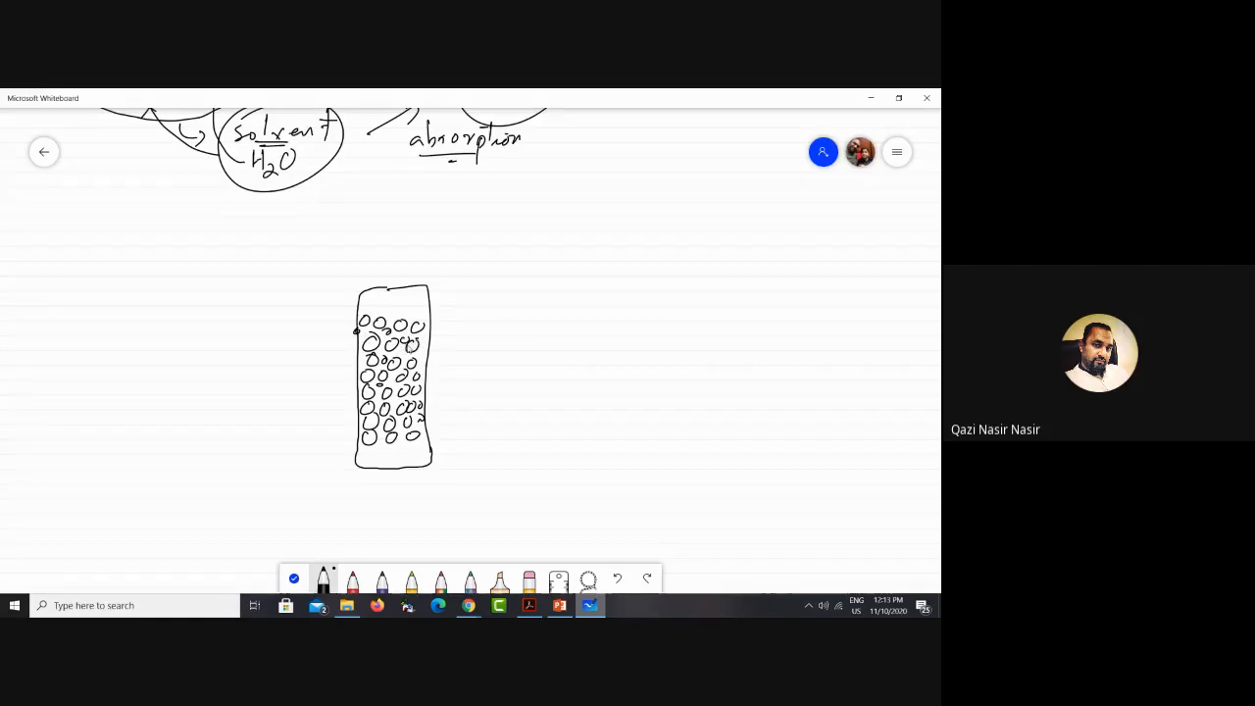
Step: Draw a pointer line to the packing, plus inlet and outlet arrows at the column's top and bottom
drag(479, 343, 415, 353)
mouse_move(240, 275)
mouse_down()
mouse_move(360, 279)
mouse_move(359, 295)
mouse_up()
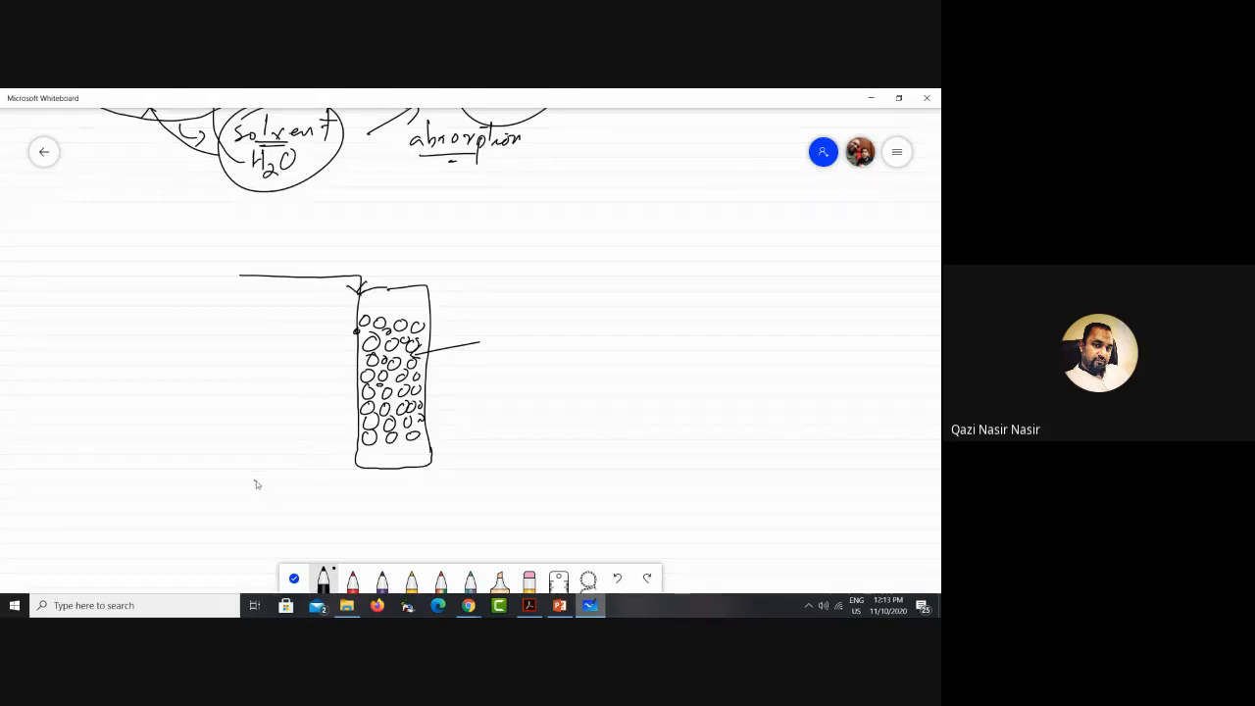
drag(255, 481, 354, 477)
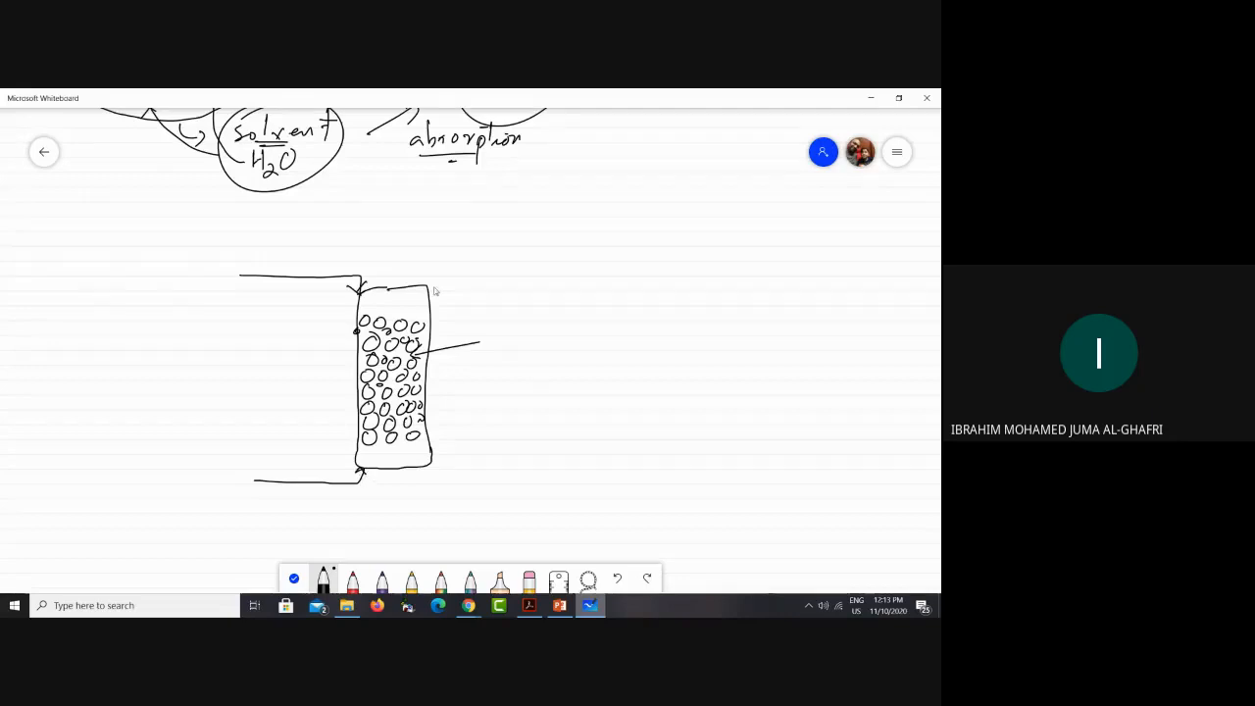
mouse_move(427, 263)
mouse_down()
mouse_move(514, 256)
mouse_move(501, 262)
mouse_up()
drag(421, 473, 497, 481)
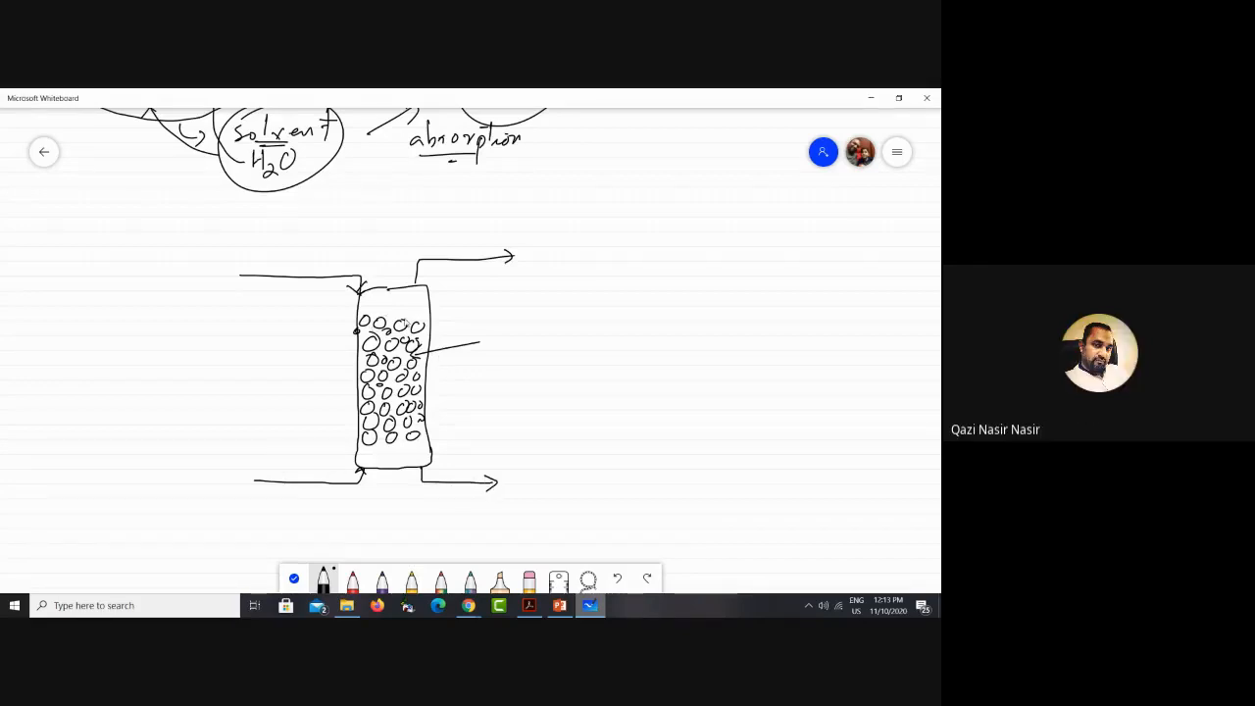
Step: Add a second pointer to the packing and list its materials beside the column as ceramic, glass and metal
mouse_move(388, 324)
mouse_down()
mouse_move(482, 306)
mouse_move(416, 316)
mouse_move(421, 326)
mouse_up()
mouse_move(526, 291)
mouse_down()
mouse_move(523, 303)
mouse_move(601, 294)
mouse_up()
mouse_move(526, 327)
mouse_down()
mouse_move(555, 331)
mouse_move(559, 361)
mouse_move(576, 347)
mouse_move(596, 358)
mouse_move(574, 345)
mouse_up()
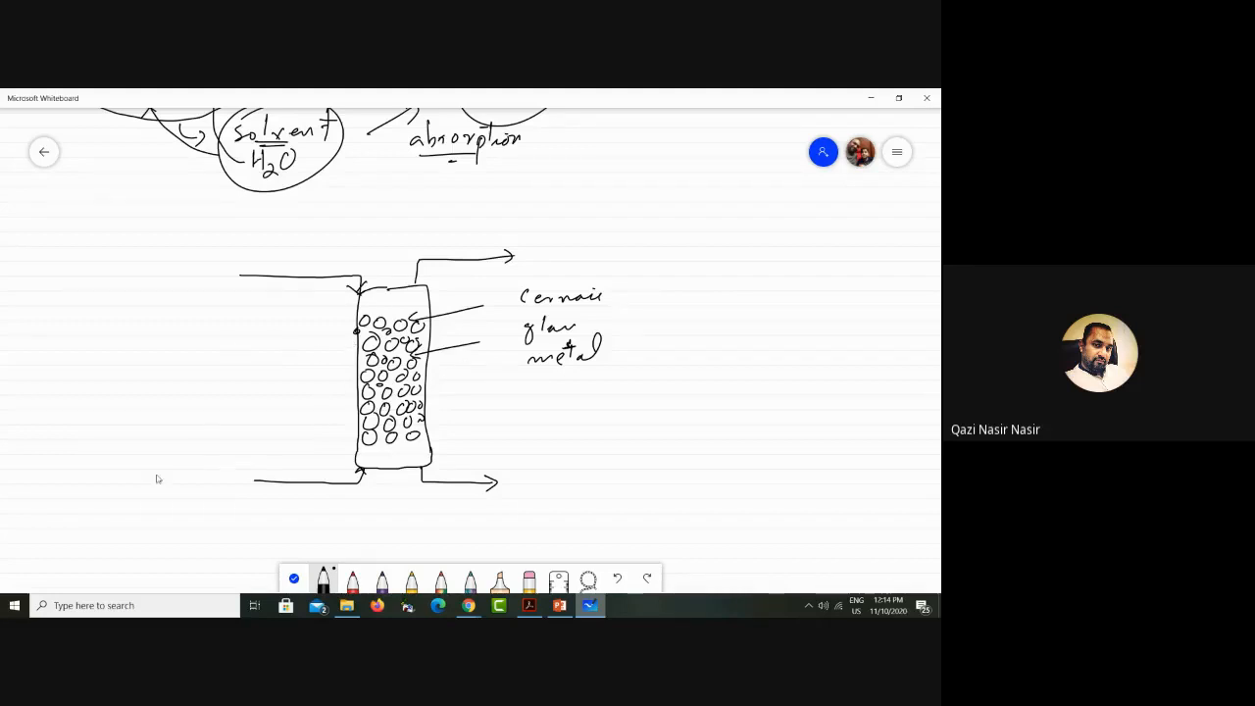
Step: Label the bottom inlet "Gases CH4 + CO2" and the top inlet "water", and circle water
mouse_move(137, 476)
mouse_down()
mouse_move(195, 479)
mouse_move(148, 508)
mouse_up()
mouse_move(165, 496)
mouse_down()
mouse_move(184, 513)
mouse_move(215, 504)
mouse_move(246, 525)
mouse_up()
drag(176, 244, 228, 248)
mouse_move(234, 243)
mouse_down()
mouse_move(251, 235)
mouse_move(242, 231)
mouse_up()
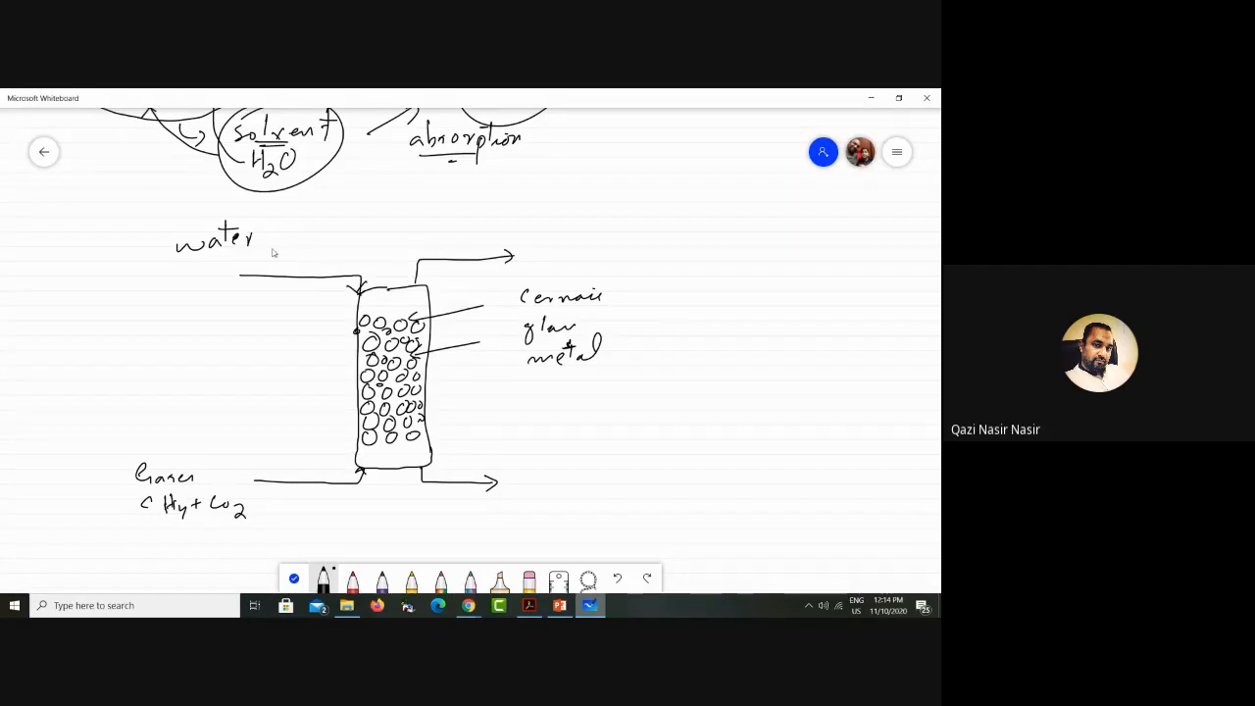
drag(229, 213, 196, 252)
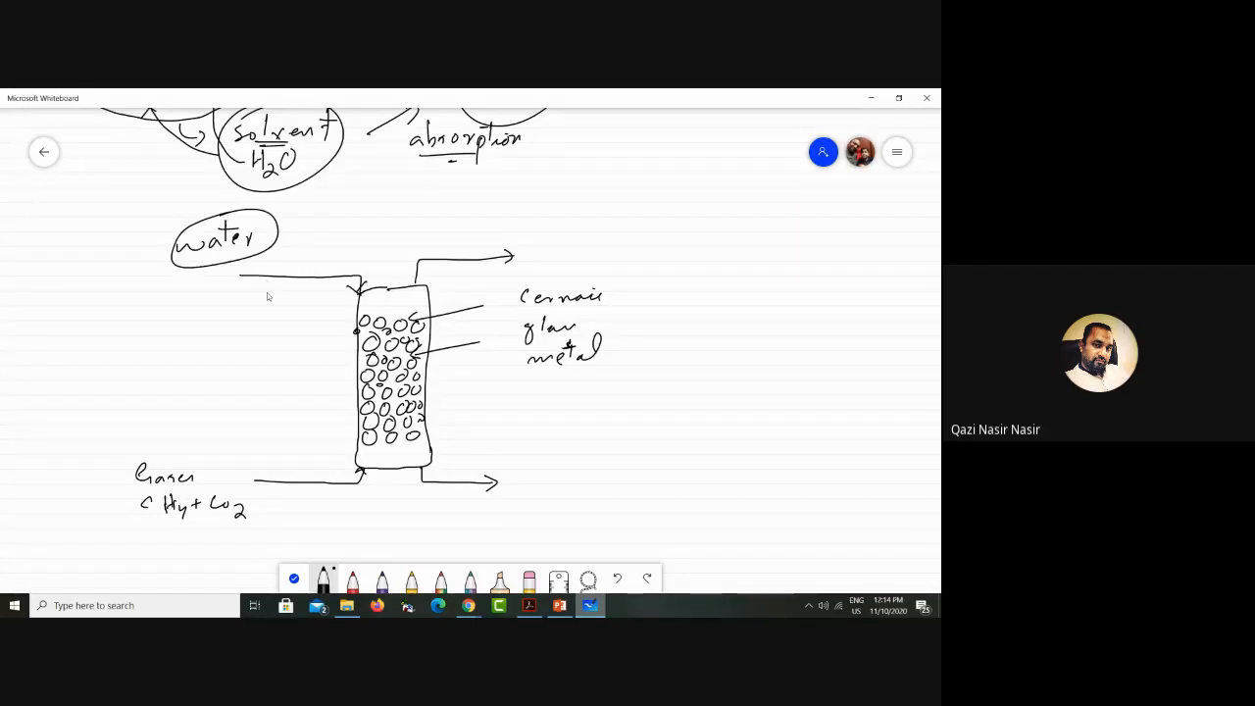
Step: Circle the gases label at the bottom inlet and label the column's top outlet "CH4 + CO2" with an upward arrow
mouse_move(176, 453)
mouse_down()
mouse_move(241, 504)
mouse_move(155, 451)
mouse_up()
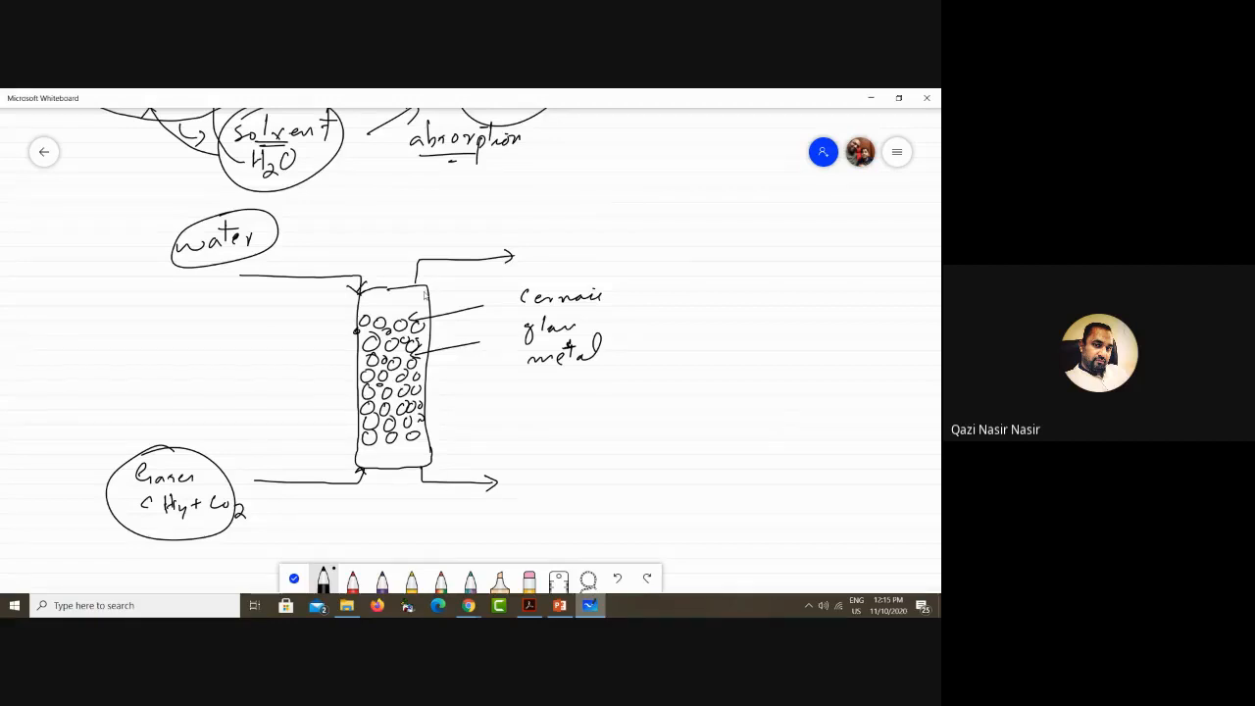
mouse_move(446, 225)
mouse_down()
mouse_move(443, 238)
mouse_move(483, 243)
mouse_up()
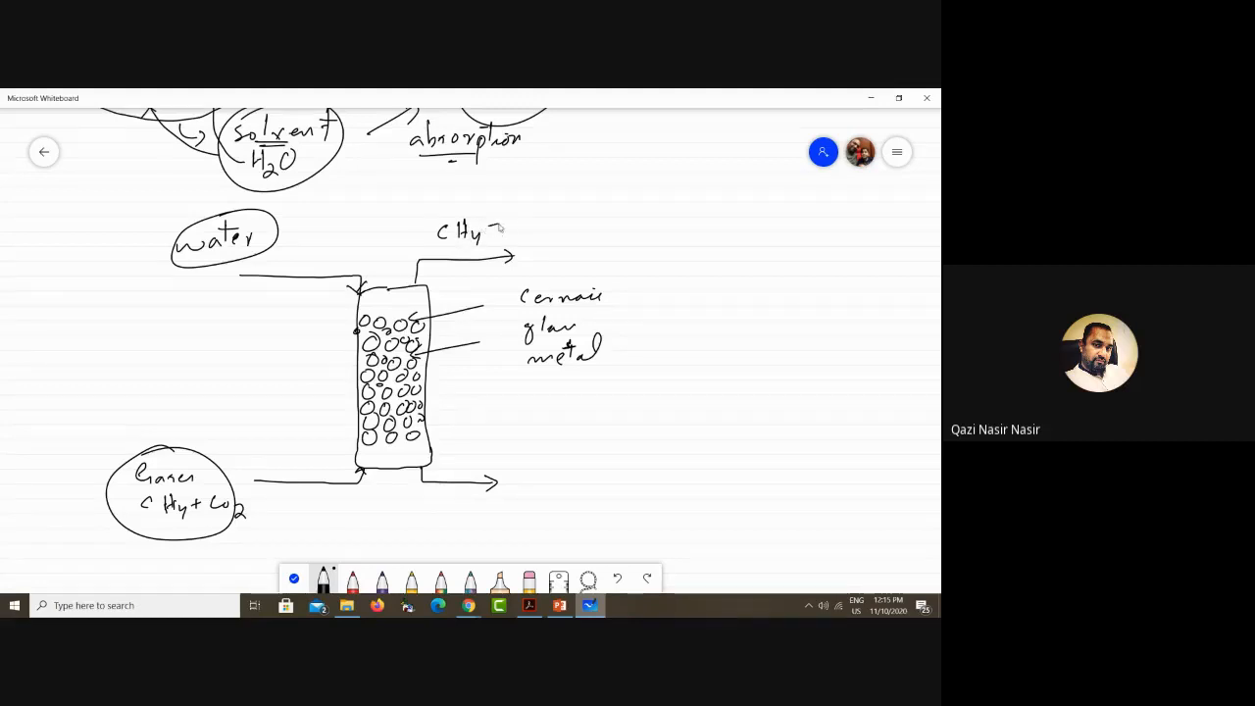
mouse_move(522, 221)
mouse_down()
mouse_move(519, 238)
mouse_move(546, 238)
mouse_up()
drag(432, 239, 438, 212)
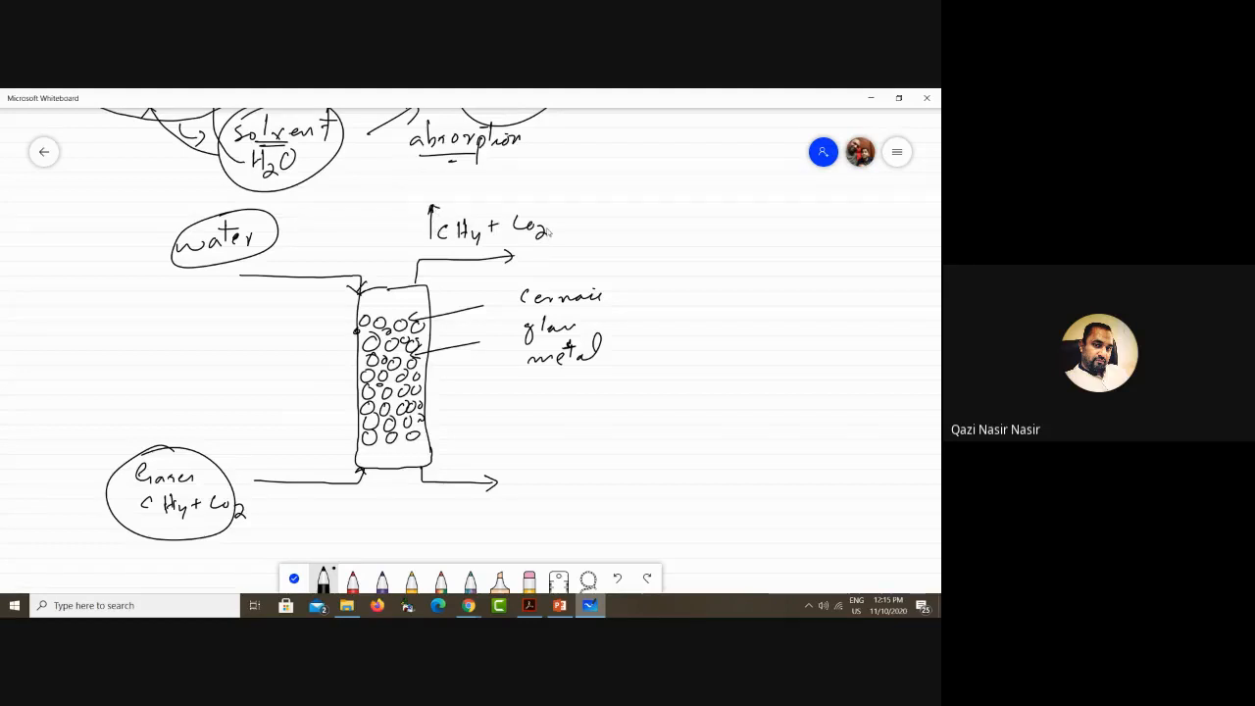
drag(549, 223, 550, 236)
Step: Label the bottom outlet "water + CO2" with an arrow, underline it, and circle its CO2
mouse_move(467, 460)
mouse_down()
mouse_move(586, 461)
mouse_move(565, 453)
mouse_move(660, 476)
mouse_up()
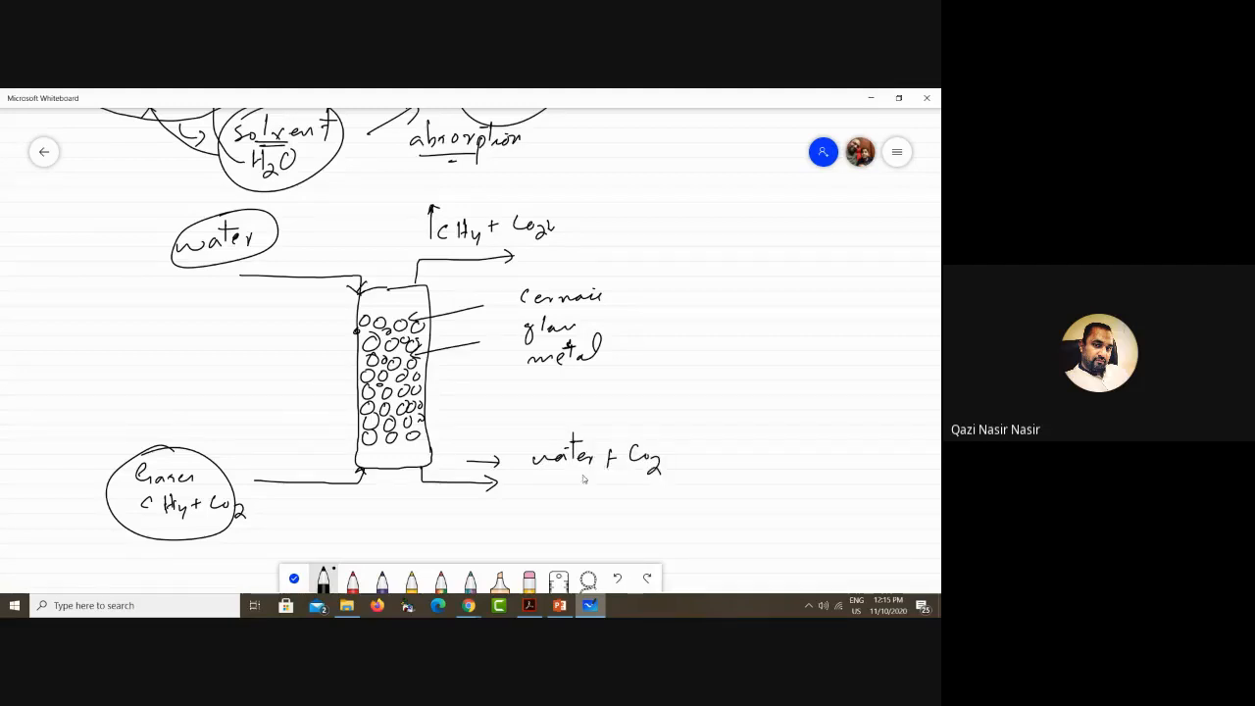
mouse_move(545, 483)
mouse_down()
mouse_move(643, 479)
mouse_move(620, 488)
mouse_up()
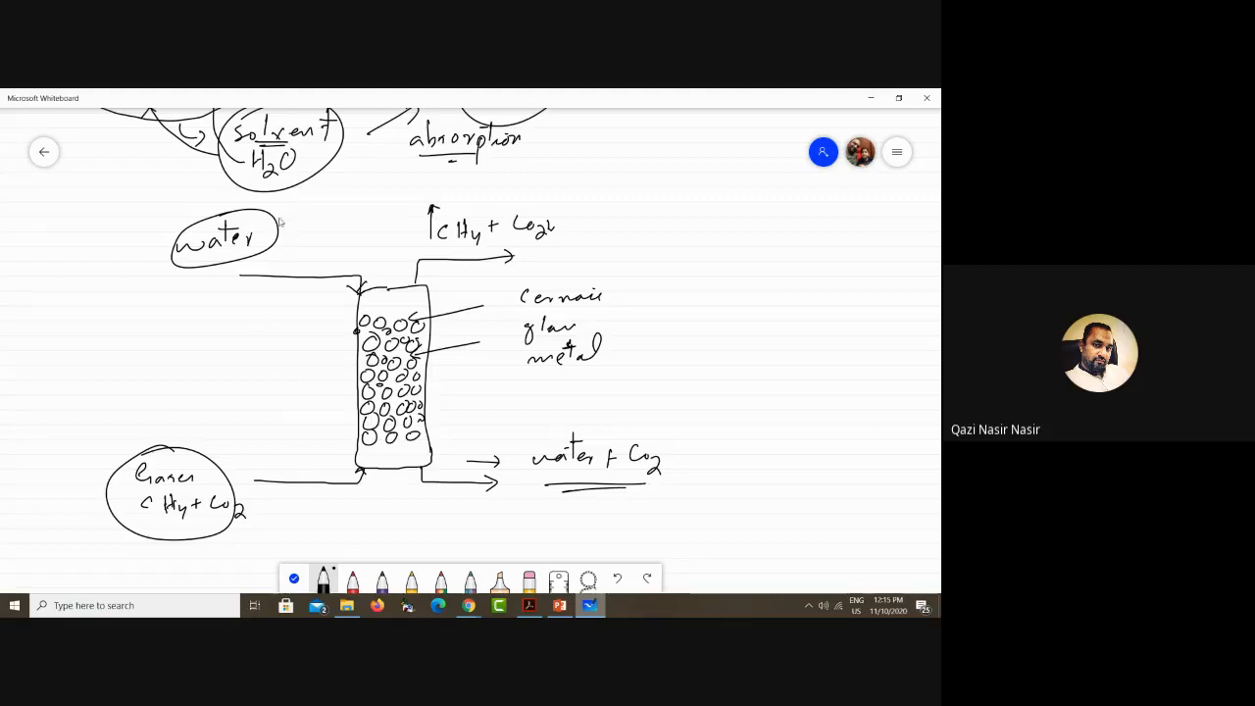
drag(278, 220, 324, 203)
mouse_move(664, 429)
mouse_down()
mouse_move(618, 482)
mouse_move(670, 428)
mouse_up()
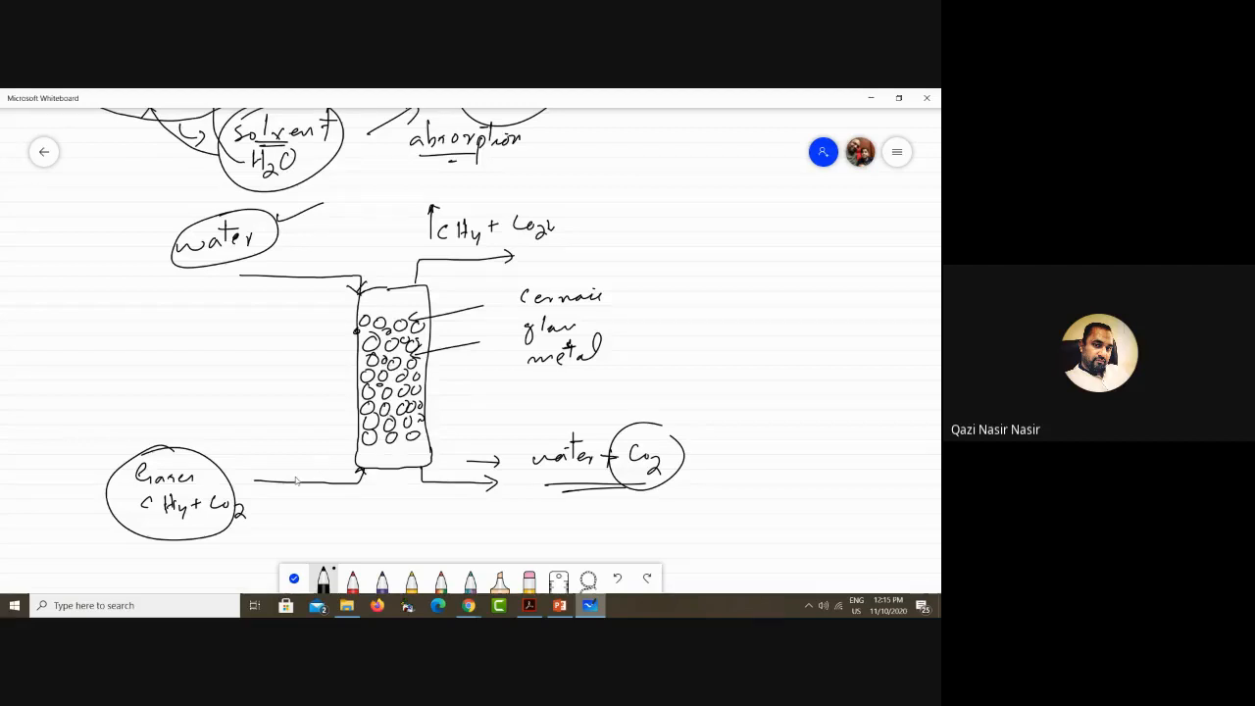
Step: Draw an arrow from the column to an underlined "Absorption" label, and add tick strokes beside the gases and water labels
mouse_move(462, 395)
mouse_down()
mouse_move(691, 365)
mouse_move(702, 339)
mouse_move(722, 355)
mouse_move(748, 333)
mouse_move(765, 338)
mouse_move(772, 299)
mouse_move(804, 320)
mouse_move(826, 310)
mouse_up()
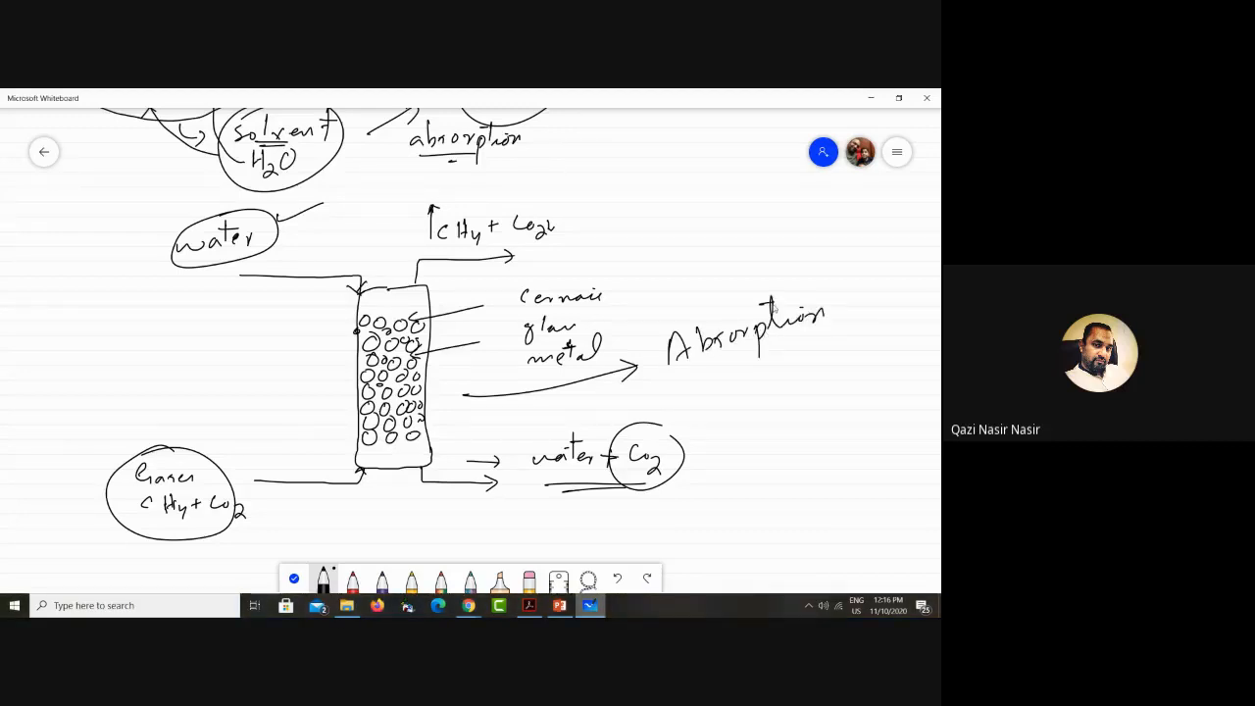
drag(683, 374, 813, 341)
drag(225, 490, 260, 444)
drag(279, 245, 330, 207)
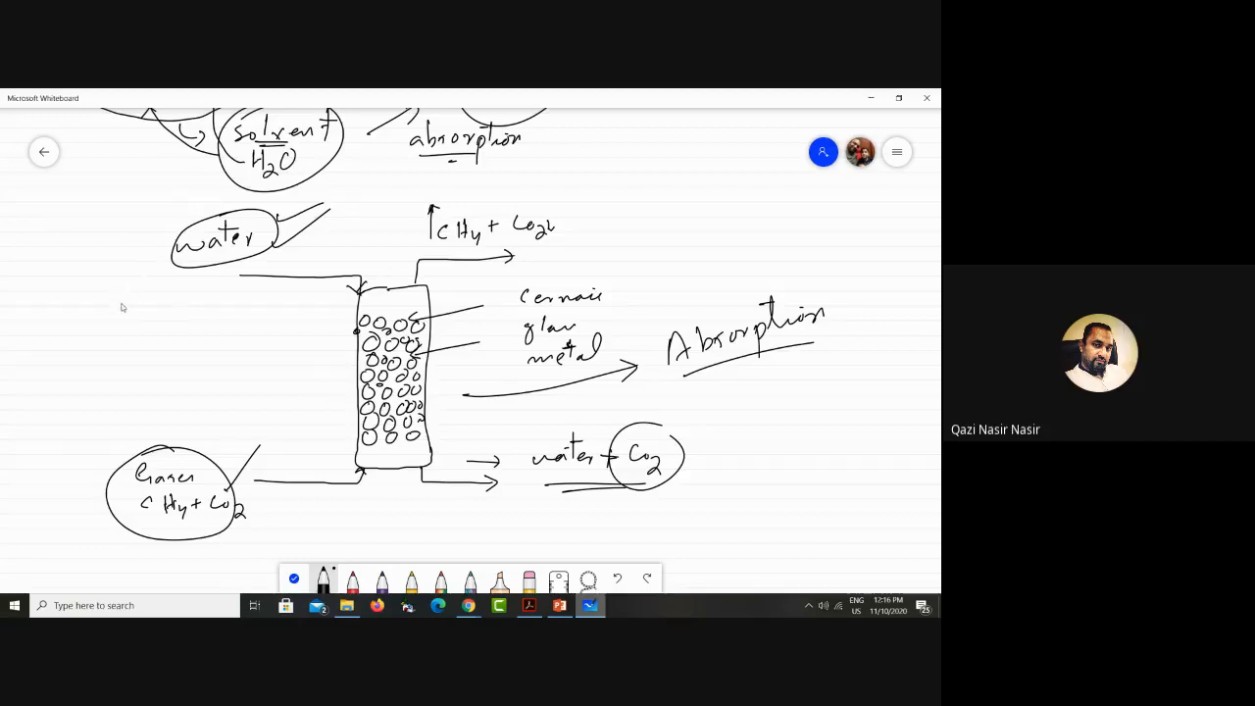
Step: Write "MEA" and "Amines" as alternative solvents below water, underline and circle both, and add an arrow up toward the water label
mouse_move(116, 305)
mouse_down()
mouse_move(166, 294)
mouse_move(173, 309)
mouse_up()
mouse_move(142, 264)
mouse_down()
mouse_move(181, 315)
mouse_move(139, 260)
mouse_up()
mouse_move(149, 359)
mouse_down()
mouse_move(153, 337)
mouse_move(172, 348)
mouse_move(226, 313)
mouse_move(217, 343)
mouse_move(150, 336)
mouse_move(222, 278)
mouse_up()
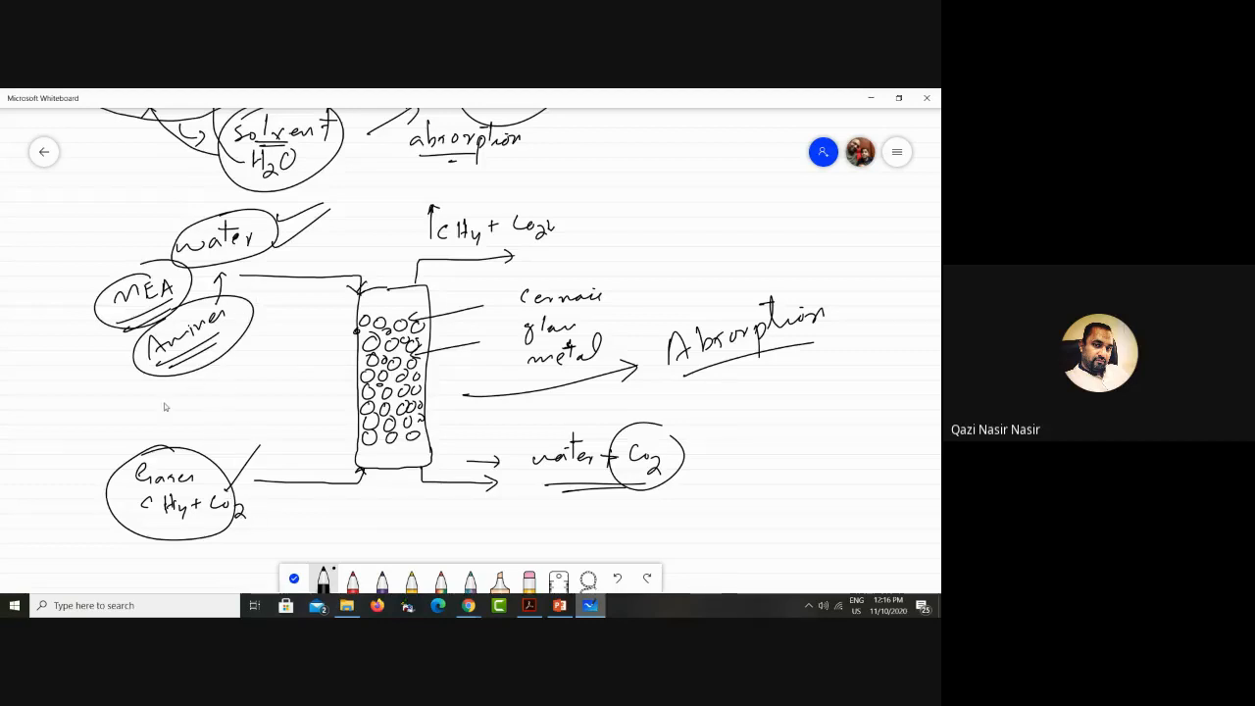
Step: Write "CO2 + H2S" below the amines, underline it, circle H2S and its S, and tick the components
mouse_move(167, 392)
mouse_down()
mouse_move(200, 406)
mouse_move(224, 391)
mouse_up()
mouse_move(216, 383)
mouse_down()
mouse_move(217, 400)
mouse_move(234, 391)
mouse_up()
mouse_move(240, 373)
mouse_down()
mouse_move(259, 396)
mouse_move(266, 378)
mouse_up()
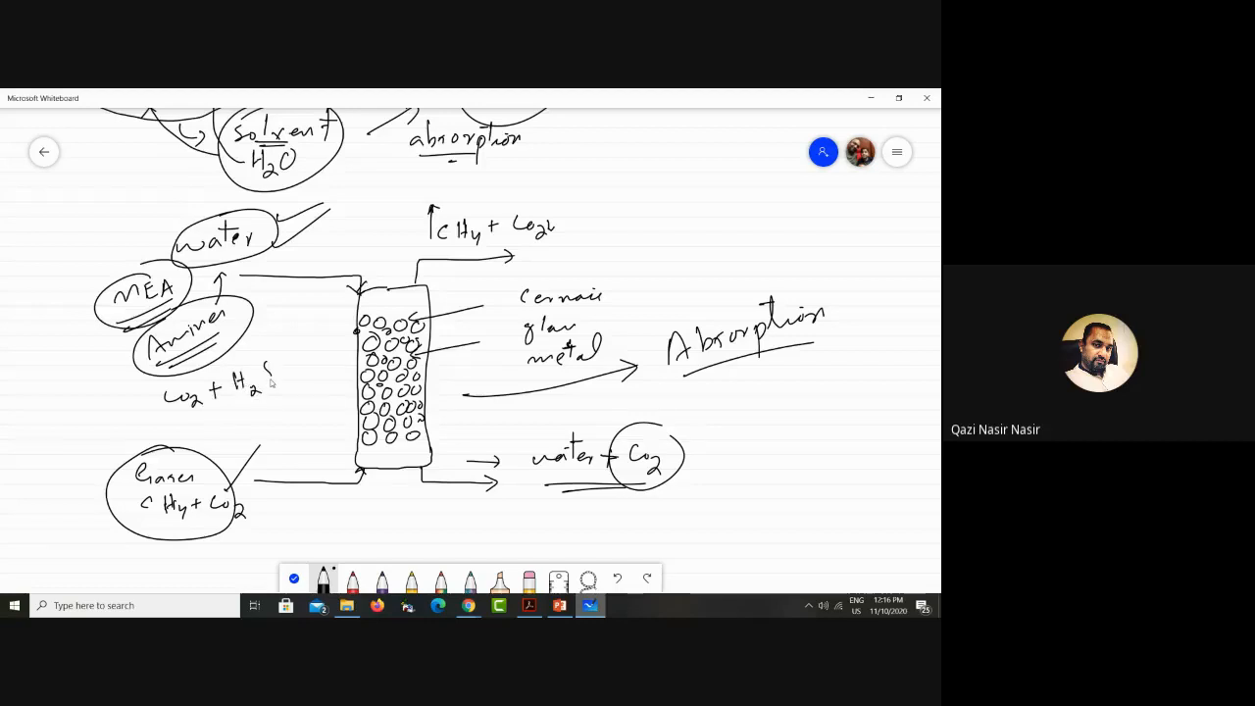
mouse_move(181, 419)
mouse_down()
mouse_move(263, 409)
mouse_move(280, 361)
mouse_up()
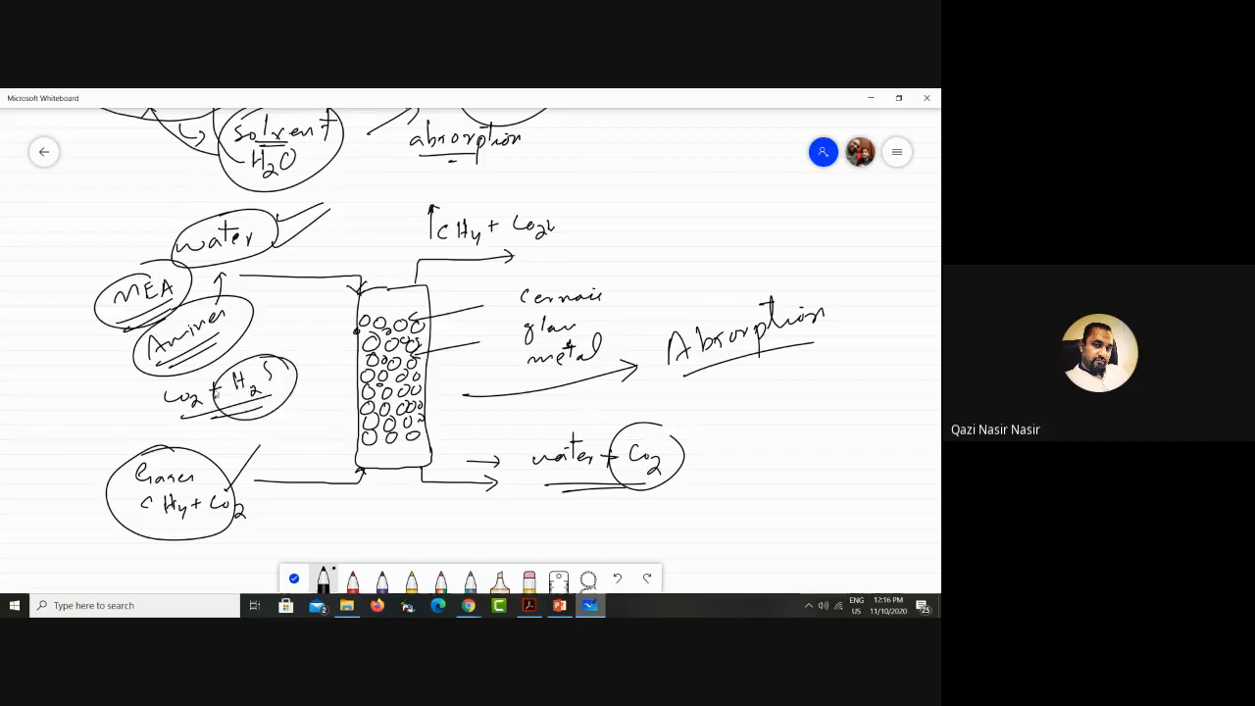
drag(176, 391, 194, 394)
mouse_move(239, 360)
mouse_down()
mouse_move(274, 344)
mouse_move(273, 359)
mouse_move(300, 328)
mouse_up()
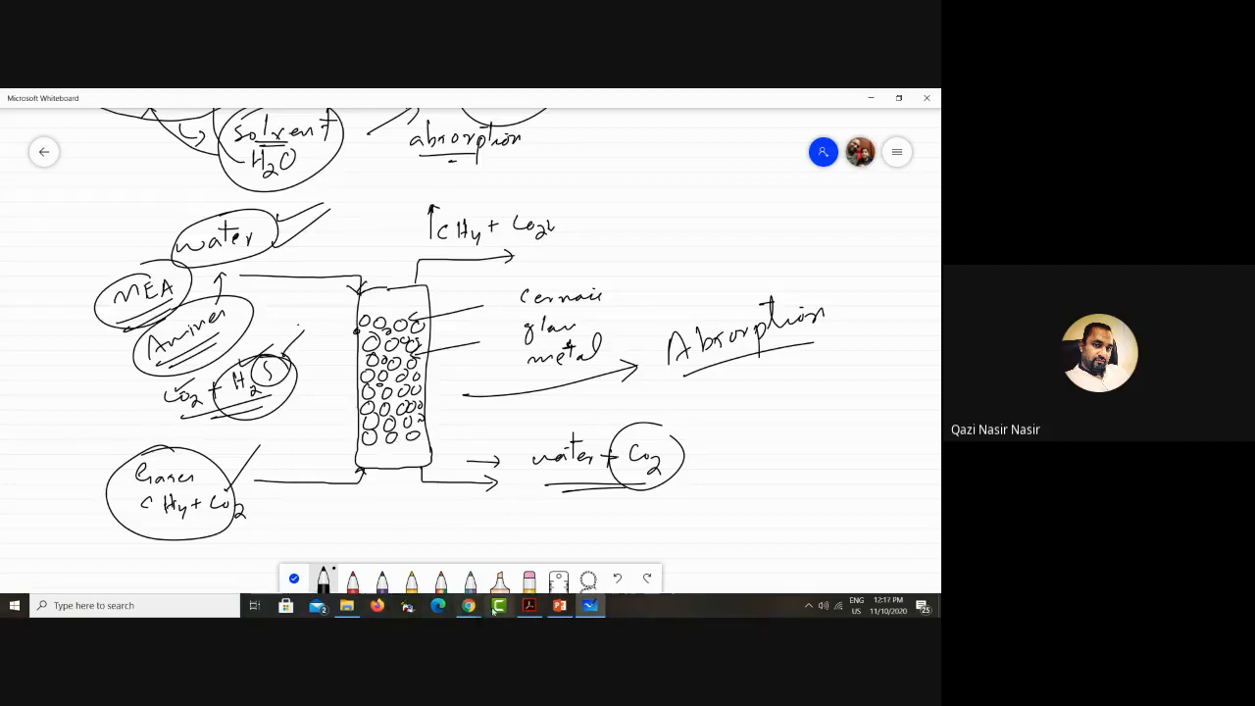
Step: Search Windows for "aspen" and launch Aspen HYSYS V11
click(164, 605)
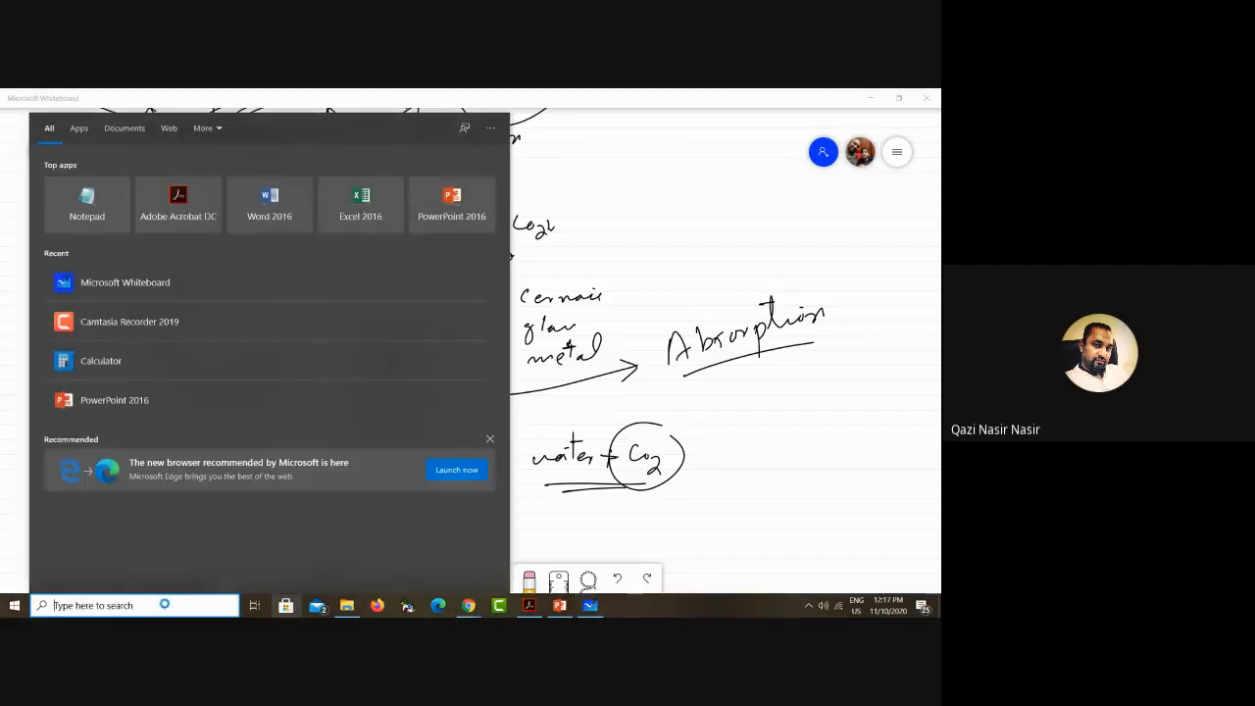
text(aspen)
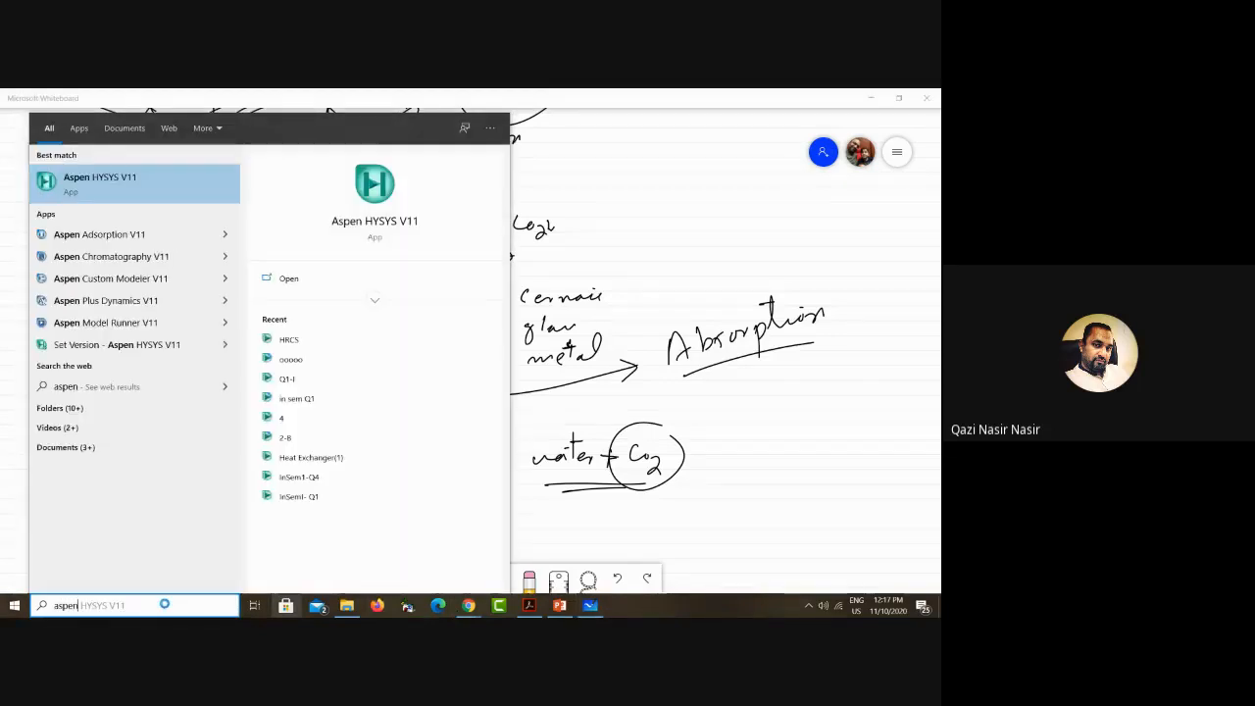
key(Return)
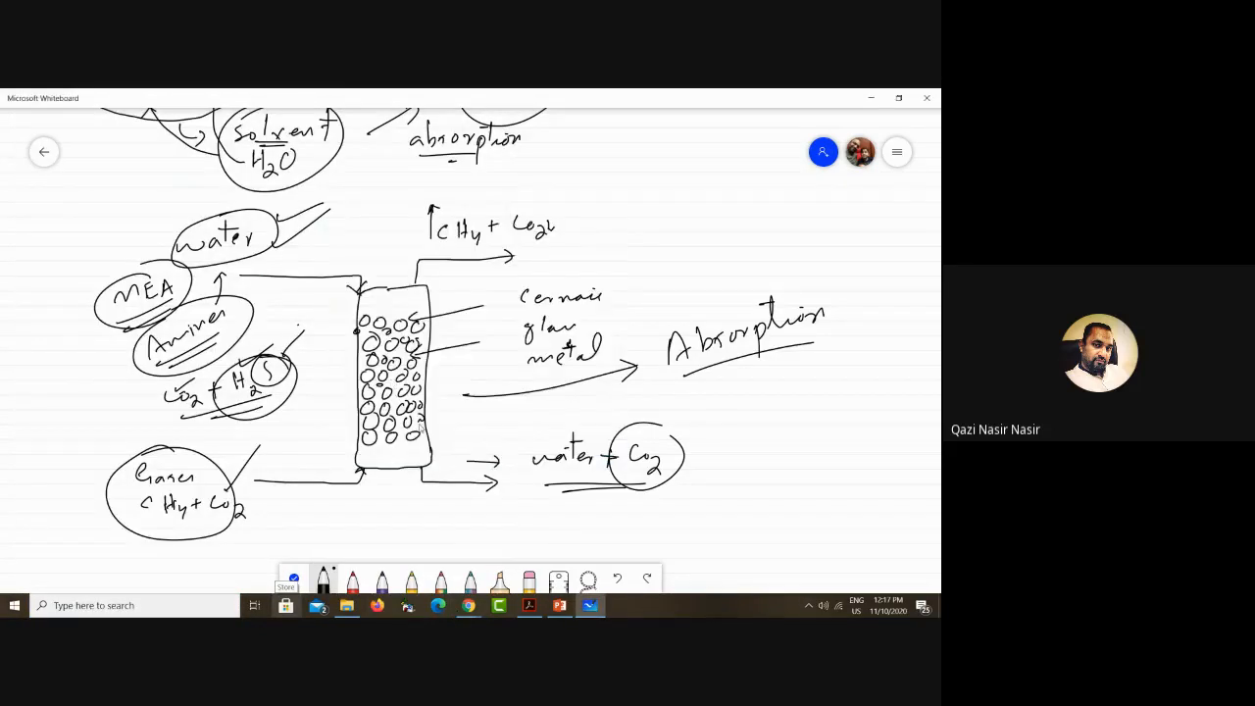
Step: Switch to the Absorber PDF in Adobe Acrobat and go through the introduction's text on the Tray Section and the Absorber's available specifications
click(527, 606)
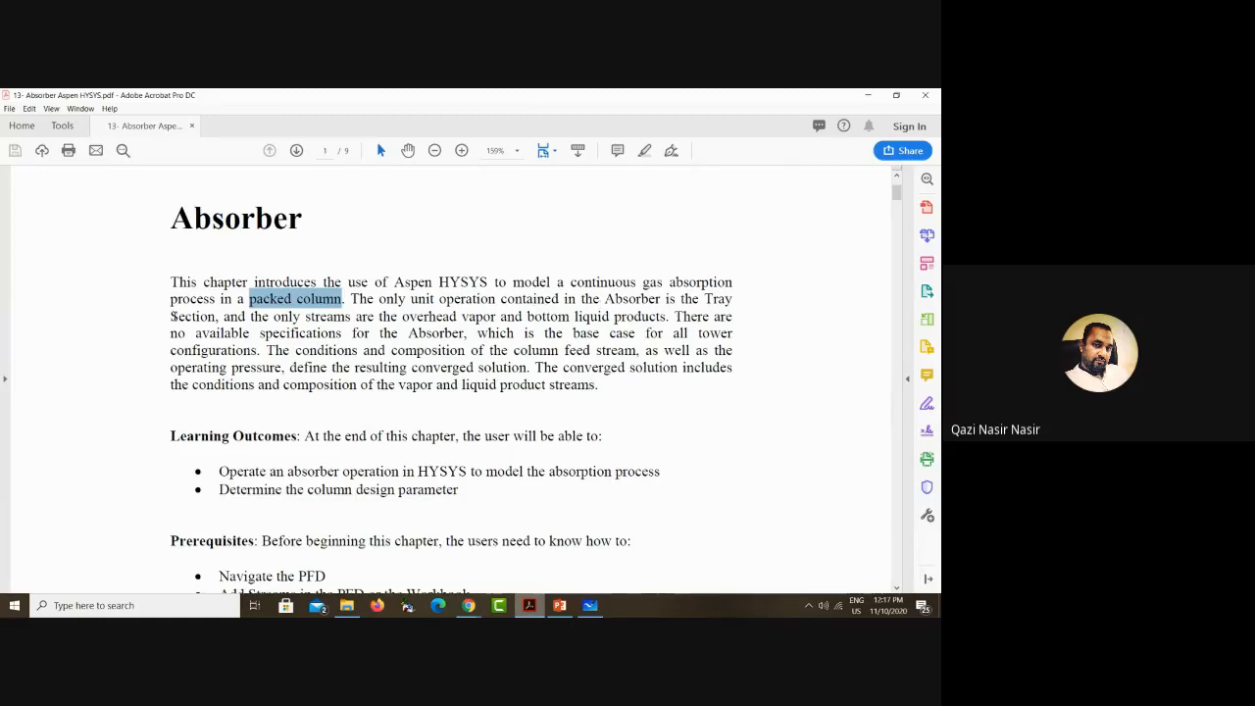
drag(173, 314, 213, 309)
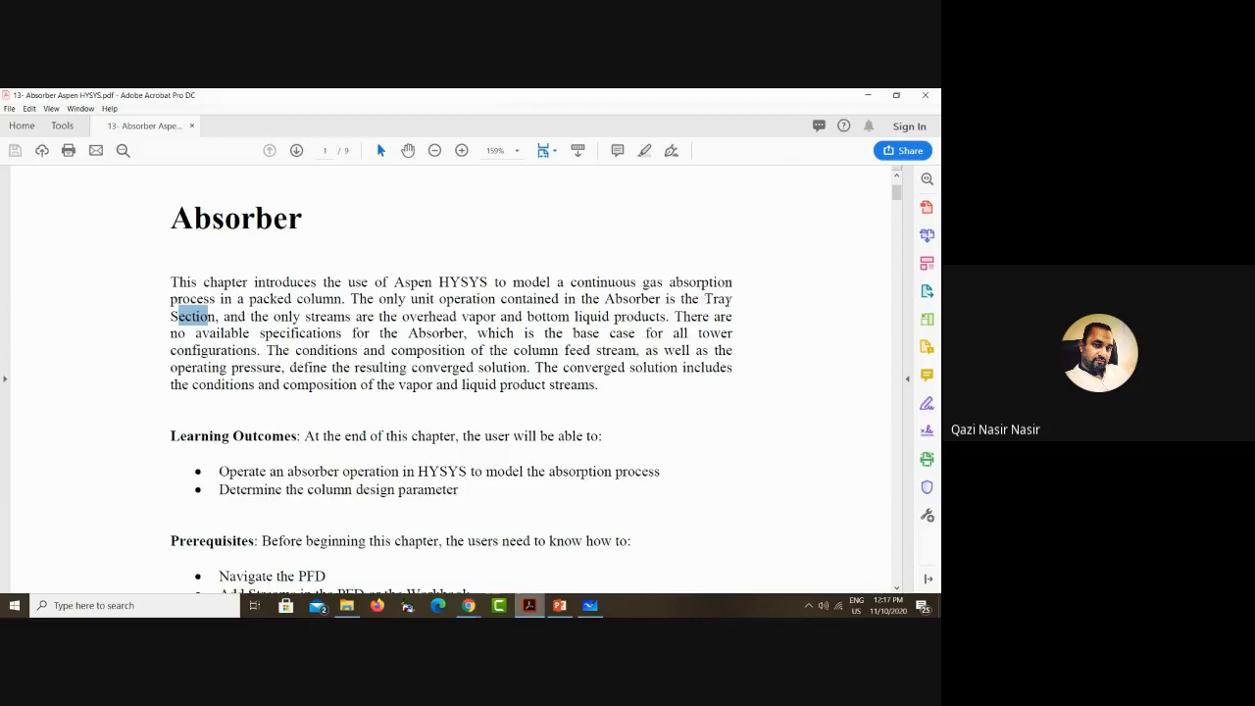
drag(703, 298, 728, 316)
click(213, 329)
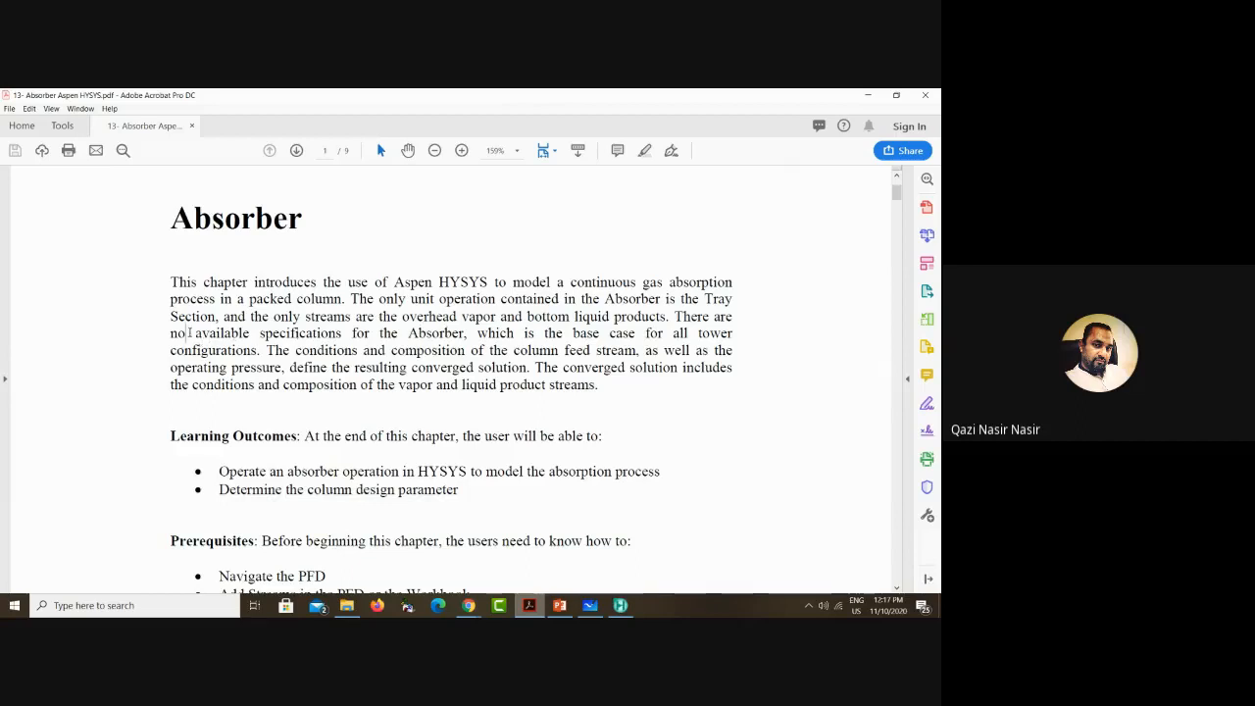
drag(189, 334, 343, 338)
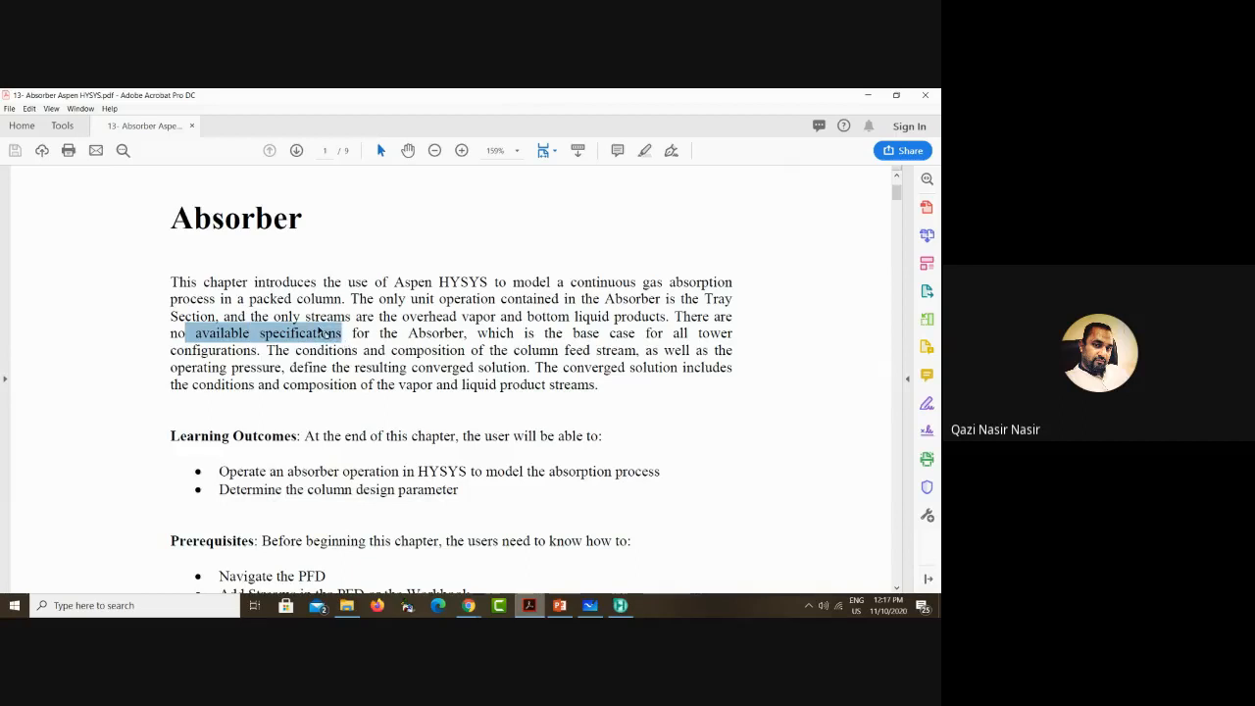
drag(408, 333, 470, 332)
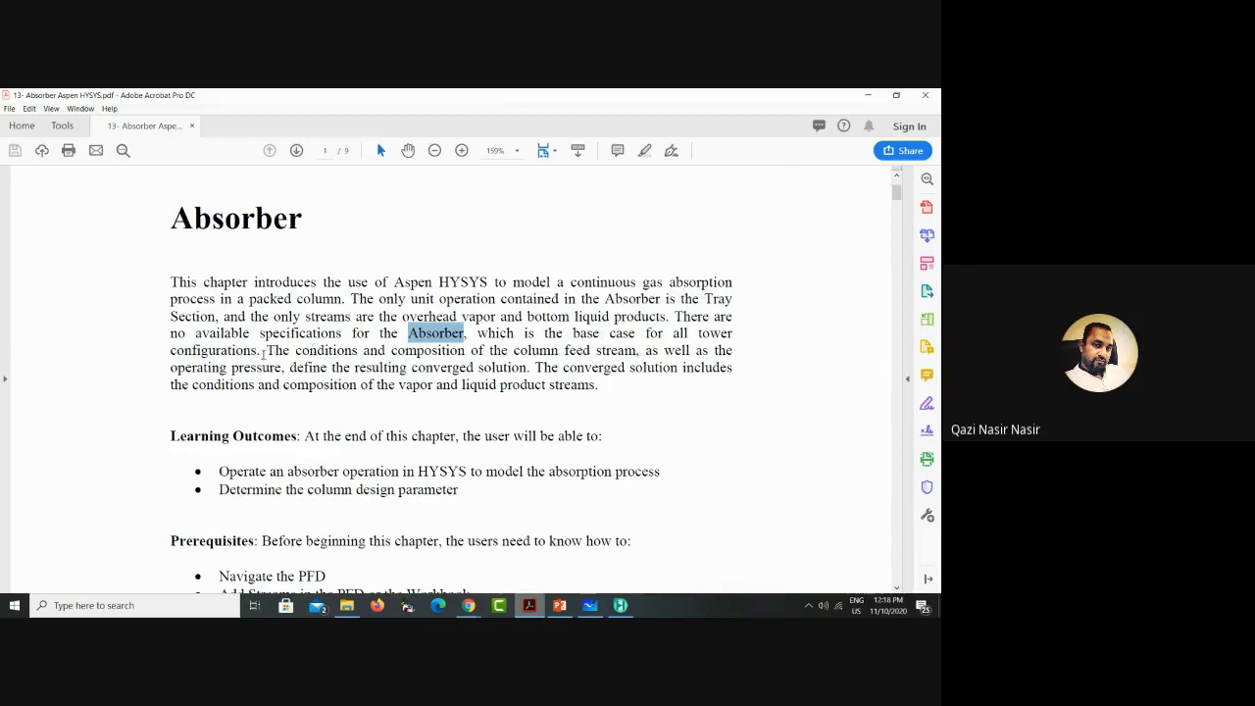
Step: Examine the introduction's sentences on feed conditions, operating pressure, the converged solution, and the vapor and liquid product streams
drag(265, 354, 531, 369)
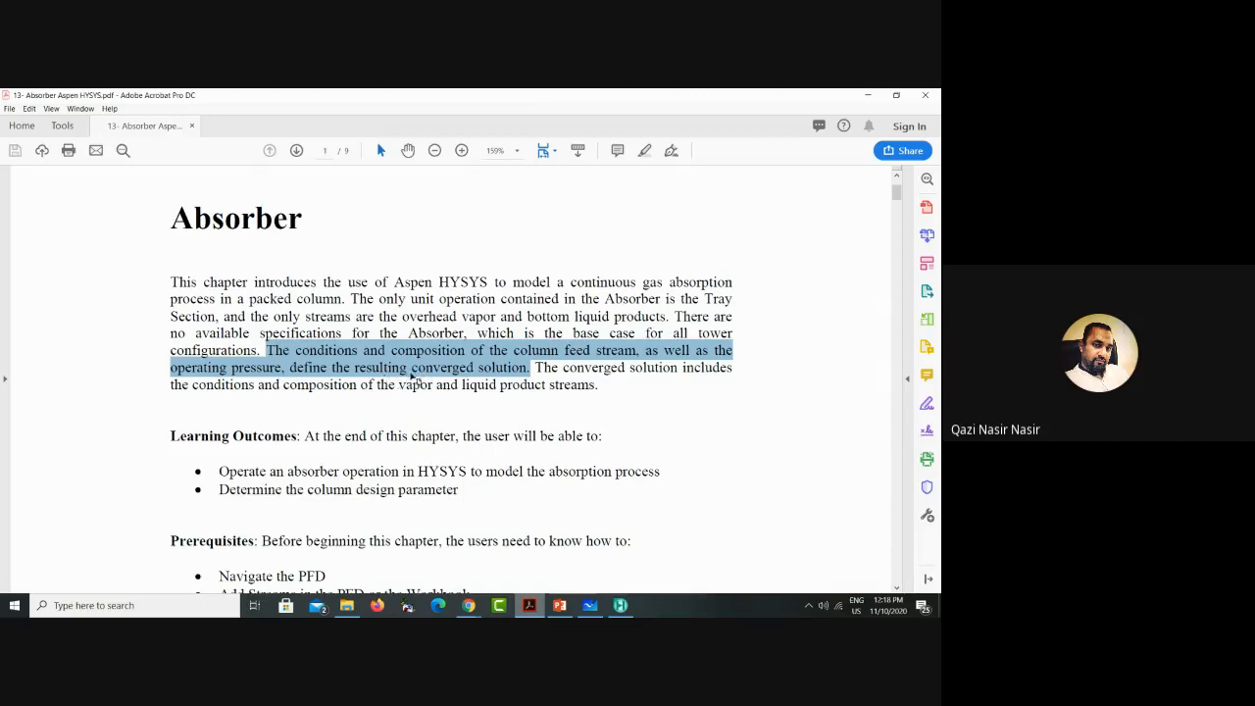
click(411, 377)
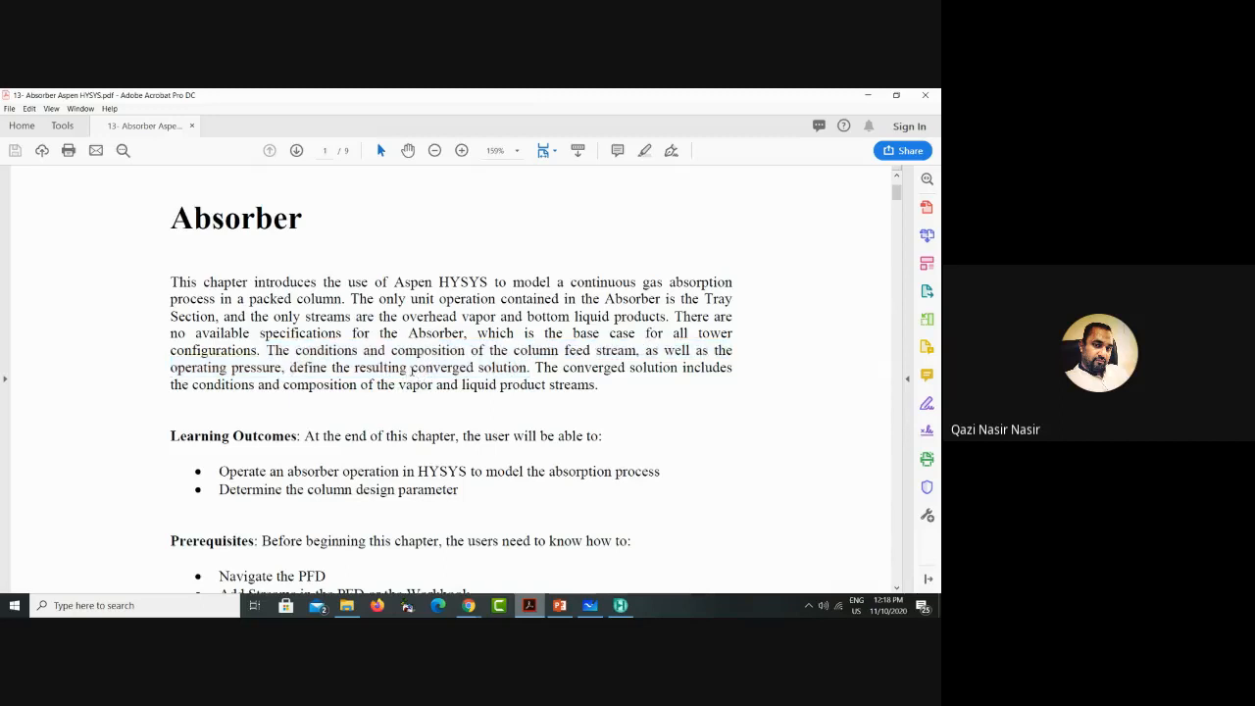
drag(411, 368, 265, 351)
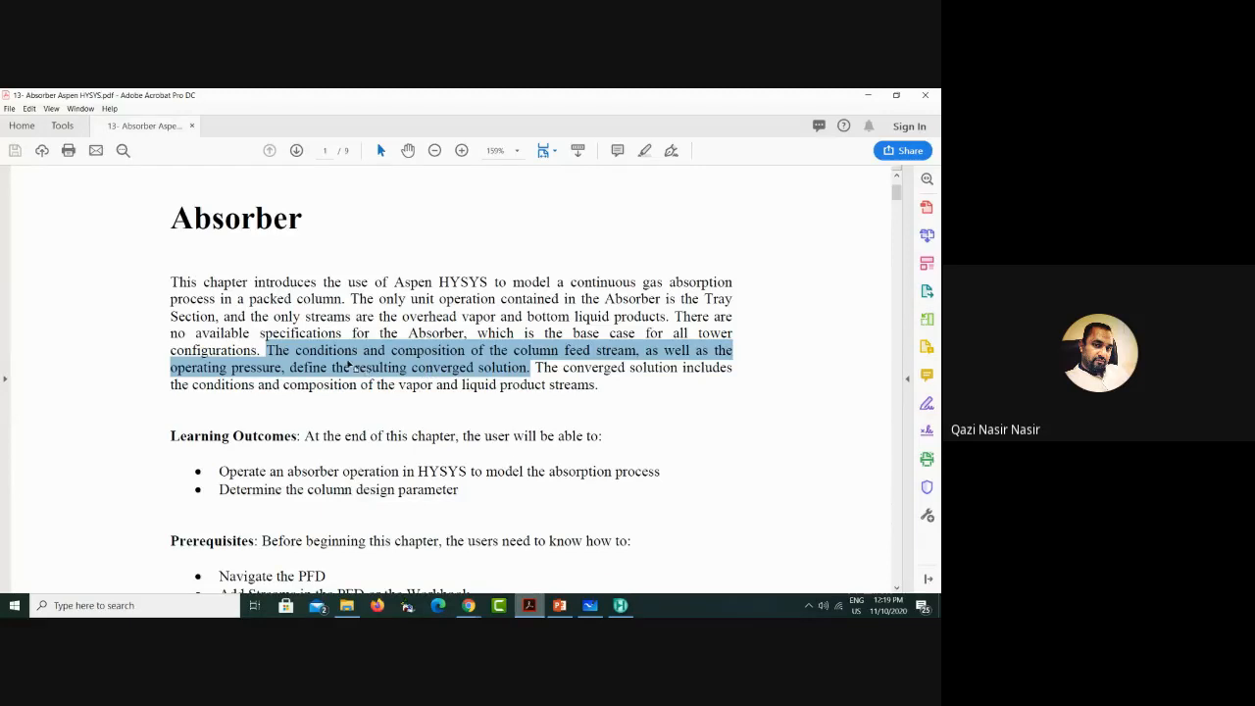
drag(411, 368, 528, 371)
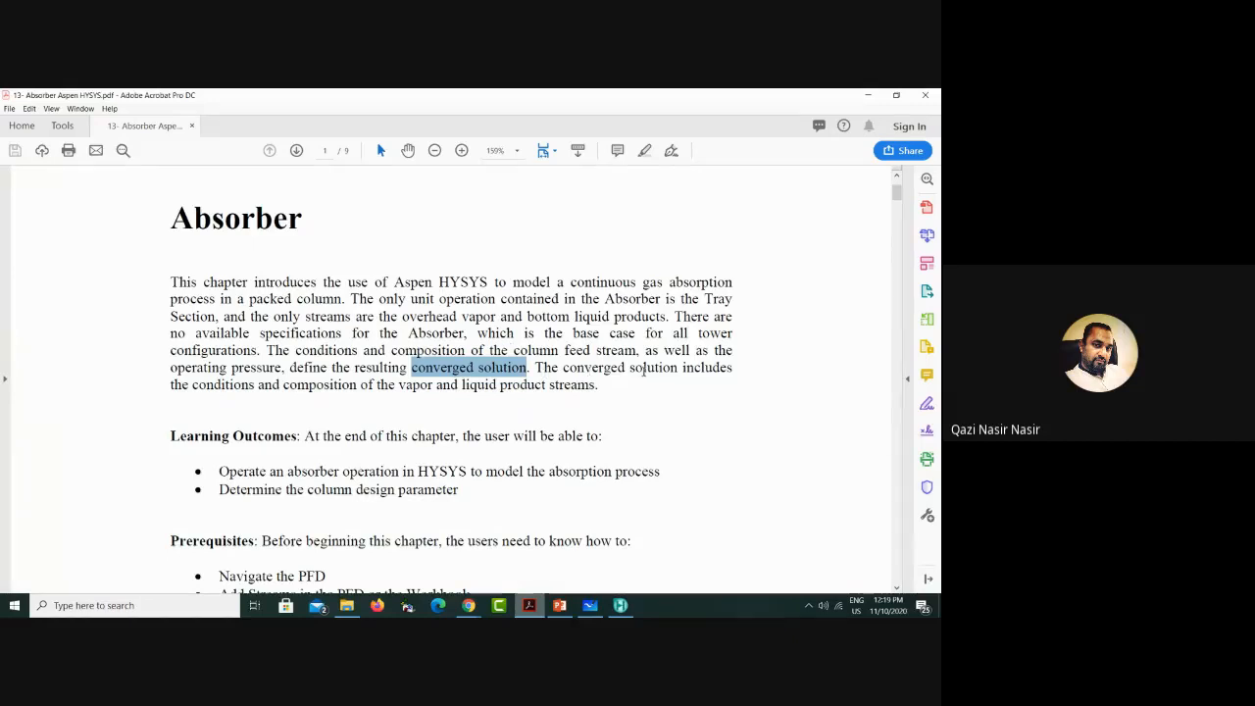
drag(195, 385, 257, 385)
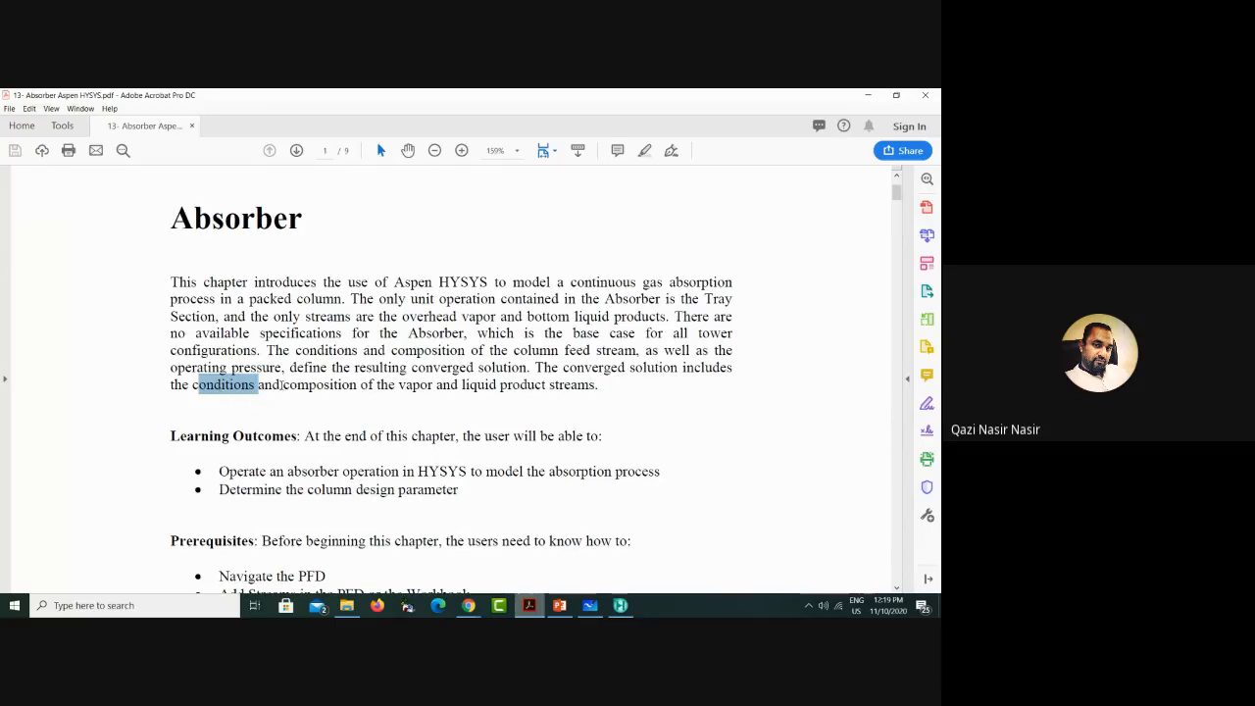
drag(282, 385, 433, 385)
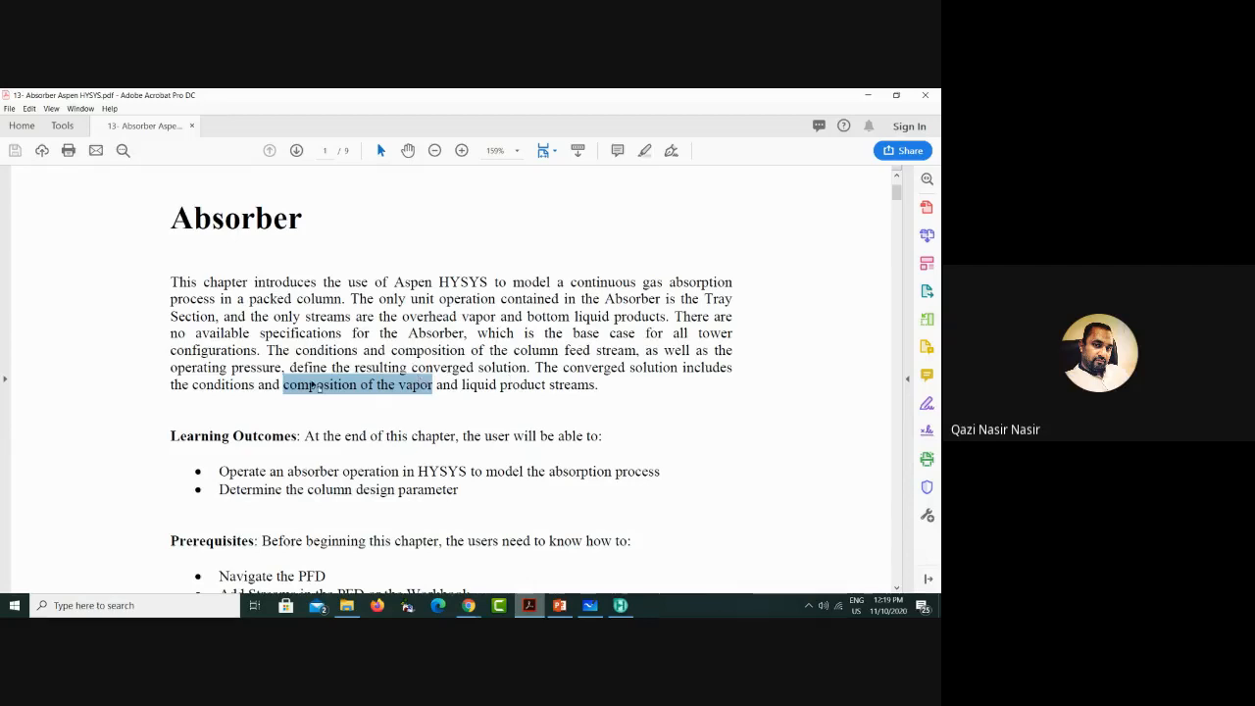
drag(189, 385, 235, 385)
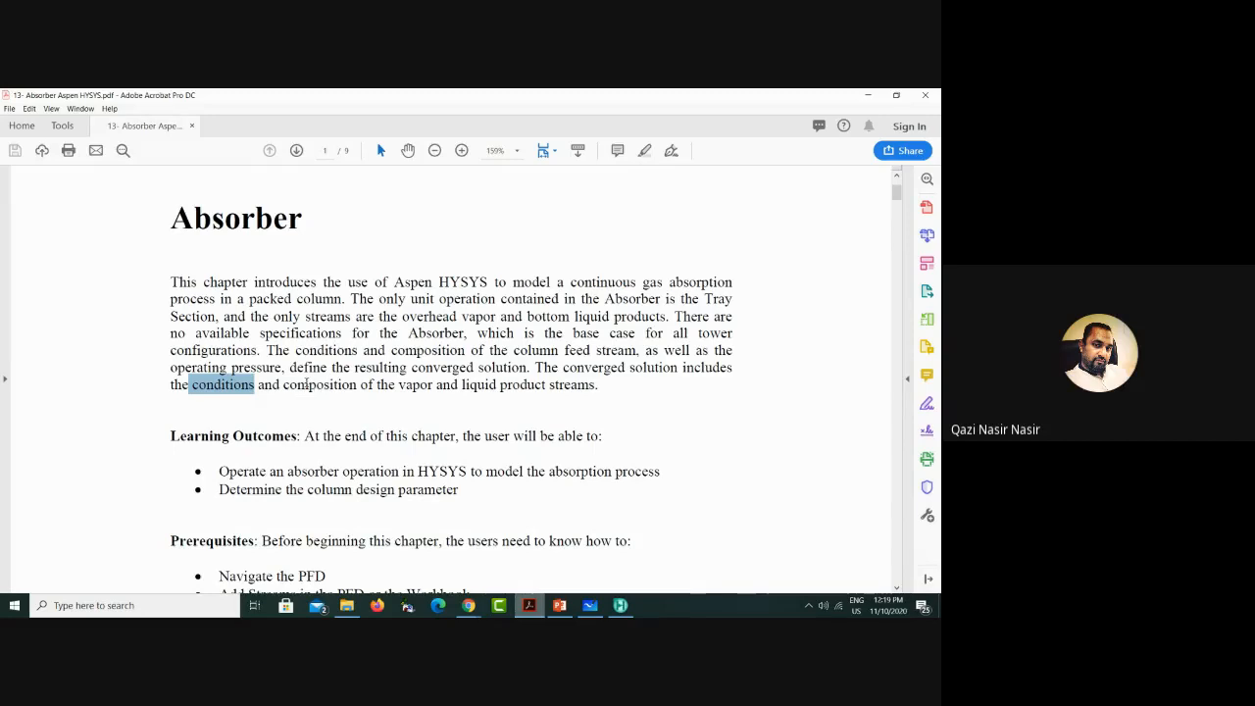
drag(286, 385, 552, 392)
click(468, 389)
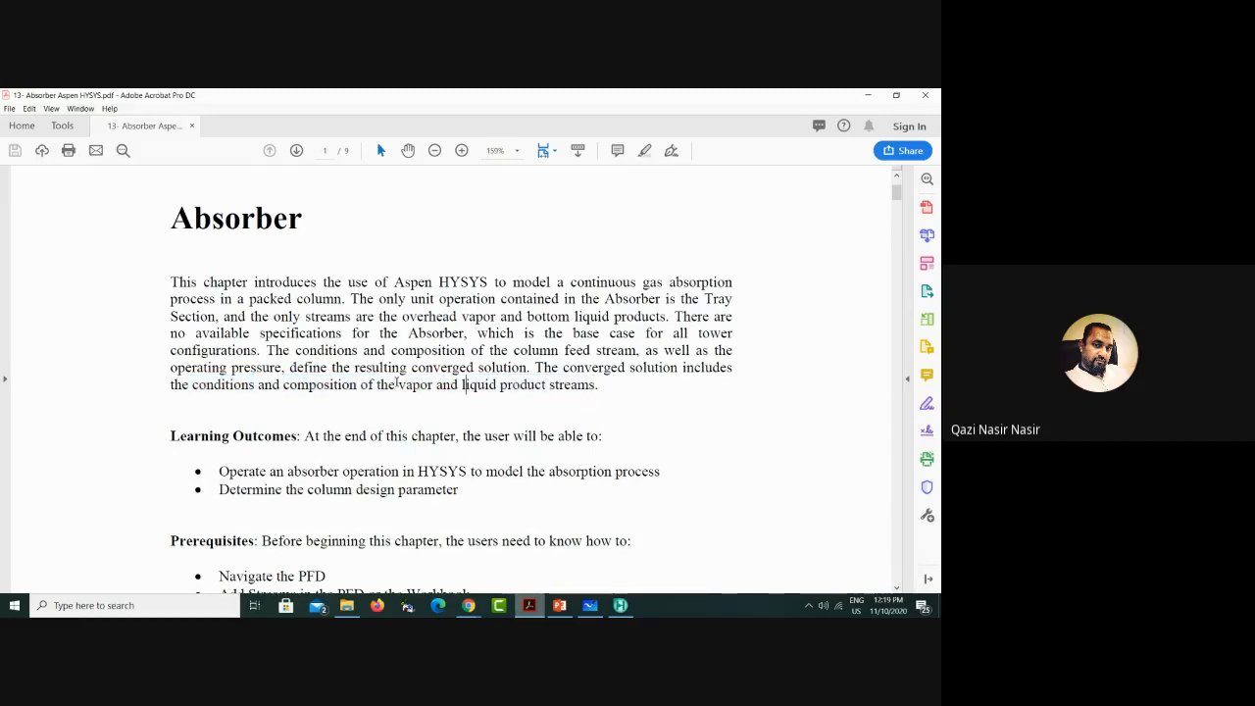
double_click(412, 386)
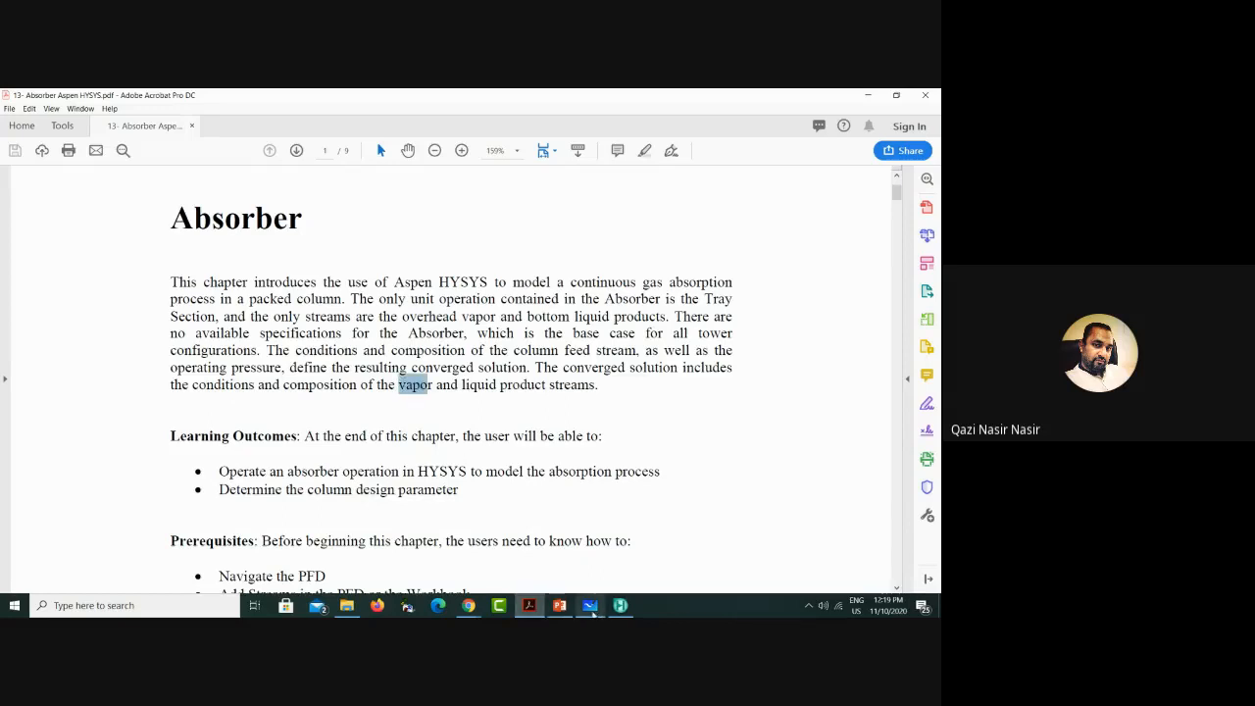
Step: Switch to Microsoft Whiteboard and mark the top and bottom outlet compositions in red with circles and question marks
click(589, 604)
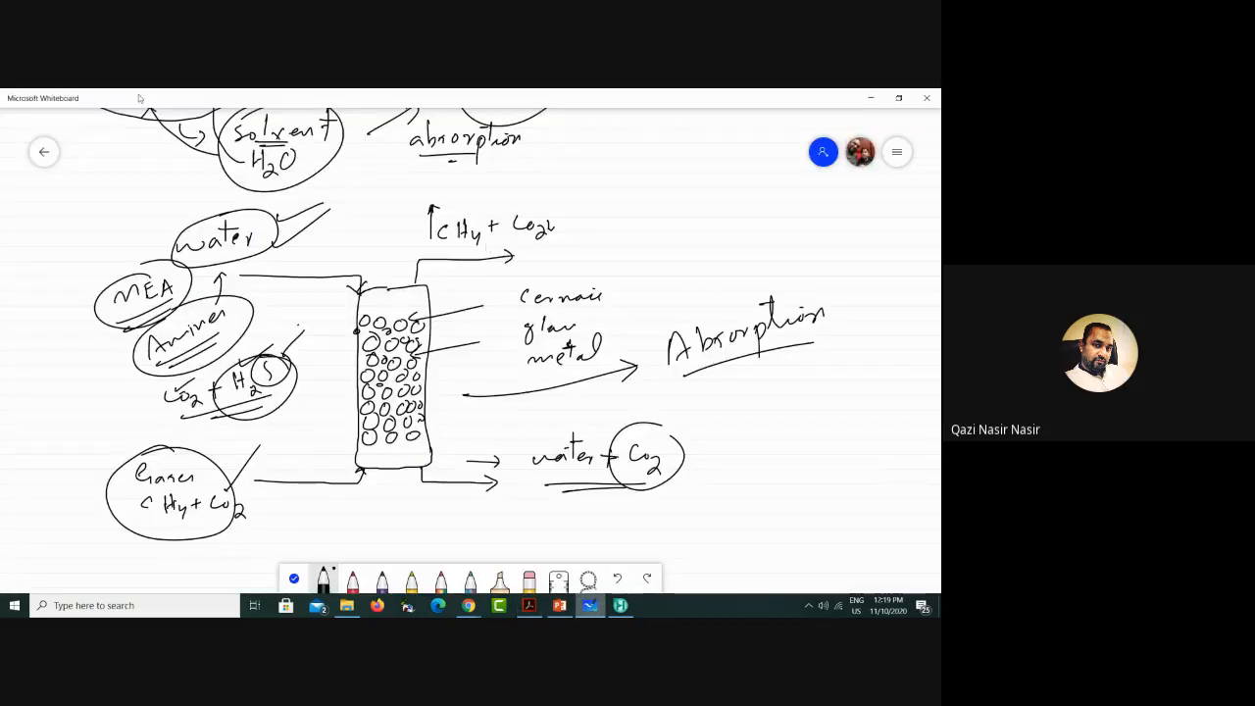
click(352, 579)
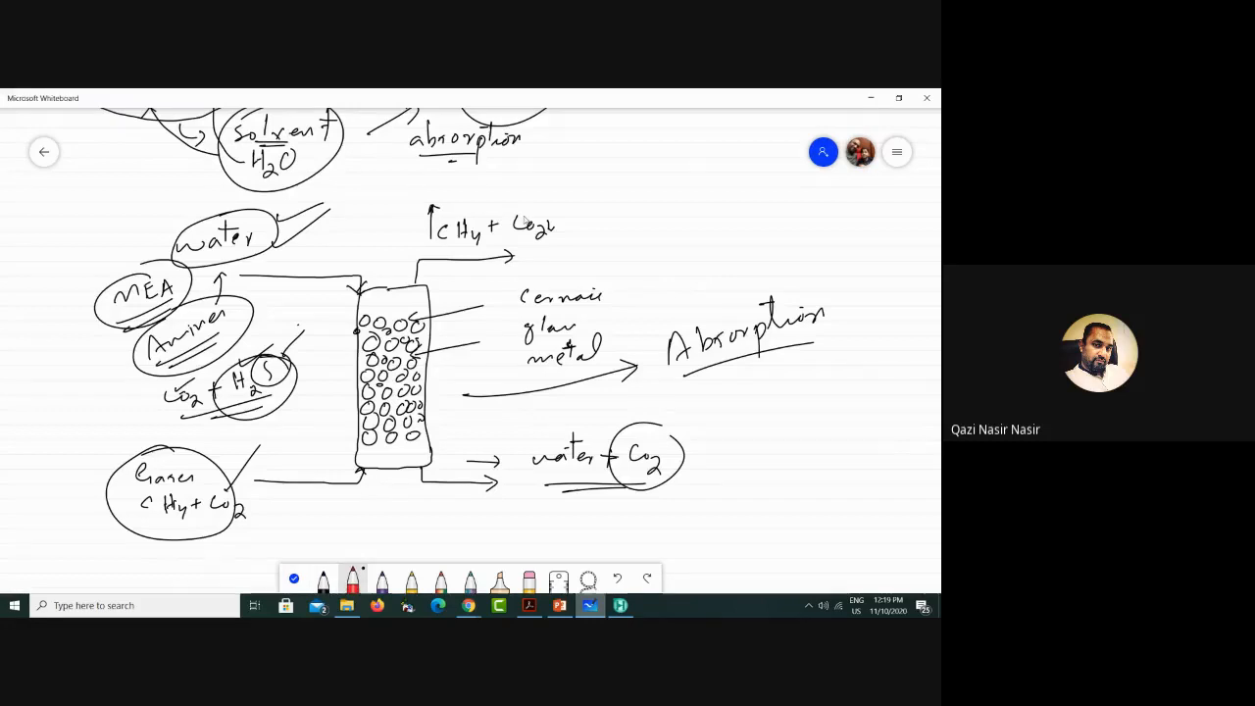
mouse_move(457, 204)
mouse_down()
mouse_move(585, 191)
mouse_move(568, 194)
mouse_up()
click(585, 197)
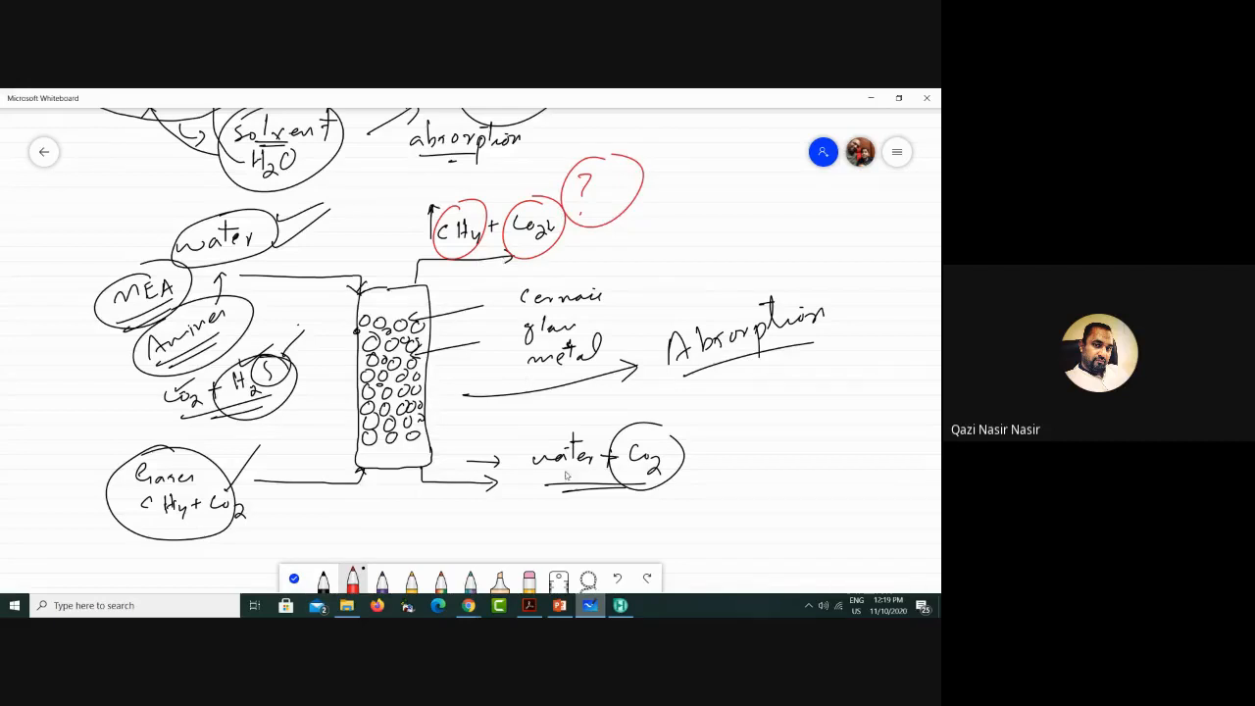
mouse_move(618, 404)
mouse_down()
mouse_move(505, 476)
mouse_move(682, 436)
mouse_move(628, 401)
mouse_up()
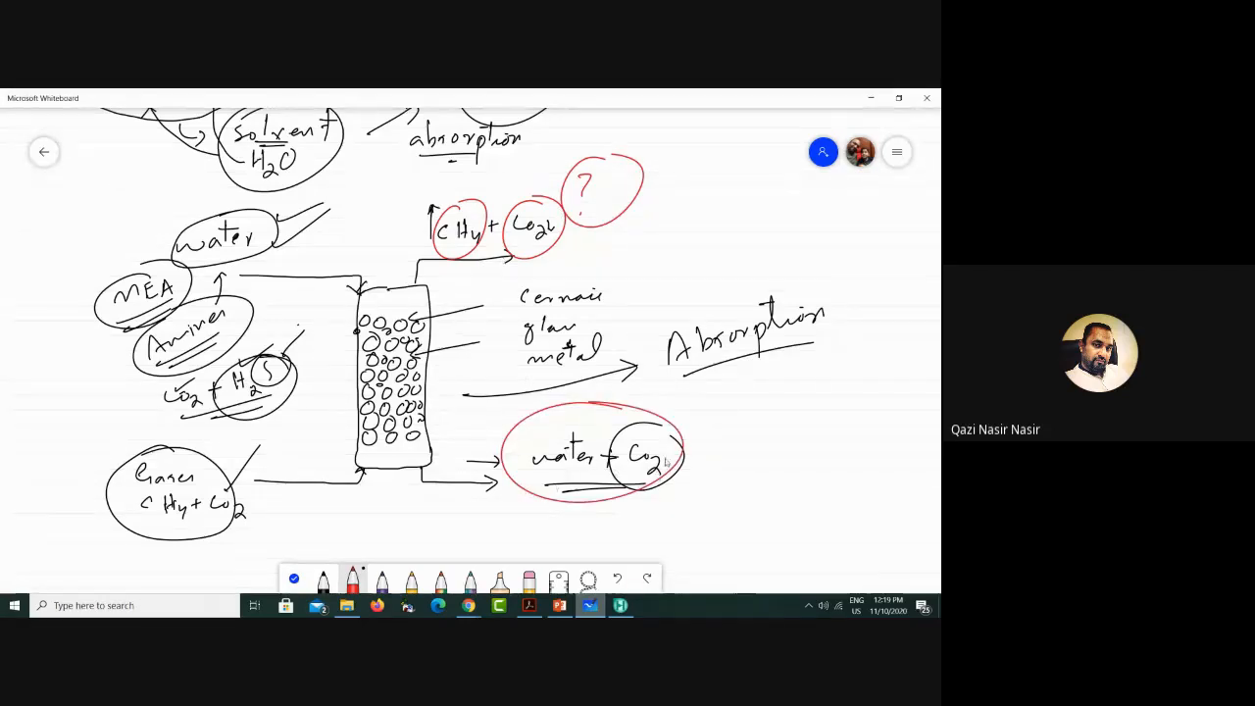
mouse_move(666, 454)
mouse_down()
mouse_move(767, 449)
mouse_move(751, 460)
mouse_up()
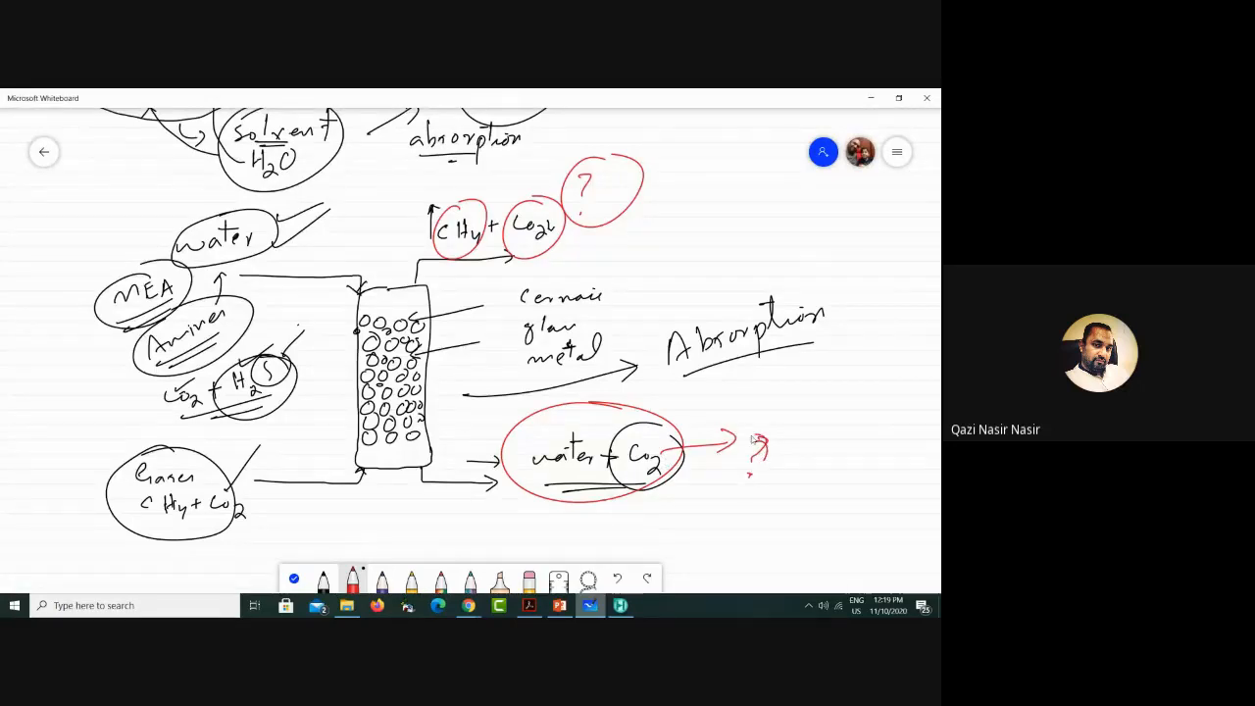
Step: Draw a red width dimension beneath the column and label it "Diameter"
drag(356, 496, 357, 524)
mouse_move(421, 480)
mouse_down()
mouse_move(421, 510)
mouse_move(377, 513)
mouse_move(376, 549)
mouse_move(474, 534)
mouse_up()
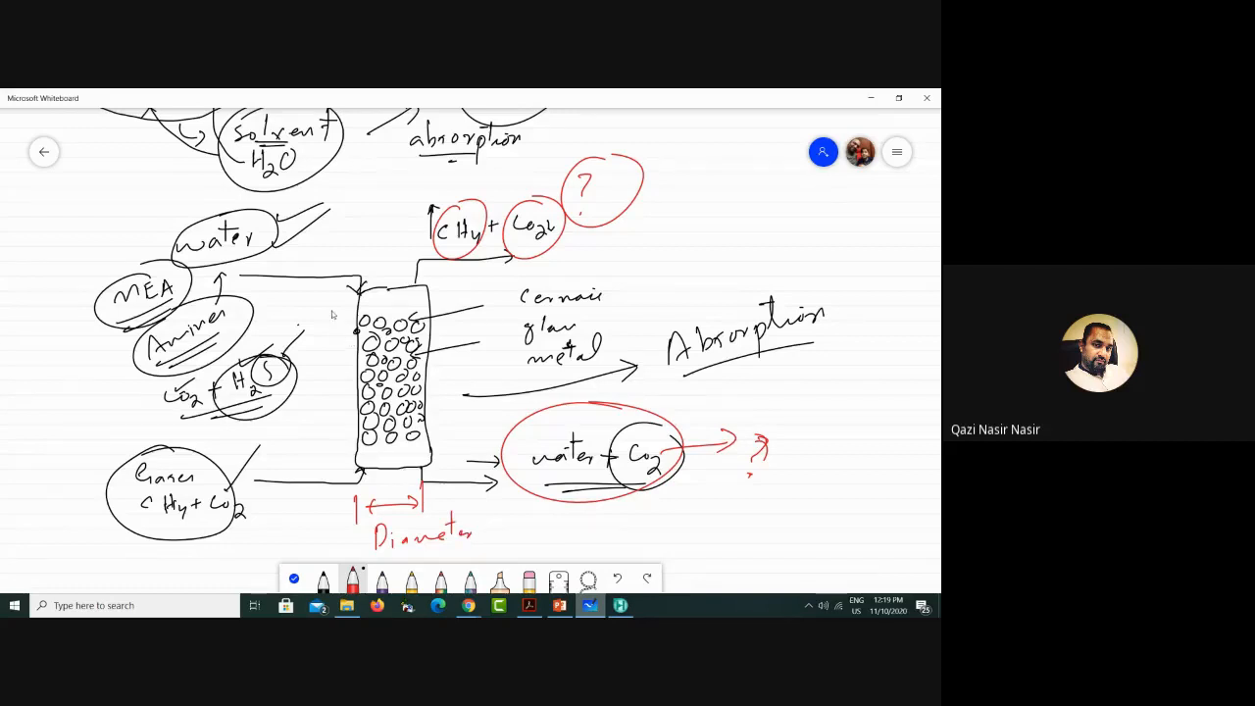
Step: Draw a red vertical dimension arrow alongside the column's packing and label it "height"
drag(332, 315, 326, 428)
drag(324, 320, 335, 328)
mouse_move(336, 416)
mouse_down()
mouse_move(294, 465)
mouse_move(327, 472)
mouse_move(340, 455)
mouse_move(325, 469)
mouse_up()
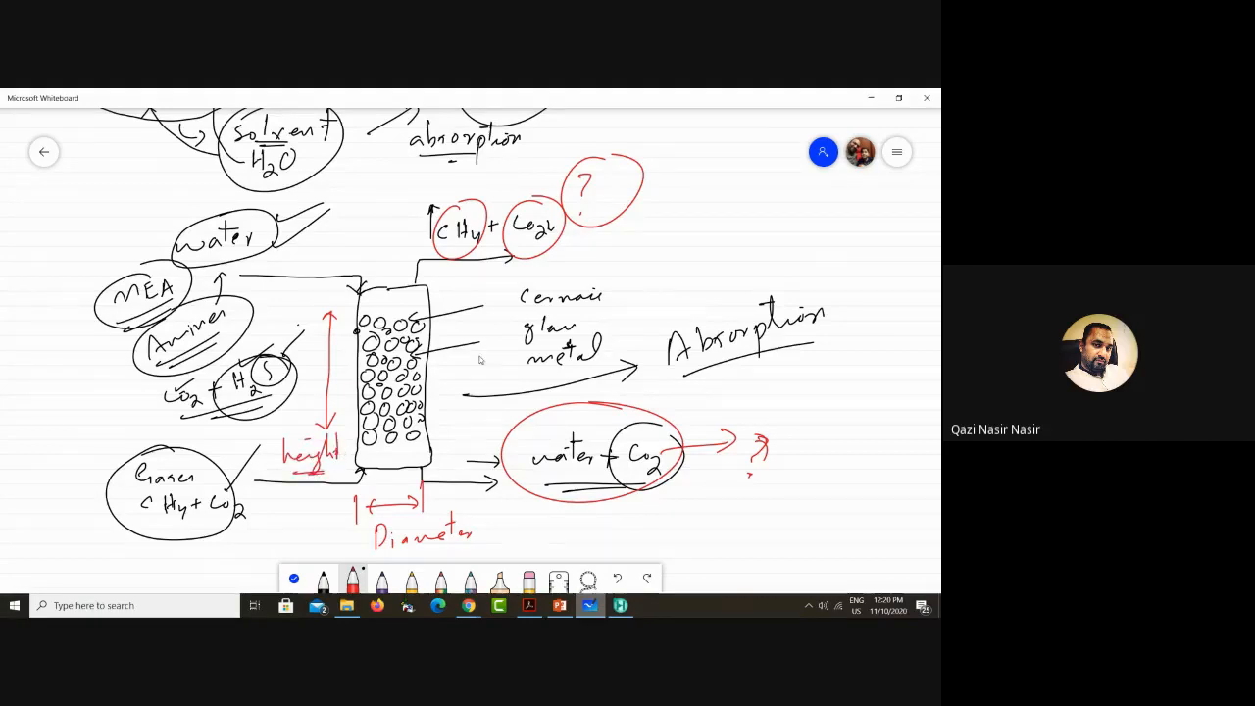
Step: Tick the "Diameter" label in red and draw a red arrow to a handwritten cross-section note beside the column
drag(460, 515, 474, 508)
drag(458, 423, 497, 412)
mouse_move(507, 385)
mouse_down()
mouse_move(525, 402)
mouse_move(510, 401)
mouse_move(595, 372)
mouse_move(575, 404)
mouse_move(637, 390)
mouse_up()
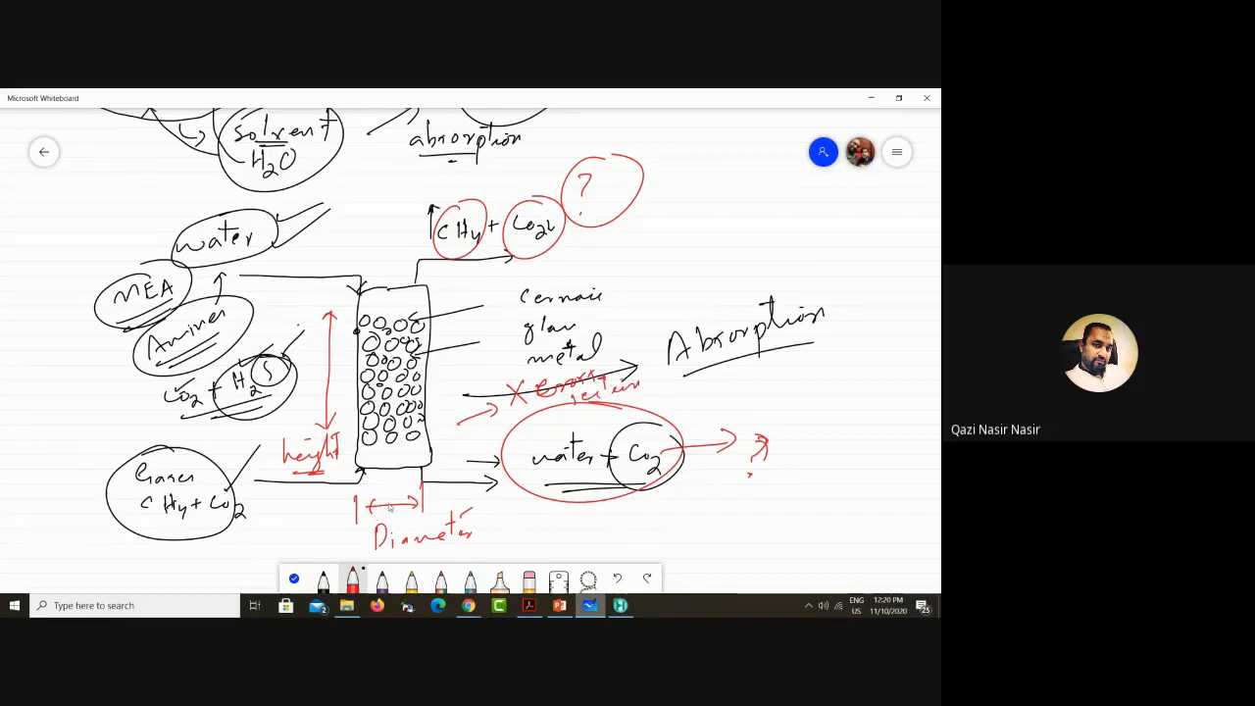
Step: Bound the packing with red lines across the column's upper and lower ends, and hatch the packed section between them
drag(306, 415, 329, 416)
drag(356, 314, 430, 314)
drag(357, 443, 424, 441)
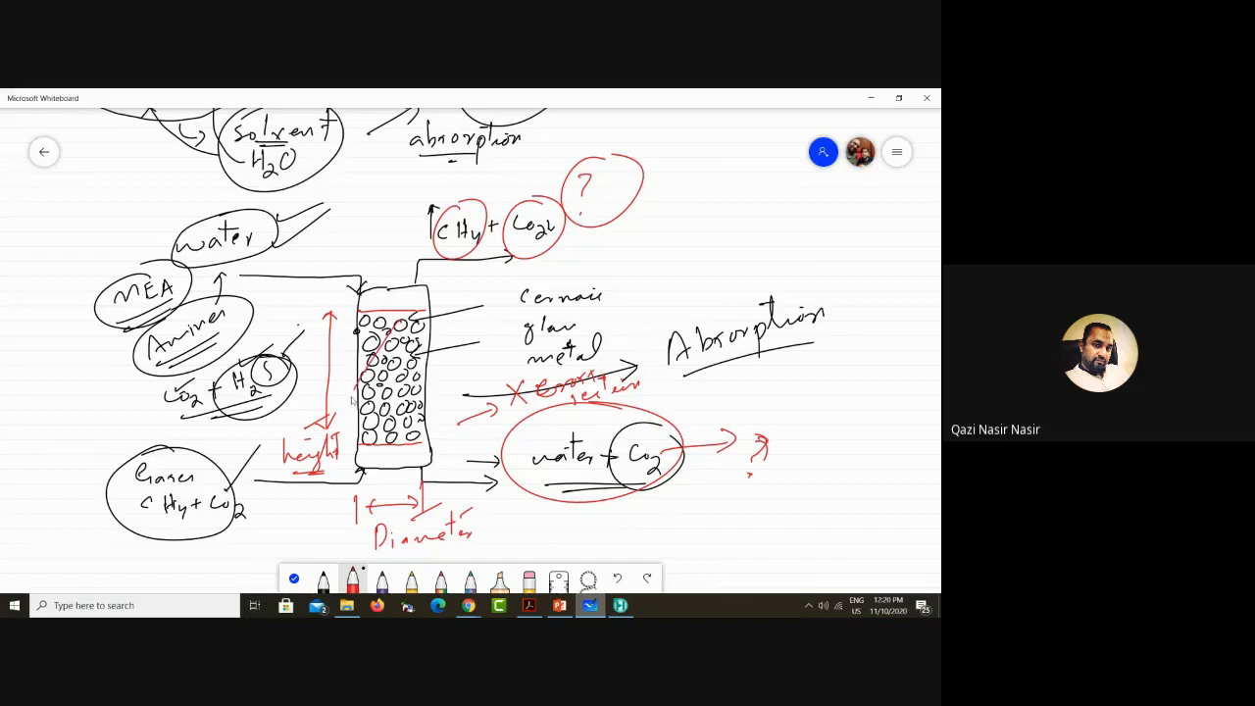
mouse_move(404, 339)
mouse_down()
mouse_move(371, 390)
mouse_move(377, 404)
mouse_up()
drag(412, 380, 390, 417)
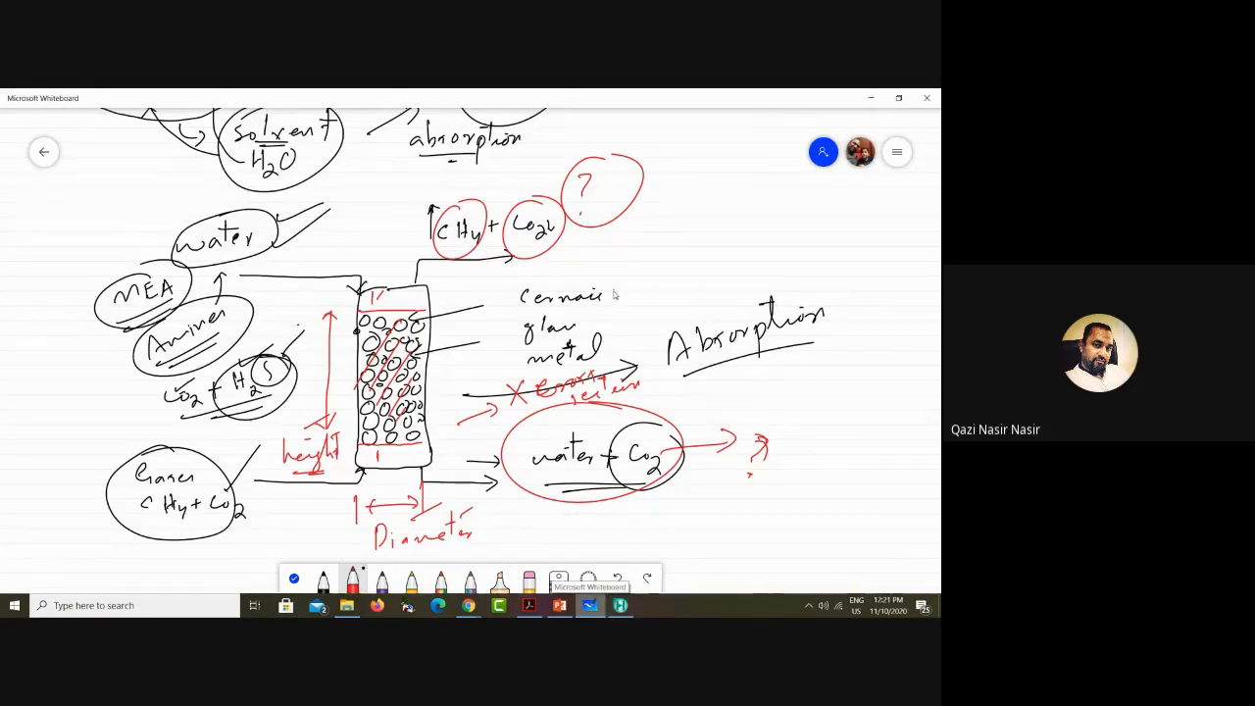
Step: Add a red tick beside each of the ceramic, glass and metal packing materials
drag(613, 292, 656, 285)
drag(597, 326, 620, 313)
drag(607, 344, 643, 331)
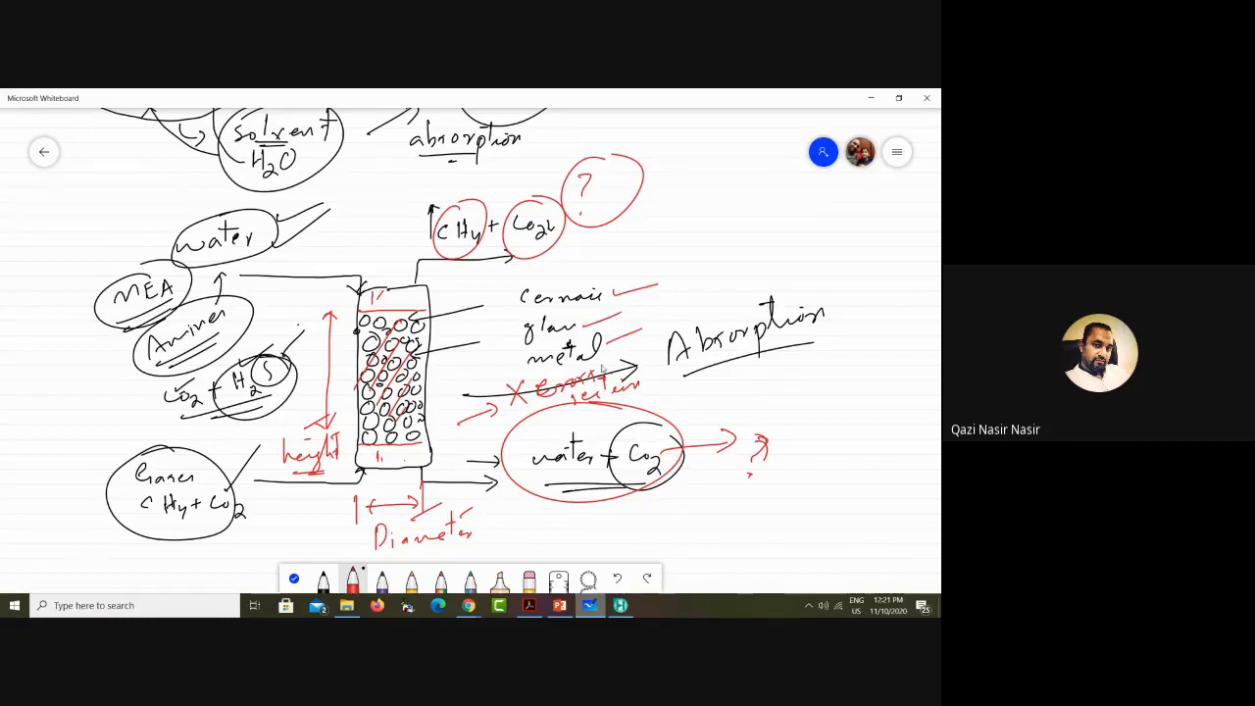
Step: Switch to the Absorber PDF in Adobe Acrobat and examine the learning outcomes on absorber operation, the absorption process and column design parameters
click(620, 606)
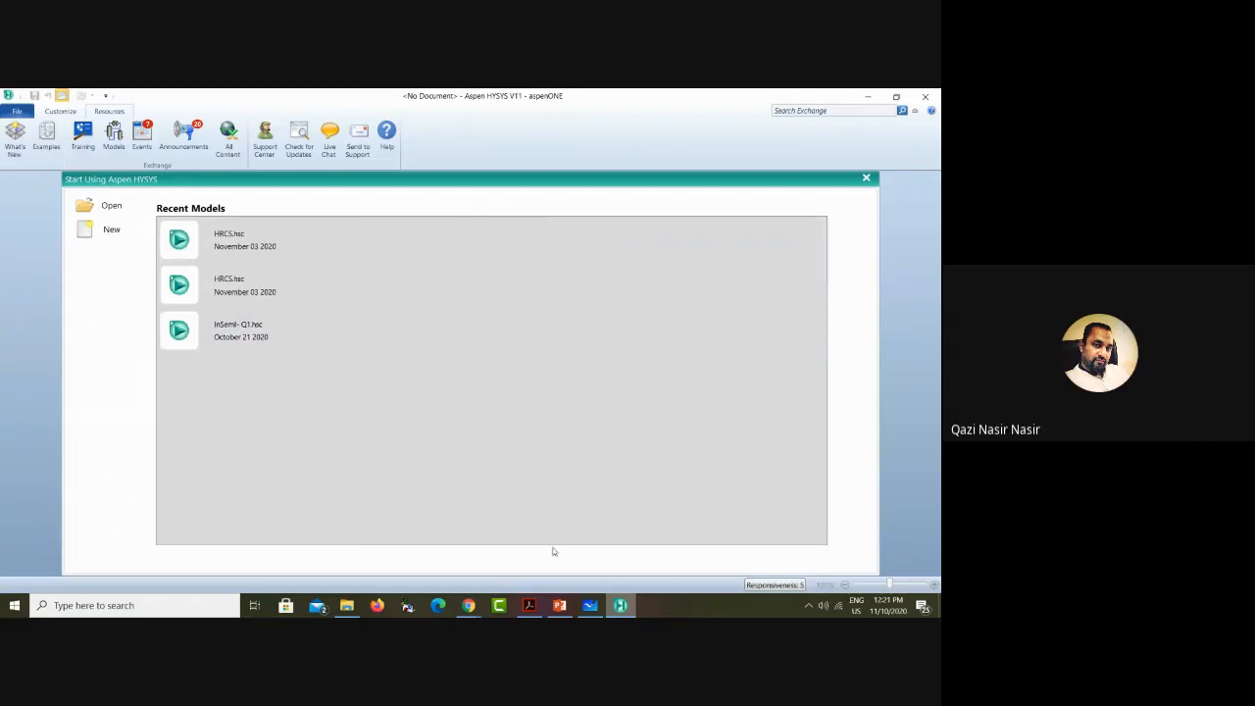
click(530, 605)
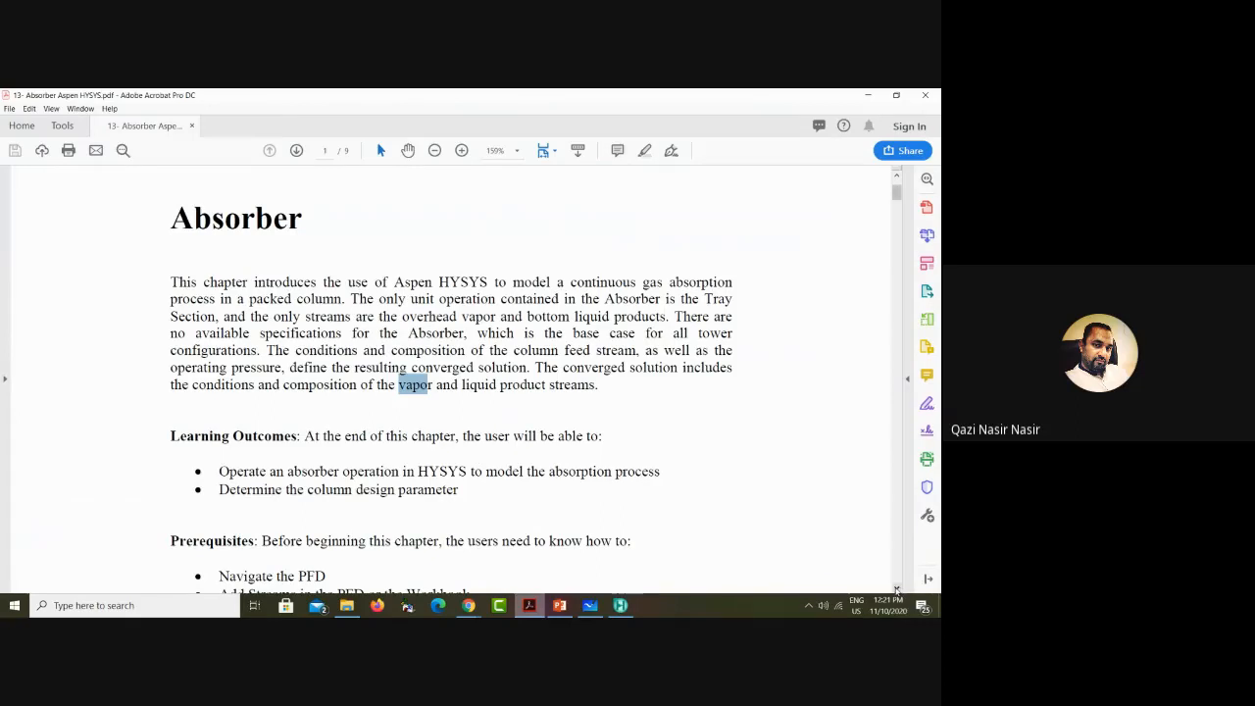
click(896, 589)
click(896, 589)
click(896, 589)
click(896, 589)
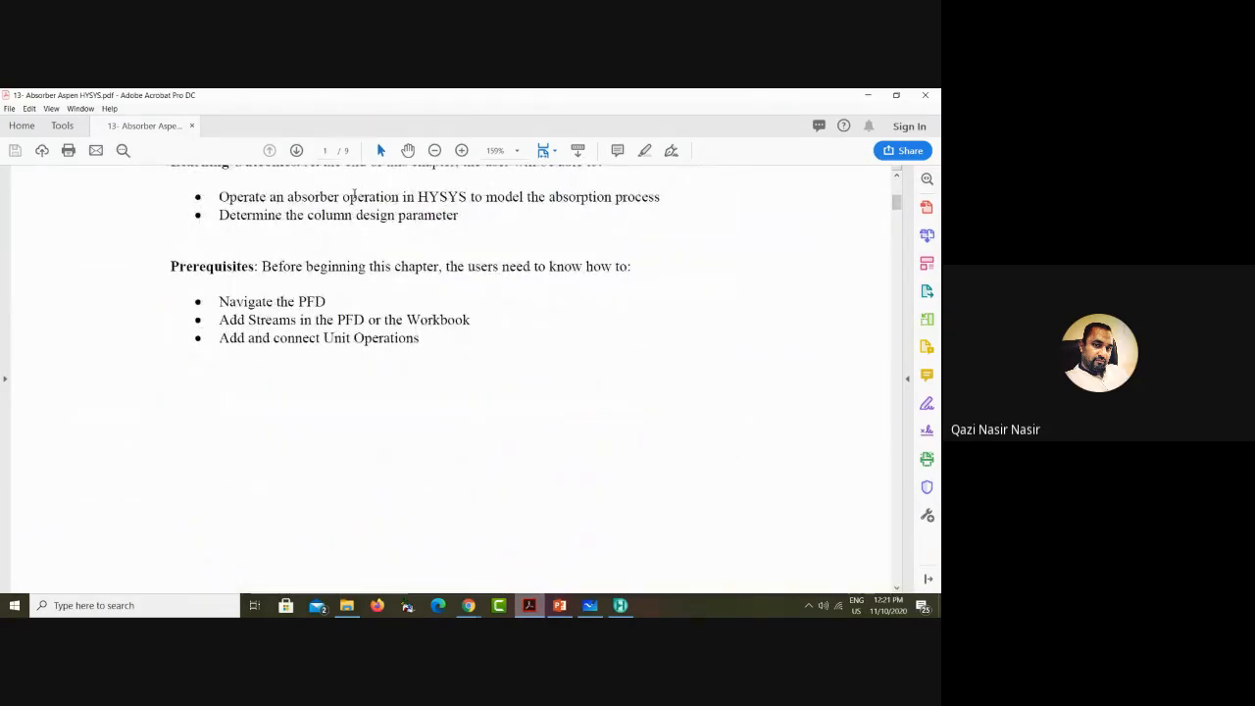
drag(288, 196, 450, 196)
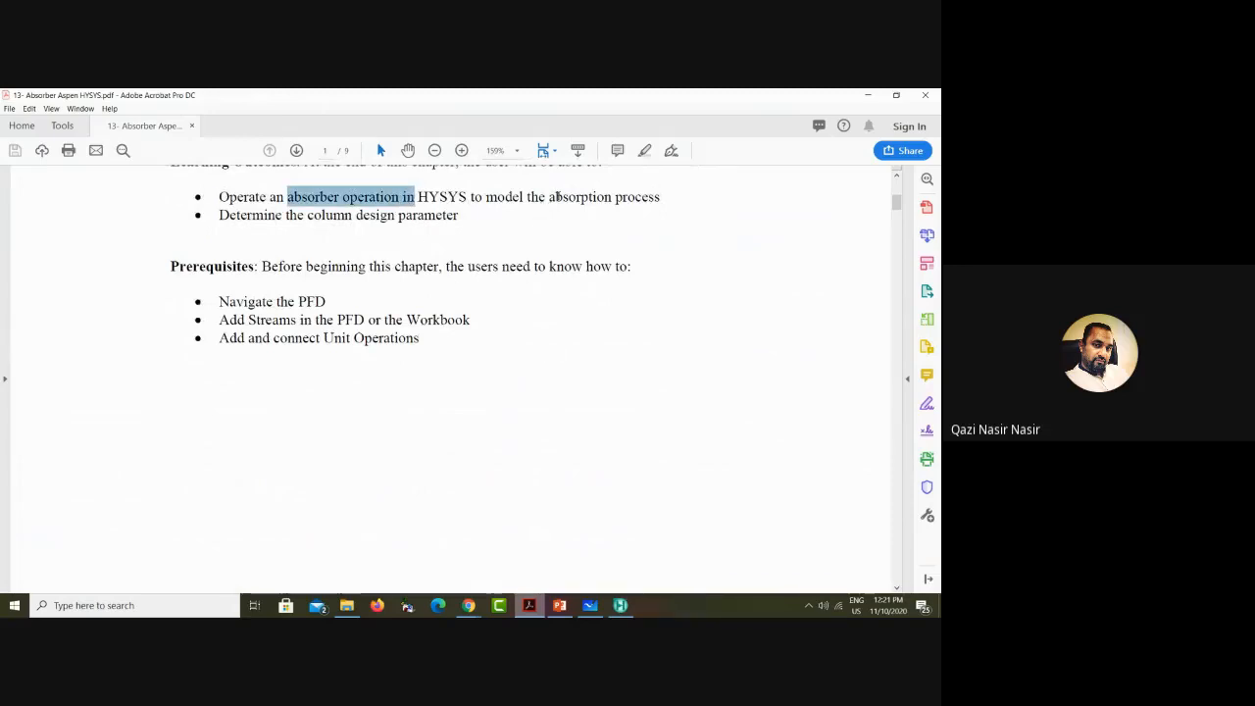
drag(549, 196, 661, 197)
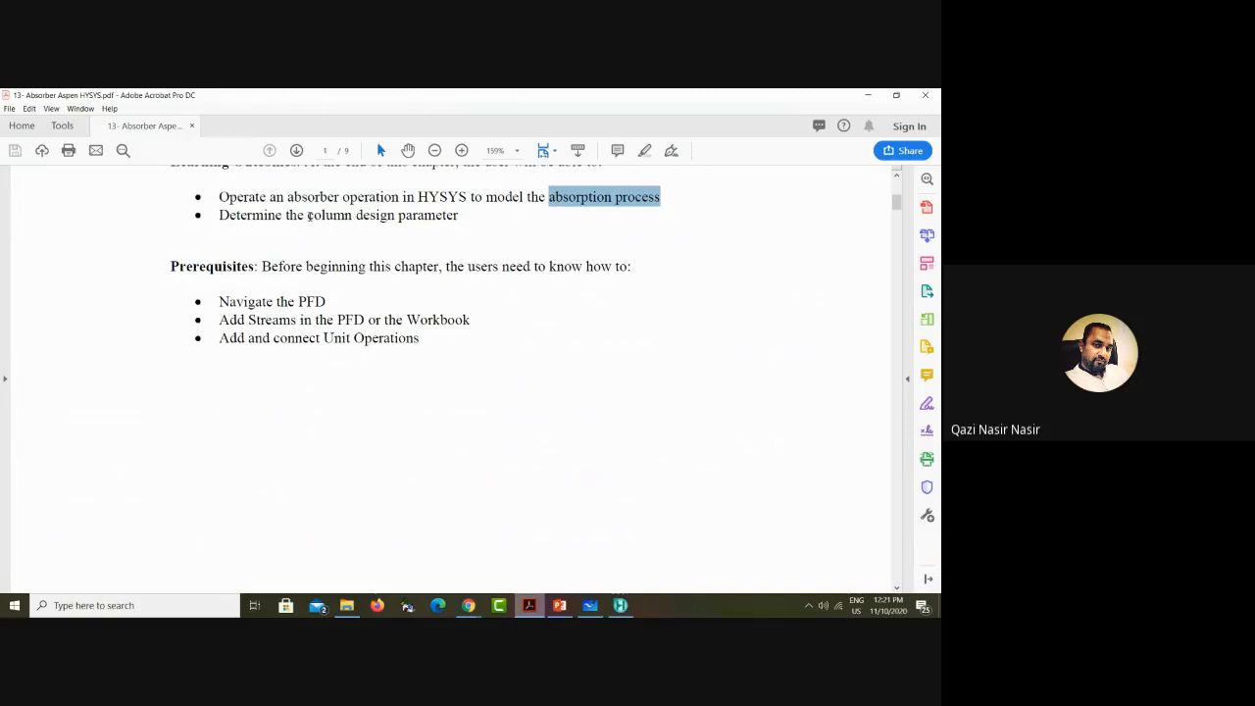
drag(309, 216, 435, 217)
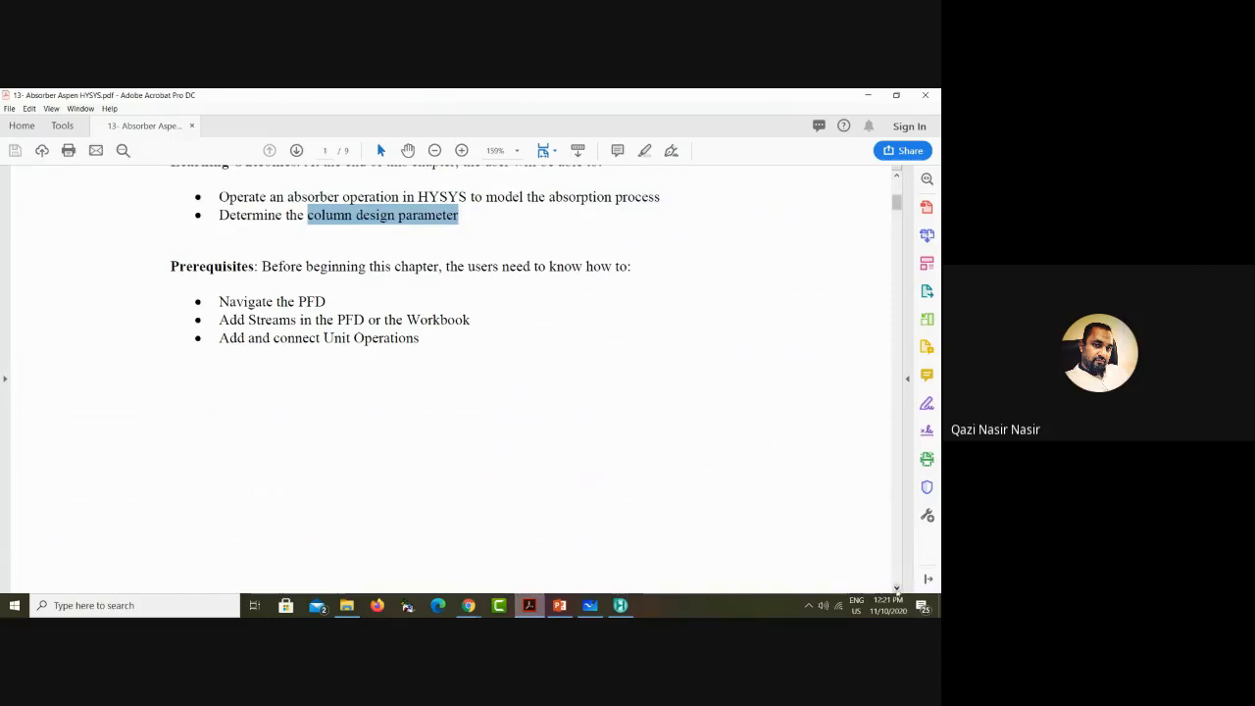
Step: Go to section 11.1 Problem Statement and highlight the solvent name, propylene carbonate
click(896, 589)
click(896, 589)
click(896, 589)
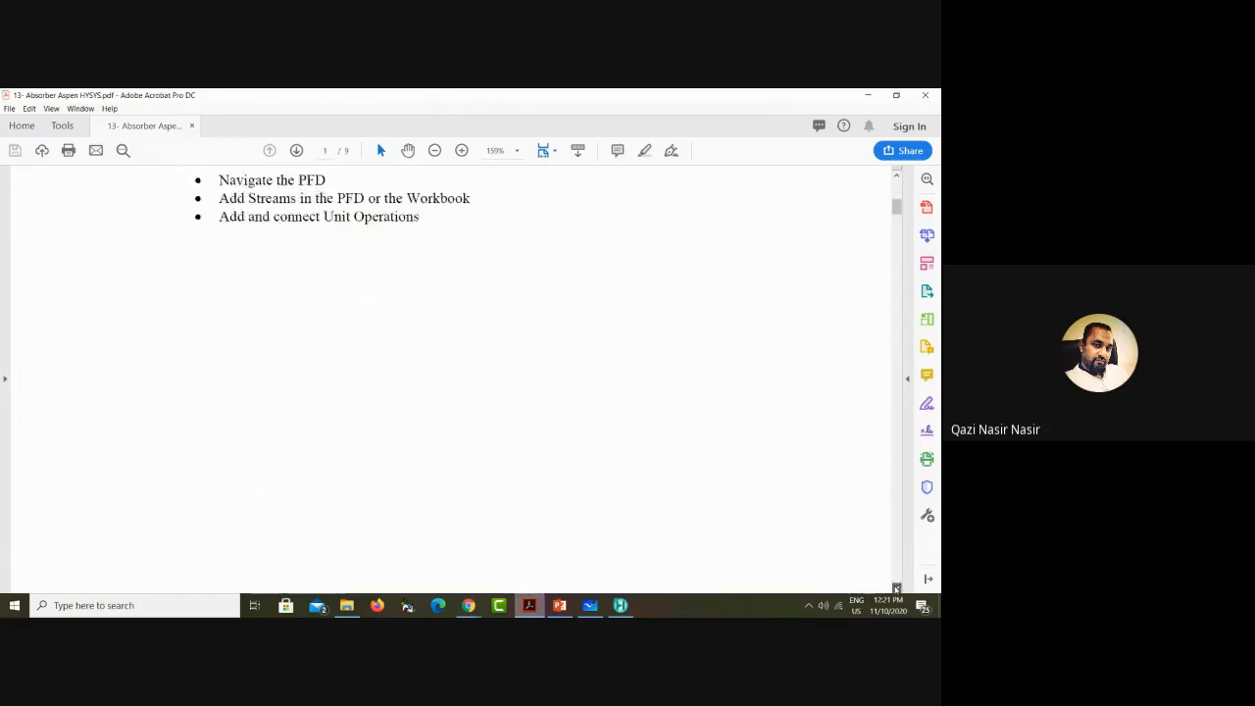
click(896, 589)
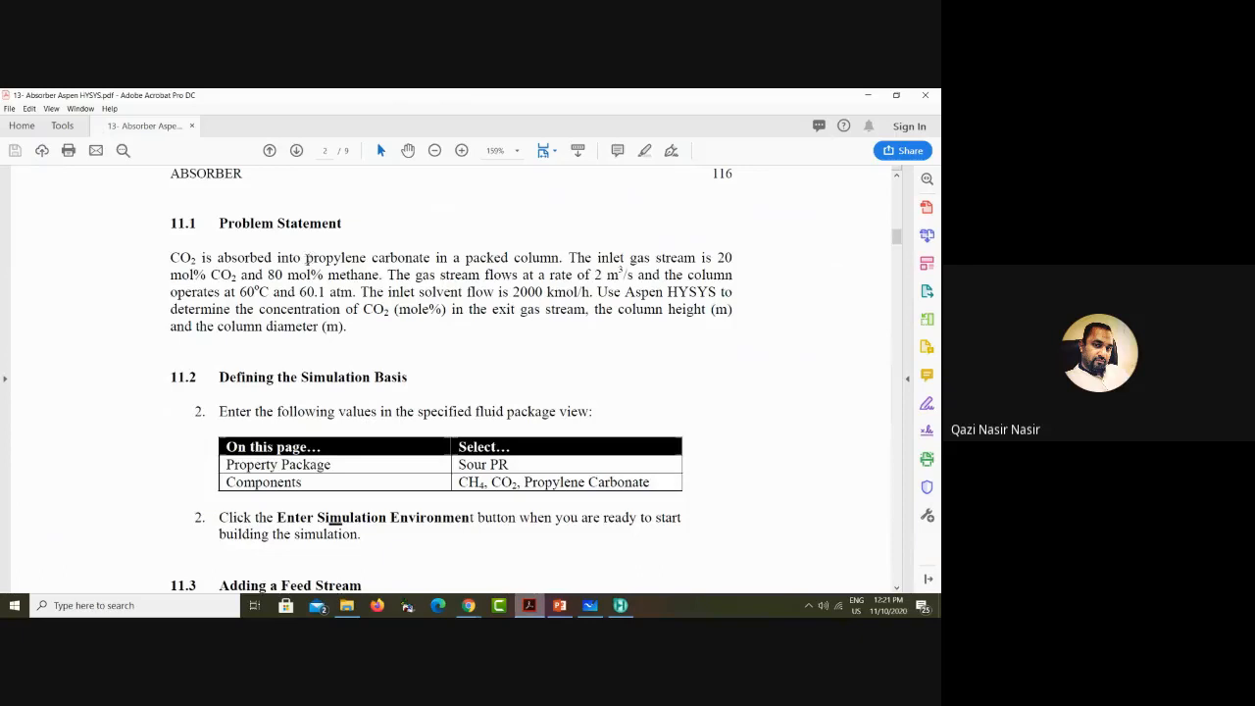
drag(306, 257, 430, 258)
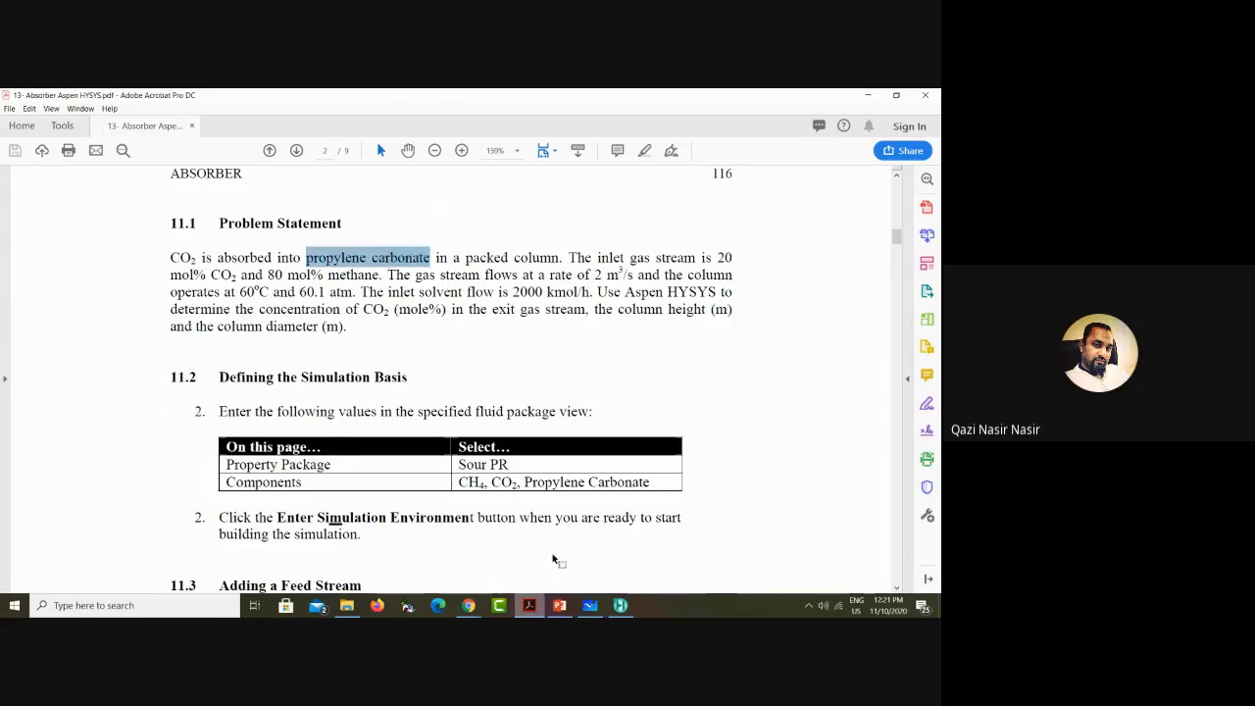
Step: Switch to Microsoft Whiteboard, add a red tick above the circled "water" solvent, and return to the Absorber PDF
click(589, 605)
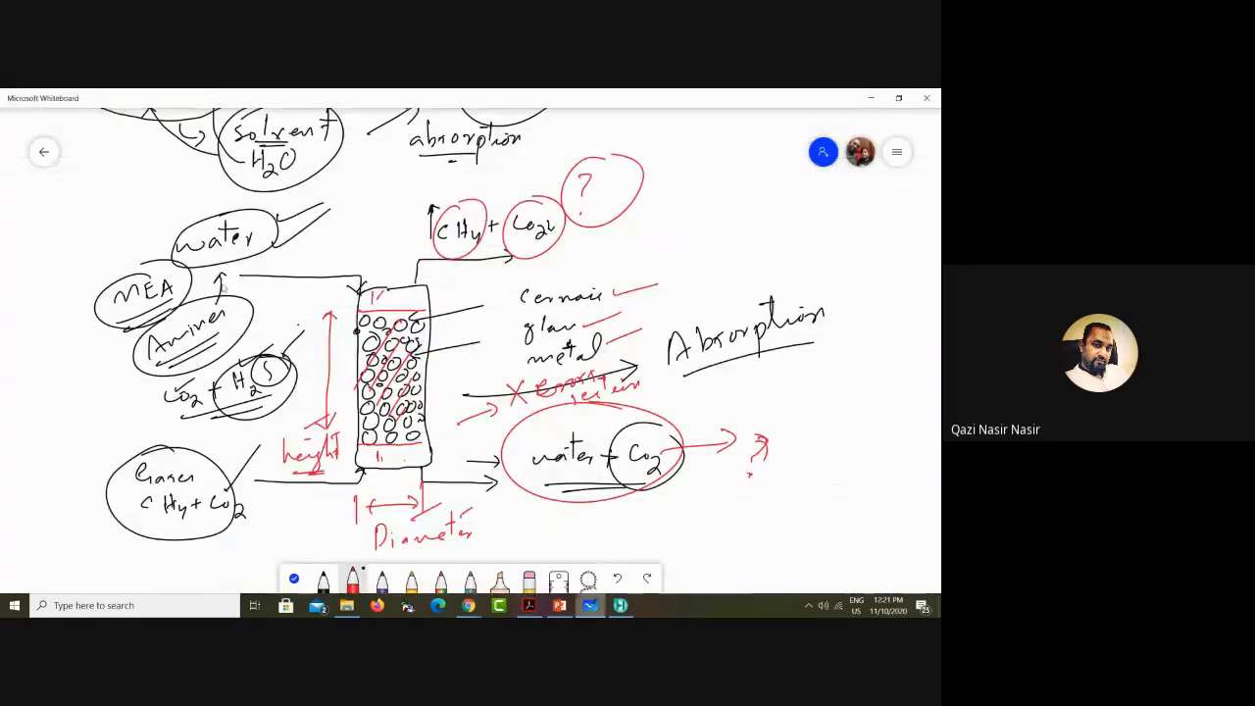
drag(176, 204, 224, 186)
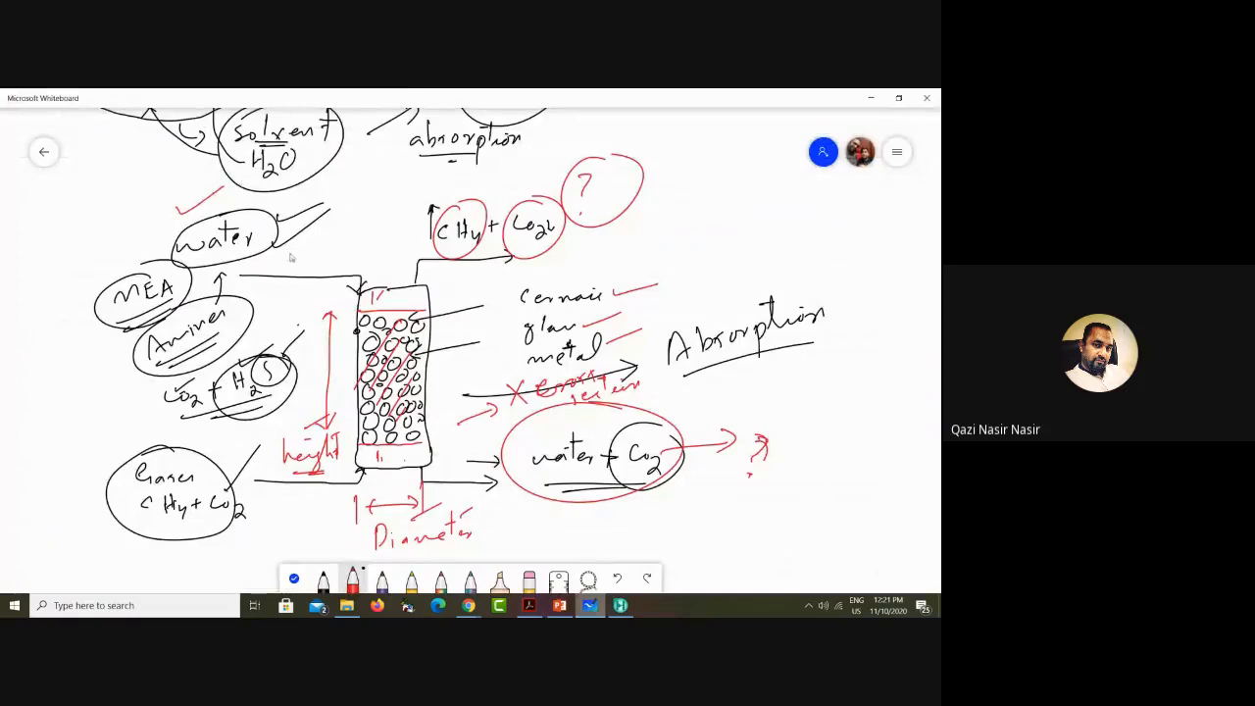
click(589, 605)
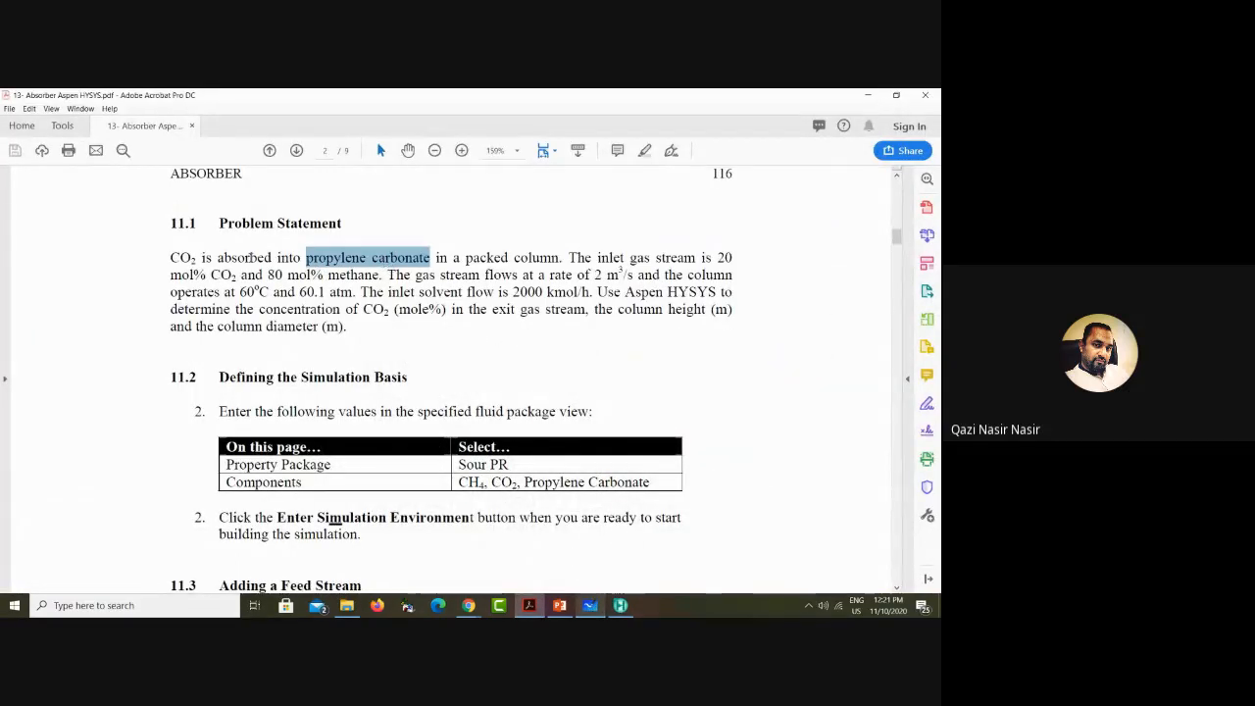
Step: Examine the problem statement's absorbed component, its solvent, and the inlet gas composition of CO2 and methane
drag(172, 257, 199, 259)
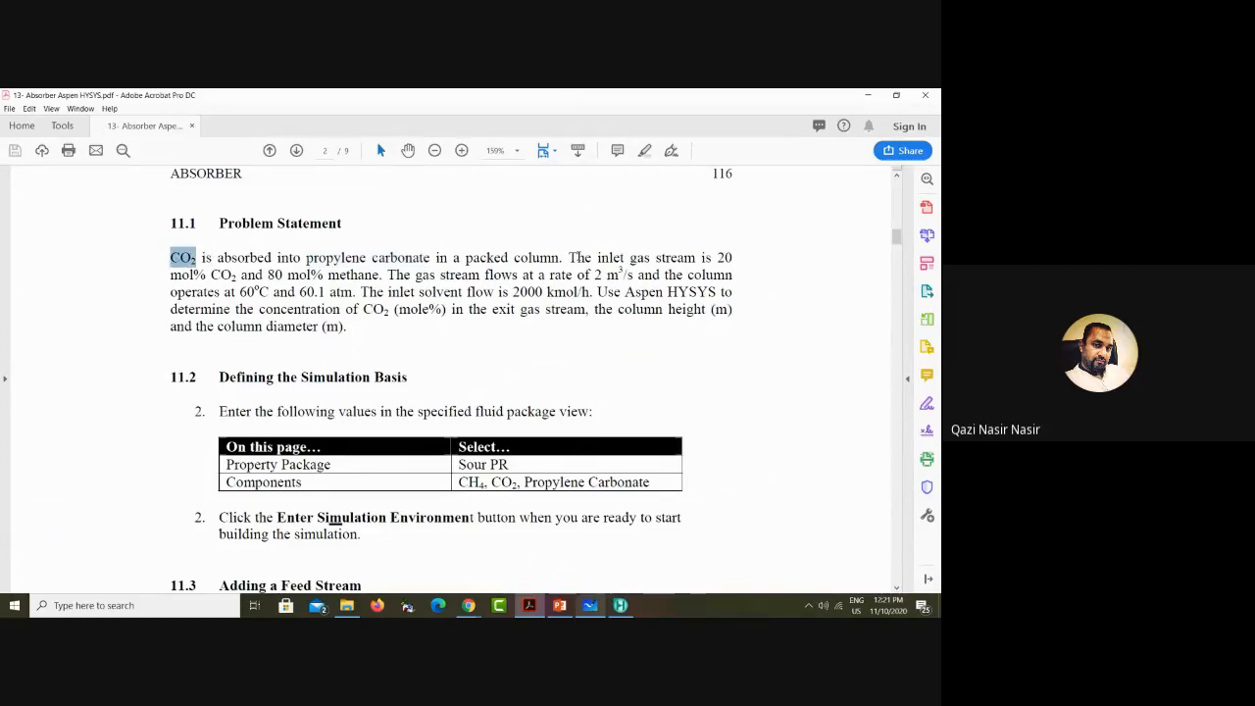
drag(719, 257, 732, 275)
drag(222, 288, 224, 291)
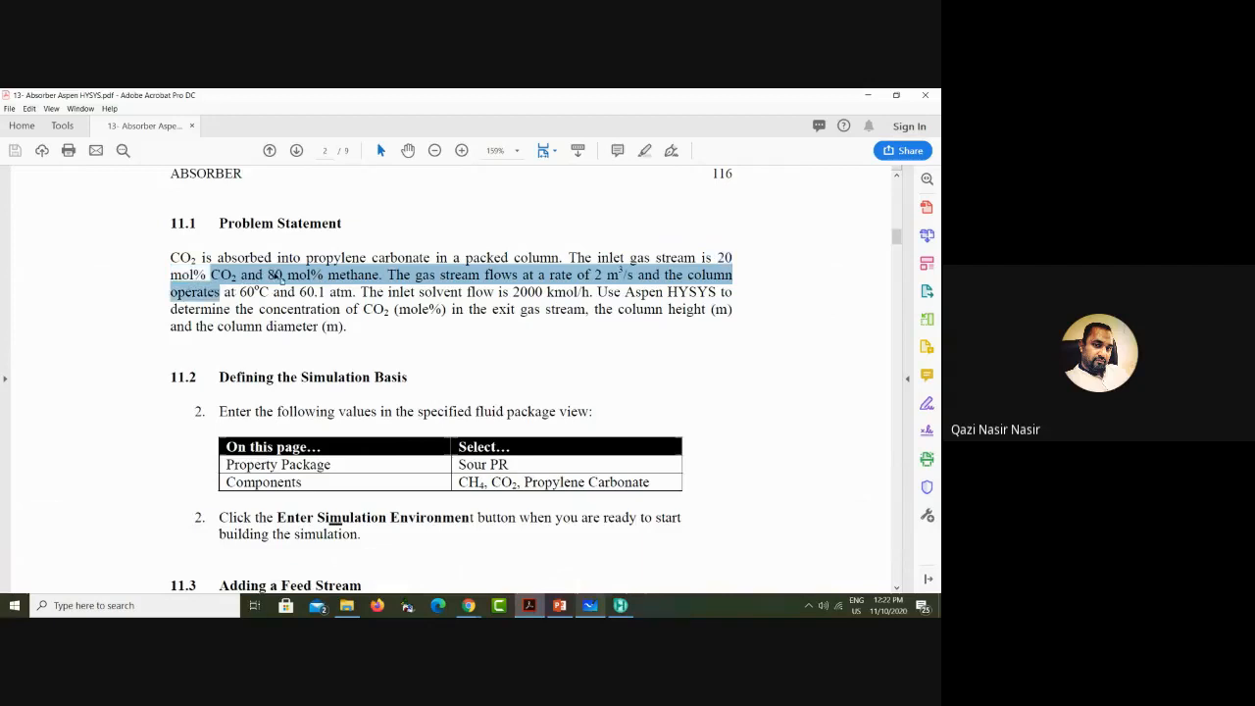
click(569, 253)
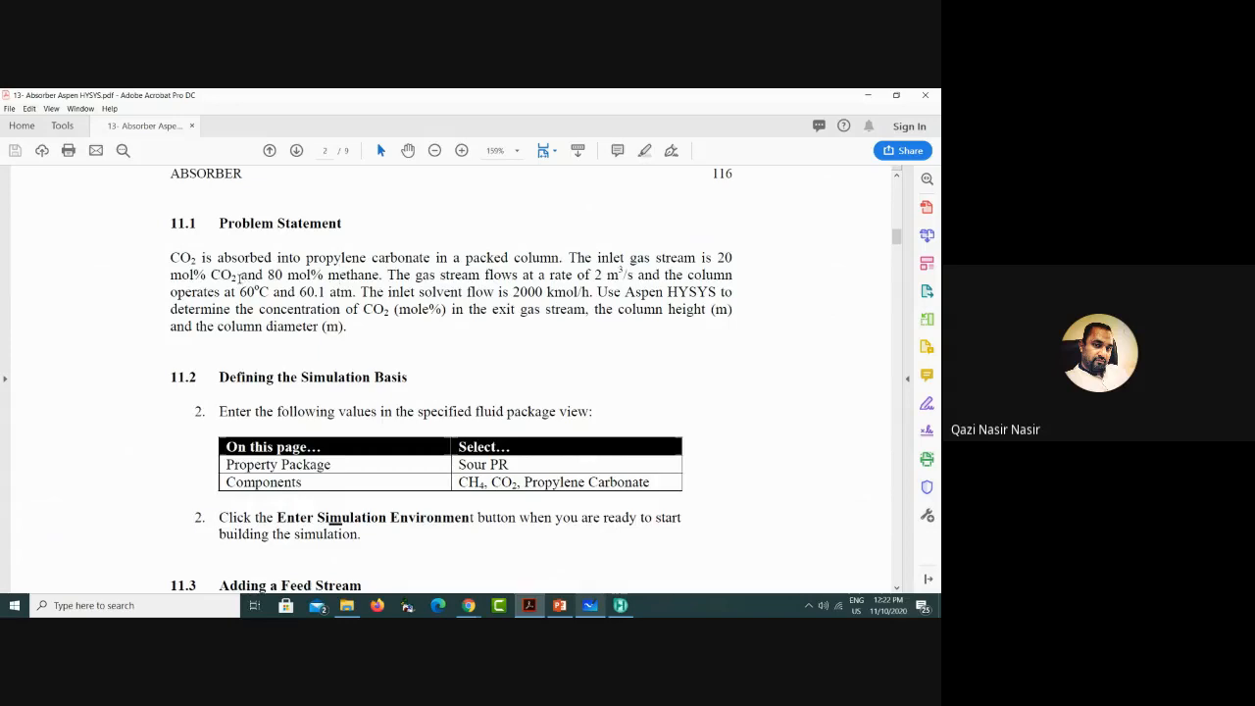
drag(265, 279, 323, 281)
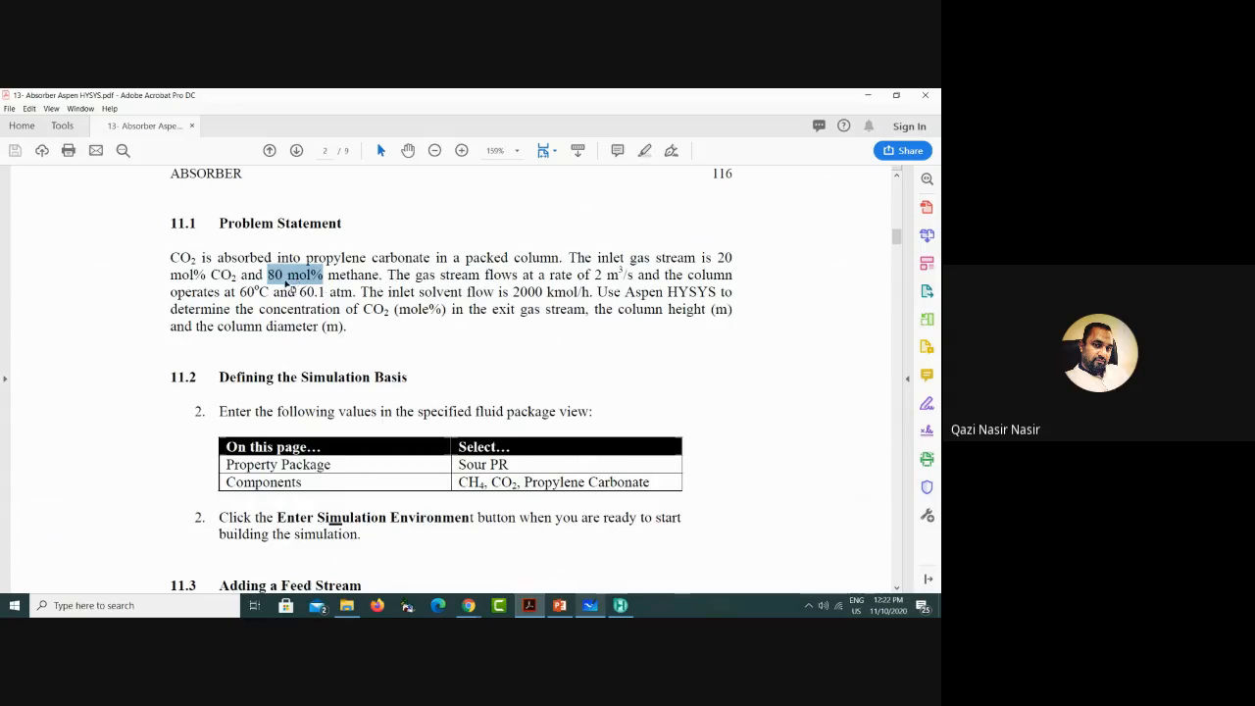
click(307, 261)
drag(307, 260, 431, 259)
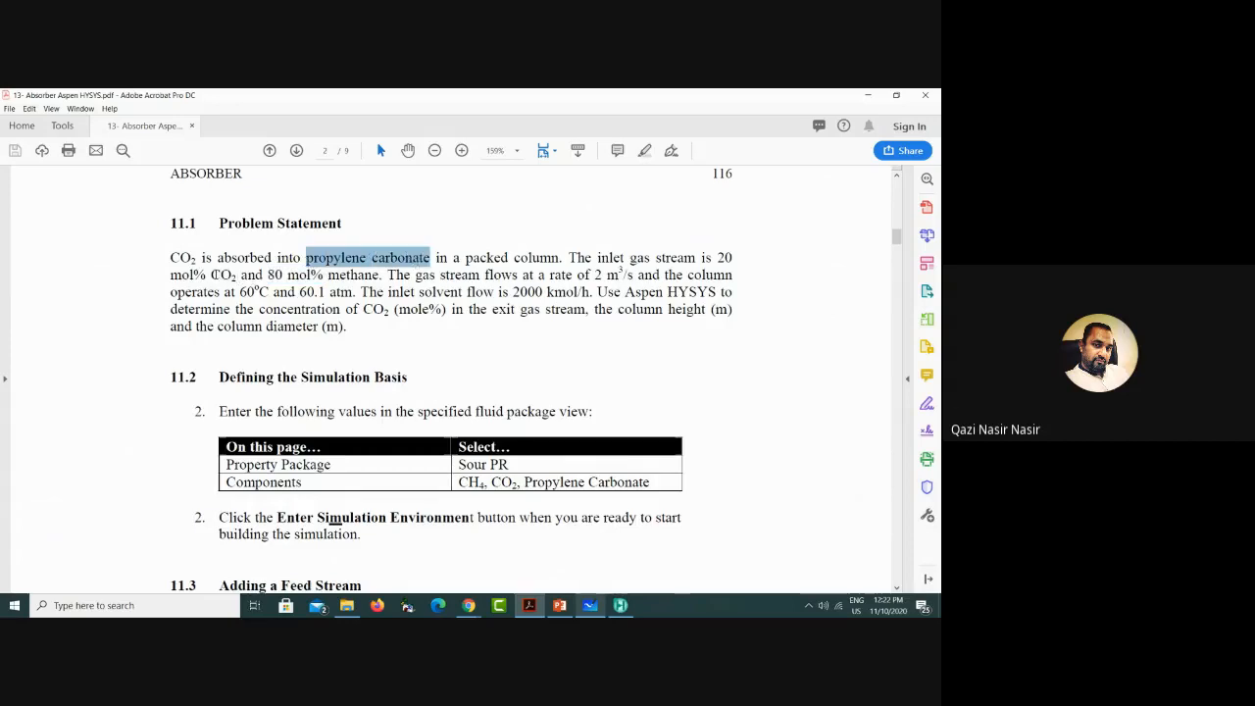
drag(209, 277, 238, 277)
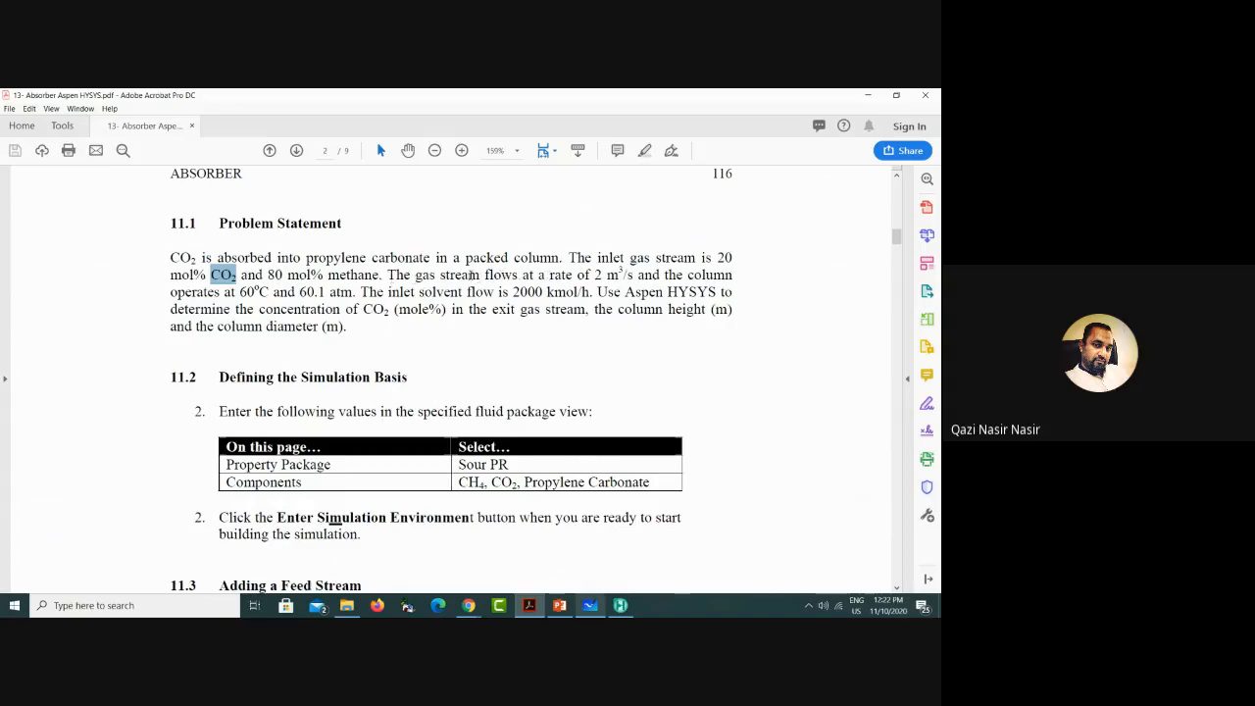
Step: Examine the gas stream's flow rate and the column's operating temperature in the problem statement
drag(593, 276, 636, 278)
click(607, 288)
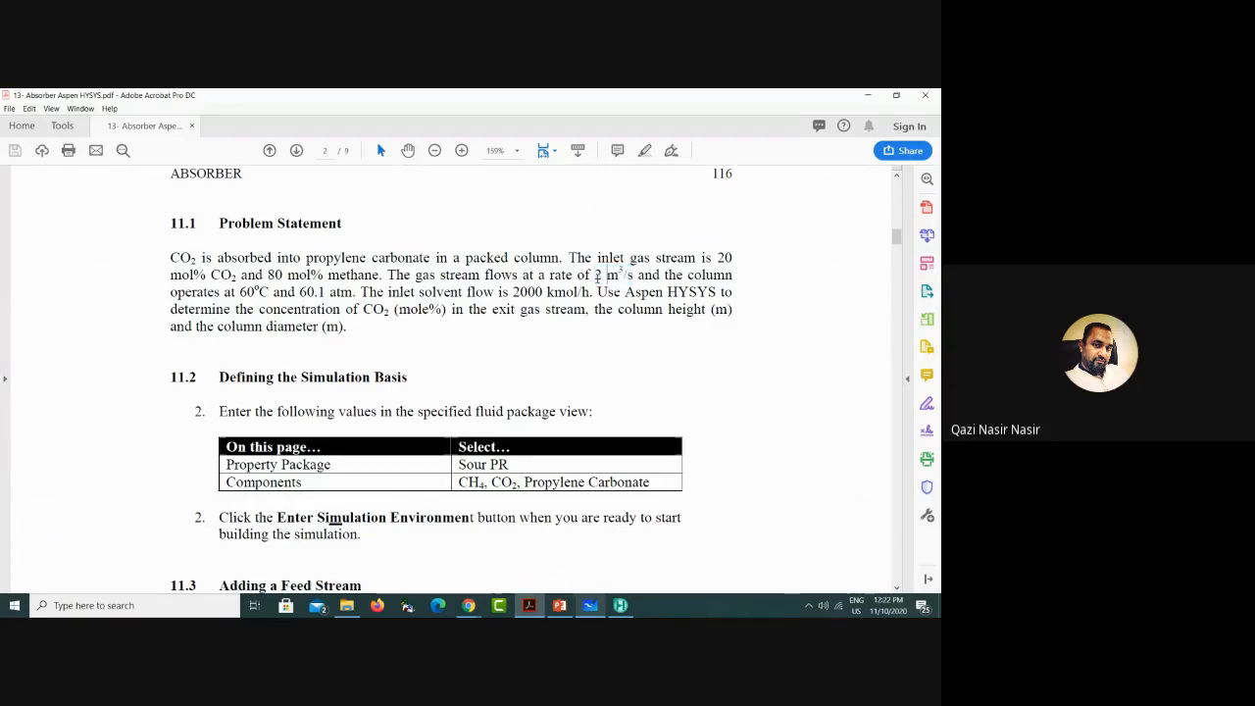
click(605, 282)
drag(238, 291, 269, 292)
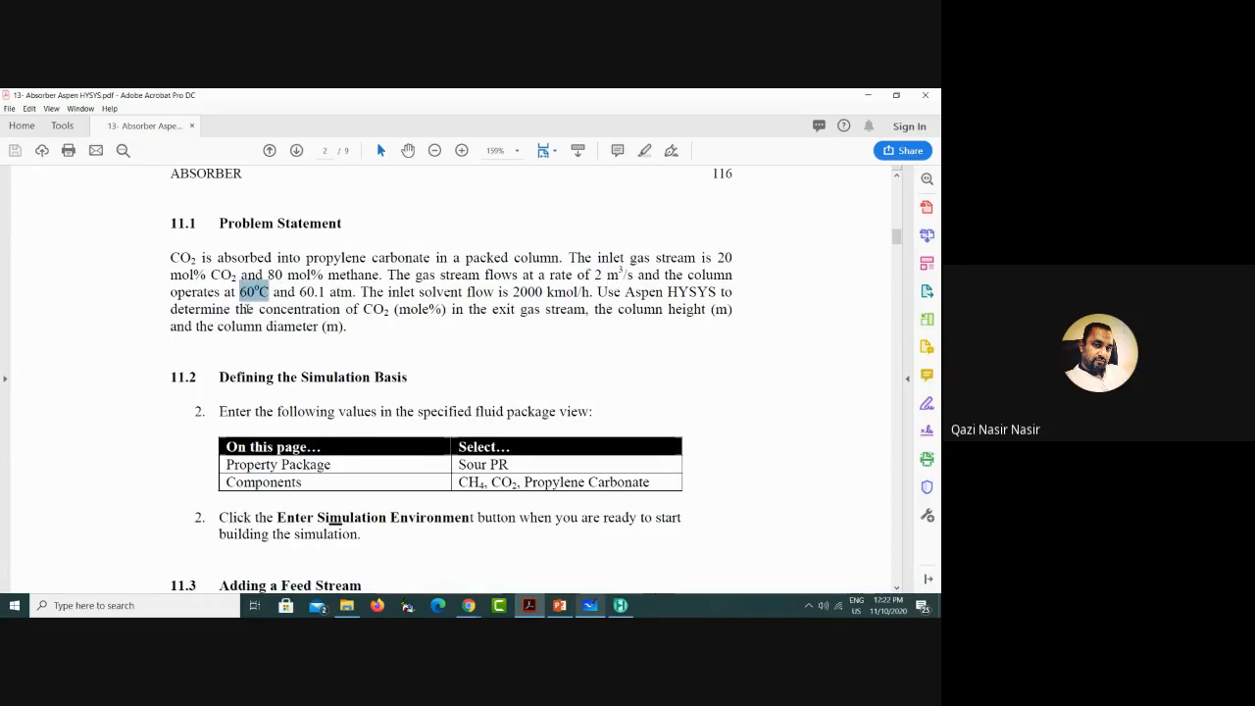
Step: Compare the column sketch in Microsoft Whiteboard with the PDF's operating temperature and pressure, and examine the inlet solvent flow sentence
key(alt+Tab)
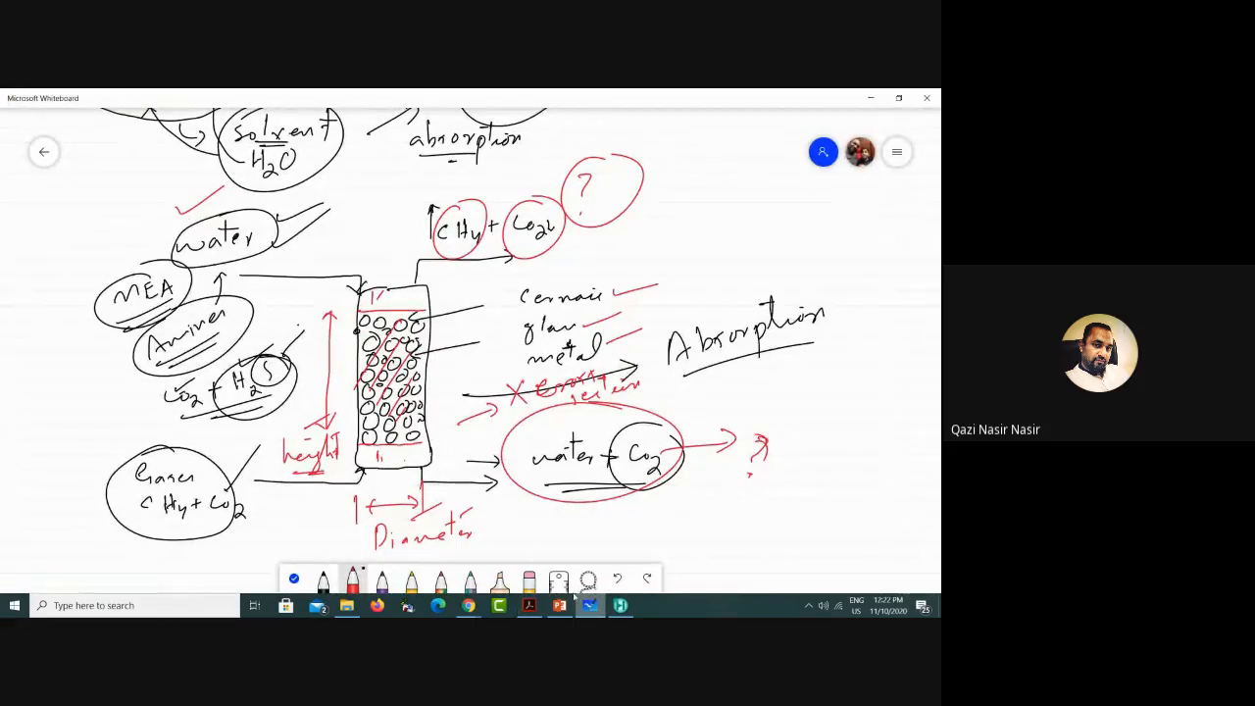
key(alt+Tab)
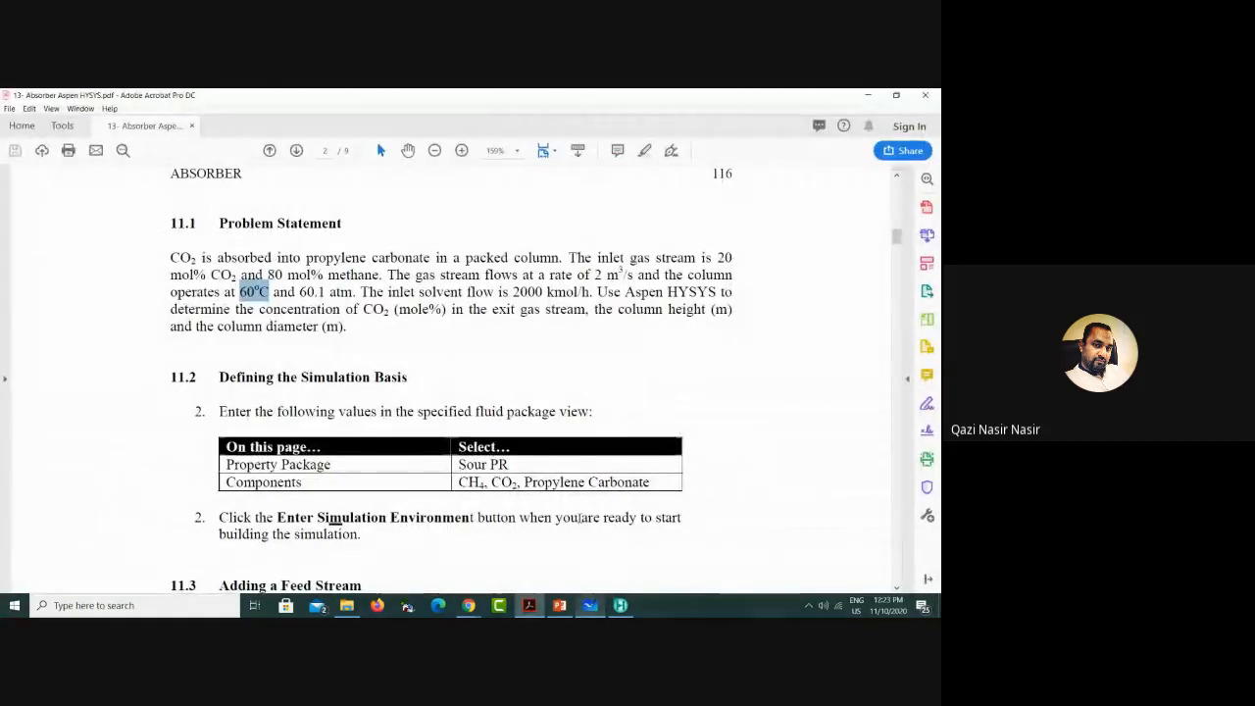
click(588, 602)
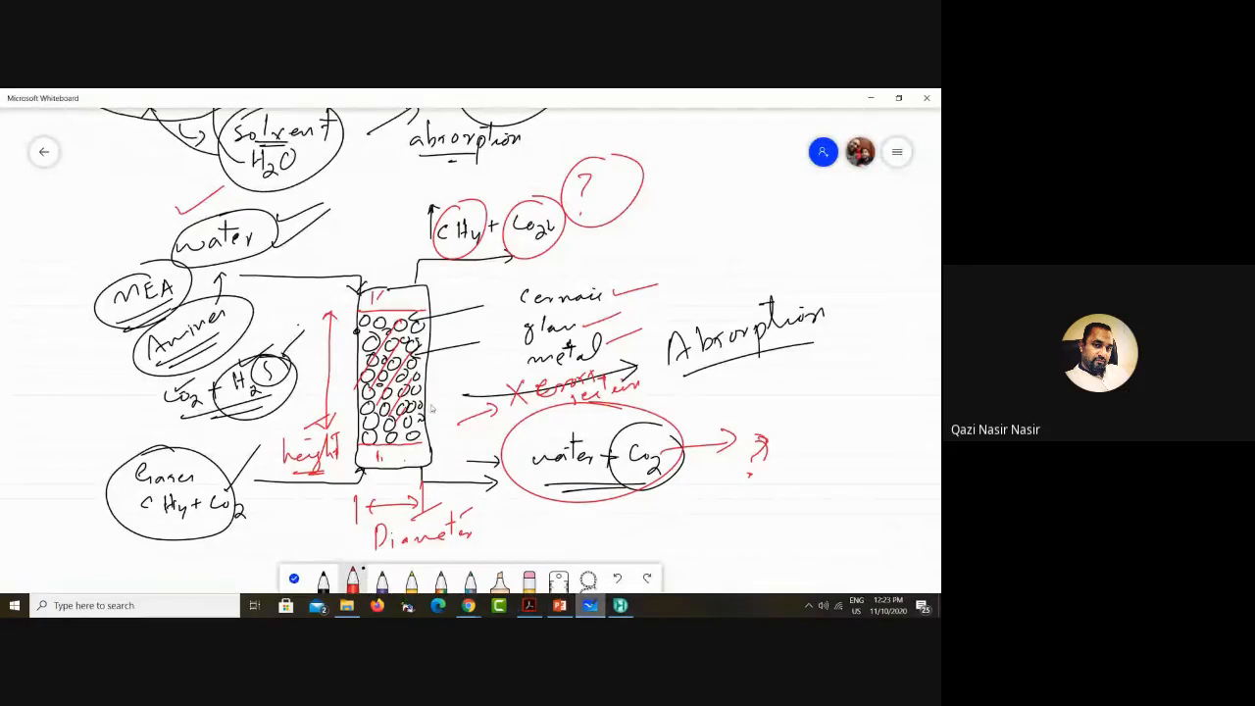
click(588, 604)
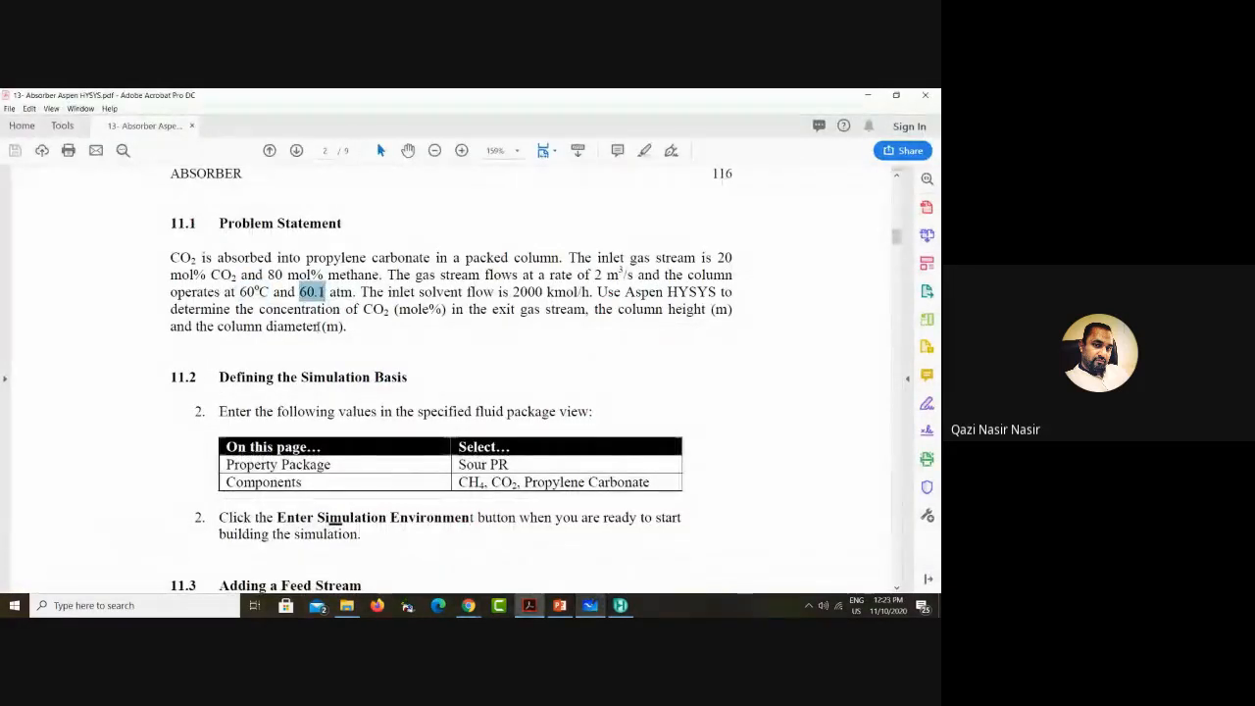
drag(240, 292, 269, 292)
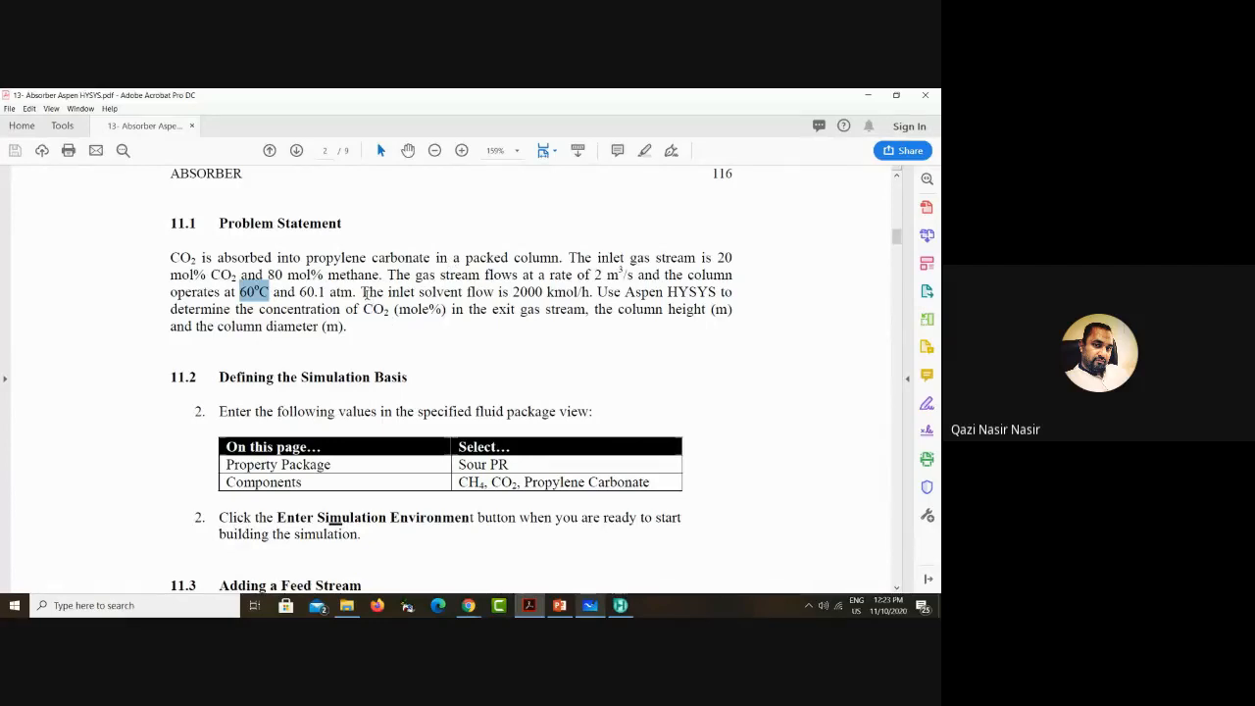
drag(361, 292, 575, 294)
Step: Switch to Microsoft Whiteboard and add red ticks beside the water inlet and the feed gas inlet of the column
click(589, 605)
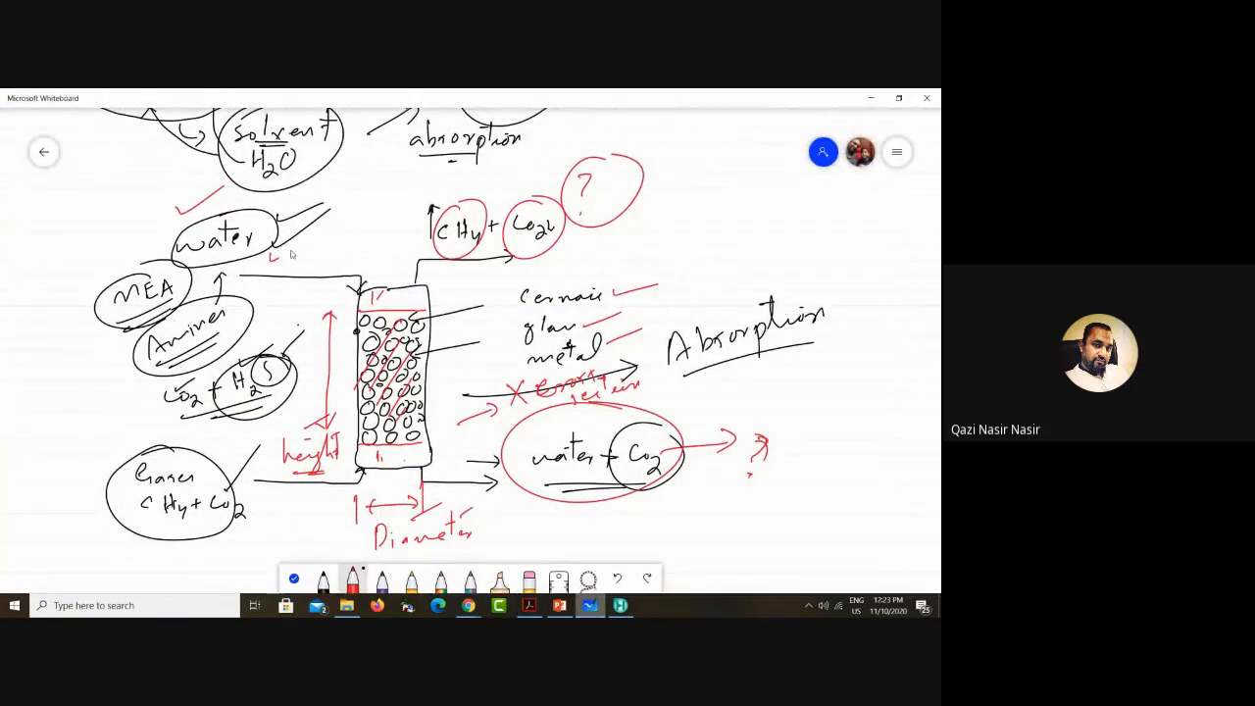
drag(276, 260, 338, 216)
drag(266, 504, 341, 457)
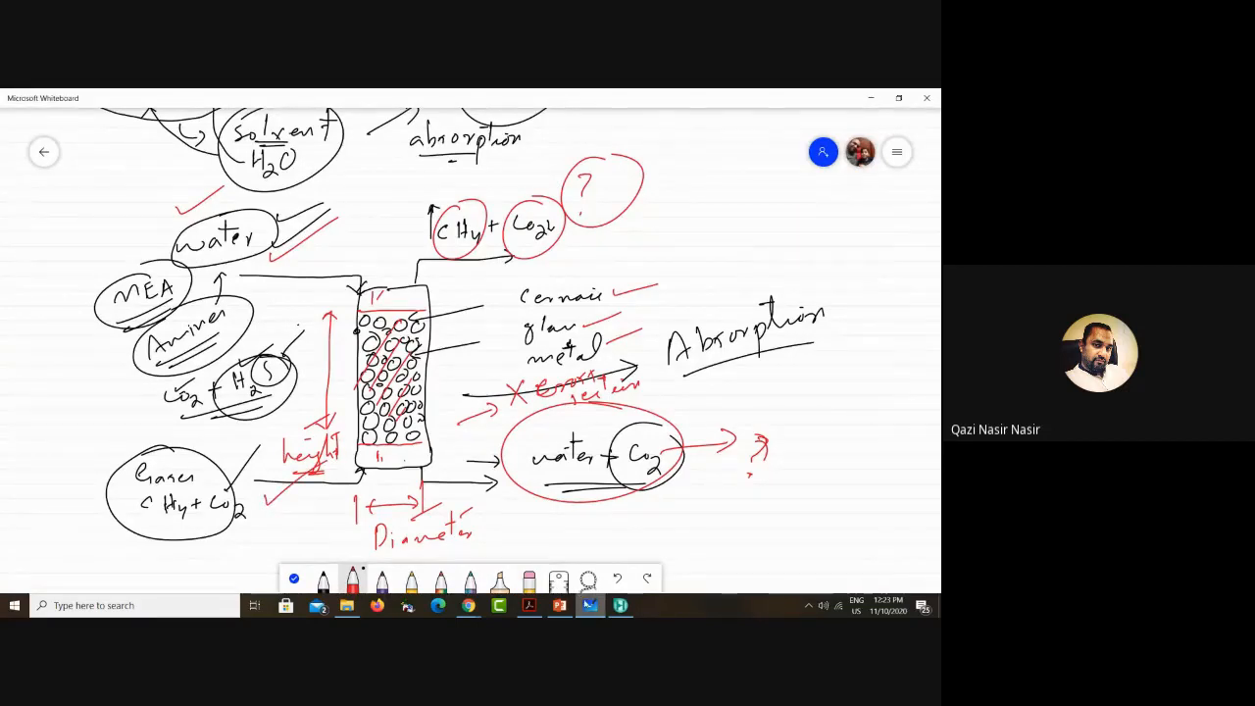
Step: Switch to the Absorber PDF in Adobe Acrobat and compare the inlet solvent flow with the gas stream's flow rate
click(530, 605)
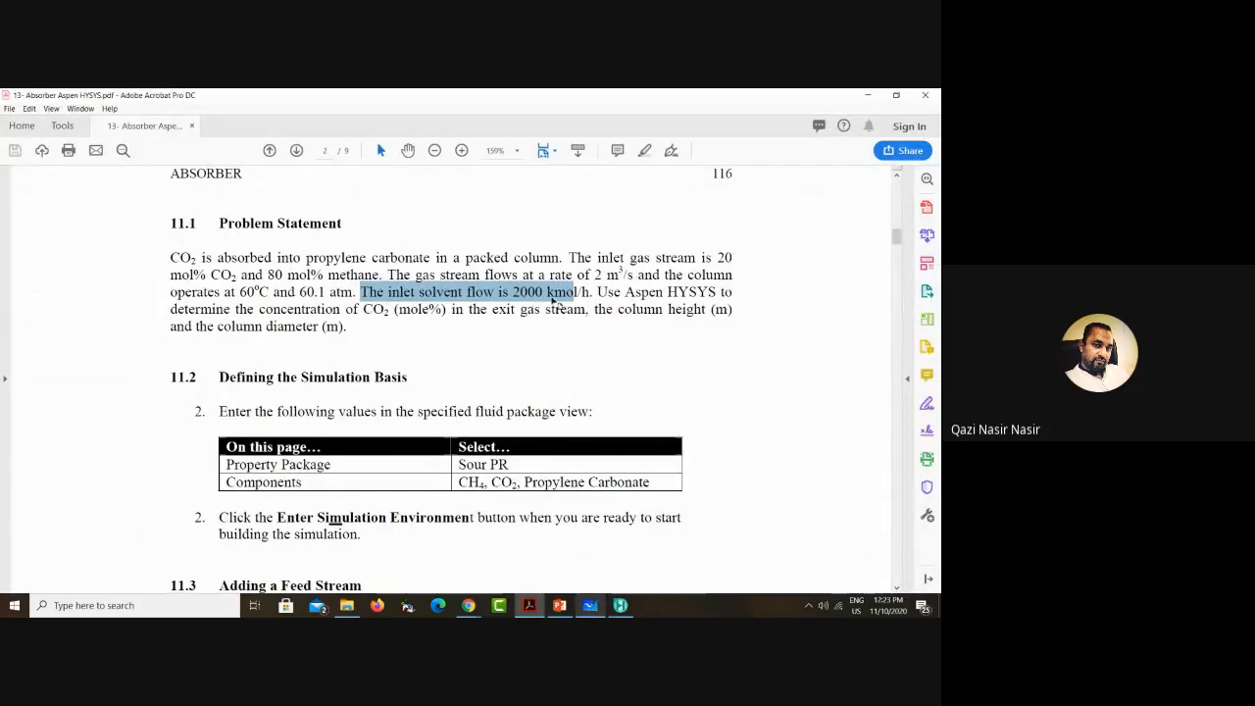
click(513, 291)
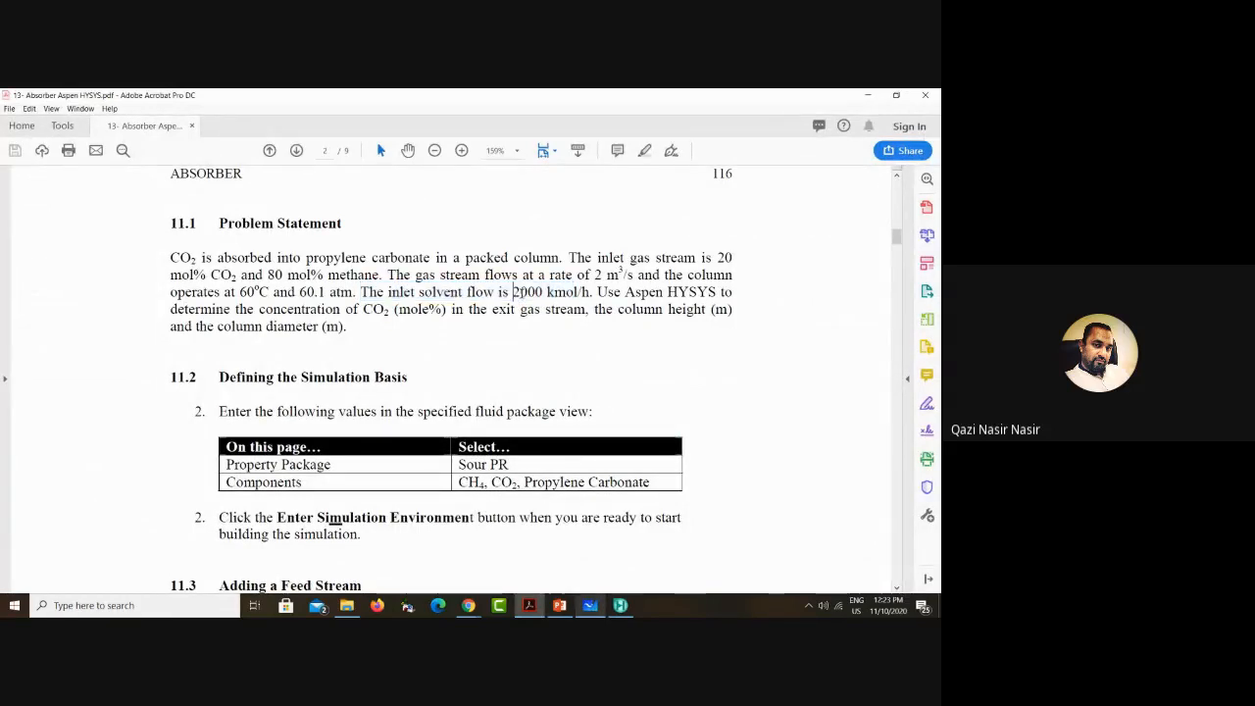
drag(582, 292, 634, 275)
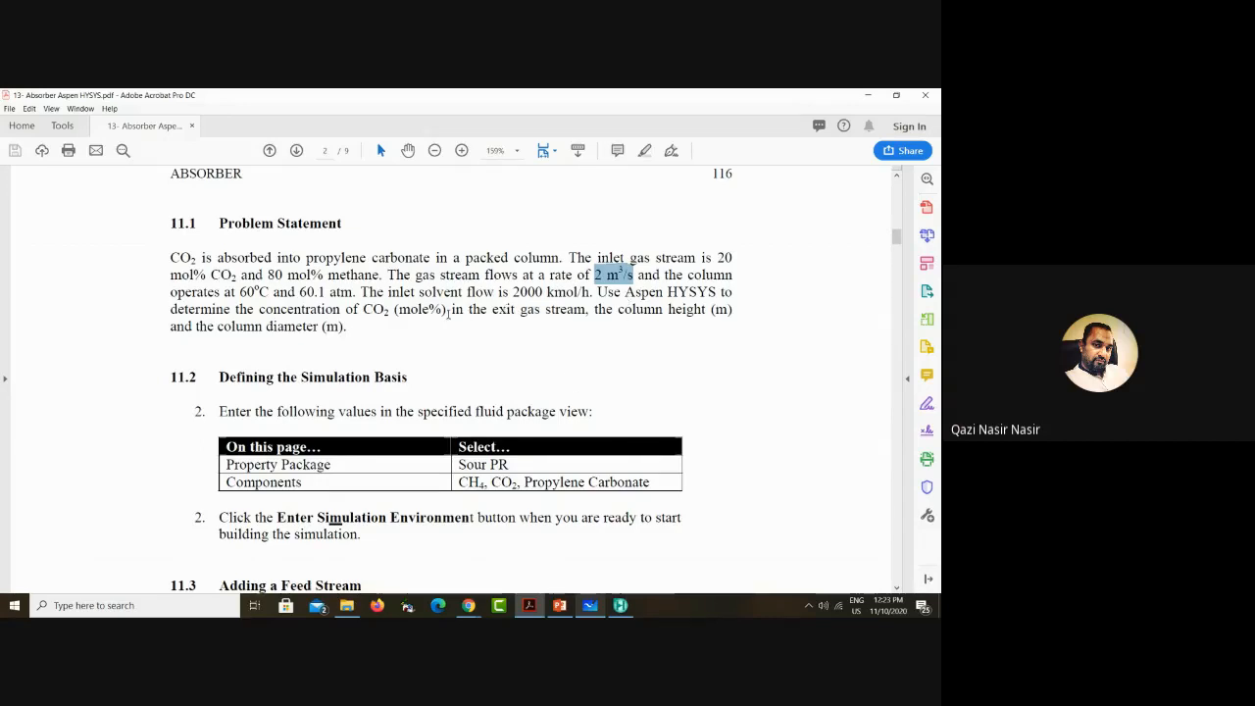
Step: Examine the required exit gas CO2 concentration, then switch to Microsoft Whiteboard and mark the outlet CO2 with a red line and question mark
drag(259, 308, 585, 310)
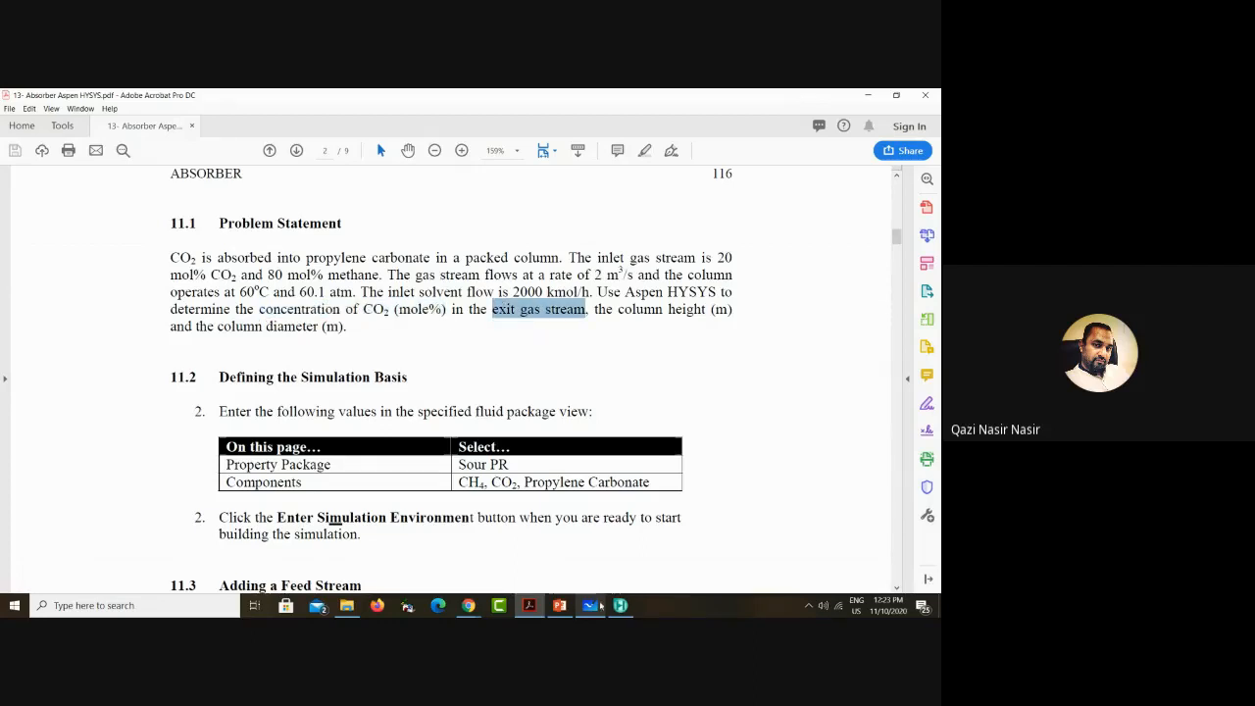
click(589, 607)
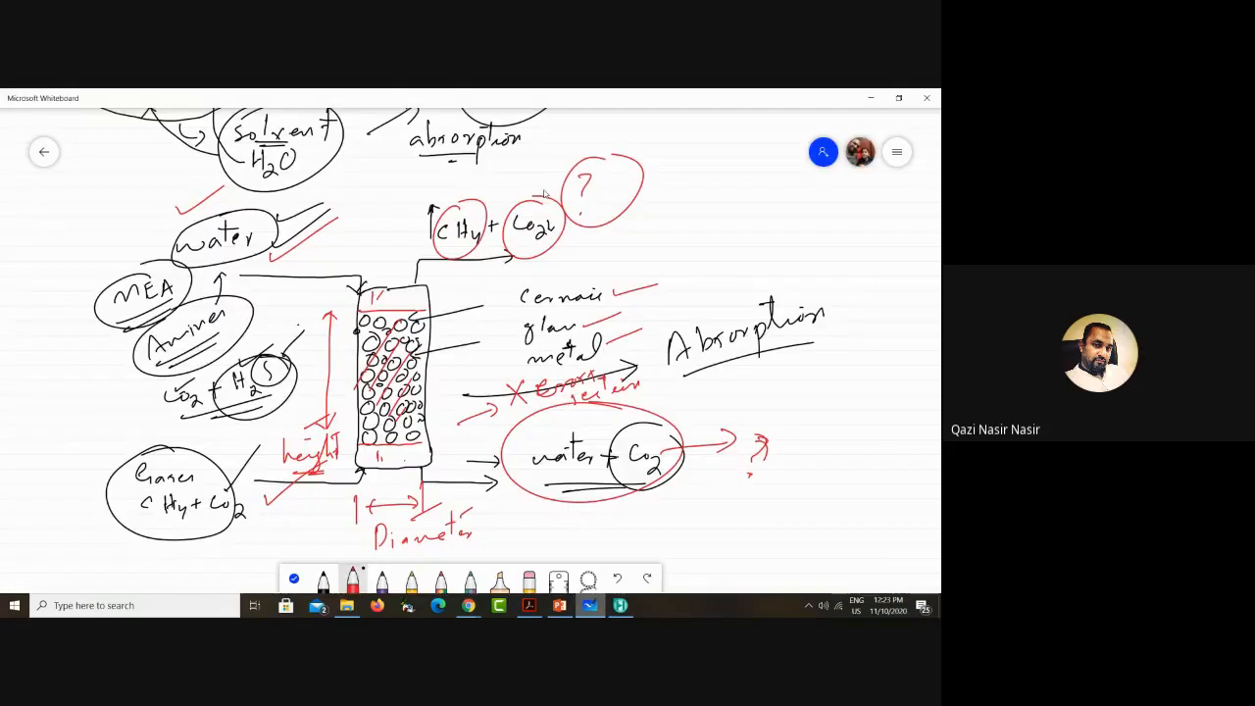
drag(534, 206, 656, 191)
click(656, 199)
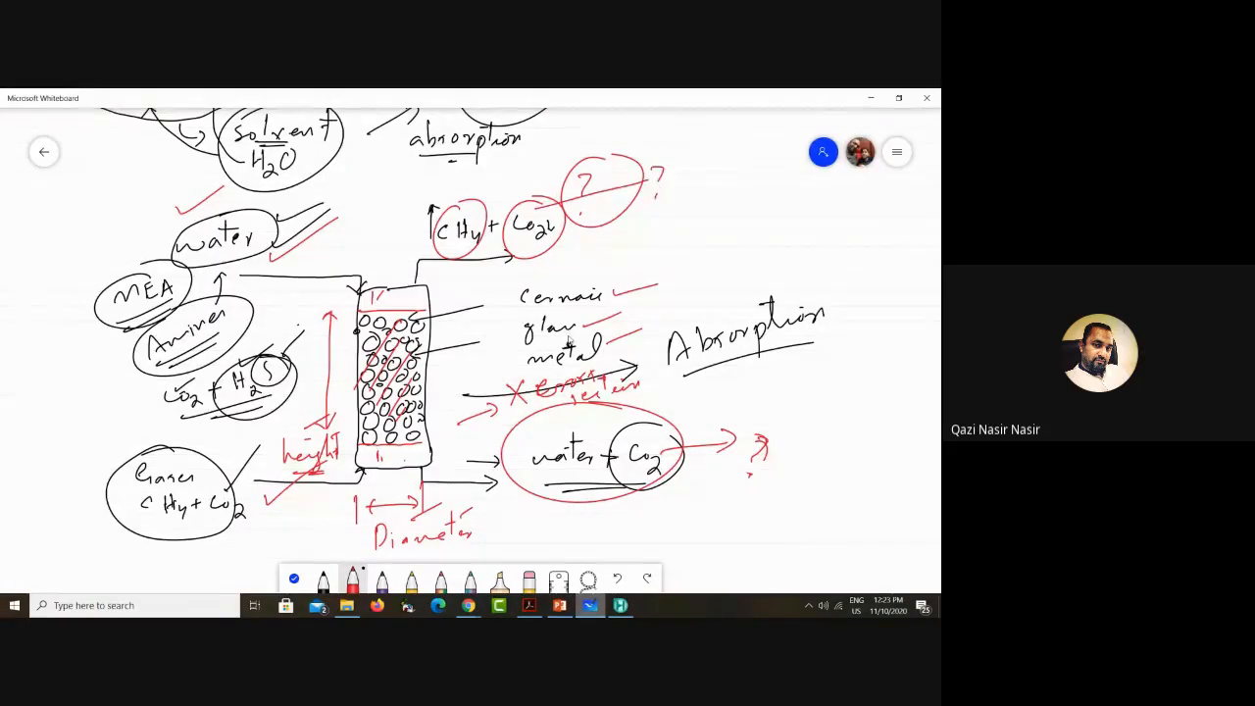
Step: Return to the Absorber PDF in Adobe Acrobat and examine the required column height and column diameter in the problem statement
click(870, 98)
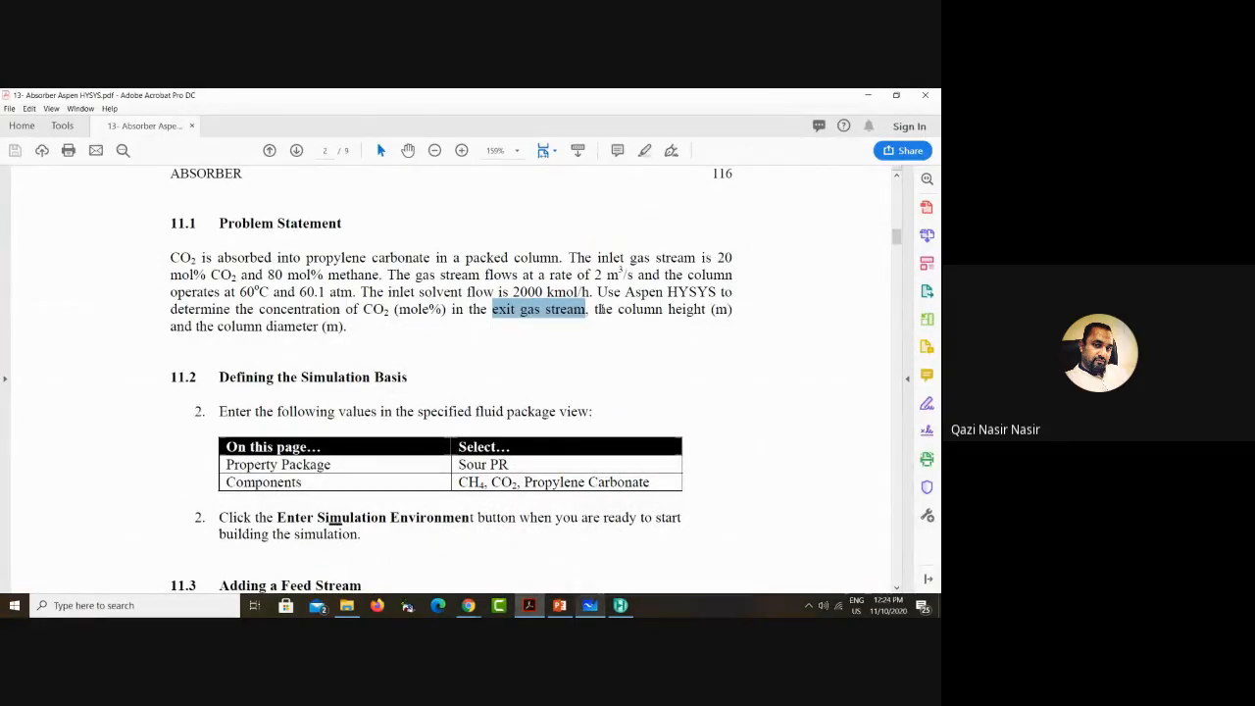
drag(594, 310, 732, 311)
drag(218, 325, 348, 327)
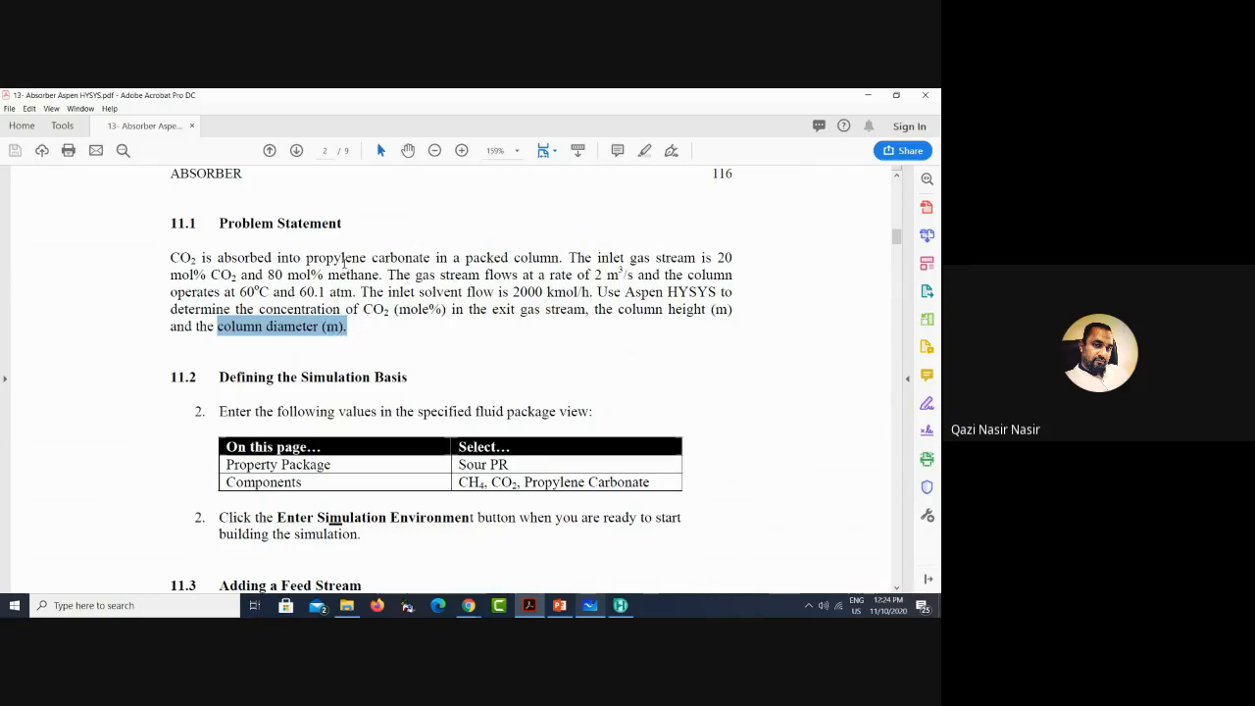
drag(172, 258, 351, 330)
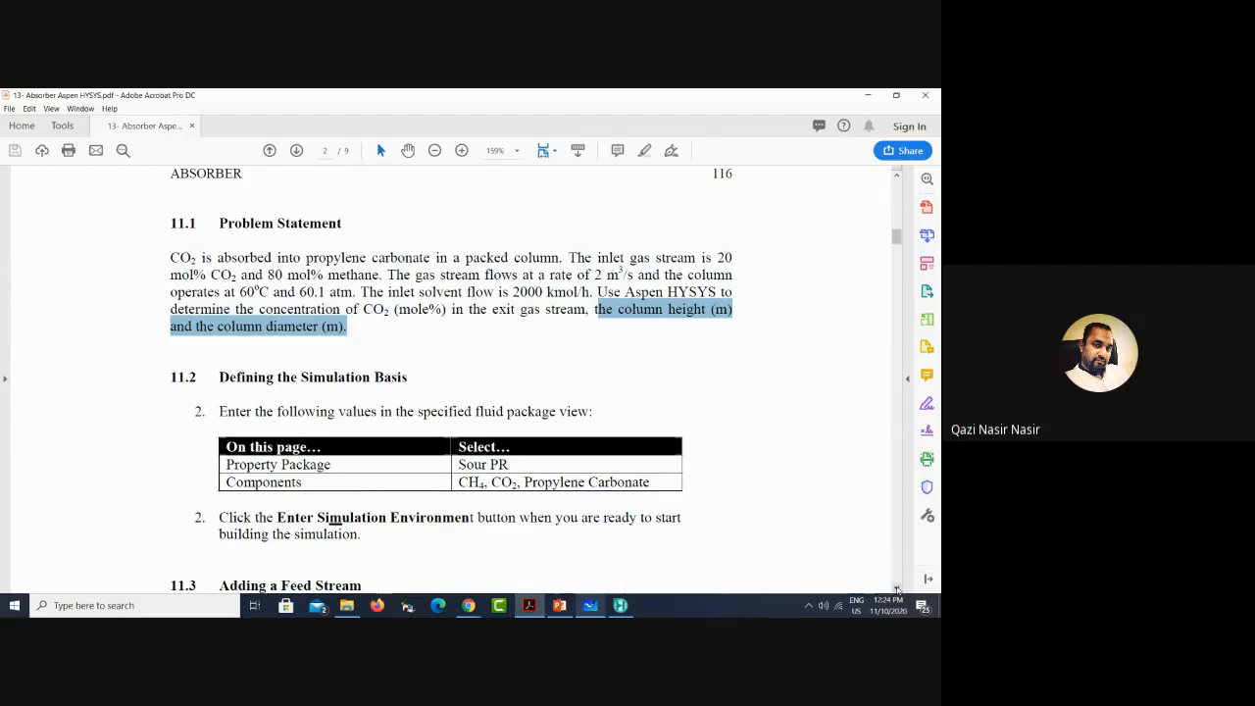
Step: Examine the Sour PR property package entry in section 11.2, Defining the Simulation Basis
scroll(895, 587, down, 3)
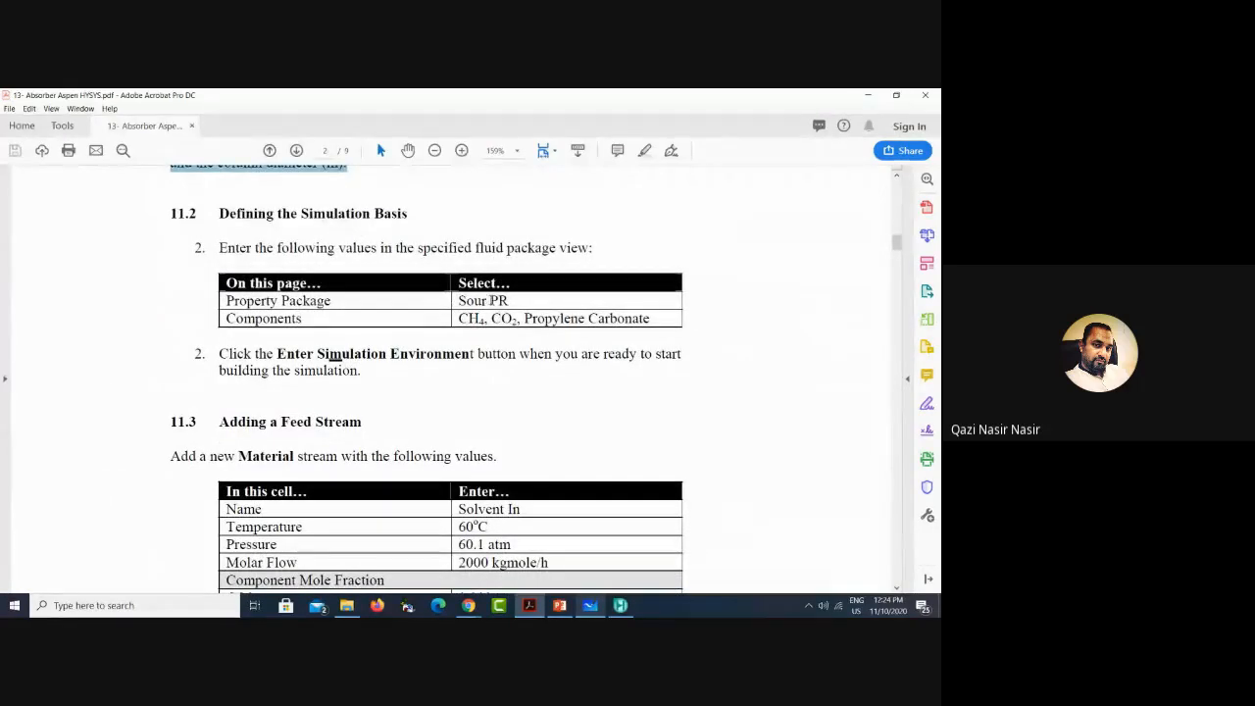
click(490, 301)
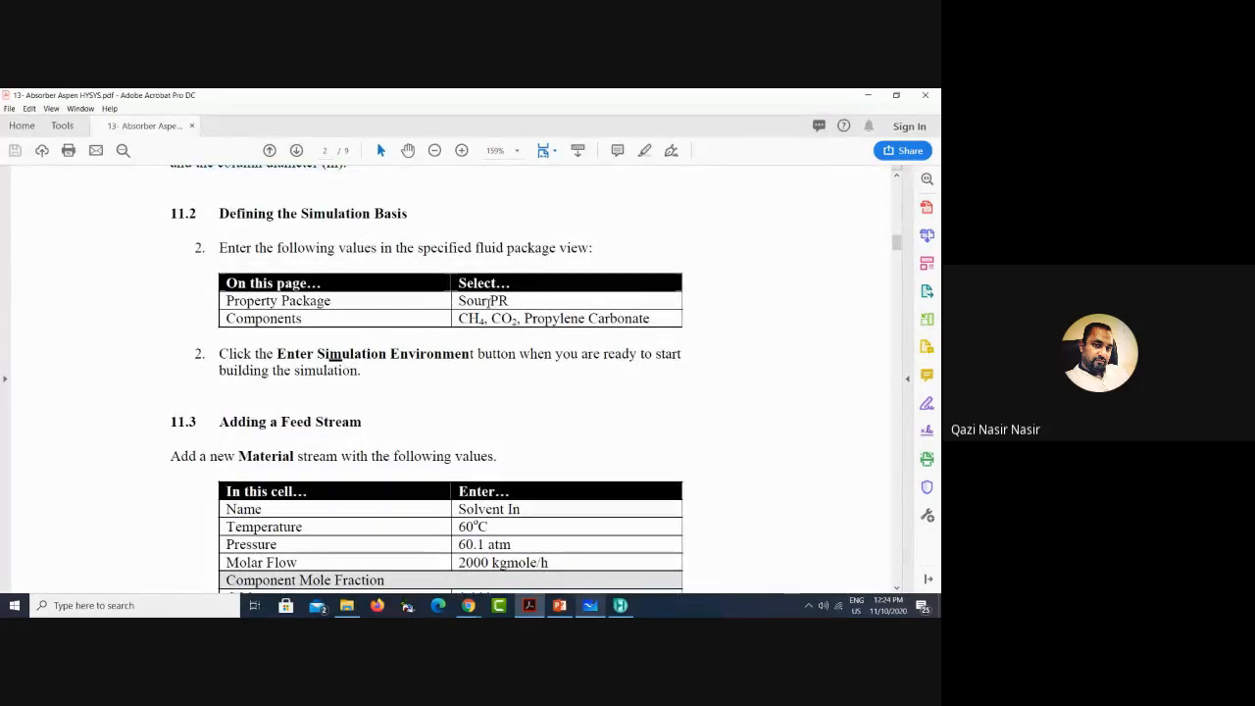
mouse_move(490, 301)
mouse_down()
mouse_move(508, 301)
mouse_move(489, 301)
mouse_up()
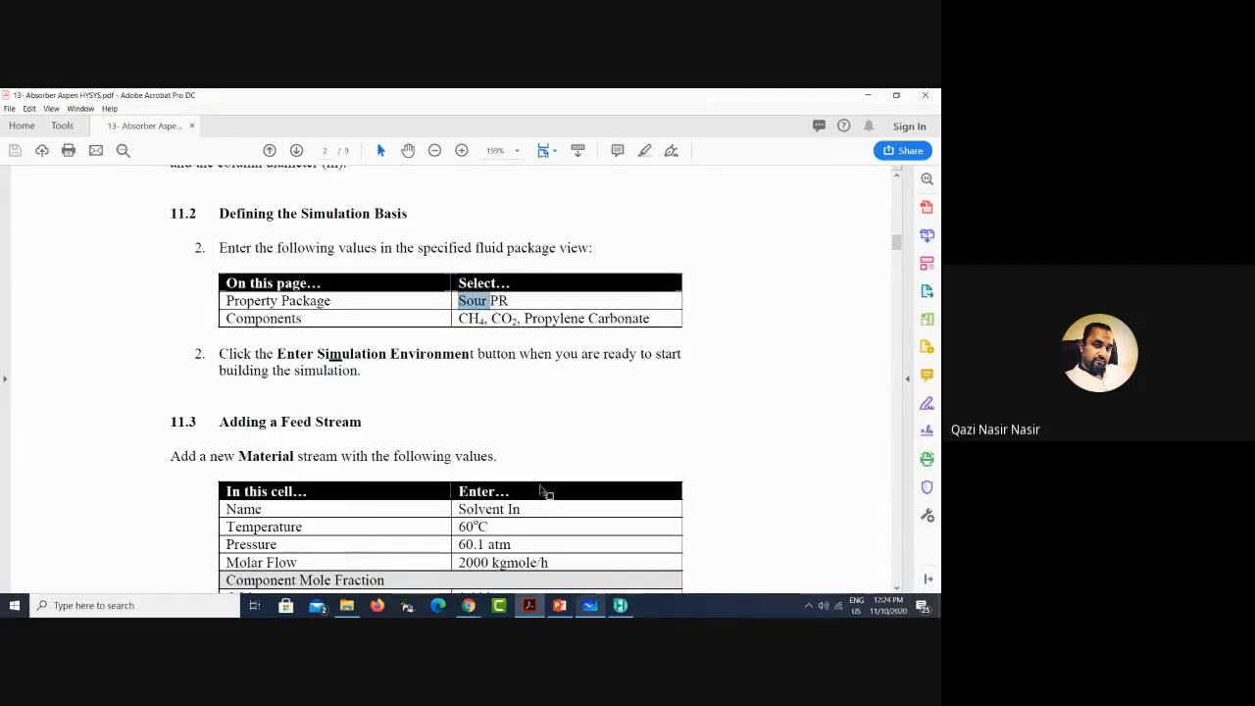
Step: Switch to Microsoft Whiteboard and write "Sour" with "H2S + CO2" beneath it in red beside the column sketch, underlining and circling "Sour"
click(619, 605)
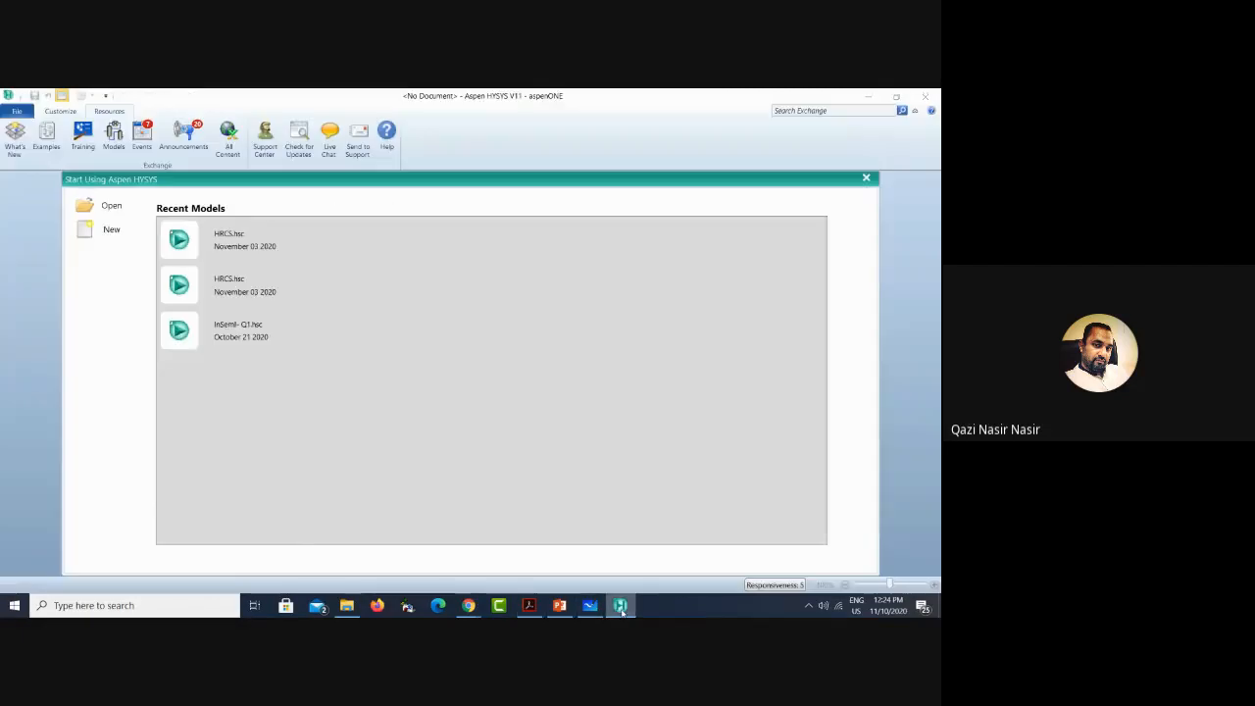
click(620, 607)
click(590, 606)
mouse_move(692, 208)
mouse_down()
mouse_move(684, 227)
mouse_move(730, 216)
mouse_move(701, 236)
mouse_move(735, 261)
mouse_move(777, 240)
mouse_move(811, 237)
mouse_move(822, 251)
mouse_up()
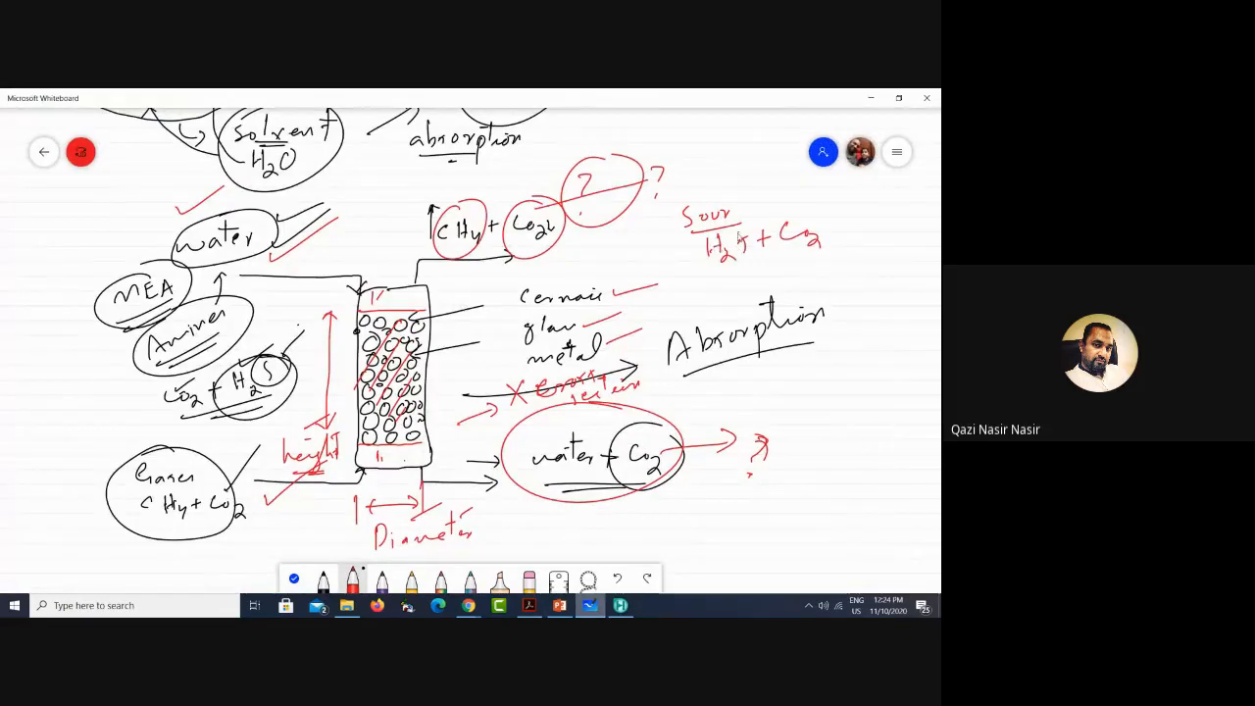
drag(737, 240, 820, 211)
drag(743, 192, 702, 187)
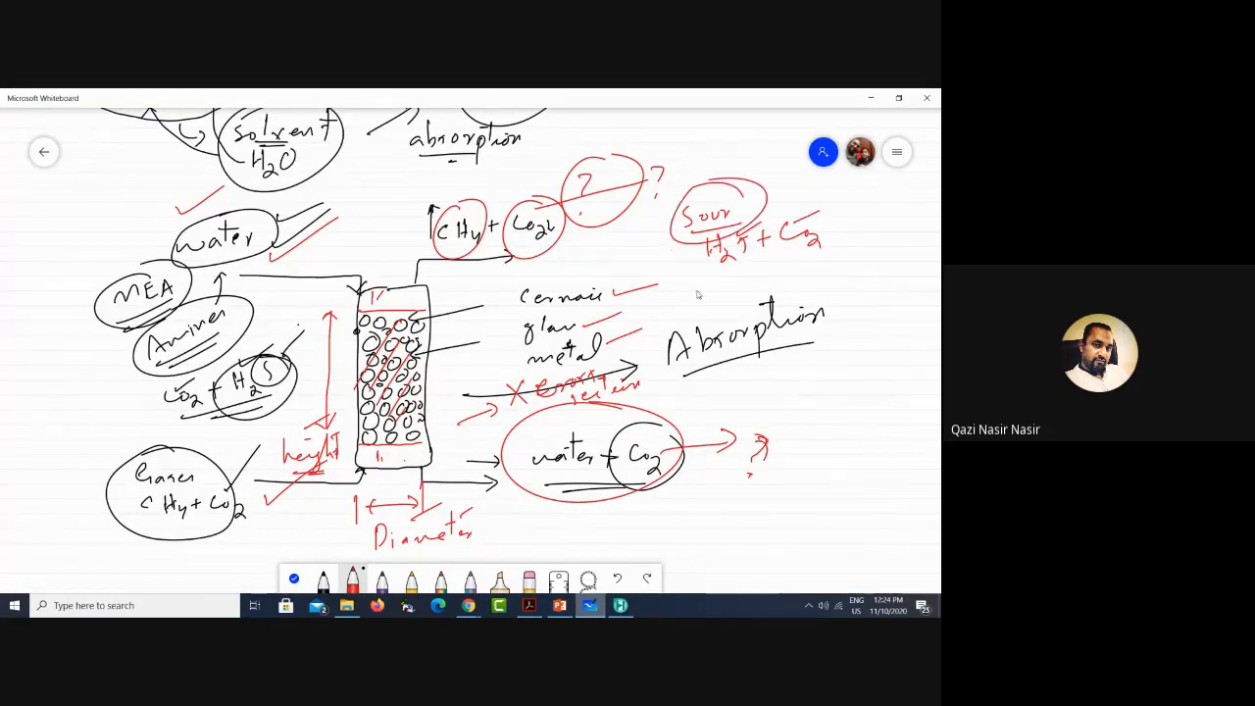
Step: Switch to the Absorber PDF and examine the component list and the Solvent In stream table, including its C3=Carbonate row
key(alt+Tab)
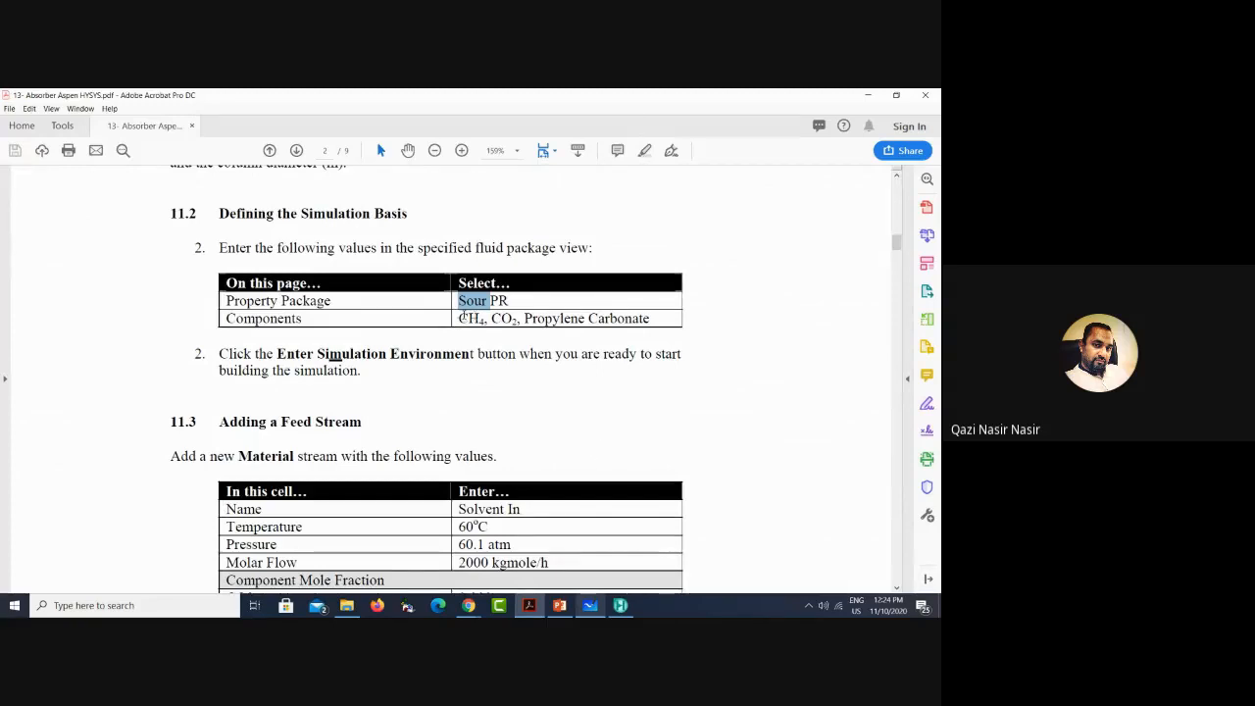
drag(460, 318, 650, 319)
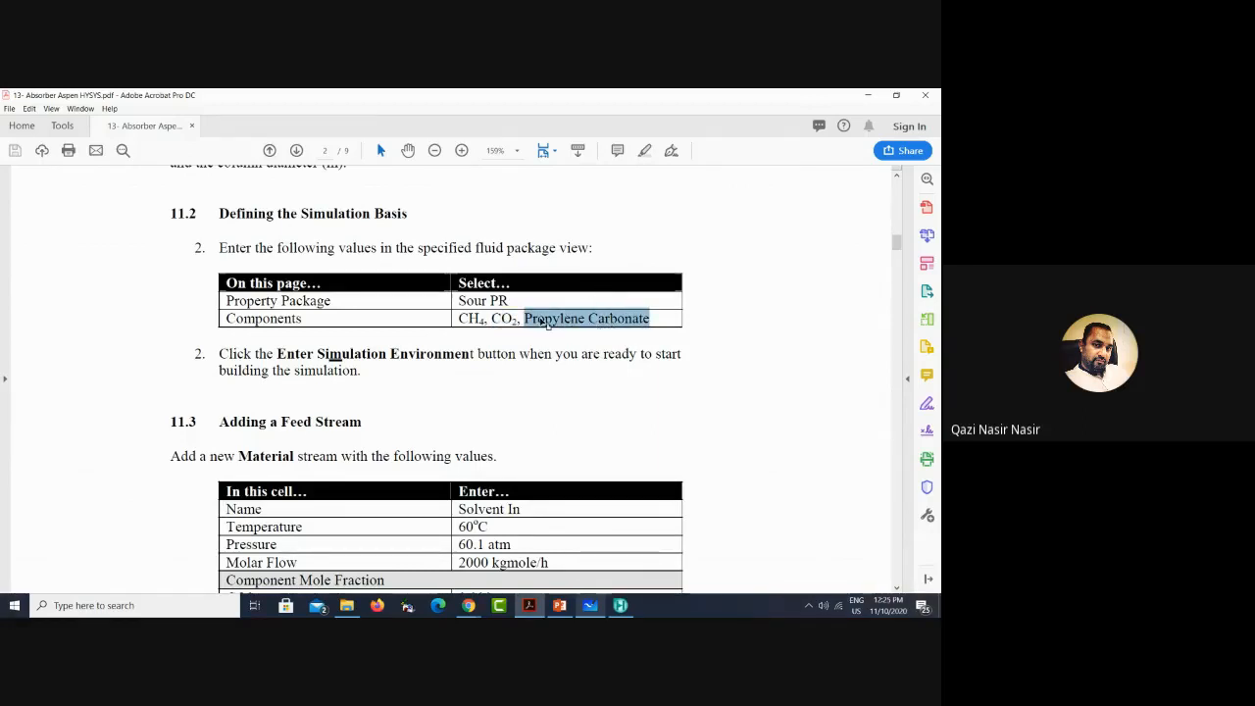
drag(523, 318, 632, 321)
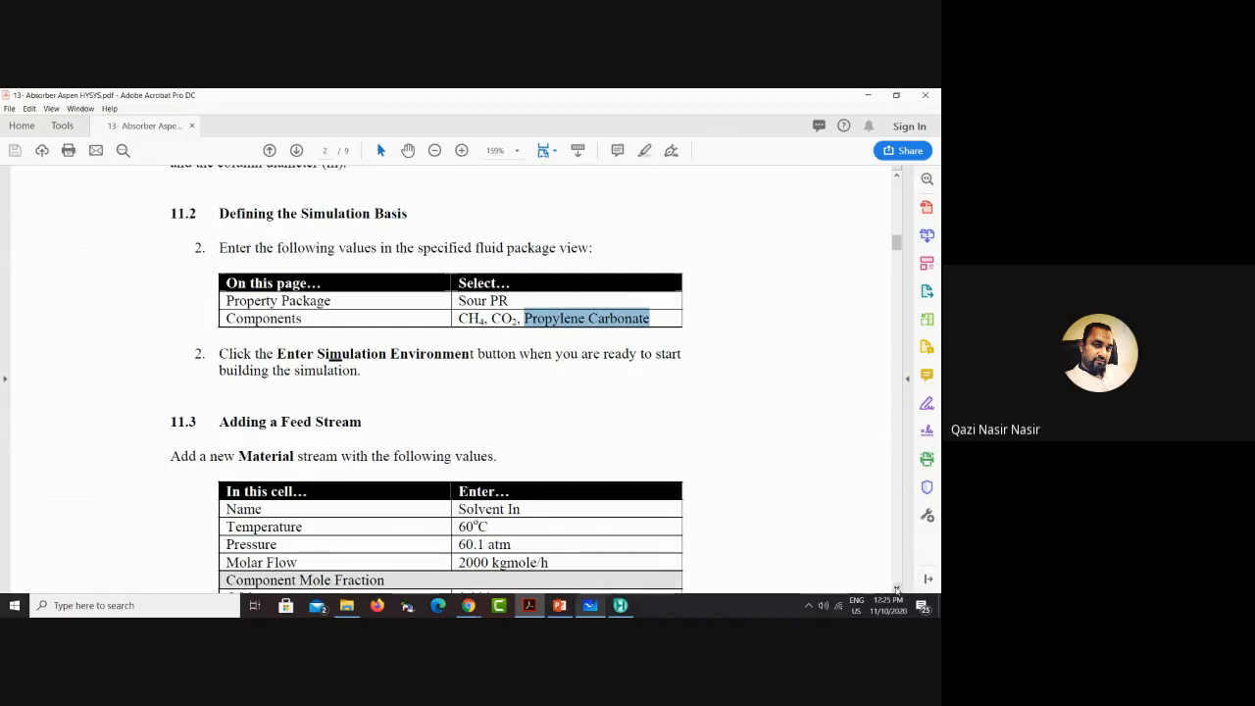
click(895, 587)
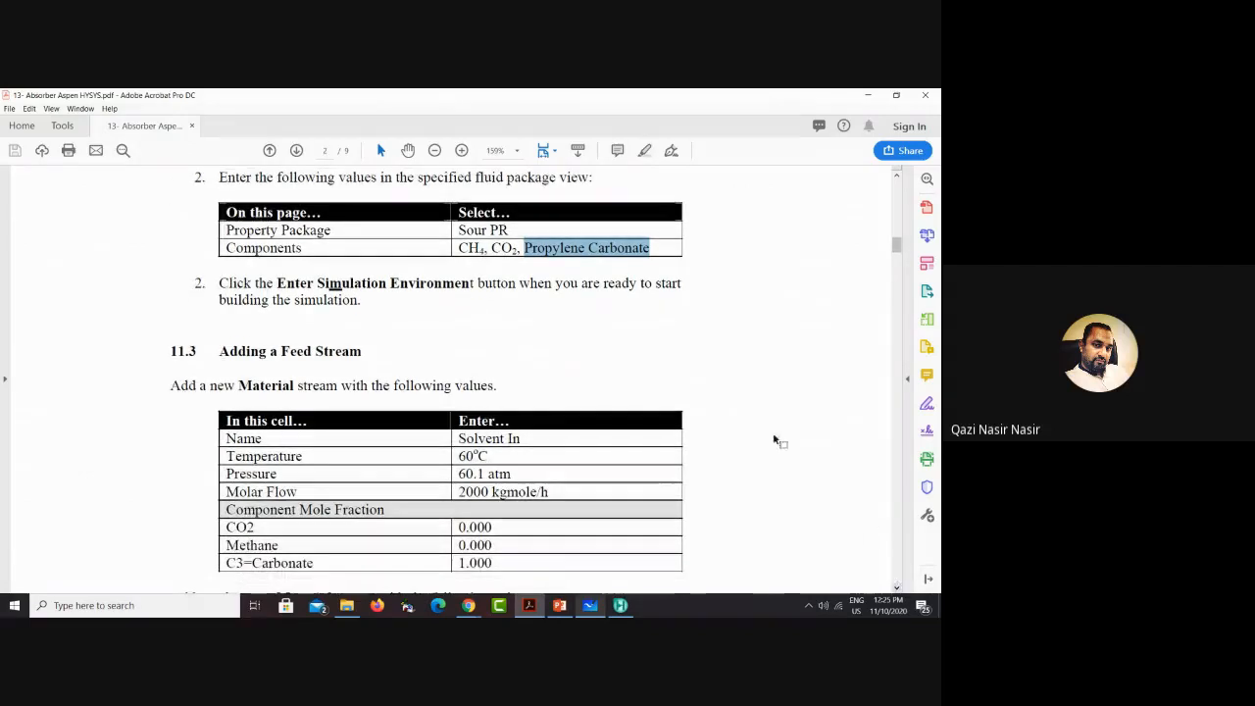
drag(446, 386, 413, 401)
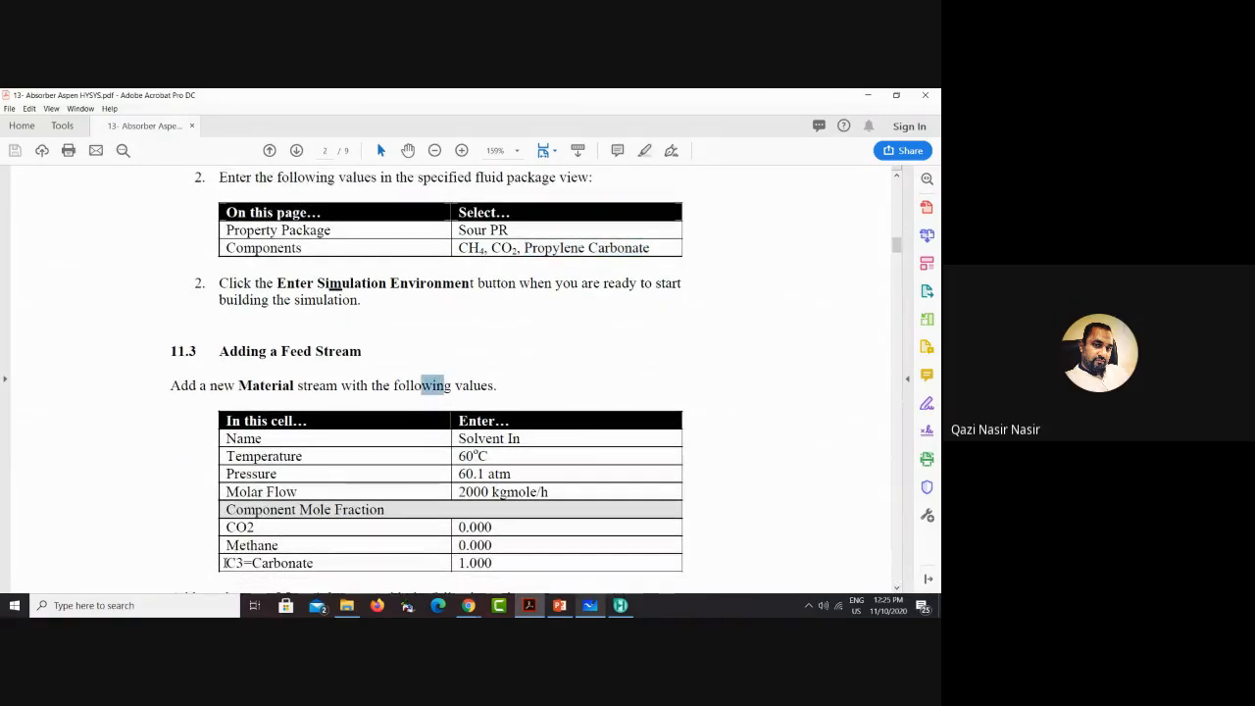
drag(225, 562, 314, 563)
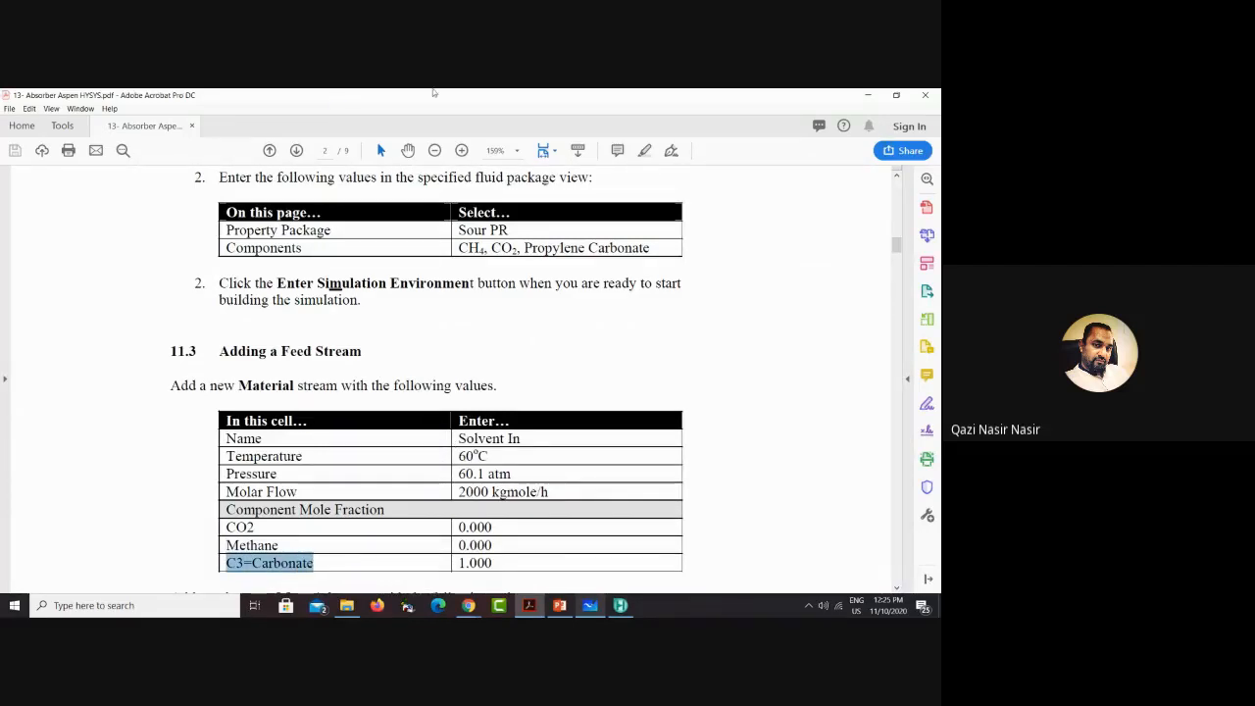
Step: Arrange the Absorber PDF and Aspen HYSYS side by side, and set the PDF zoom to 100% with the stream tables fully in view
drag(425, 97, 2, 176)
click(792, 221)
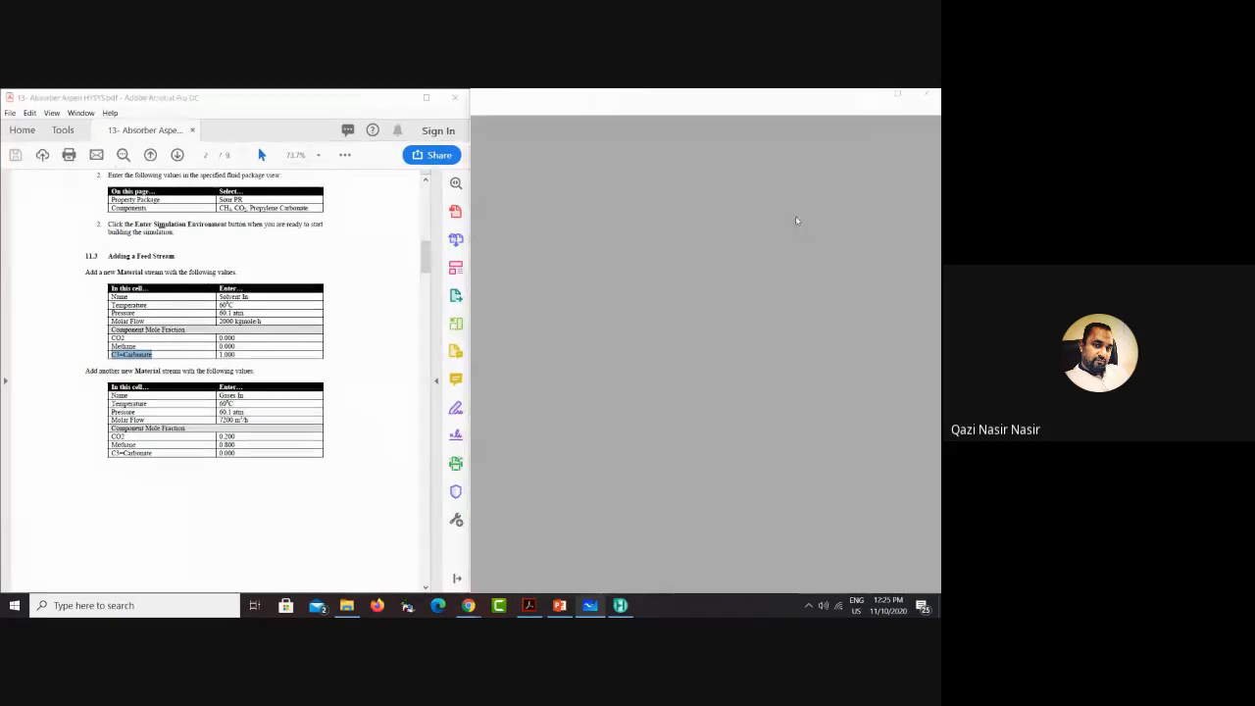
click(319, 155)
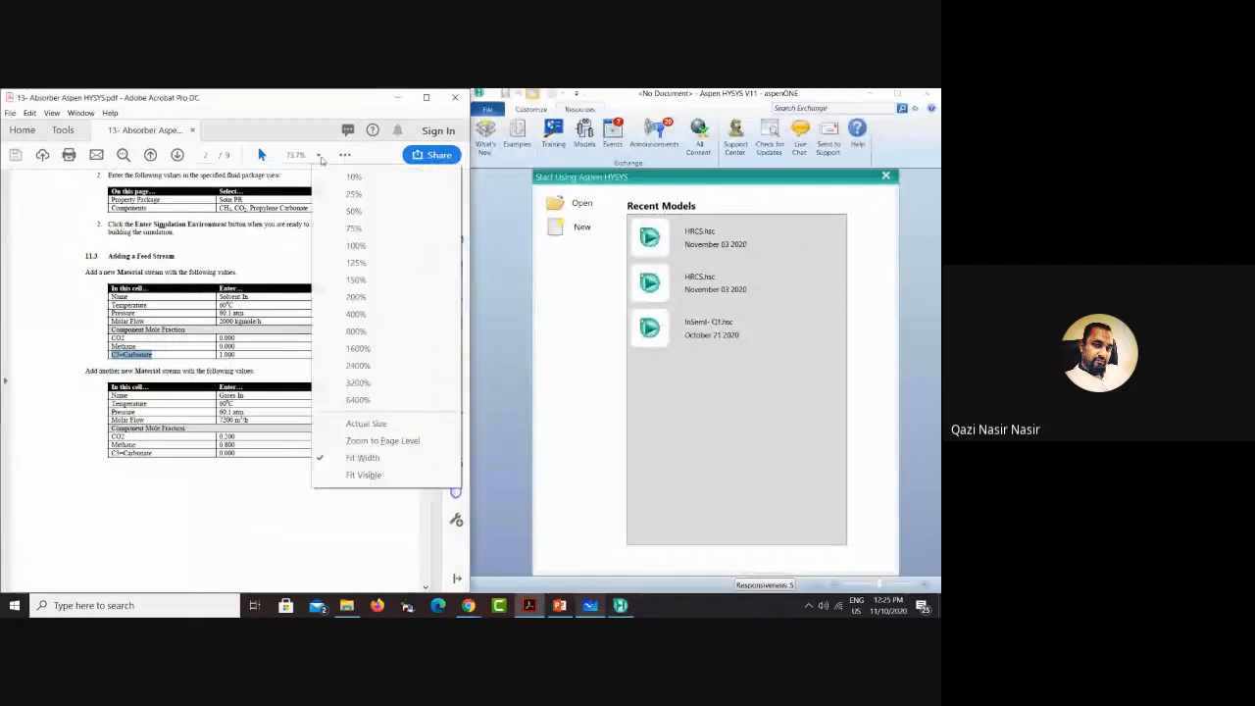
click(355, 245)
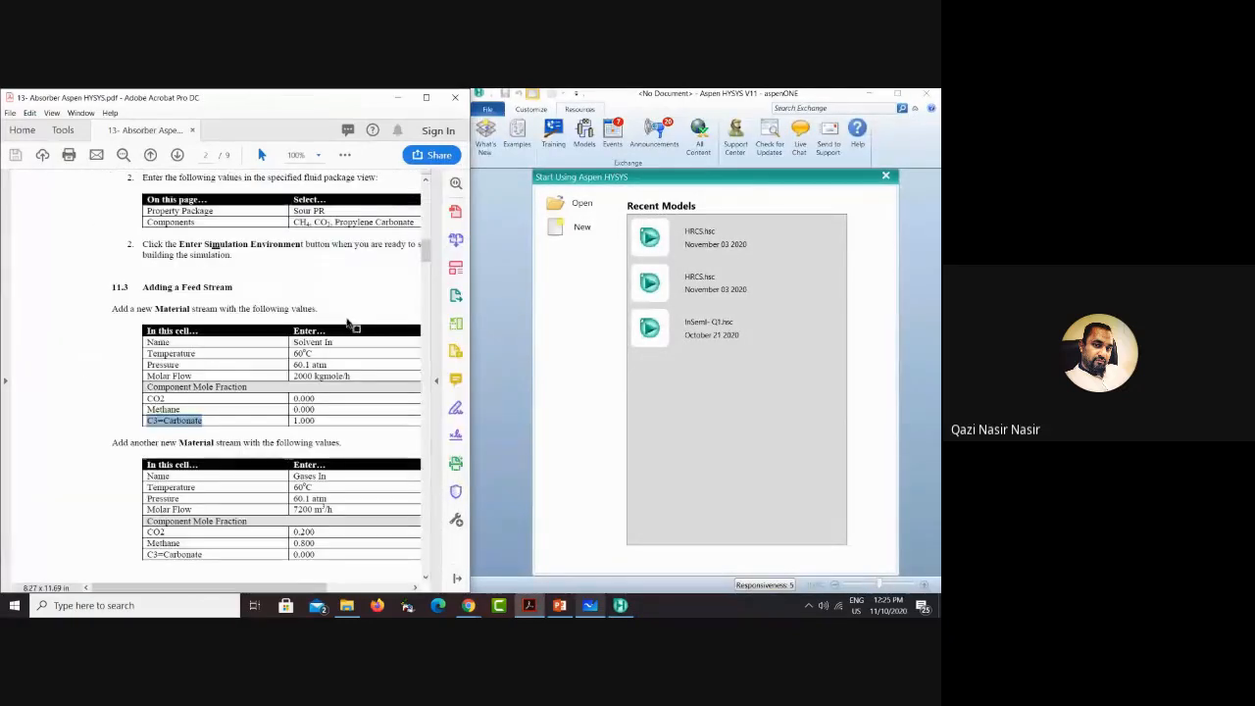
drag(231, 589, 272, 589)
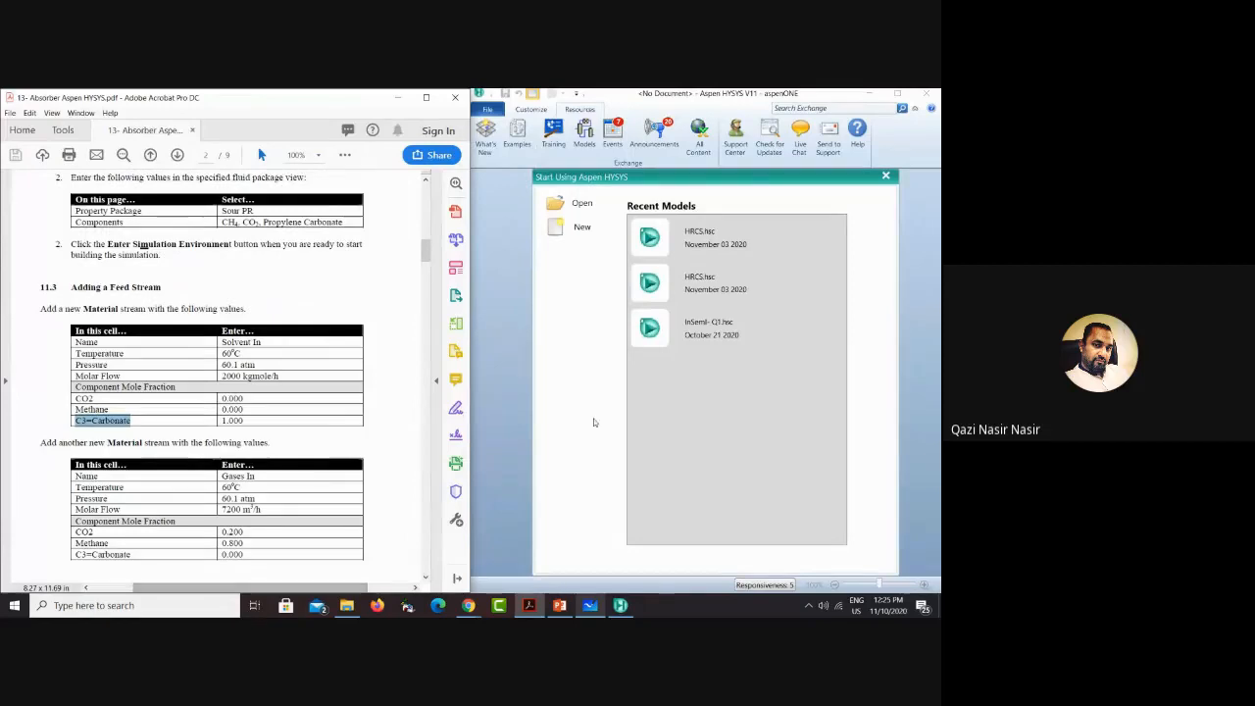
Step: Create a new case in Aspen HYSYS, add a component list and include Methane in it
click(561, 228)
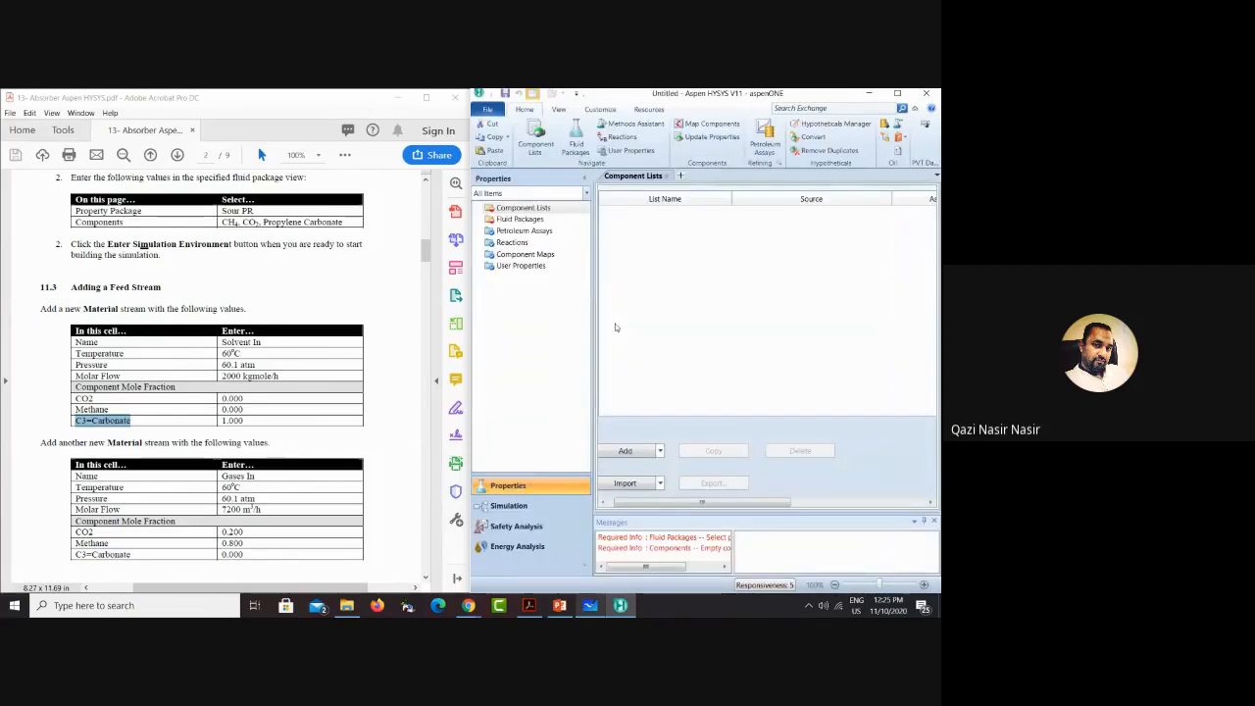
click(624, 451)
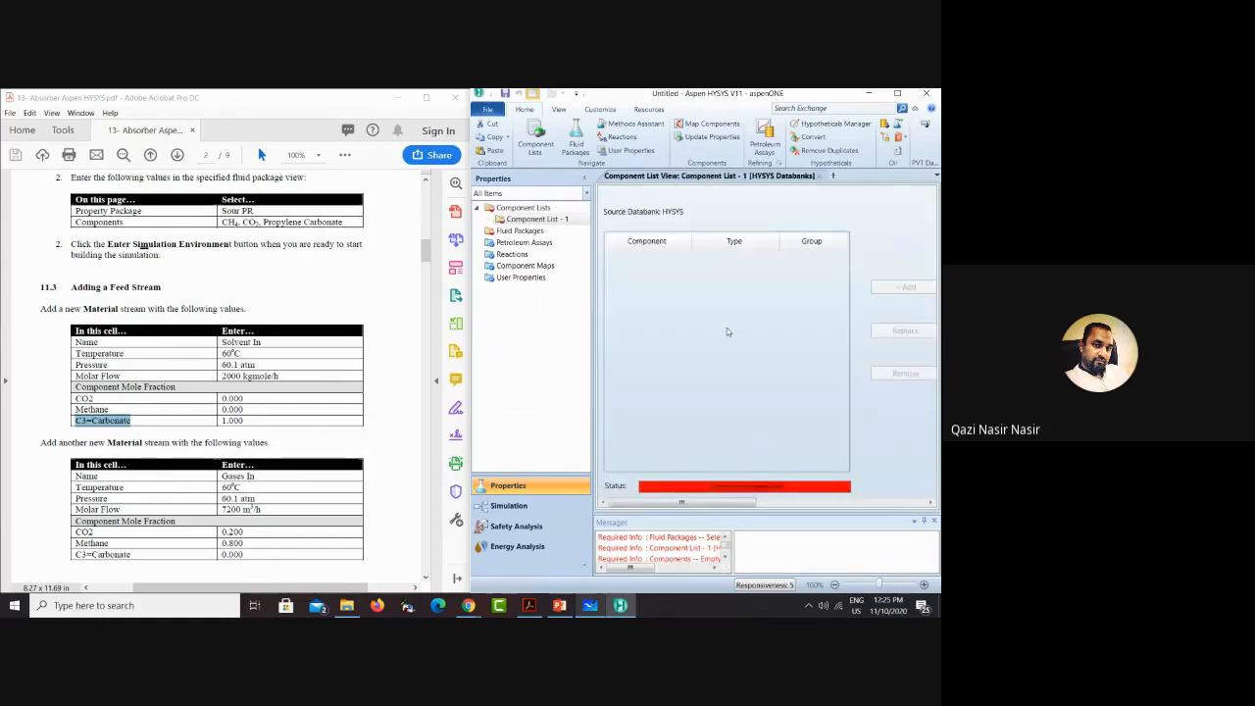
drag(716, 503, 785, 505)
click(789, 237)
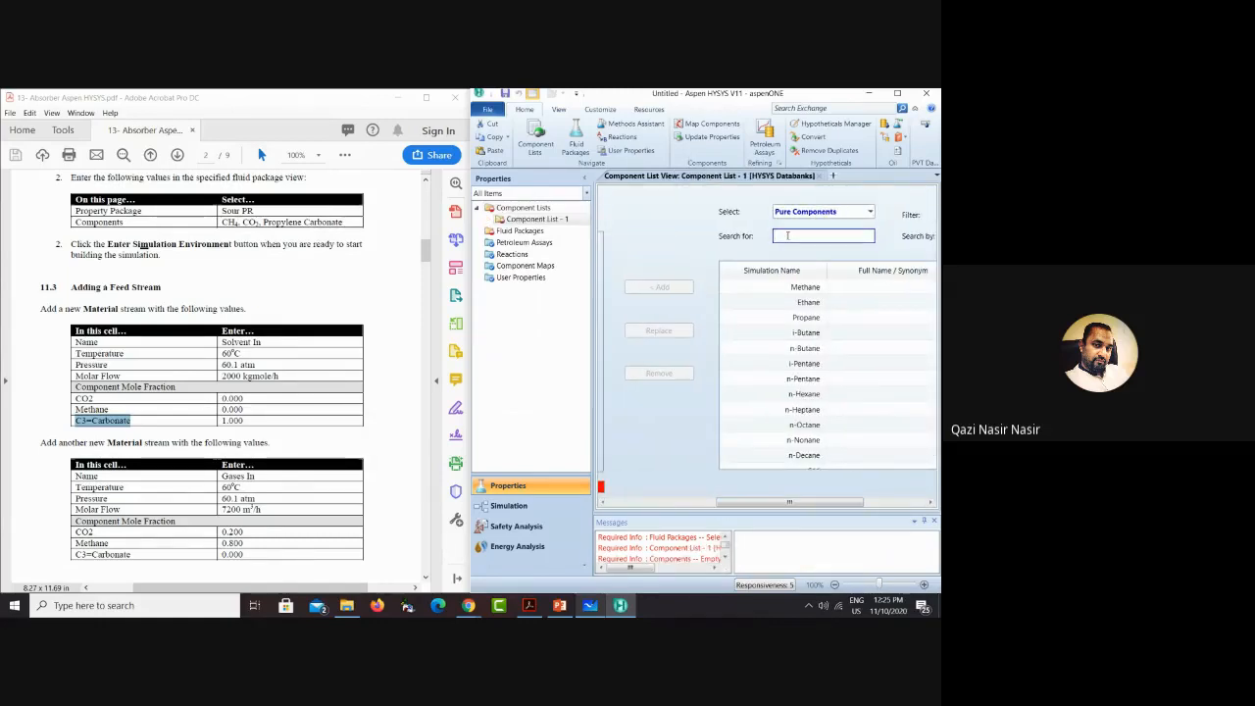
text(Methane)
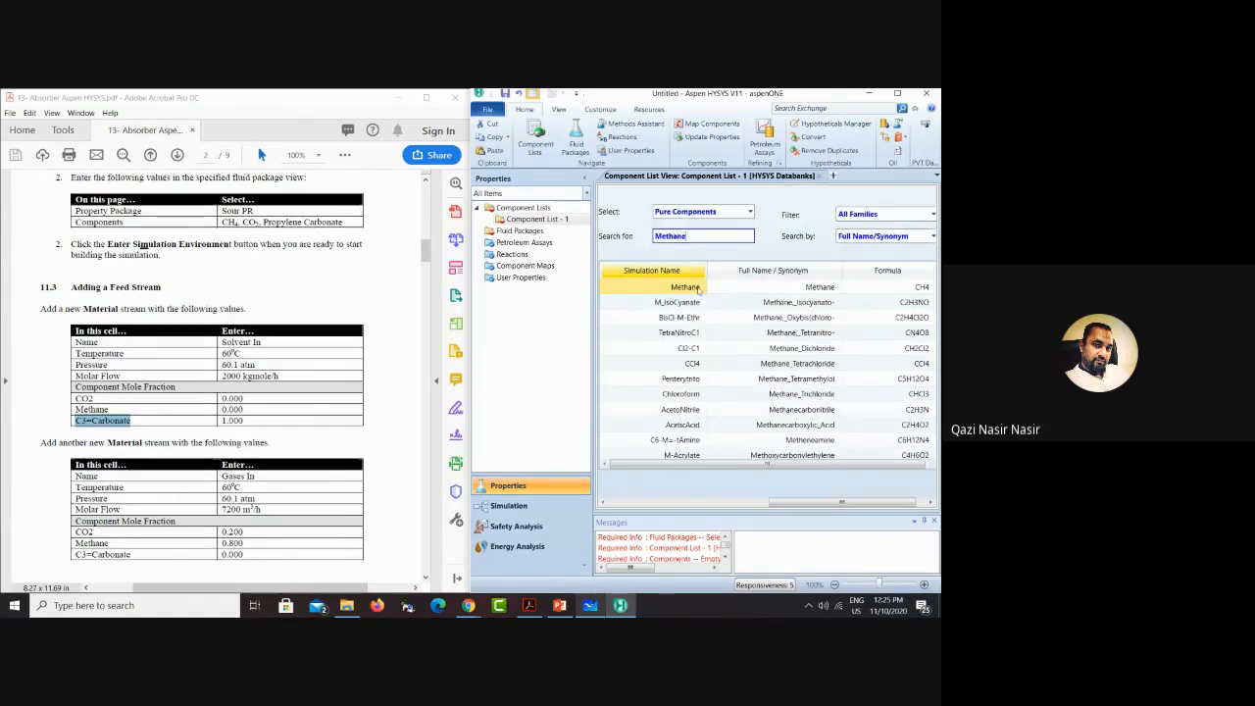
double_click(698, 288)
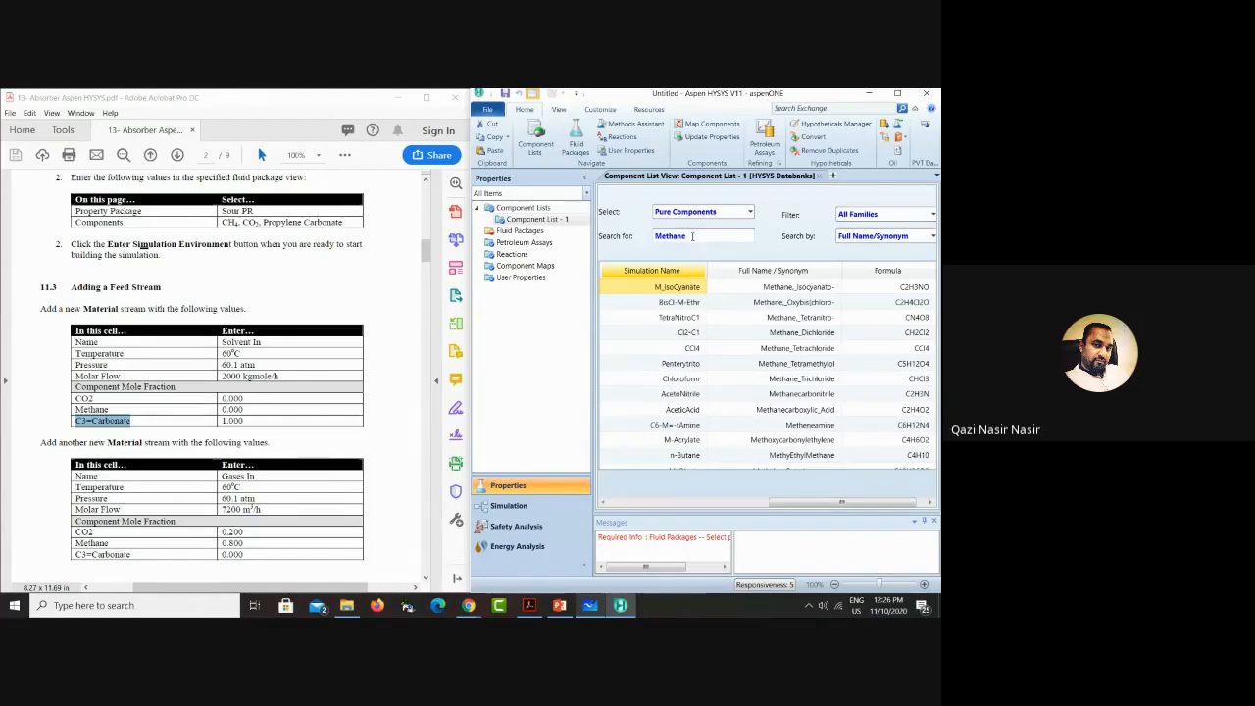
Step: Find CO2 among the pure components and add it to the component list
double_click(692, 236)
text(CO2)
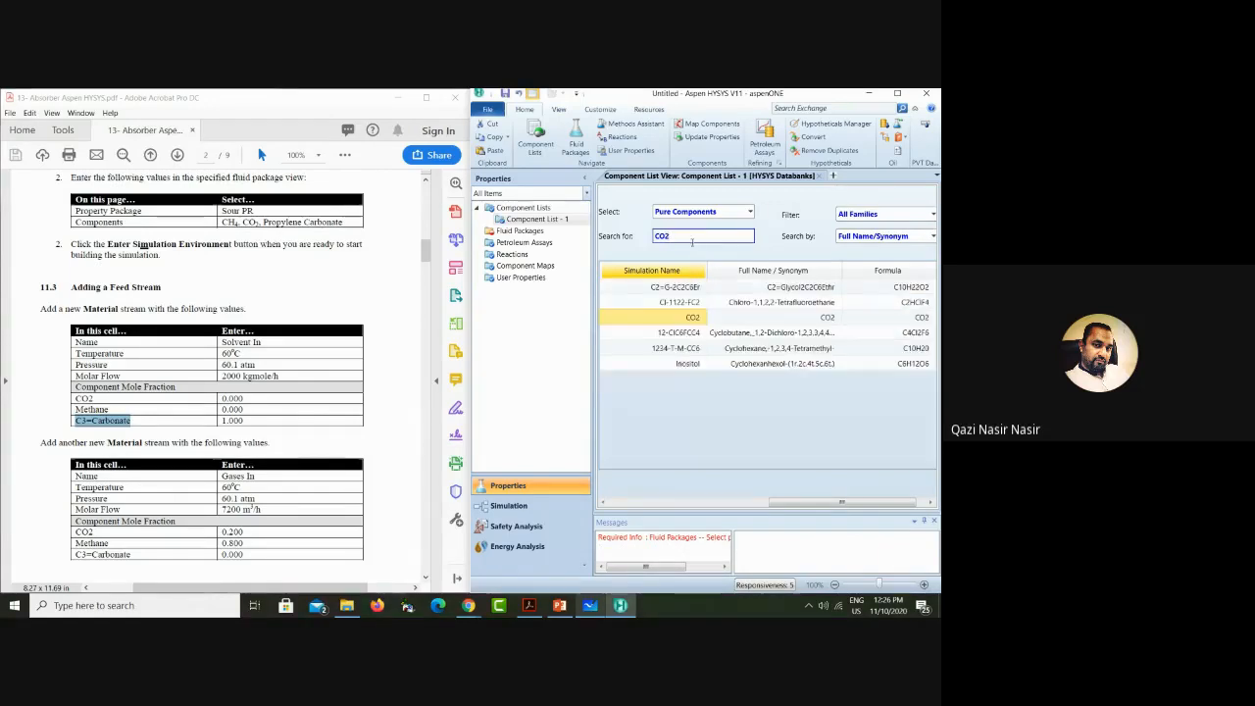
double_click(671, 318)
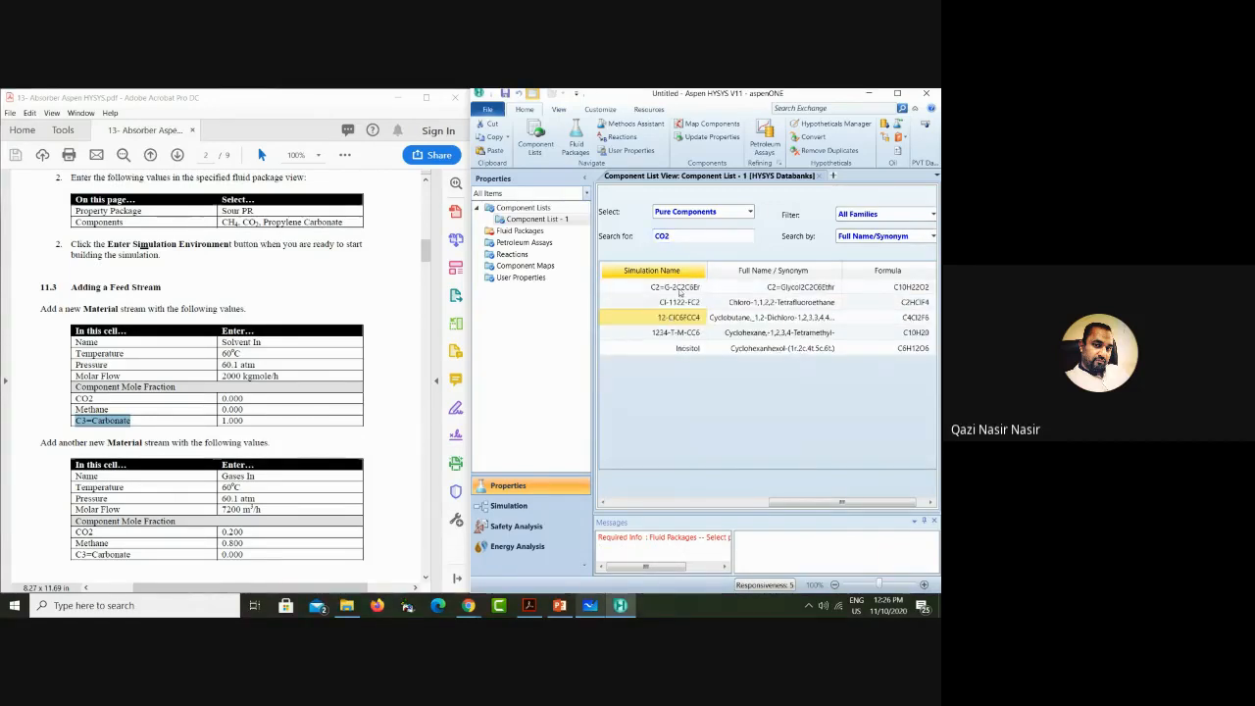
Step: Search the pure components for propylene carbonate by name, trying "Propylene Ca" and the unspaced form "PropyleneCa"
click(683, 238)
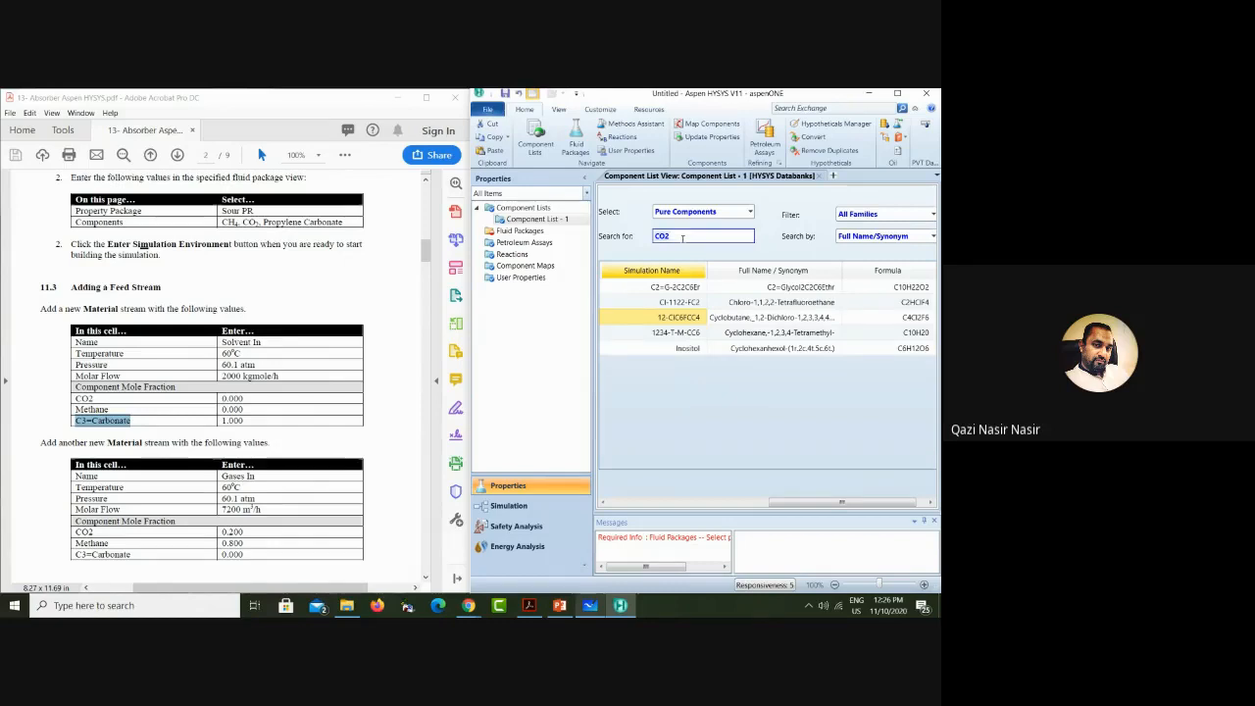
key(BackSpace)
key(BackSpace)
key(BackSpace)
text(P)
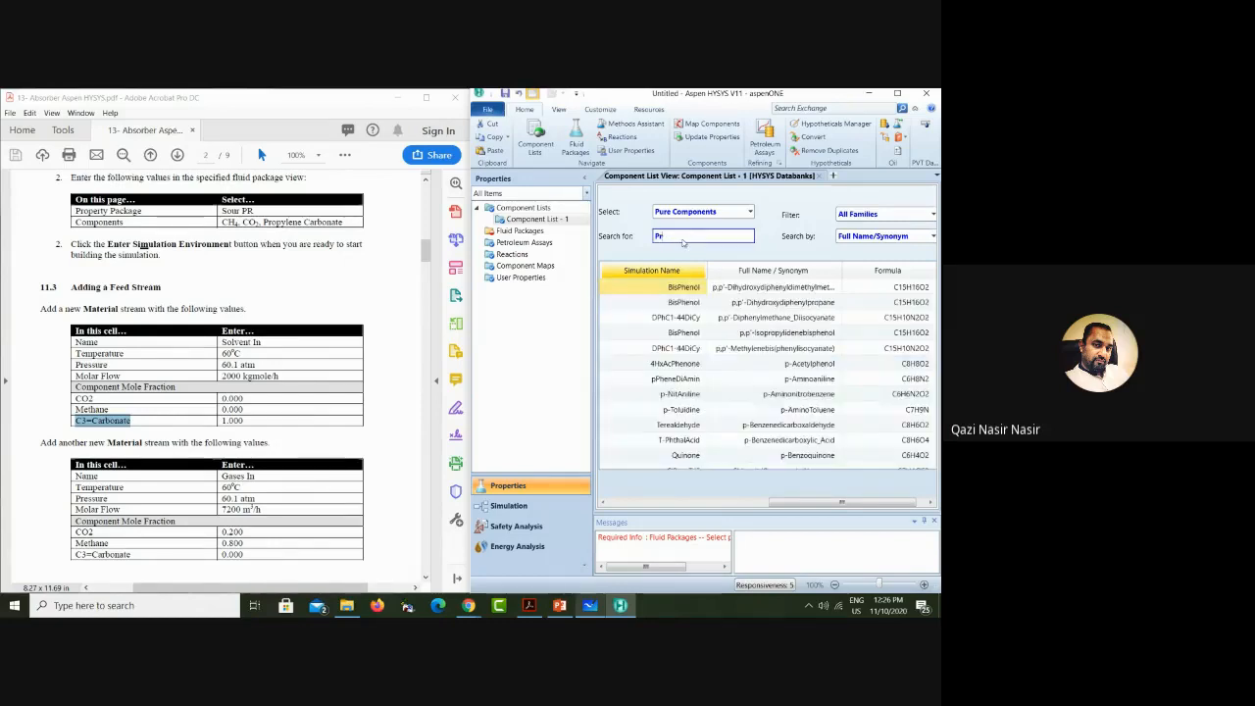
text(ro)
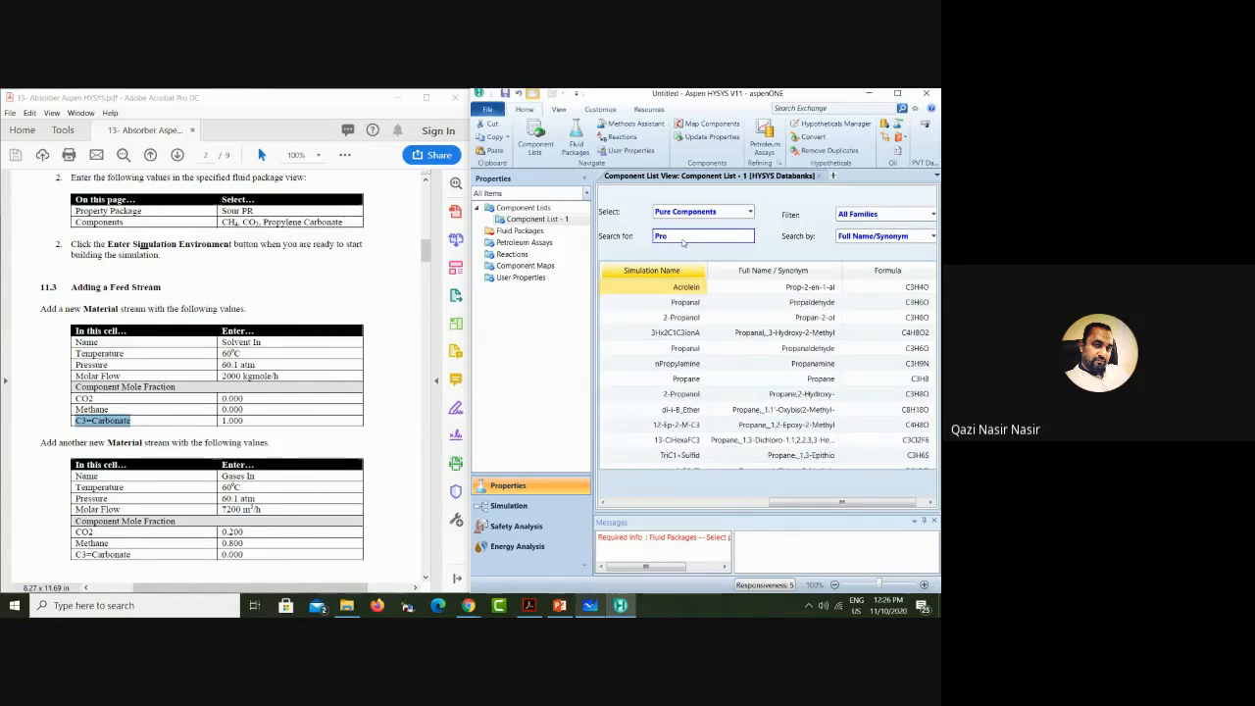
text(pylene)
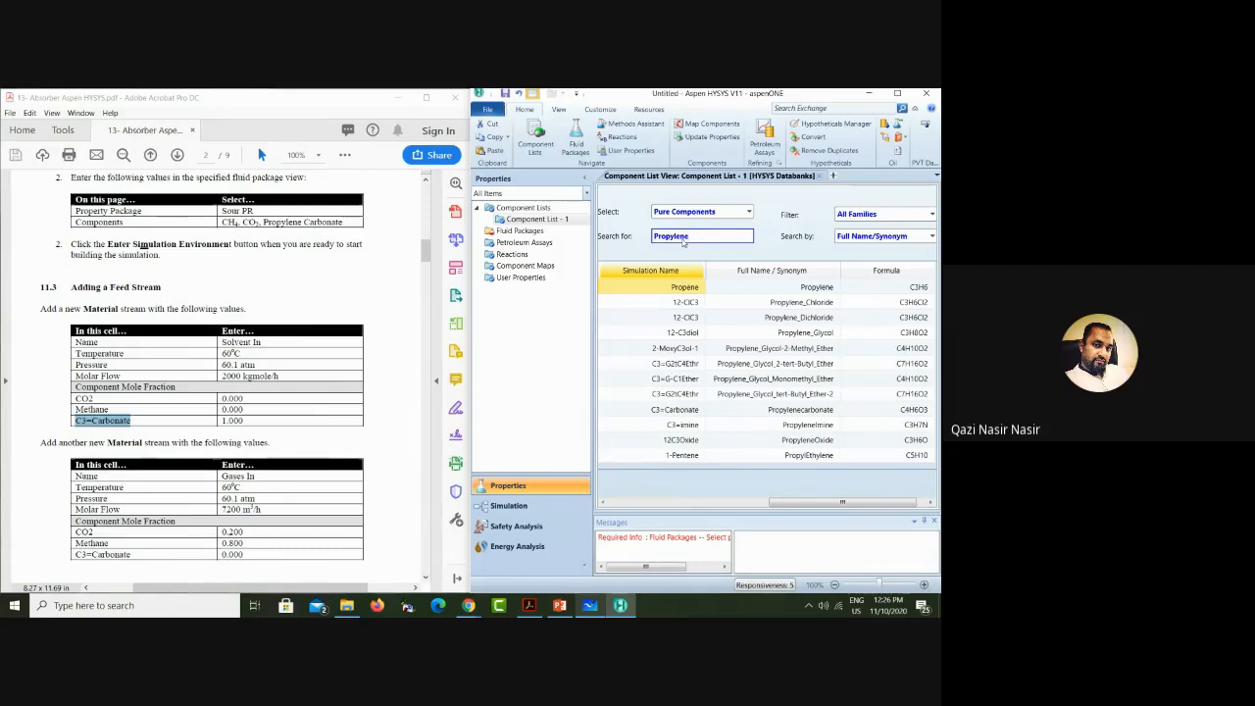
text(Ca)
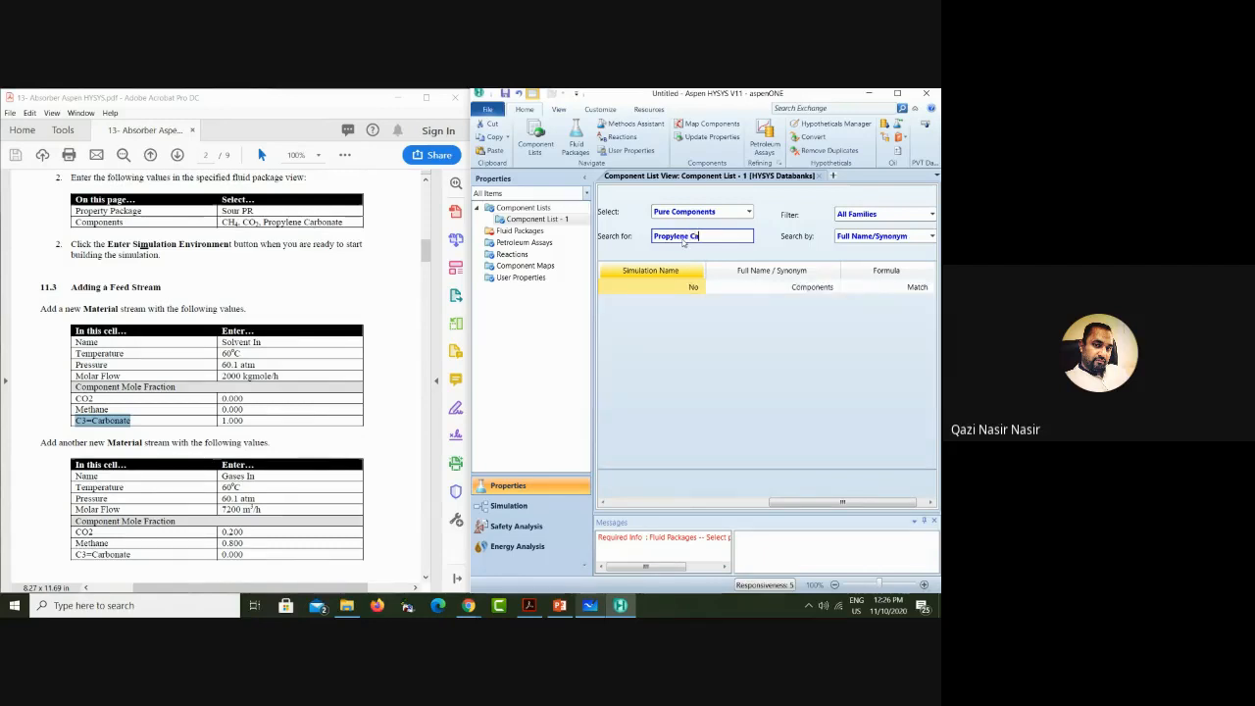
key(BackSpace)
key(BackSpace)
key(BackSpace)
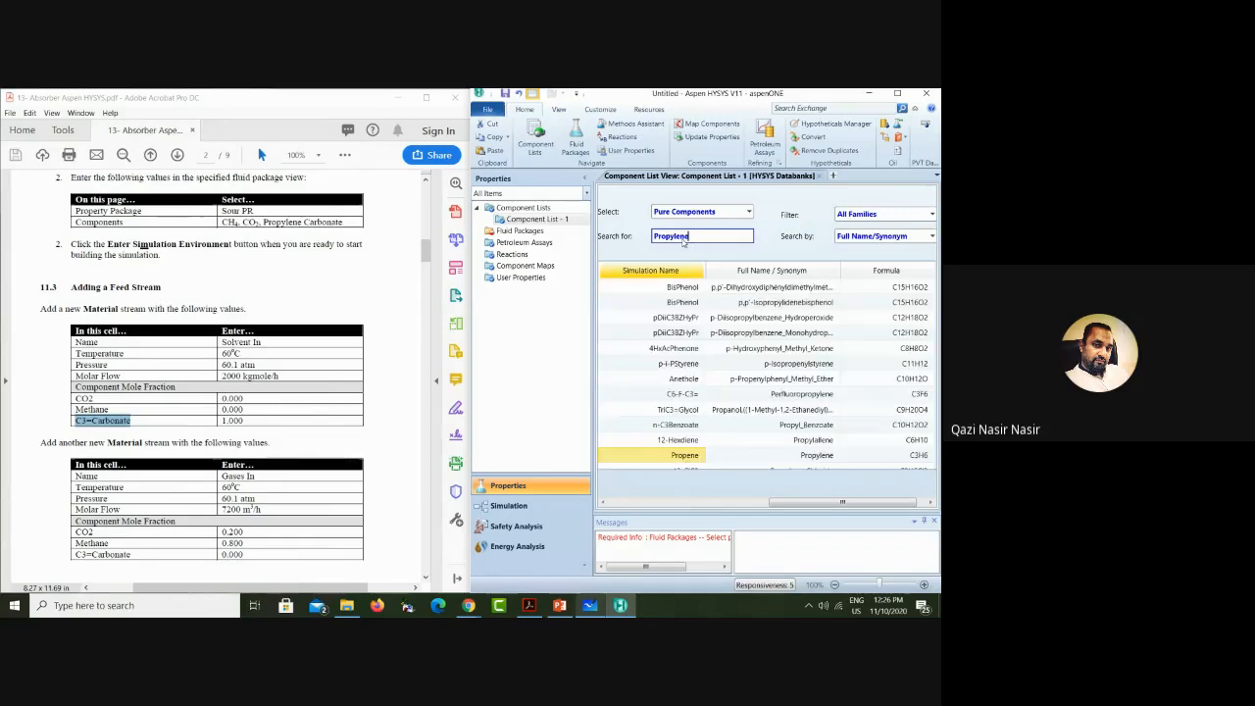
text(Ca)
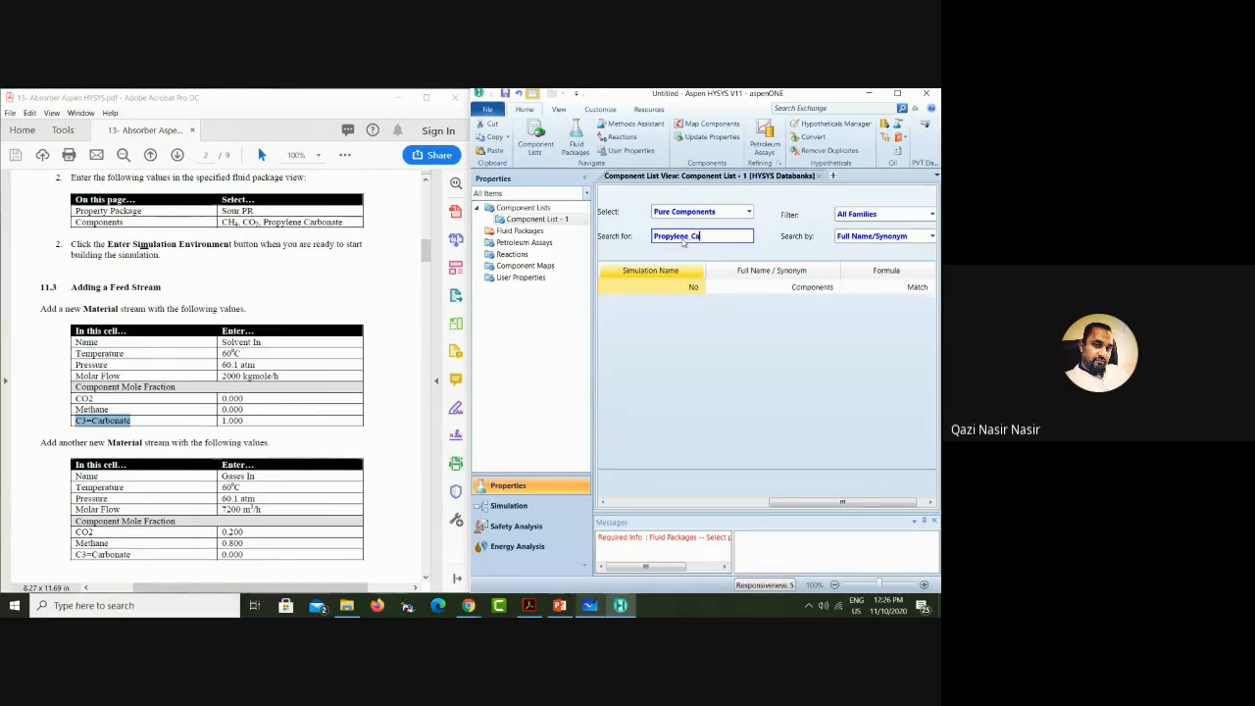
key(BackSpace)
text(Ca)
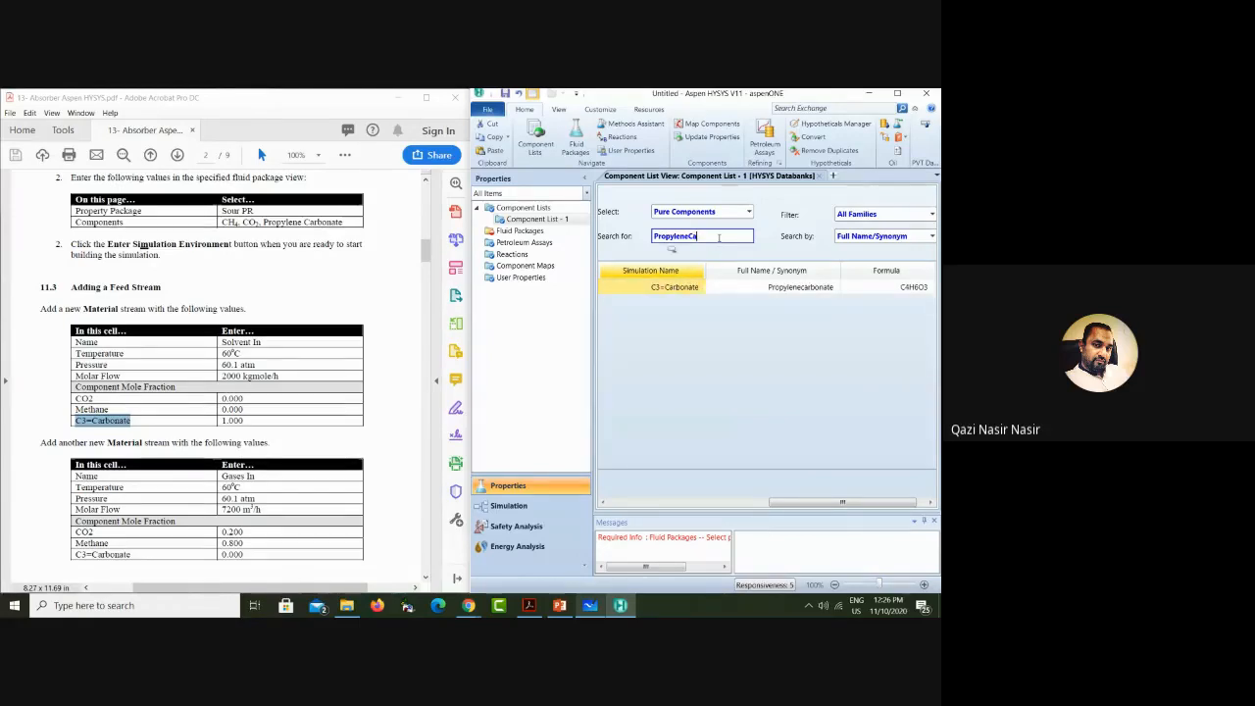
Step: Search the pure components for "C3=" and select the C3=Carbonate entry
drag(719, 238, 629, 235)
text(C3=)
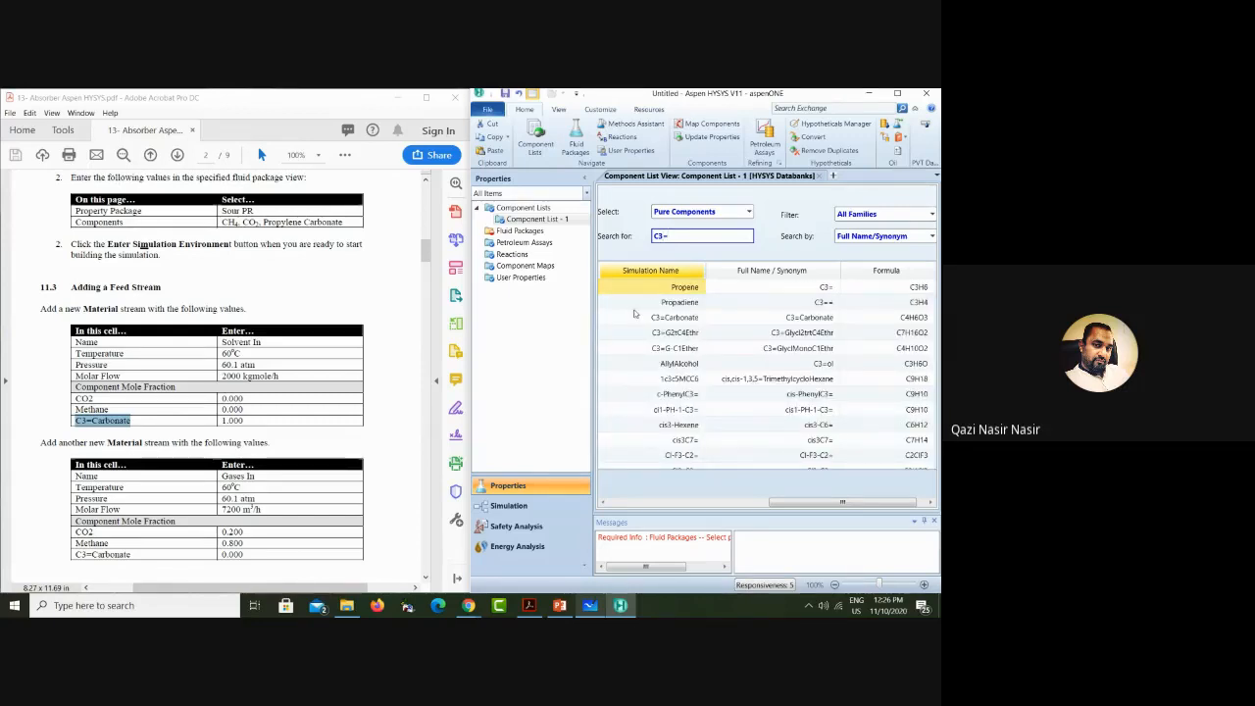
click(660, 320)
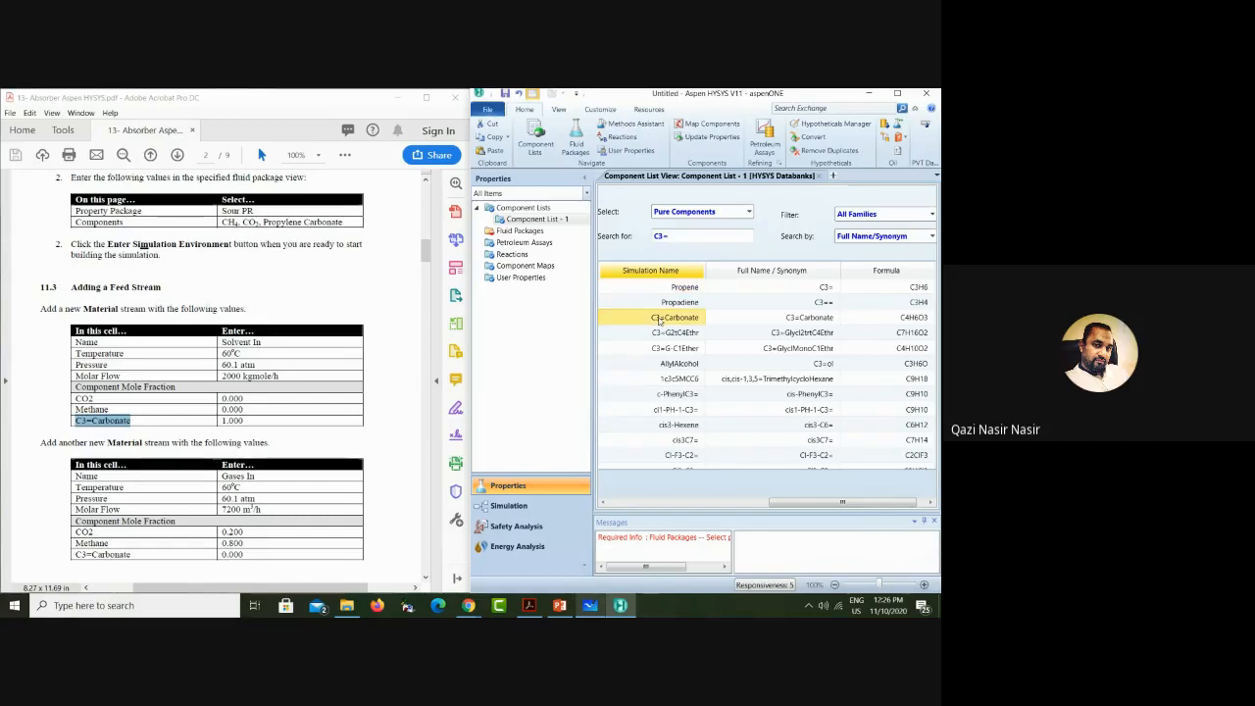
Step: Find C3=Carbonate by searching for "PropyleneCar", add it to the component list and check the list of selected components
click(683, 236)
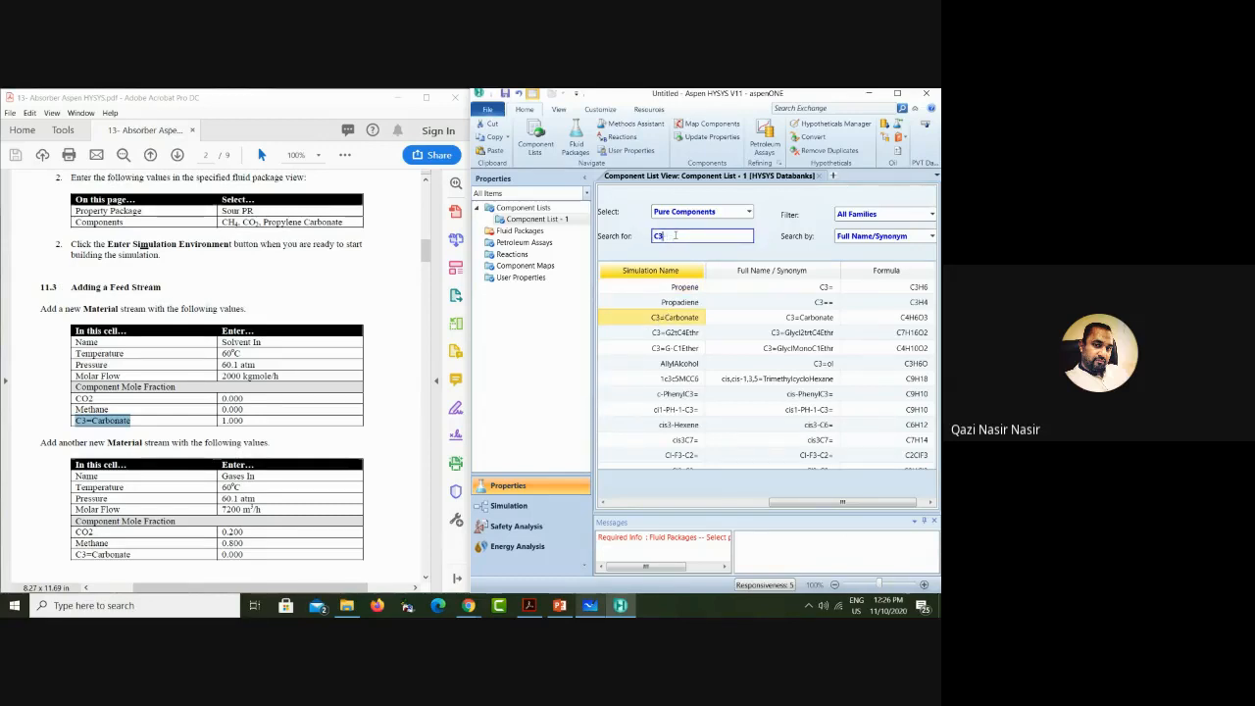
key(BackSpace)
key(BackSpace)
text(Pro)
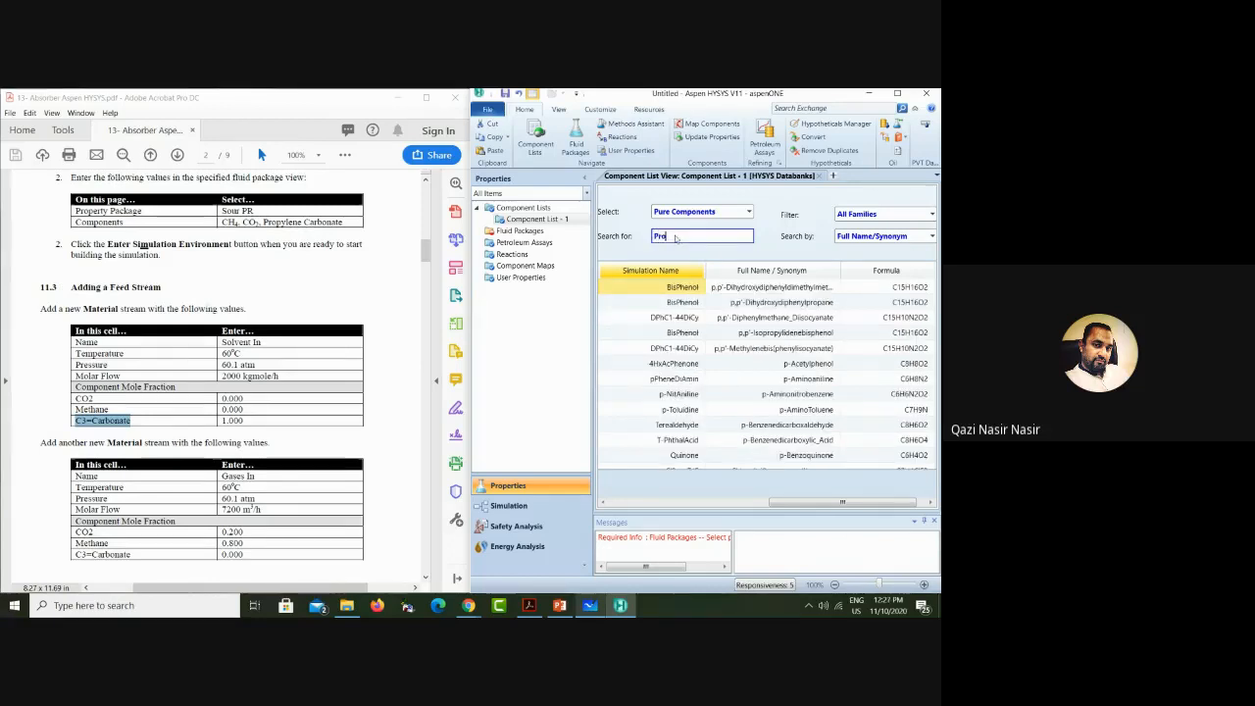
text(pylen)
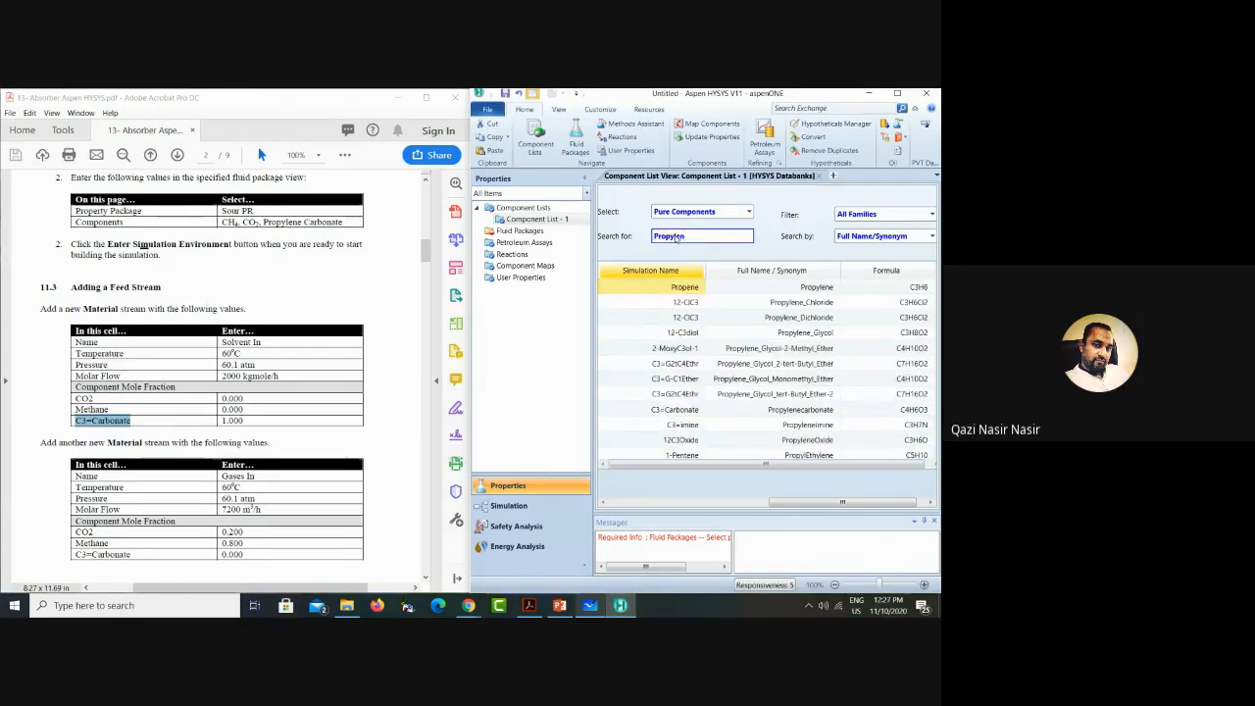
text(e)
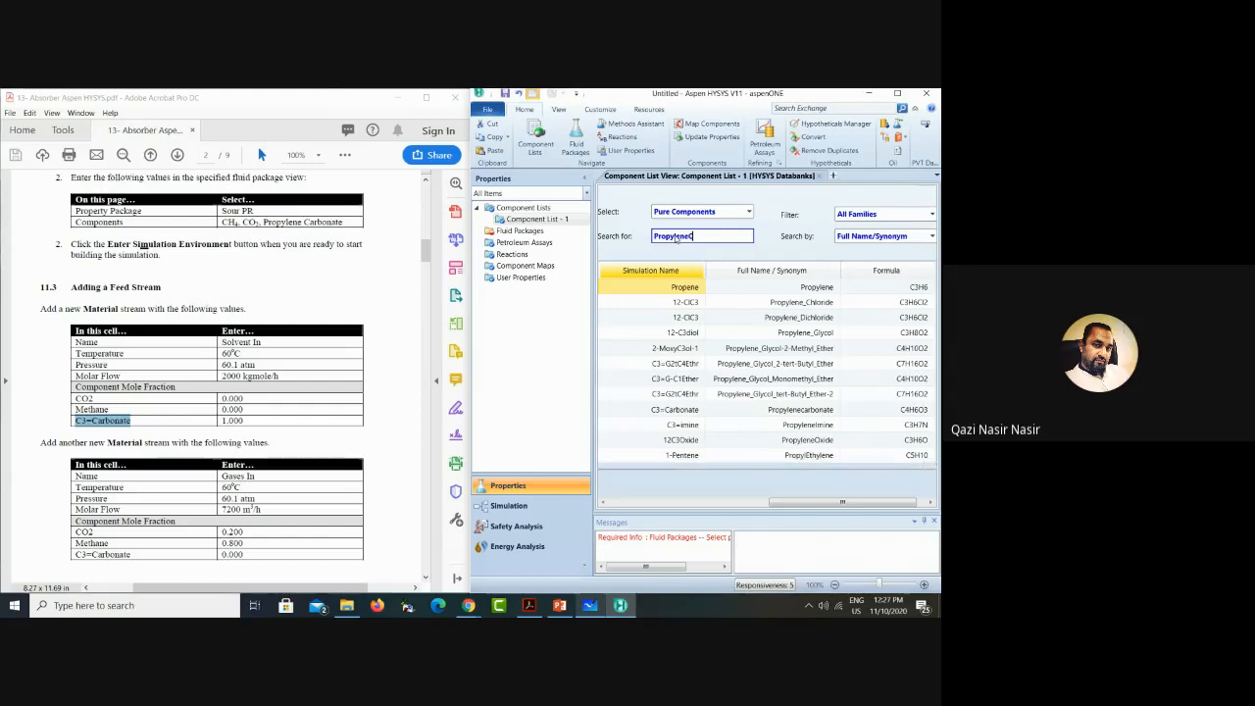
text(Car)
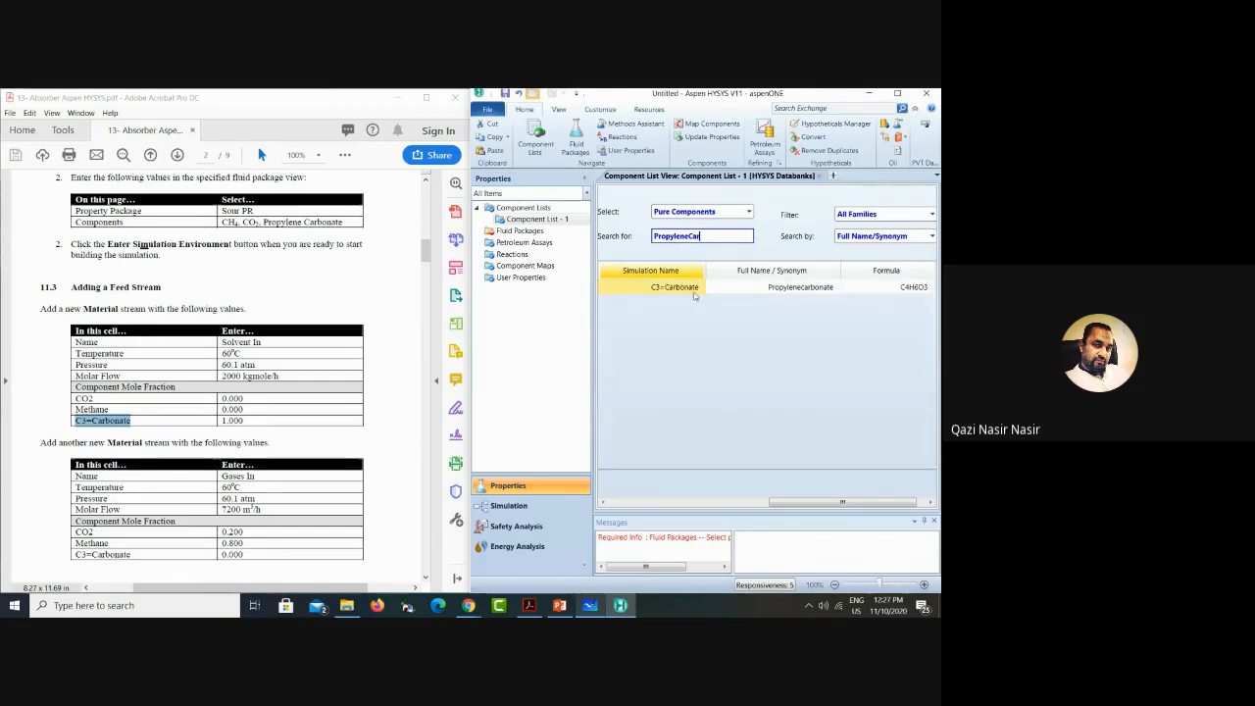
click(675, 288)
double_click(675, 288)
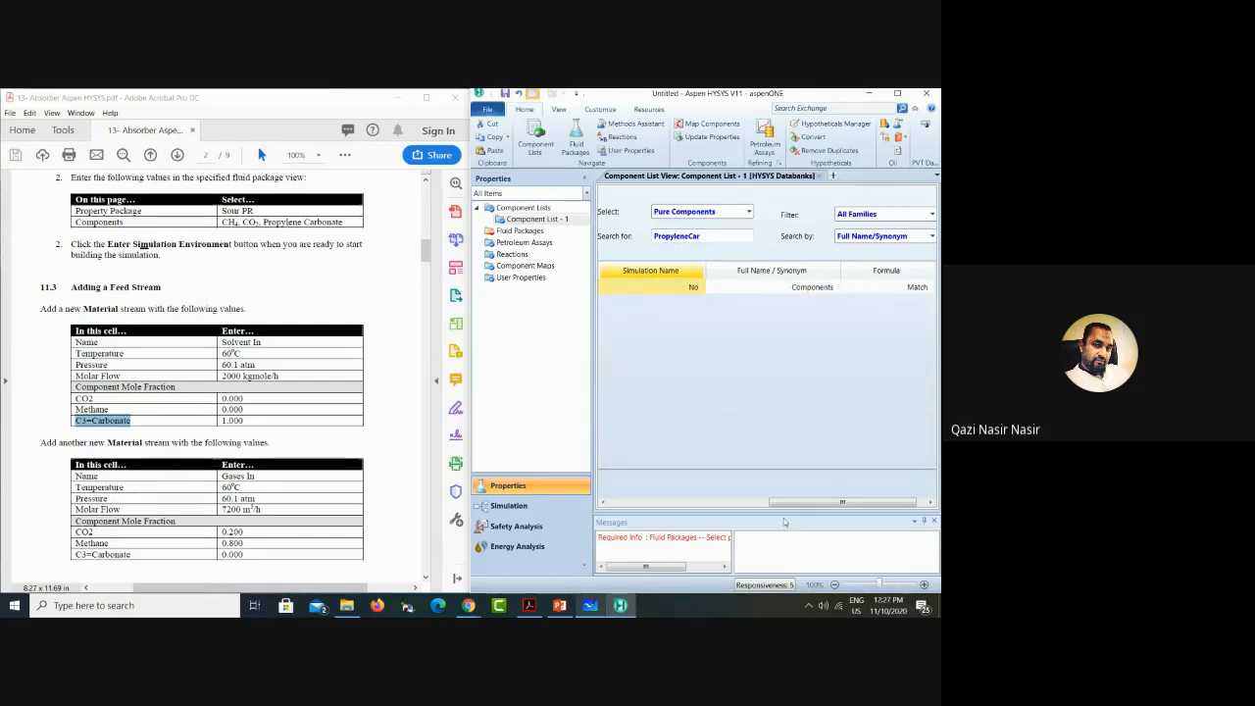
drag(807, 504, 615, 505)
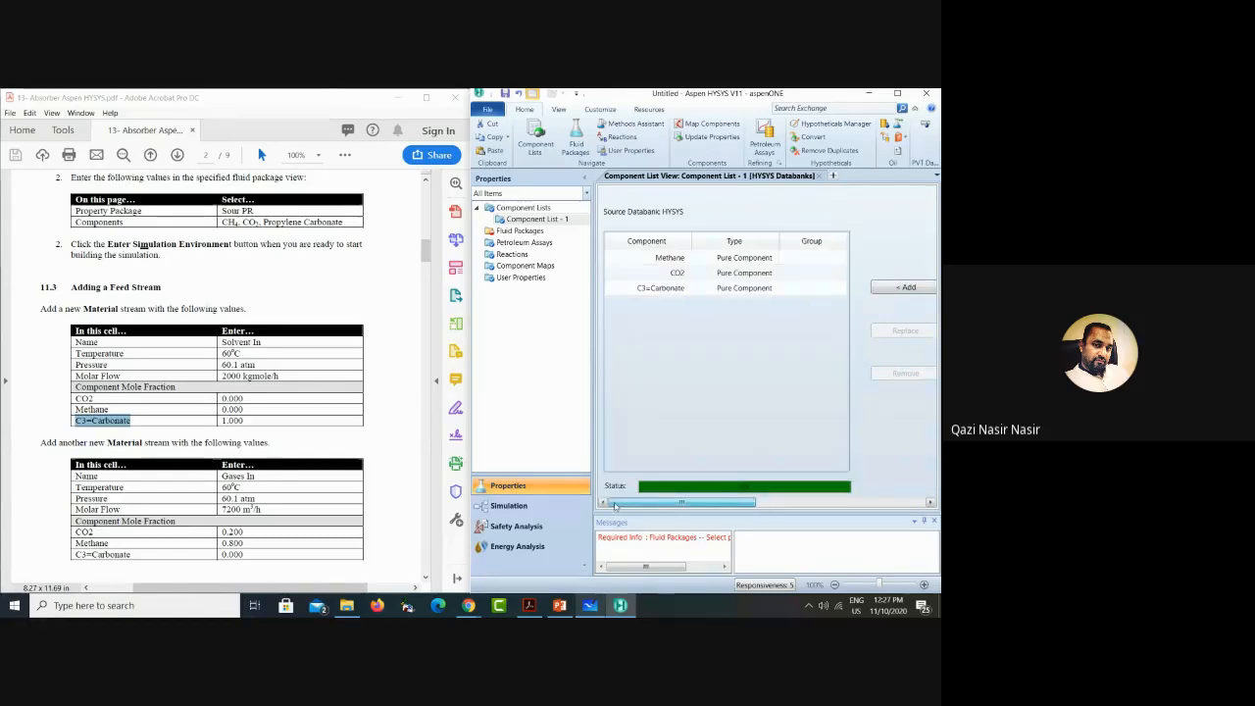
Step: Add a fluid package and choose Sour PR as its property package
click(509, 232)
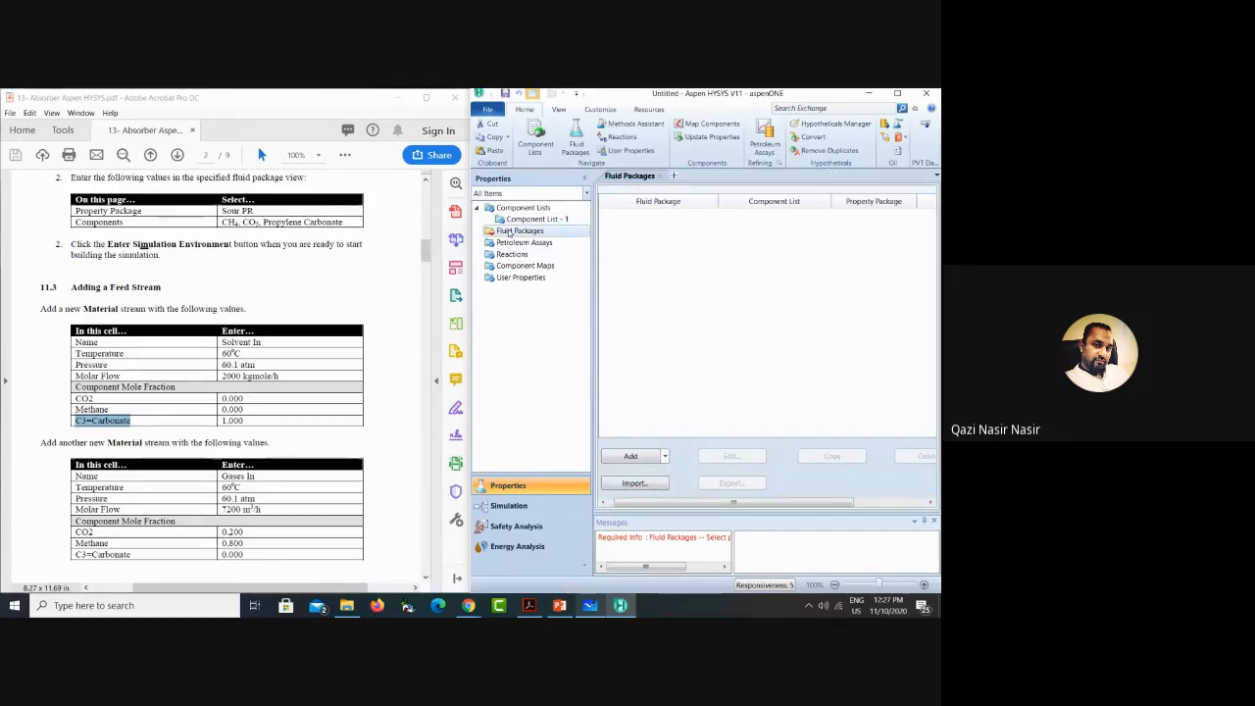
click(620, 457)
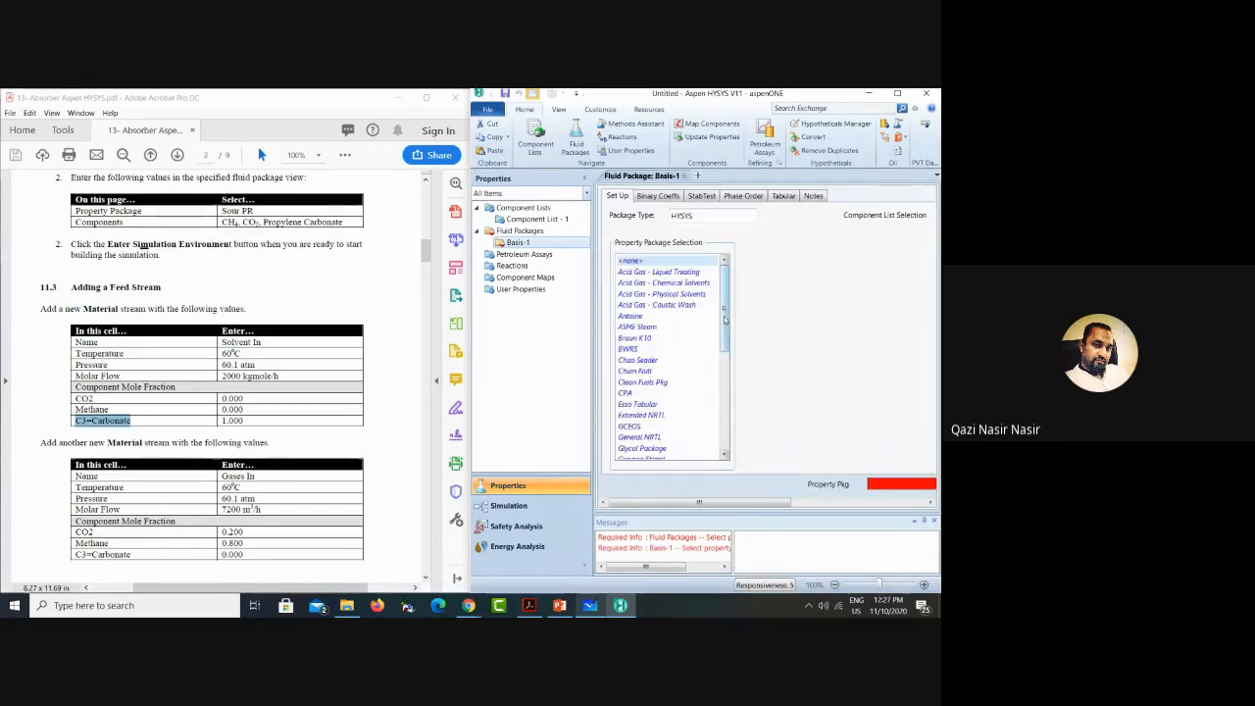
drag(726, 315, 726, 431)
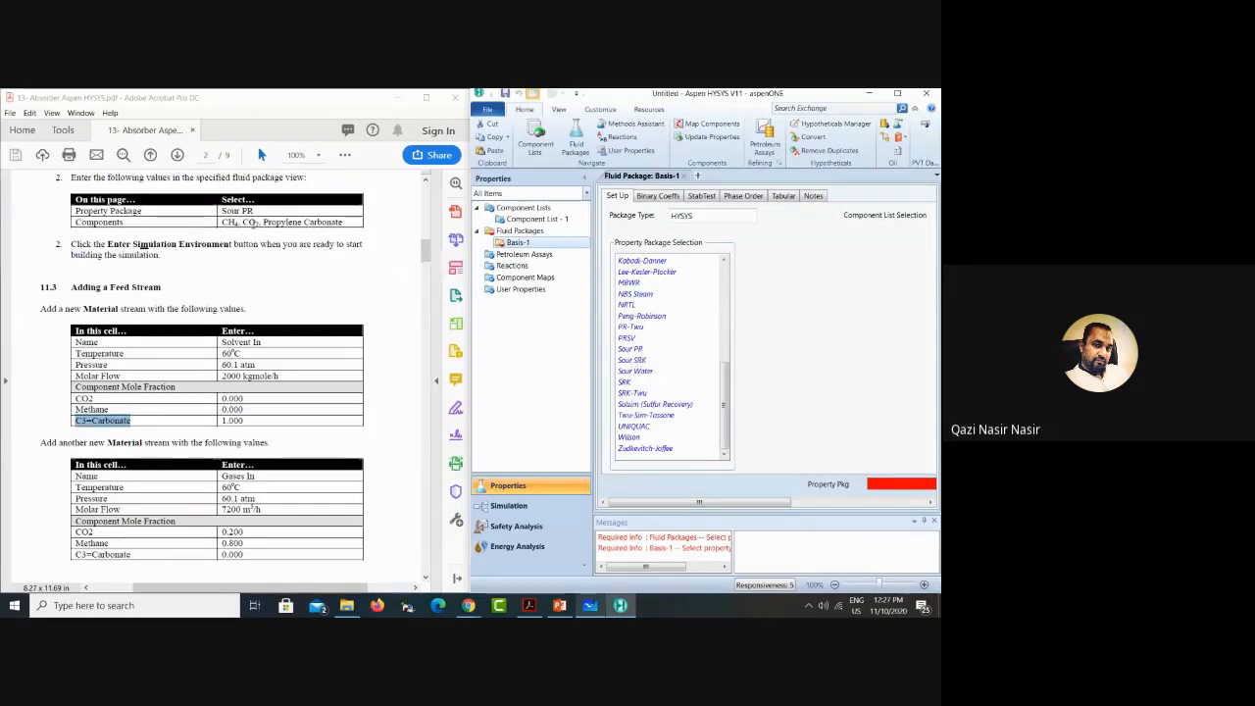
click(627, 350)
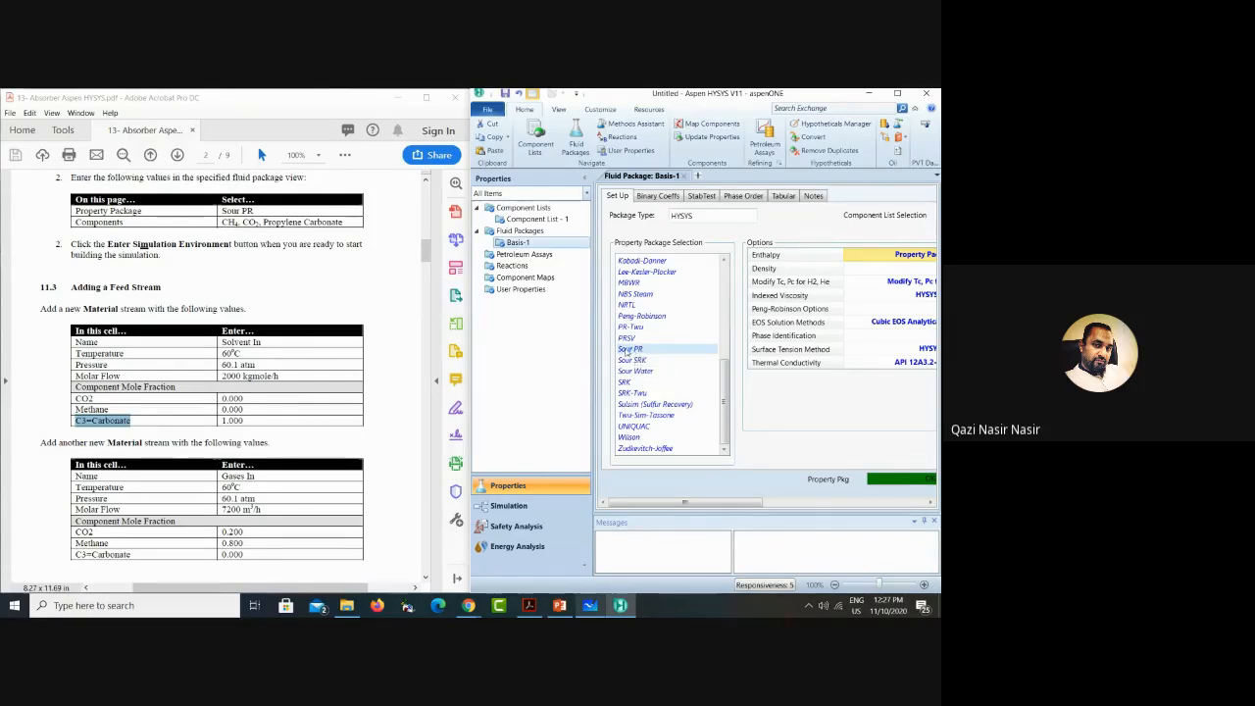
Step: Enter the simulation environment and place an Absorber column from the separator models on the flowsheet, closing the model palette
click(509, 507)
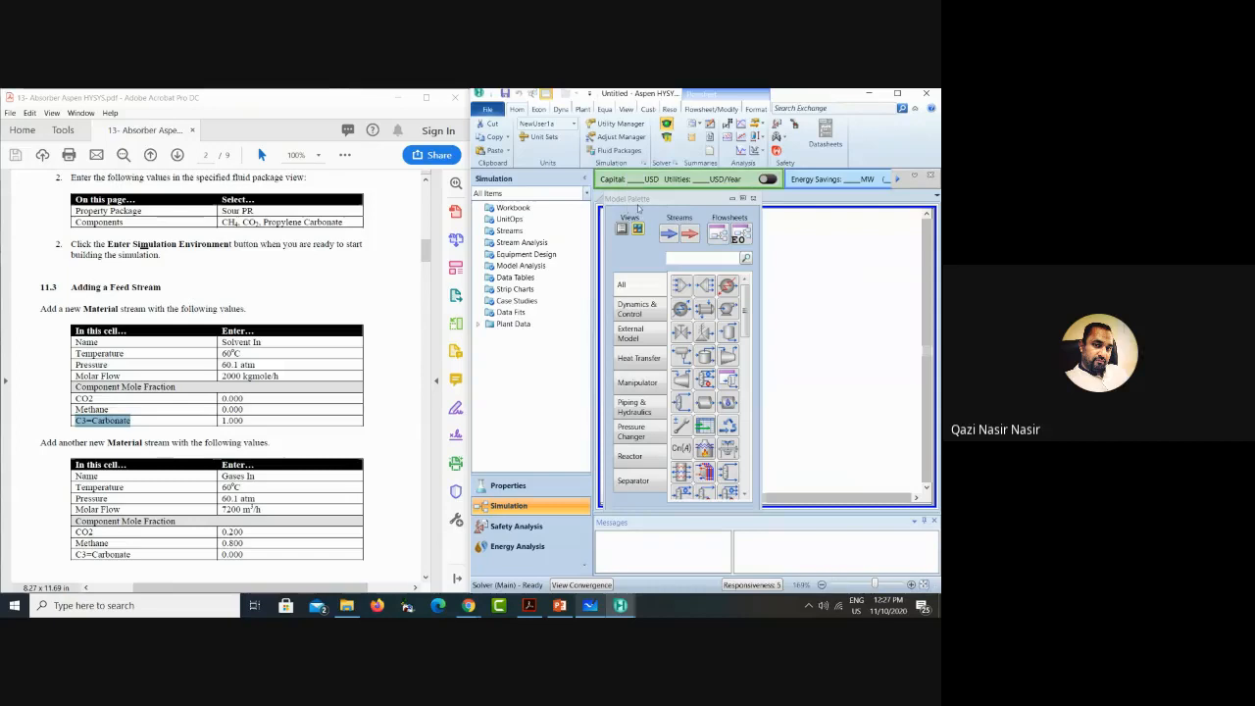
drag(653, 201, 524, 206)
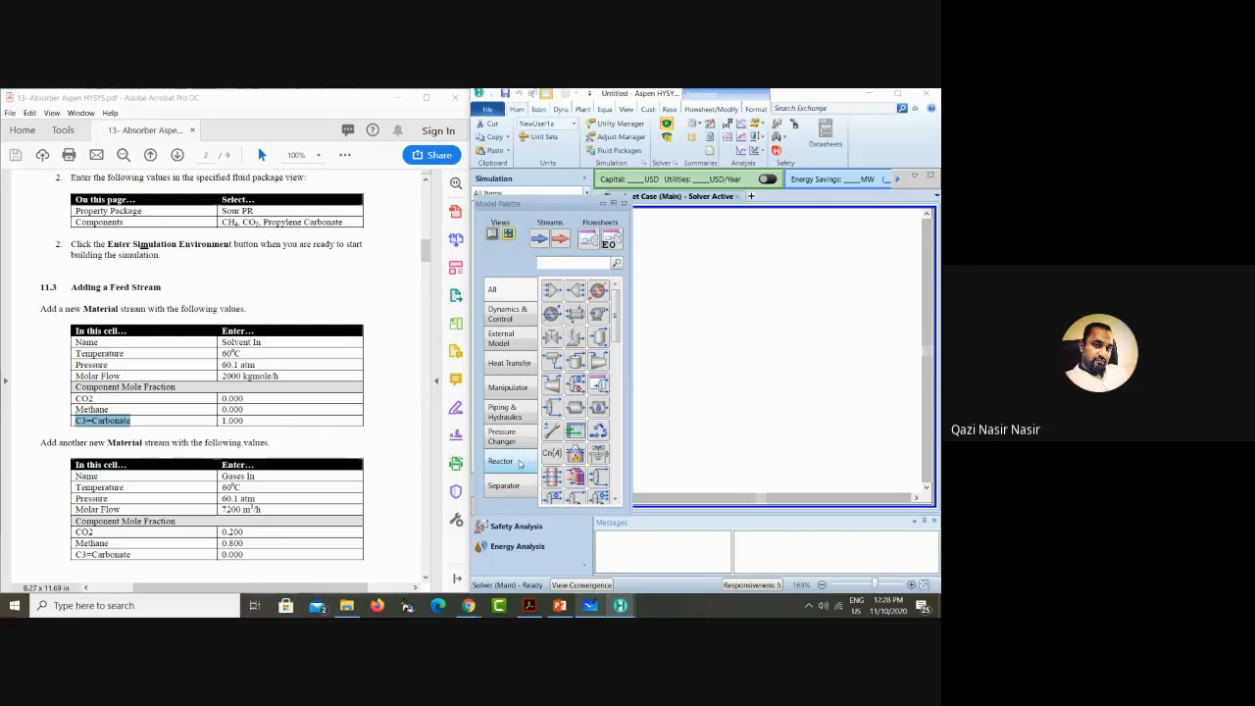
click(503, 486)
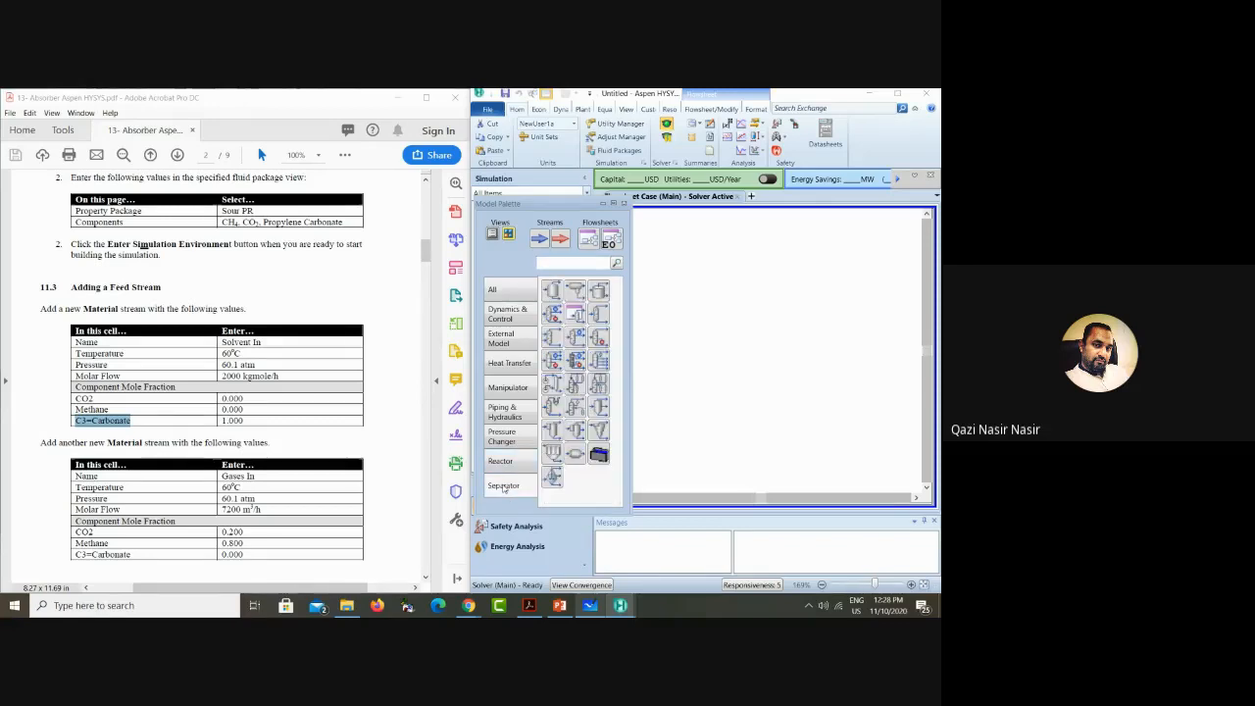
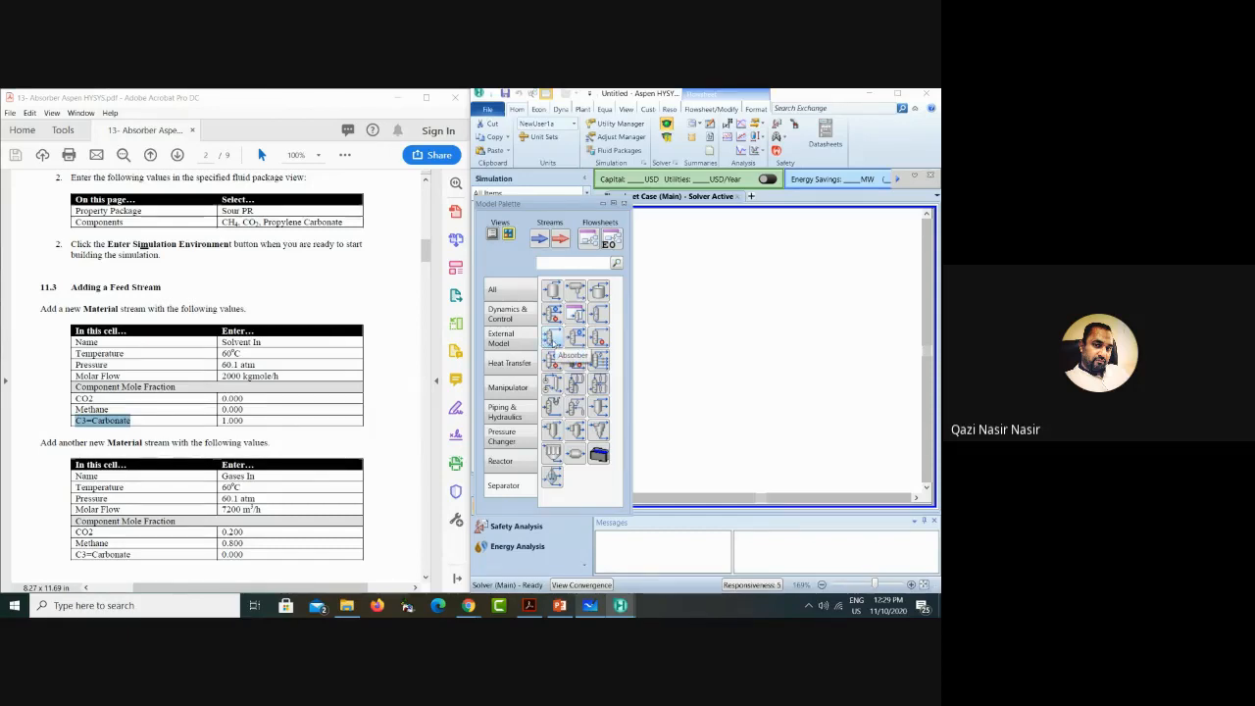
click(550, 337)
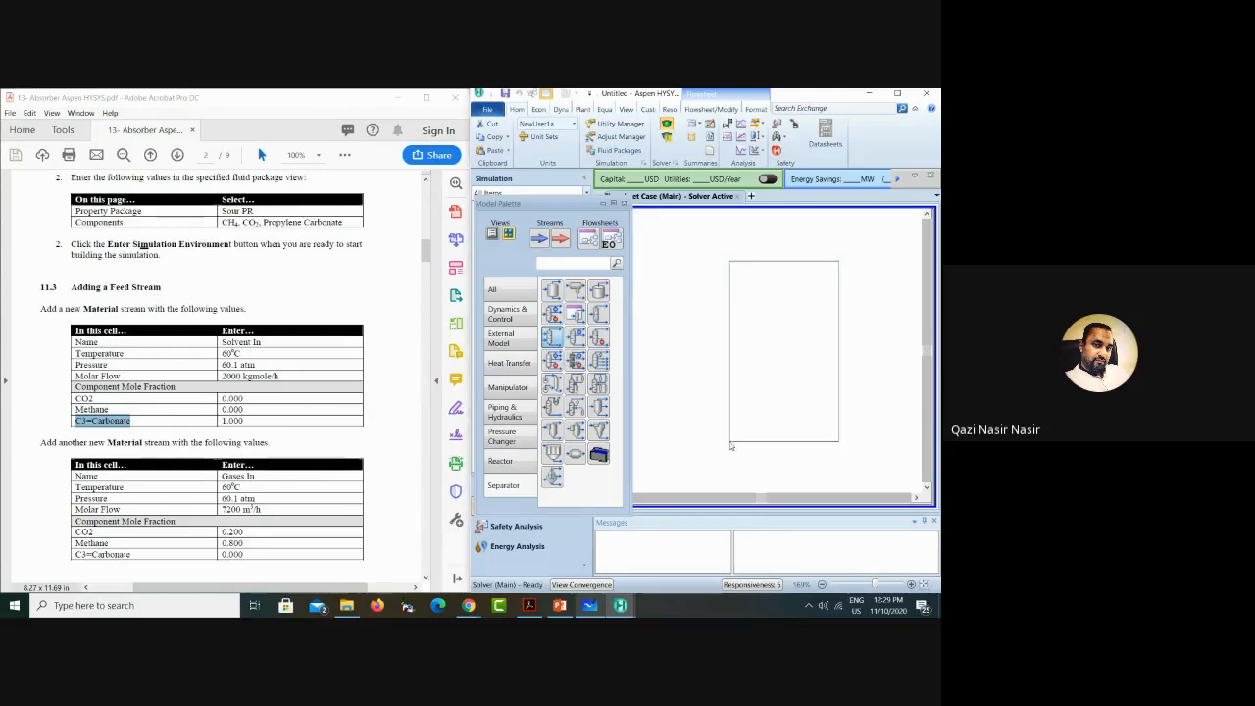
click(731, 446)
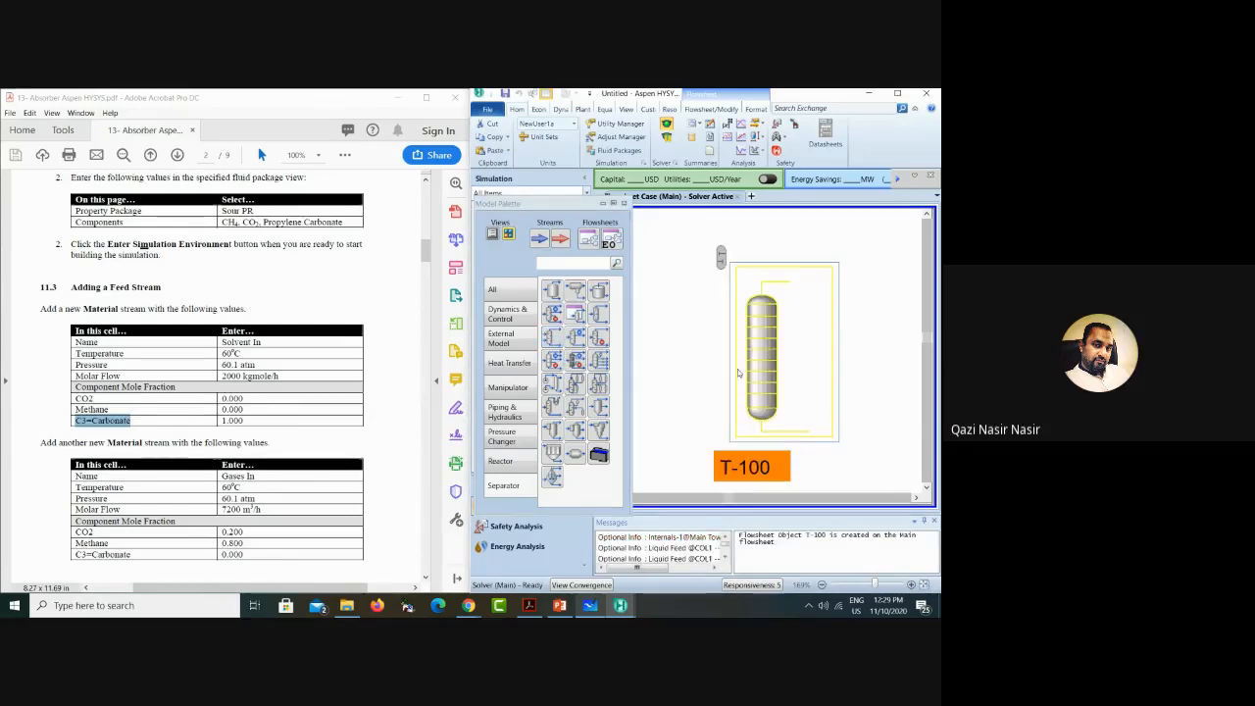
click(623, 204)
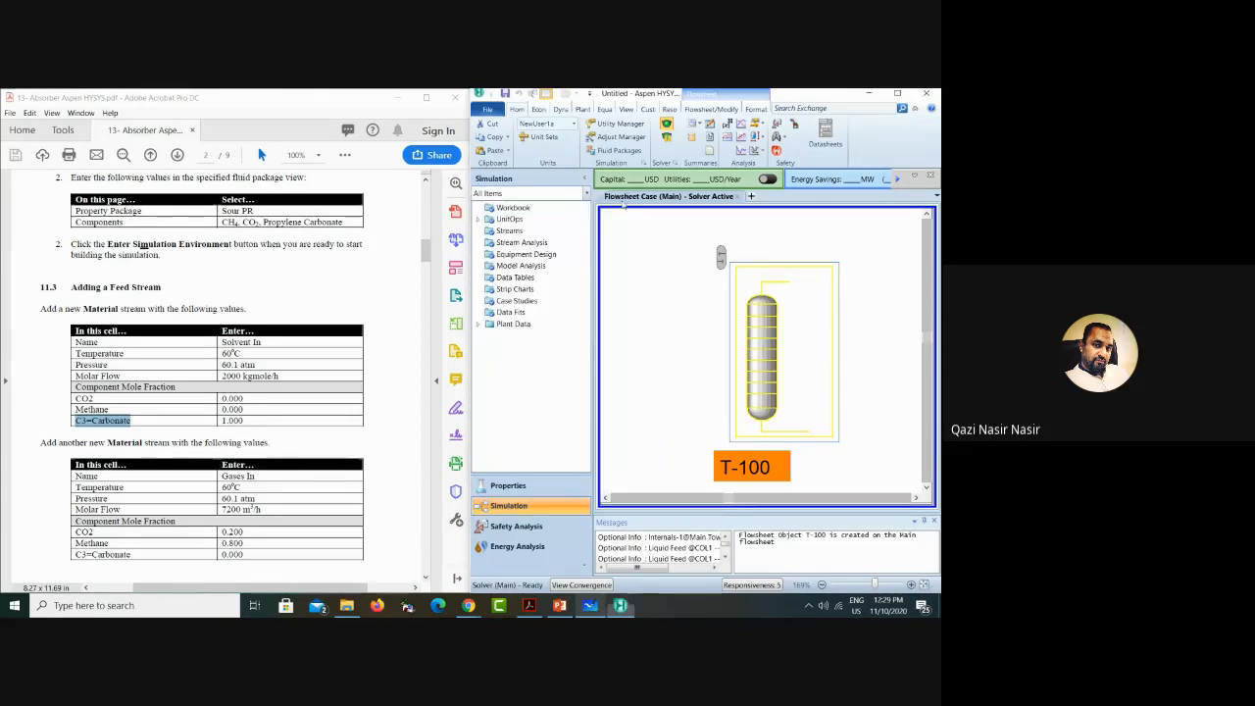
Step: Open the absorber column's input expert and enter Solvent In as the top stage inlet stream
double_click(763, 357)
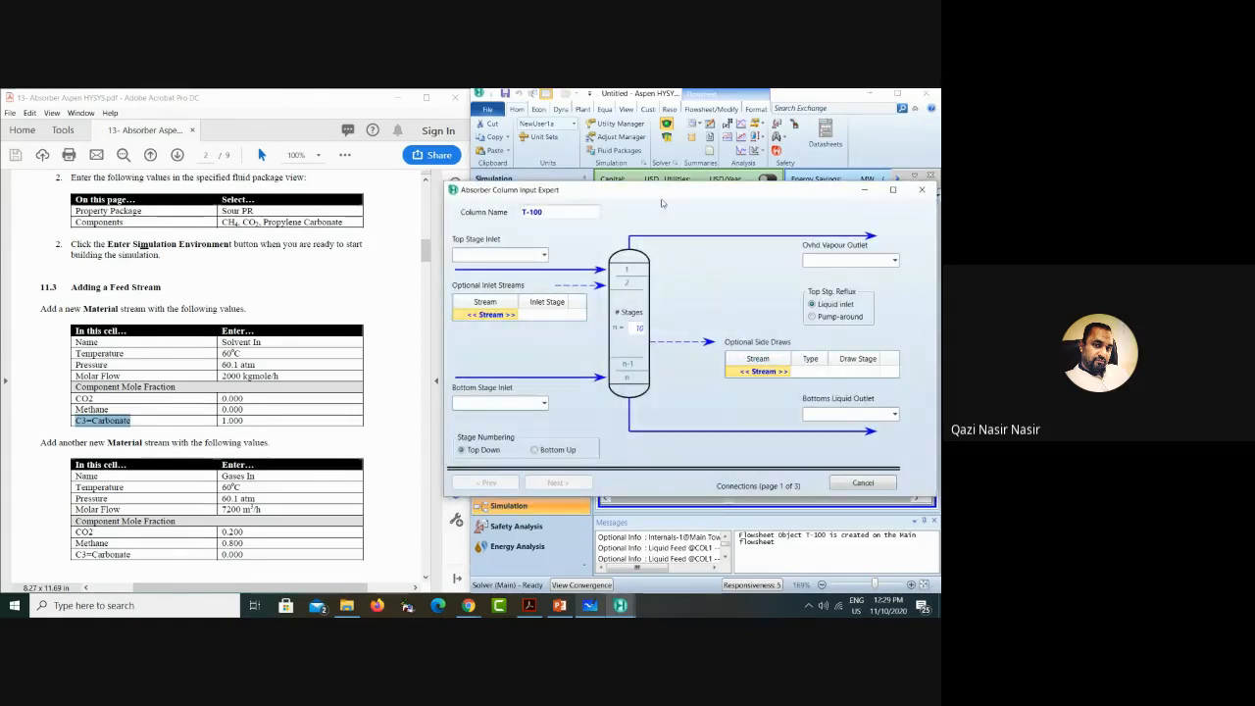
drag(661, 197, 664, 159)
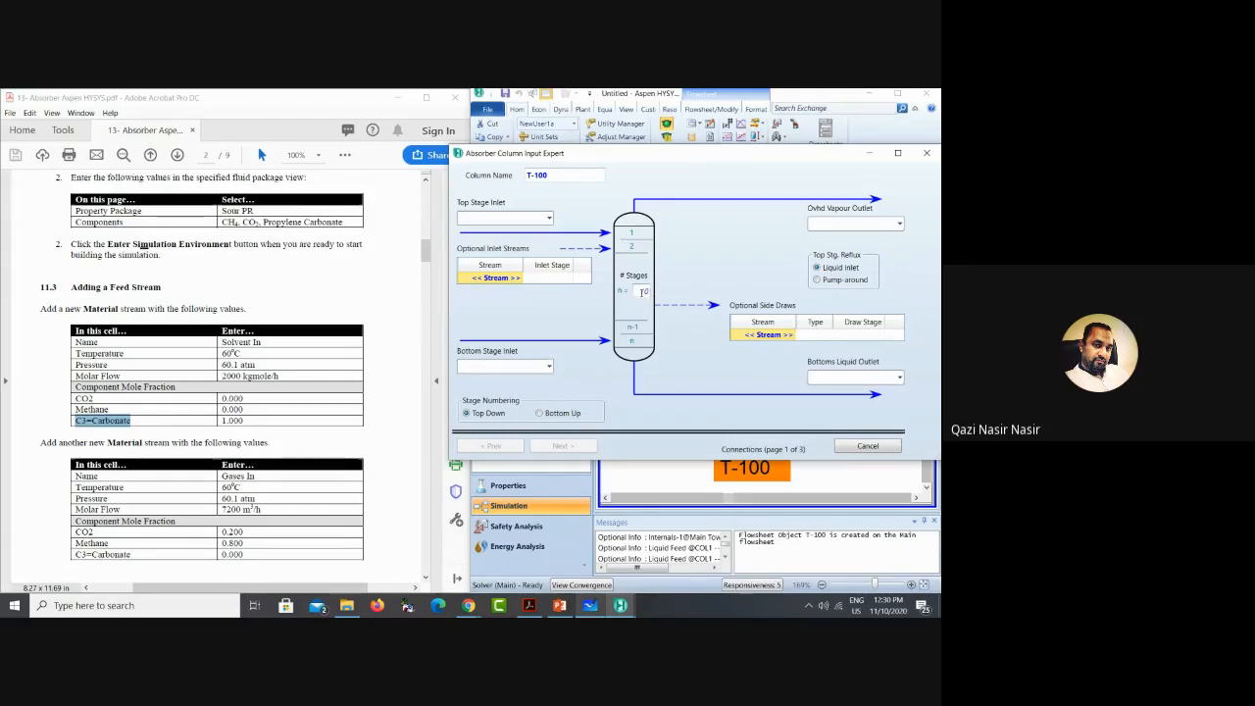
click(485, 219)
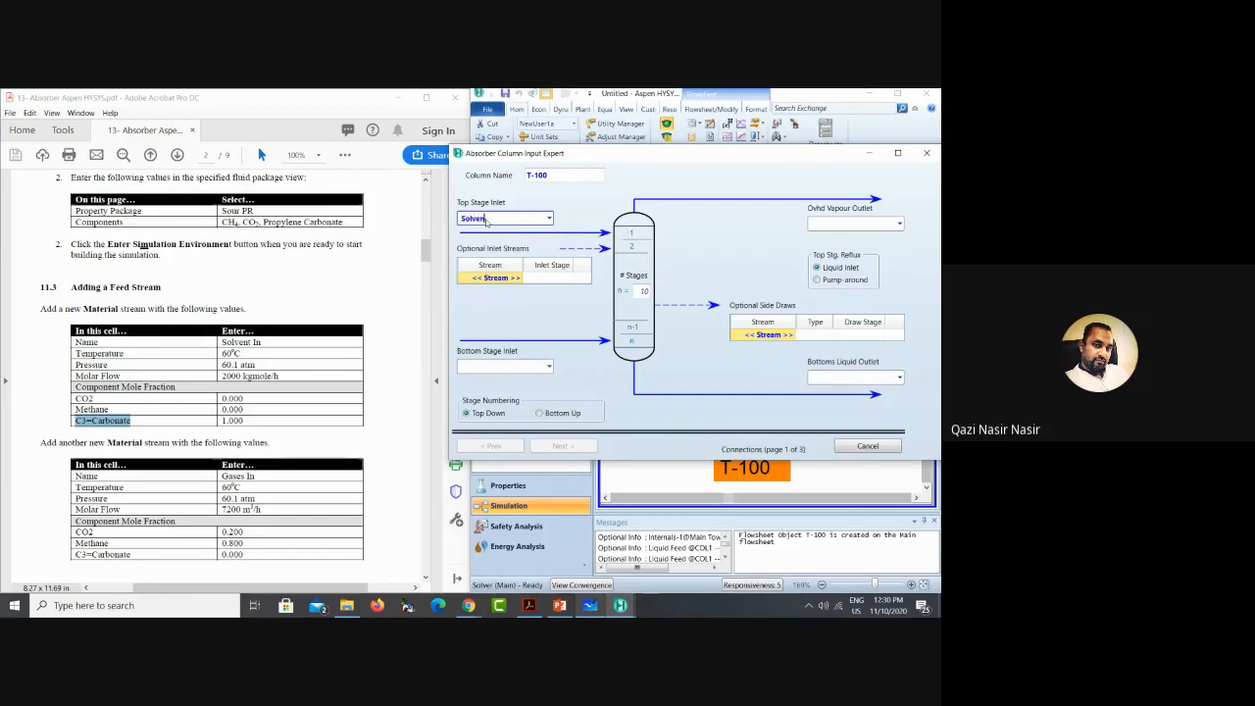
Step: Connect Solvent In as the column's top stage inlet and Gases In as its bottom stage inlet
text(Solvent In)
key(Return)
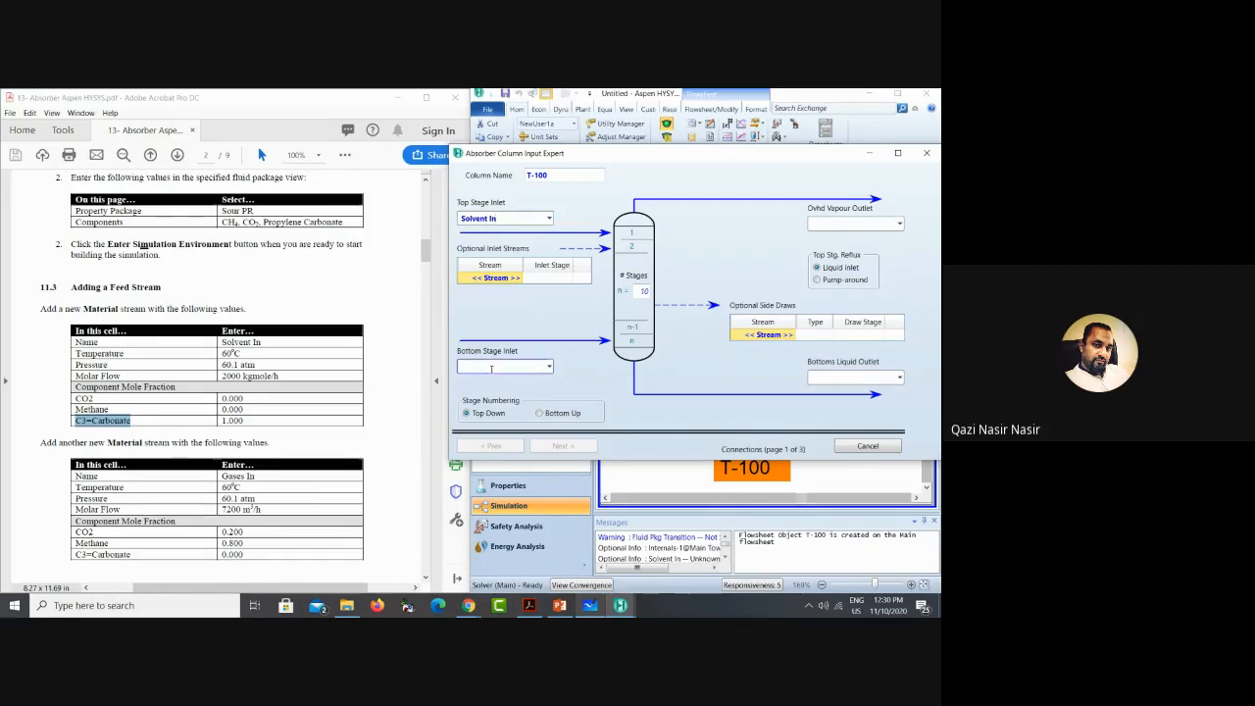
click(491, 368)
text(Gases In)
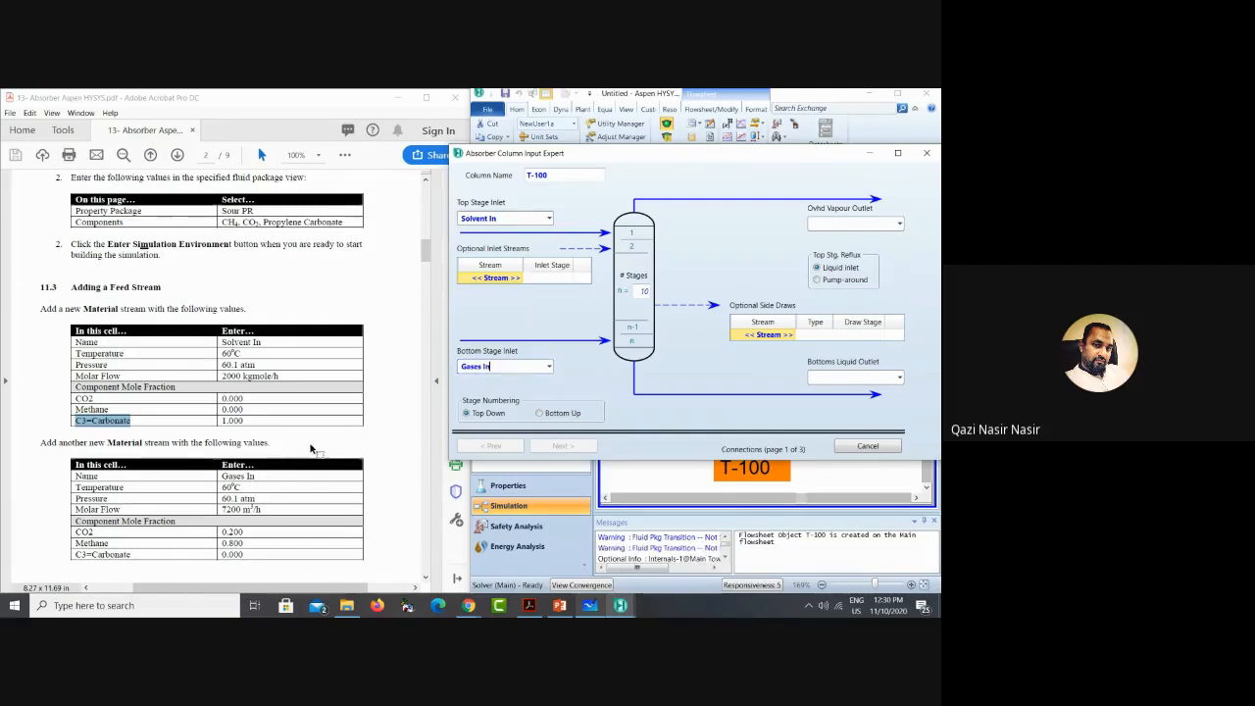
Step: Name the overhead vapour outlet Gases Out and the bottoms liquid outlet Liquid Out, and continue to the pressure profile
scroll(312, 448, down, 7)
scroll(312, 449, down, 7)
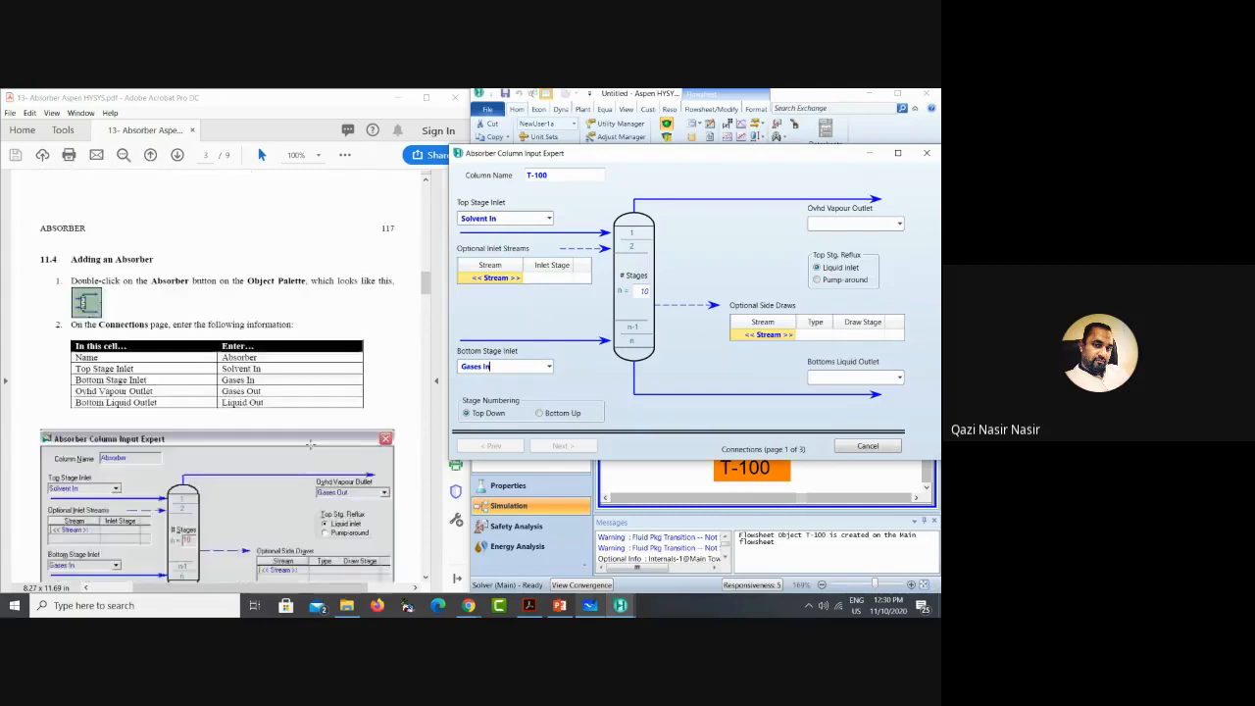
click(823, 225)
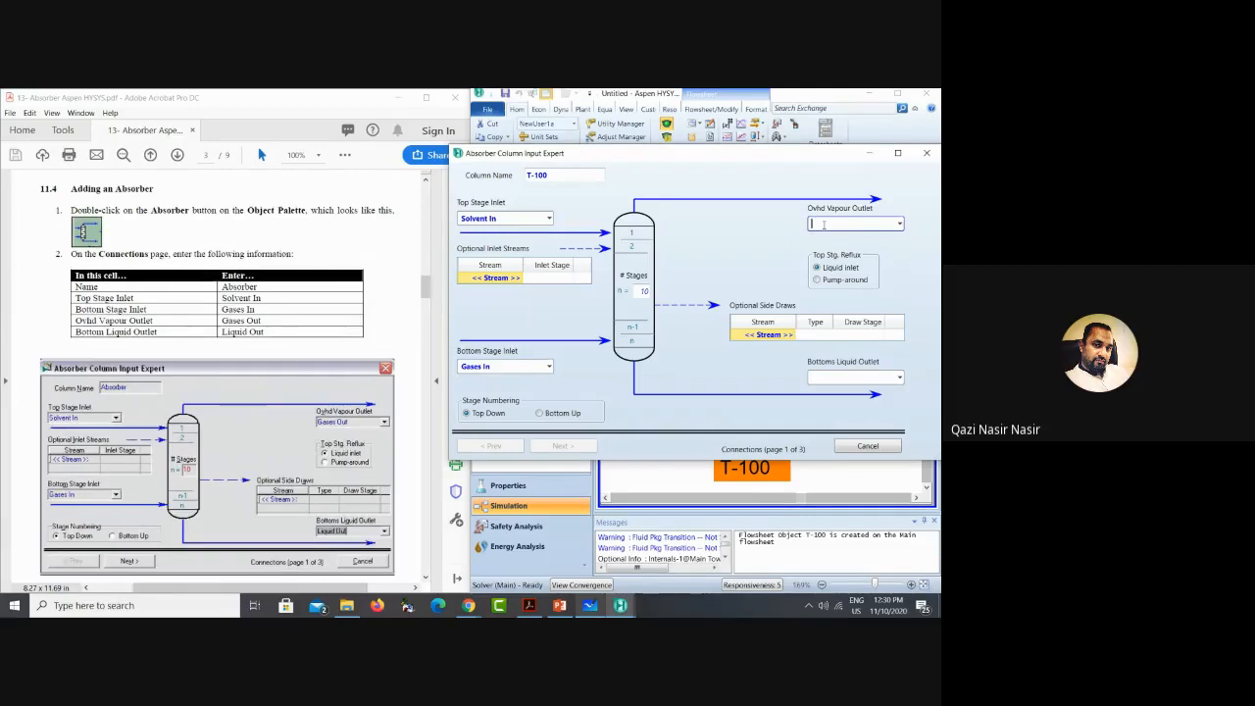
text(Gases Out)
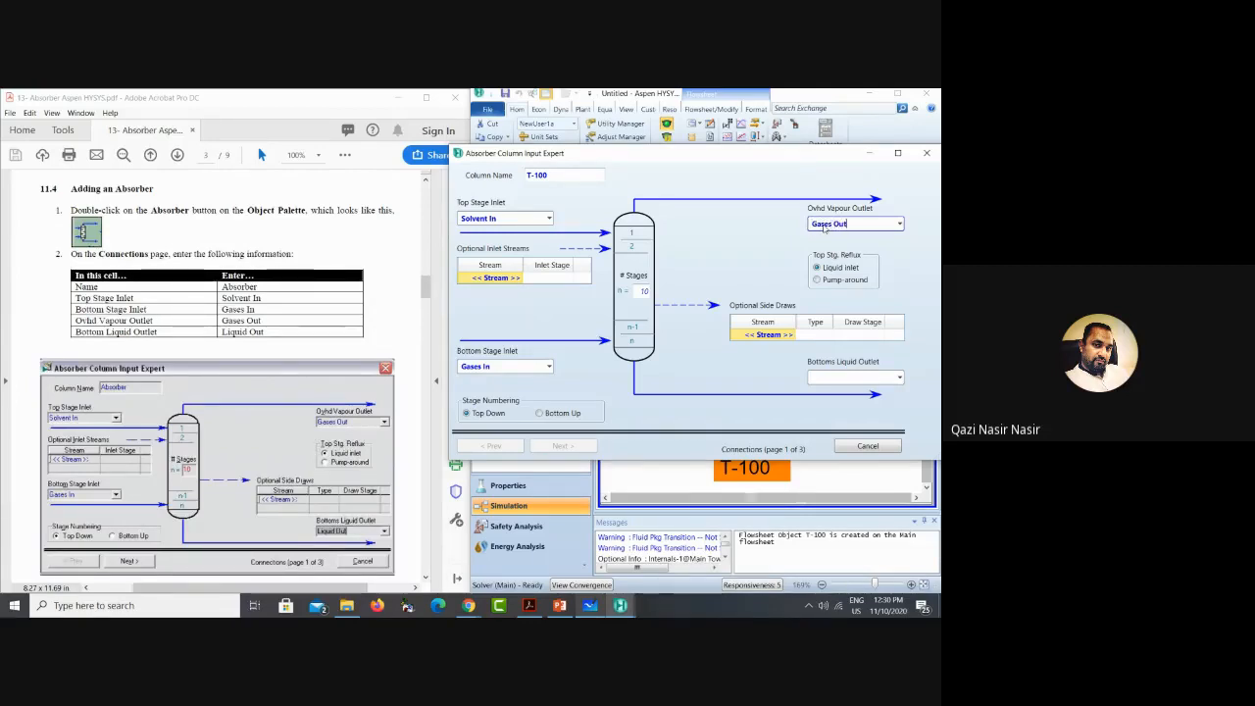
click(844, 376)
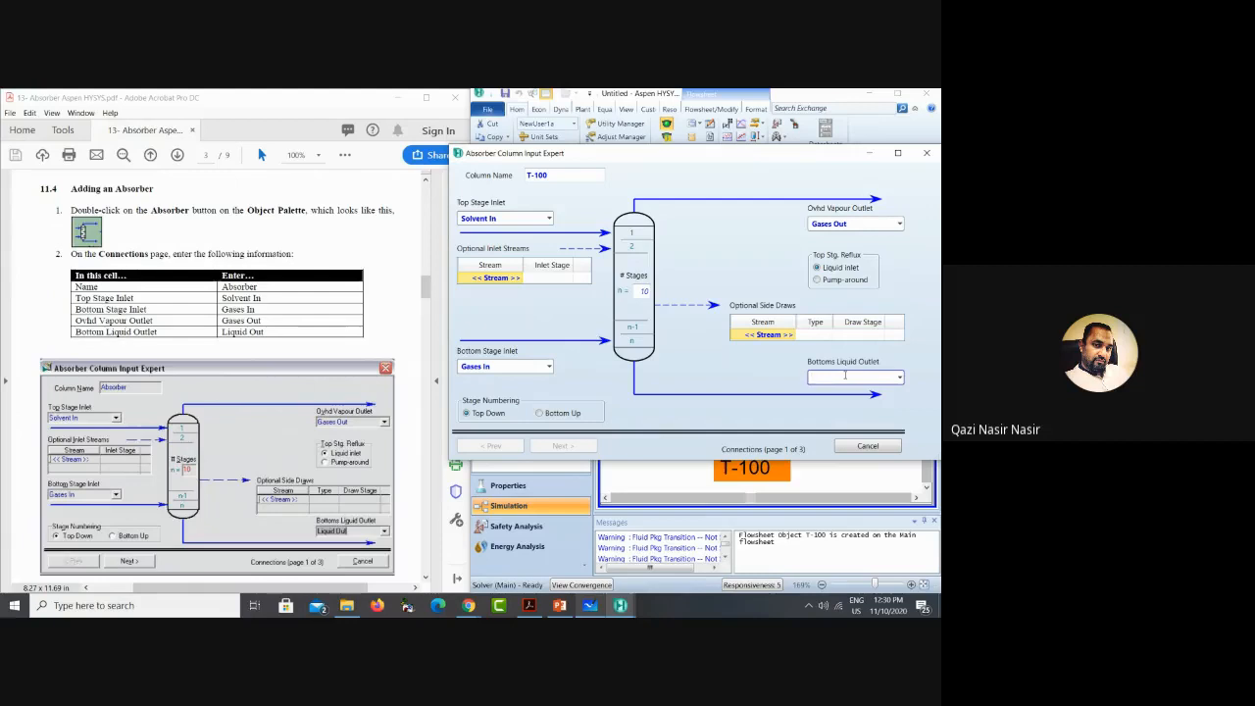
text(Liquid Out)
key(Return)
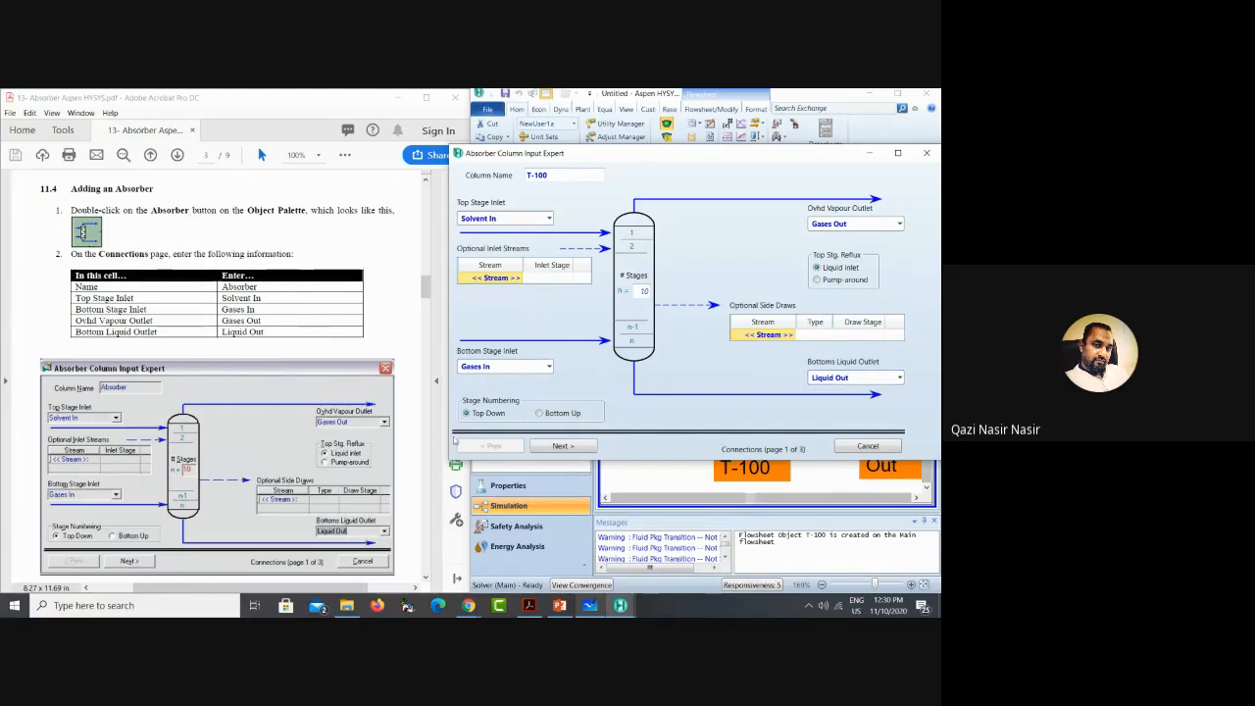
click(559, 446)
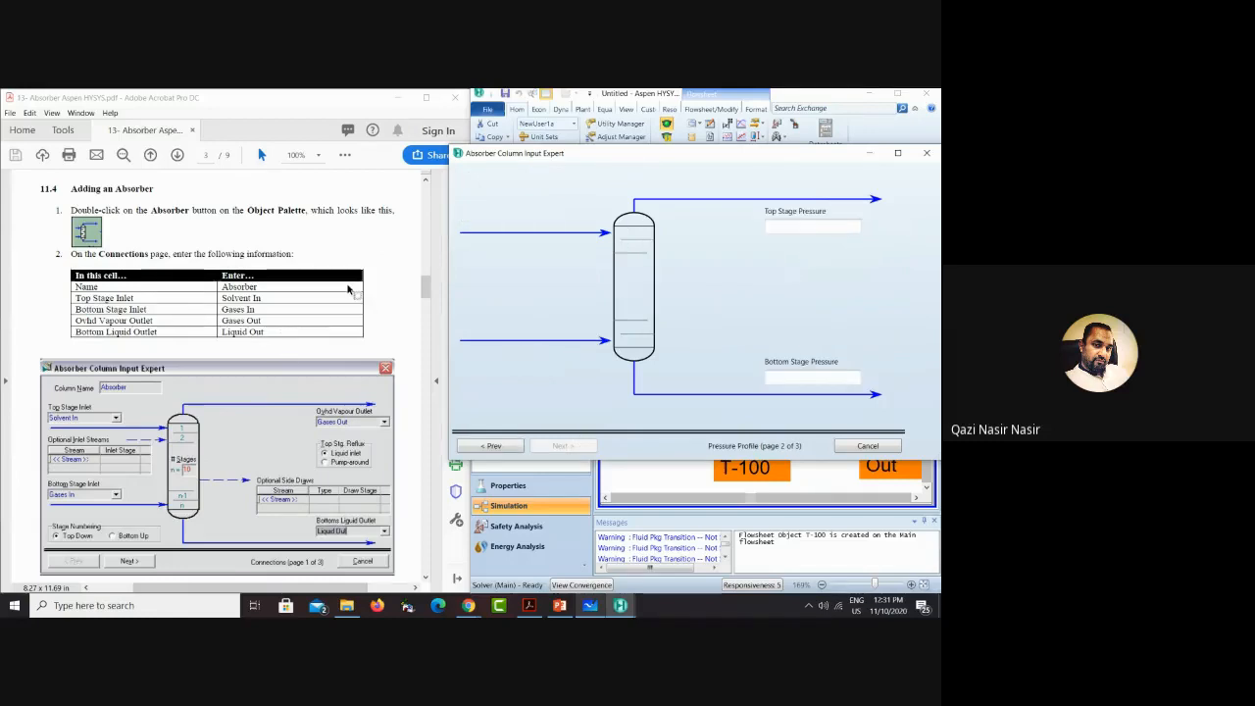
Step: Set the top and bottom stage pressures to 60.1 atm as given in the PDF, and continue to the optional estimates
scroll(346, 290, down, 10)
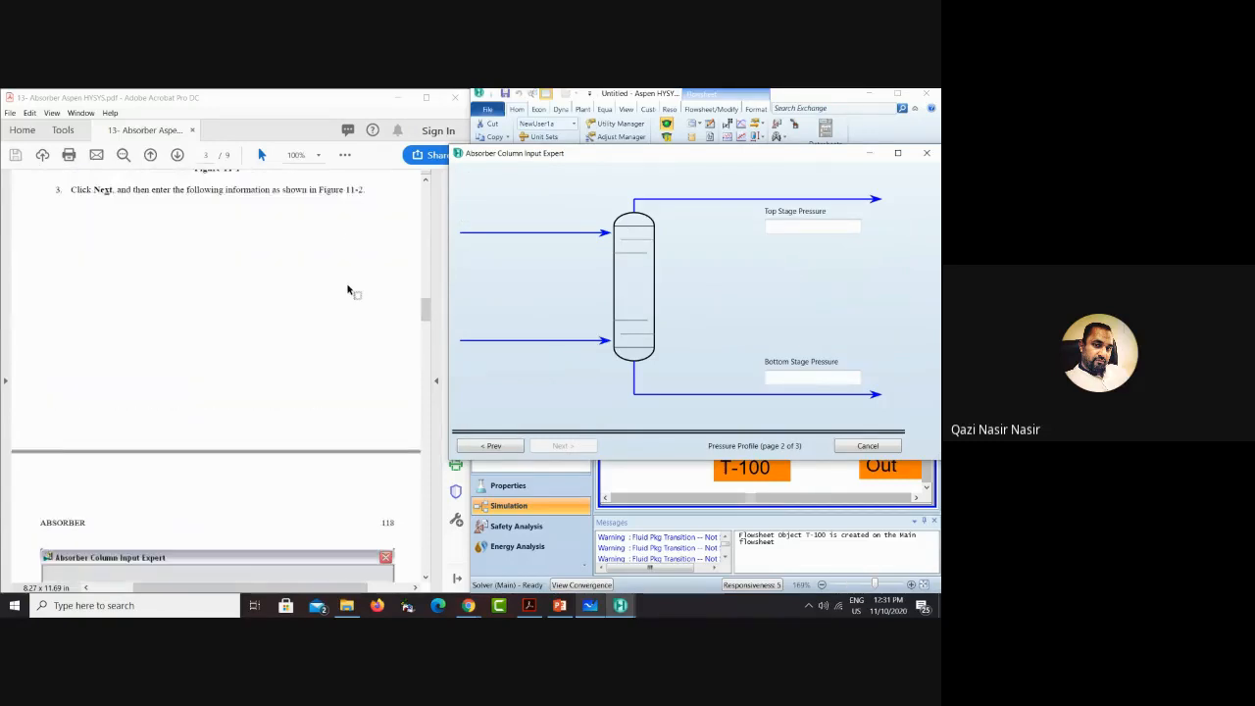
scroll(347, 289, up, 15)
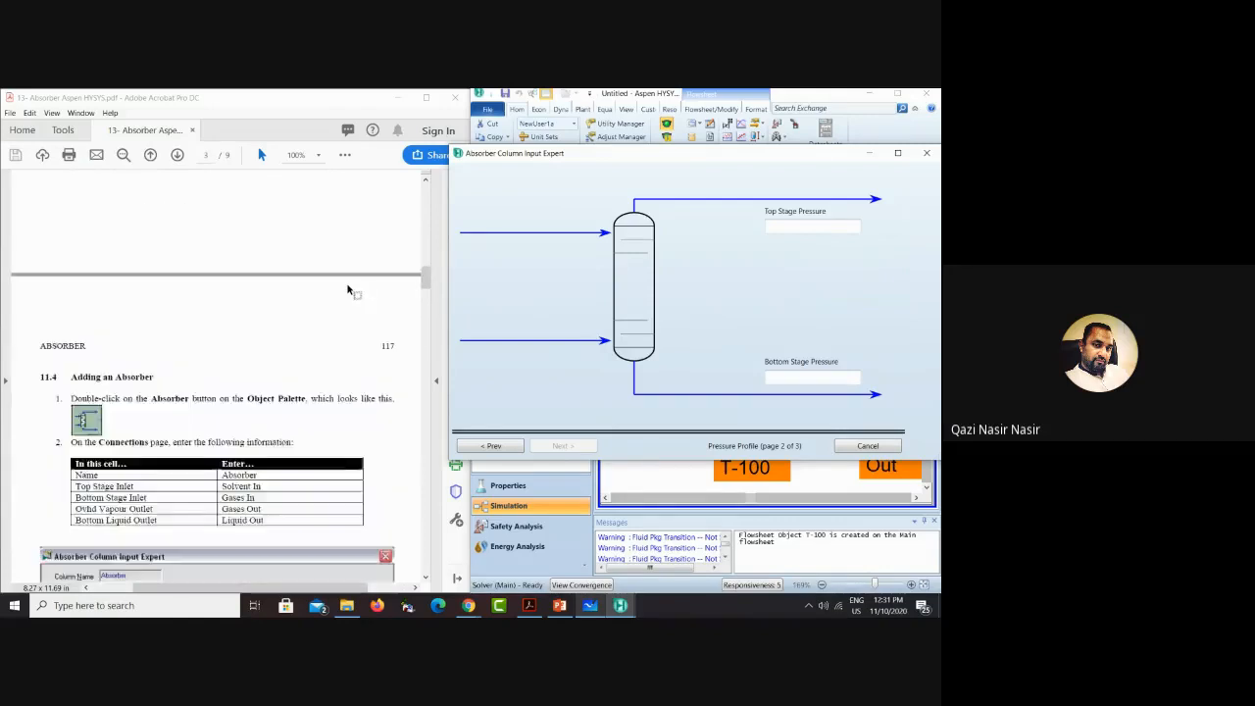
scroll(347, 286, up, 5)
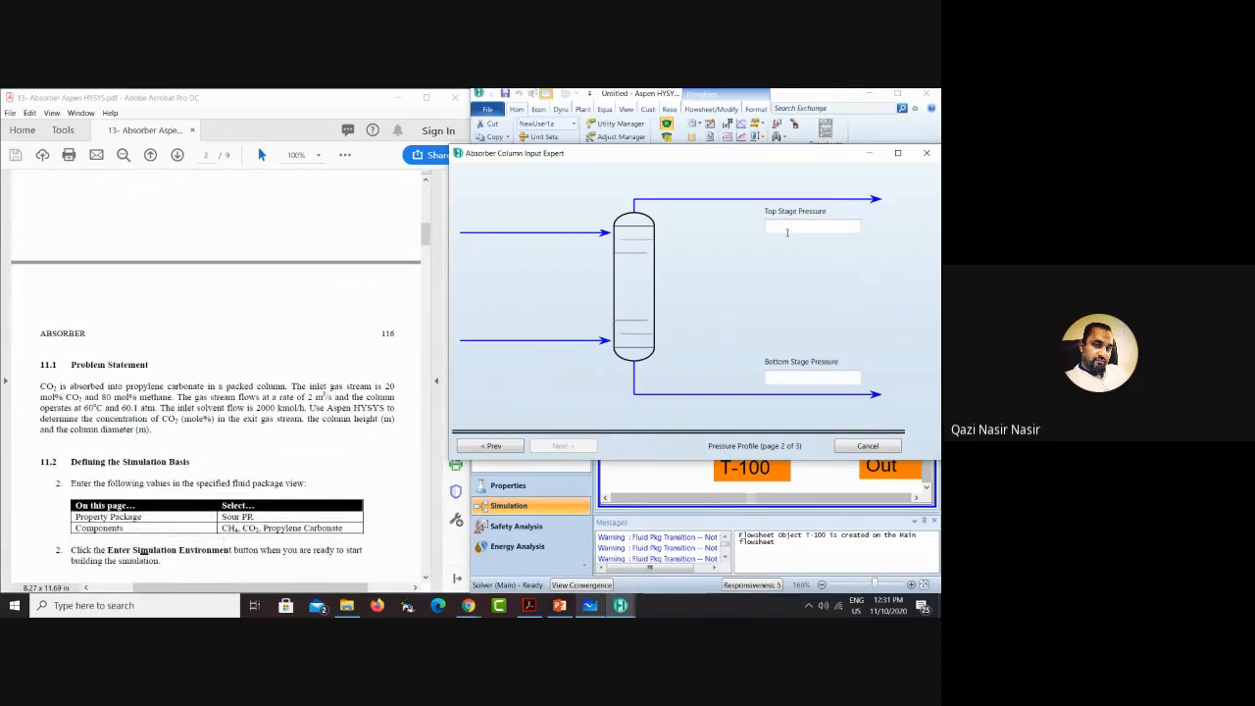
click(787, 230)
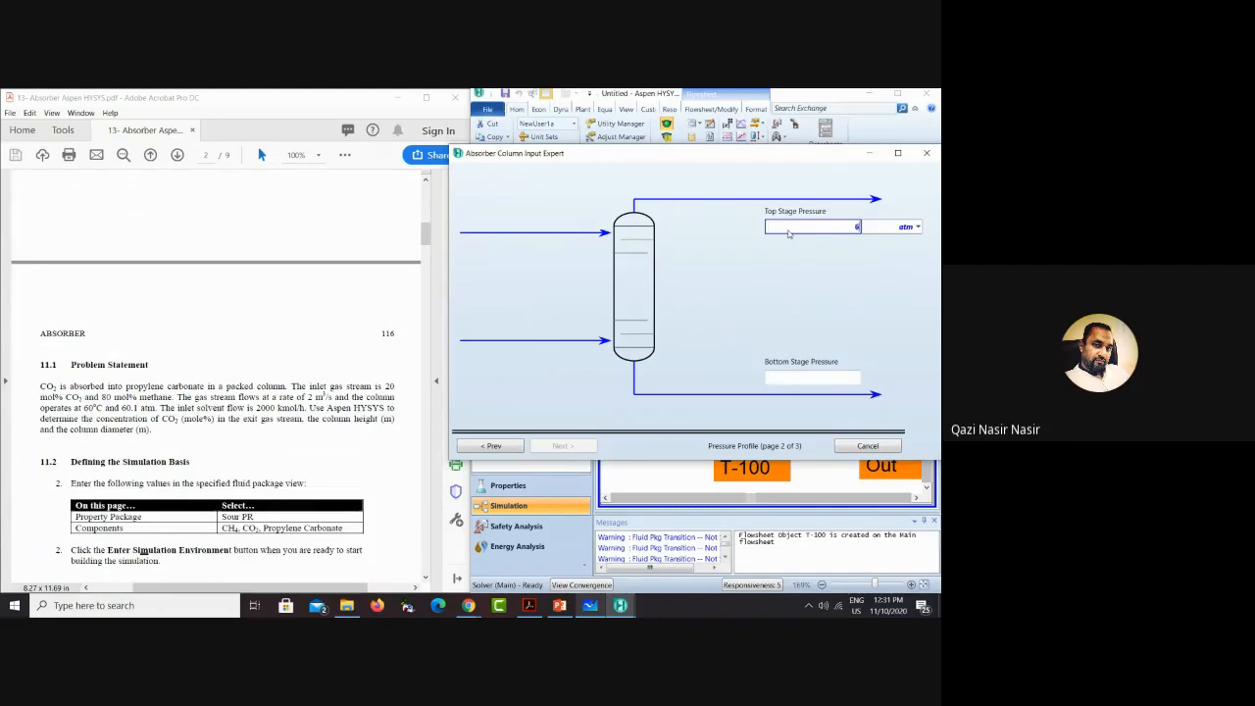
text(60.1)
click(785, 377)
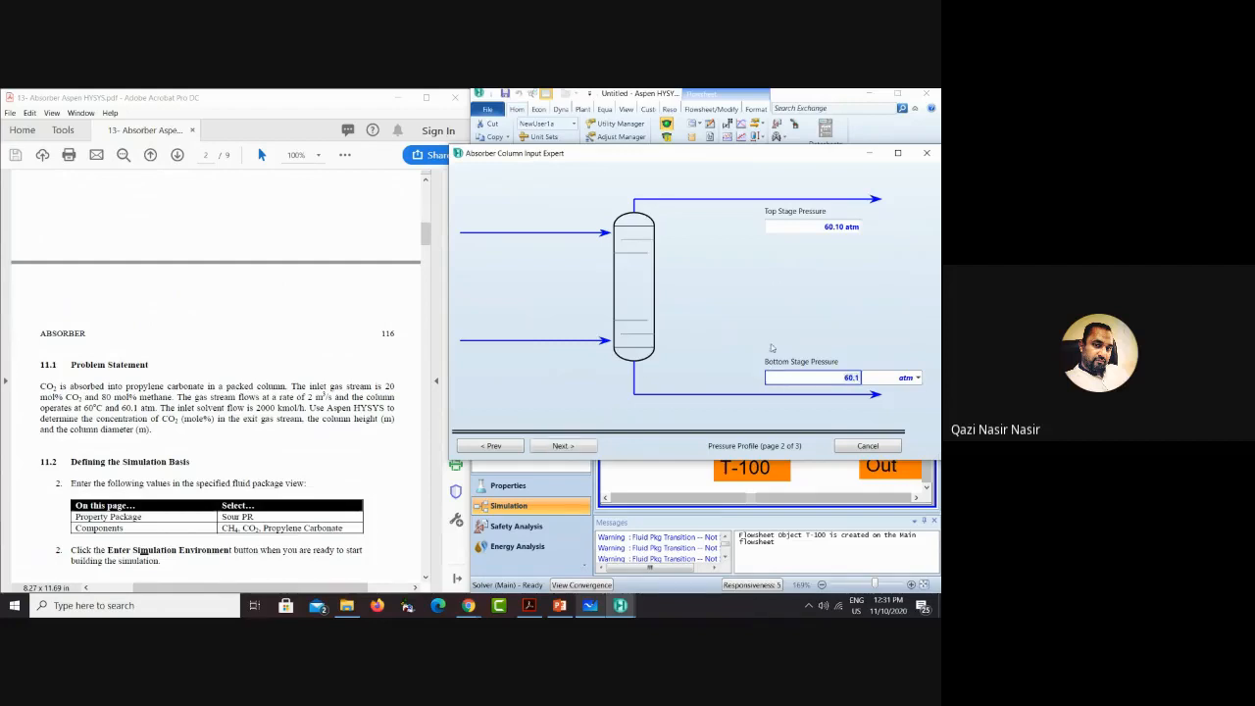
click(562, 446)
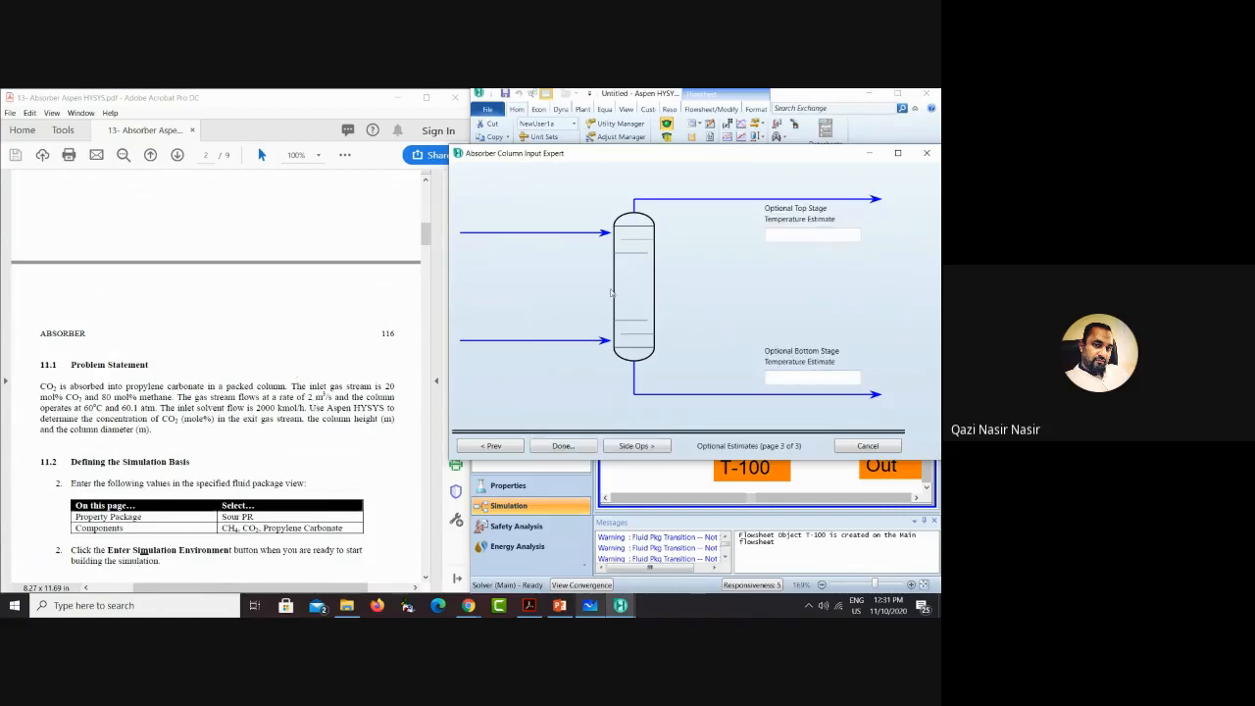
Step: Set the optional top and bottom stage temperature estimates to 60 °C following the PDF, and complete the absorber setup
scroll(308, 348, down, 15)
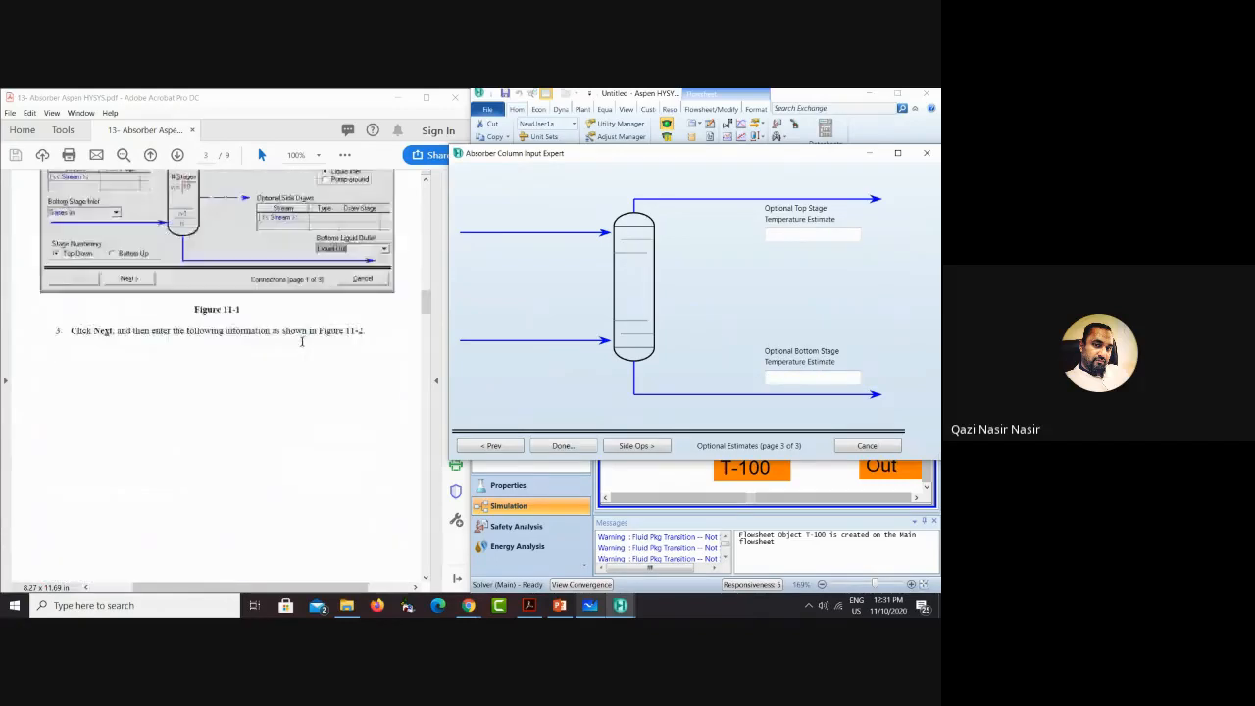
scroll(302, 341, down, 10)
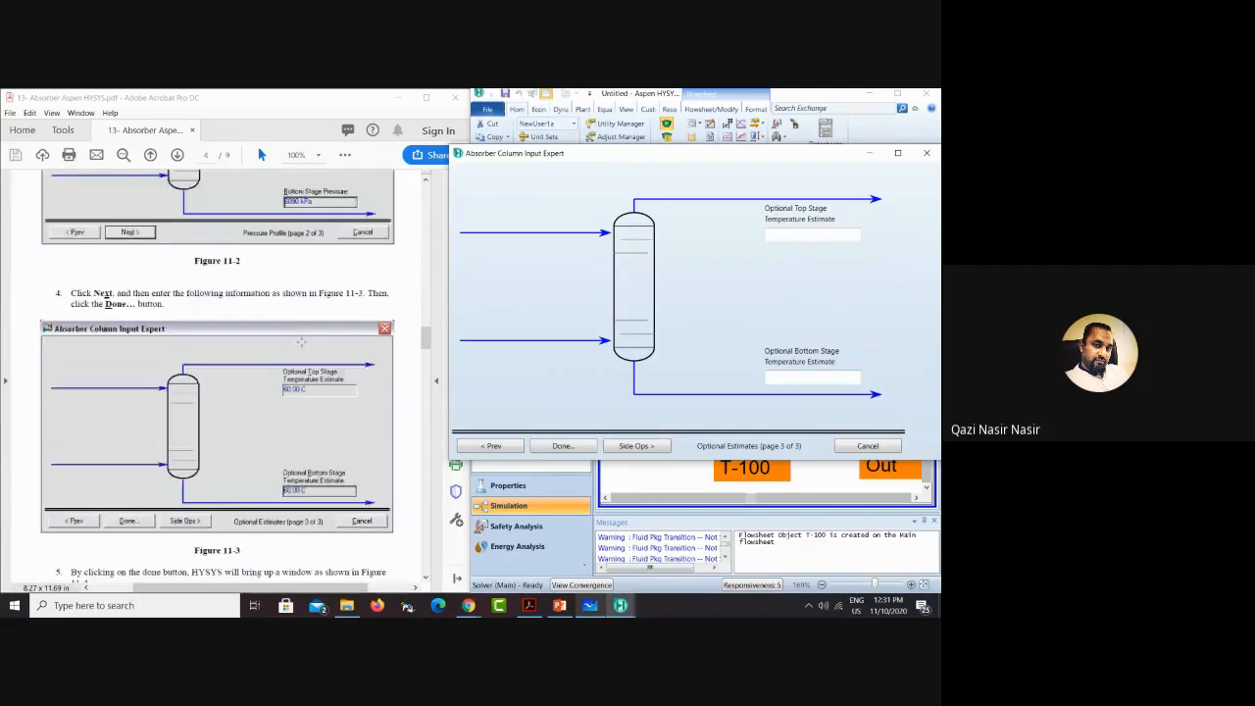
scroll(302, 341, down, 1)
scroll(302, 347, up, 11)
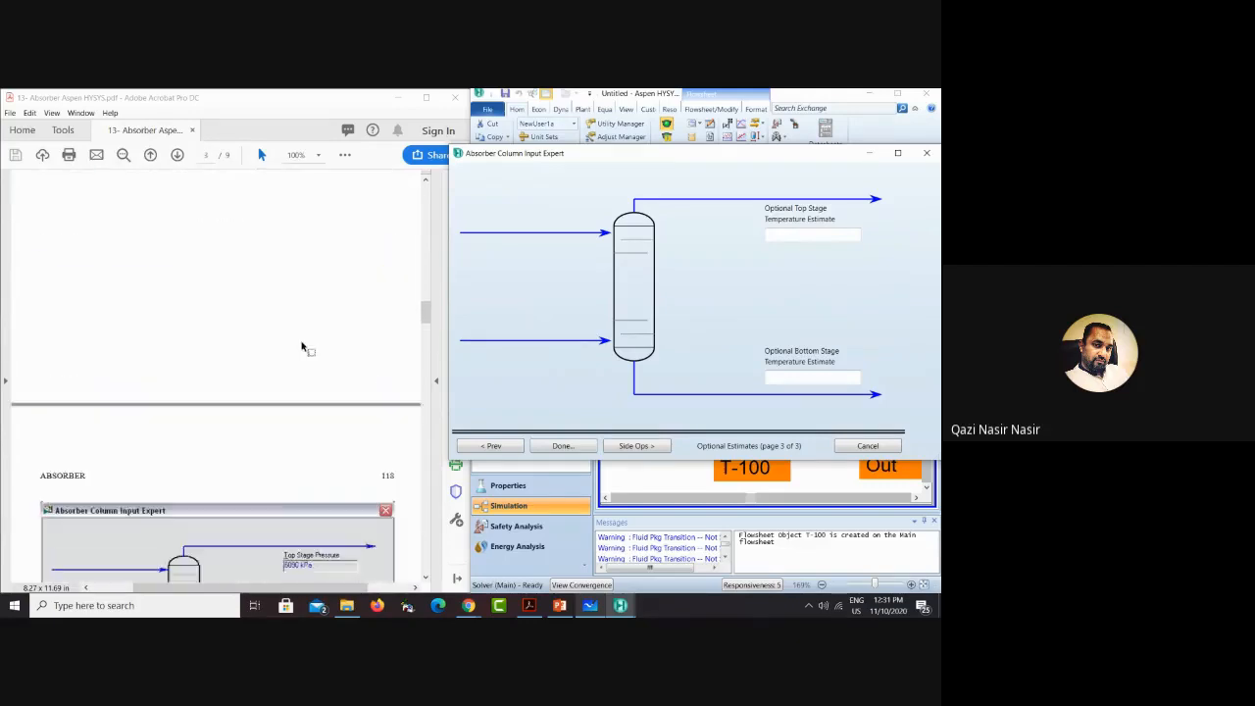
scroll(302, 347, down, 7)
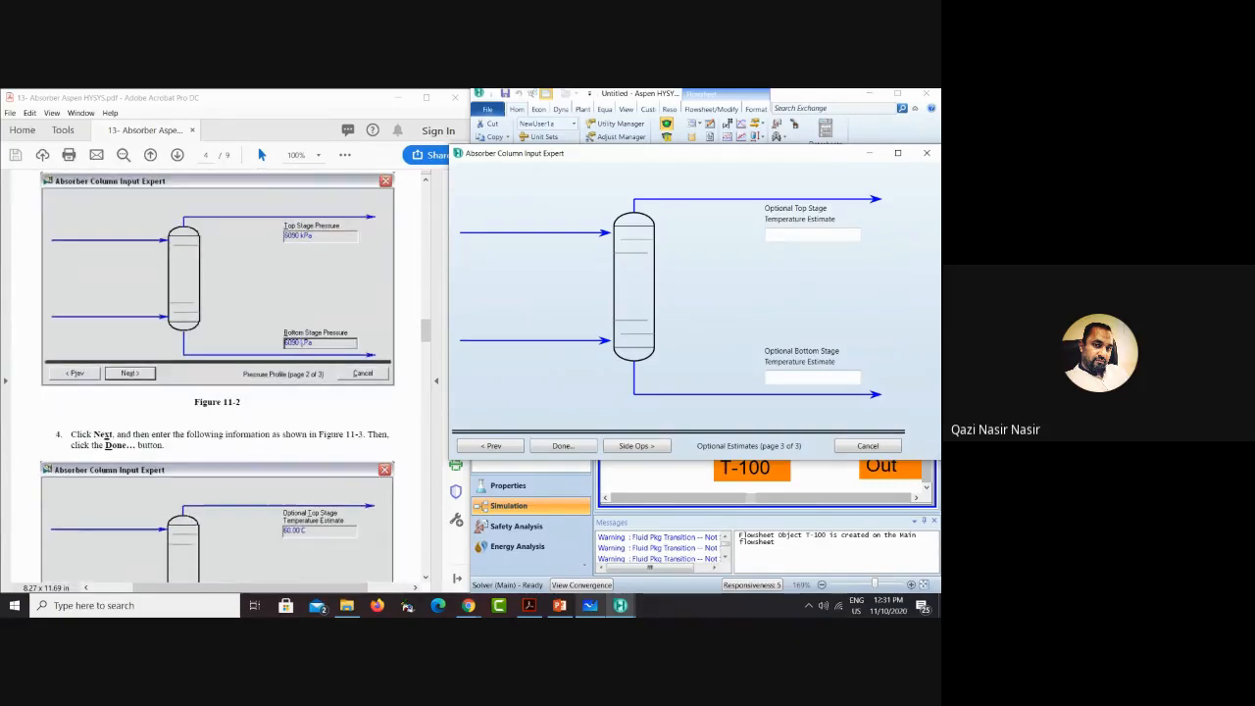
scroll(302, 347, down, 5)
scroll(302, 347, up, 12)
scroll(302, 347, up, 15)
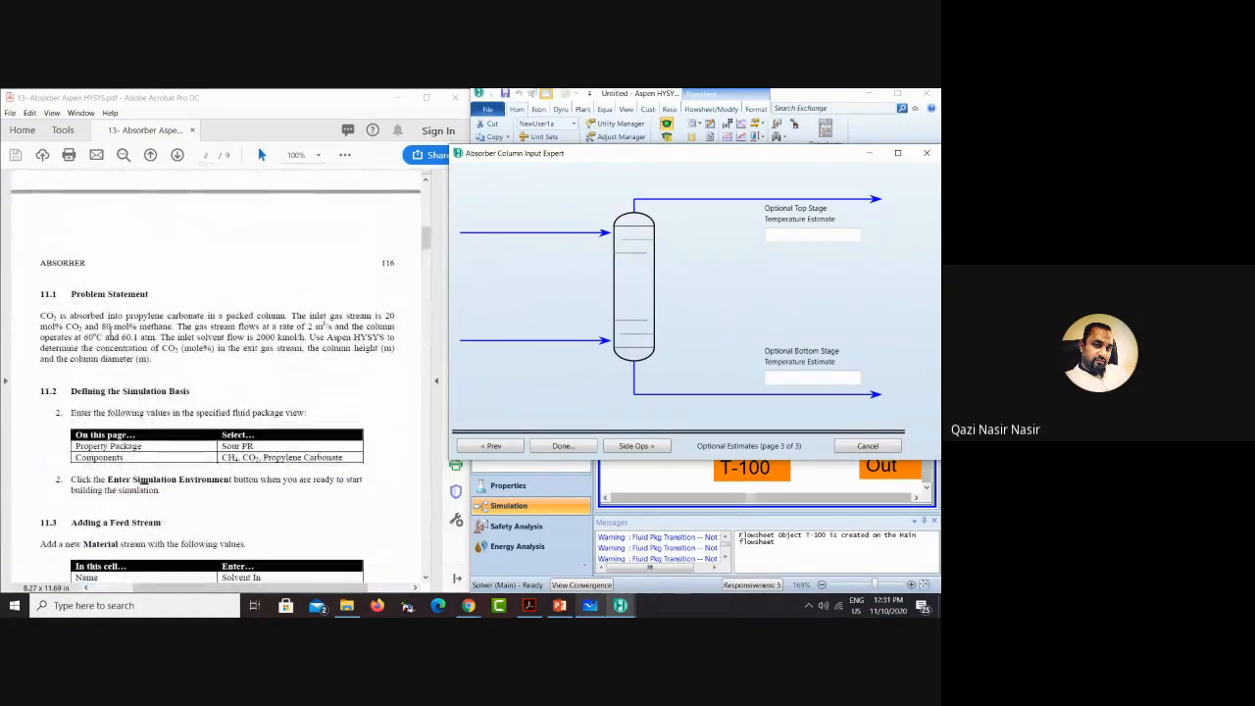
click(796, 235)
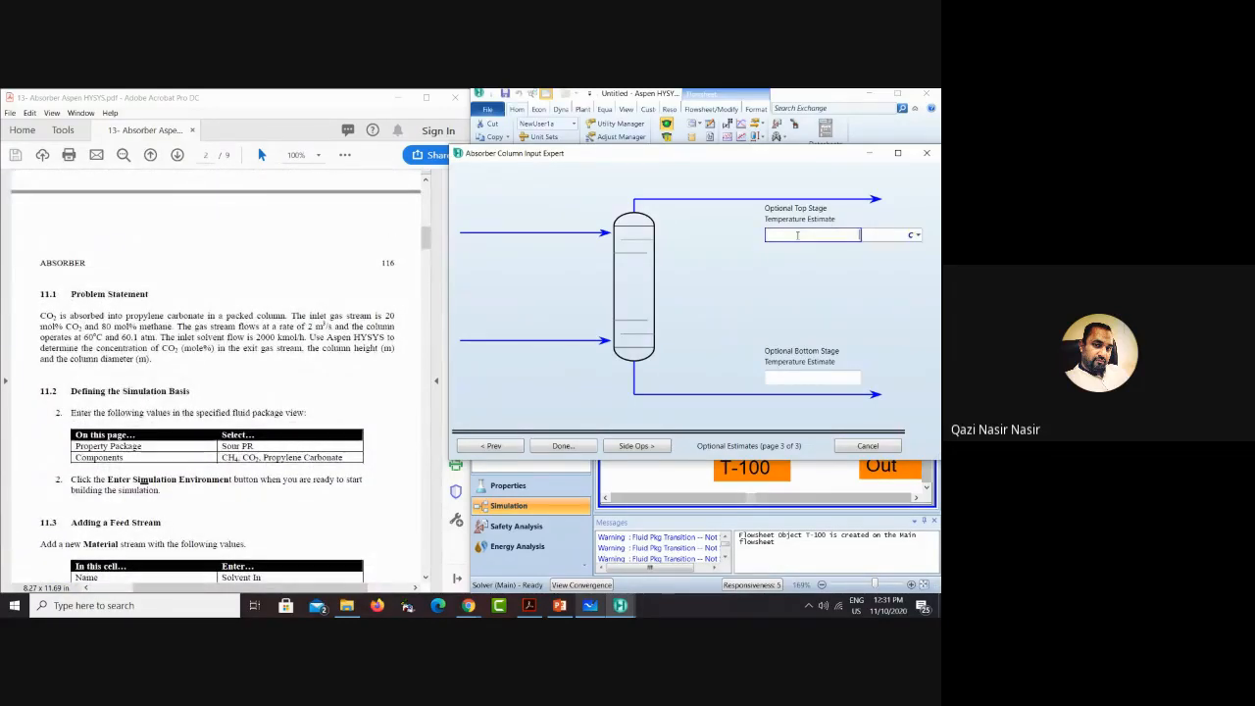
text(60)
click(796, 381)
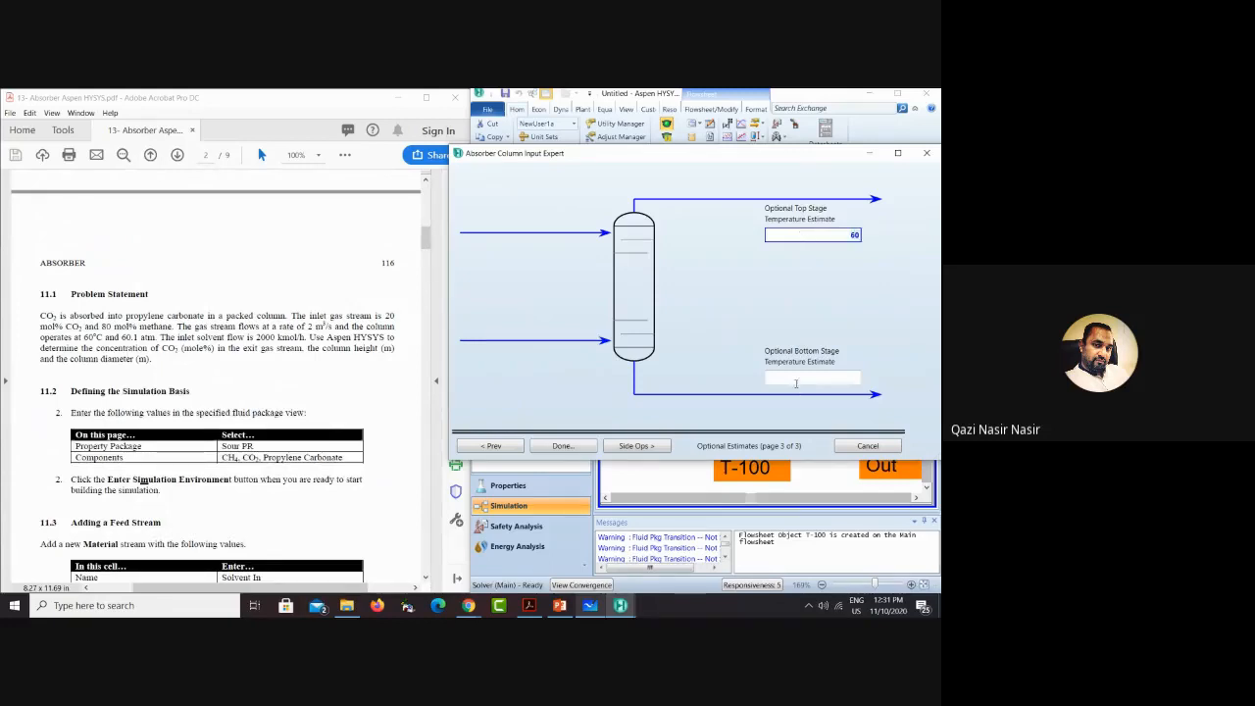
text(60)
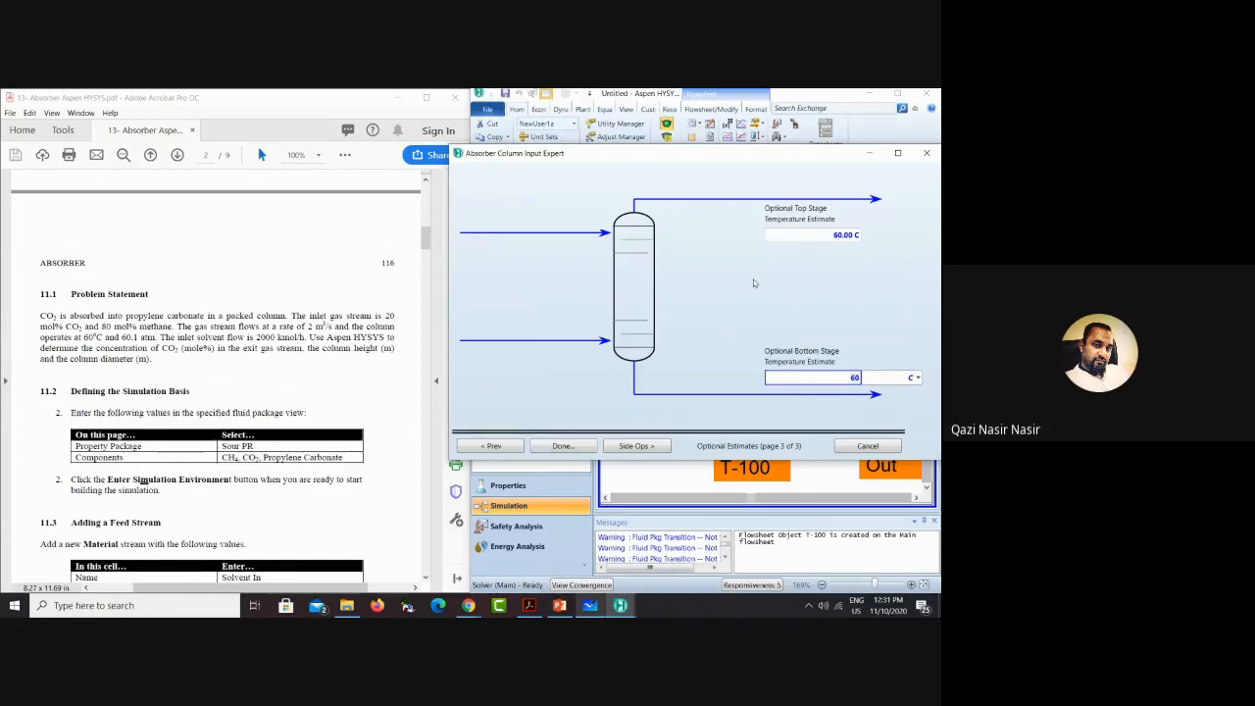
key(Return)
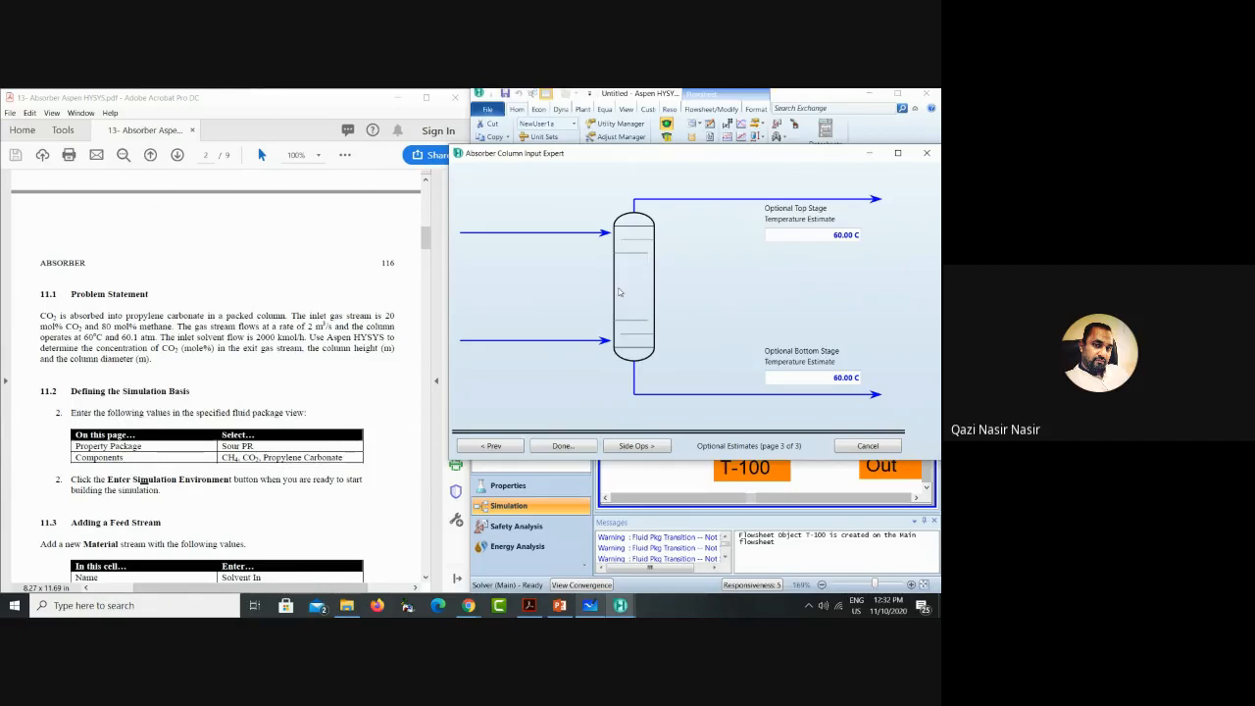
click(573, 440)
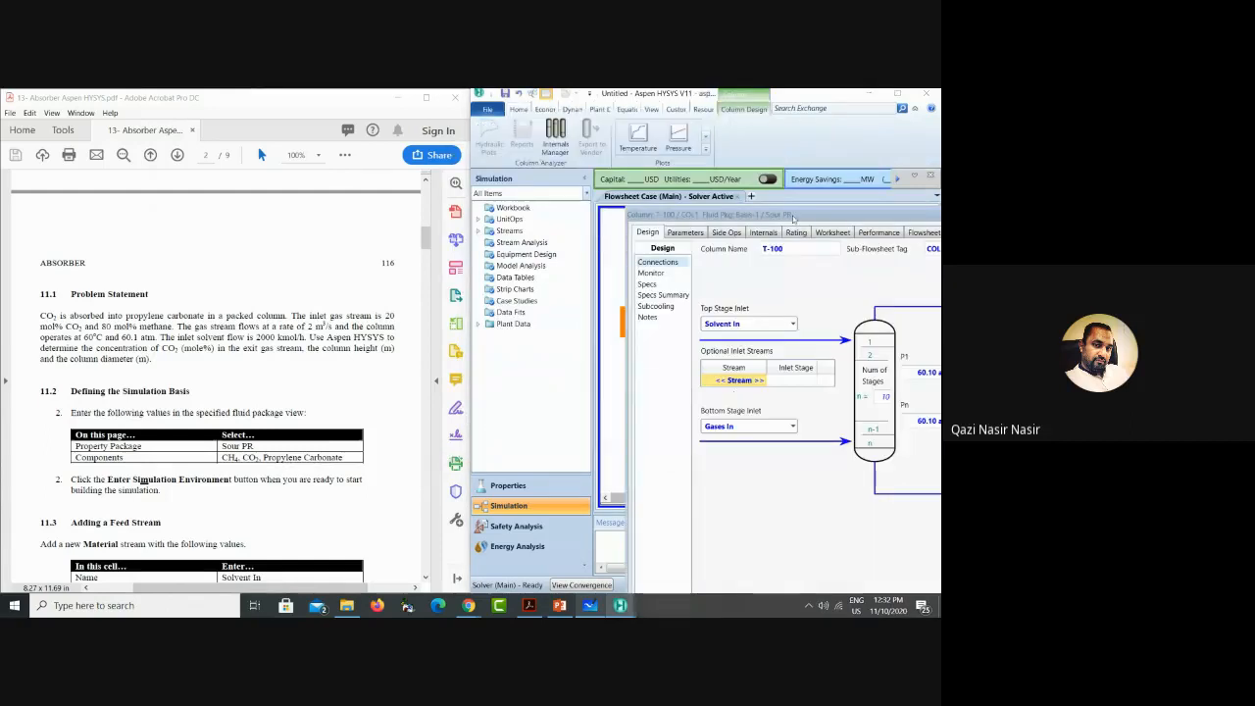
Step: Move the T-100 column window fully into view and bring up the PDF's feed stream tables in section 11.3
drag(794, 216, 463, 130)
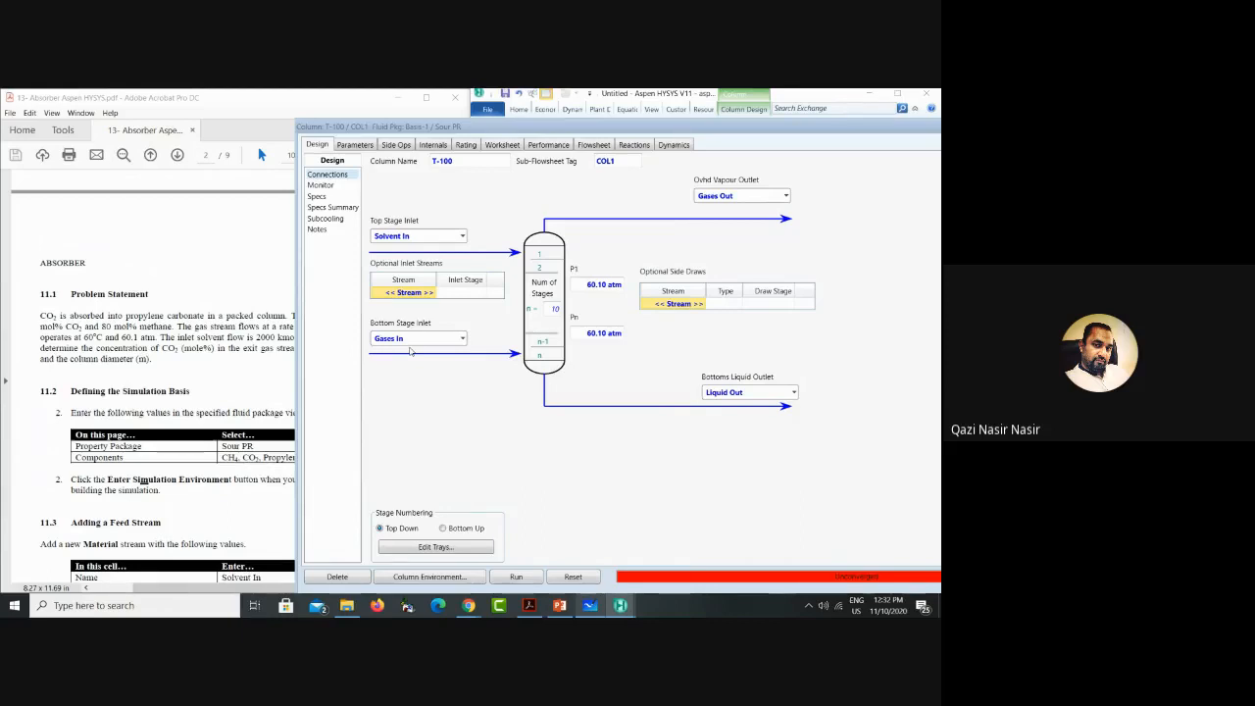
click(138, 380)
scroll(140, 378, down, 3)
scroll(141, 378, down, 3)
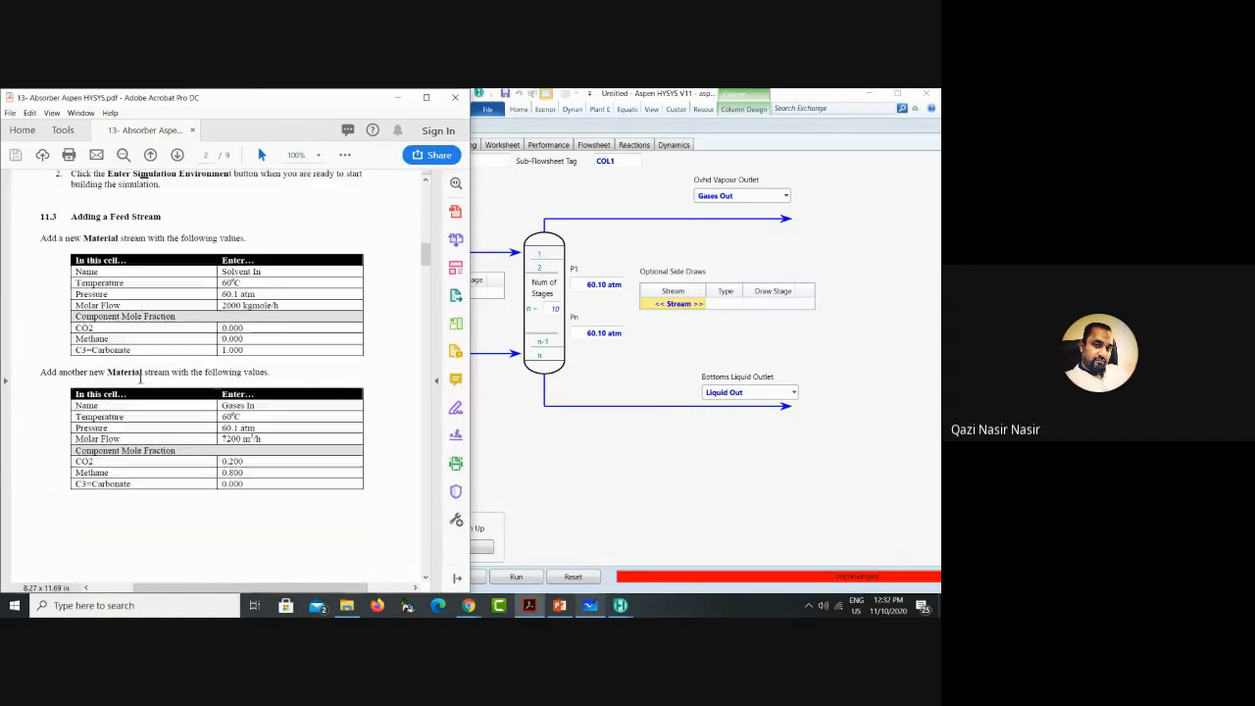
click(547, 540)
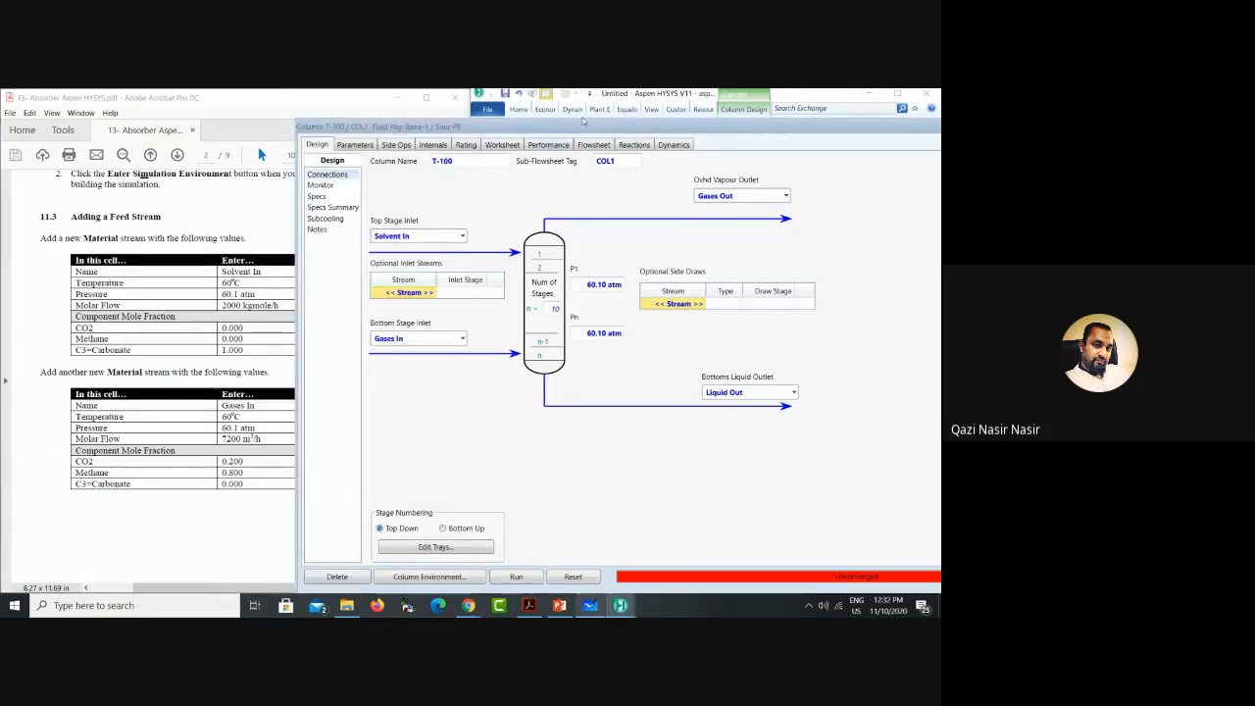
Step: Show the T-100 column's worksheet conditions and arrange its window beside the PDF's feed stream tables
drag(562, 128, 479, 458)
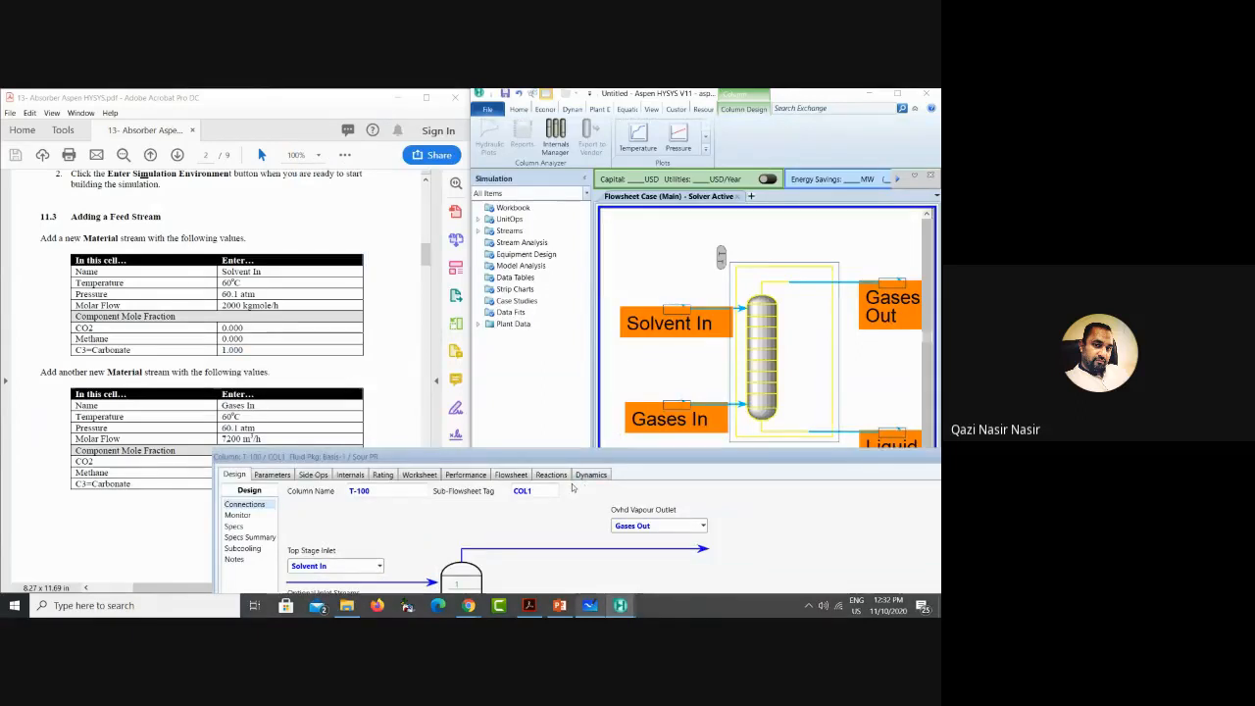
drag(581, 457, 939, 157)
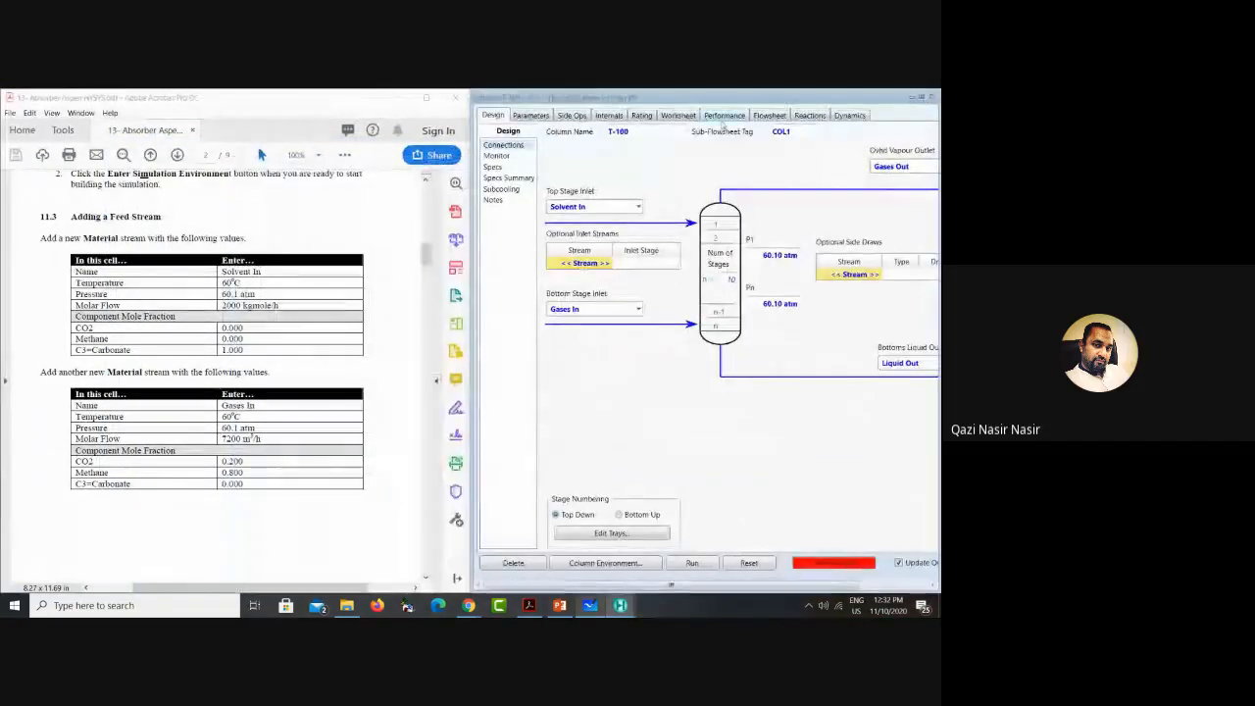
click(678, 115)
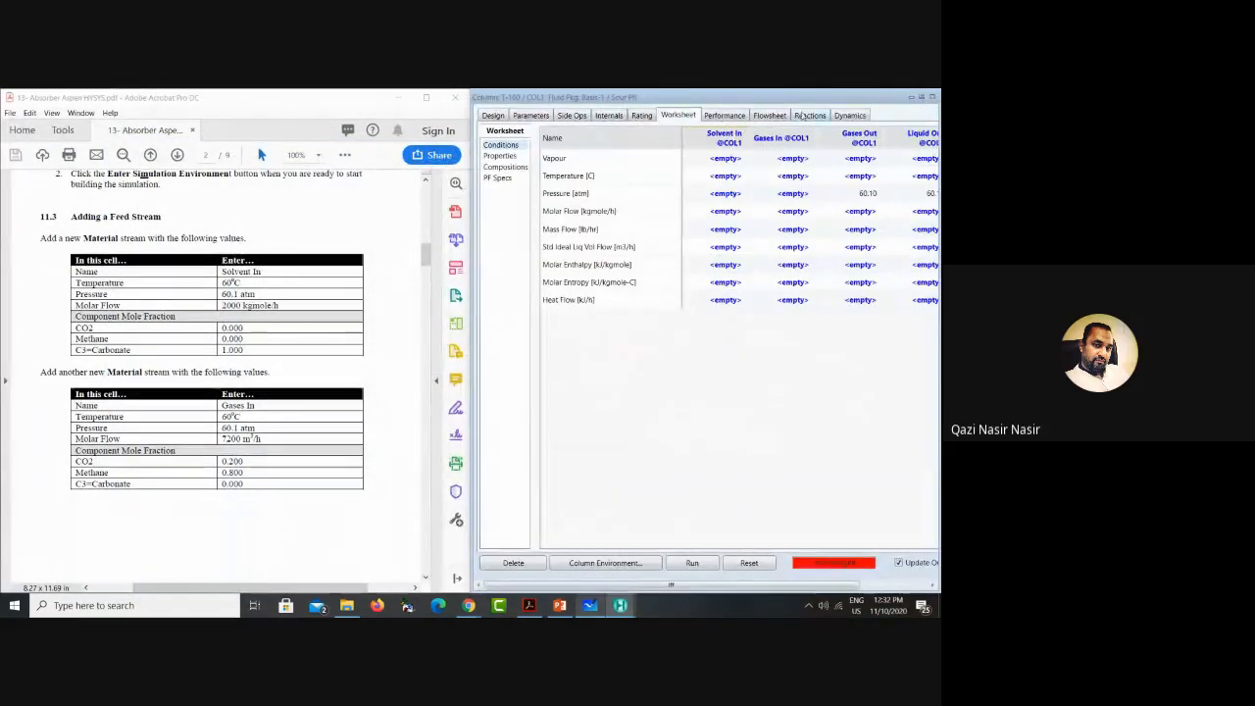
drag(723, 97, 908, 276)
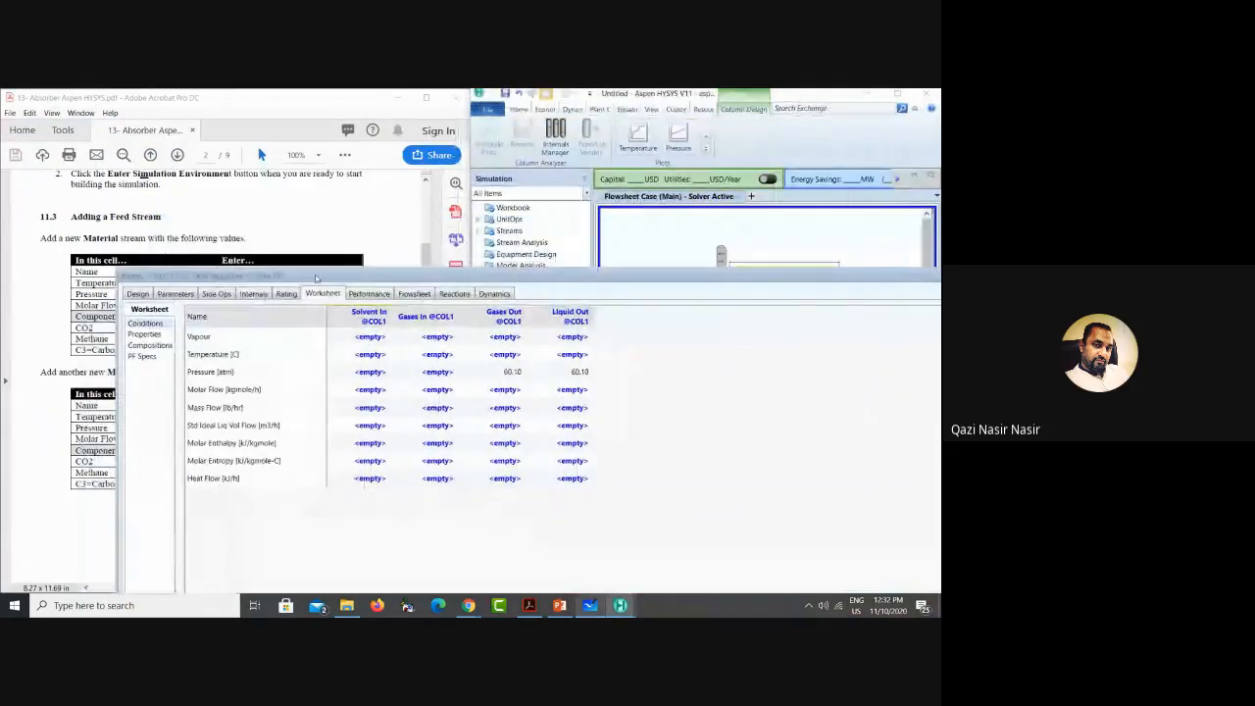
drag(117, 351, 433, 348)
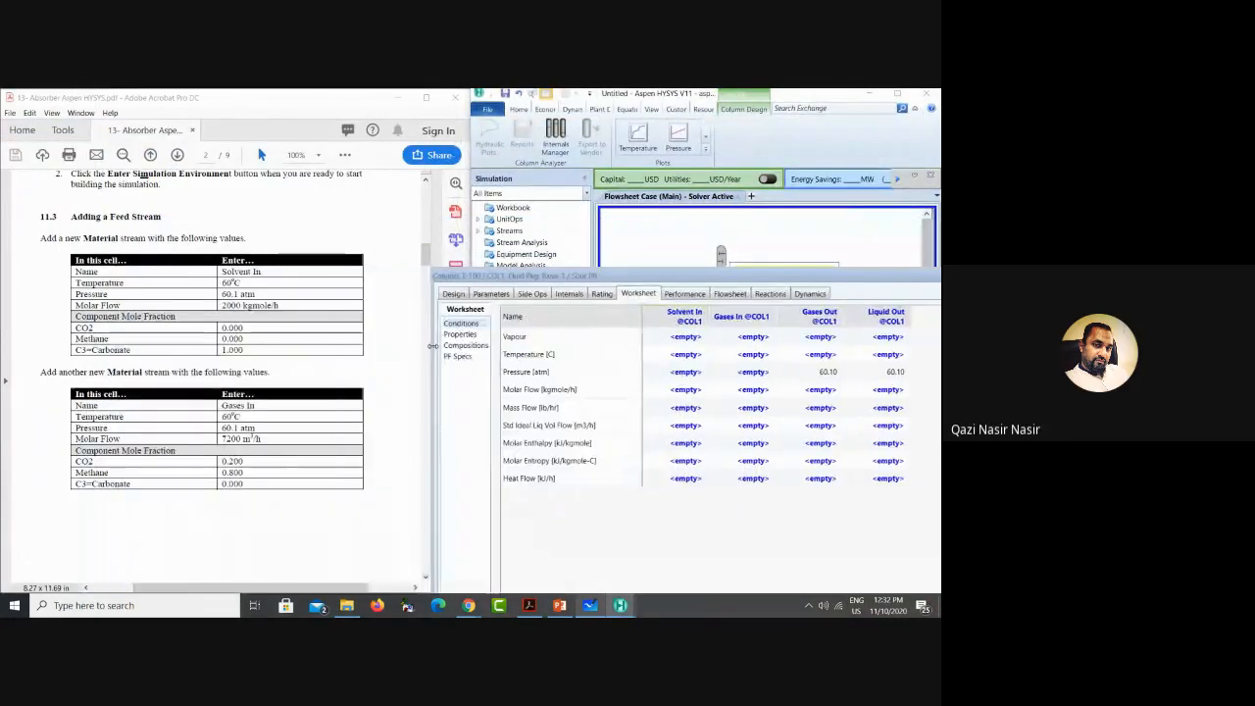
drag(665, 279, 648, 198)
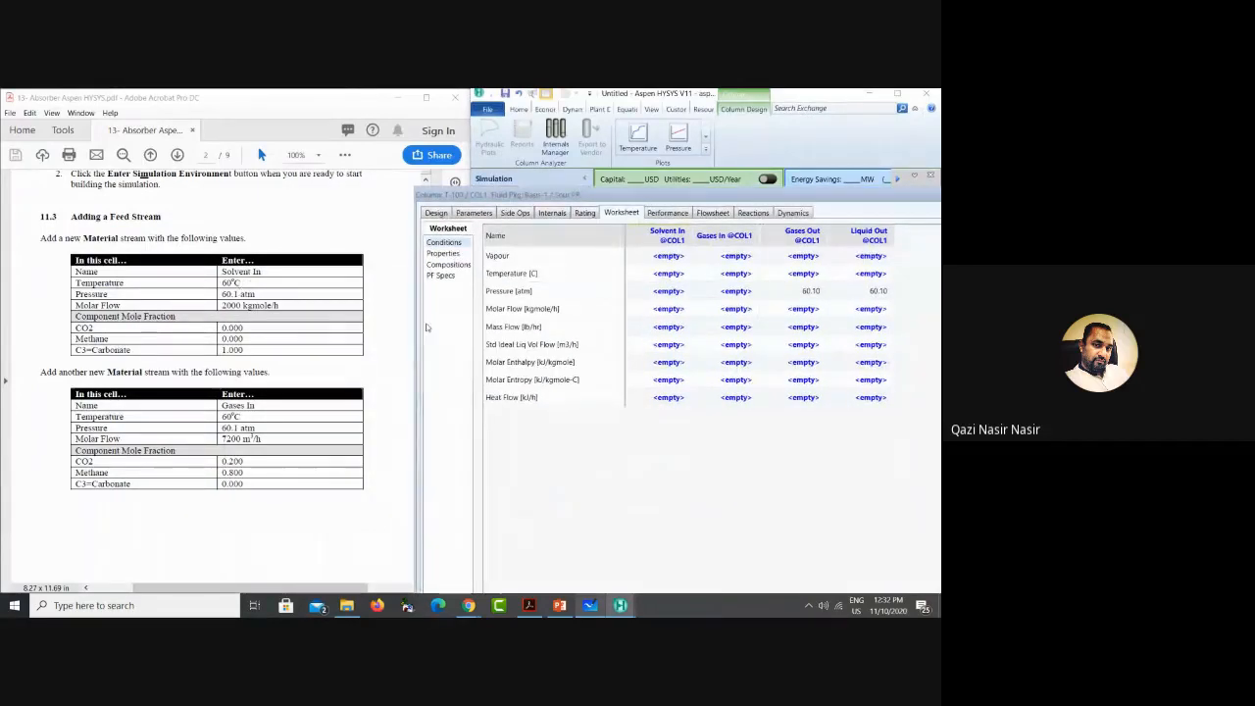
Step: Set the Solvent In stream's conditions to 60 °C, 60.1 atm and a molar flow of 2000 kgmole/h
click(670, 274)
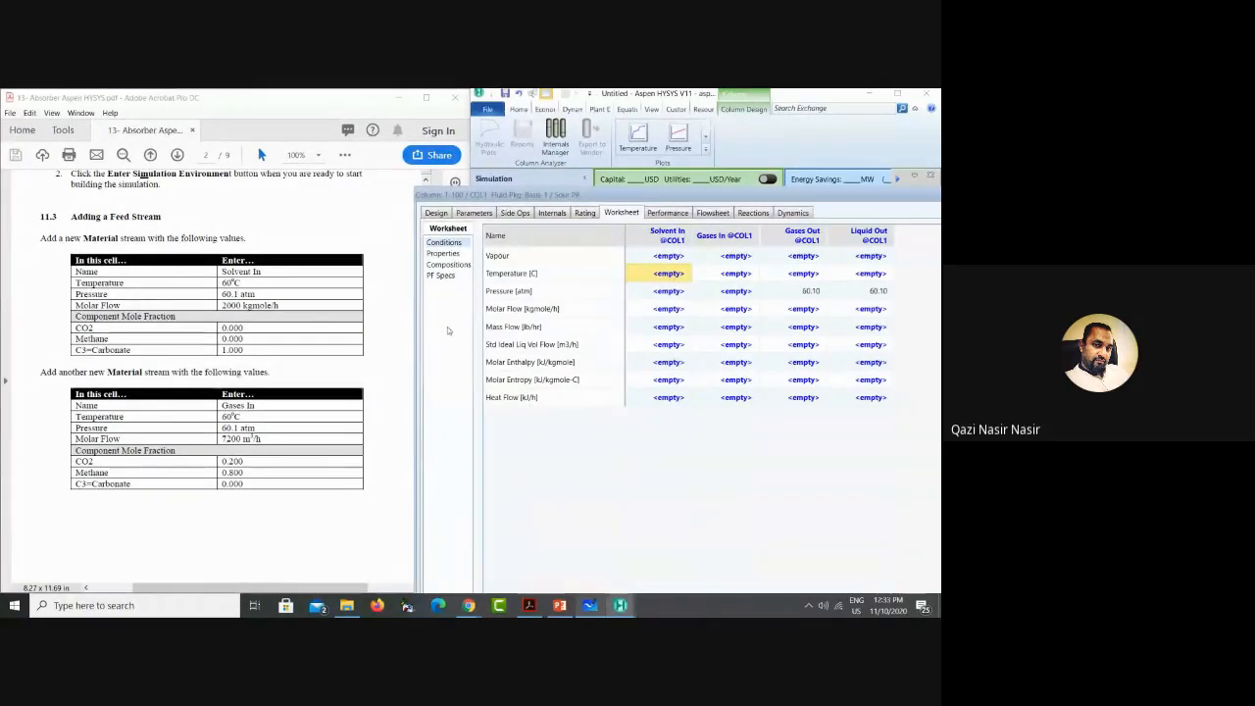
text(60)
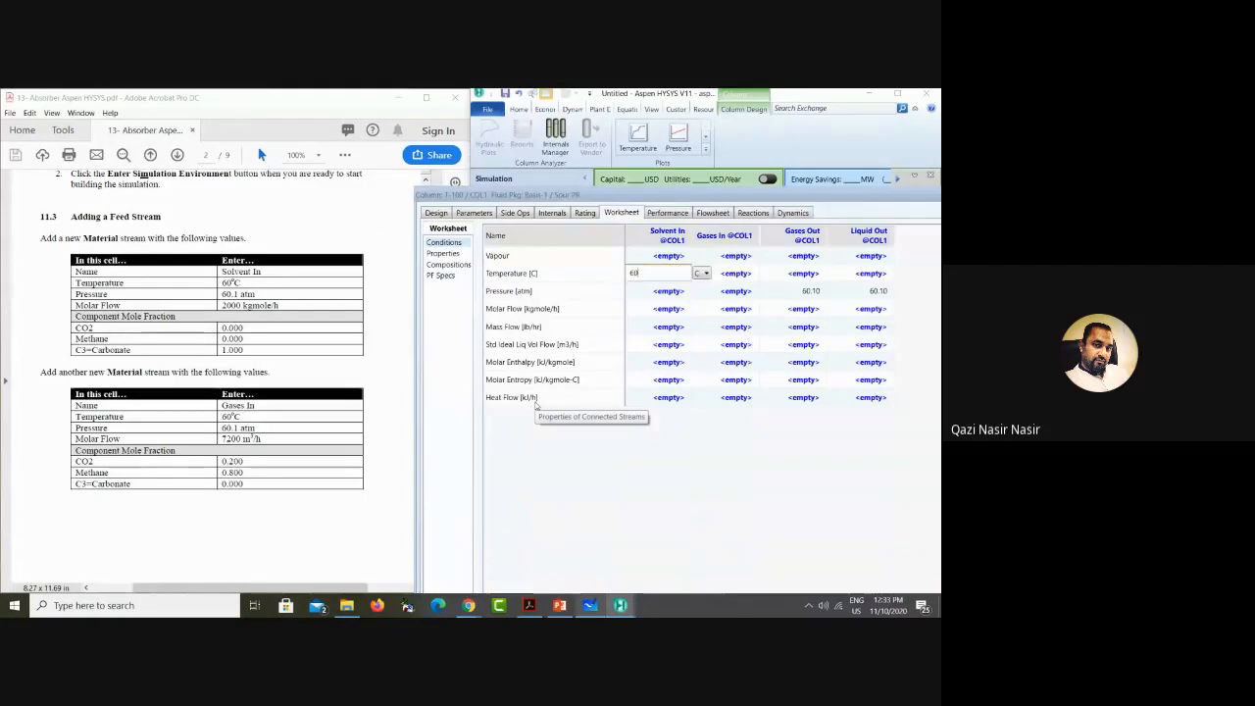
key(Return)
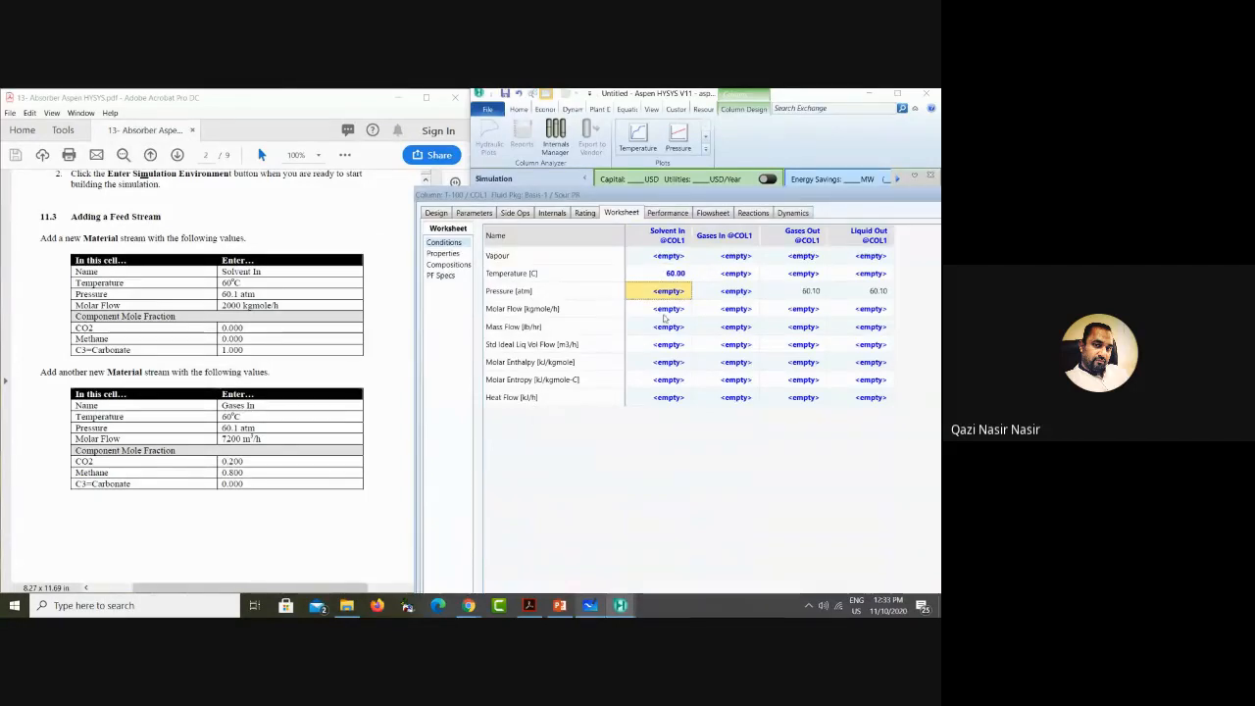
text(60.1)
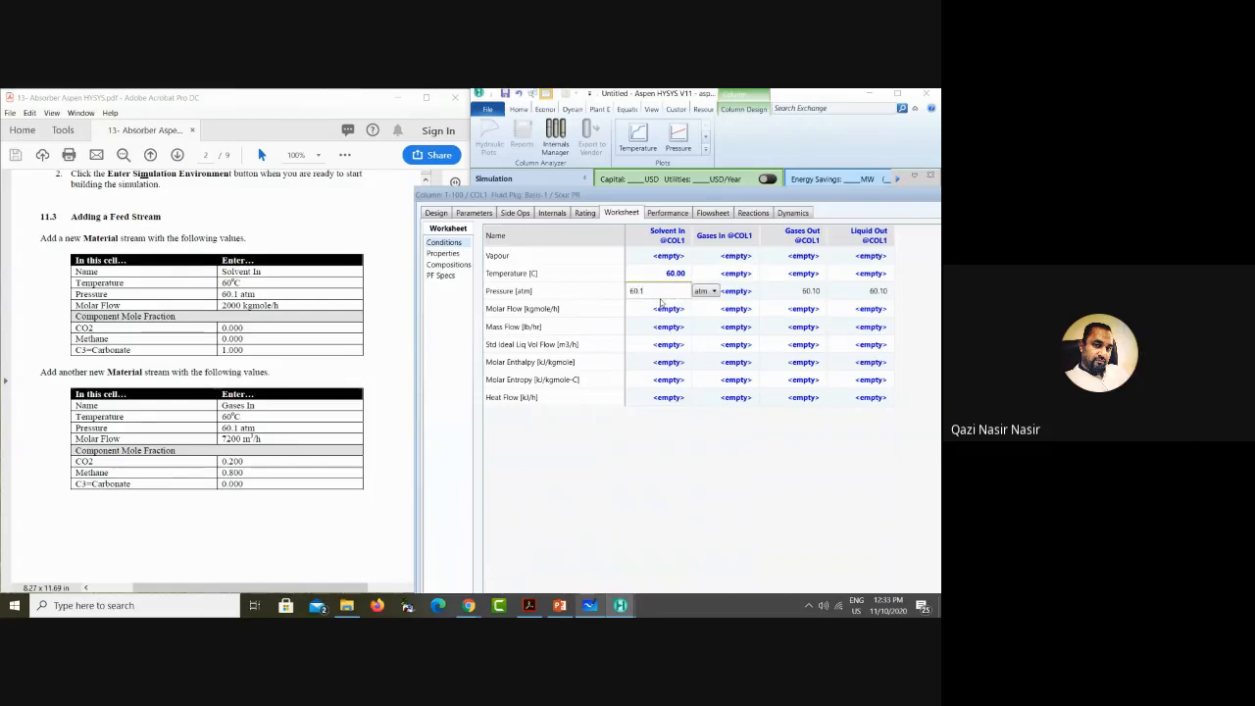
key(Return)
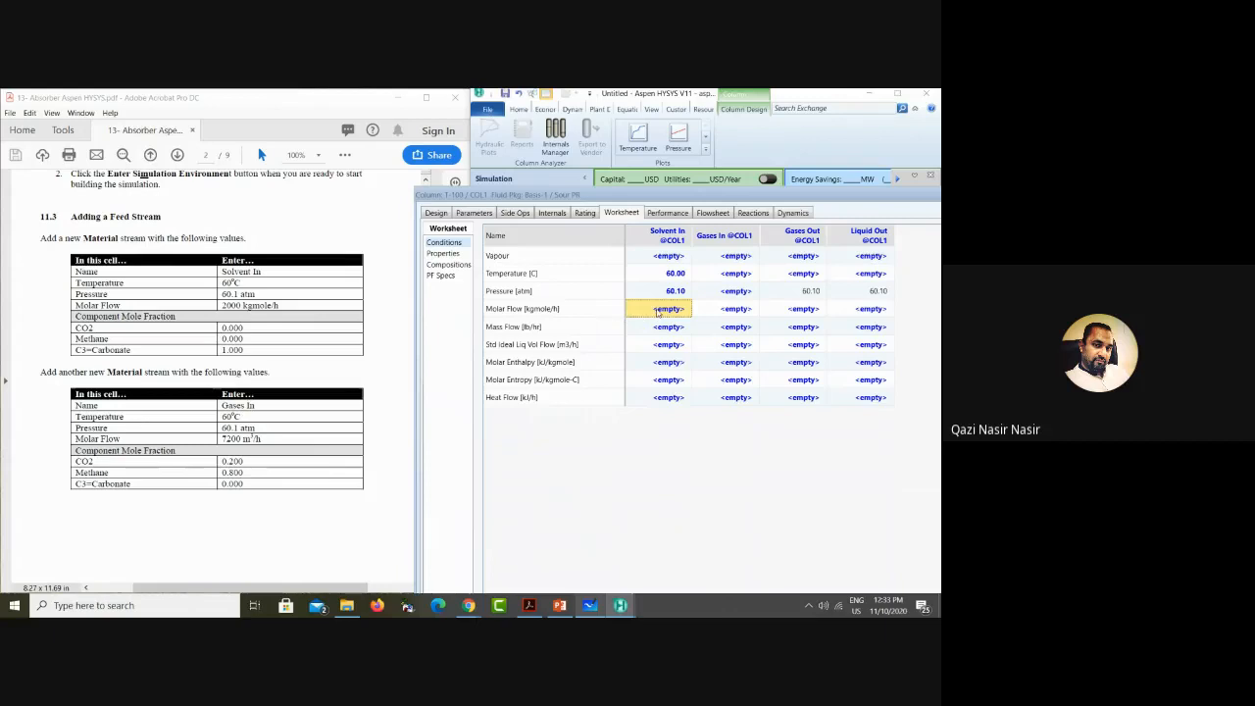
text(2000)
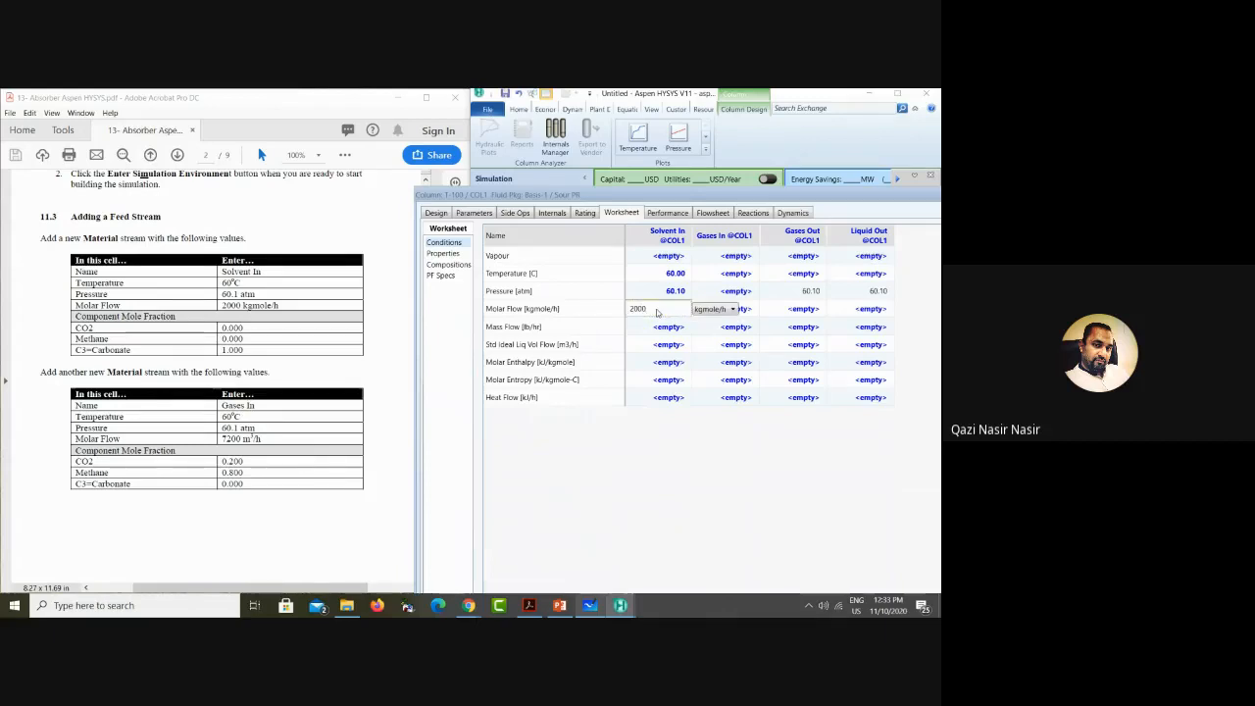
key(Return)
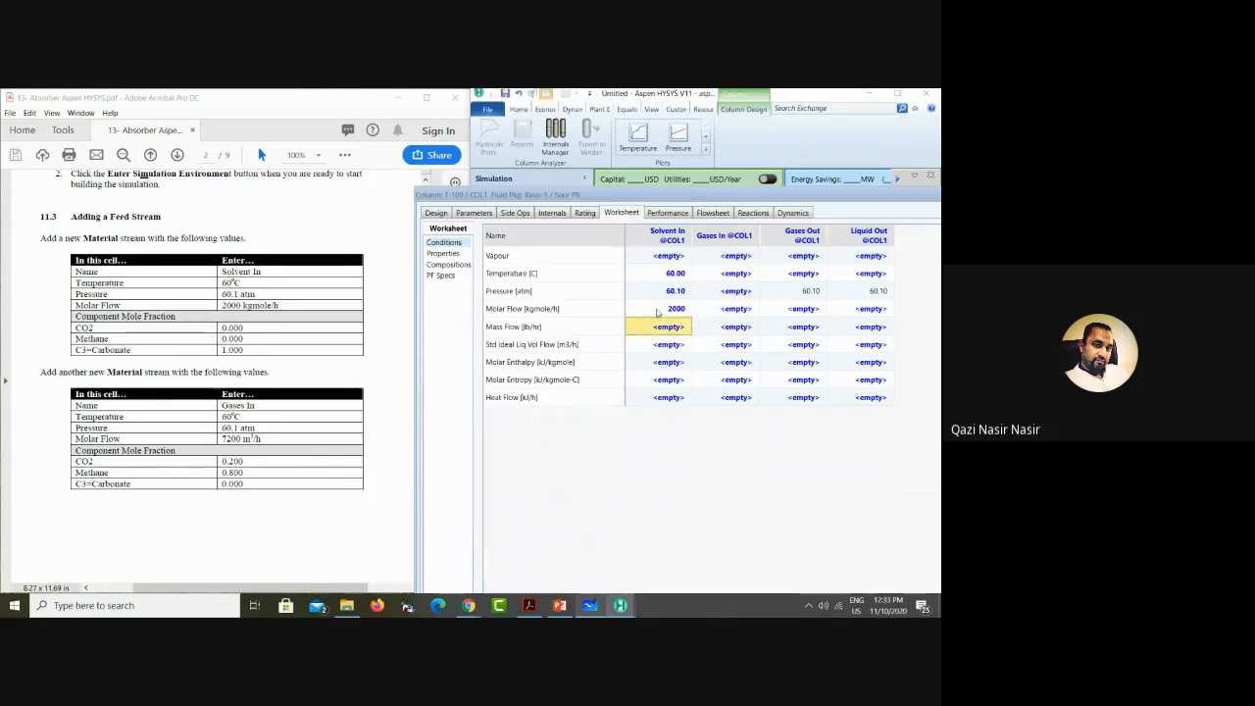
Step: Set the Gases In stream's temperature to 60 °C and its pressure to 60.1 atm
click(727, 276)
text(60)
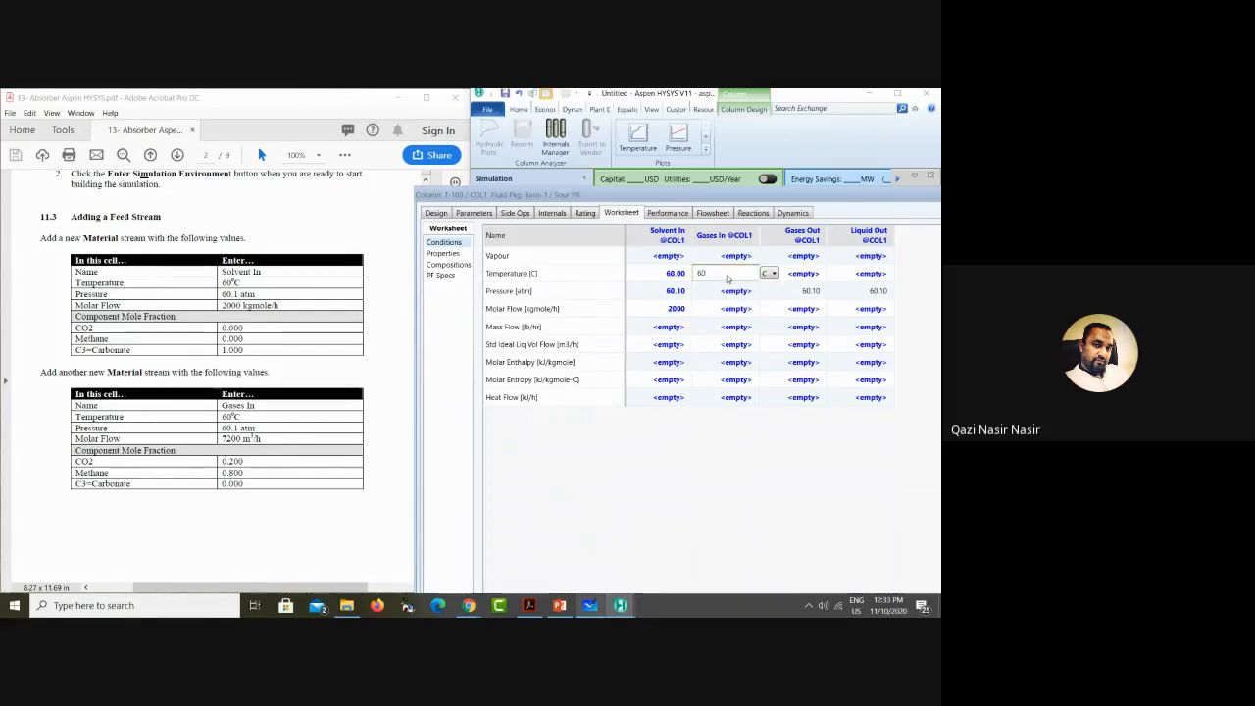
key(Return)
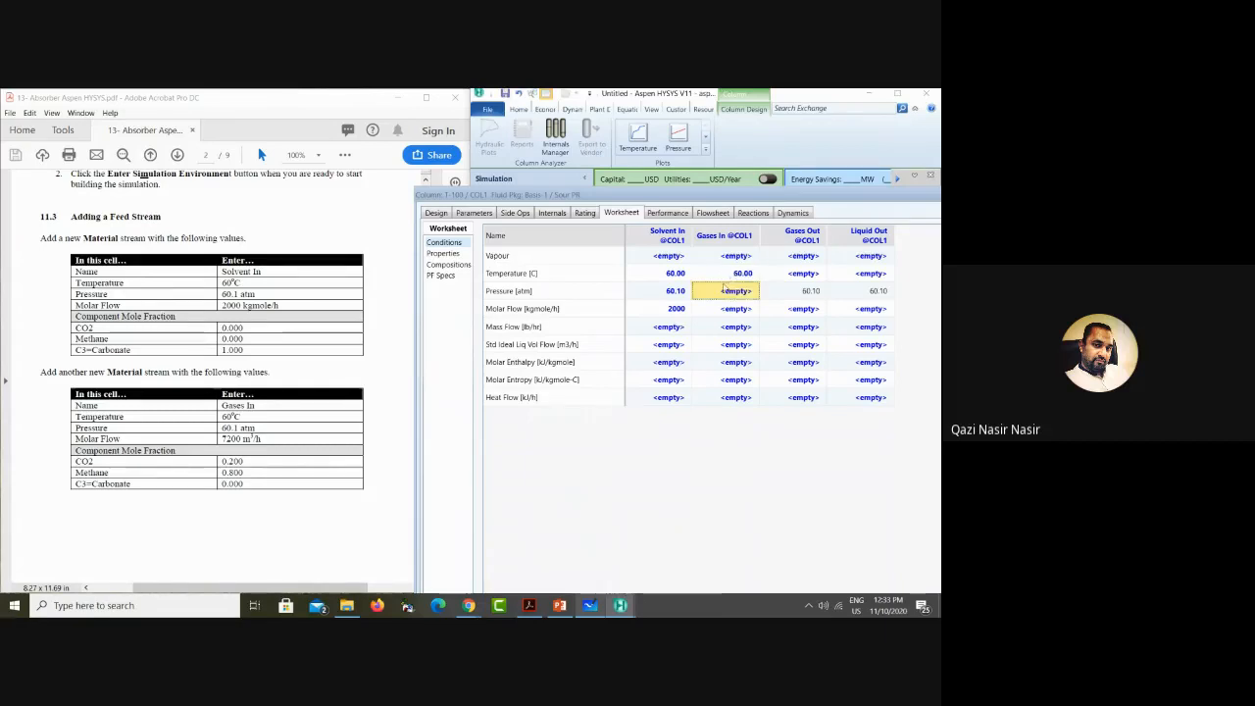
text(60)
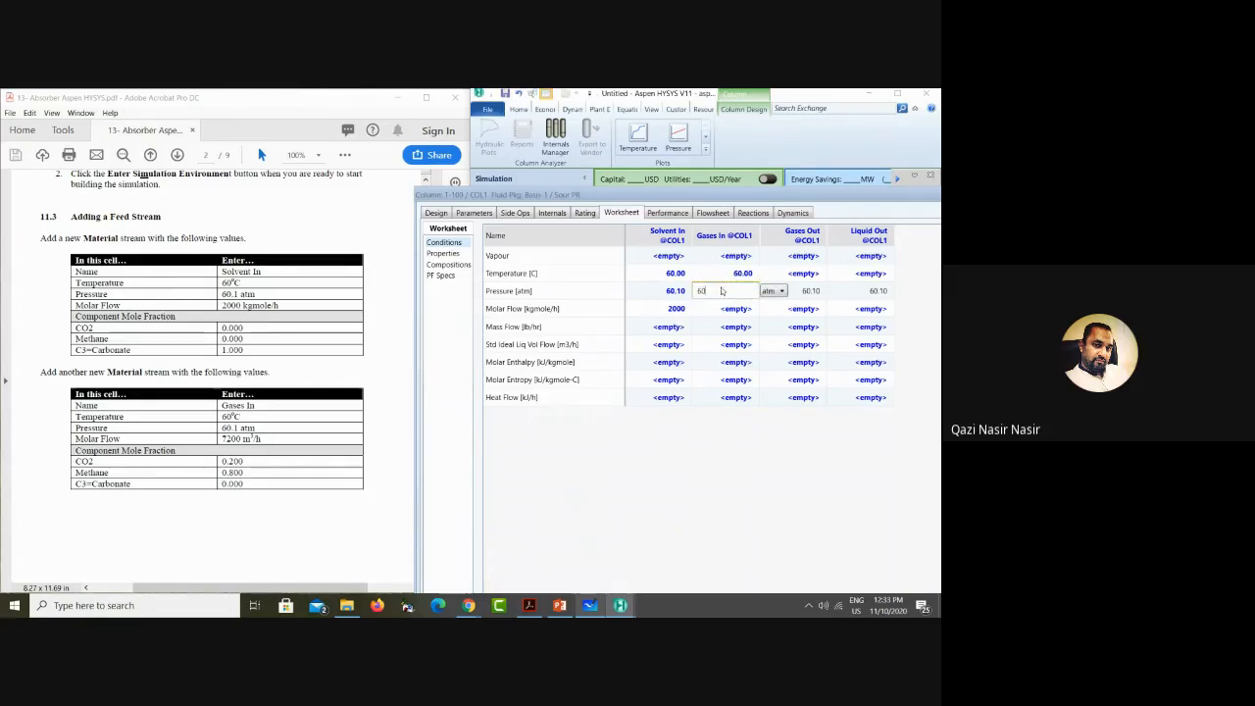
text(.1)
key(Return)
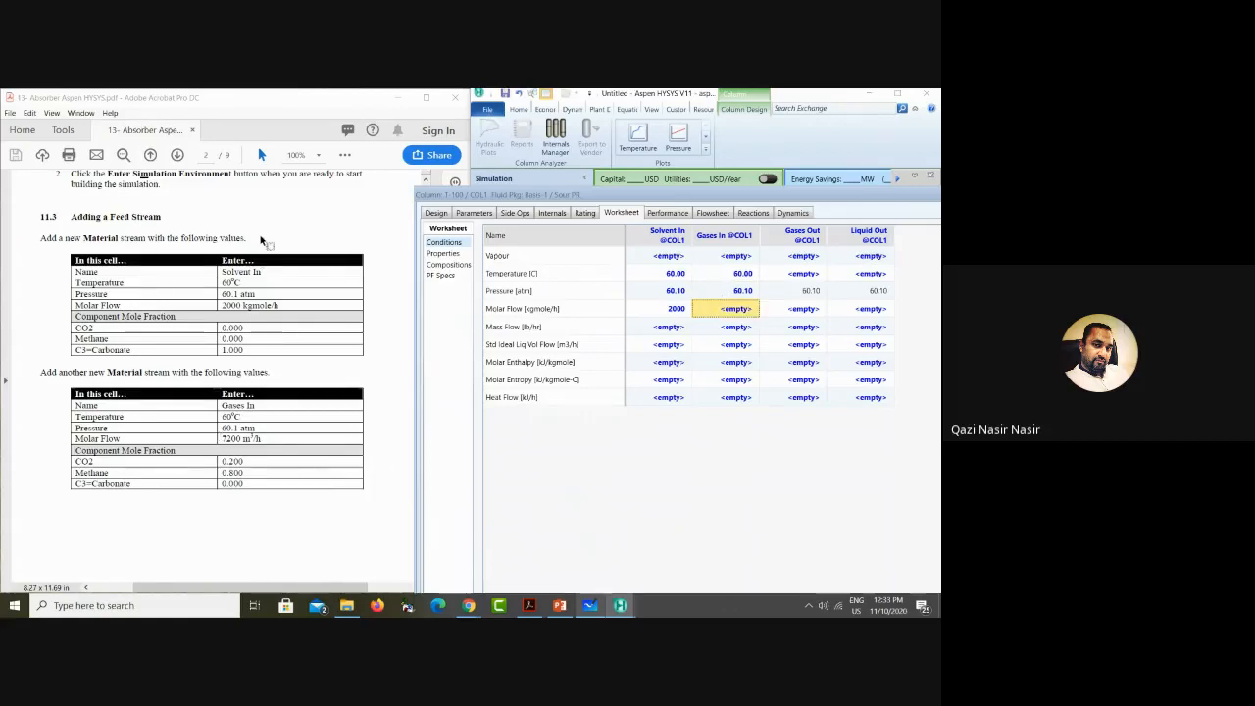
Step: Check the inlet gas flow in the PDF and set the Gases In standard ideal liquid volume flow to 7200 m3/h
scroll(262, 241, up, 5)
scroll(262, 241, up, 2)
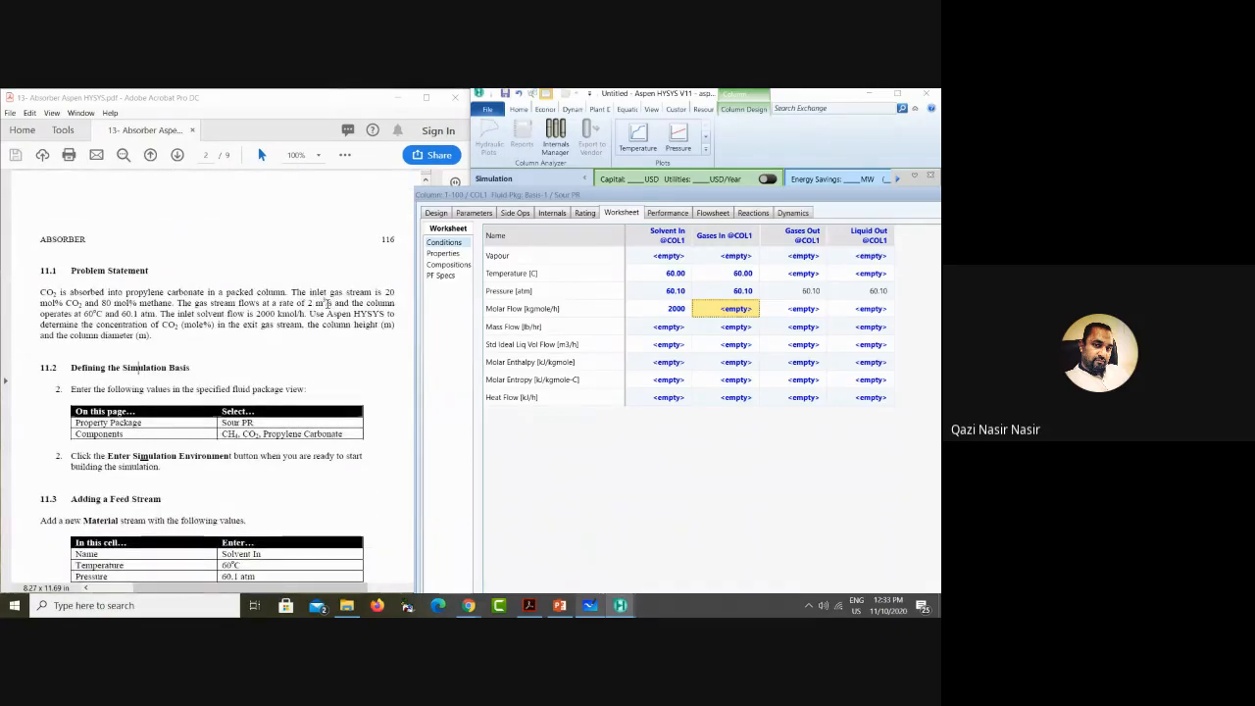
click(333, 303)
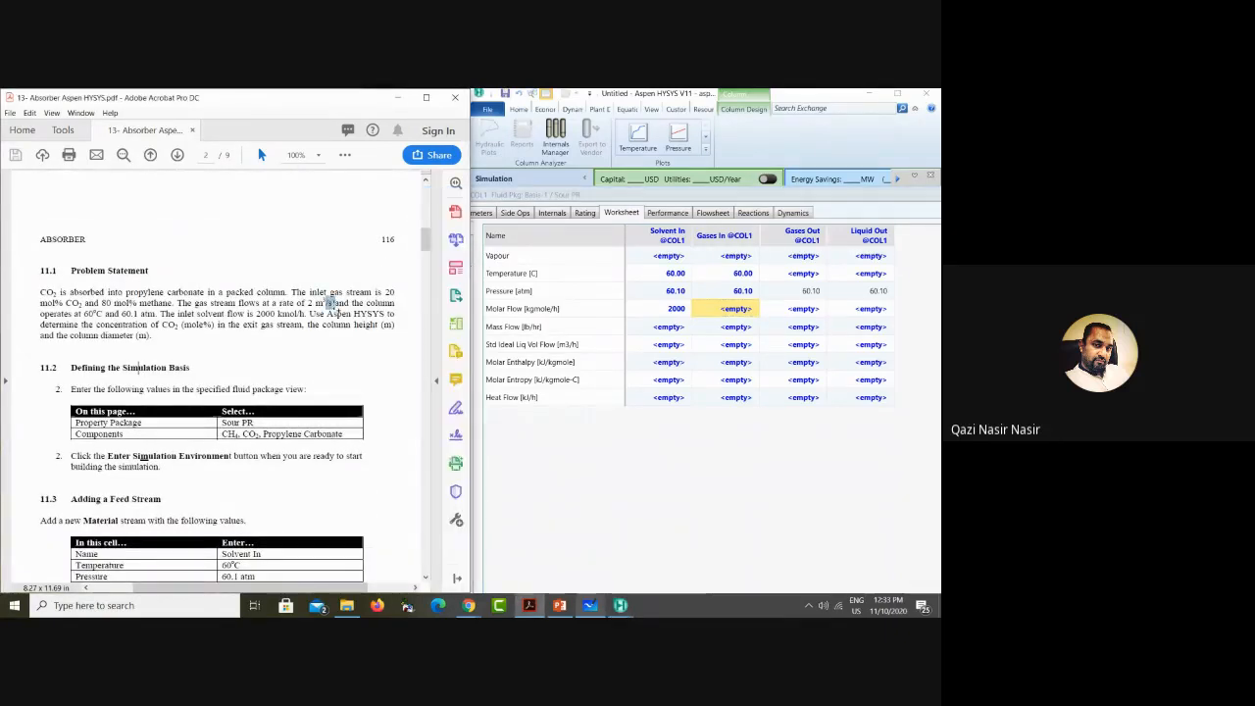
scroll(306, 342, down, 8)
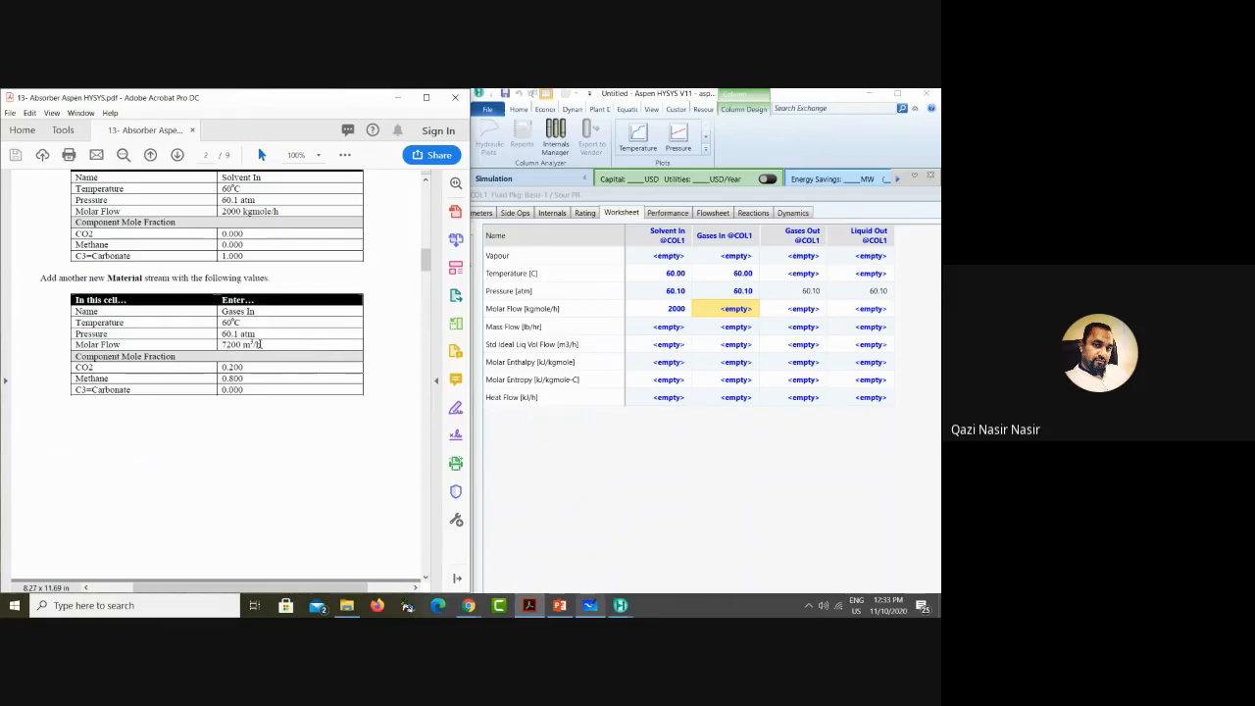
scroll(301, 297, up, 3)
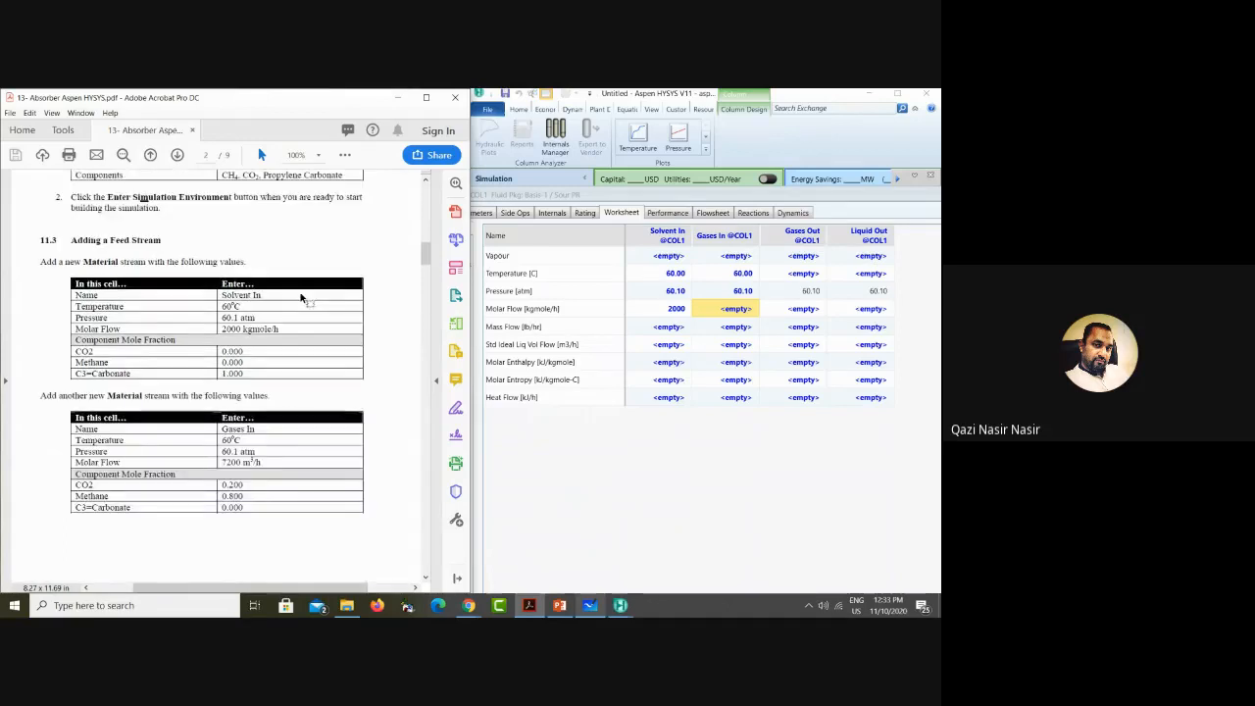
scroll(301, 297, up, 5)
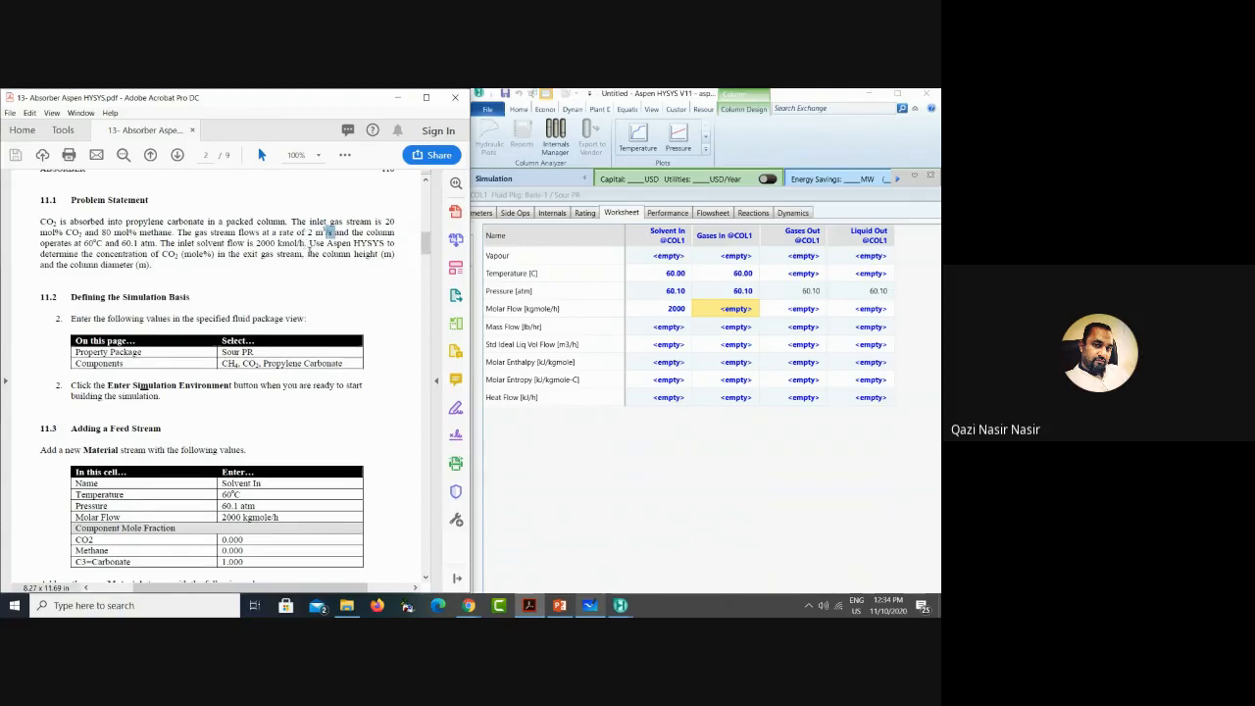
scroll(310, 245, down, 6)
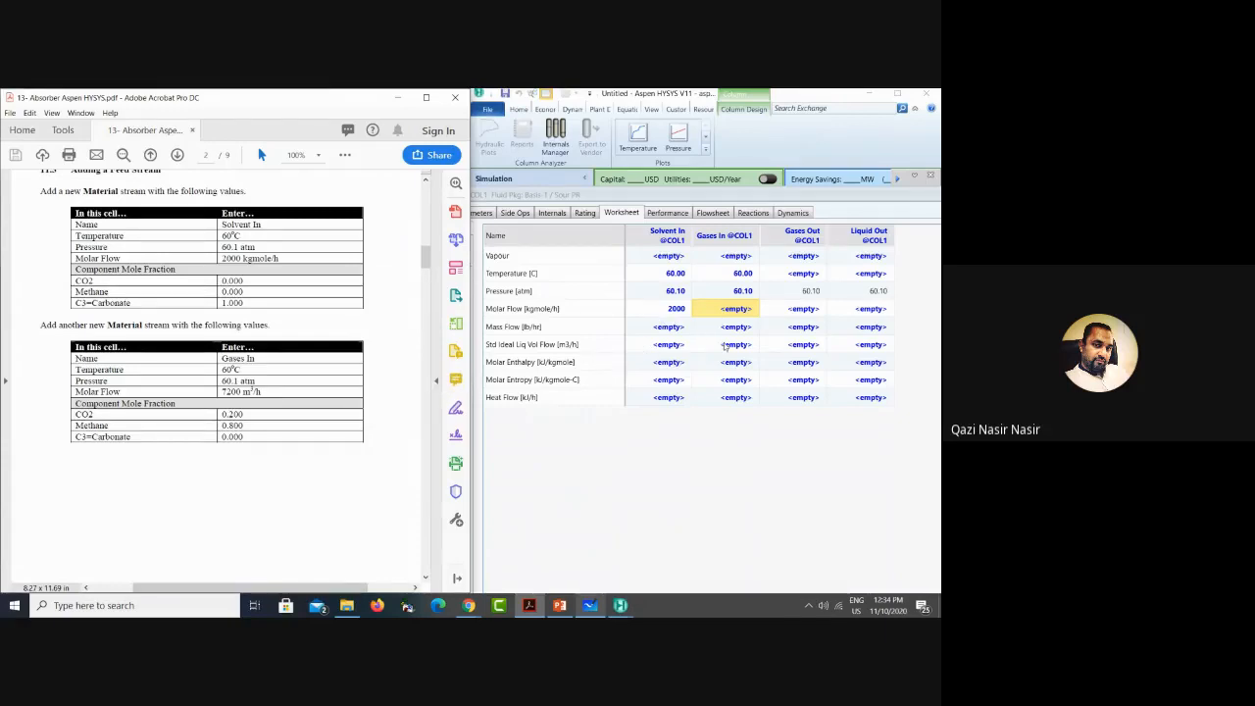
click(722, 345)
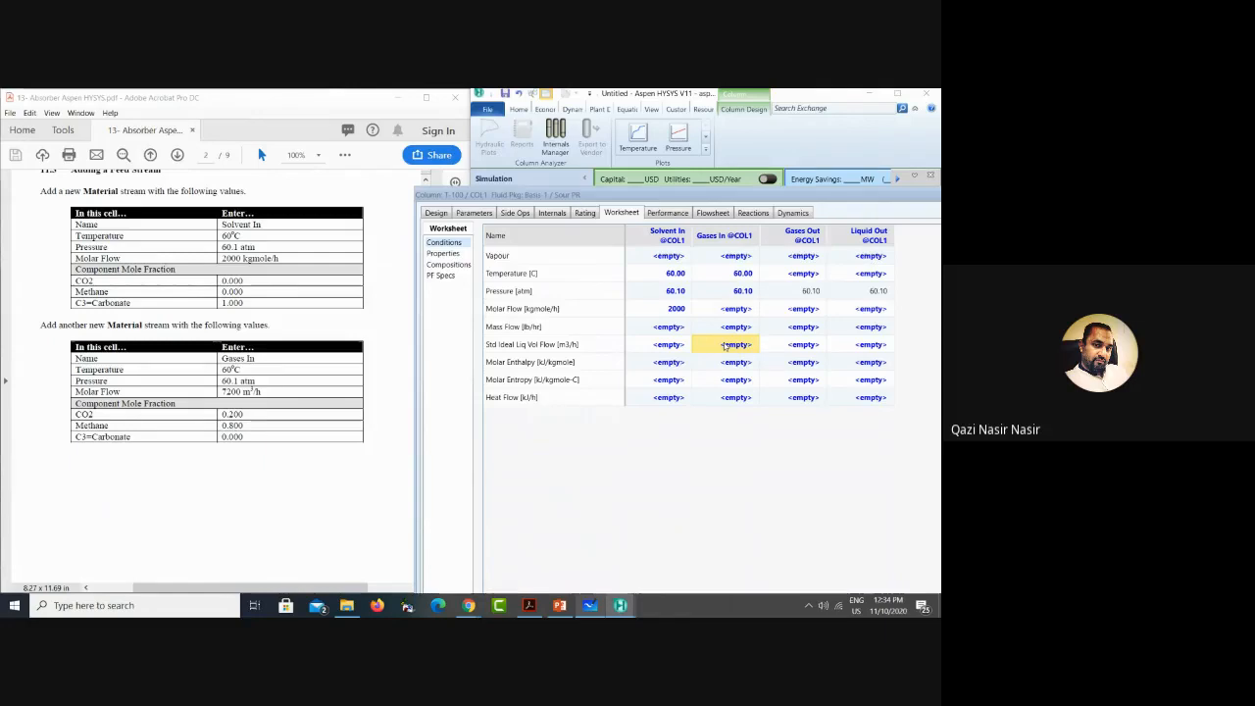
text(7200)
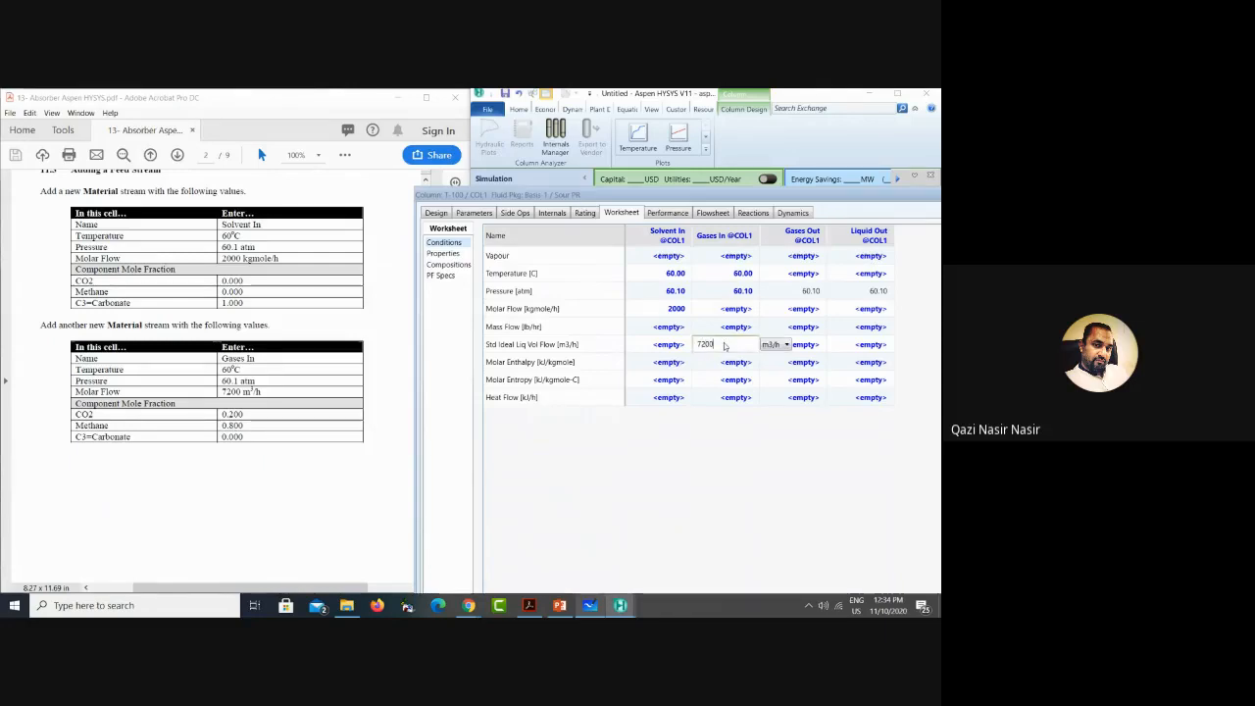
key(Return)
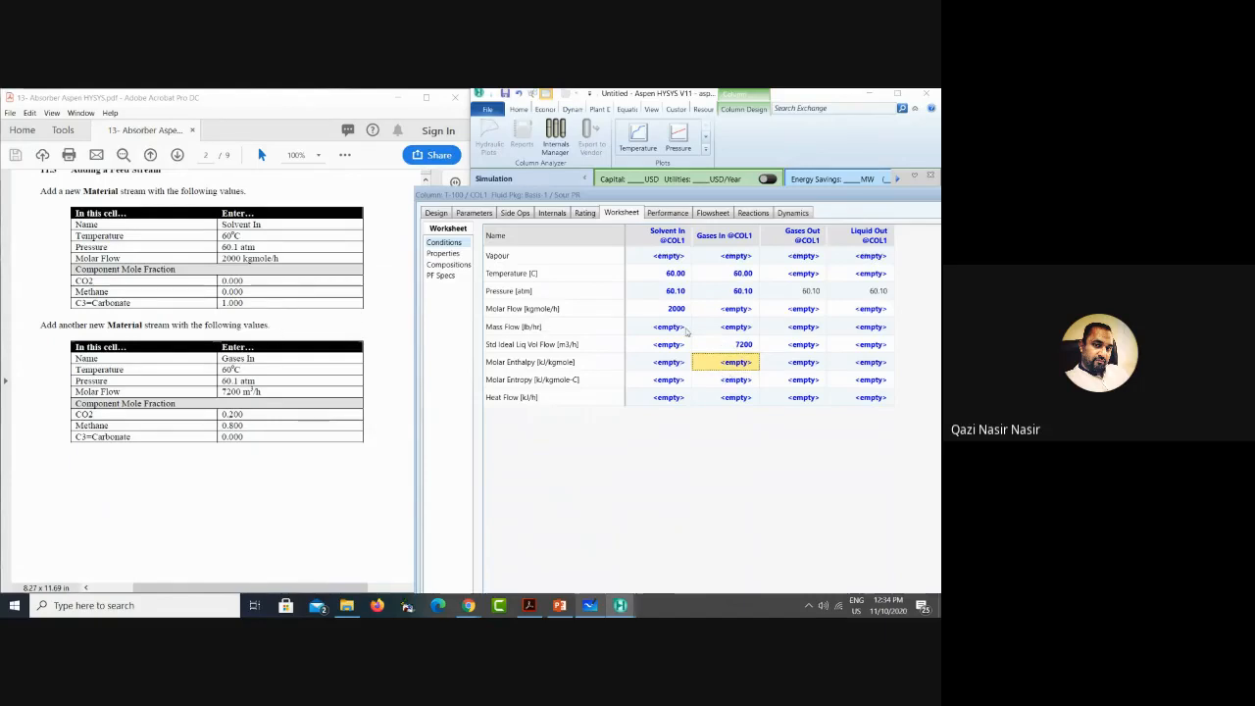
Step: Define the Solvent In composition with a C3=Carbonate mole fraction of 1 and accept it
click(458, 265)
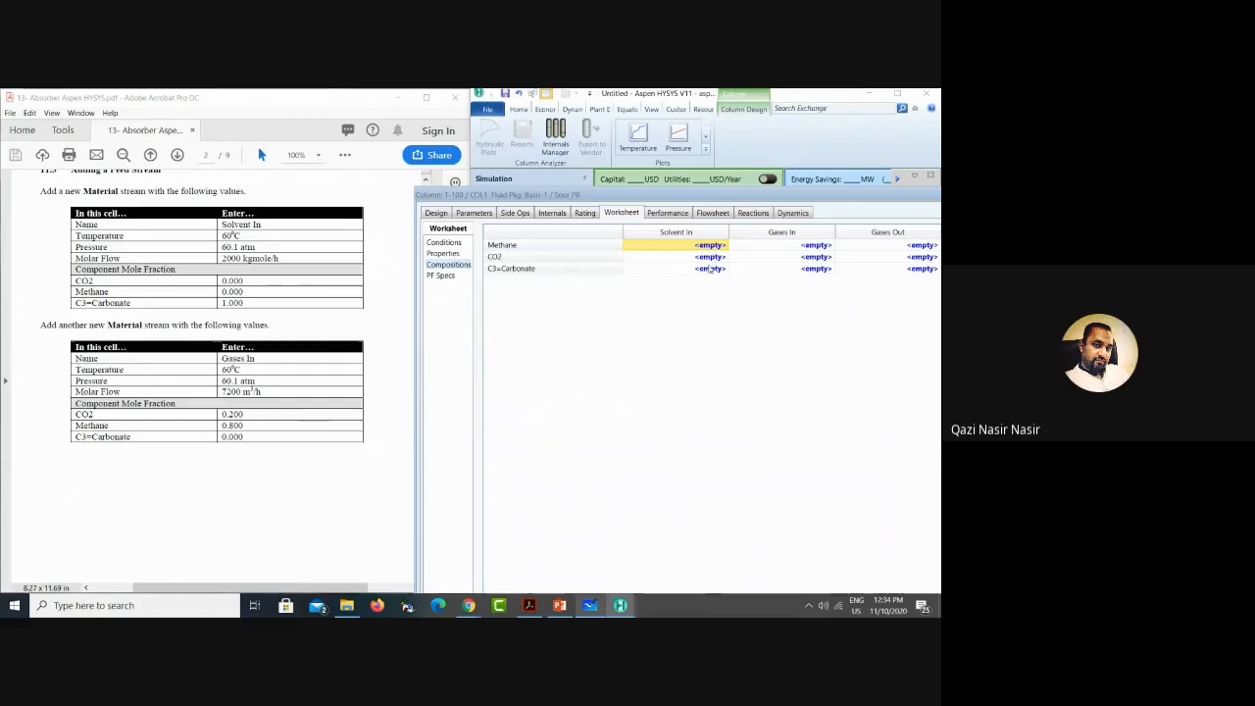
click(708, 270)
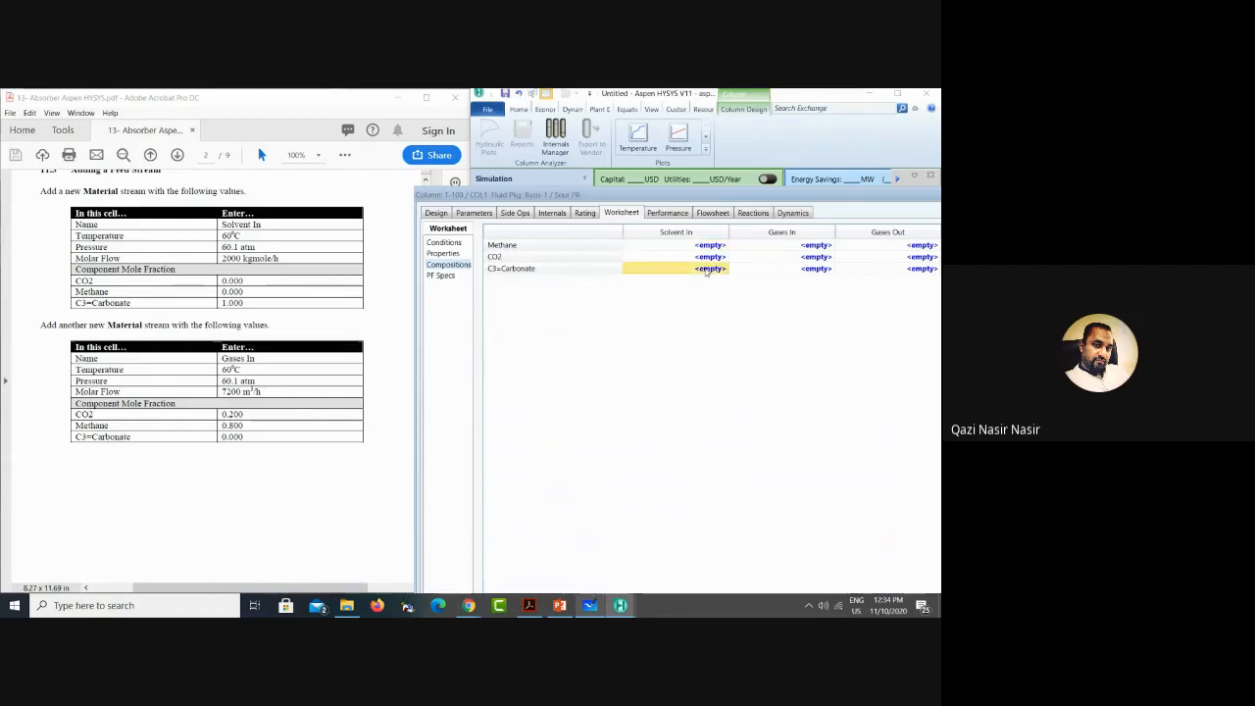
text(1)
key(Return)
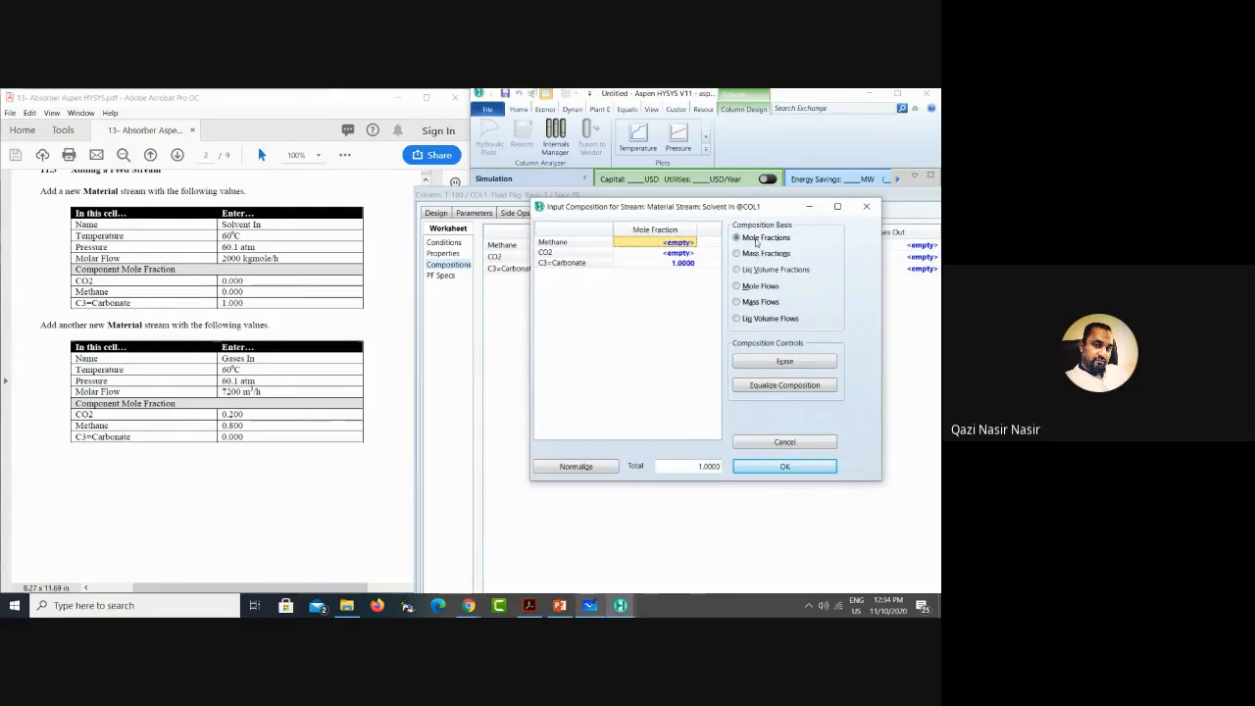
click(781, 468)
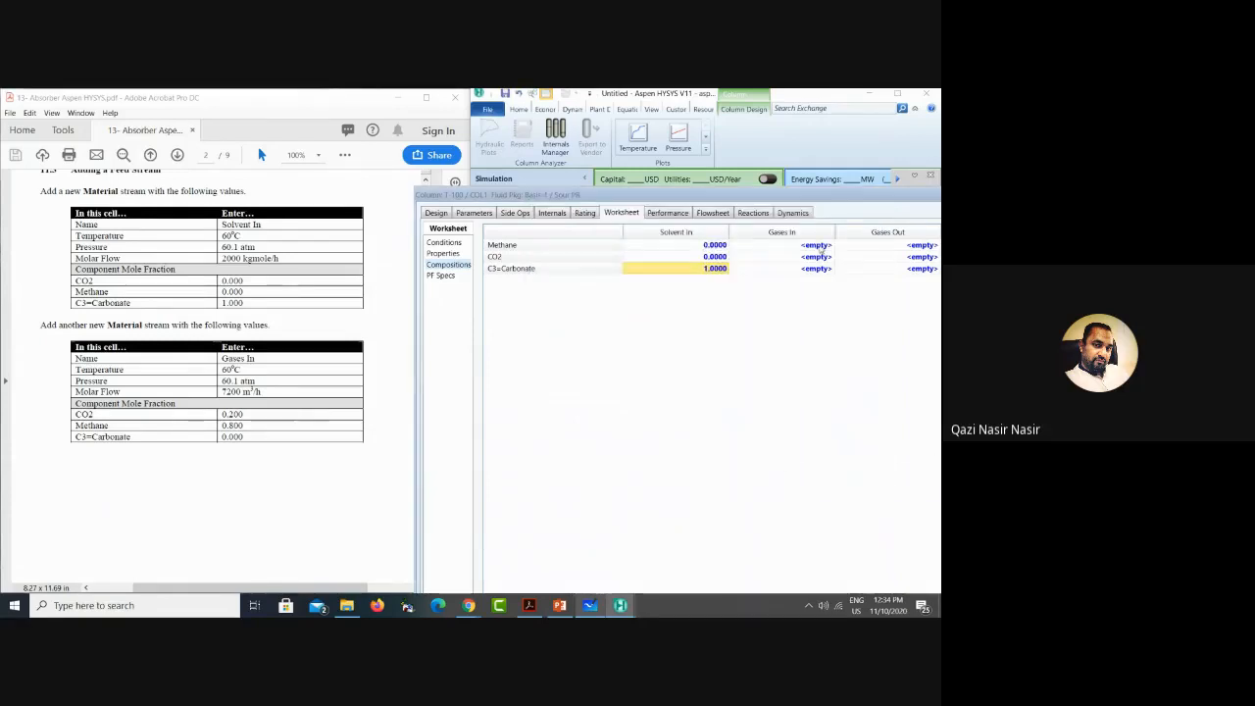
Step: Define the Gases In composition with mole fractions of 0.8 methane and 0.2 CO2, and accept it
drag(827, 196, 790, 164)
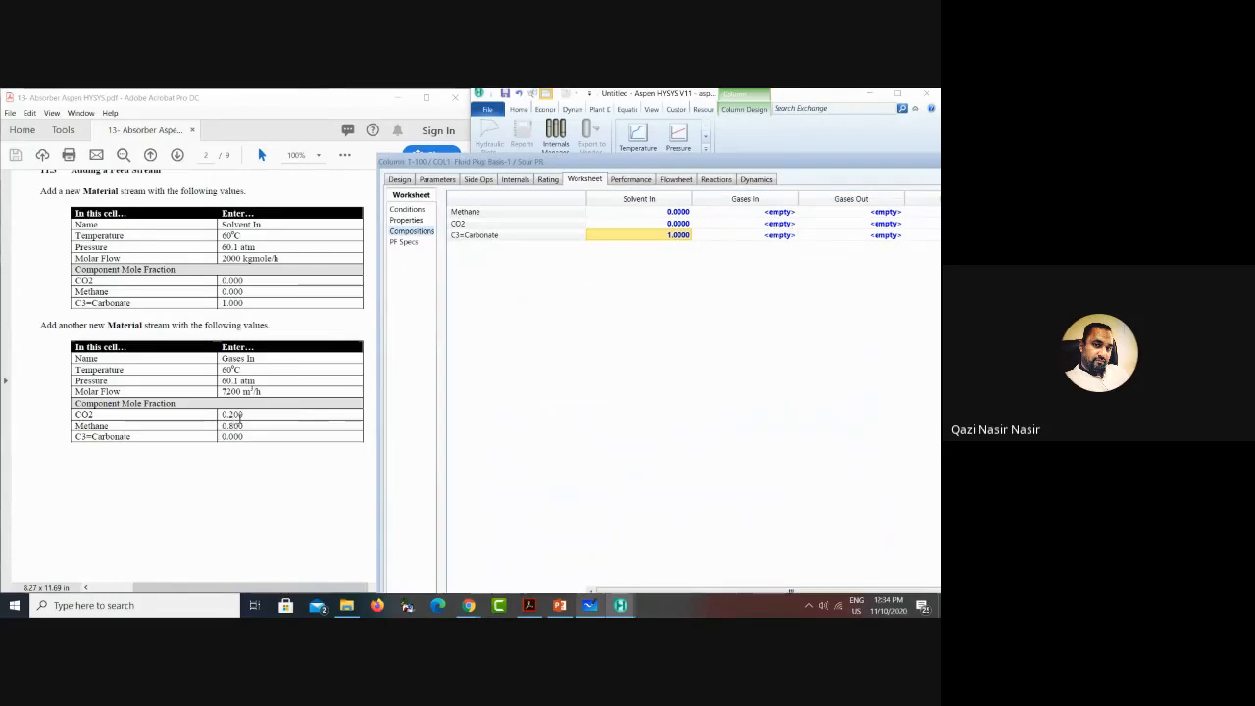
click(775, 213)
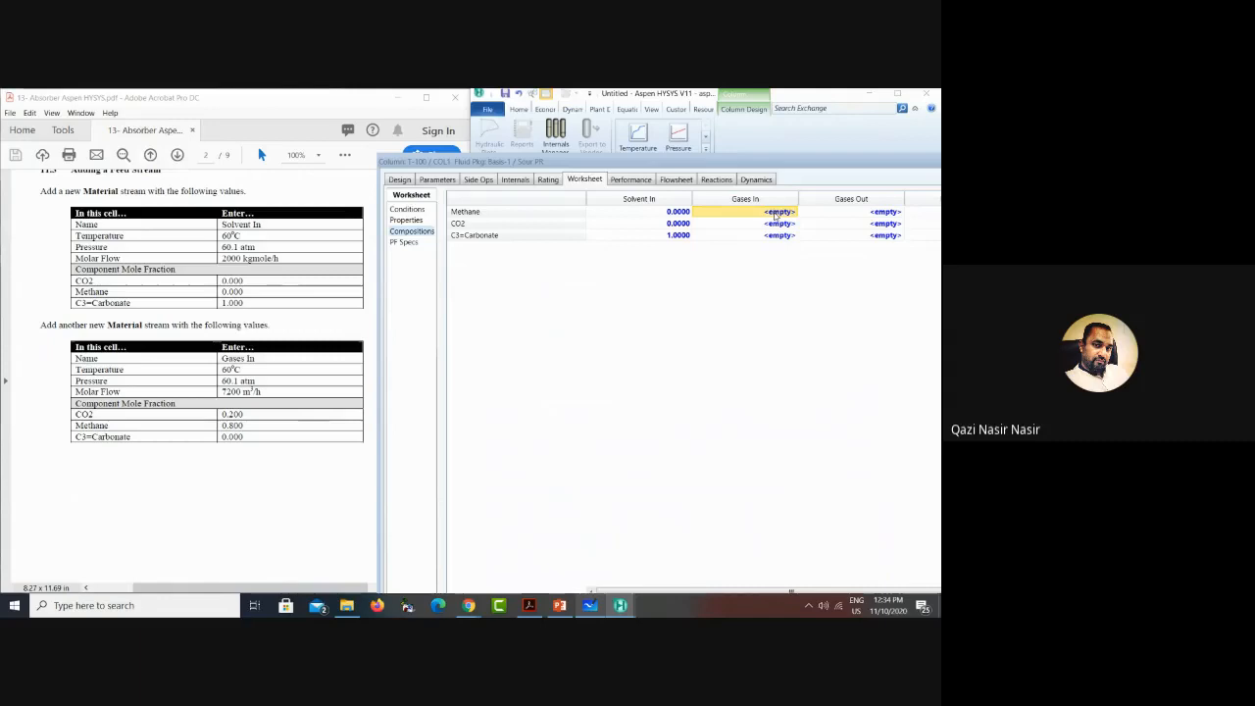
text(0.8)
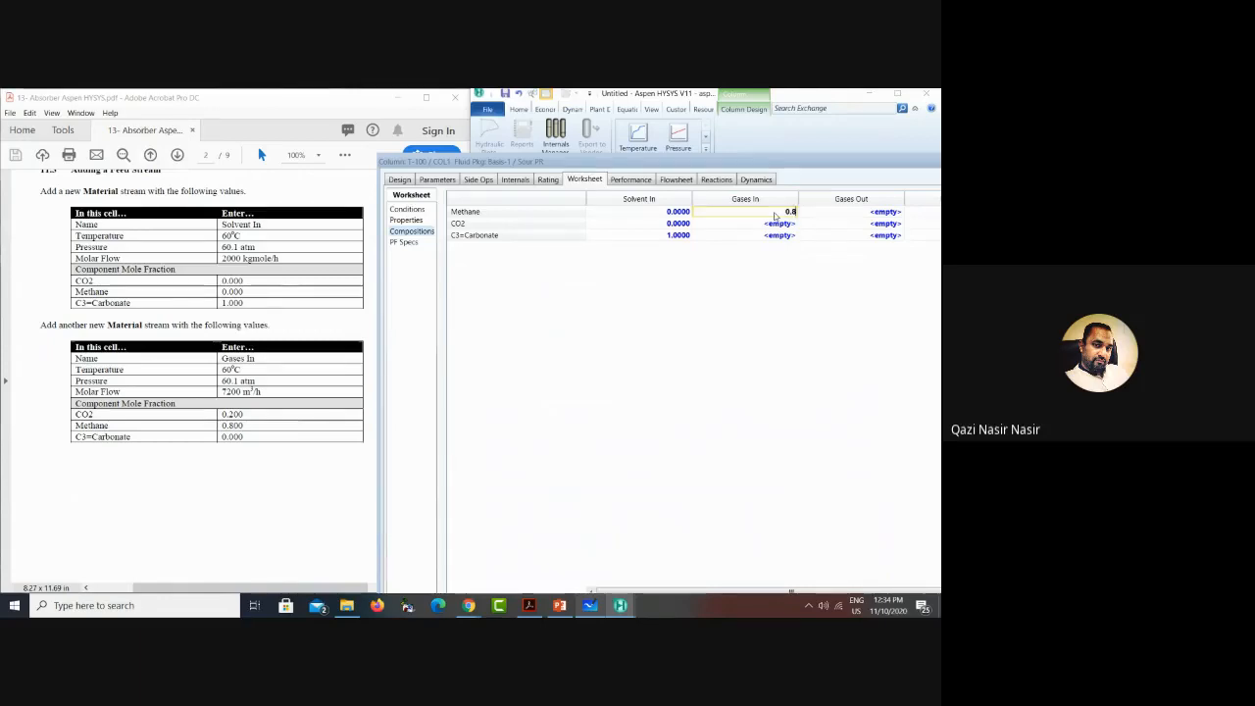
key(Return)
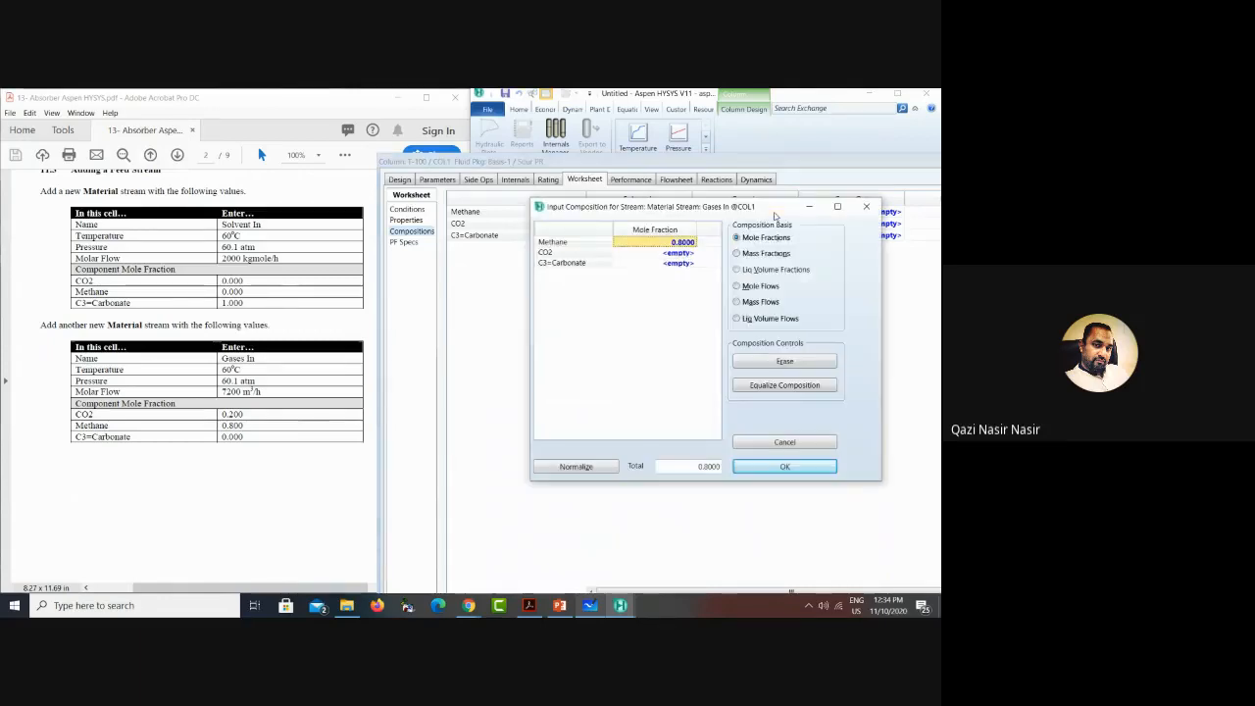
click(670, 253)
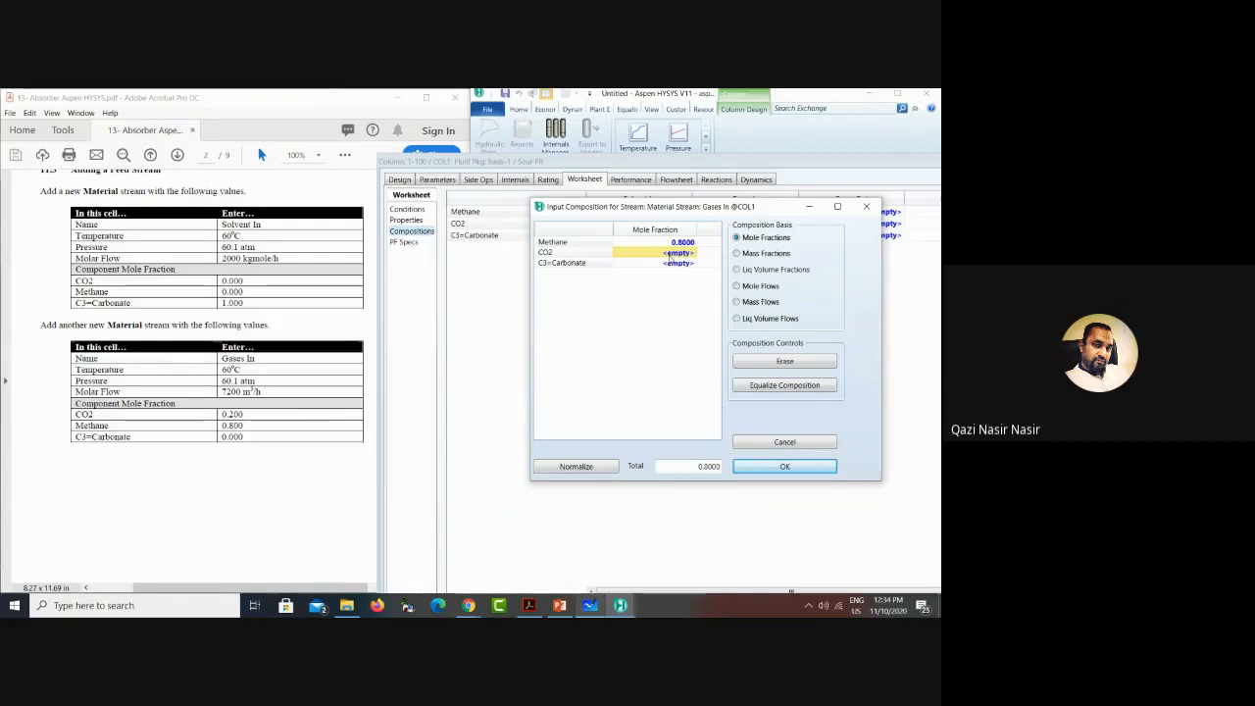
text(0.2)
key(Return)
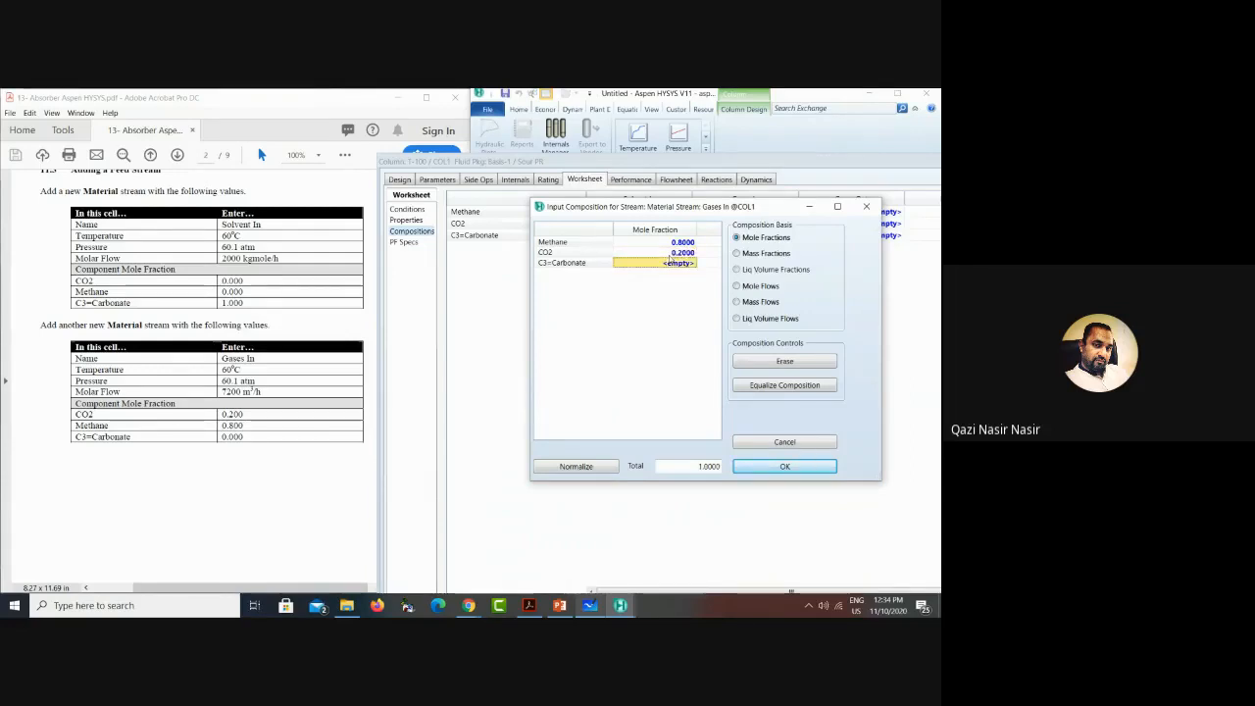
click(782, 468)
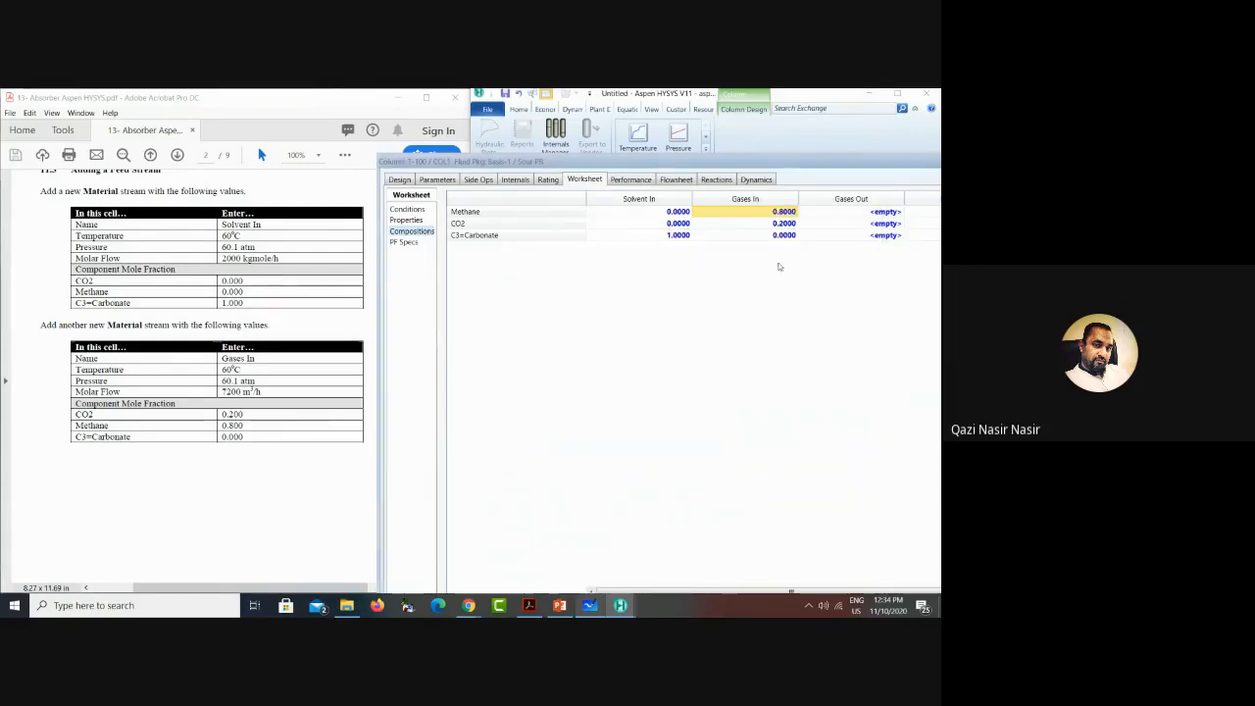
Step: Close the T-100 column window and fit the absorber with its four streams in the flowsheet view
drag(759, 163, 571, 188)
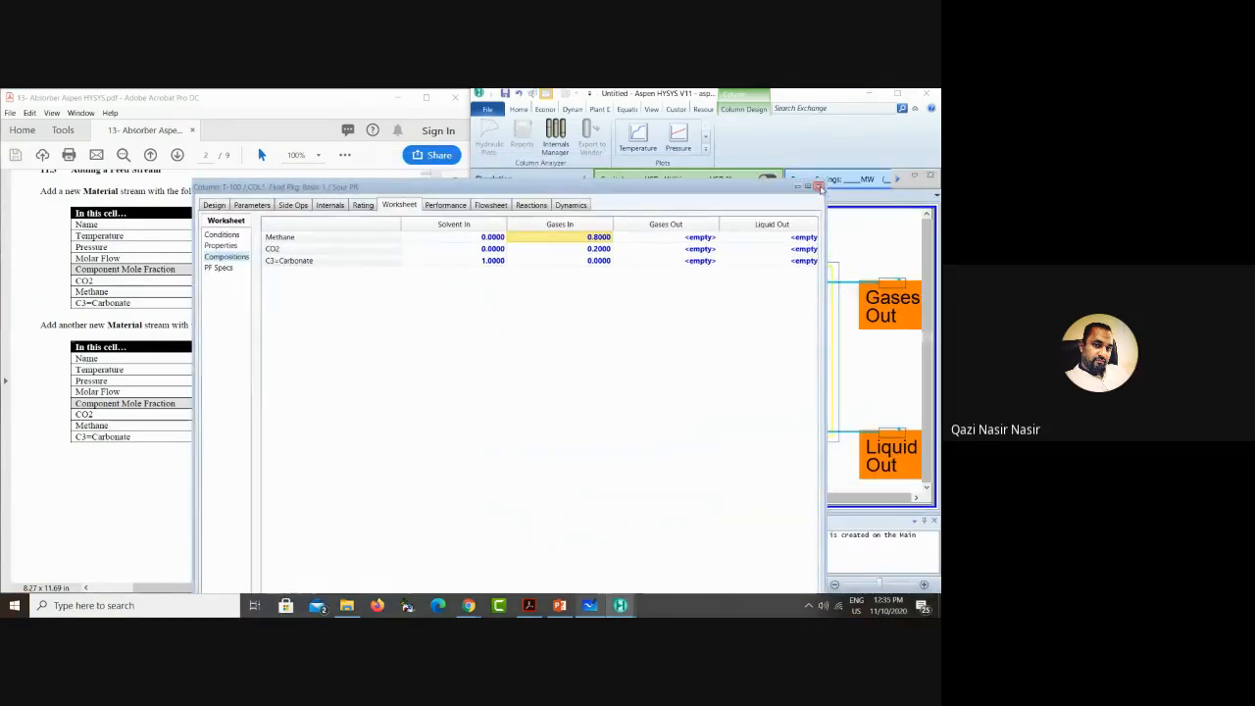
click(819, 187)
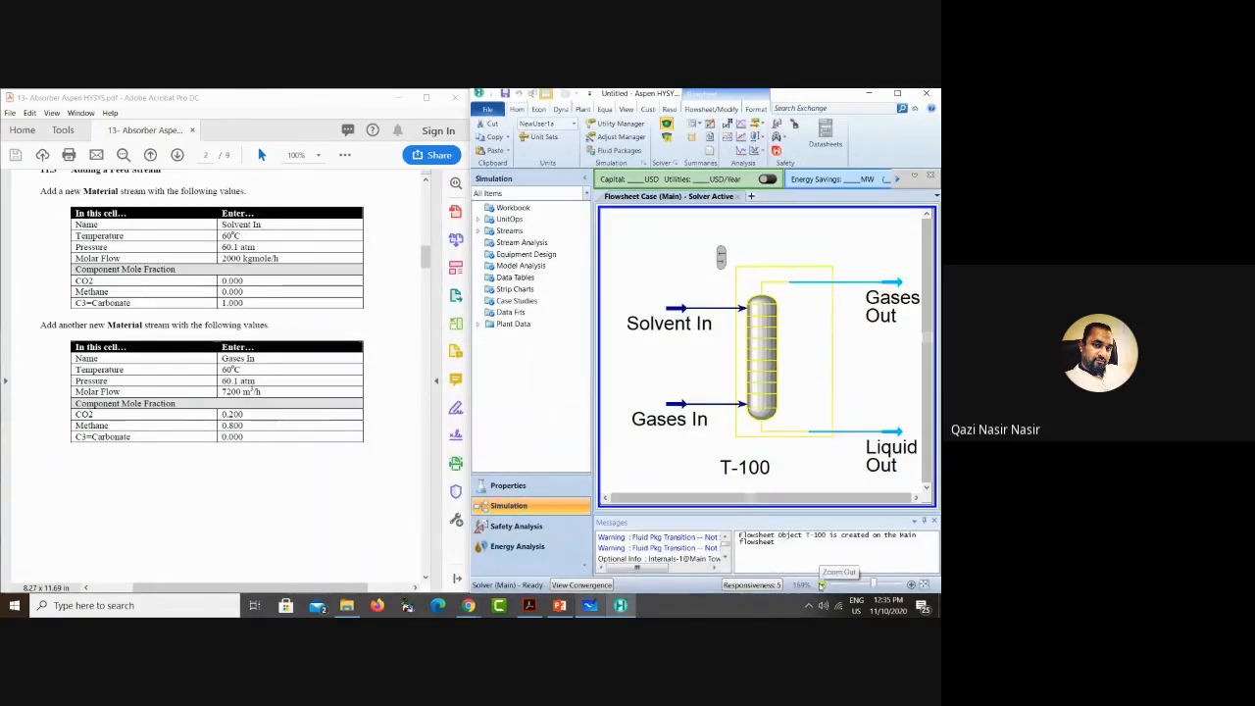
click(821, 584)
click(821, 584)
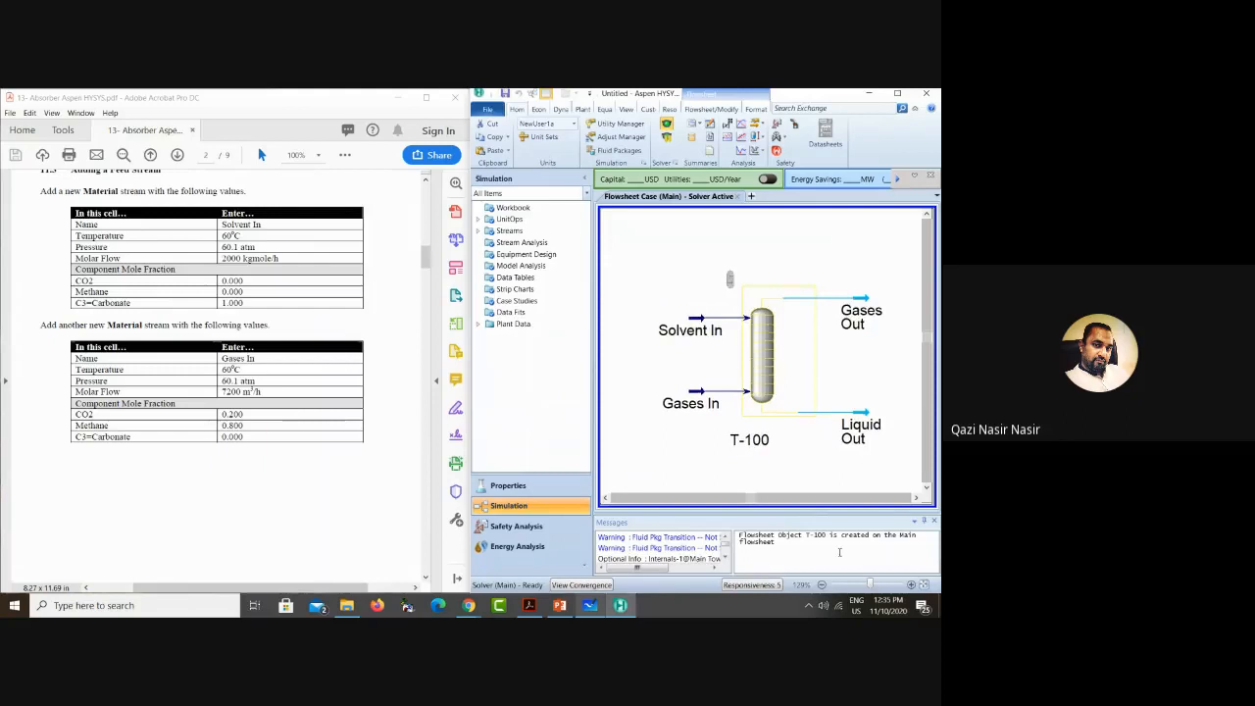
click(926, 489)
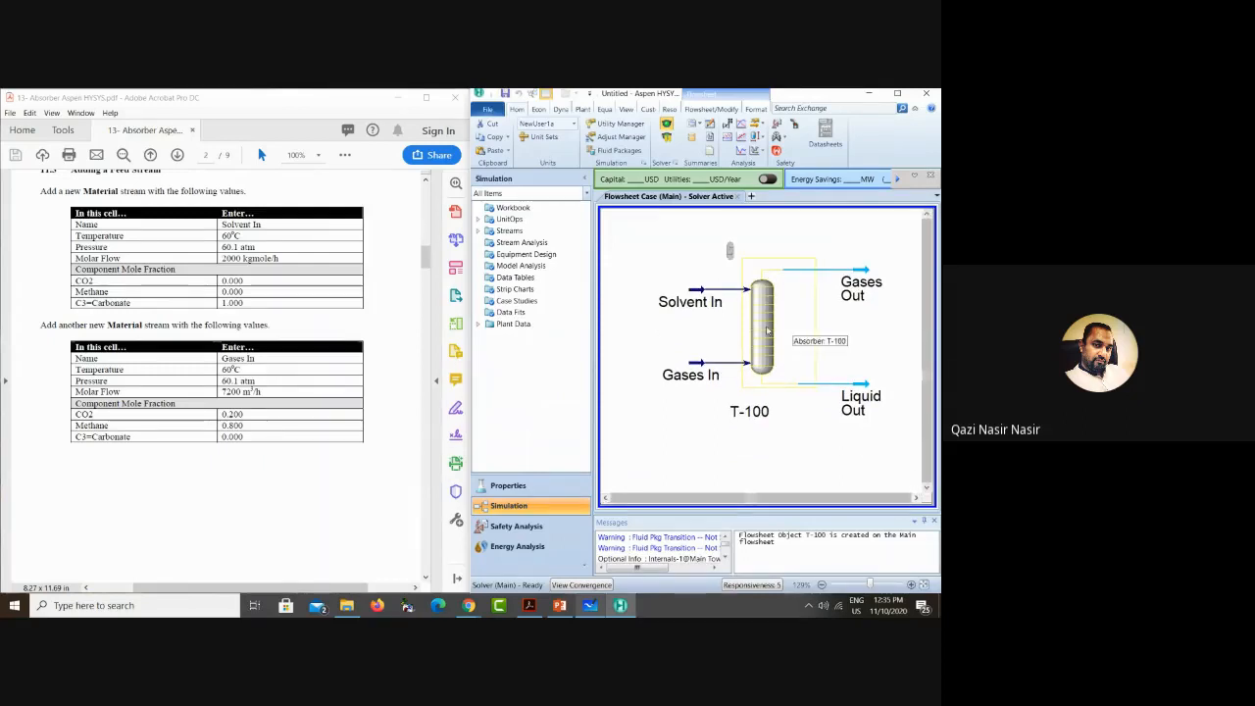
Step: Open the T-100 absorber column, run its solver, move its window clear of the flowsheet, and close it
click(765, 326)
double_click(765, 330)
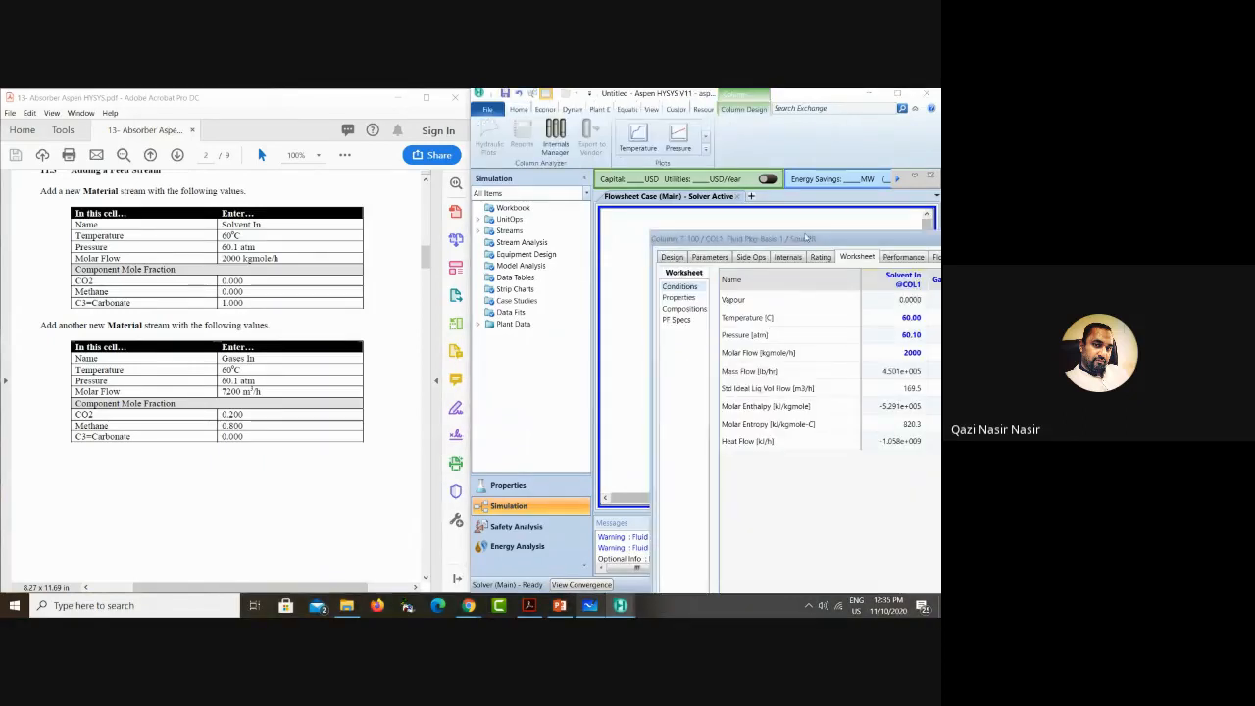
drag(853, 255, 409, 114)
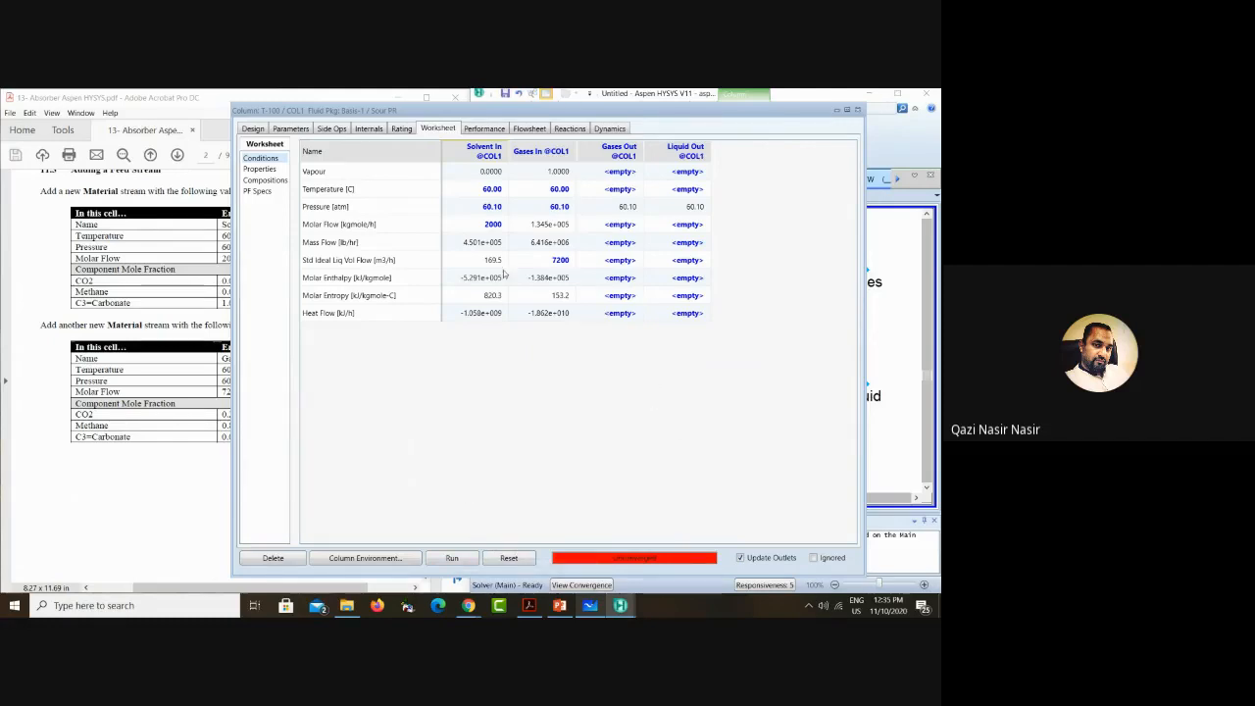
click(451, 558)
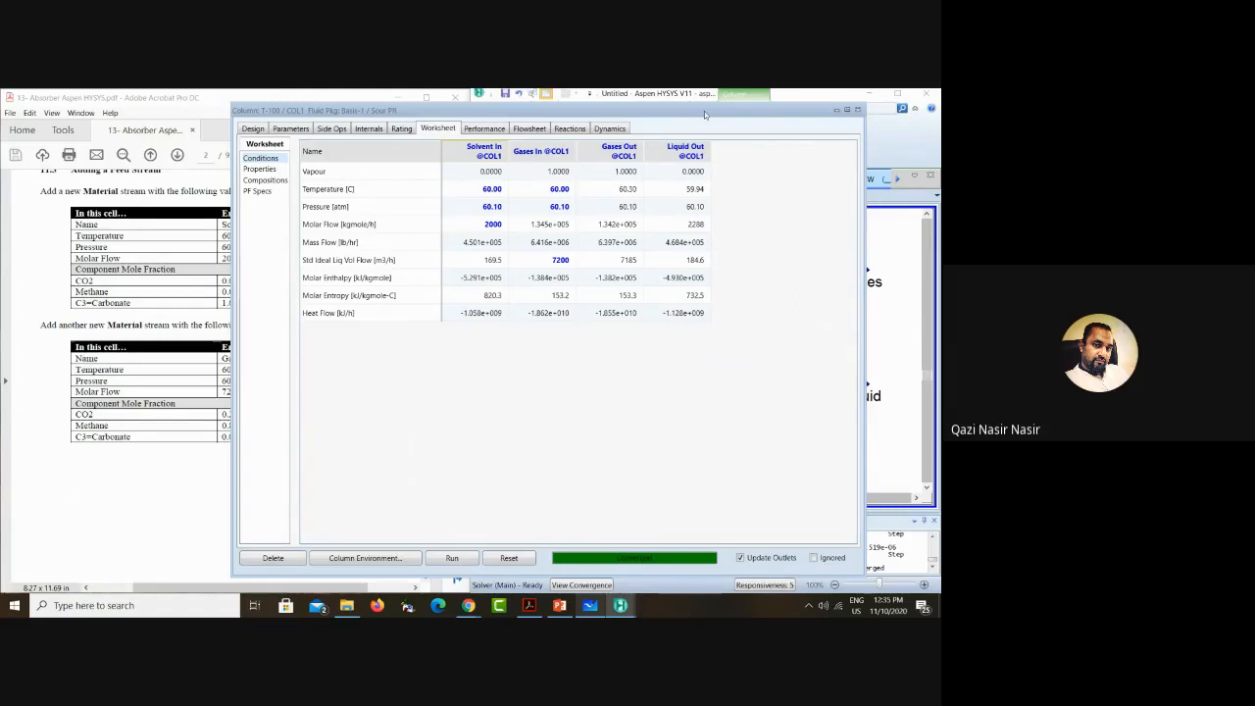
drag(703, 115, 441, 130)
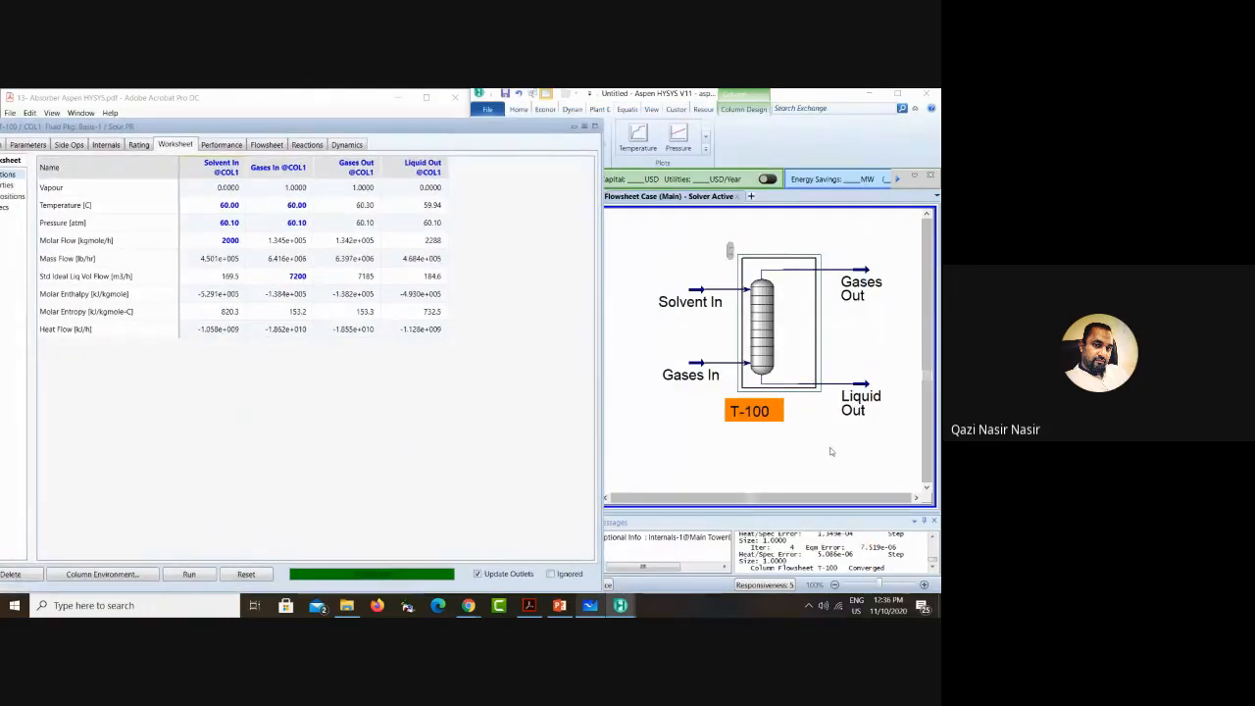
click(806, 555)
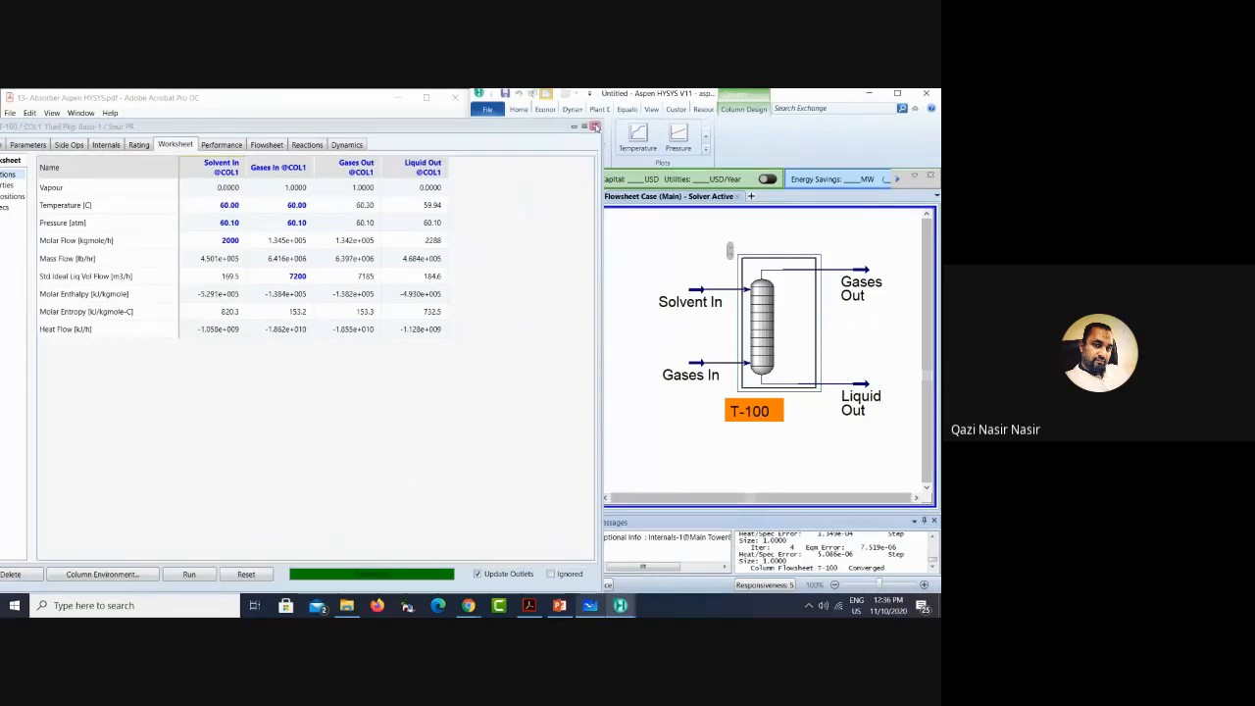
click(594, 127)
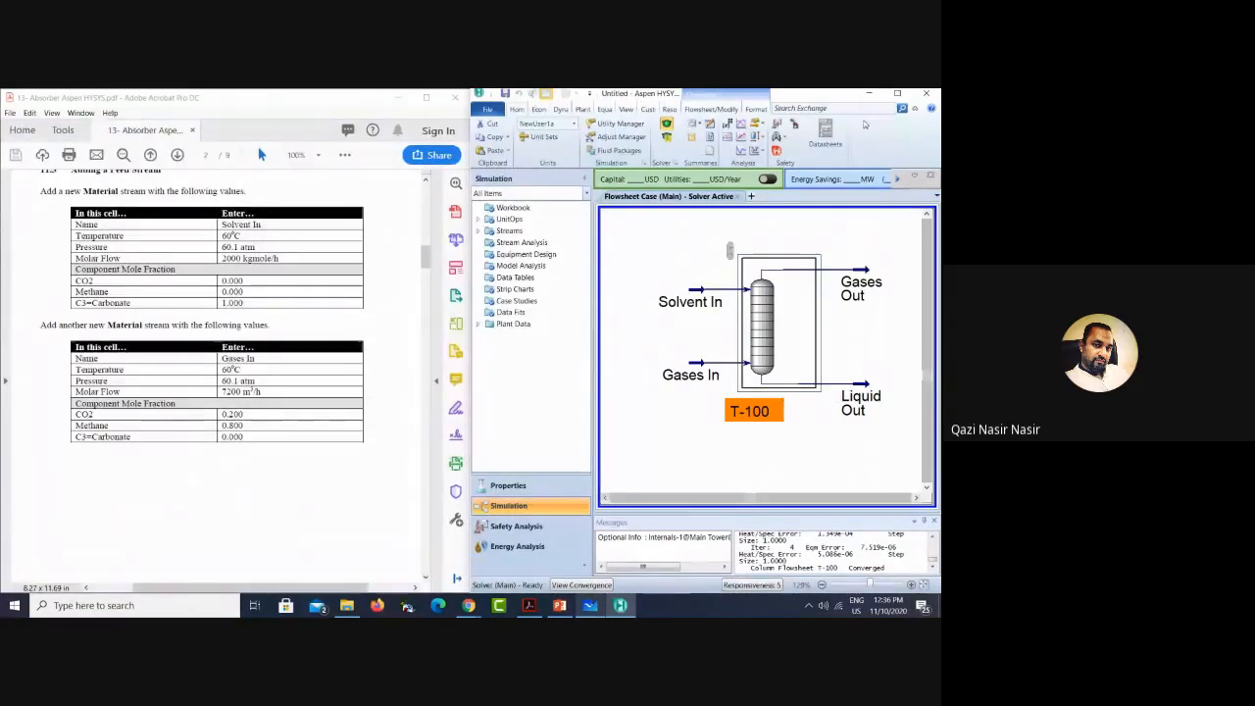
Step: Maximize HYSYS, enlarge the messages area to examine the column's iterations with their equilibrium and heat/spec errors, and shrink it again
click(896, 93)
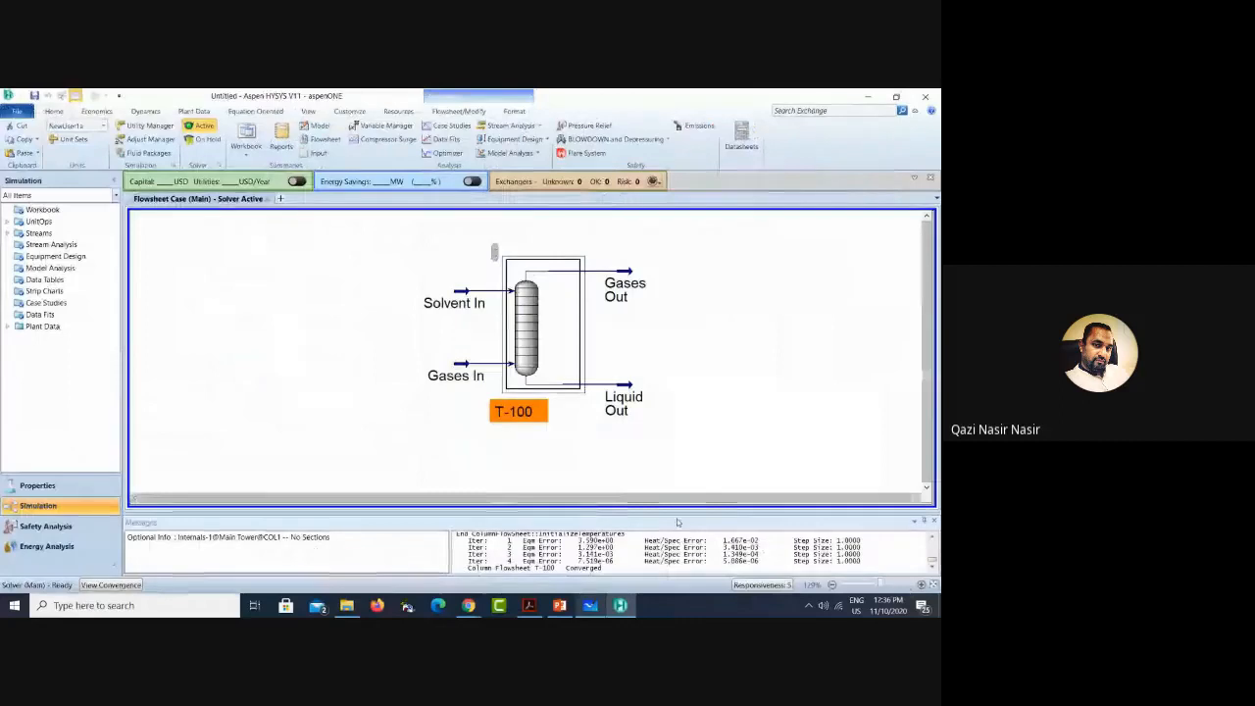
drag(680, 513, 647, 355)
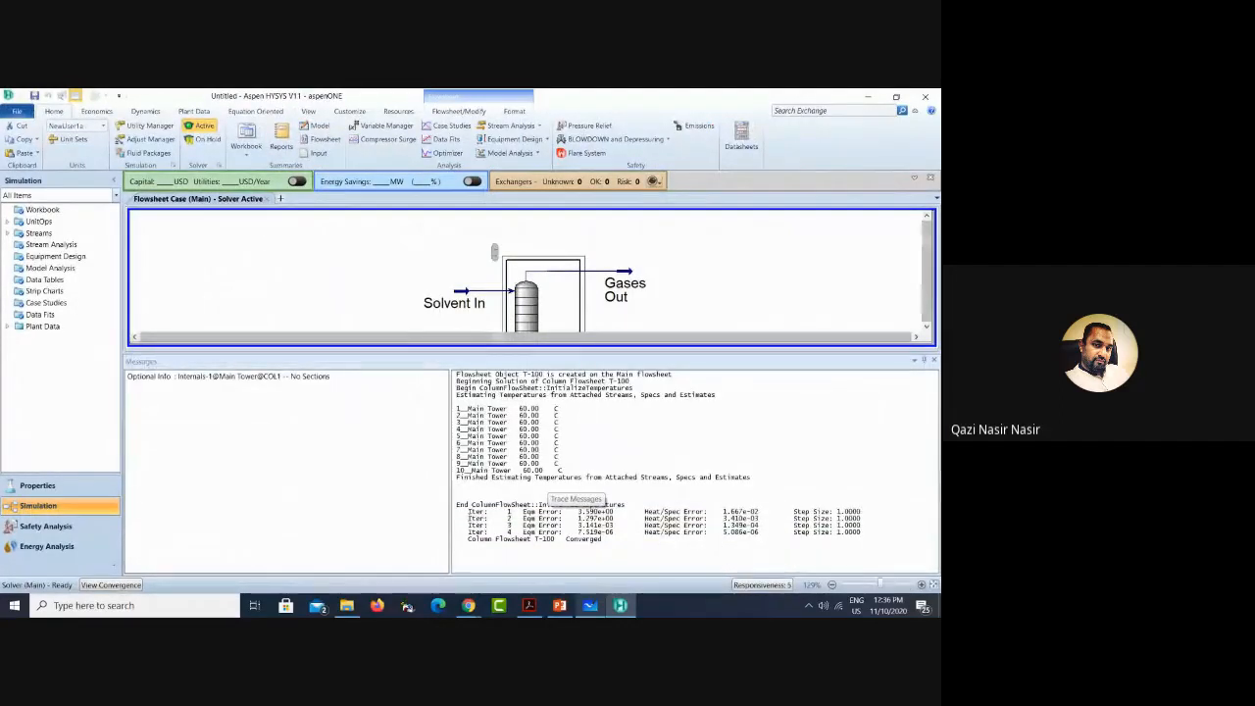
drag(467, 518, 616, 517)
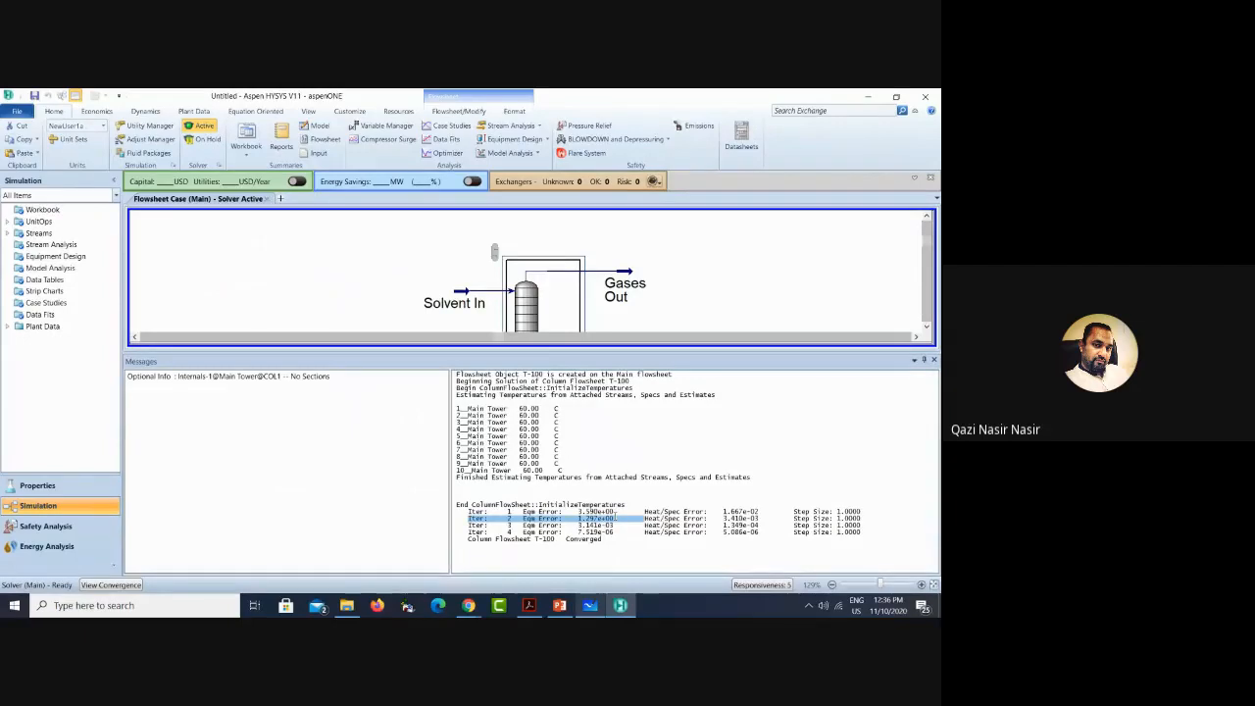
triple_click(550, 511)
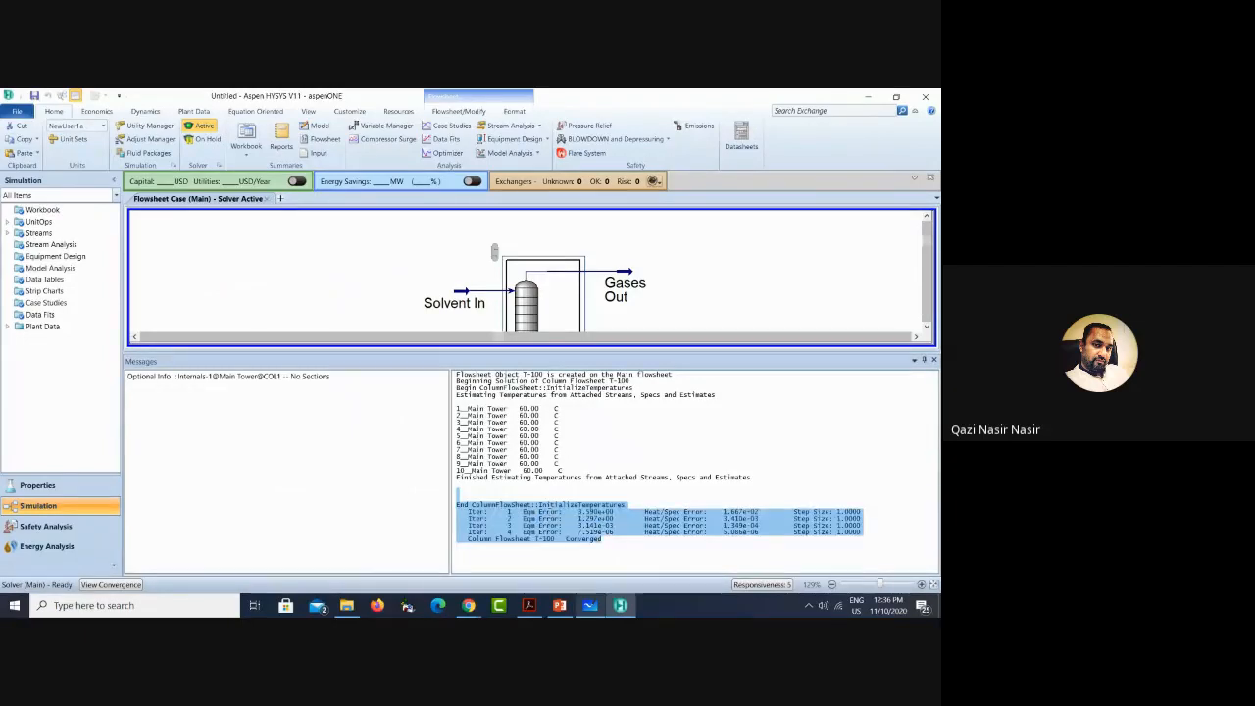
click(550, 511)
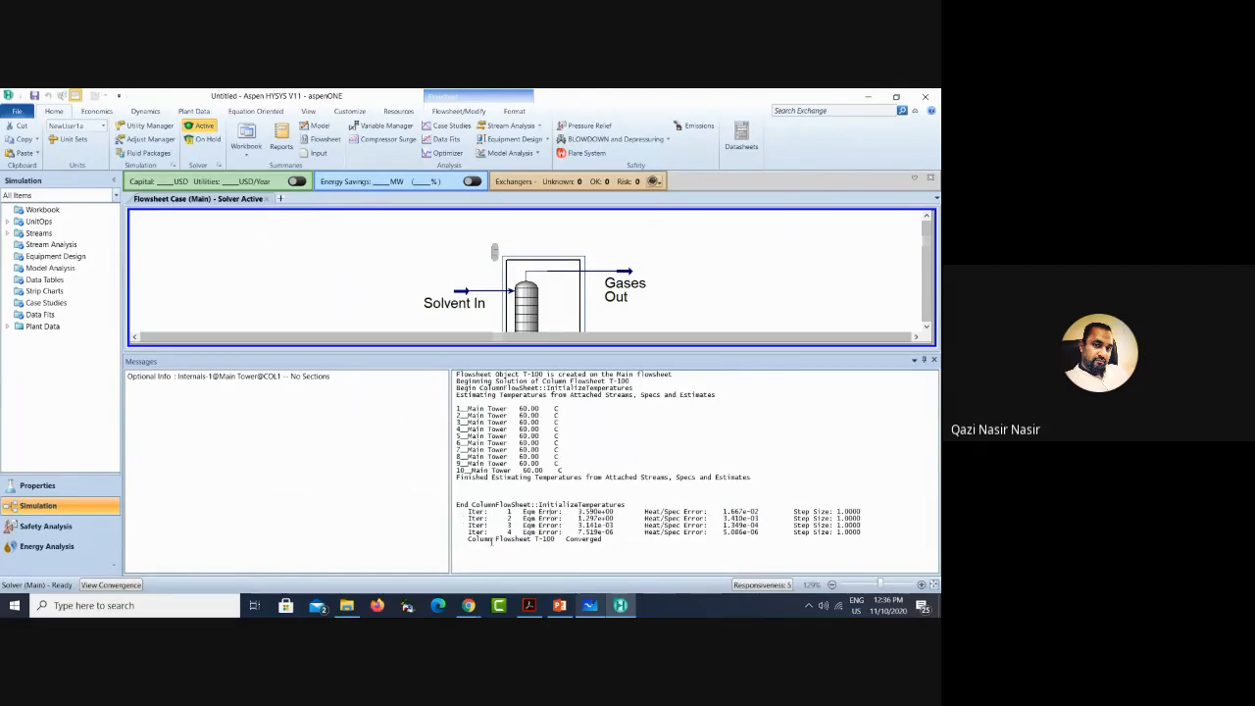
drag(468, 532, 622, 530)
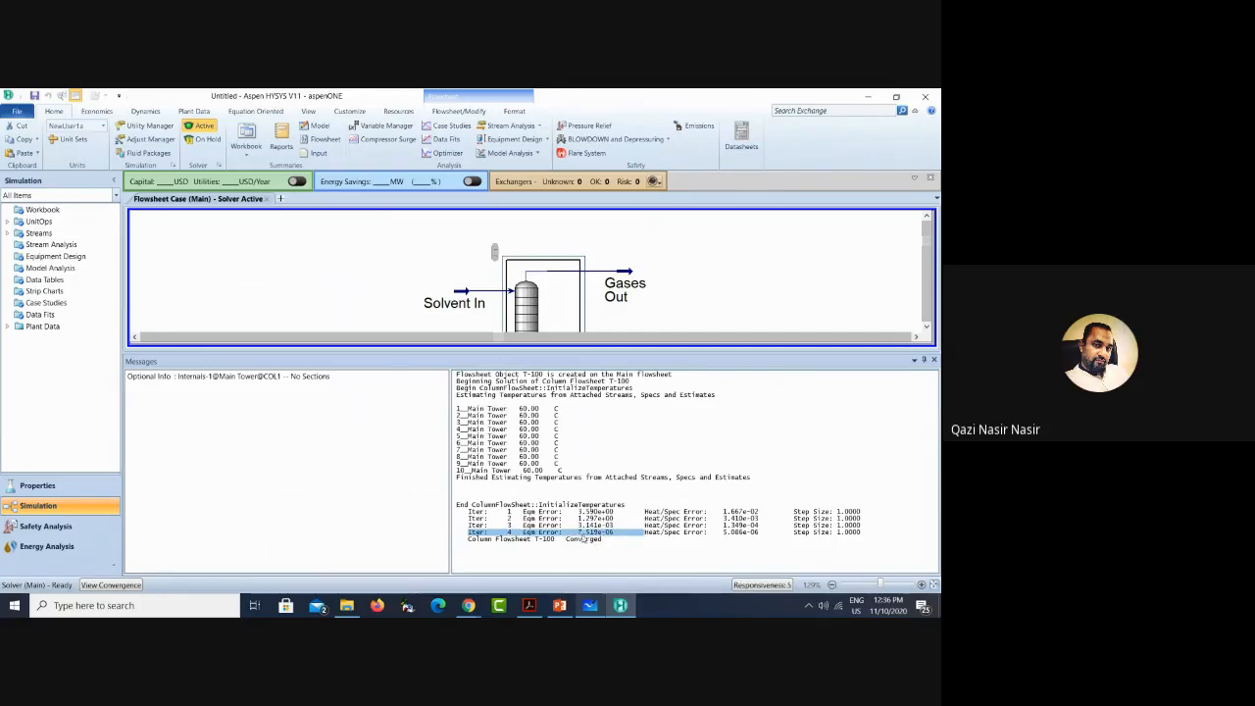
click(580, 532)
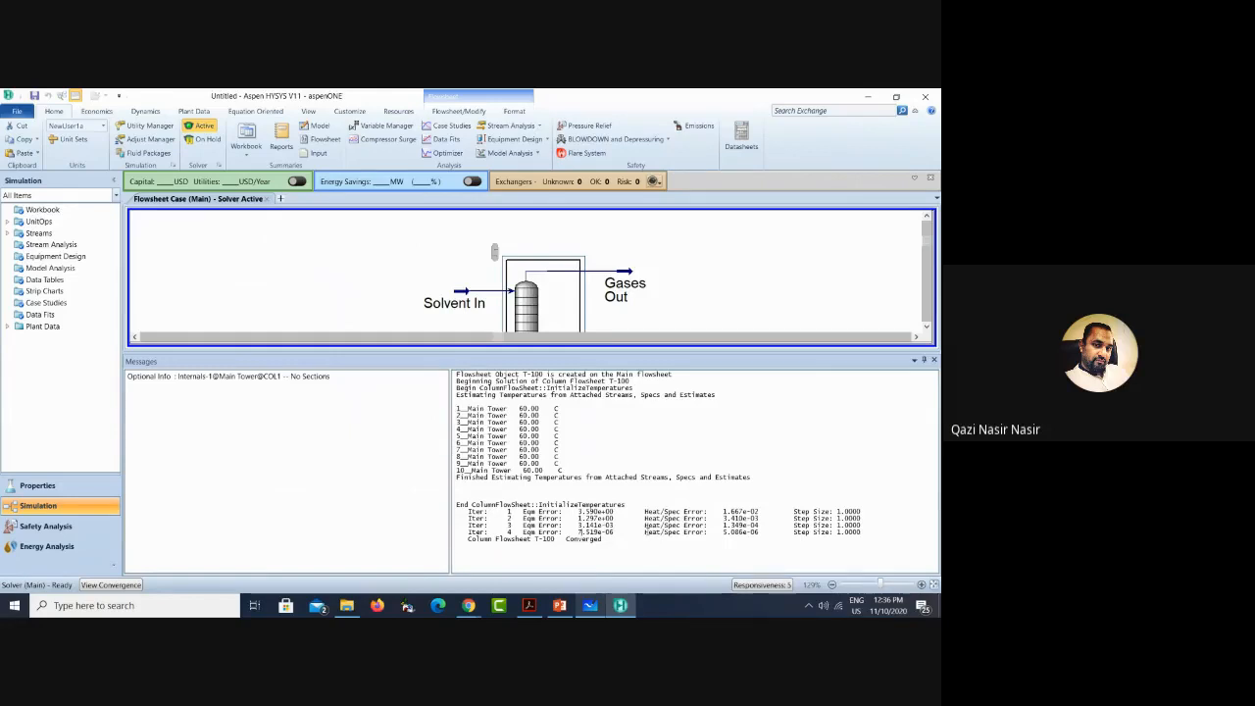
drag(645, 530, 761, 534)
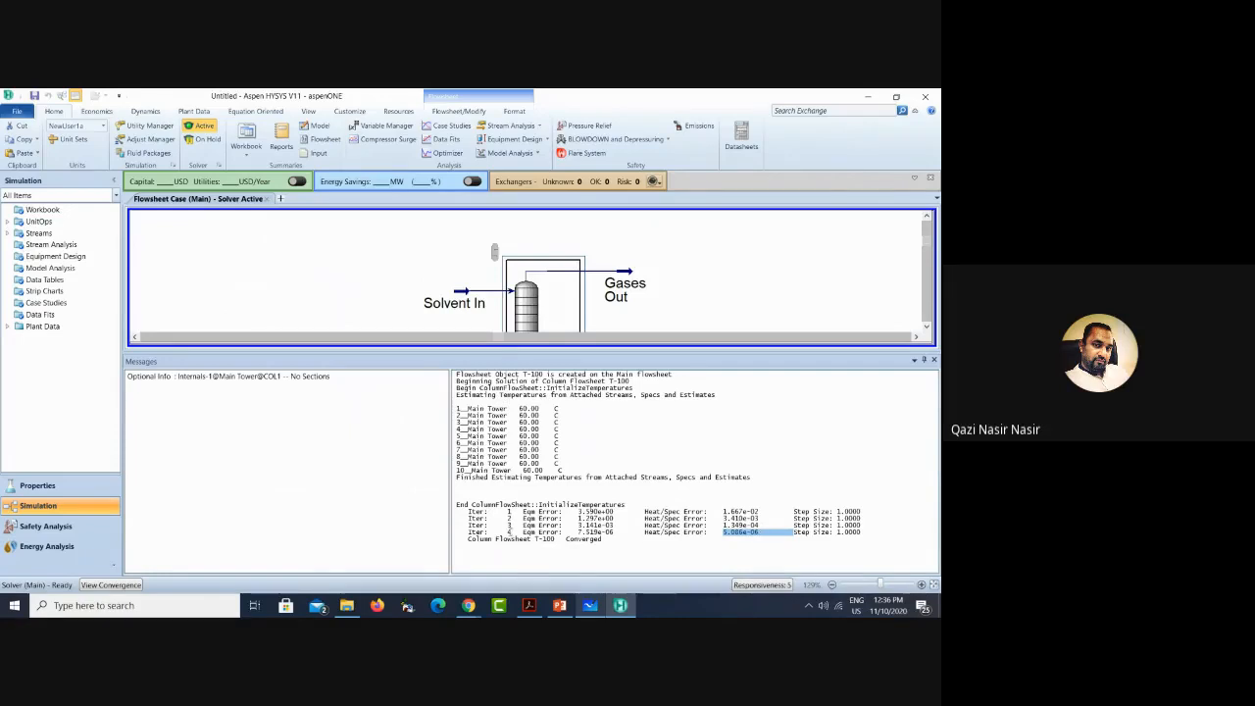
drag(509, 532, 792, 532)
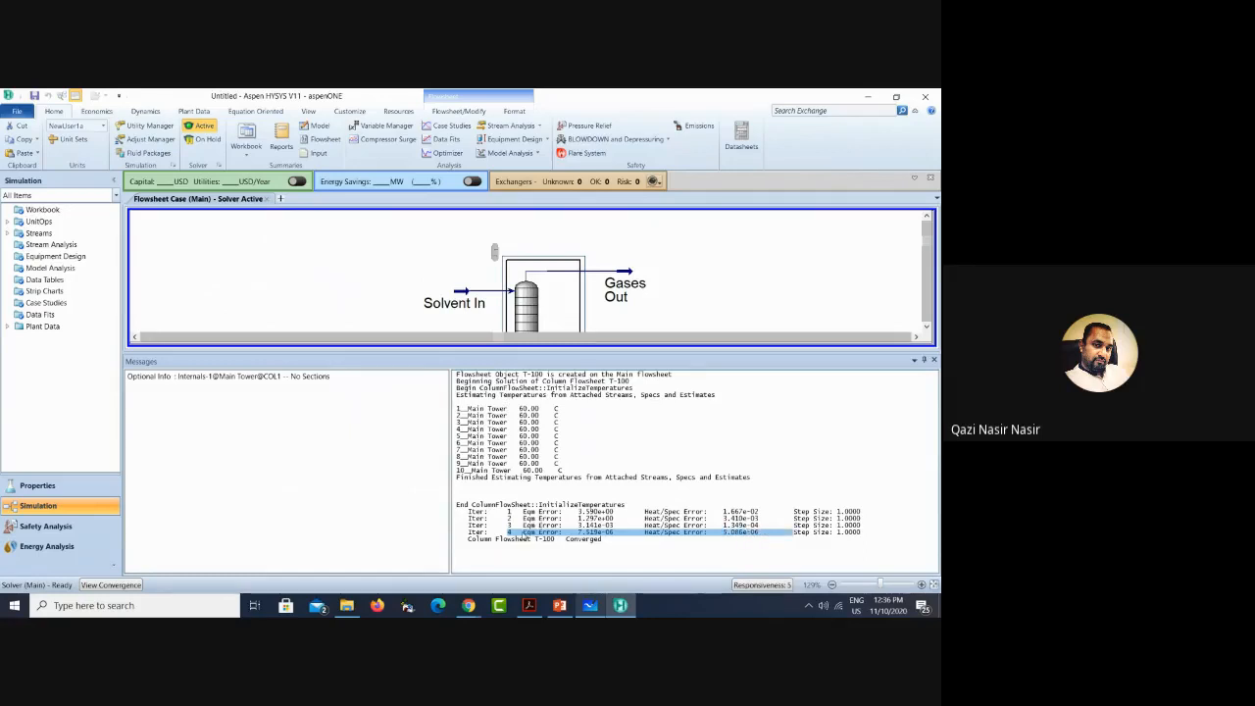
click(527, 535)
double_click(666, 532)
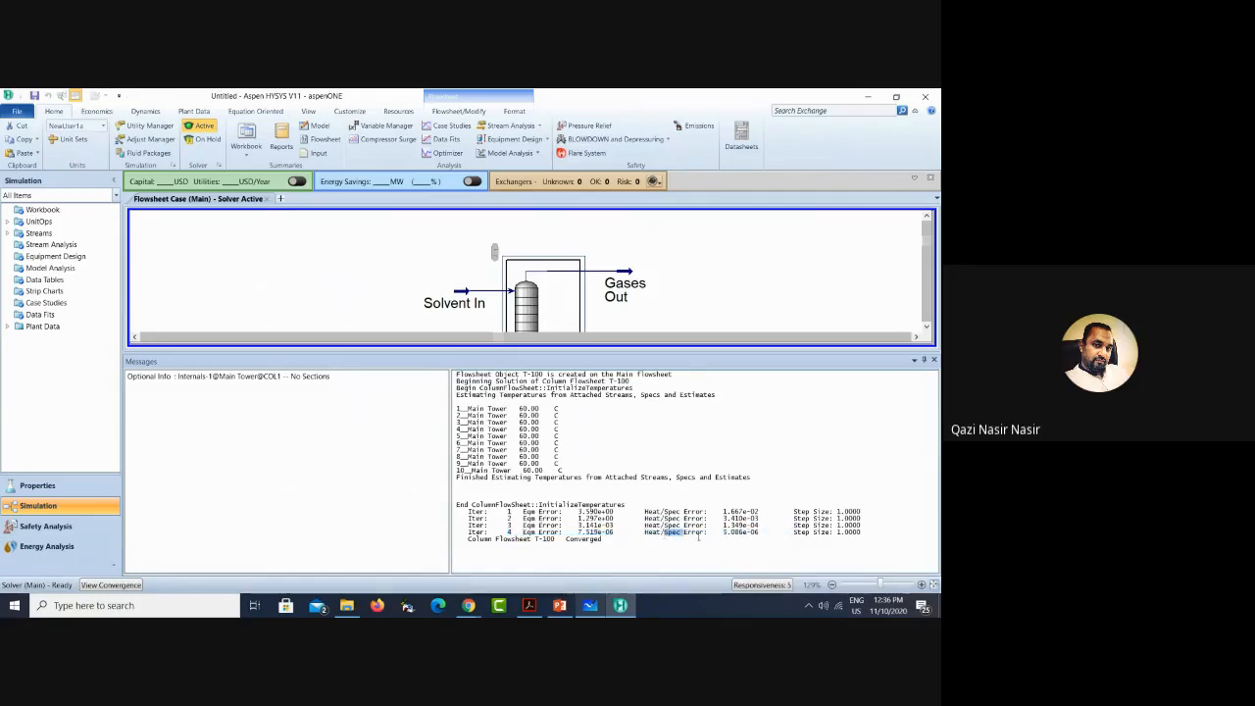
double_click(730, 533)
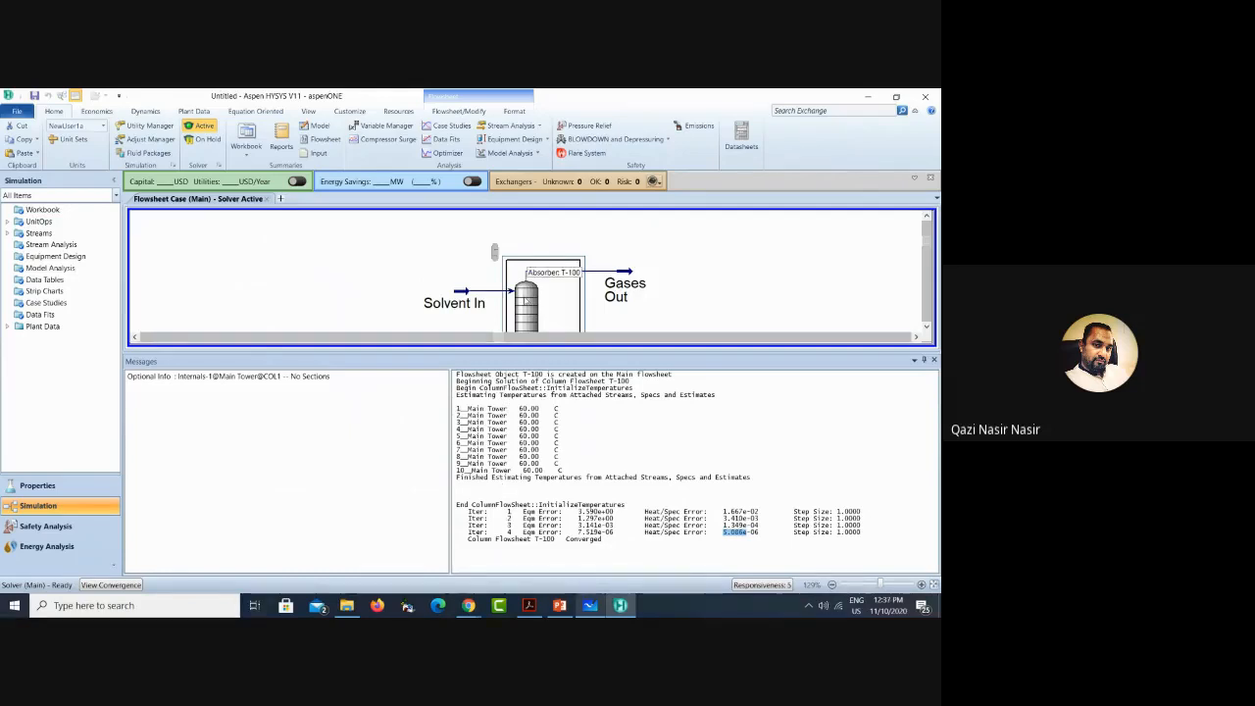
drag(470, 513, 527, 531)
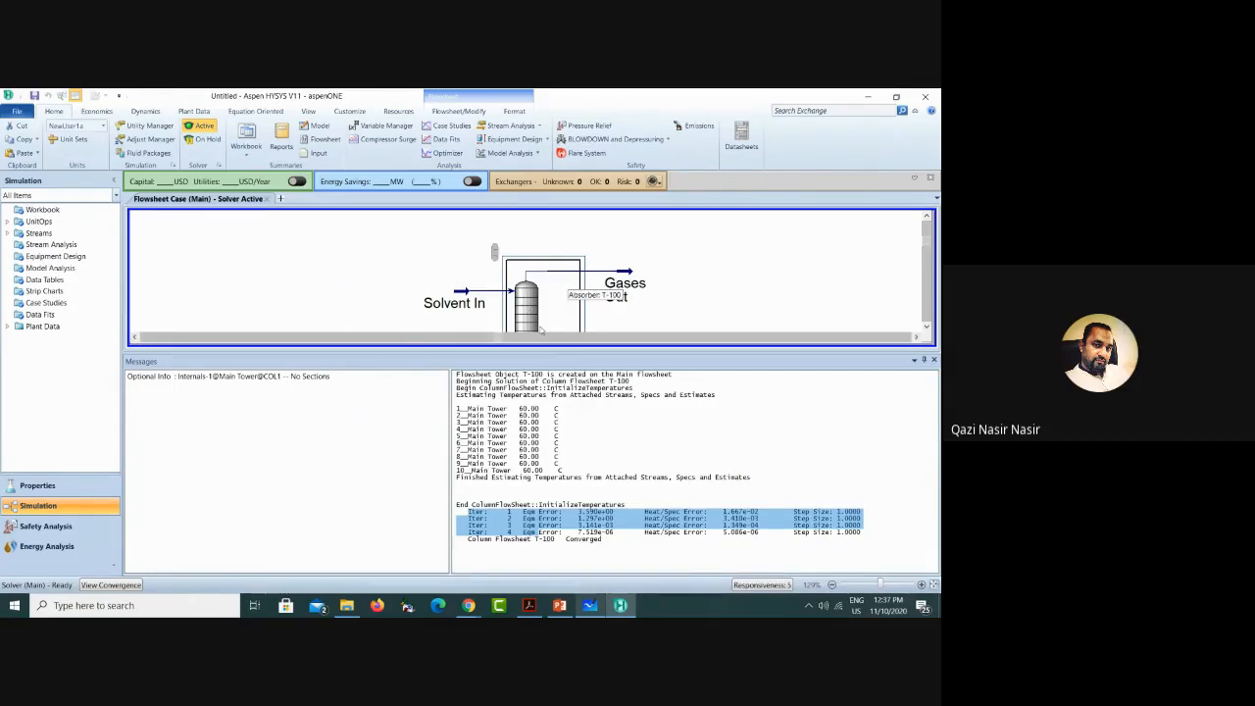
click(537, 342)
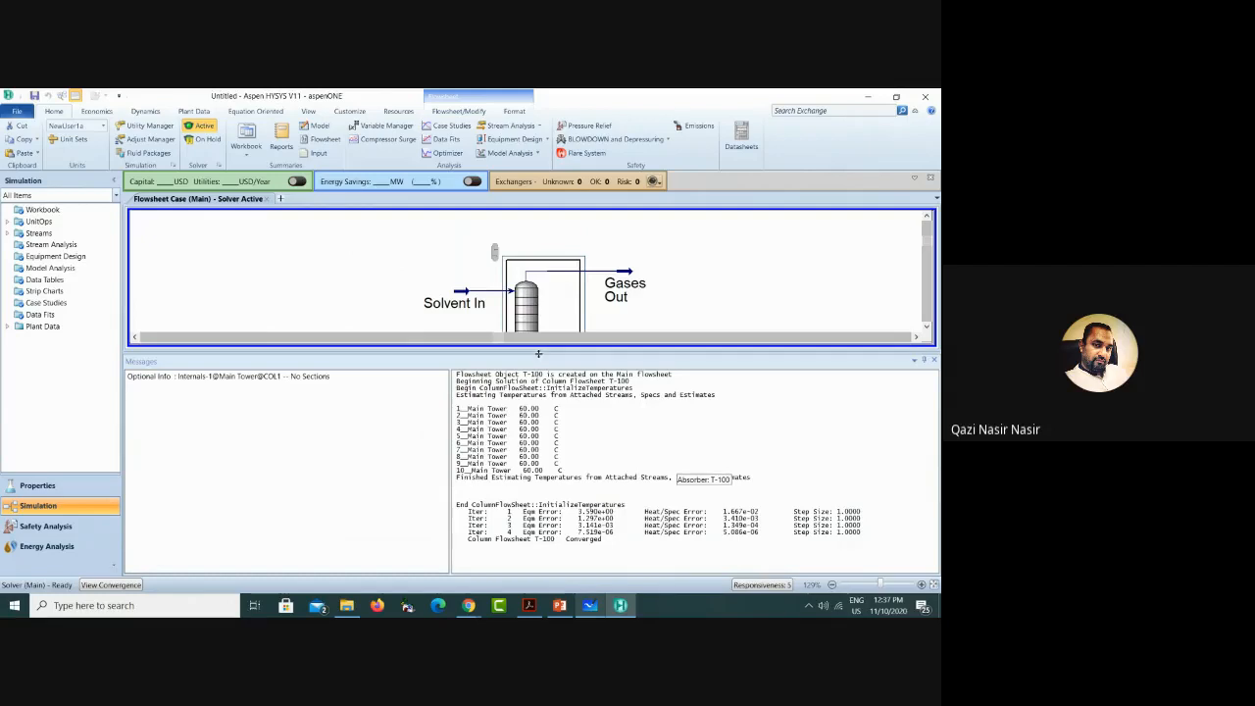
drag(537, 353, 537, 522)
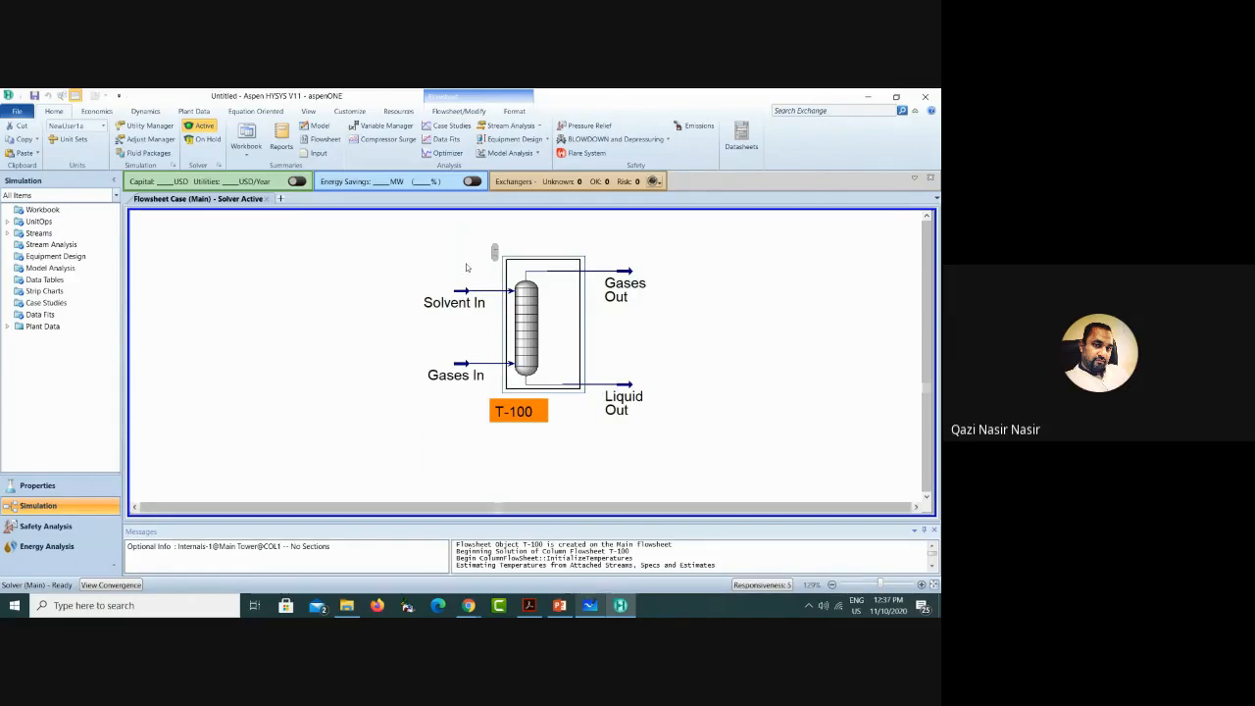
Step: Switch to the PDF manual and check in the problem statement which exit gas concentration must be determined
click(529, 605)
scroll(275, 286, up, 6)
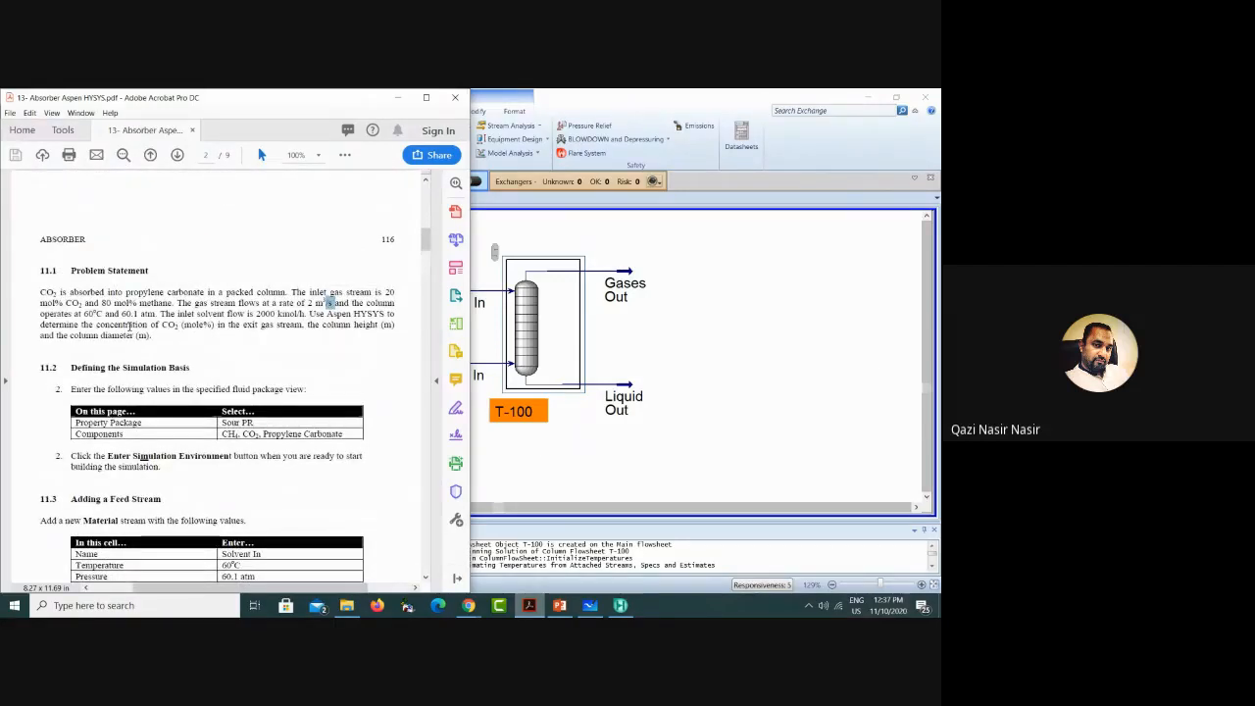
drag(96, 324, 206, 325)
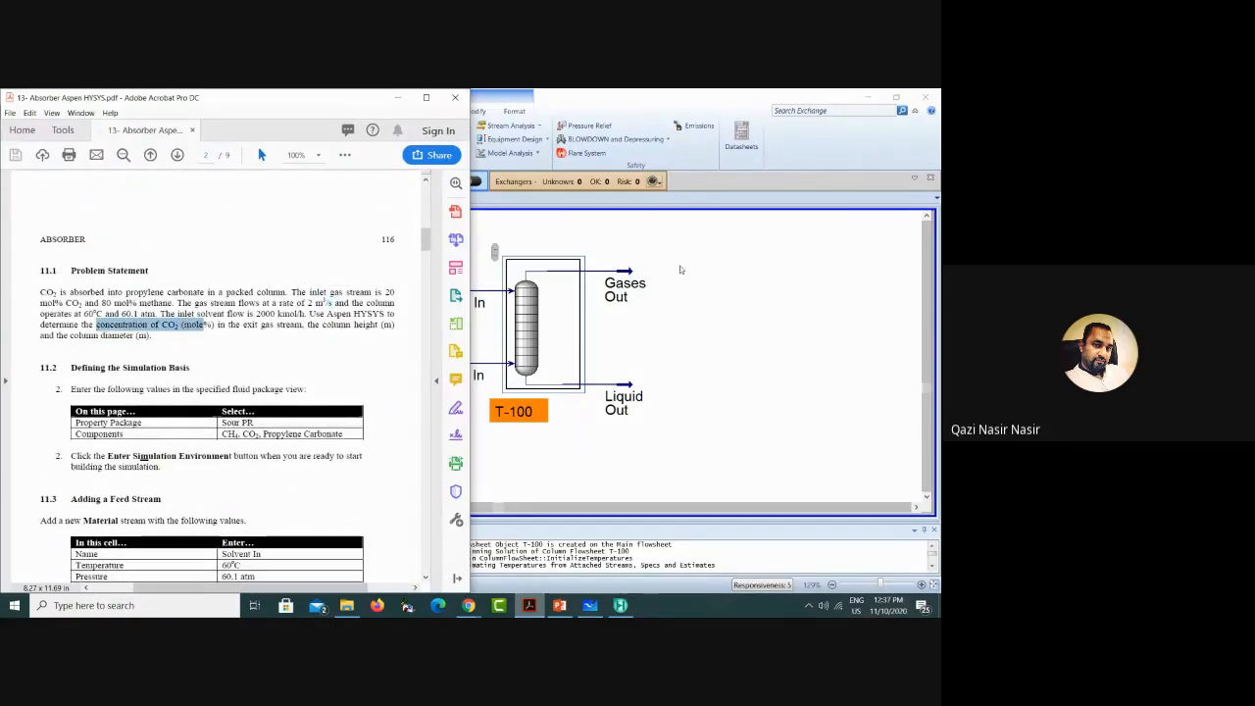
Step: Return to HYSYS, show the property table of the Gases Out stream and place it beside the stream
click(664, 280)
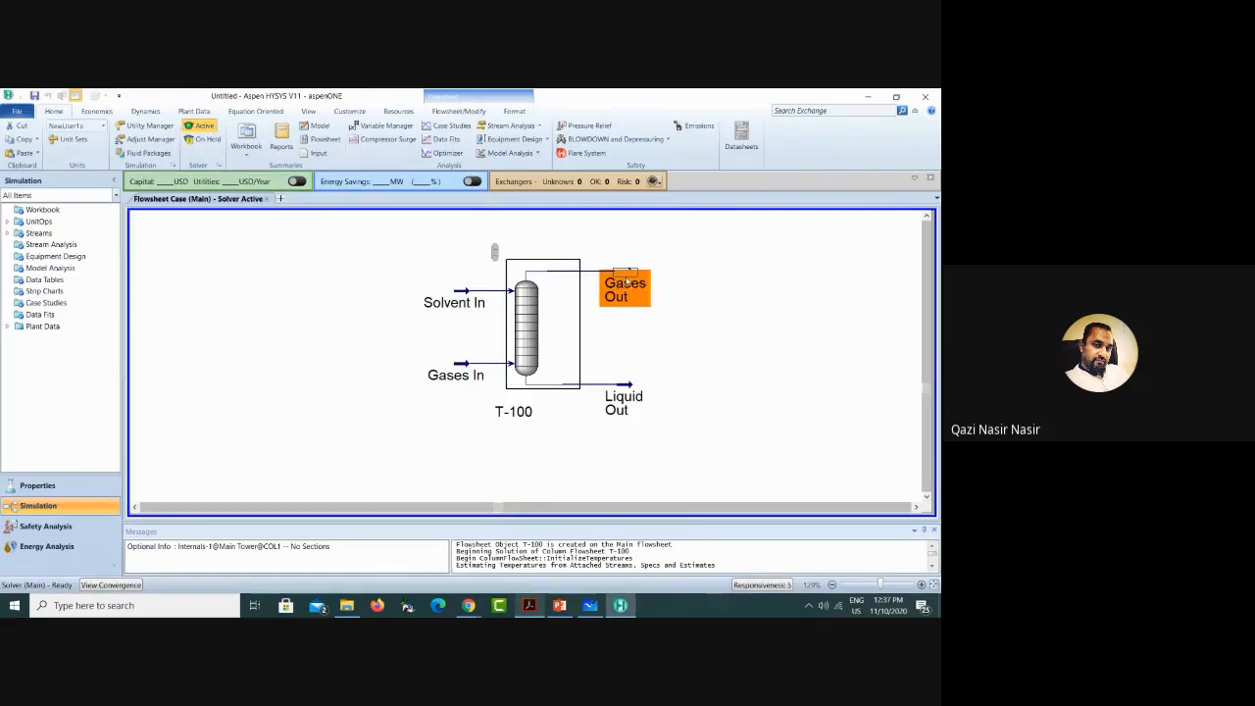
right_click(625, 282)
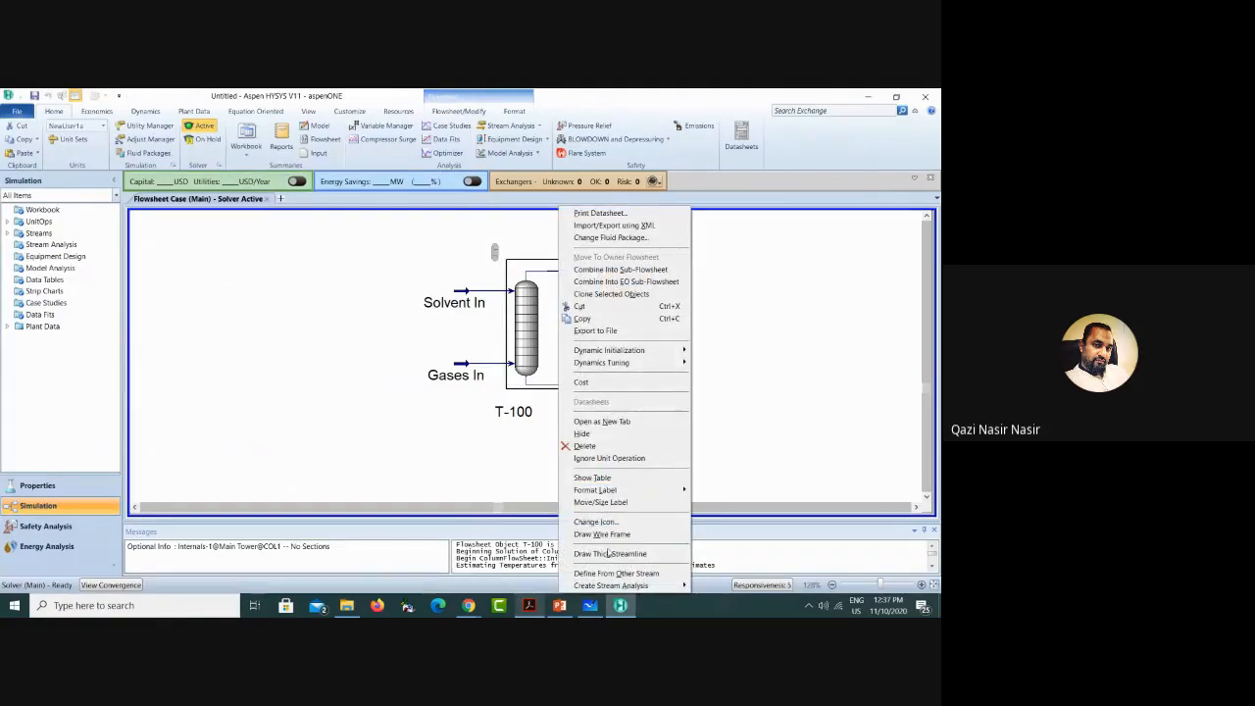
click(591, 477)
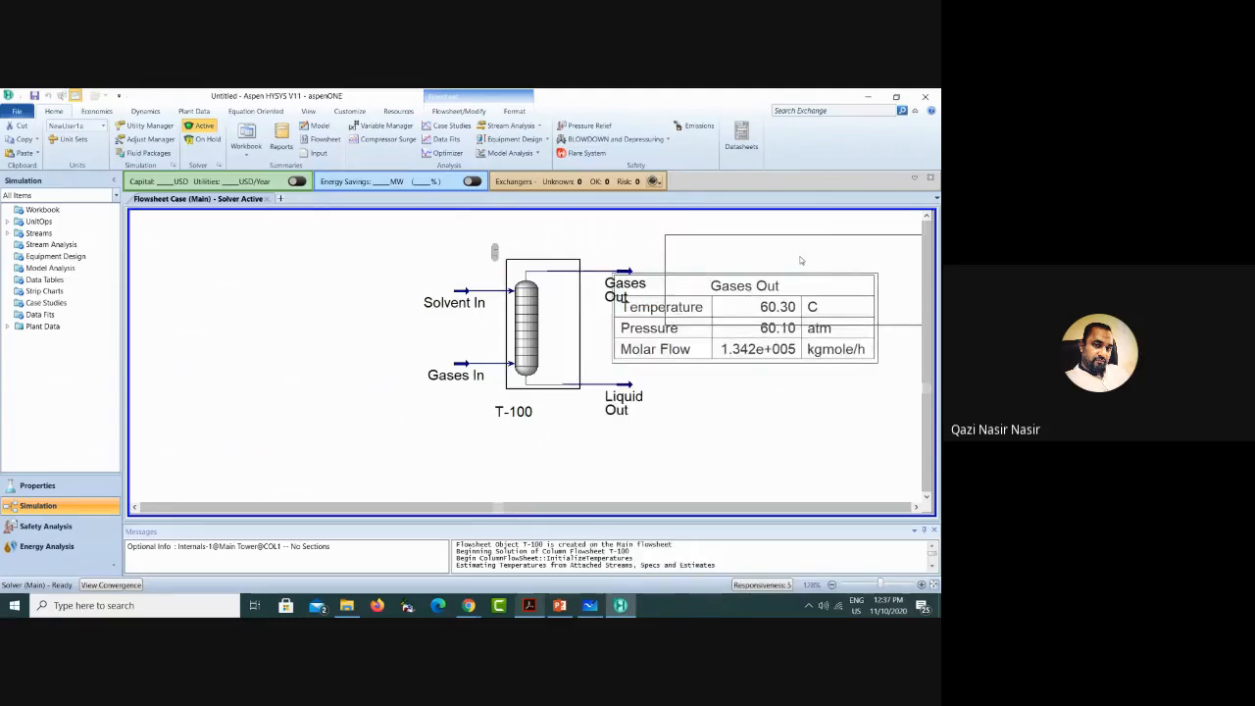
drag(733, 319, 786, 281)
Step: Remove the temperature, pressure and molar flow variables from the Gases Out table
double_click(786, 281)
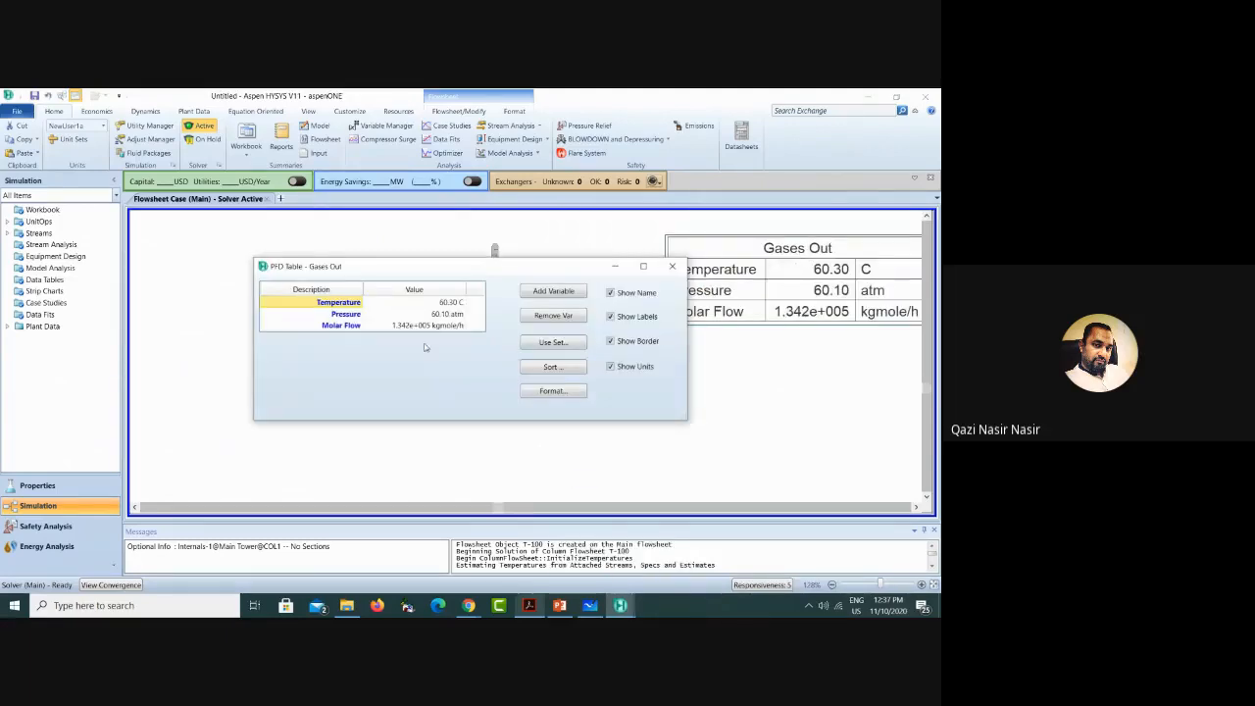
click(553, 316)
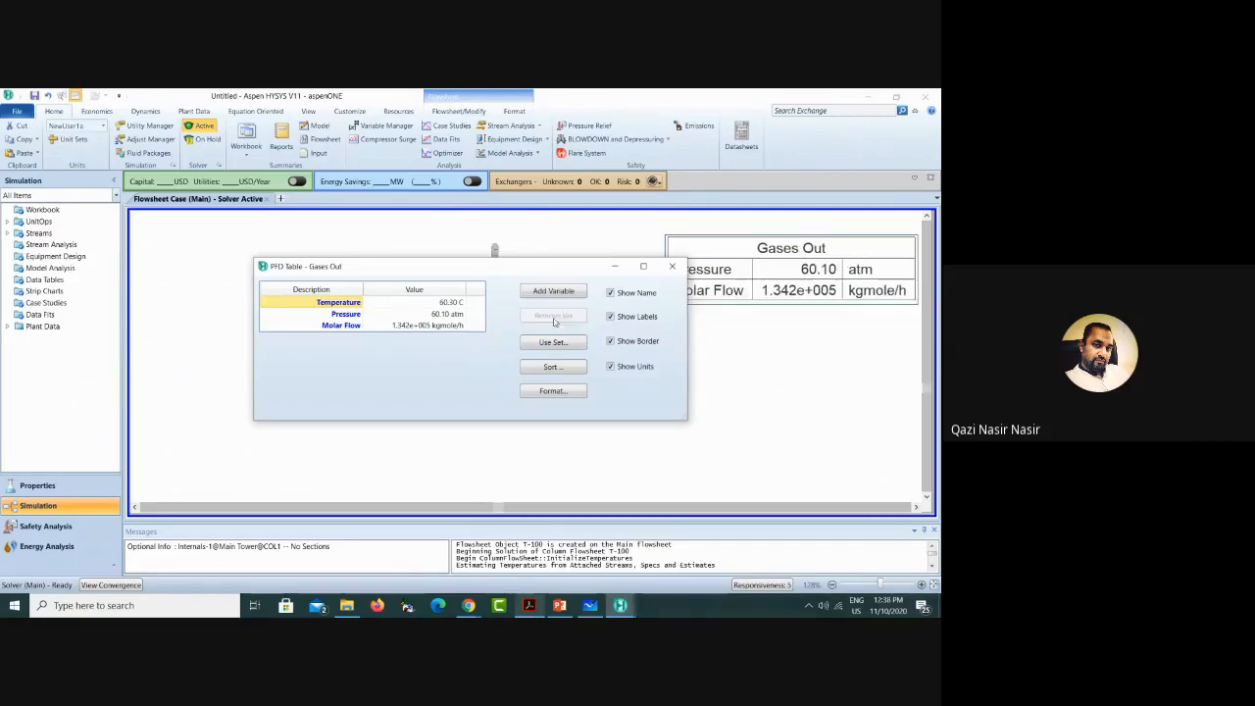
click(554, 322)
click(555, 321)
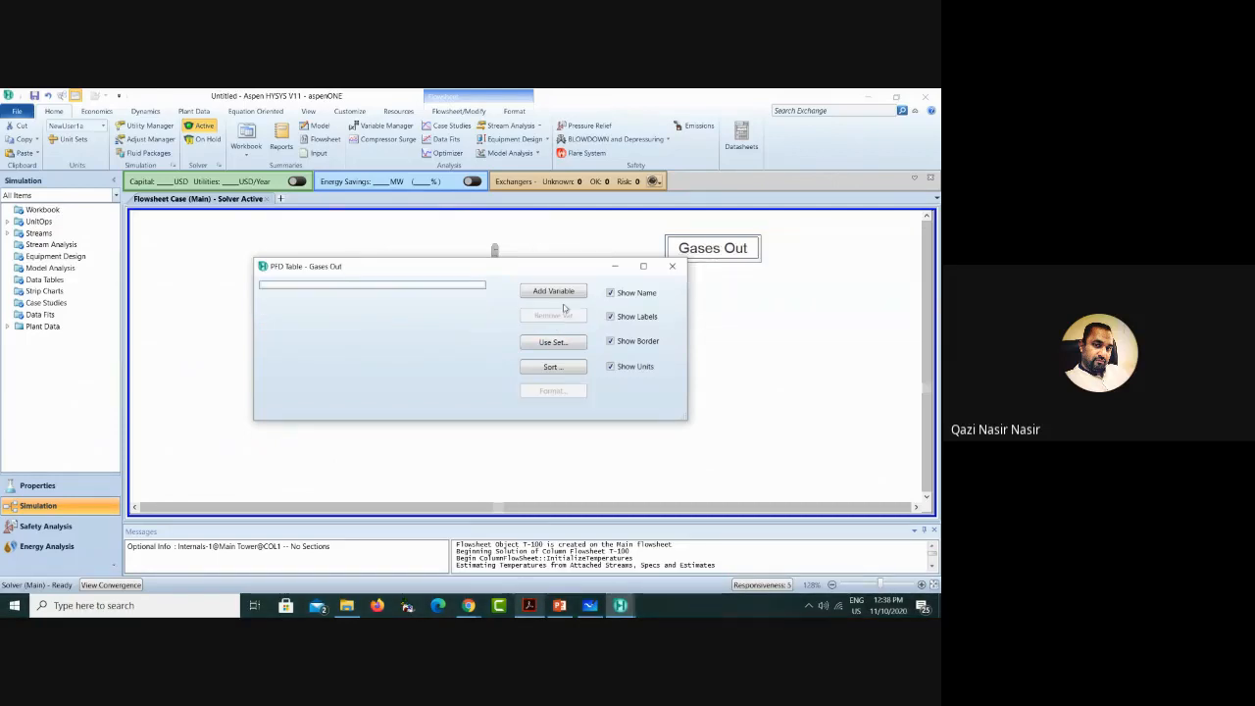
Step: Find variables matching "master", add Master Comp Molar Flow (CO2) to the Gases Out table, and close the table settings
click(555, 292)
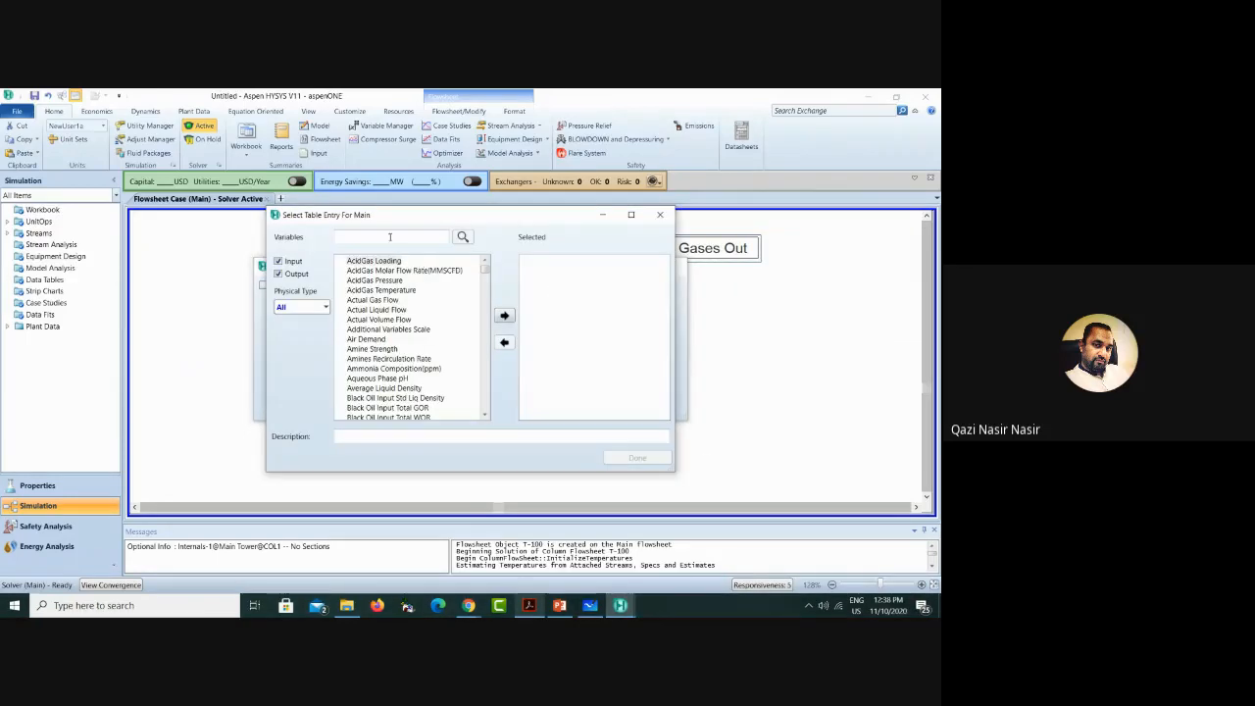
click(389, 236)
text(master)
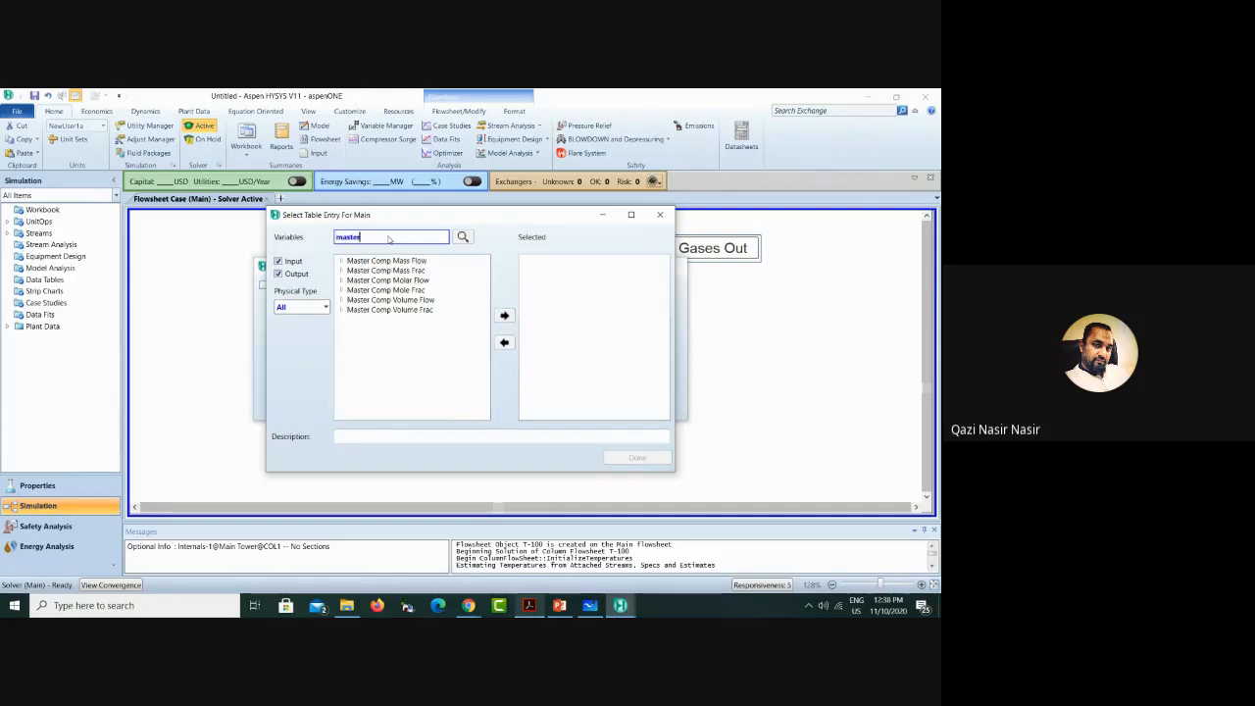
click(341, 281)
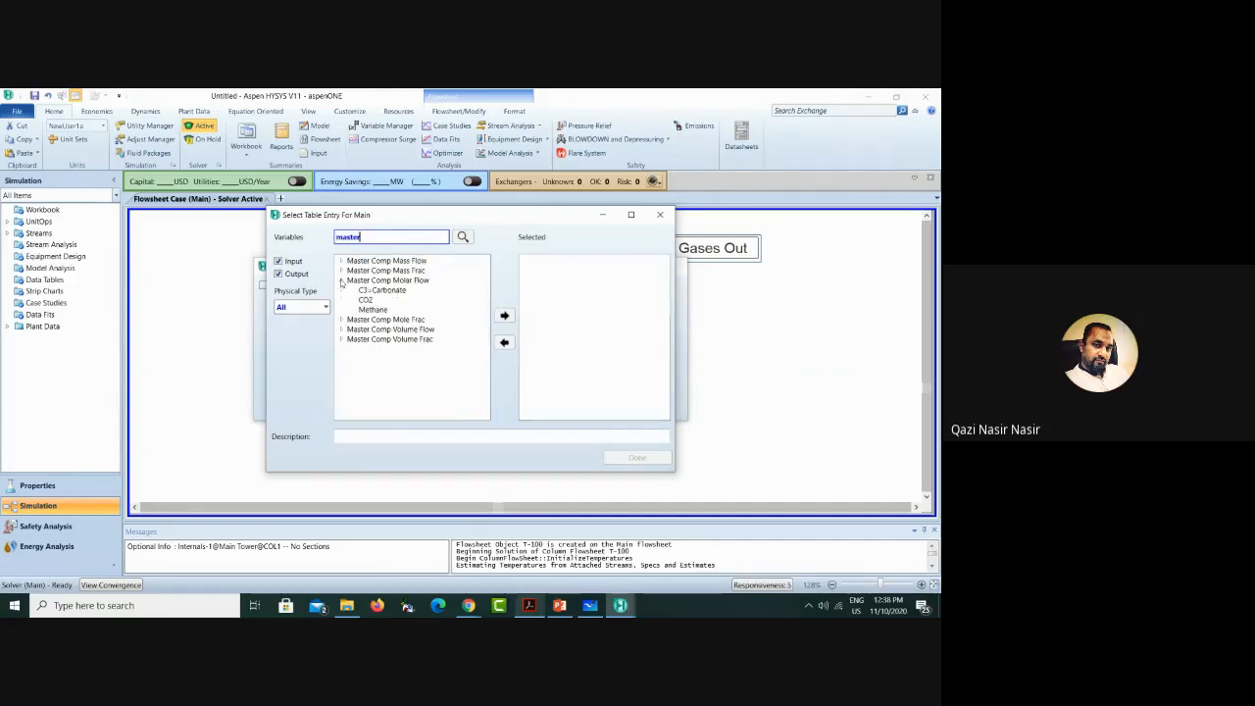
click(365, 300)
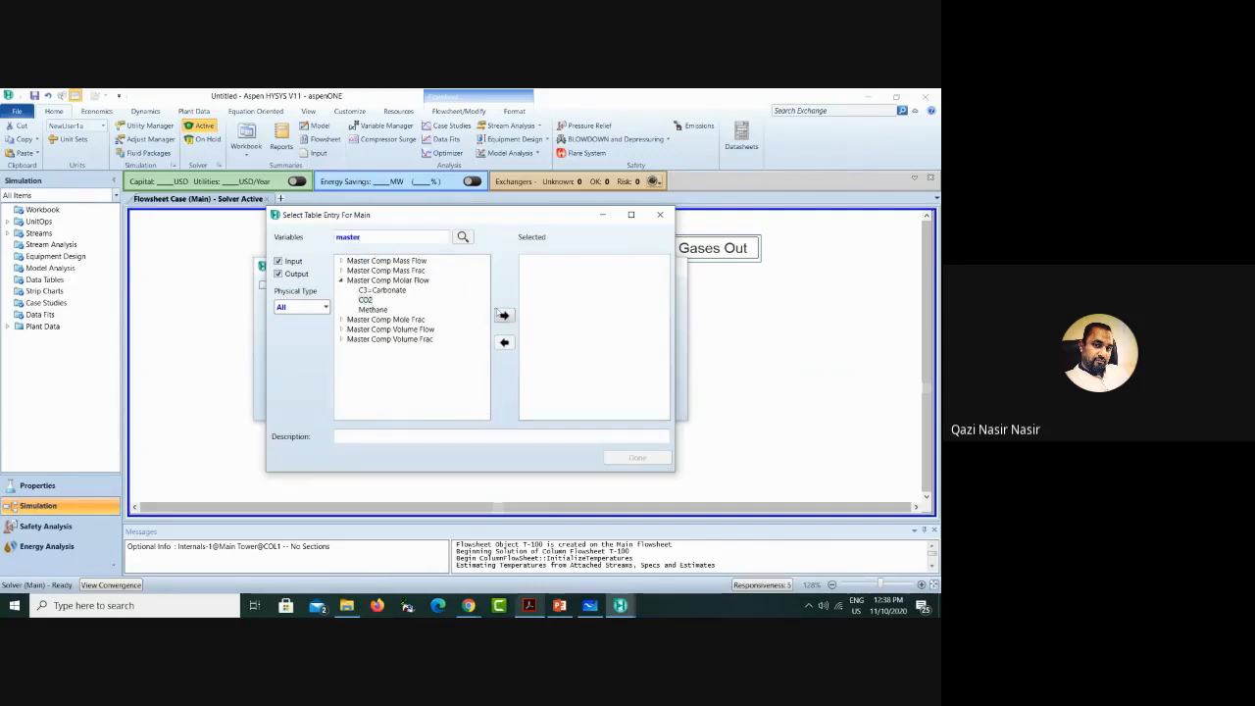
click(504, 315)
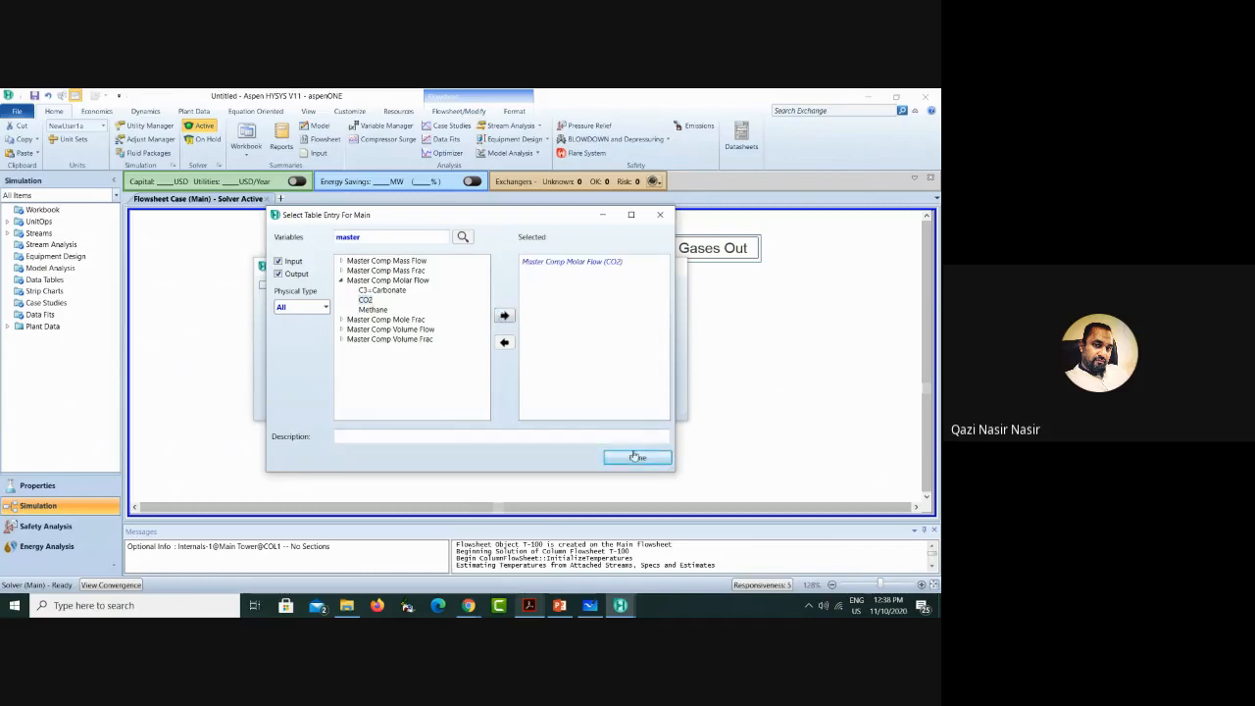
click(637, 456)
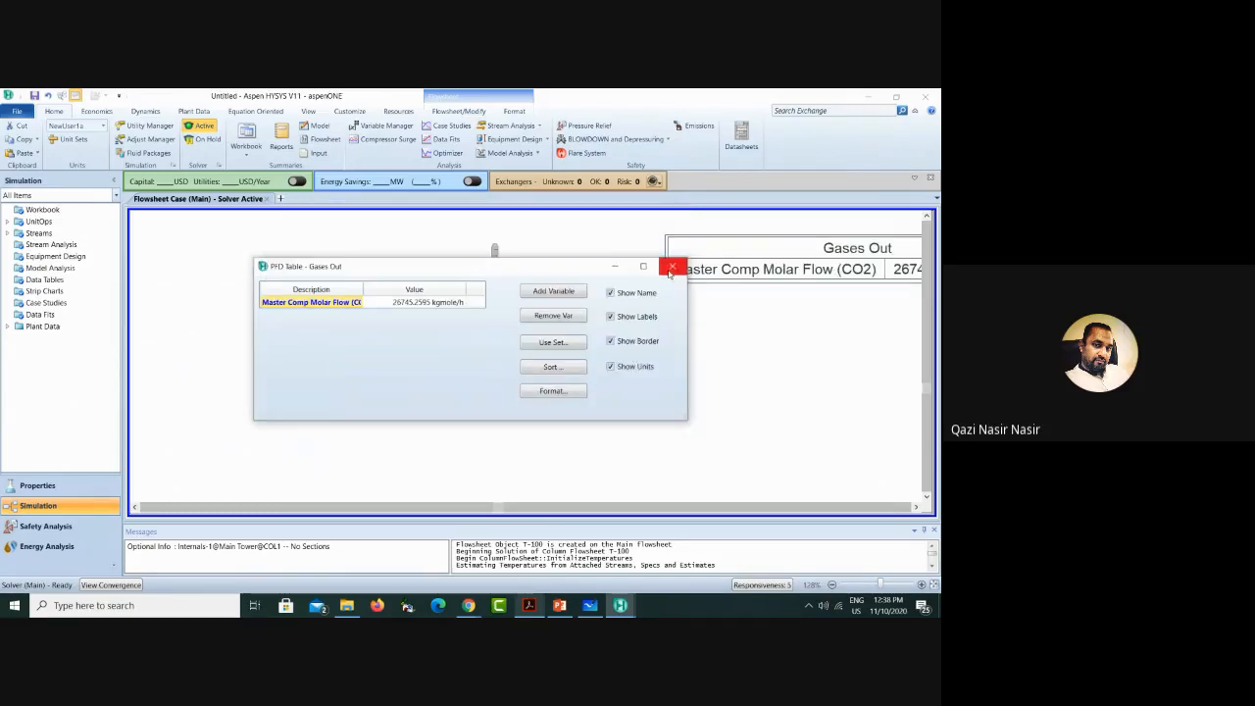
click(672, 265)
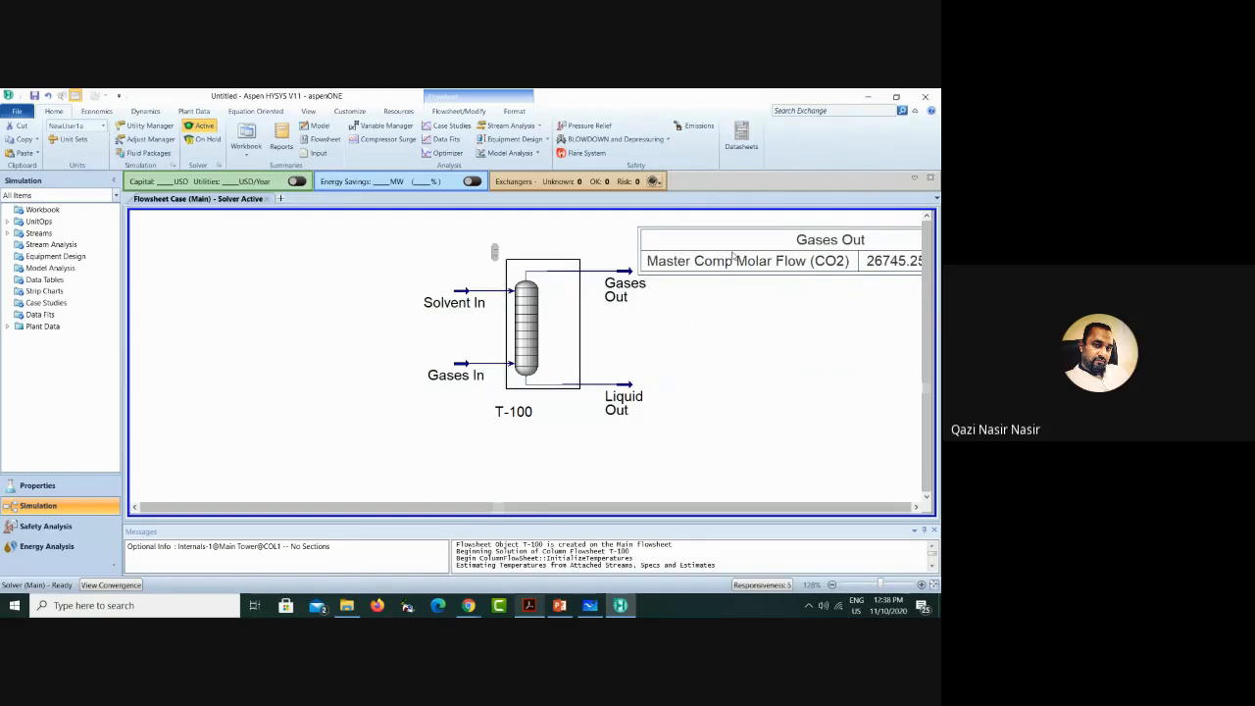
Step: Find variables matching "master", add Master Comp Mole Frac (CO2) to the Gases Out table, and close the table settings
click(916, 507)
click(916, 507)
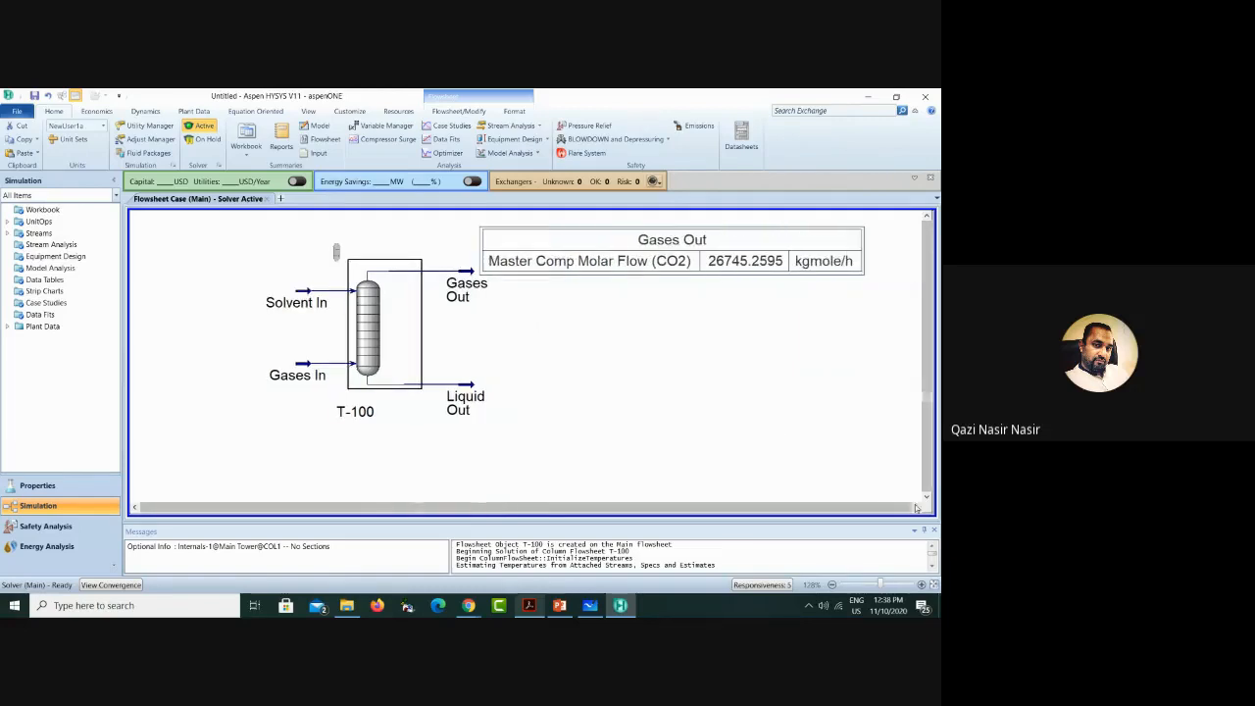
right_click(598, 258)
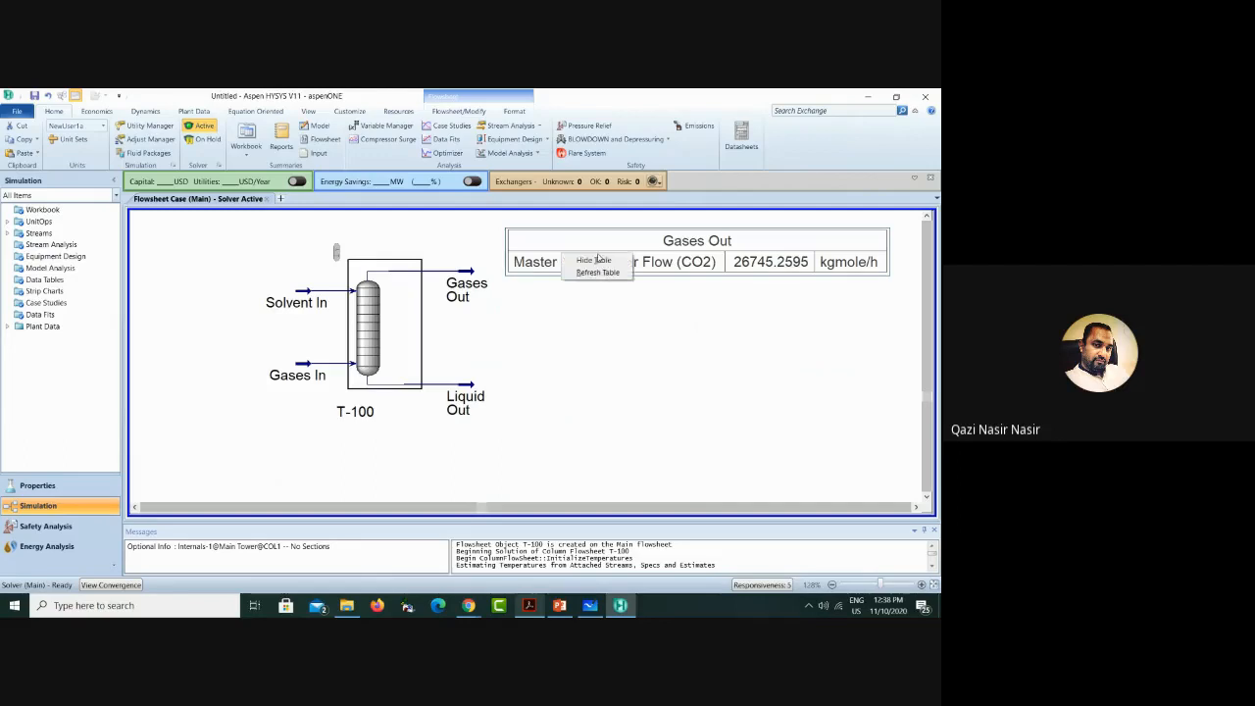
click(476, 276)
right_click(477, 277)
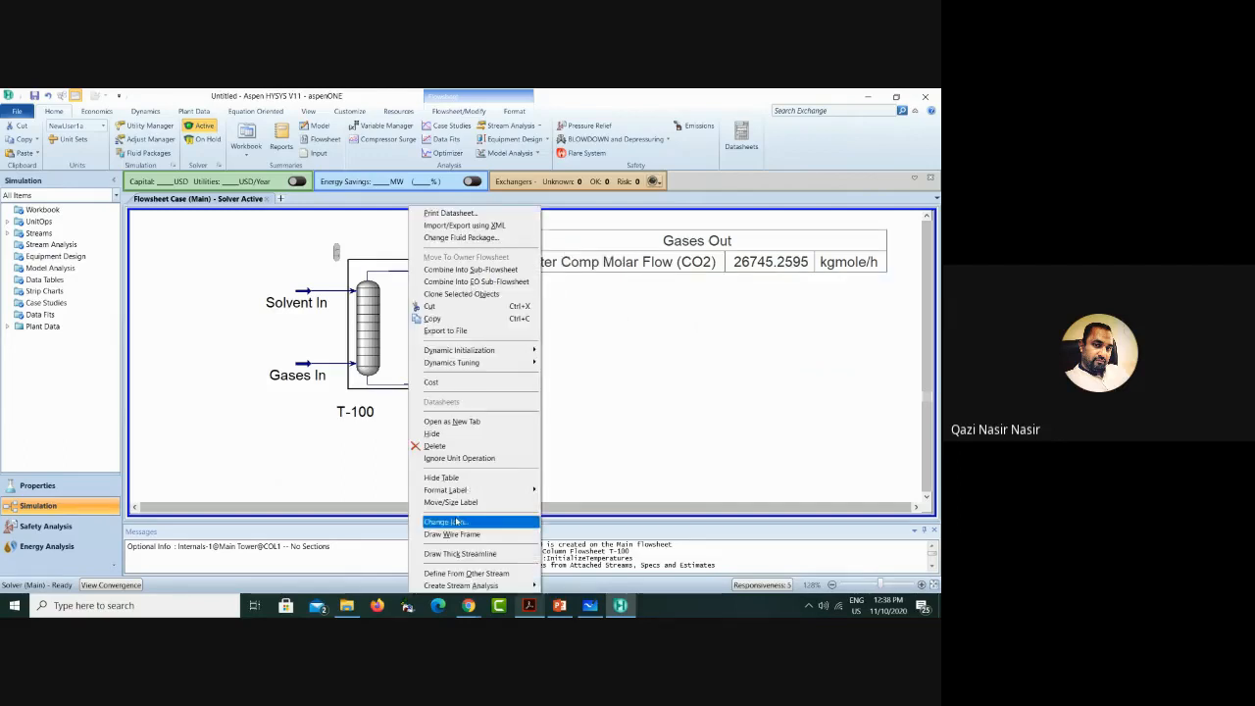
double_click(683, 256)
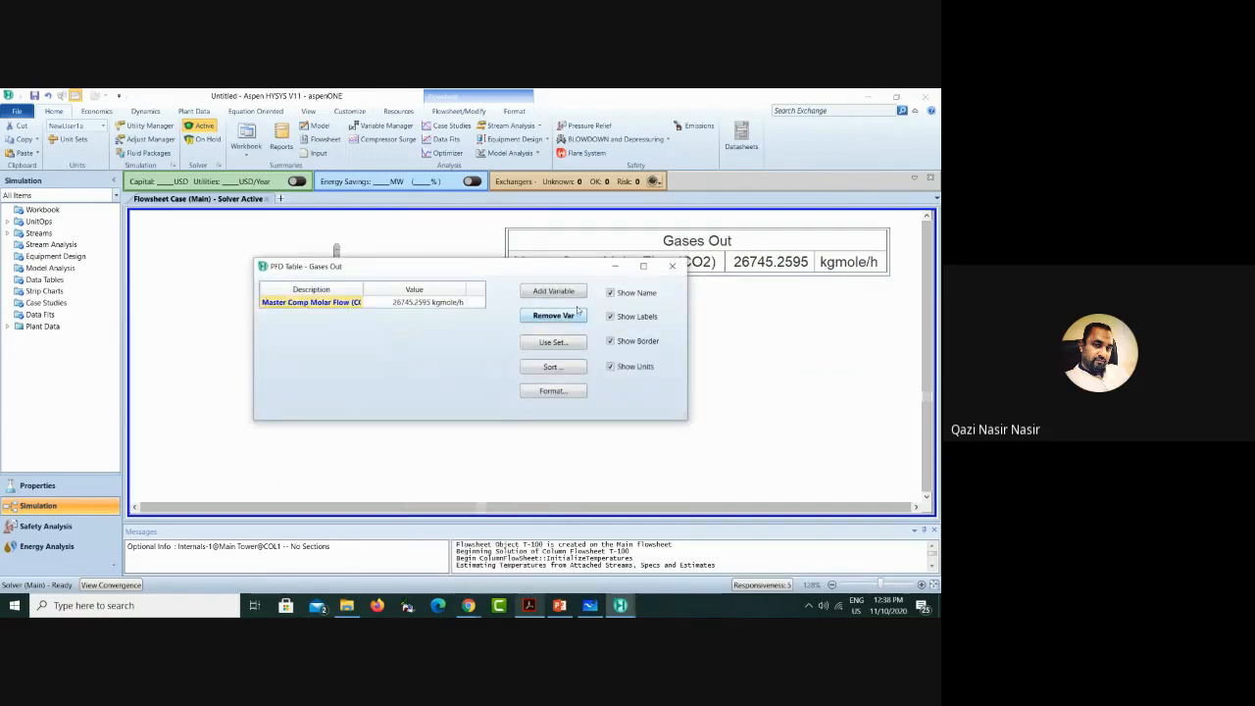
click(555, 291)
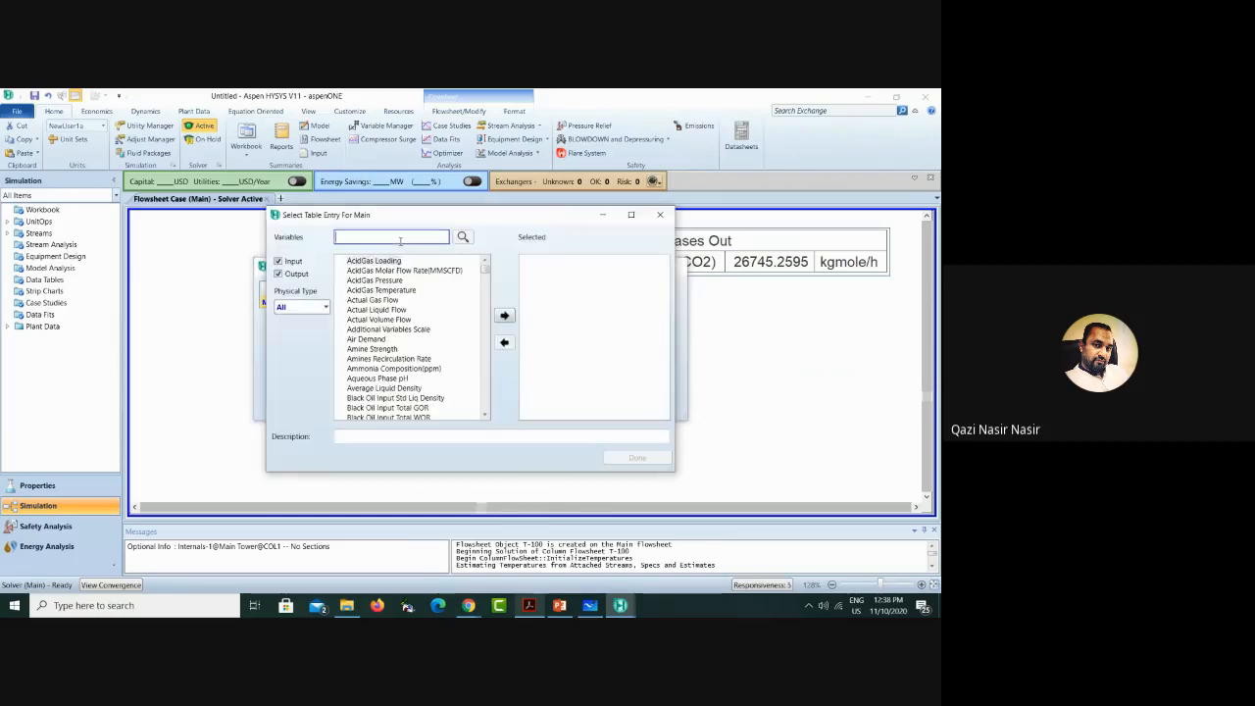
text(master)
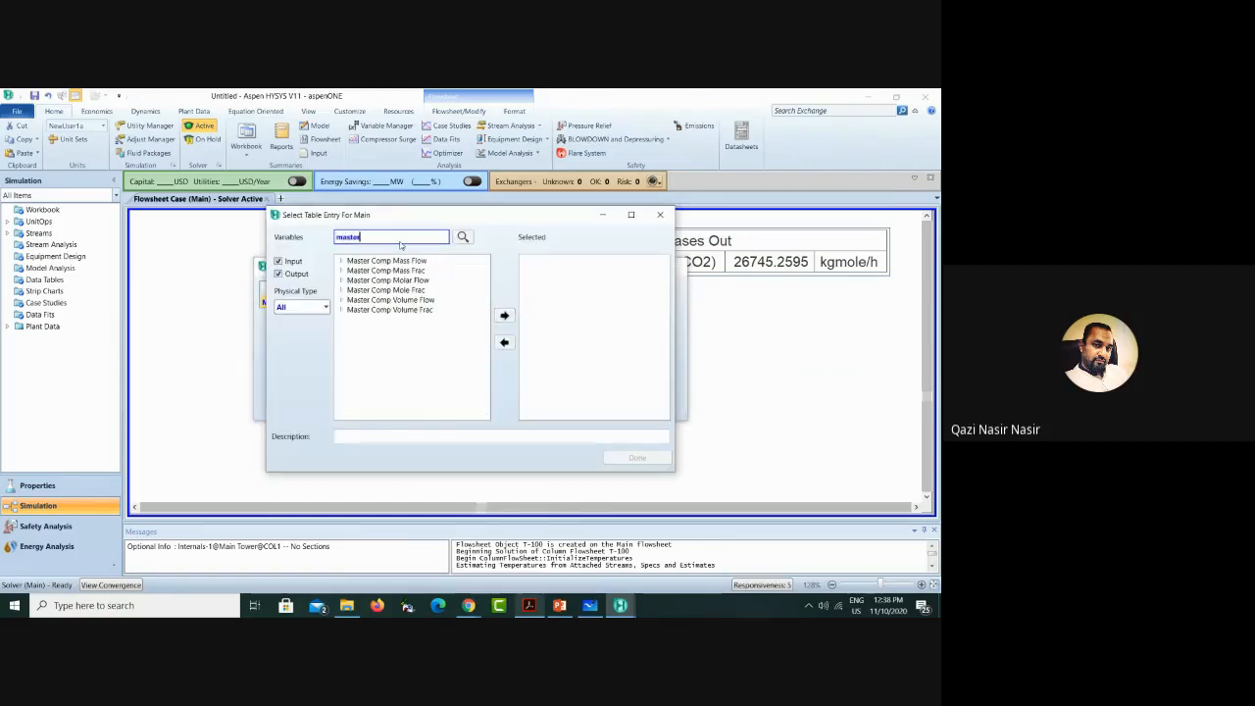
click(341, 290)
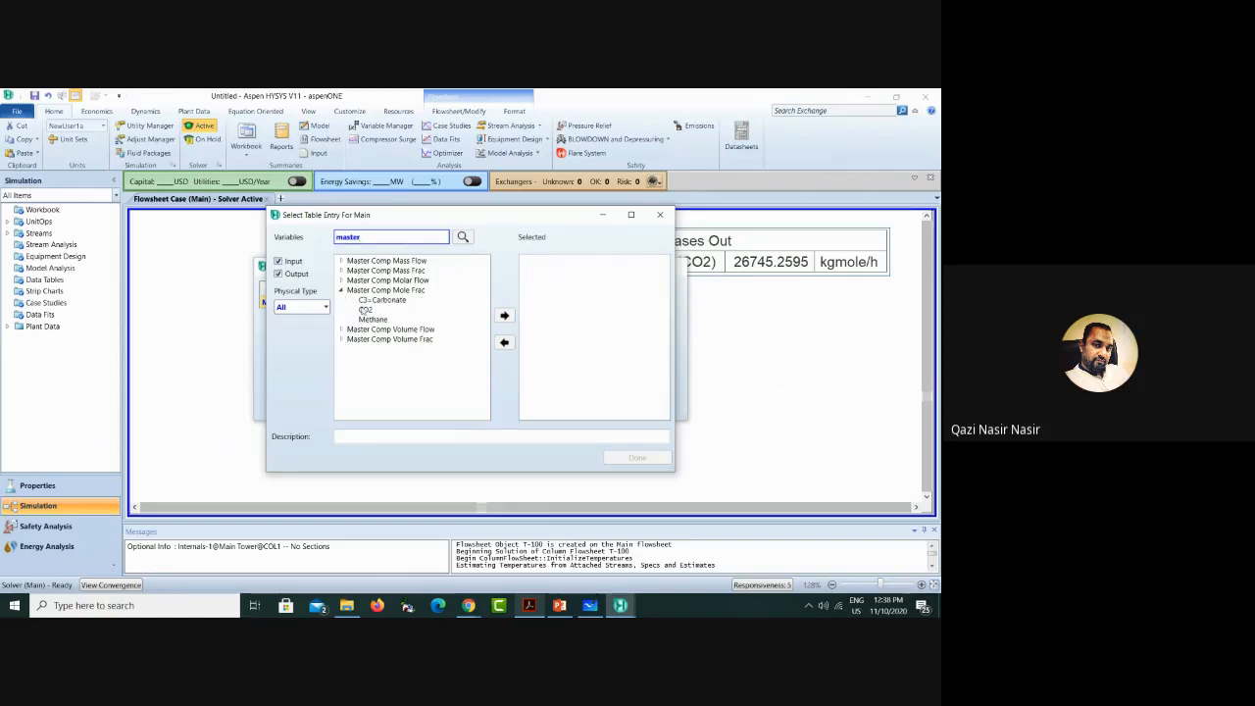
click(364, 308)
click(504, 314)
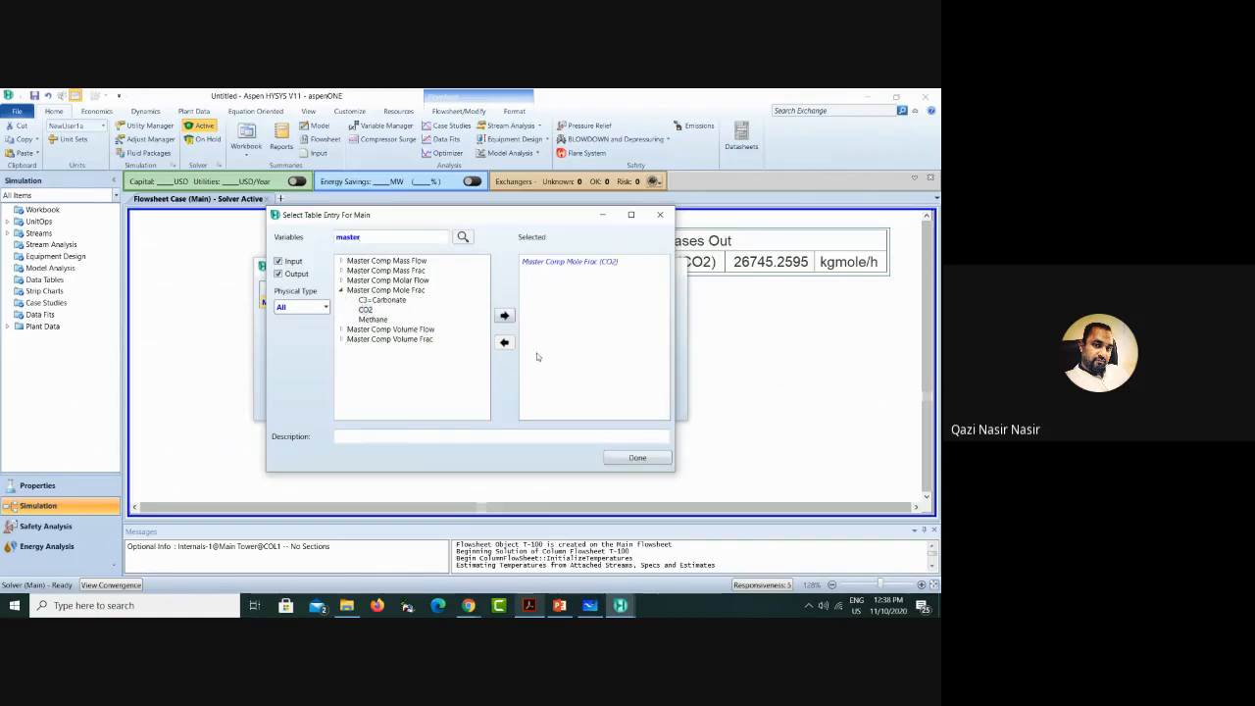
click(625, 462)
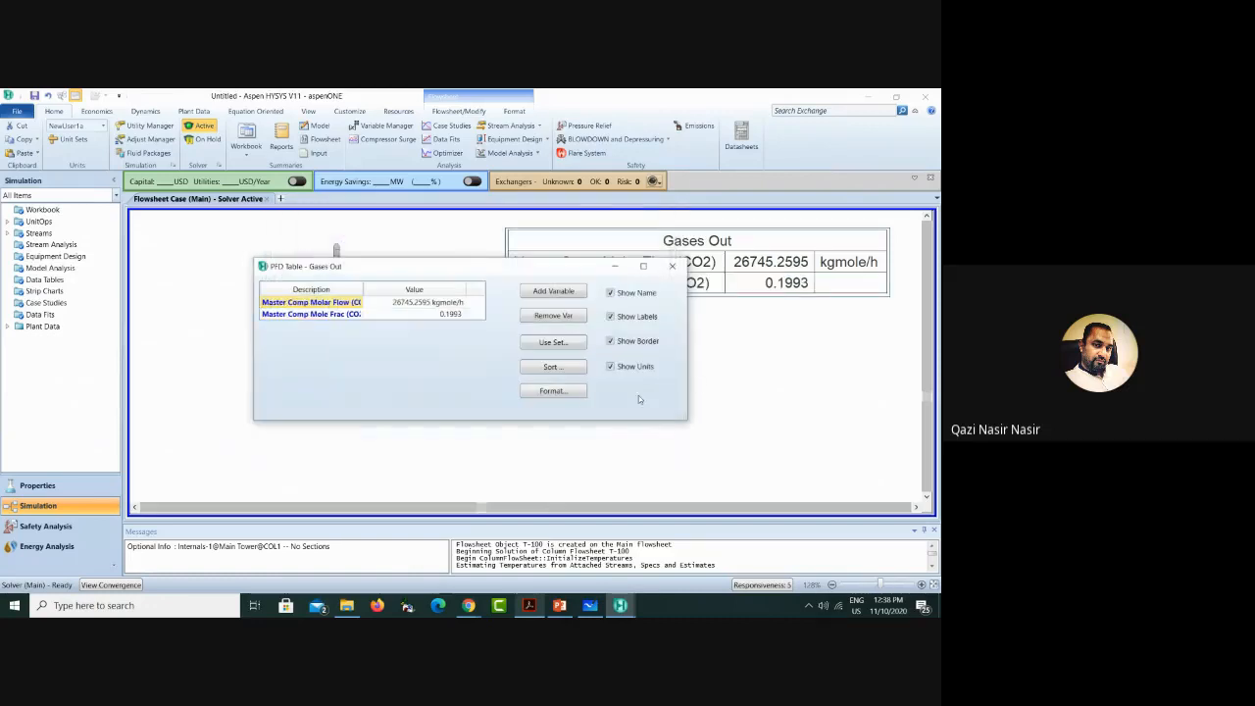
click(670, 267)
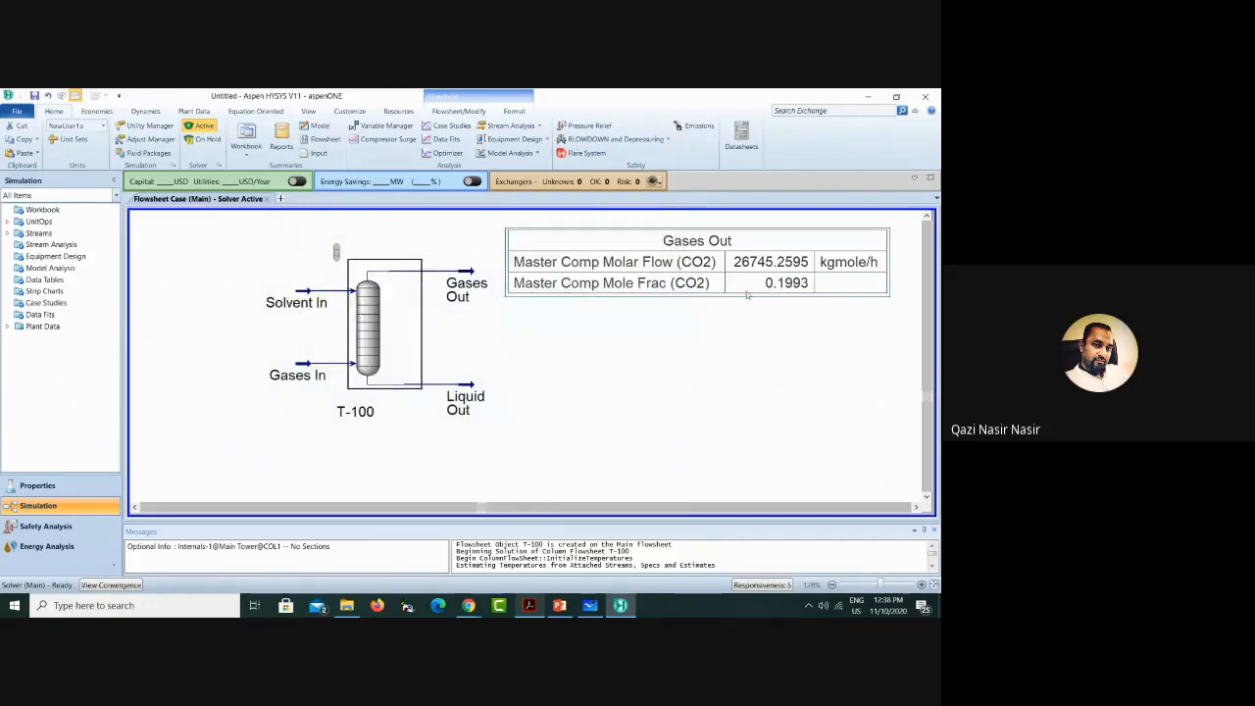
drag(695, 250, 696, 247)
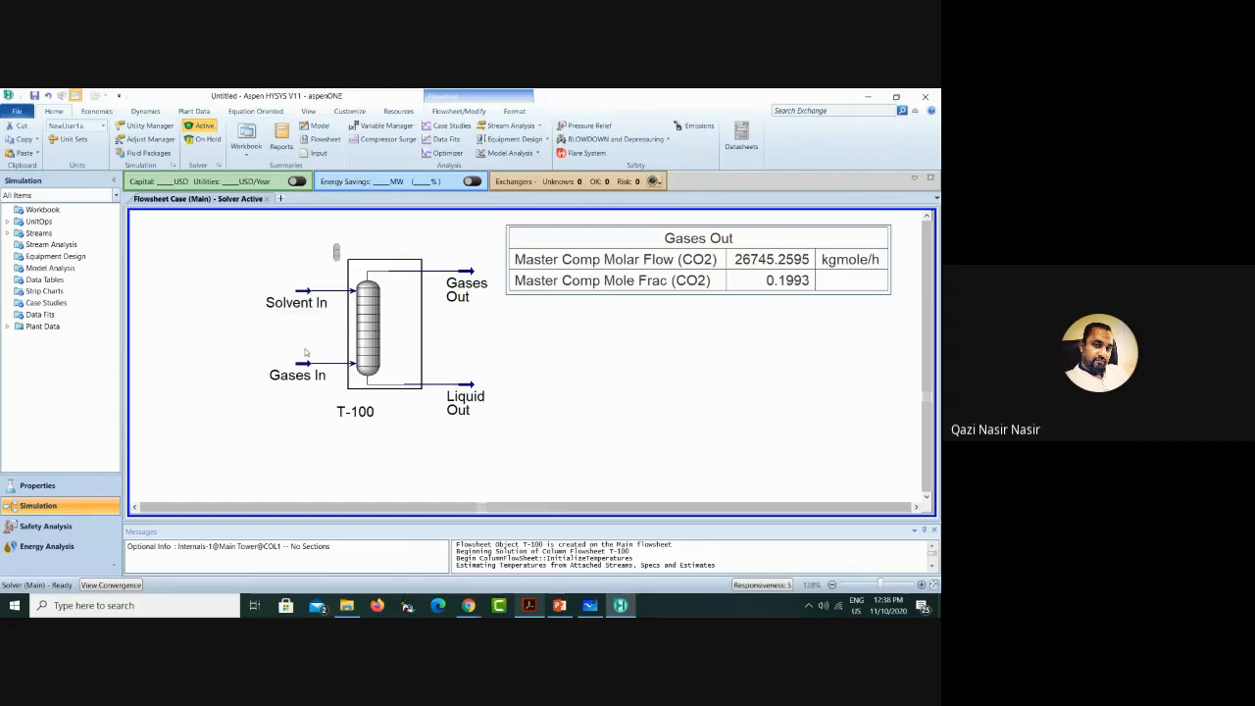
Step: Check the CO2 mole fraction in the composition of the Gases In stream against the Gases Out table, and close the stream
mouse_move(297, 366)
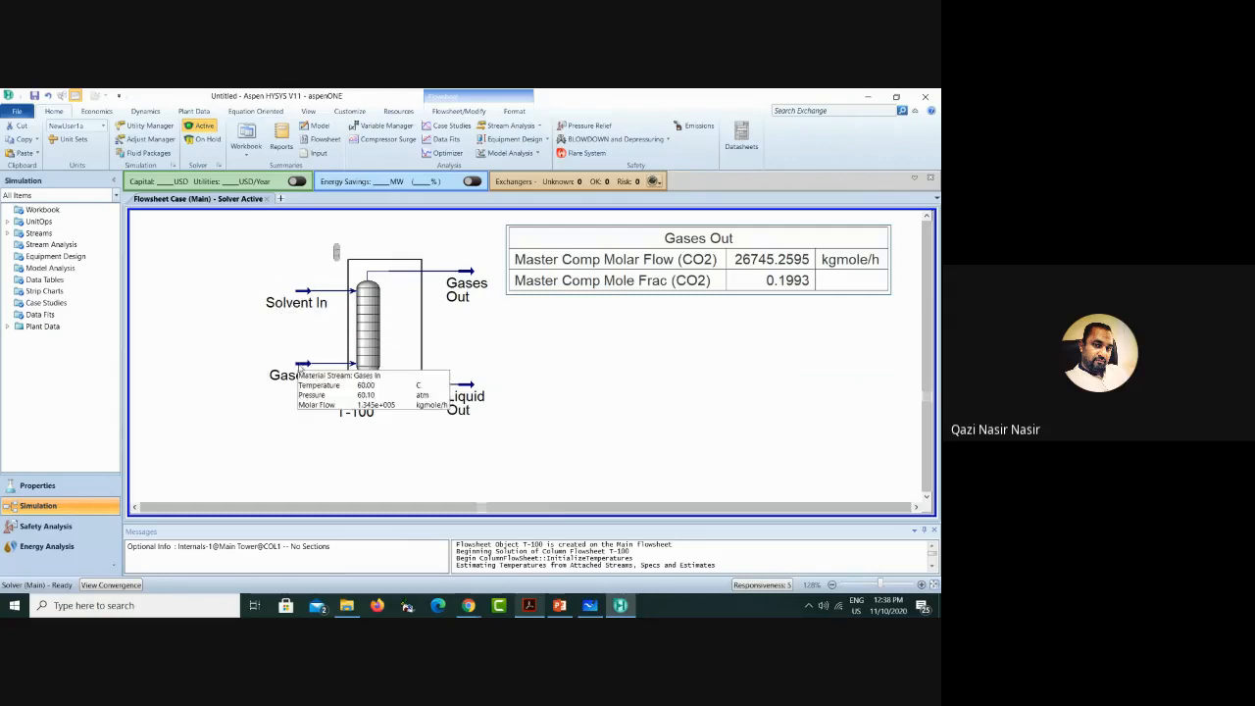
double_click(294, 374)
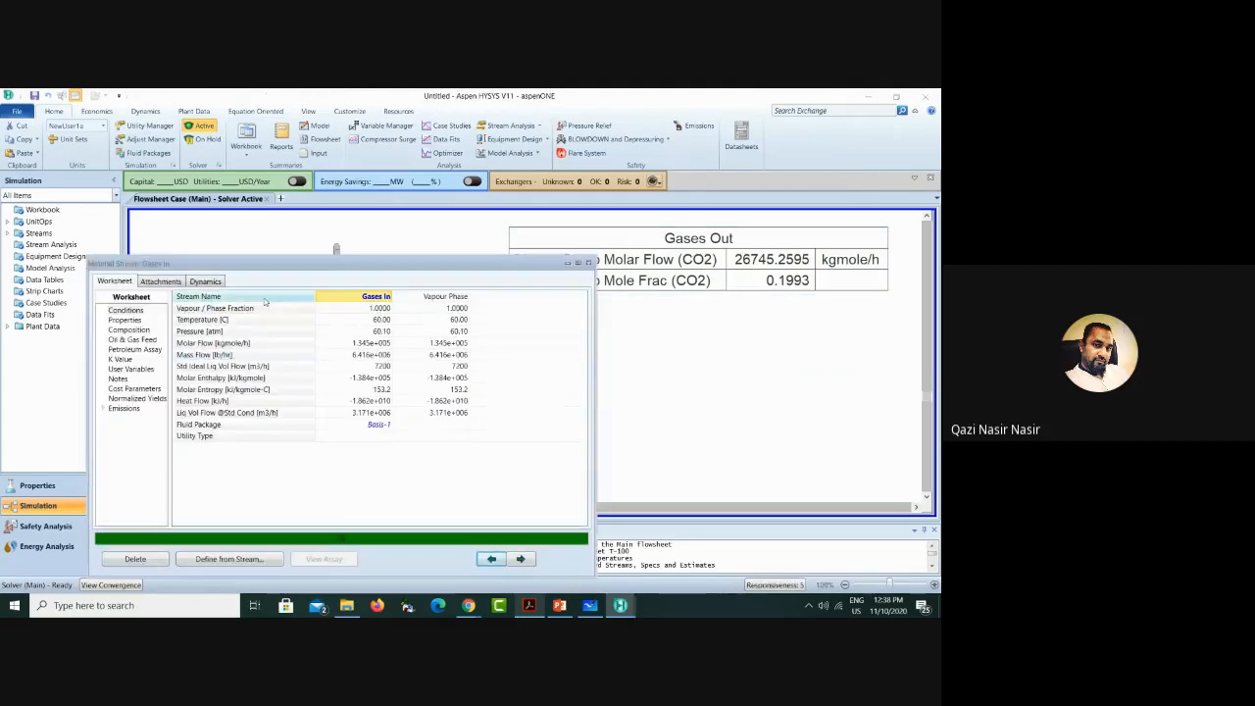
click(130, 331)
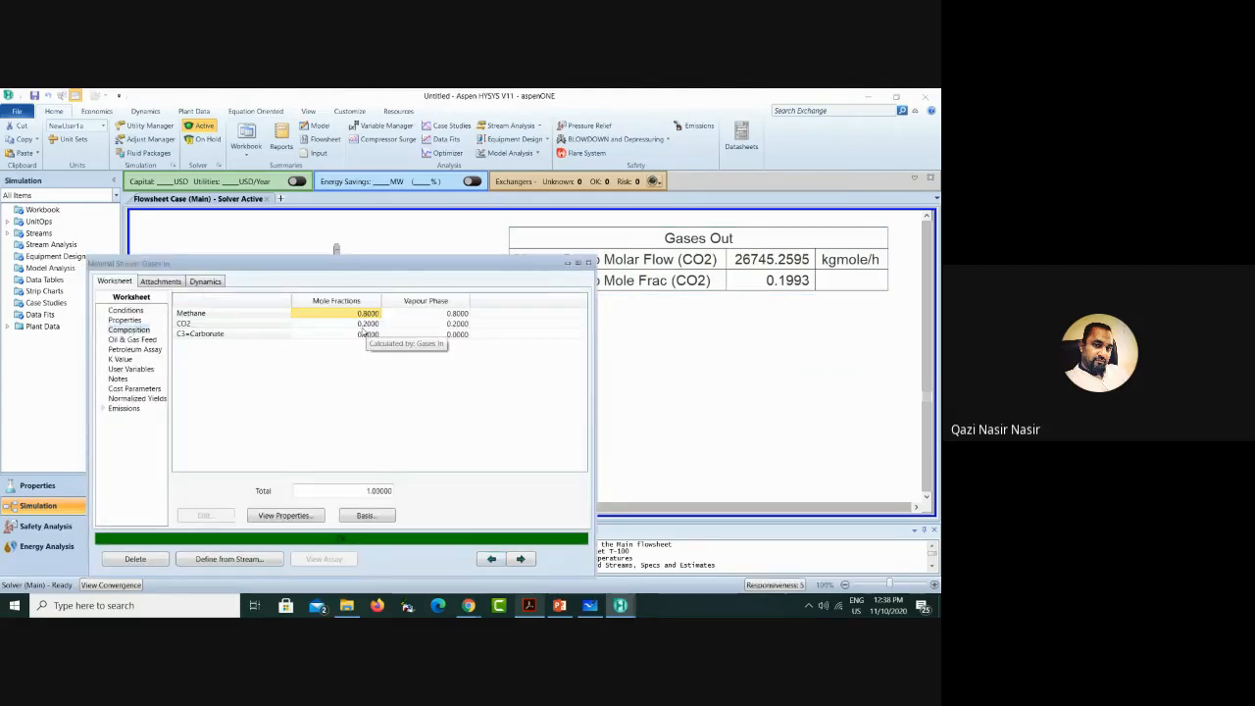
key(Down)
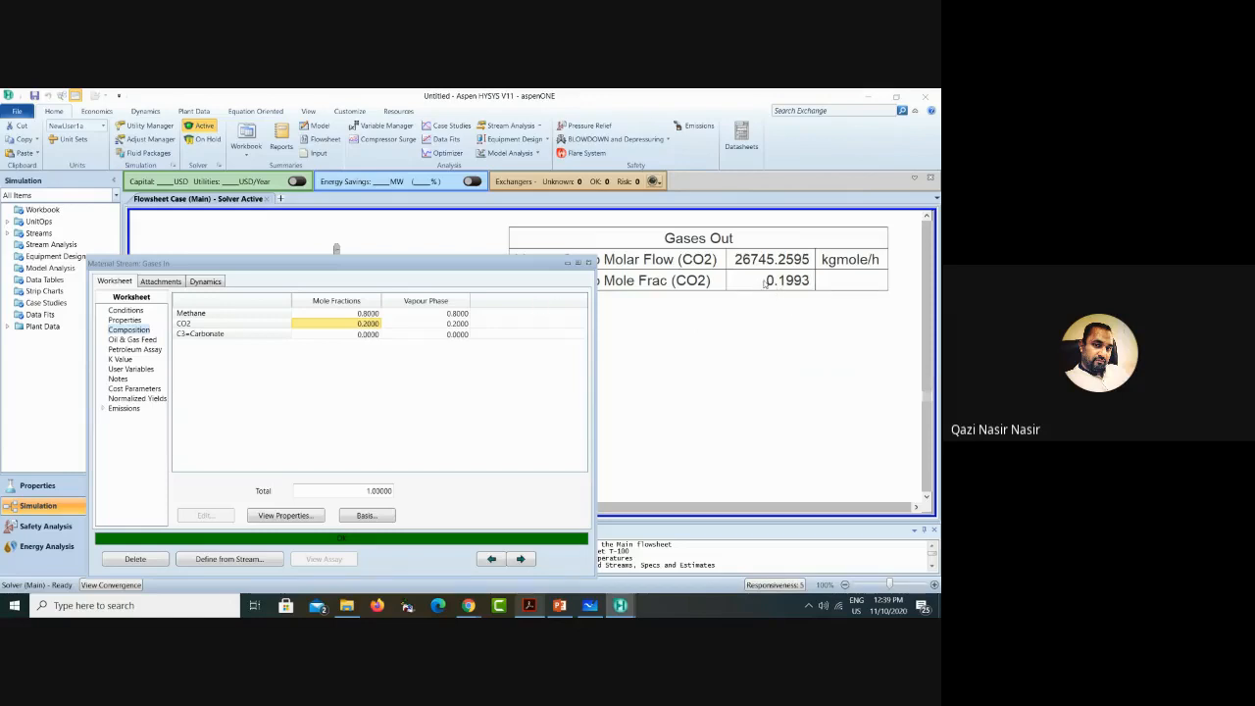
click(588, 263)
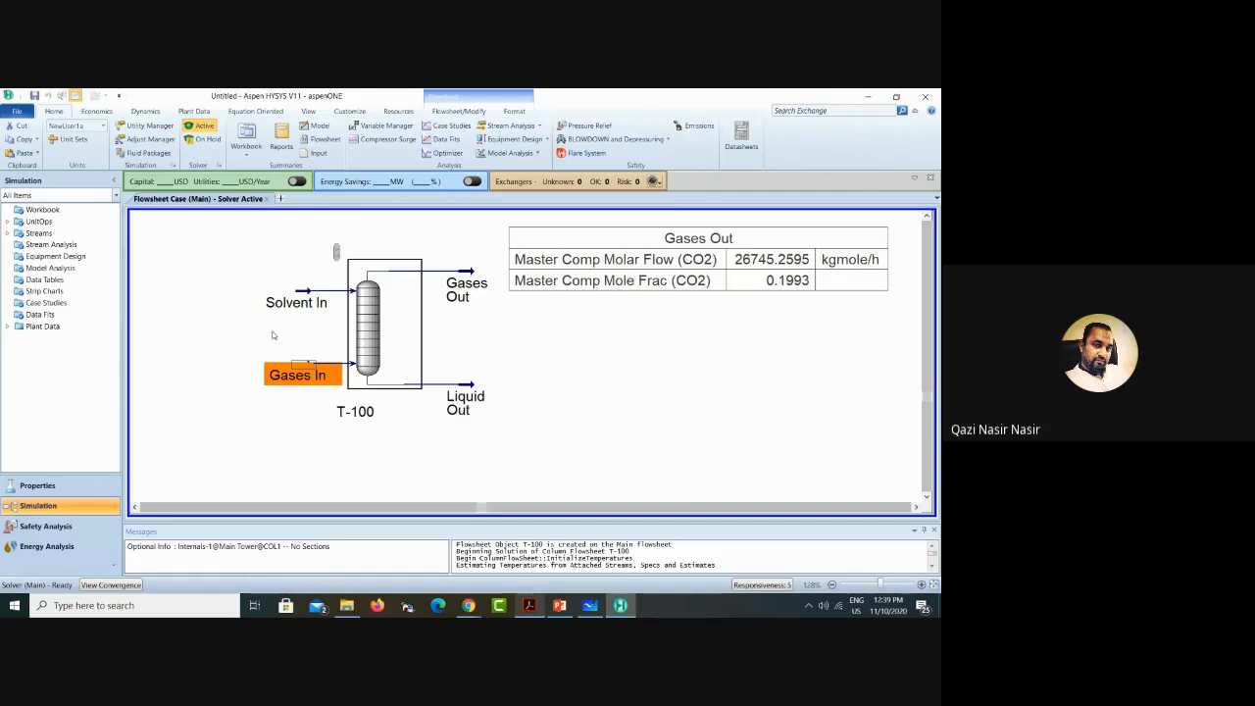
Step: Show the property table of the Liquid Out stream and place it beside the stream
mouse_move(306, 292)
click(458, 400)
right_click(459, 399)
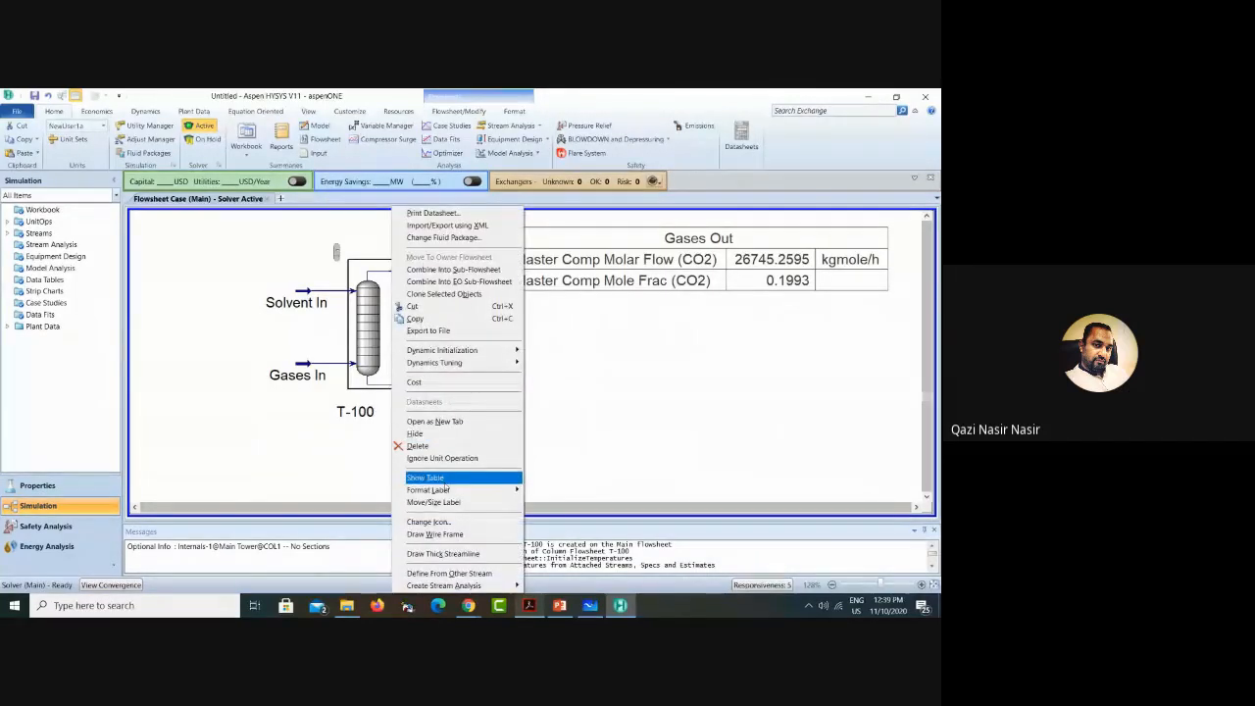
click(431, 477)
drag(634, 373, 637, 371)
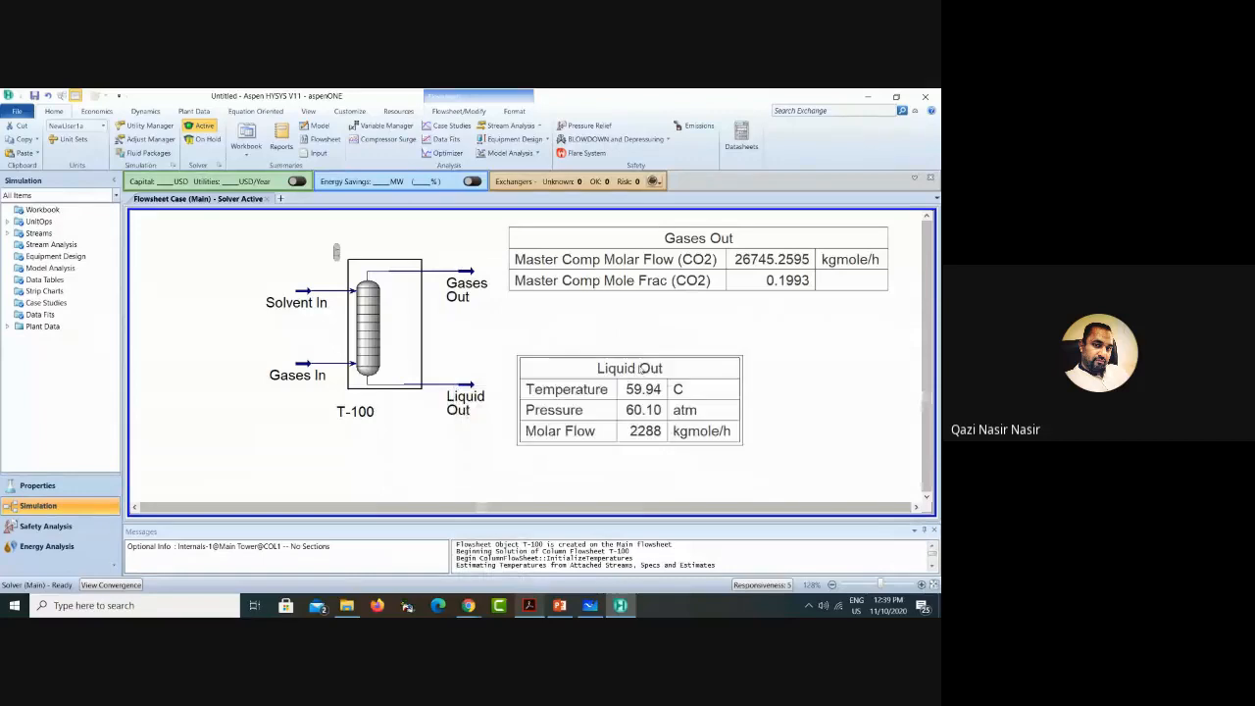
Step: Remove the temperature, pressure and molar flow variables from the Liquid Out table
double_click(637, 393)
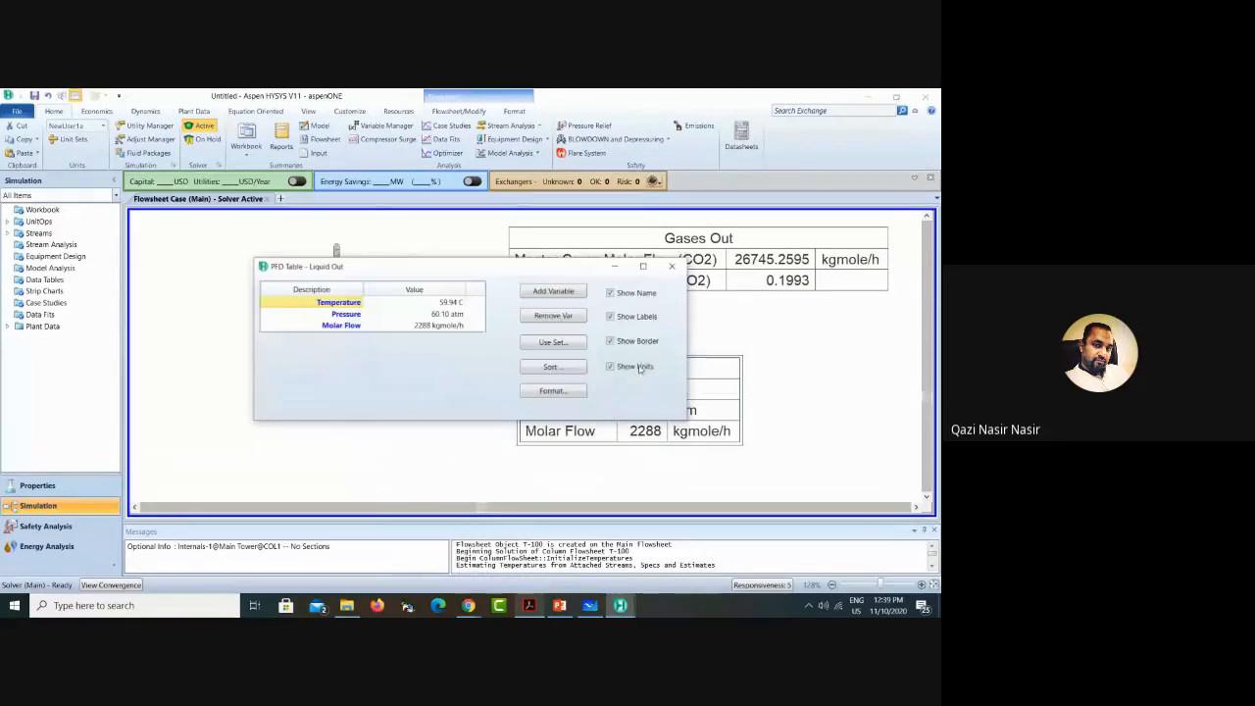
click(554, 316)
click(556, 318)
click(558, 319)
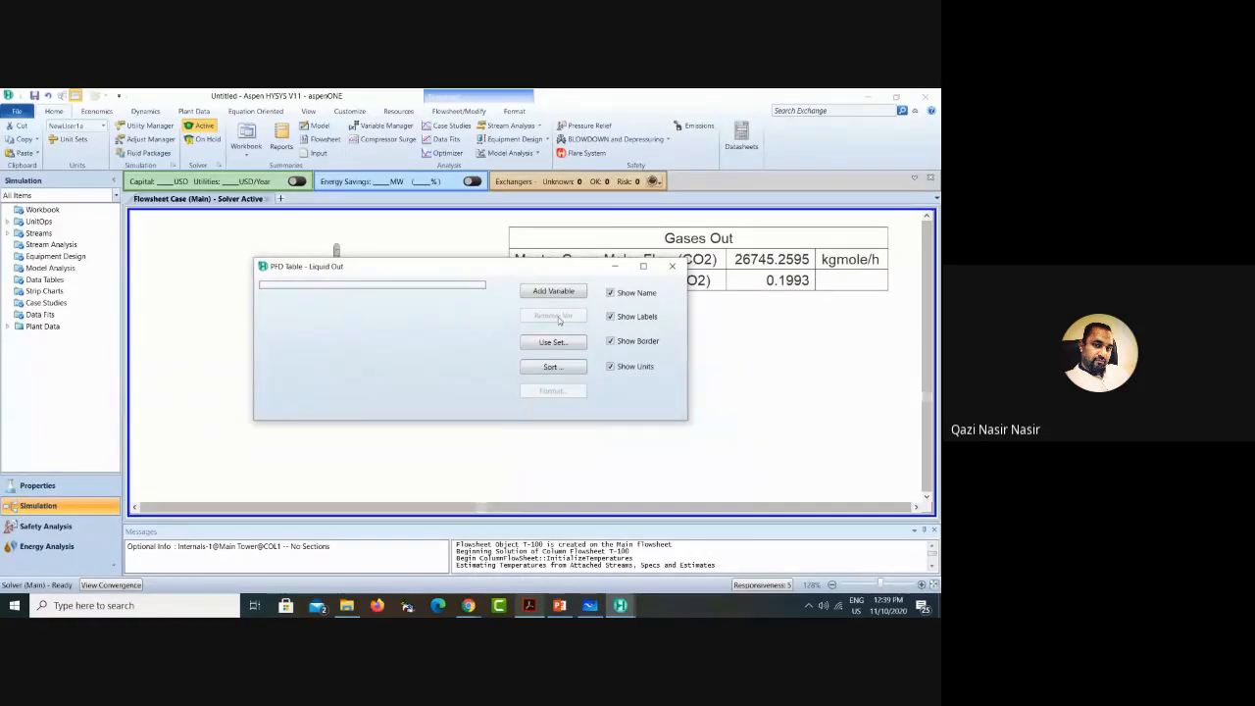
Step: Add Master Comp Mole Frac (CO2), found with "Master", to the Liquid Out table, close the table settings and reposition the table slightly
click(551, 292)
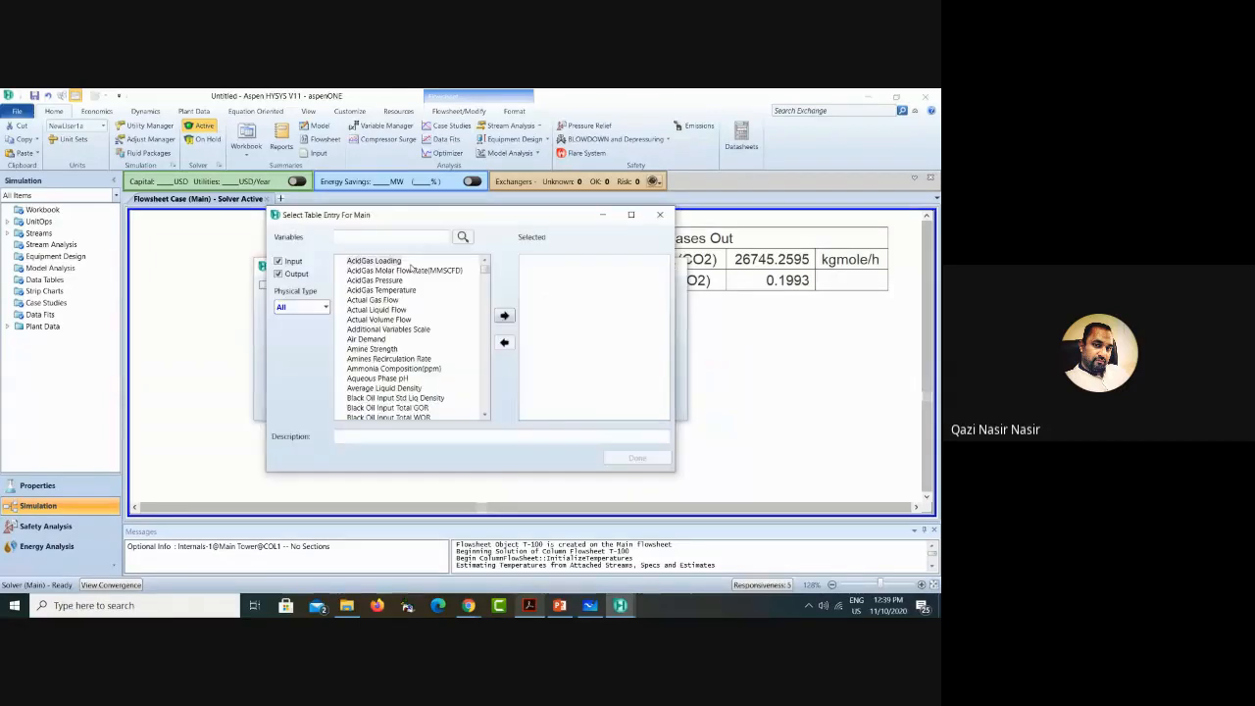
click(381, 237)
text(M)
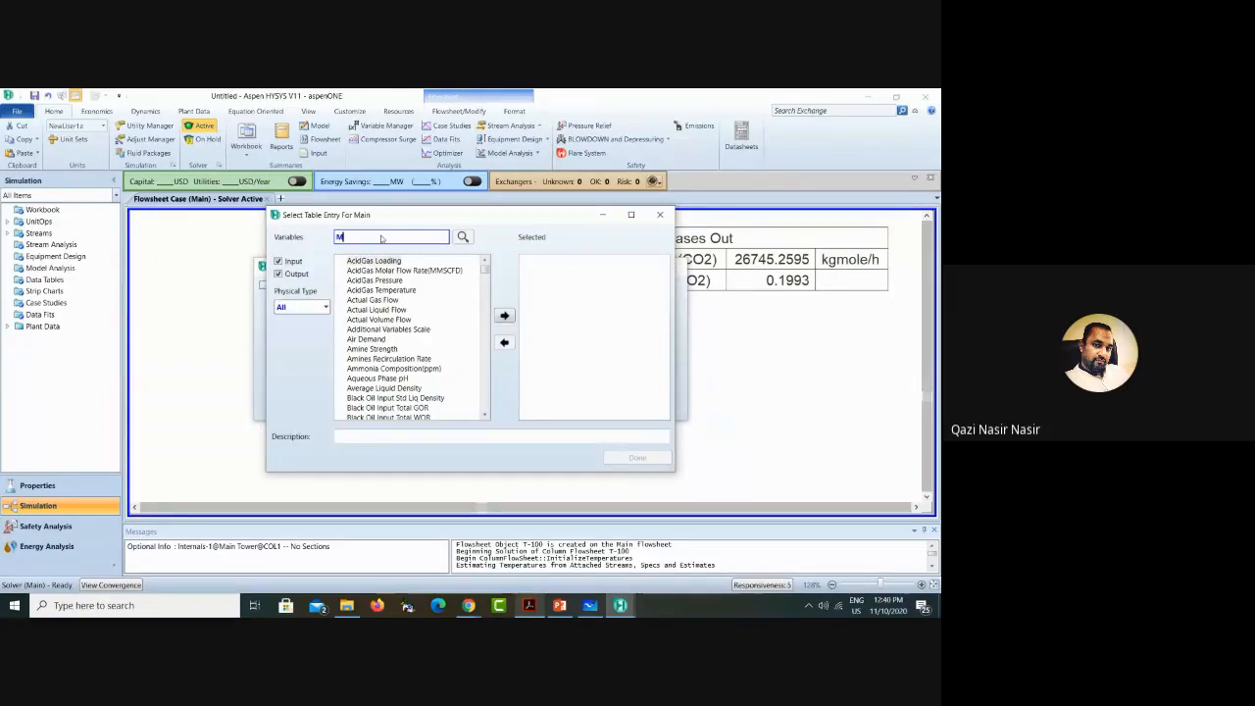
text(aster)
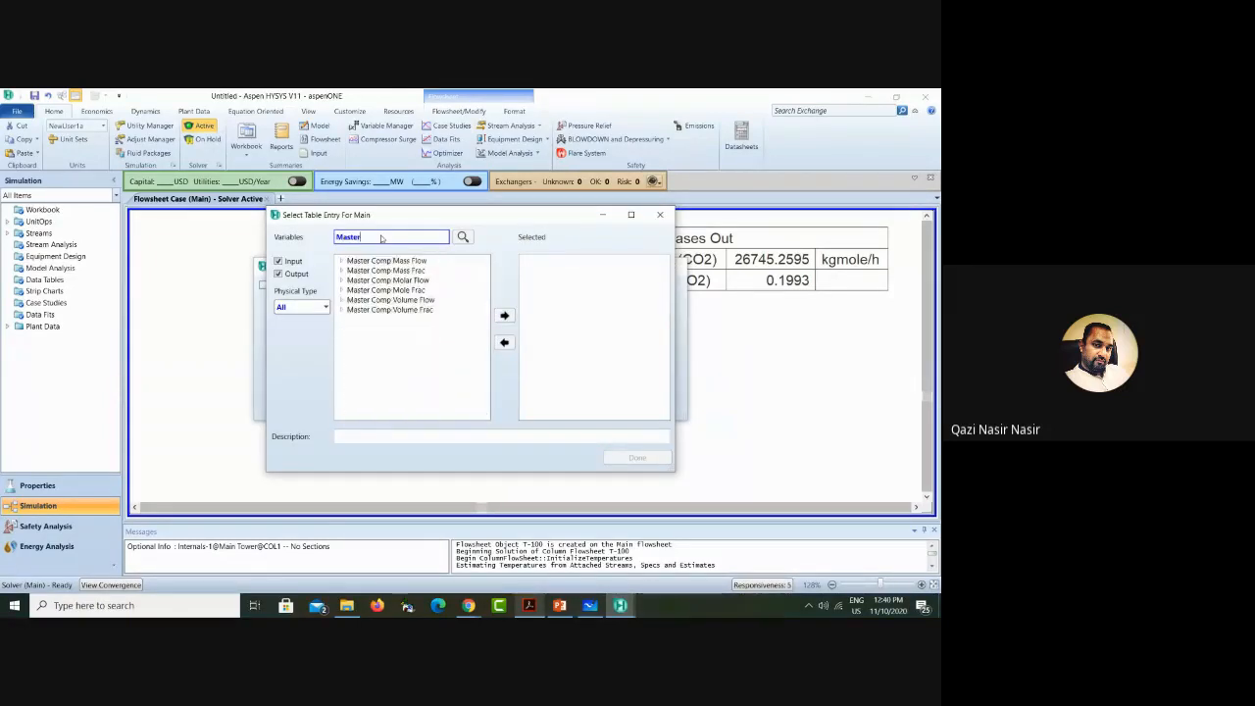
click(342, 292)
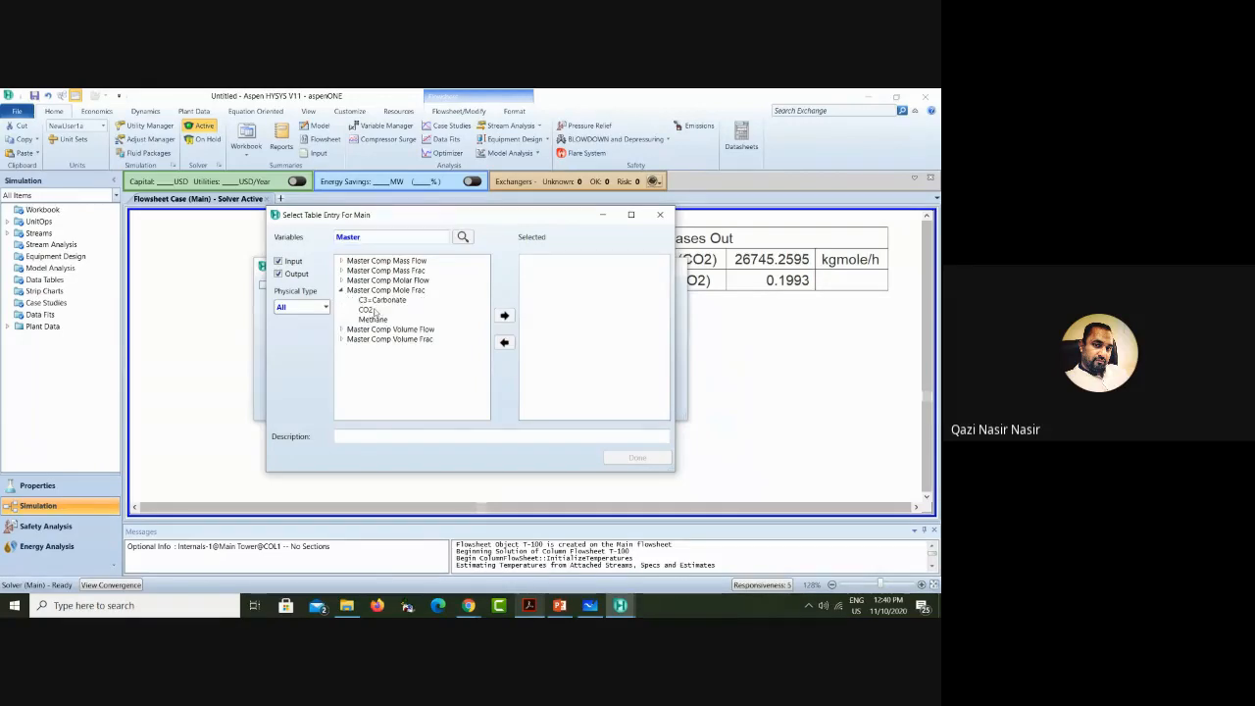
click(364, 309)
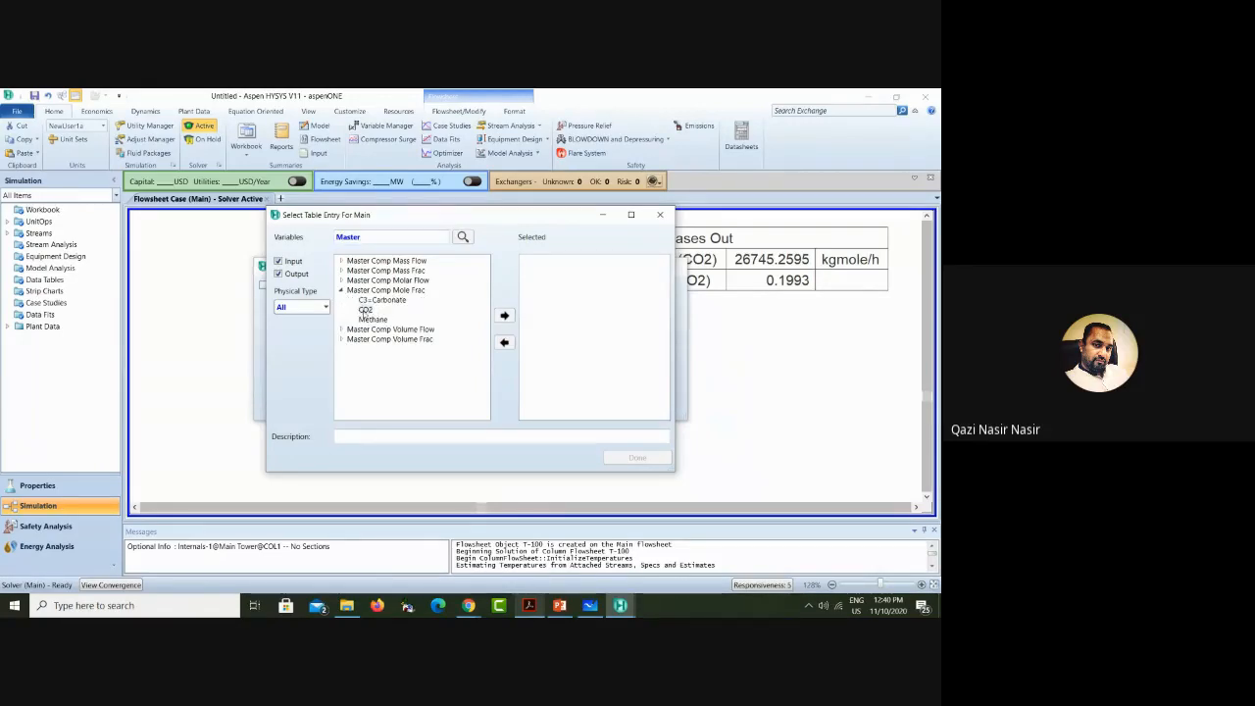
click(505, 317)
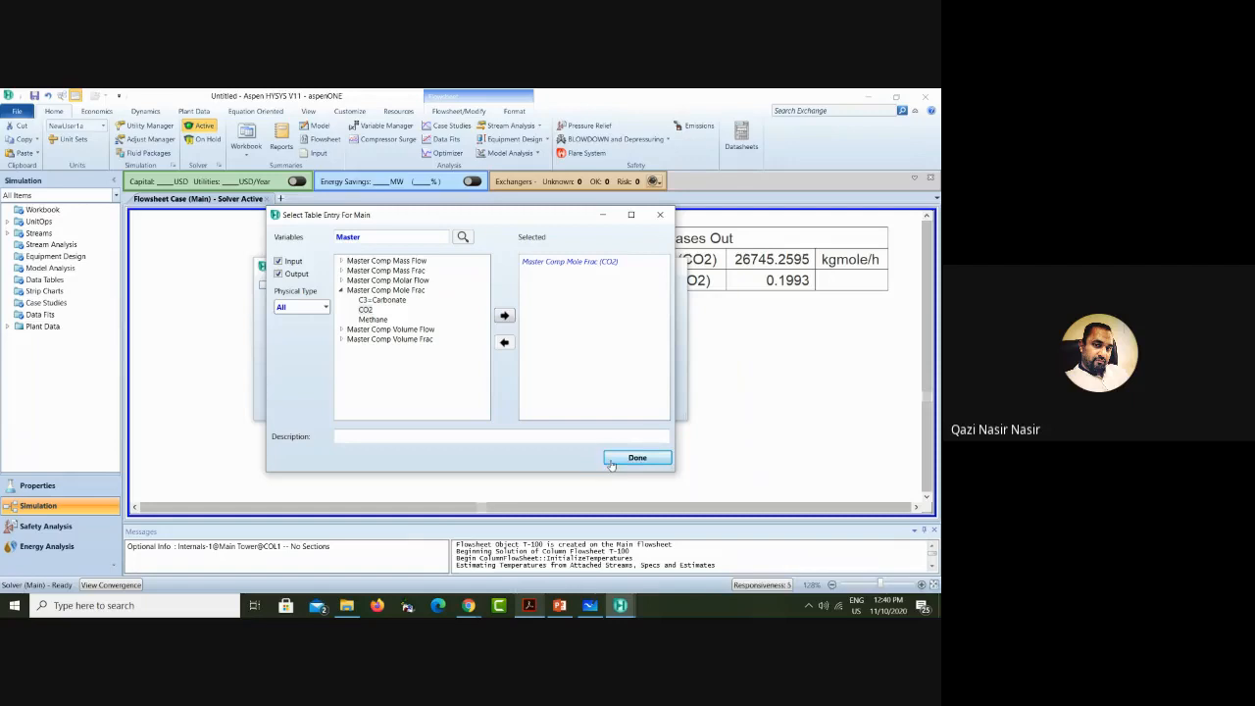
click(612, 463)
click(676, 267)
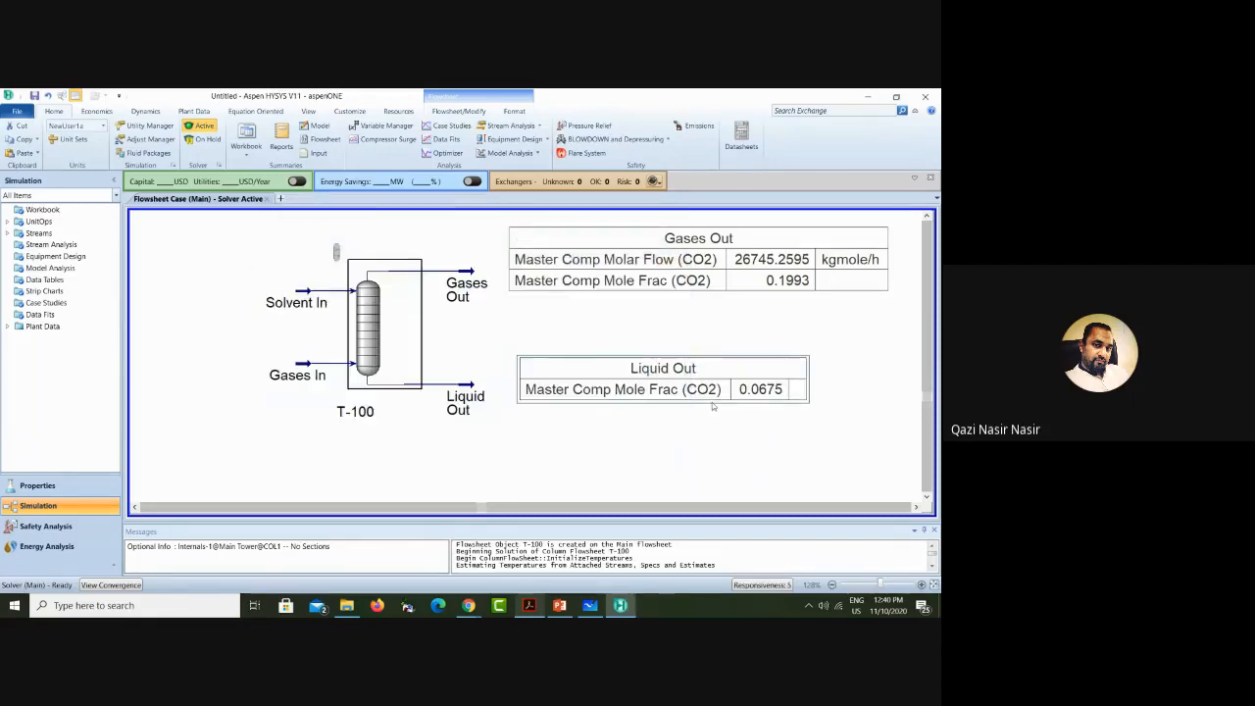
drag(705, 390, 717, 393)
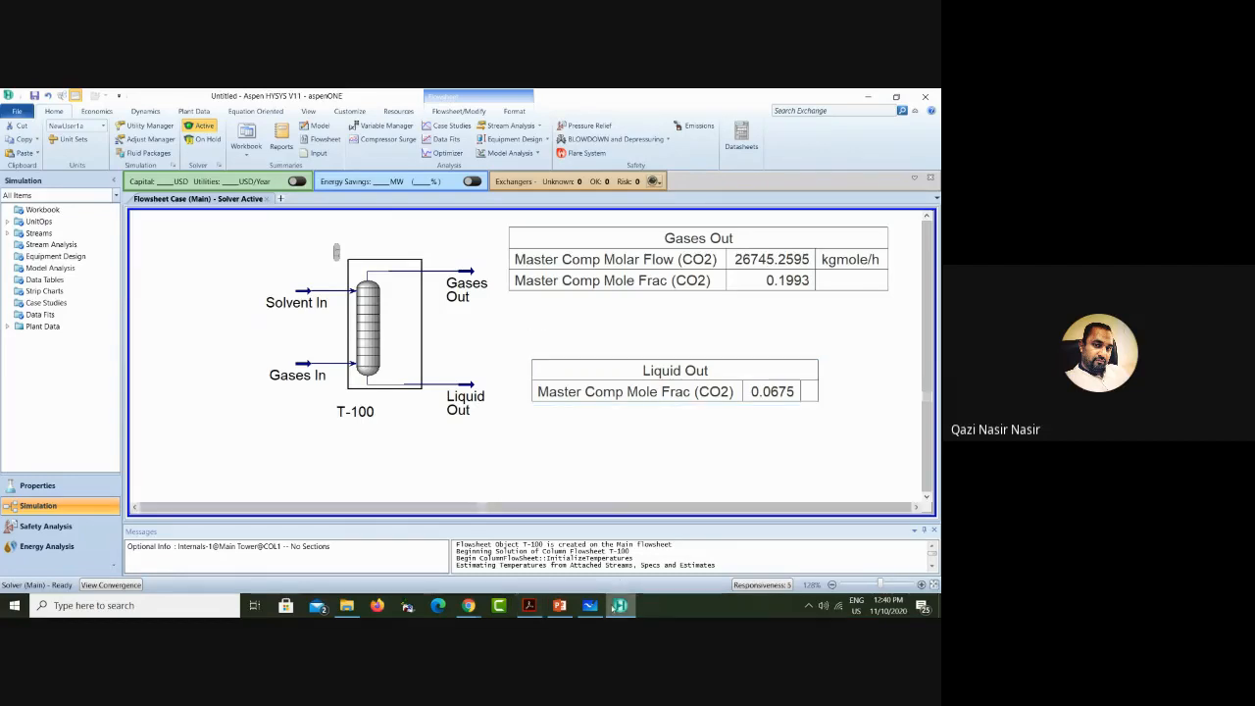
Step: Switch to the PDF manual, highlight the column height and column diameter requirement in the problem statement, and return to HYSYS
click(529, 606)
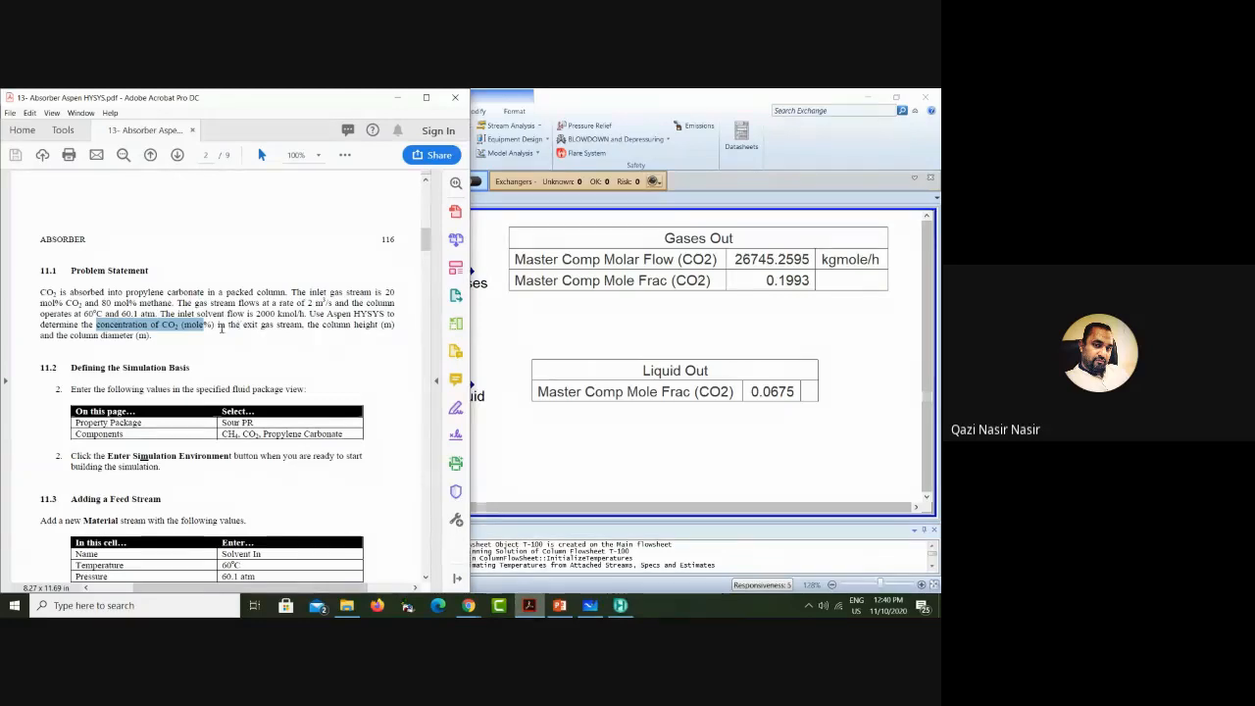
drag(308, 323, 153, 345)
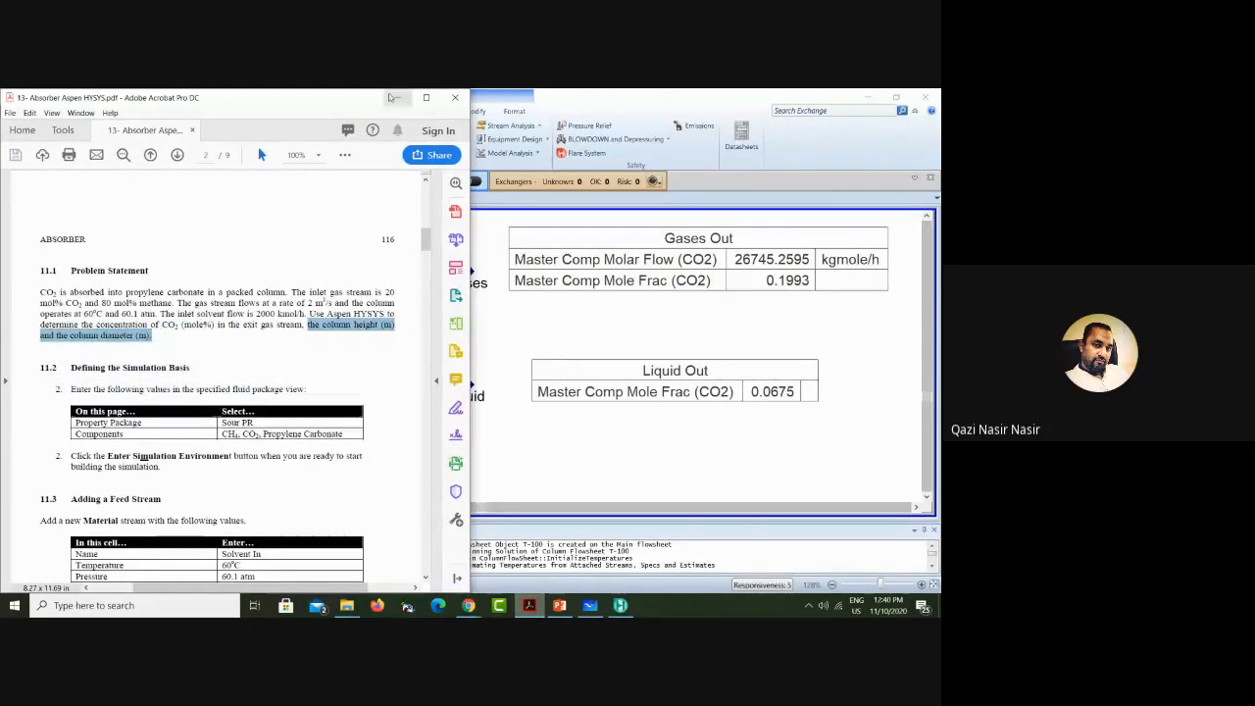
click(392, 97)
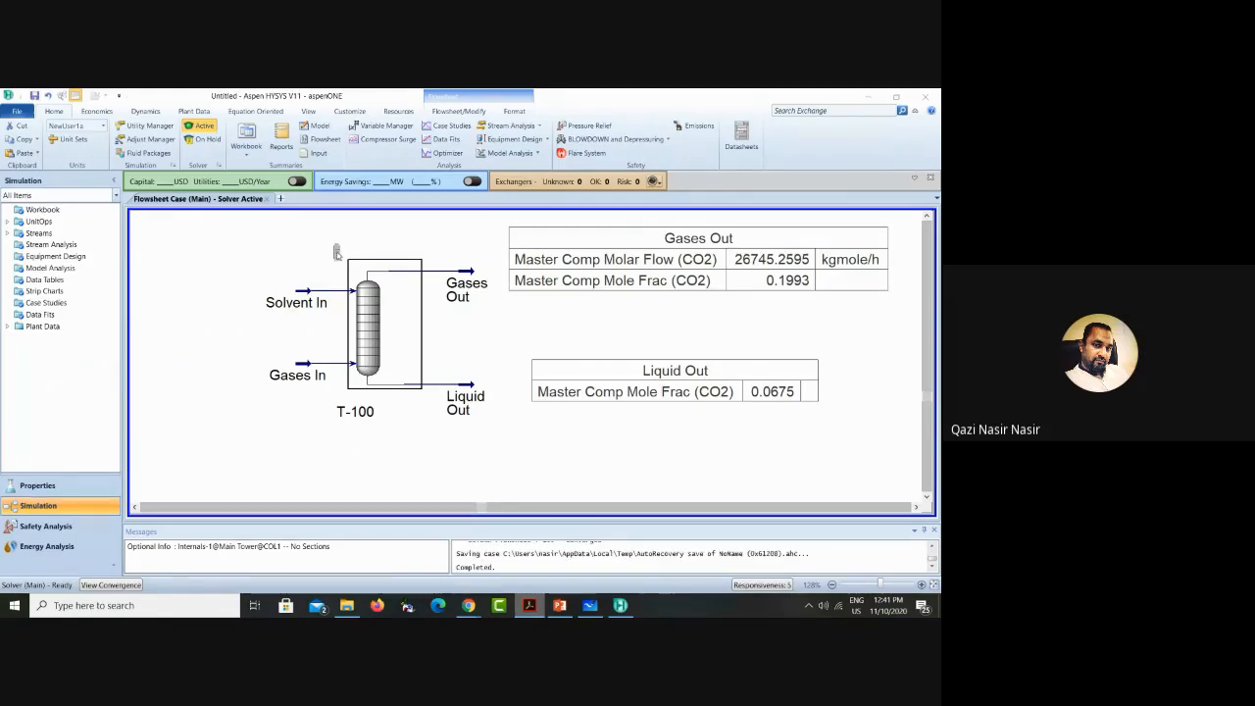
Step: Select the T-100 absorber, view the Equipment Design list for existing column sizing entries, and close the list
click(335, 253)
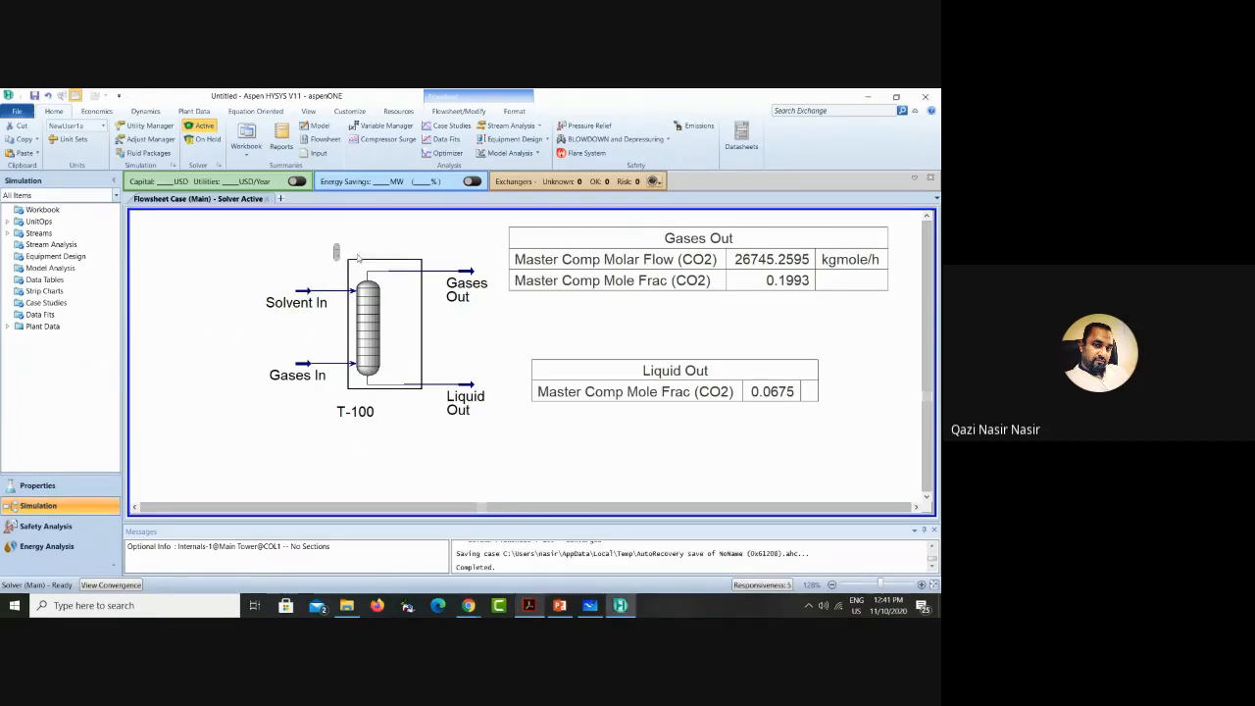
click(359, 307)
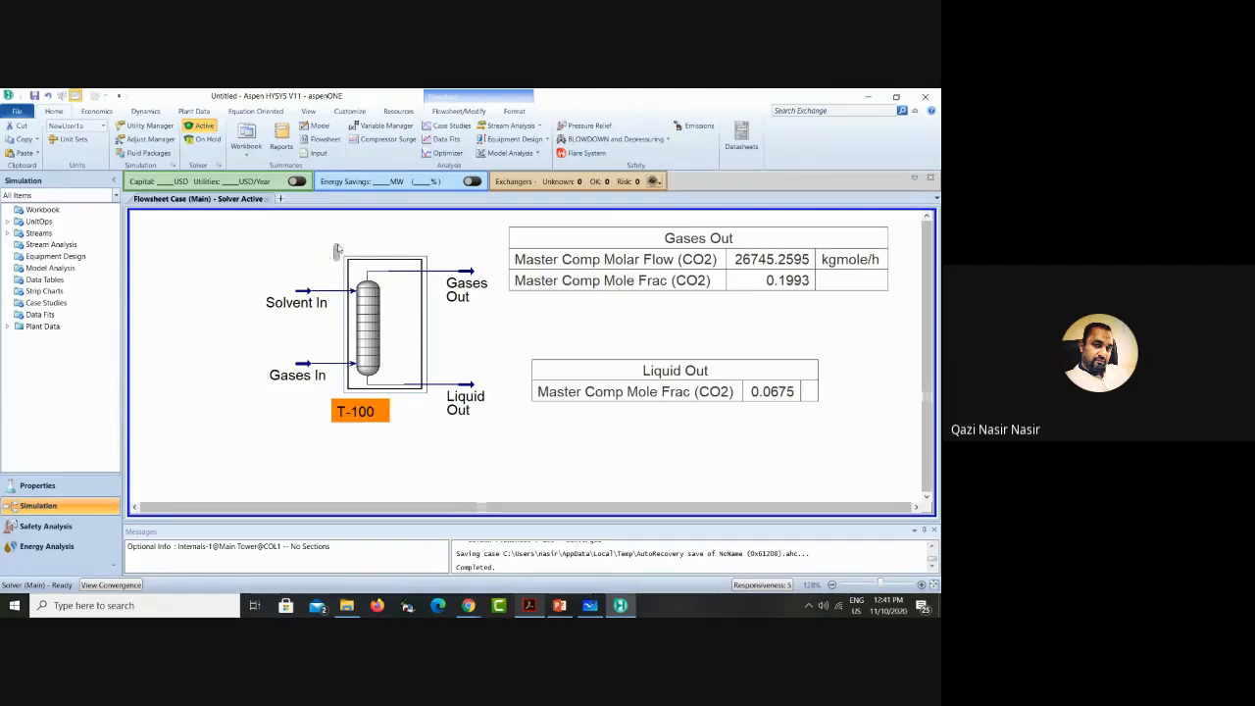
click(55, 256)
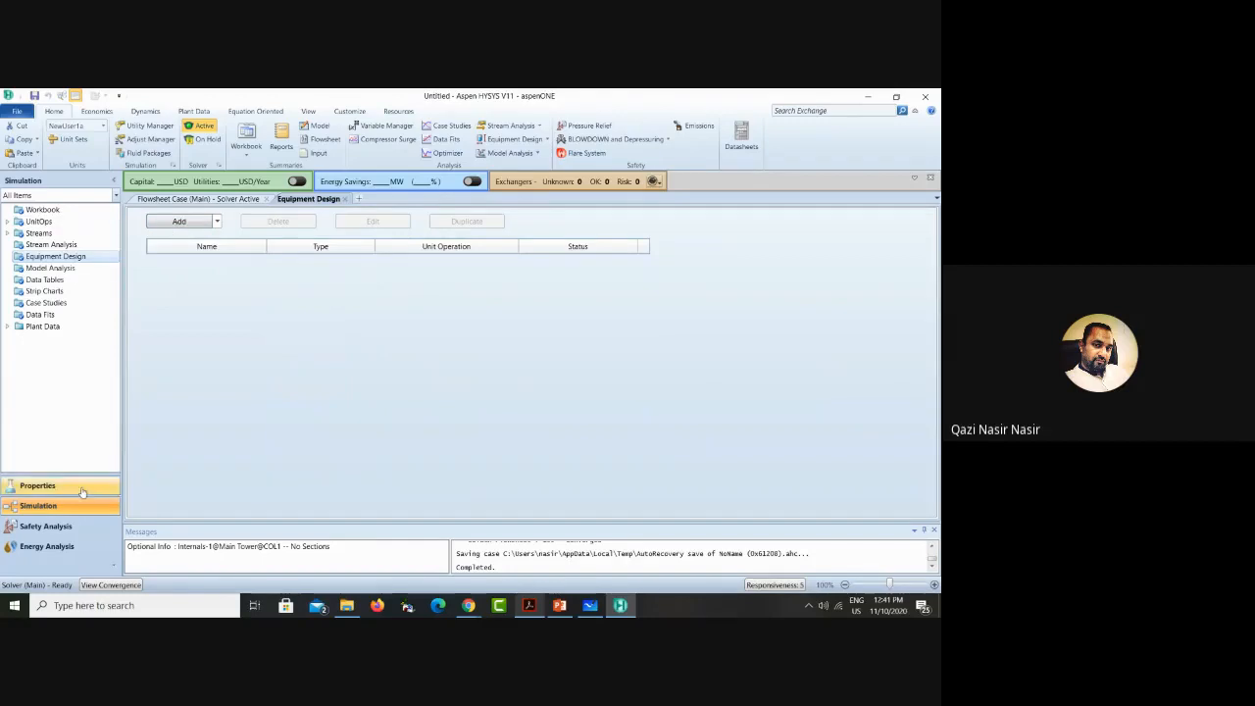
click(346, 199)
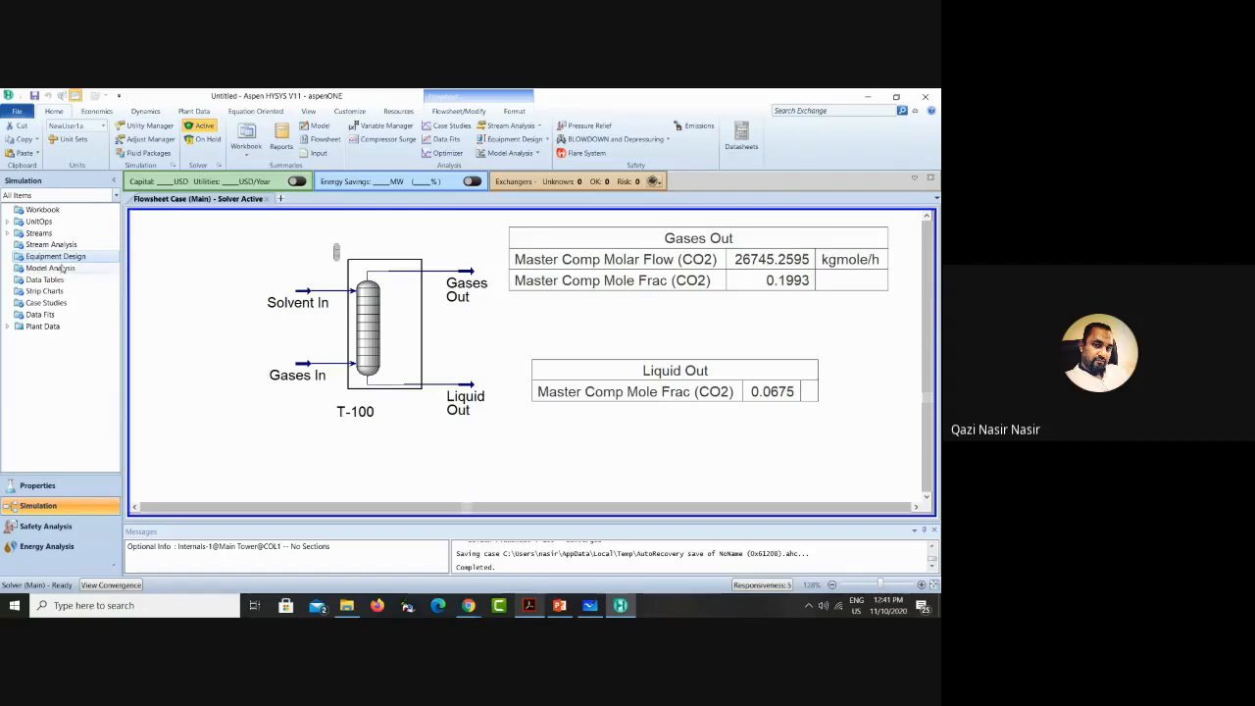
Step: Switch to the PDF manual, examine the instructions for packed auto-sectioning and for getting the section diameter and height, and return to HYSYS
click(530, 606)
scroll(359, 475, down, 10)
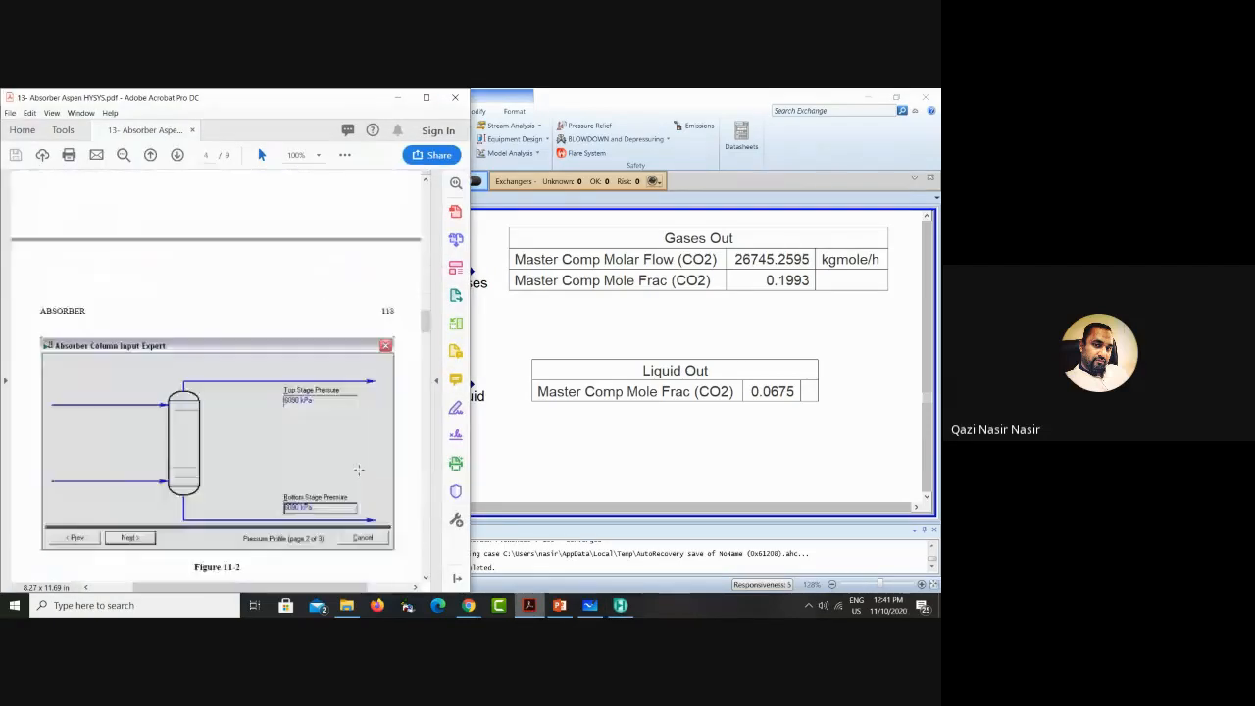
scroll(358, 475, down, 15)
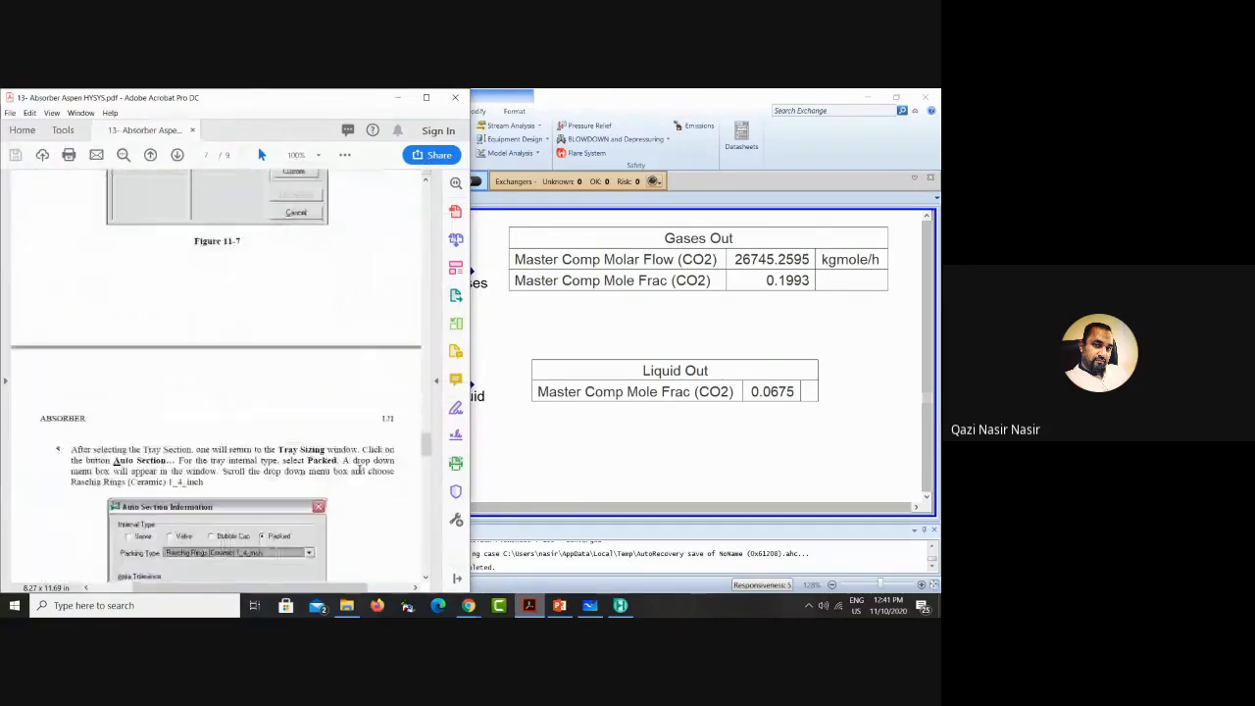
scroll(359, 476, down, 5)
scroll(359, 475, up, 6)
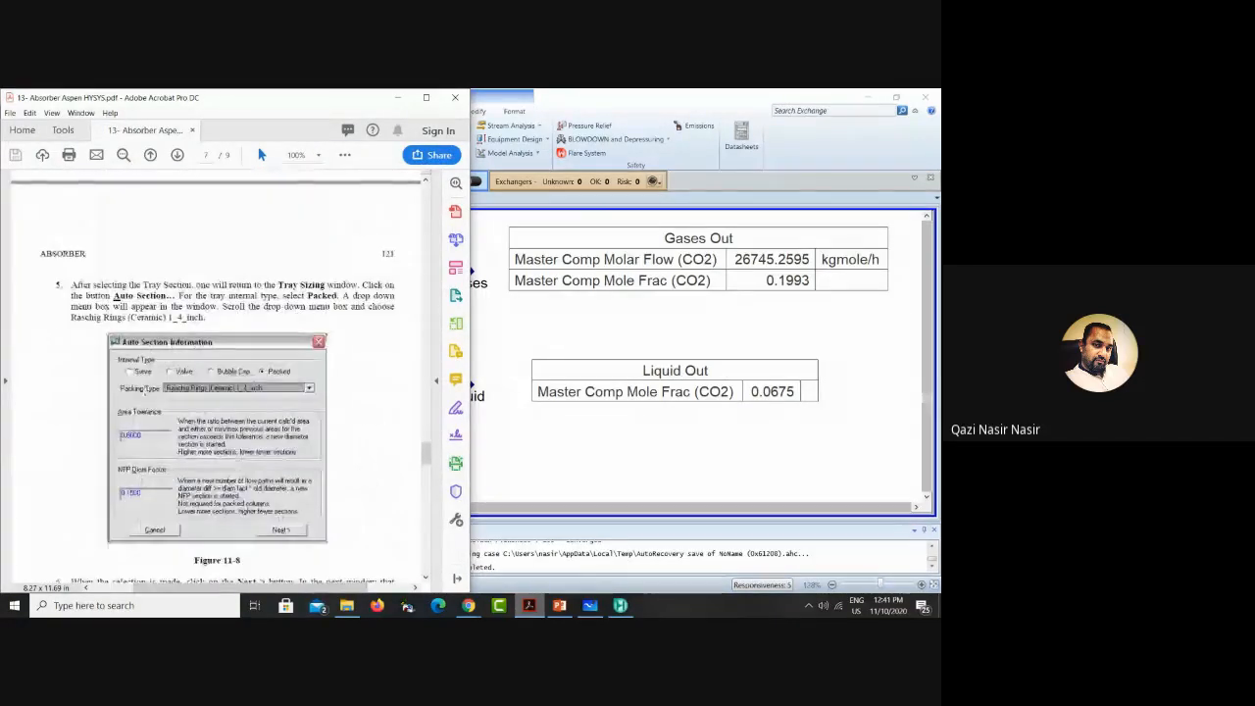
scroll(320, 446, down, 10)
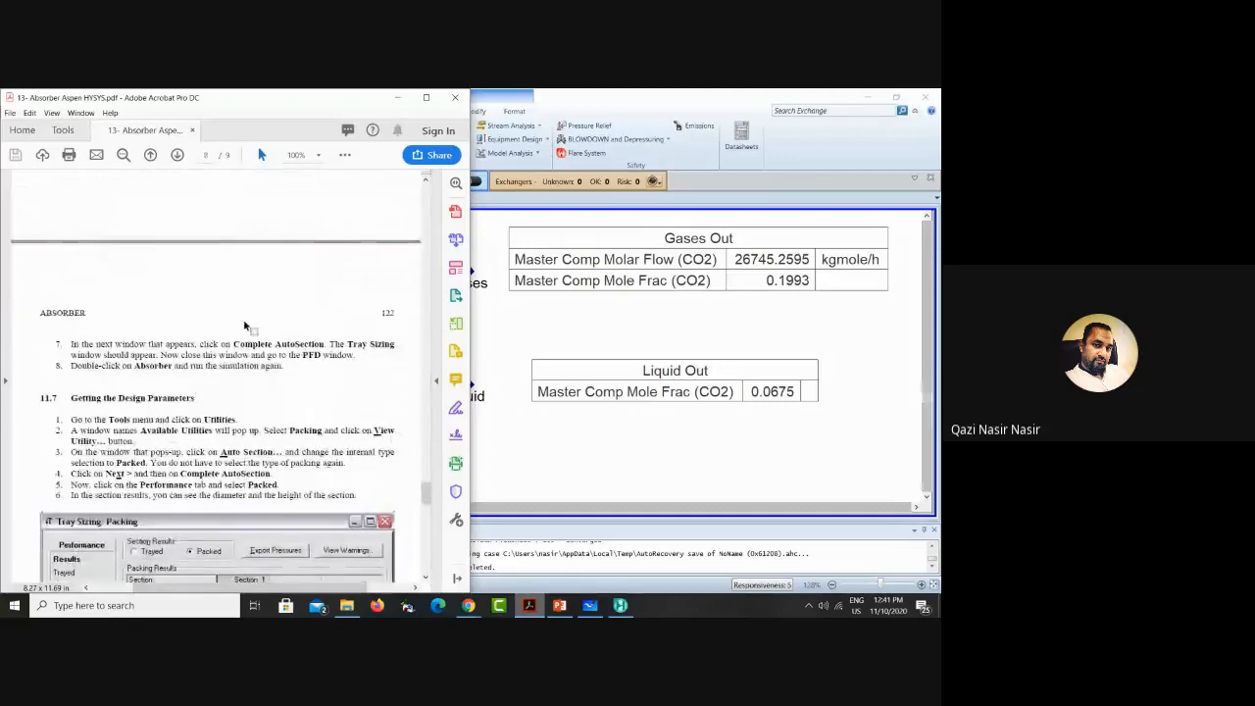
scroll(235, 367, down, 7)
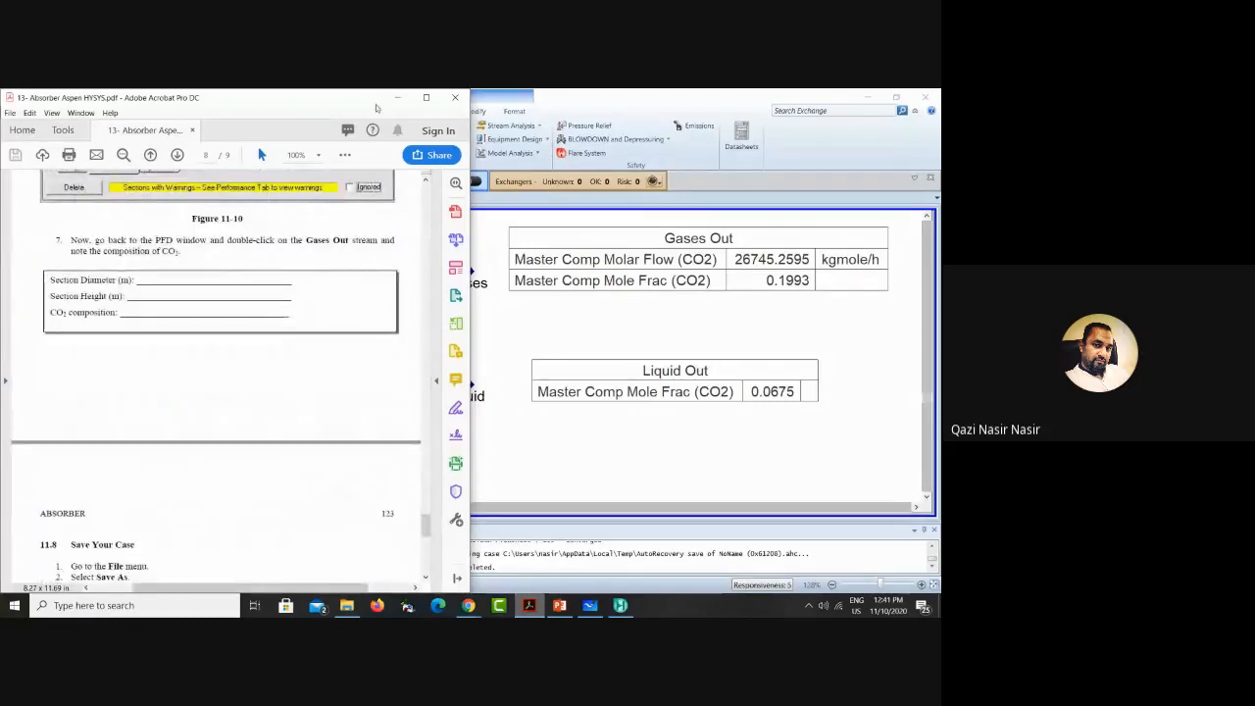
click(397, 97)
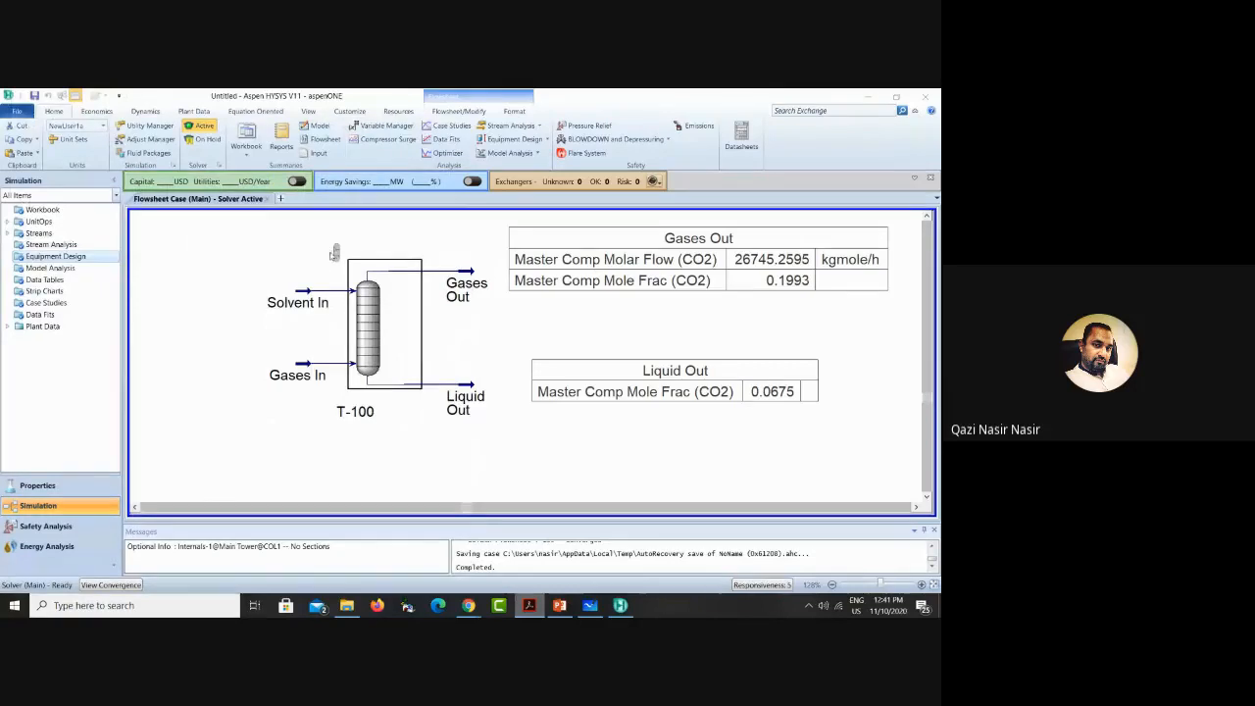
Step: Open the column internals of the T-100 absorber from the flowsheet and move and widen the window until the whole Main Tower table shows
click(336, 253)
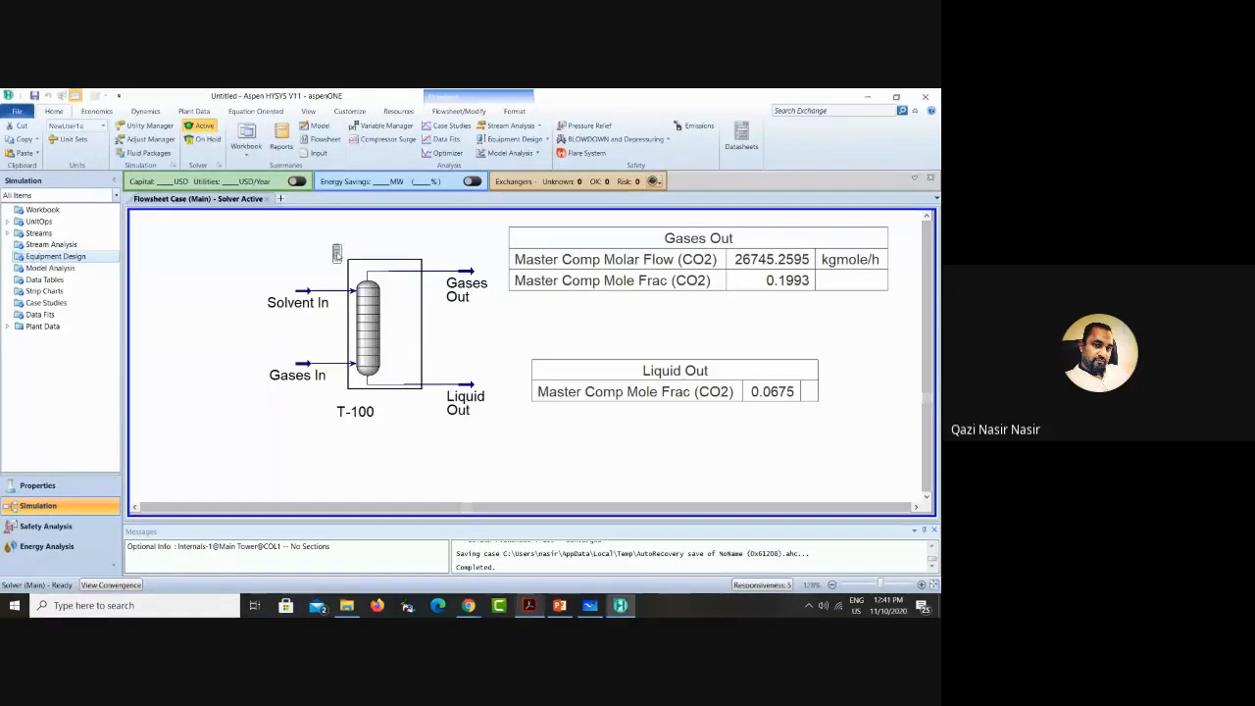
double_click(336, 253)
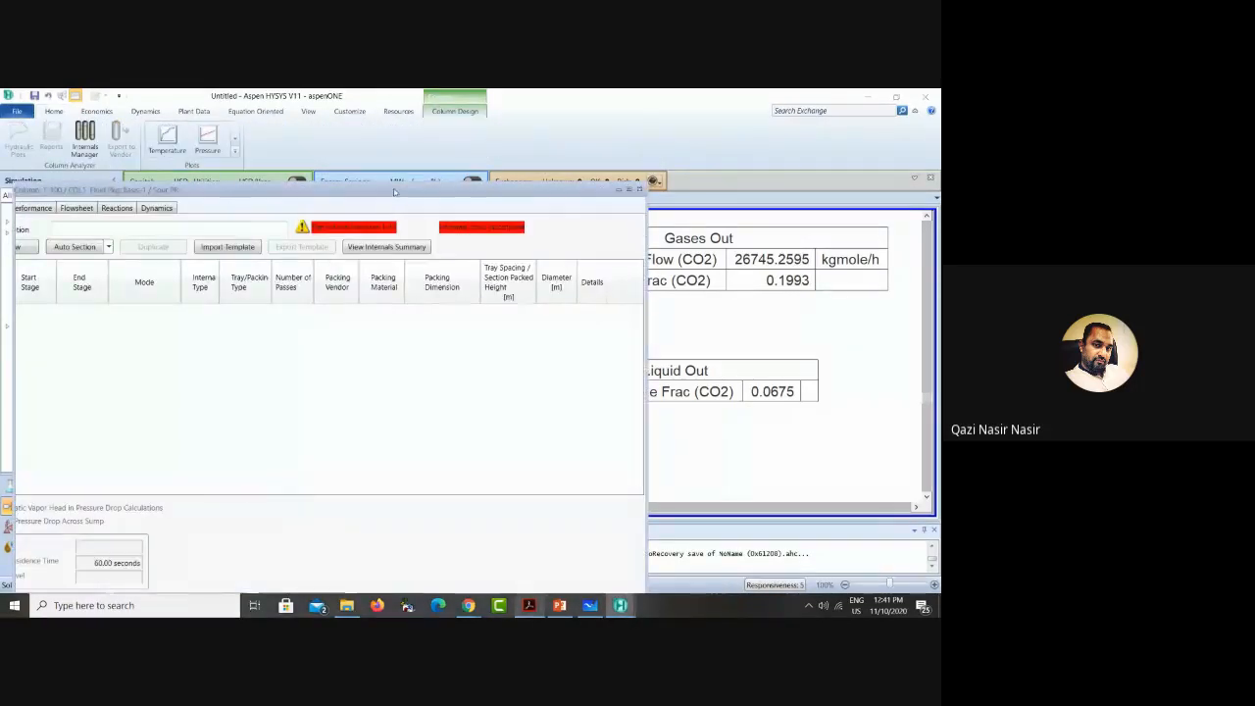
drag(402, 193, 566, 140)
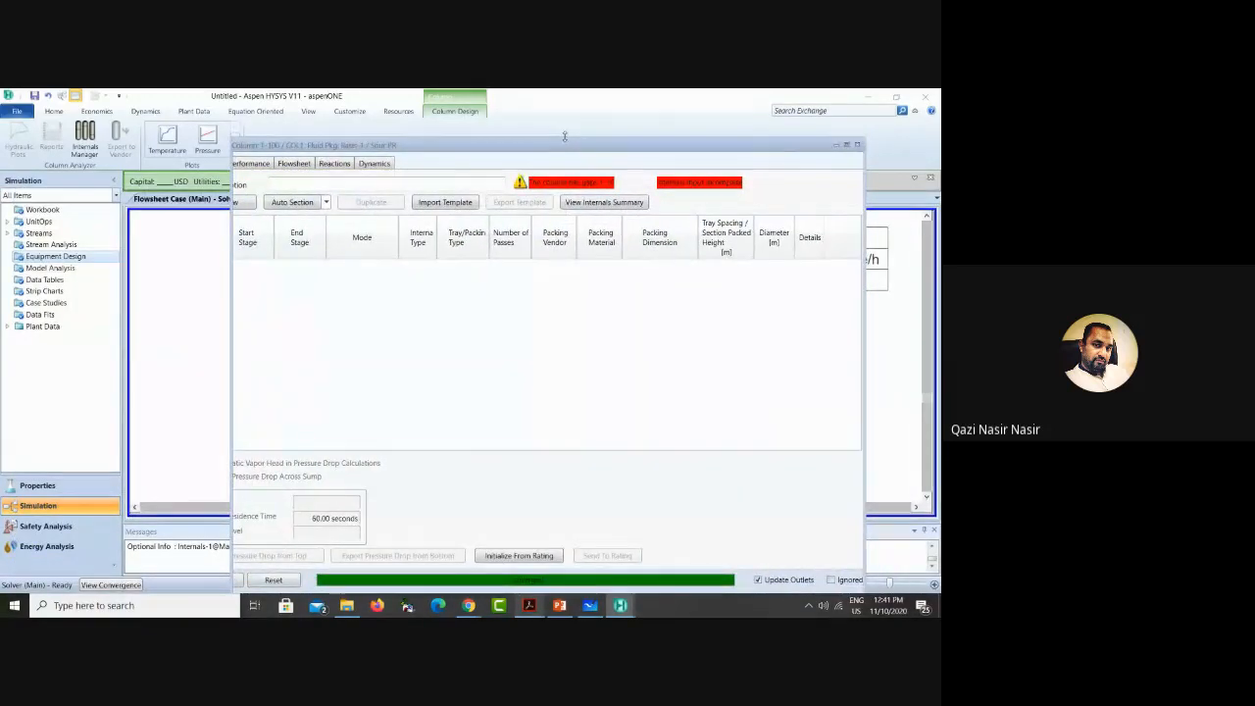
mouse_move(565, 136)
mouse_down()
mouse_move(564, 196)
mouse_move(569, 143)
mouse_up()
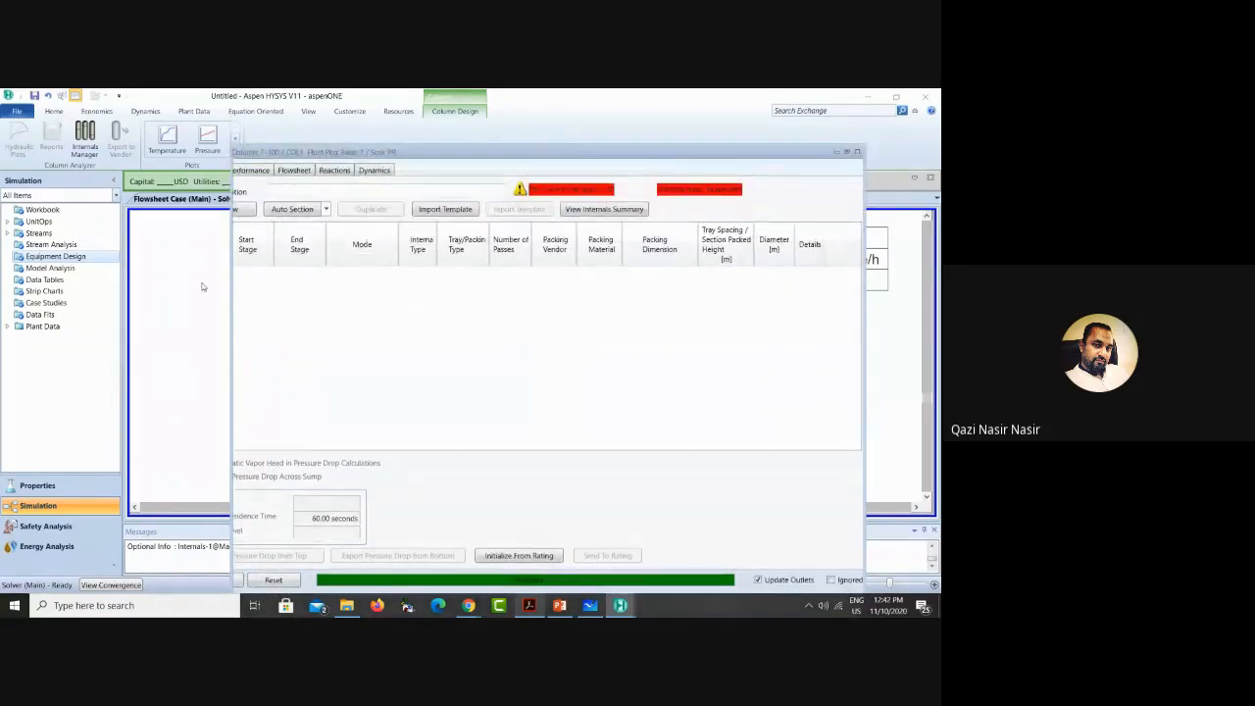
drag(231, 292, 3, 282)
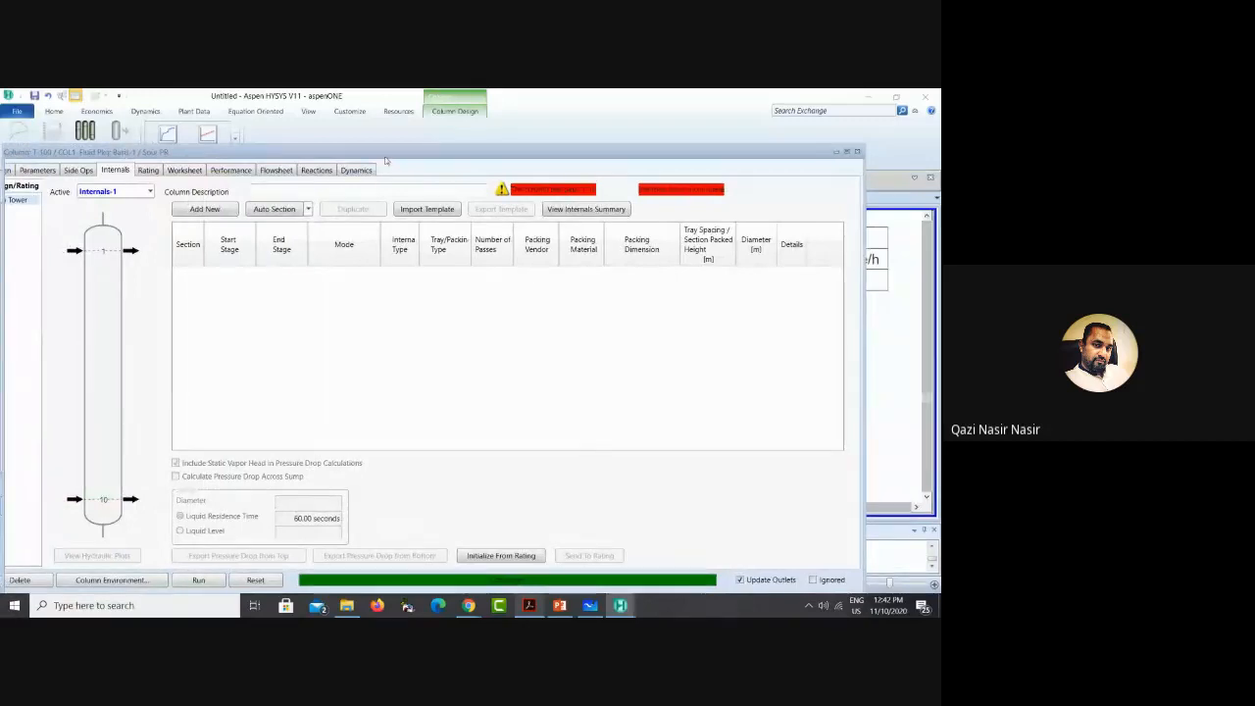
drag(390, 157, 394, 135)
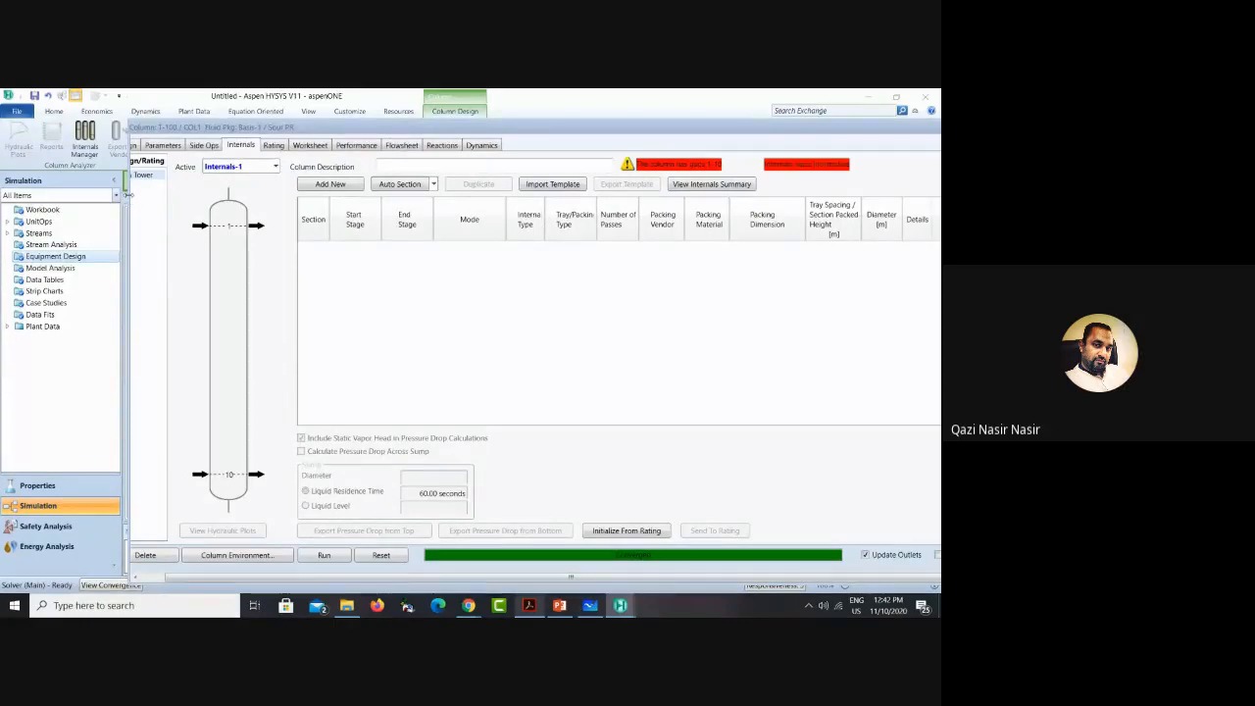
drag(126, 194, 43, 196)
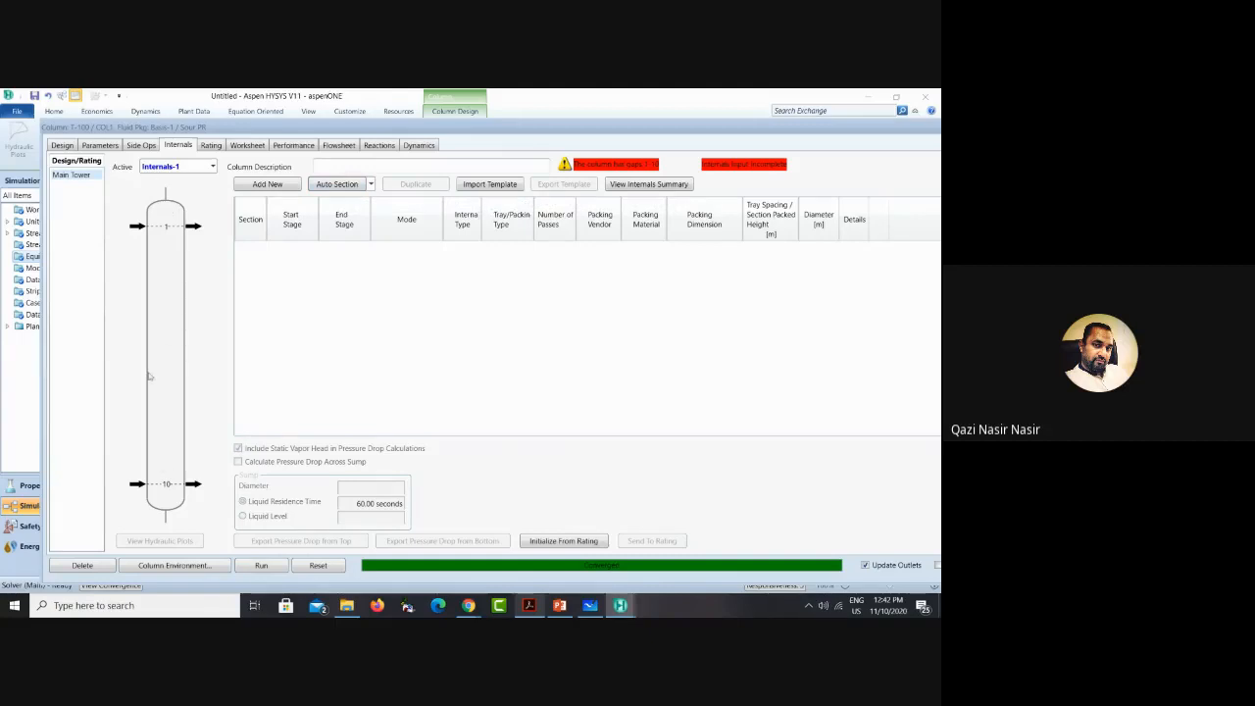
Step: Auto-section the Main Tower internals, check the section's mode options, and keep Interactive Sizing
click(337, 184)
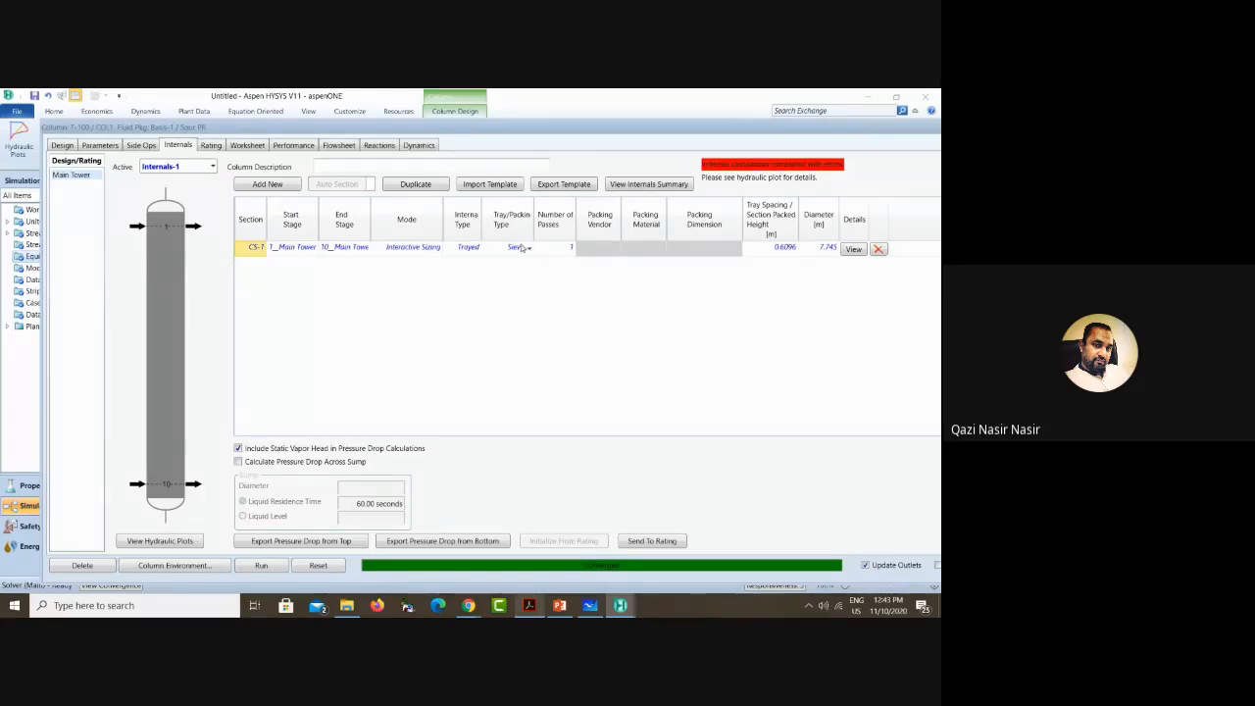
click(440, 250)
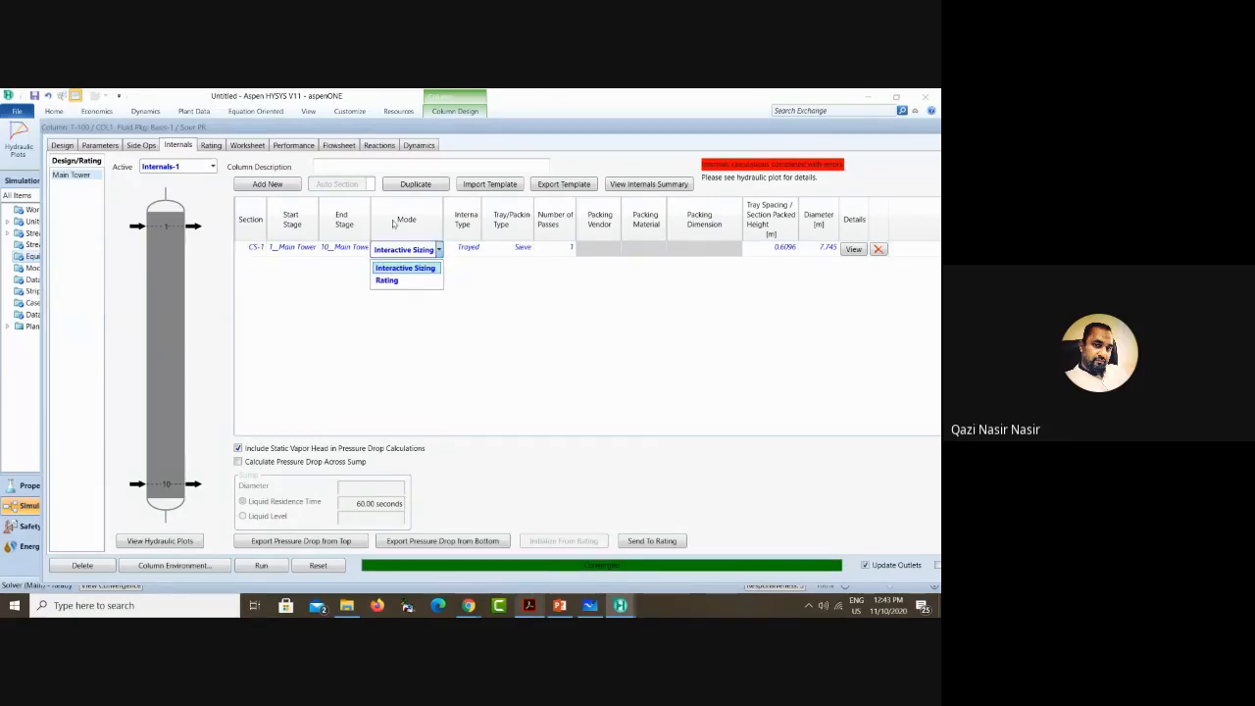
click(452, 294)
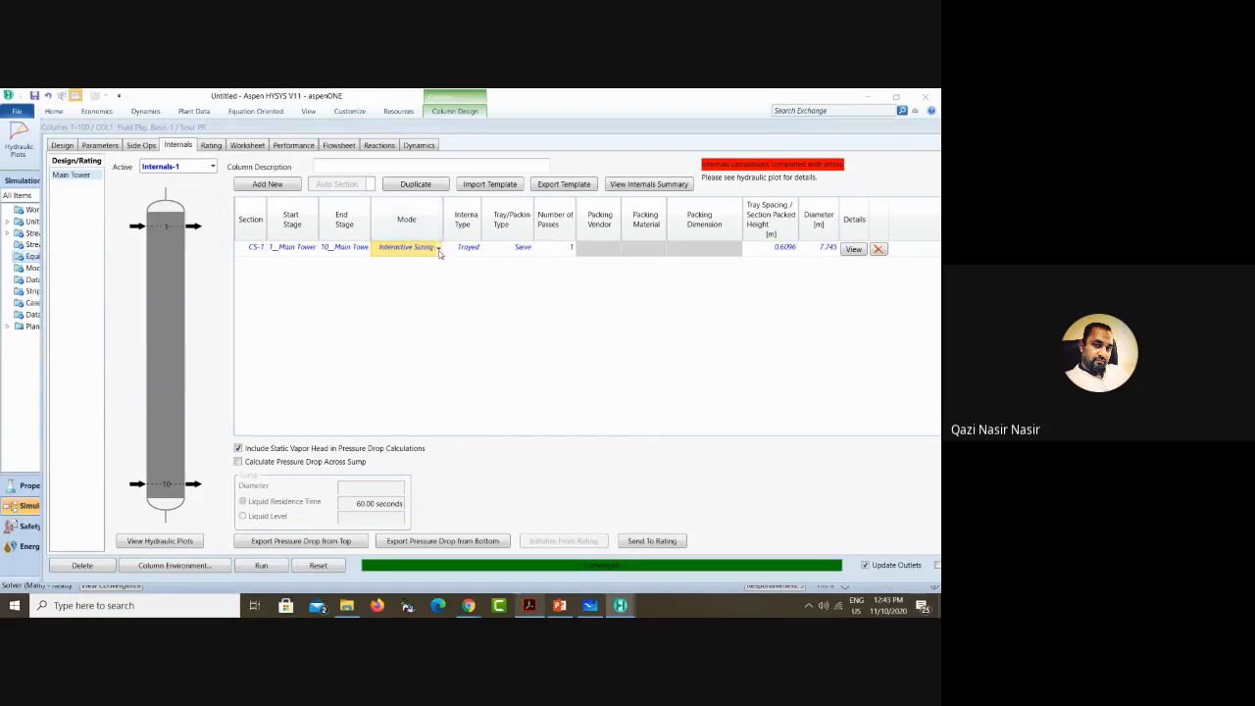
click(441, 250)
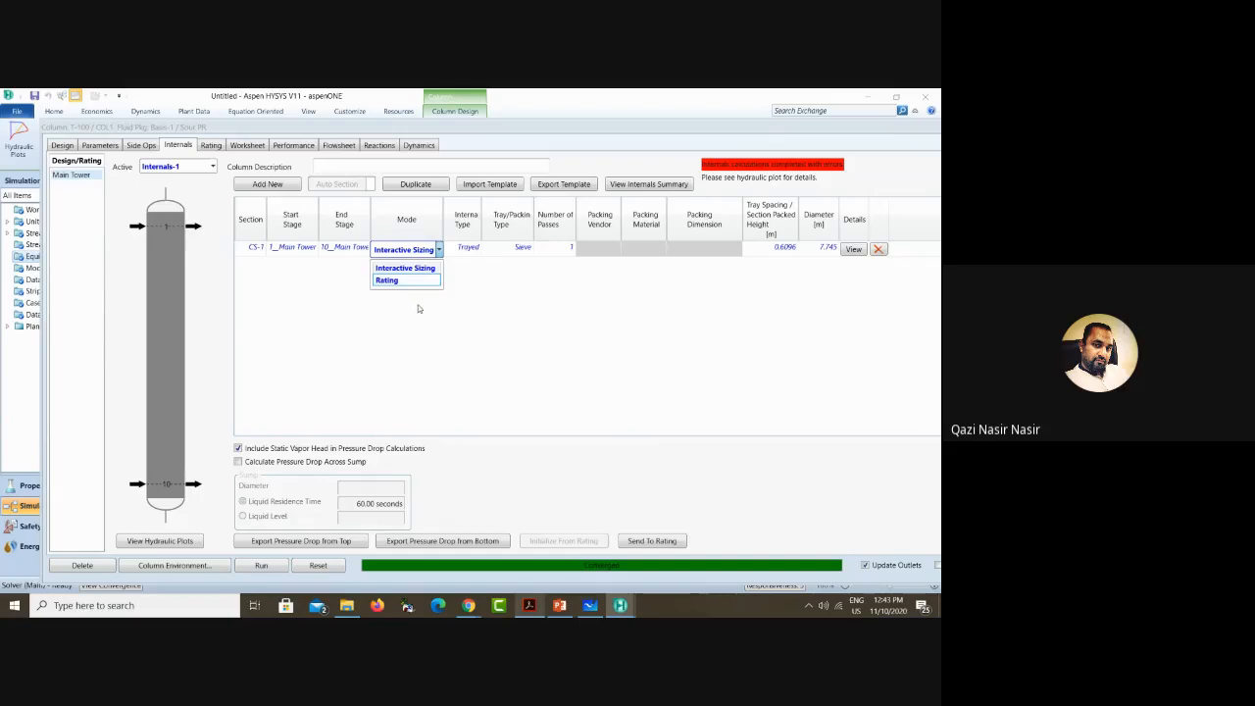
click(465, 289)
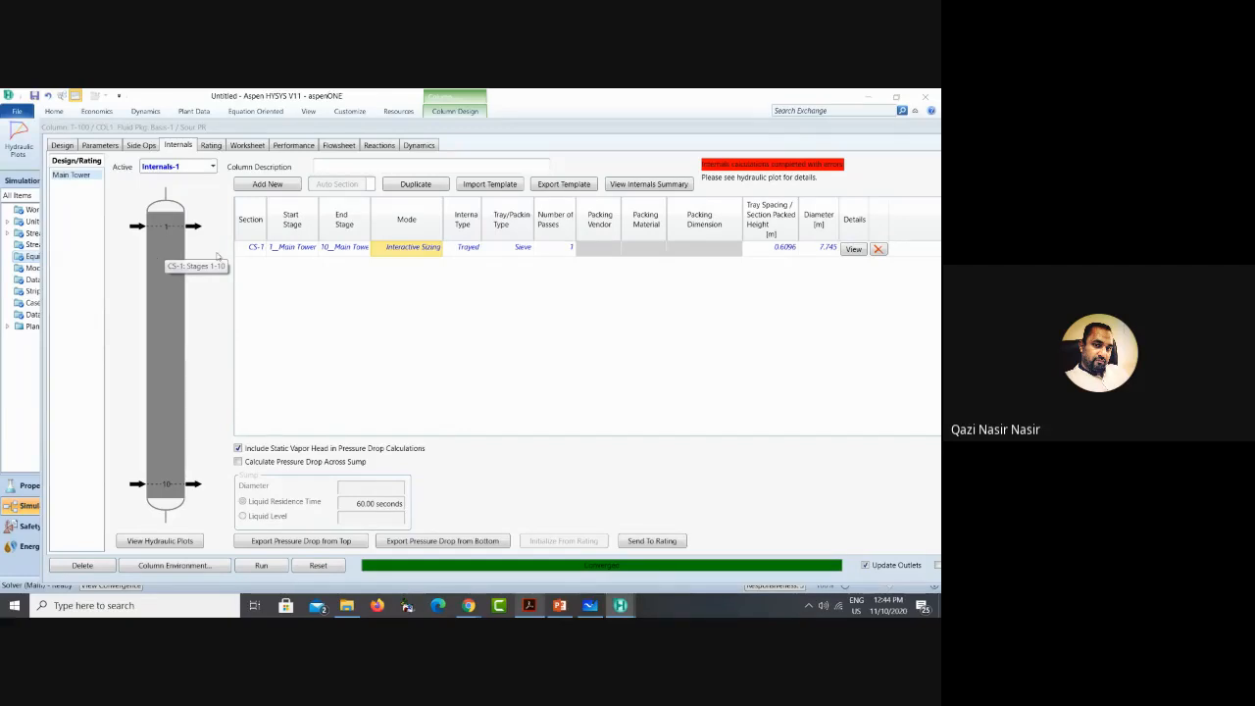
Step: Set the section's internals type to Packed and browse the available packing types
click(477, 252)
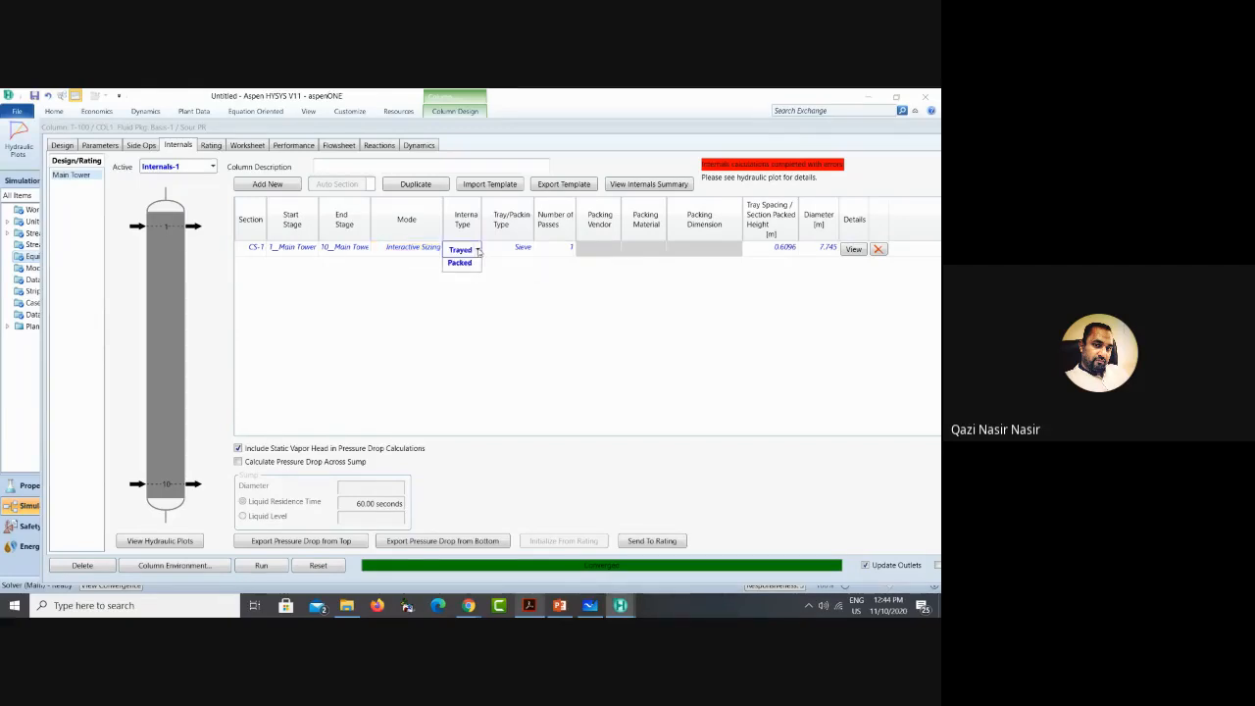
click(460, 281)
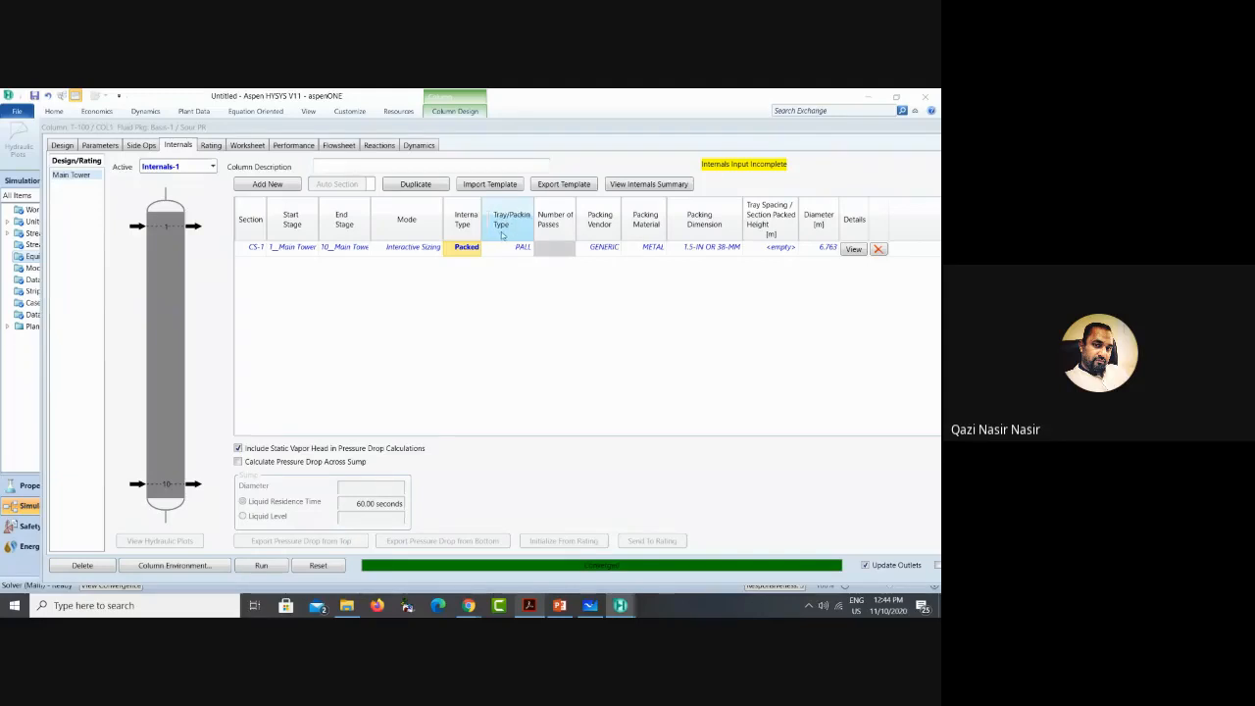
click(529, 250)
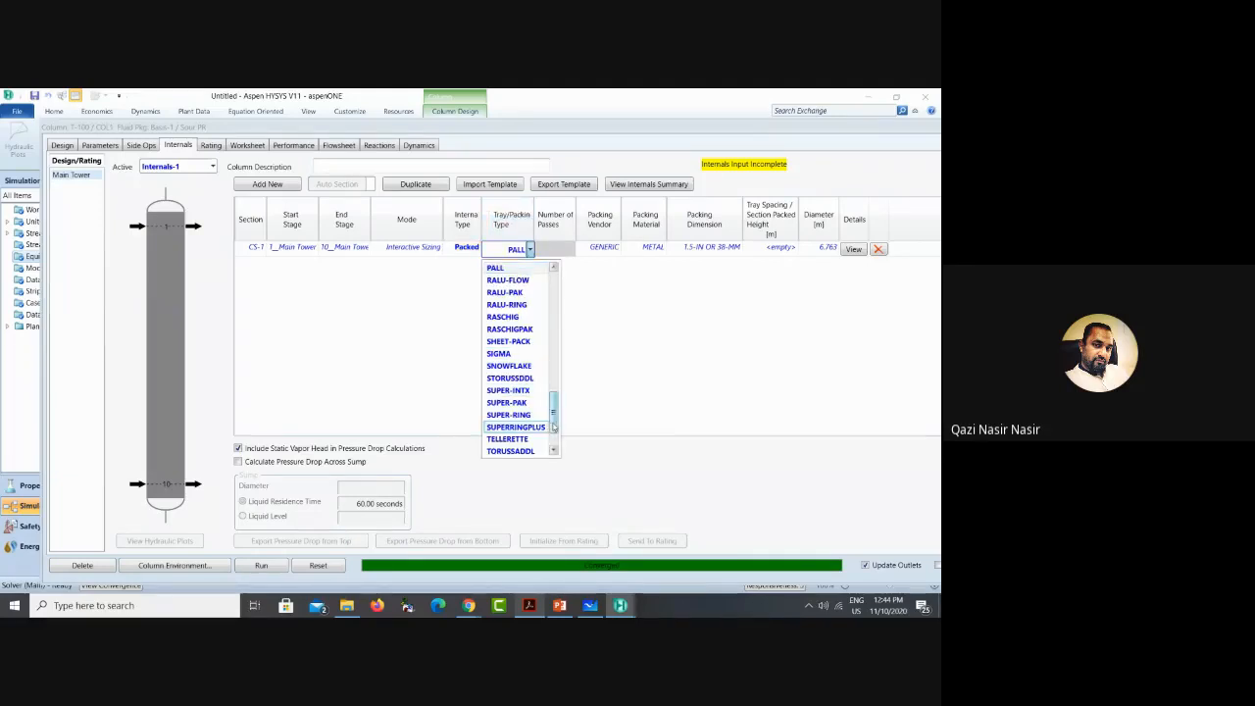
scroll(519, 392, up, 2)
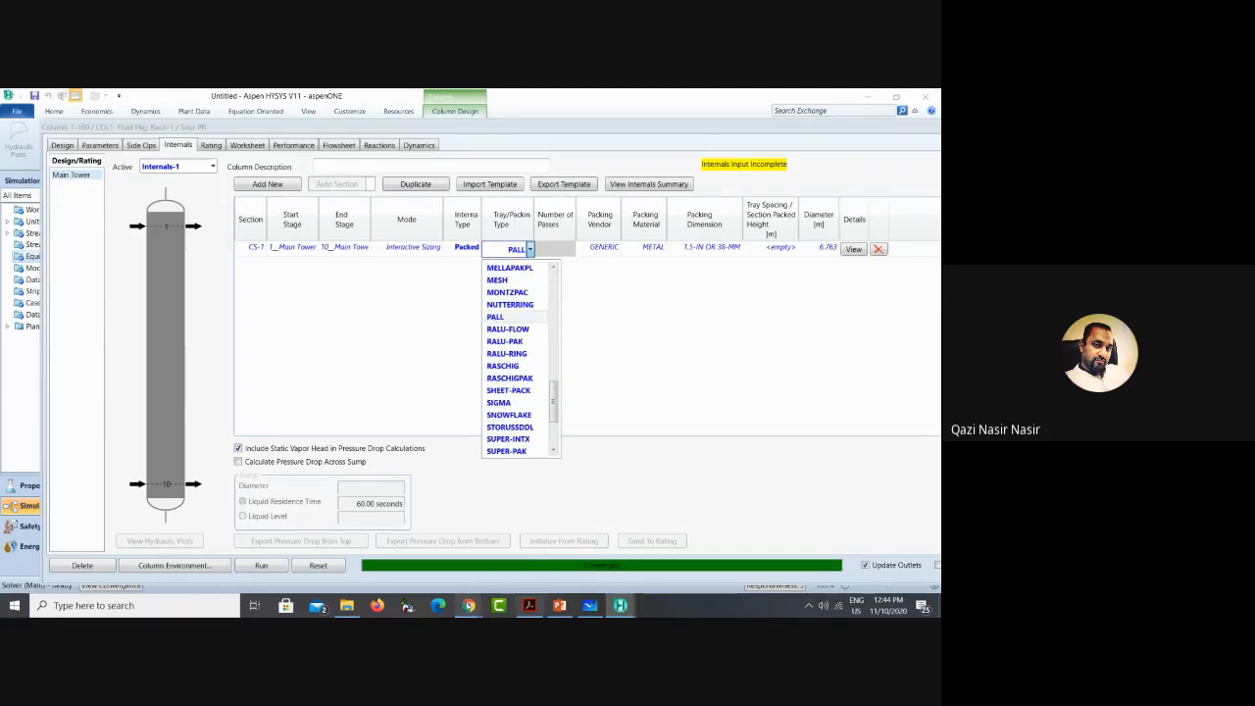
Step: Switch to the PDF manual and examine the auto section instructions for the required packing type and material
click(529, 605)
scroll(294, 446, up, 5)
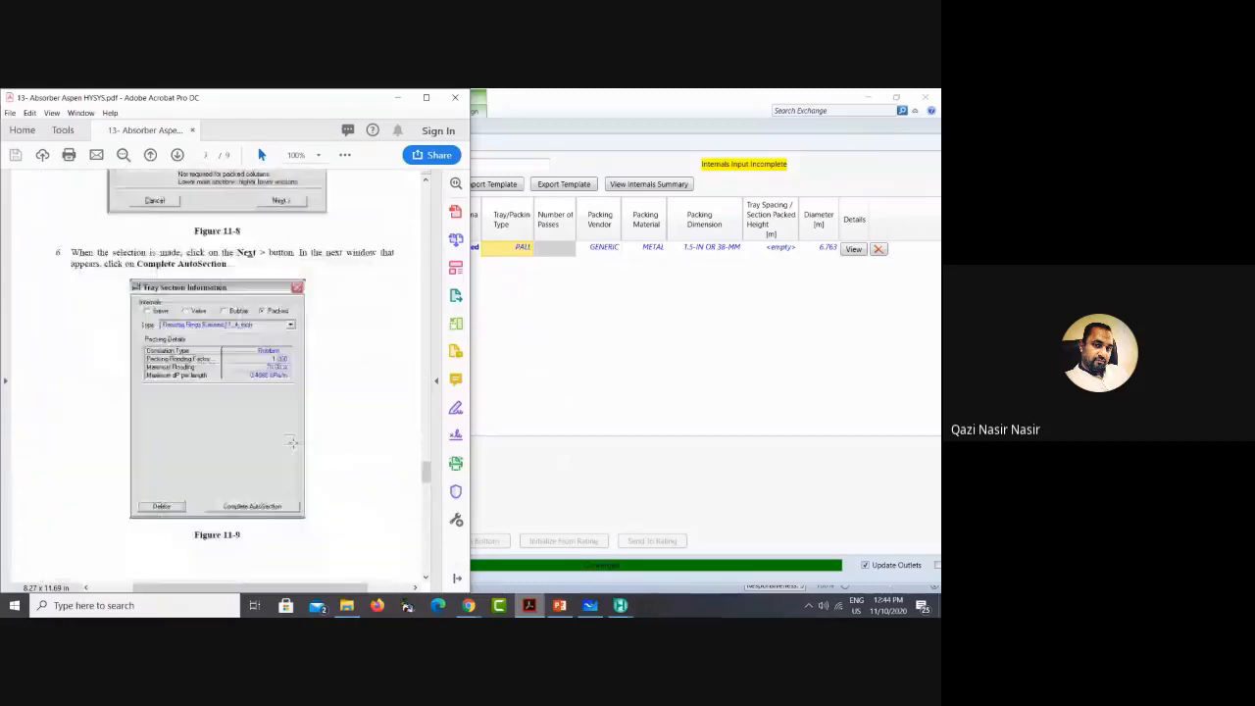
scroll(292, 443, up, 8)
scroll(292, 443, down, 4)
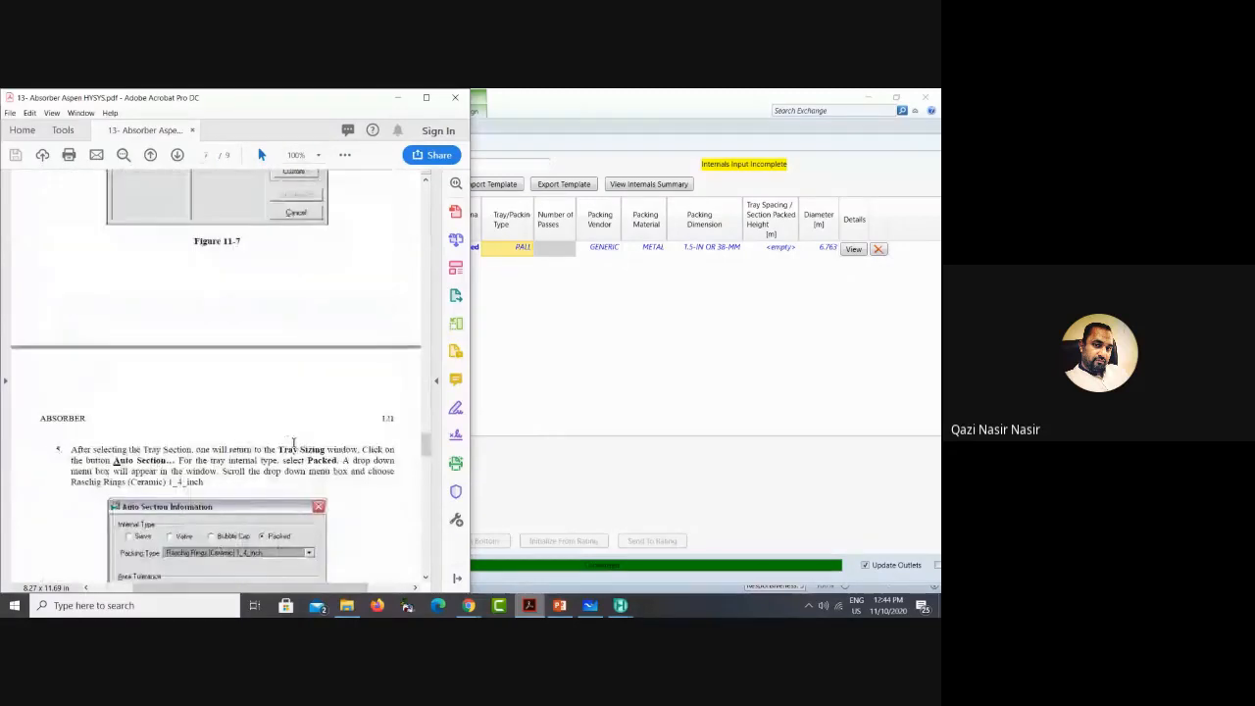
scroll(292, 443, down, 4)
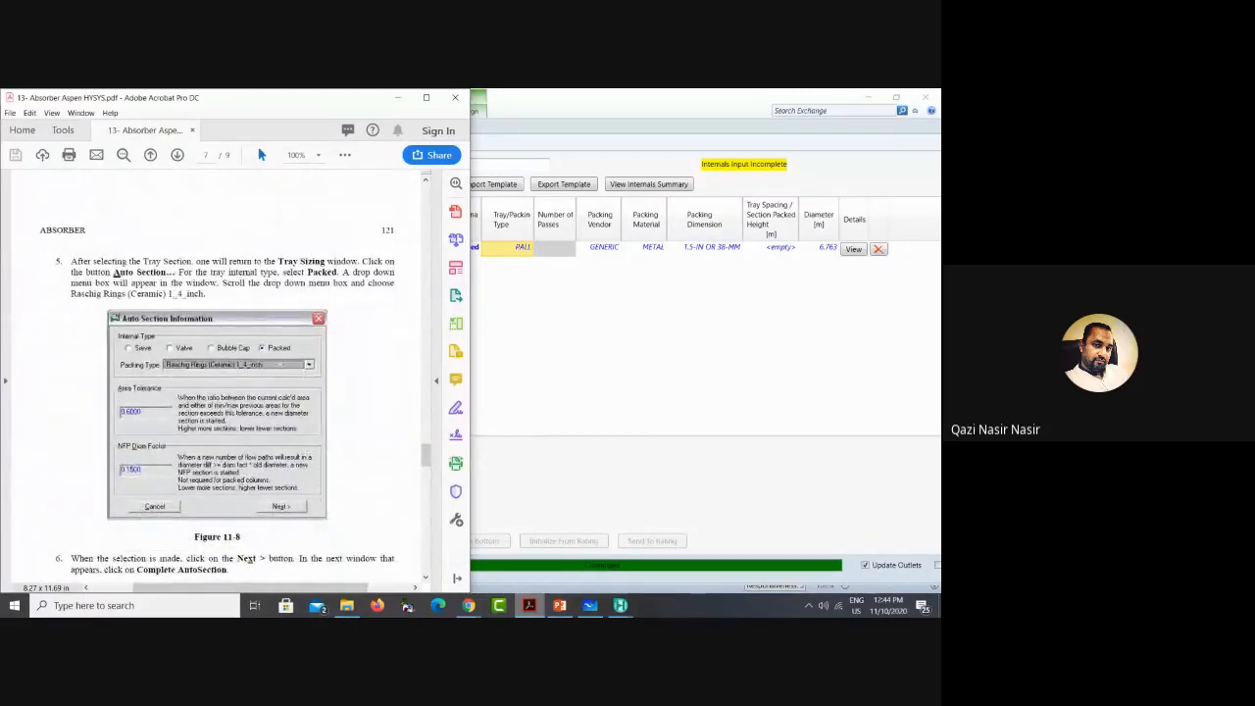
scroll(282, 364, up, 20)
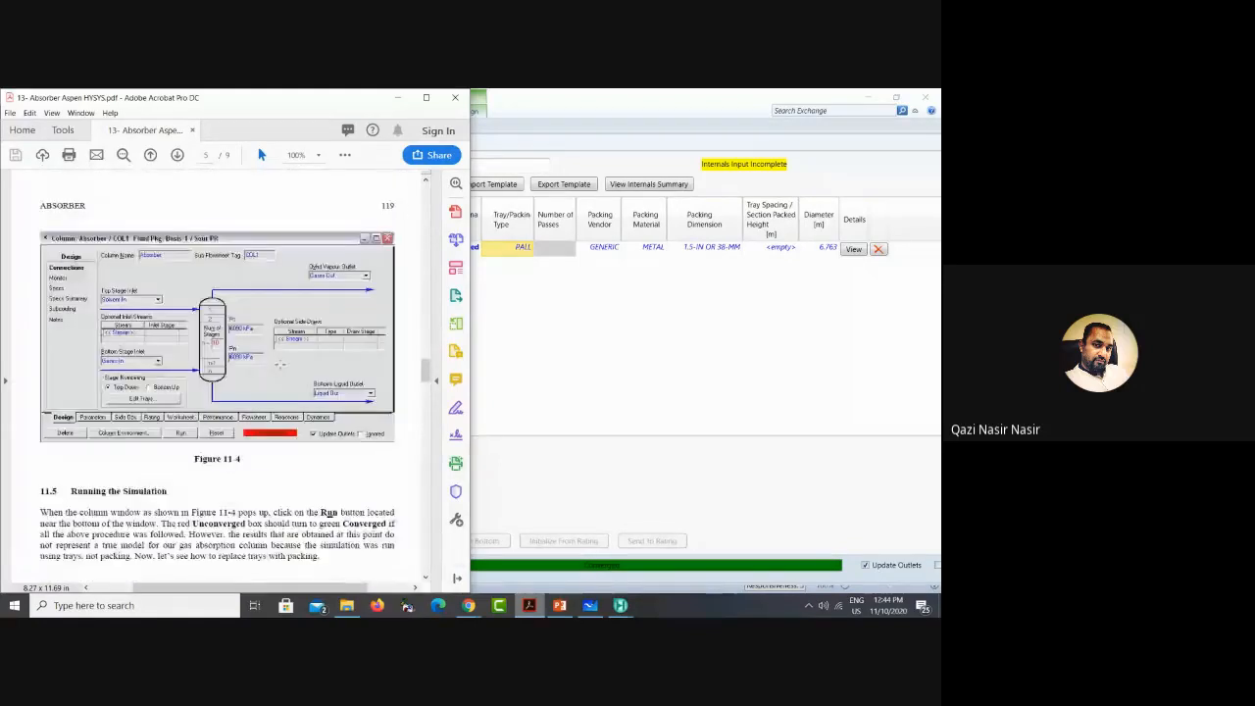
scroll(280, 365, down, 20)
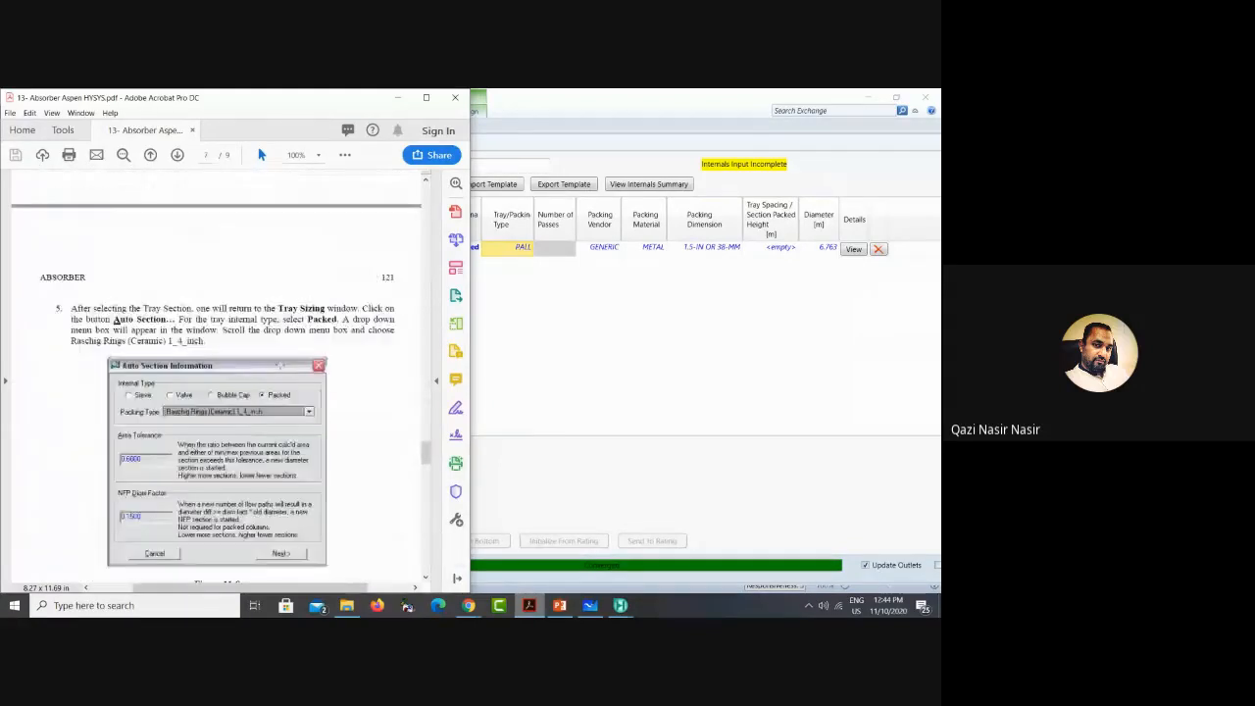
scroll(281, 365, down, 3)
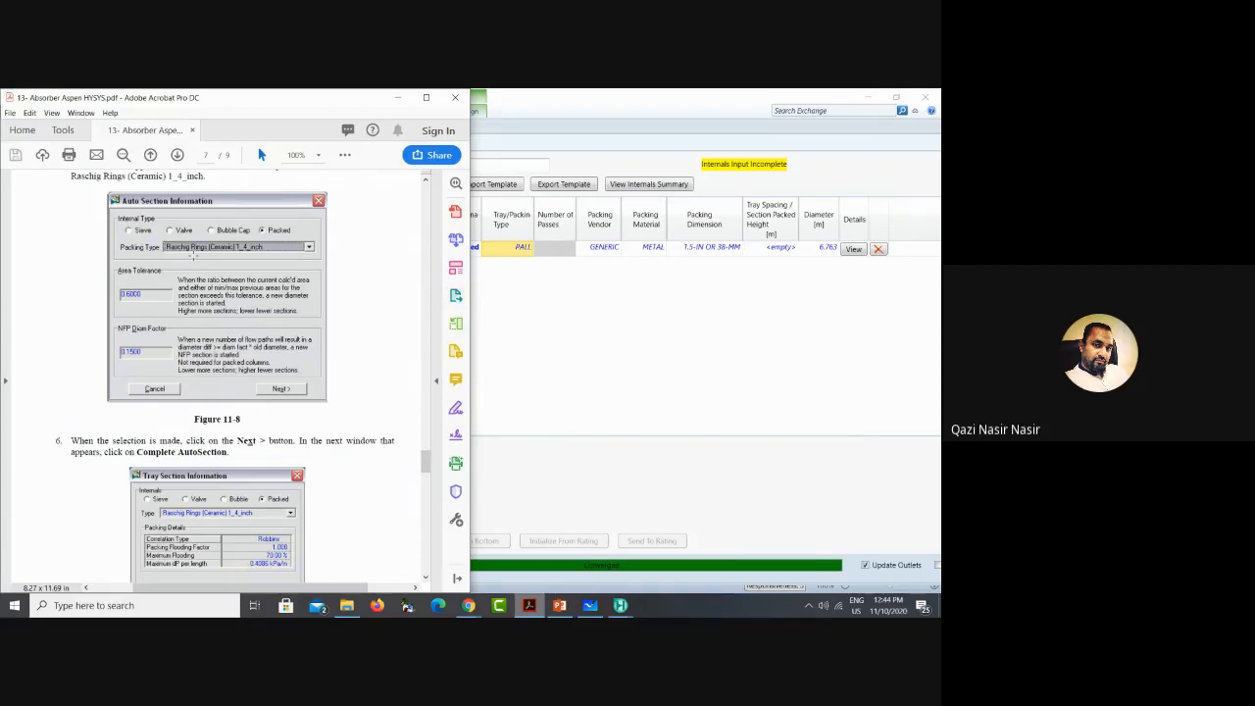
Step: Return to HYSYS and set the section's packing type to RASCHIG with GENERIC as the packing vendor
click(575, 270)
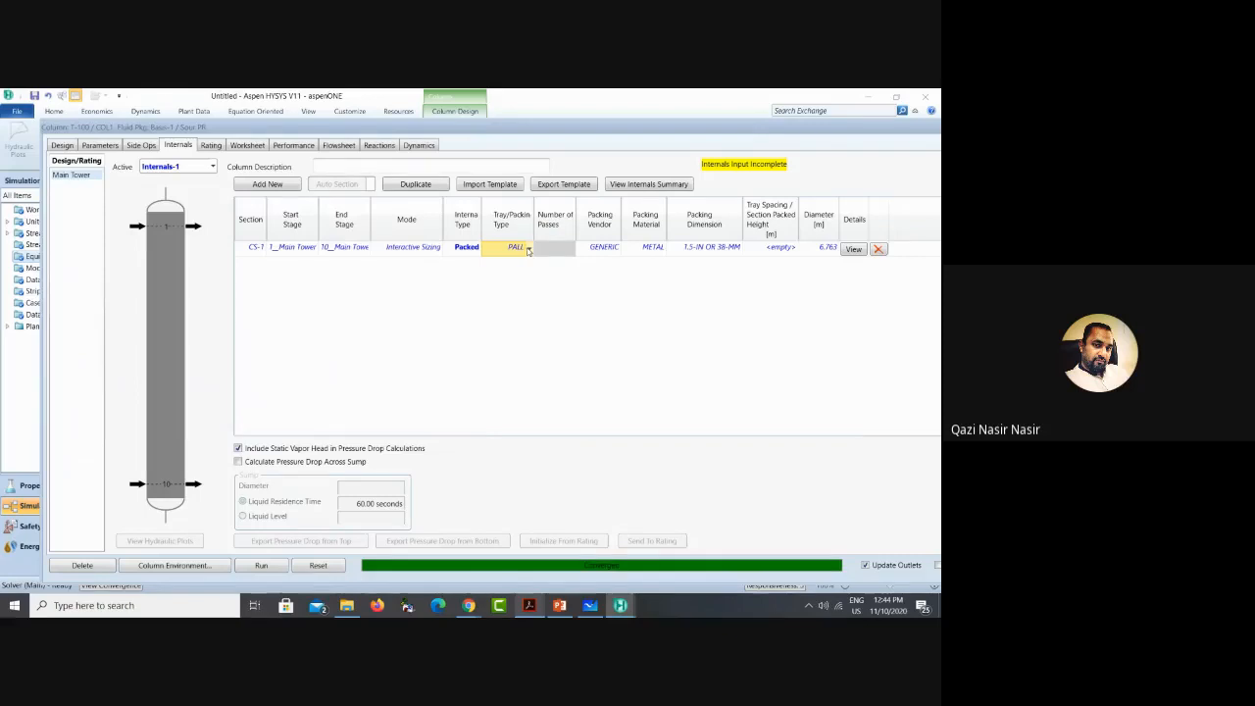
click(528, 249)
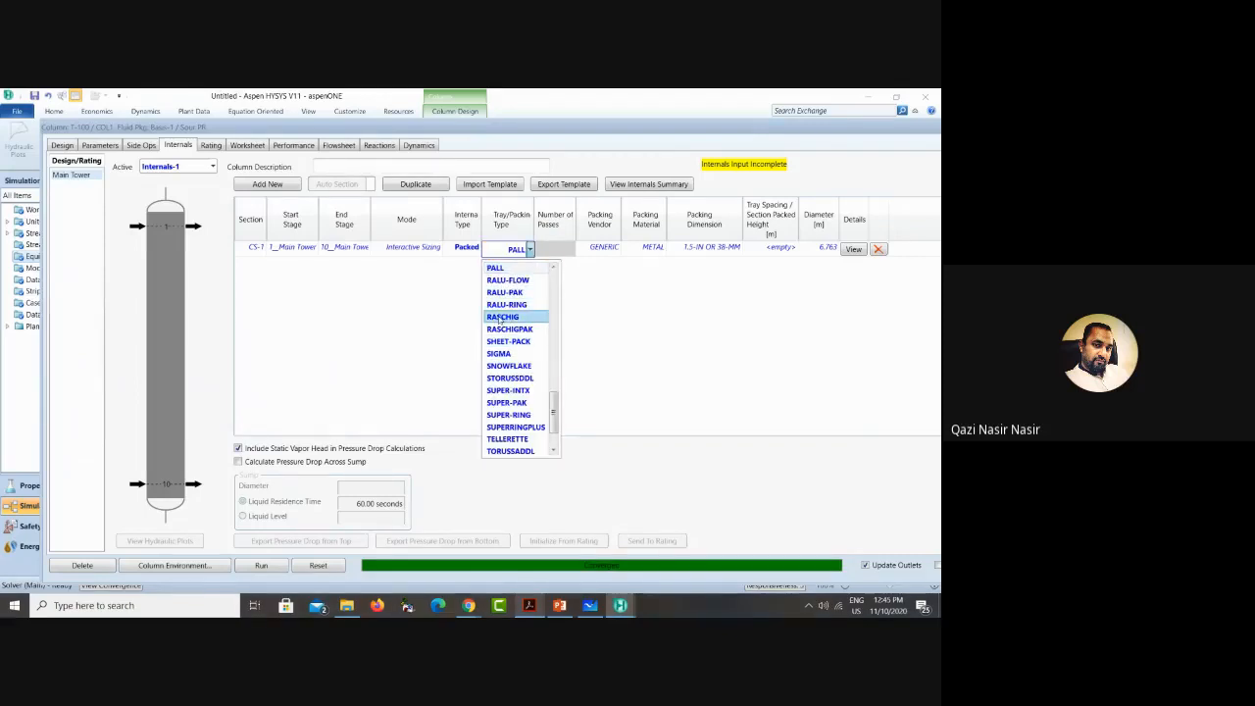
click(499, 317)
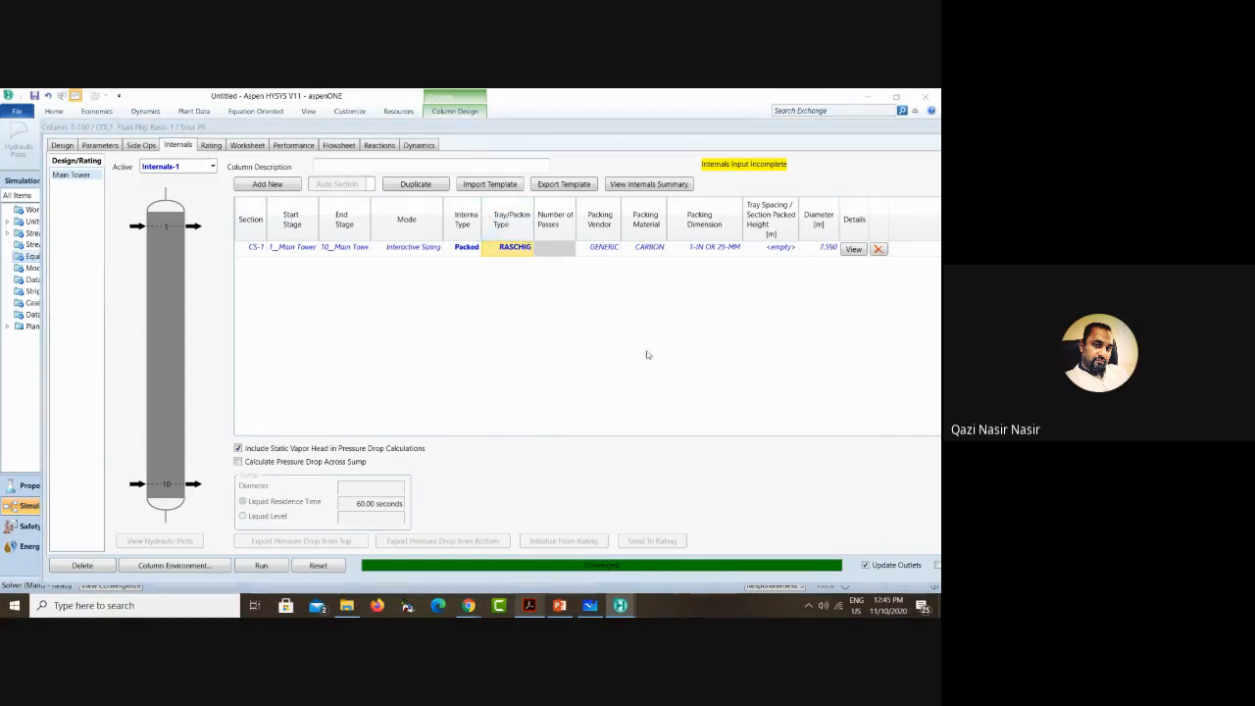
click(617, 250)
click(596, 268)
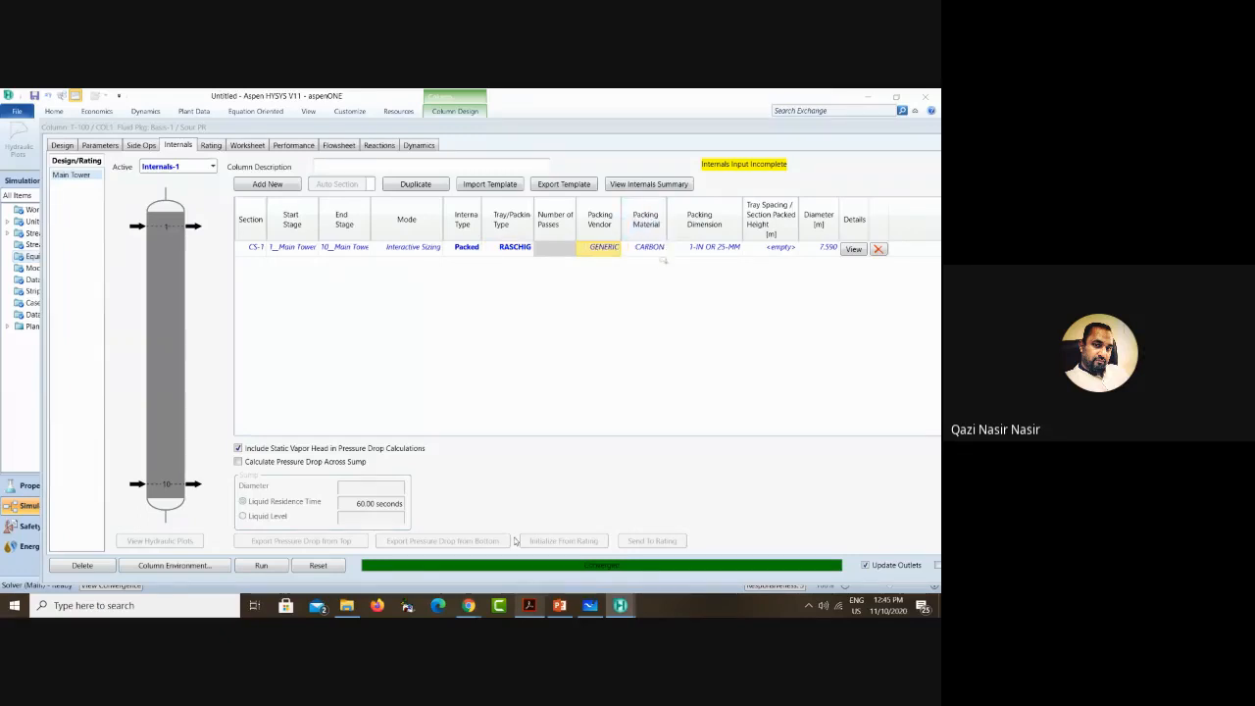
Step: Recheck the packing specification in the PDF manual and set the section's packing material to CERAMIC in HYSYS
click(529, 605)
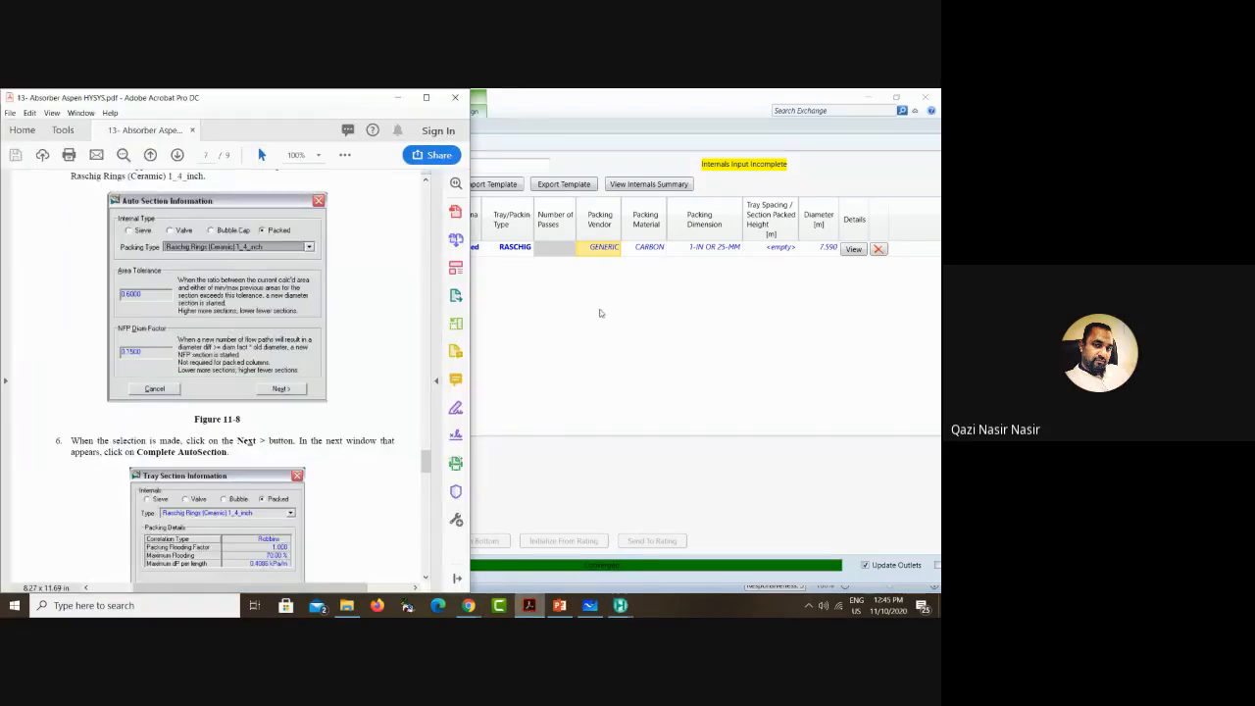
click(647, 247)
click(663, 249)
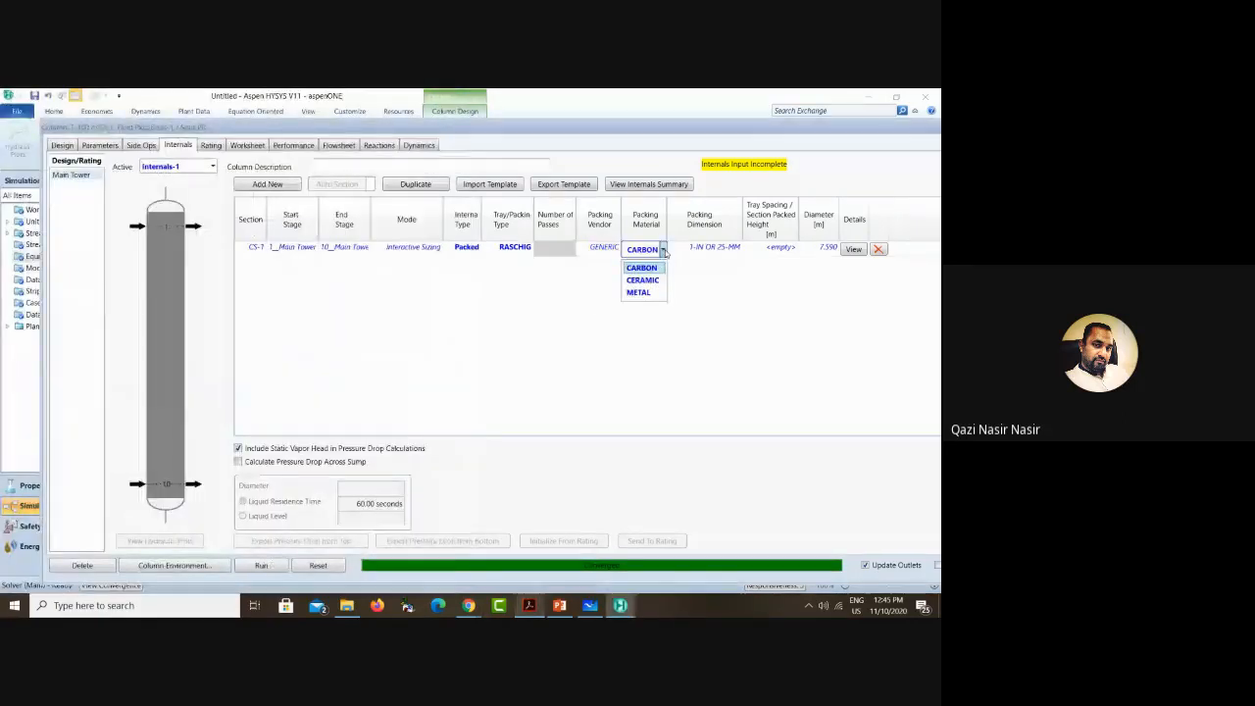
click(645, 279)
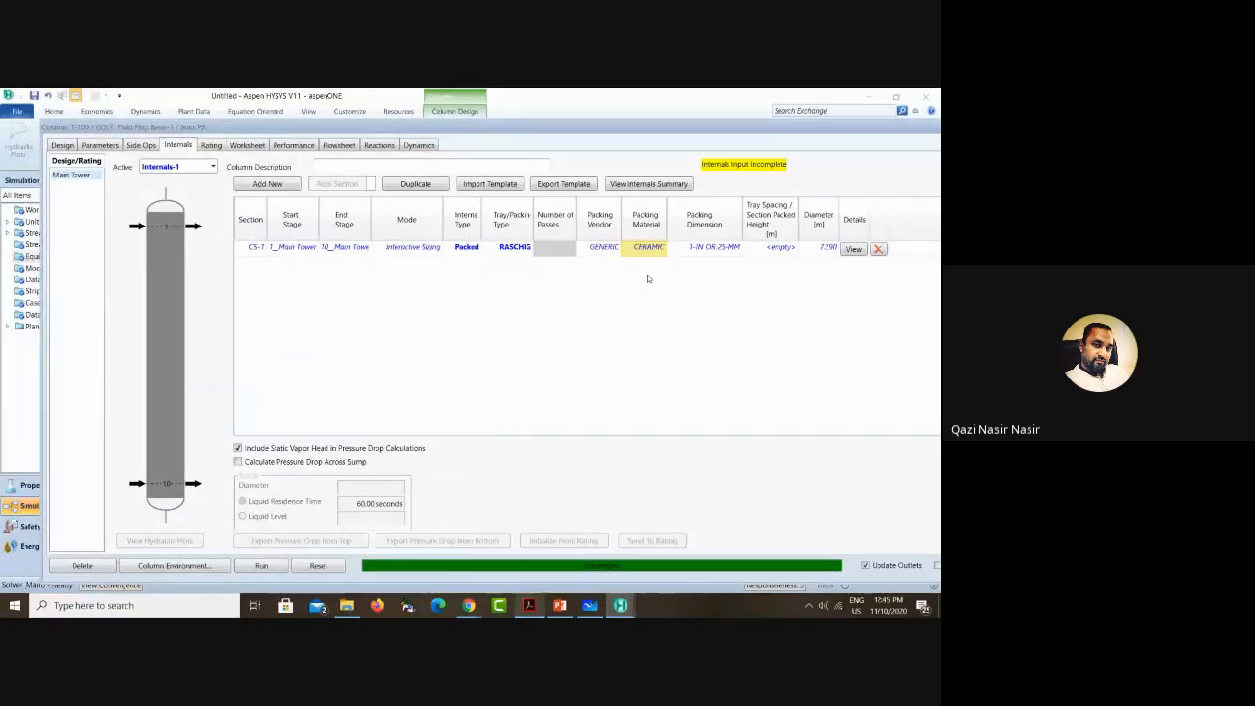
Step: Explicitly select CERAMIC as the section's packing material and check the required ring size in the PDF manual
click(663, 249)
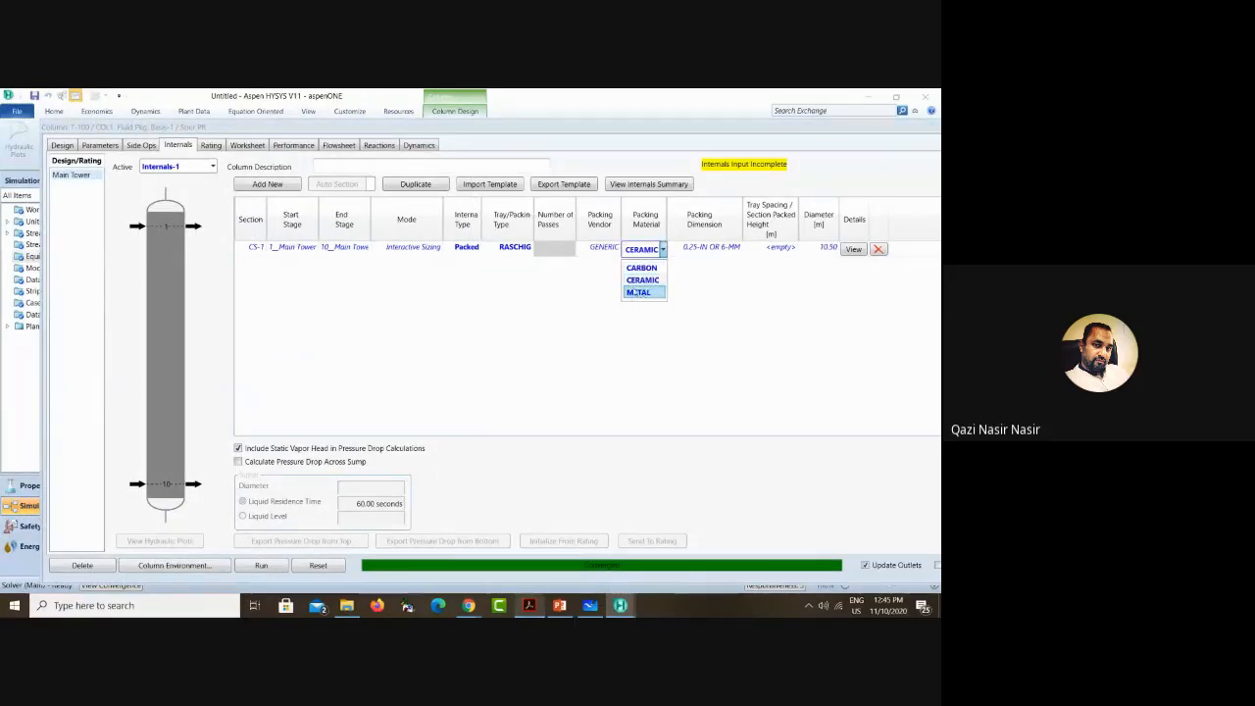
click(677, 286)
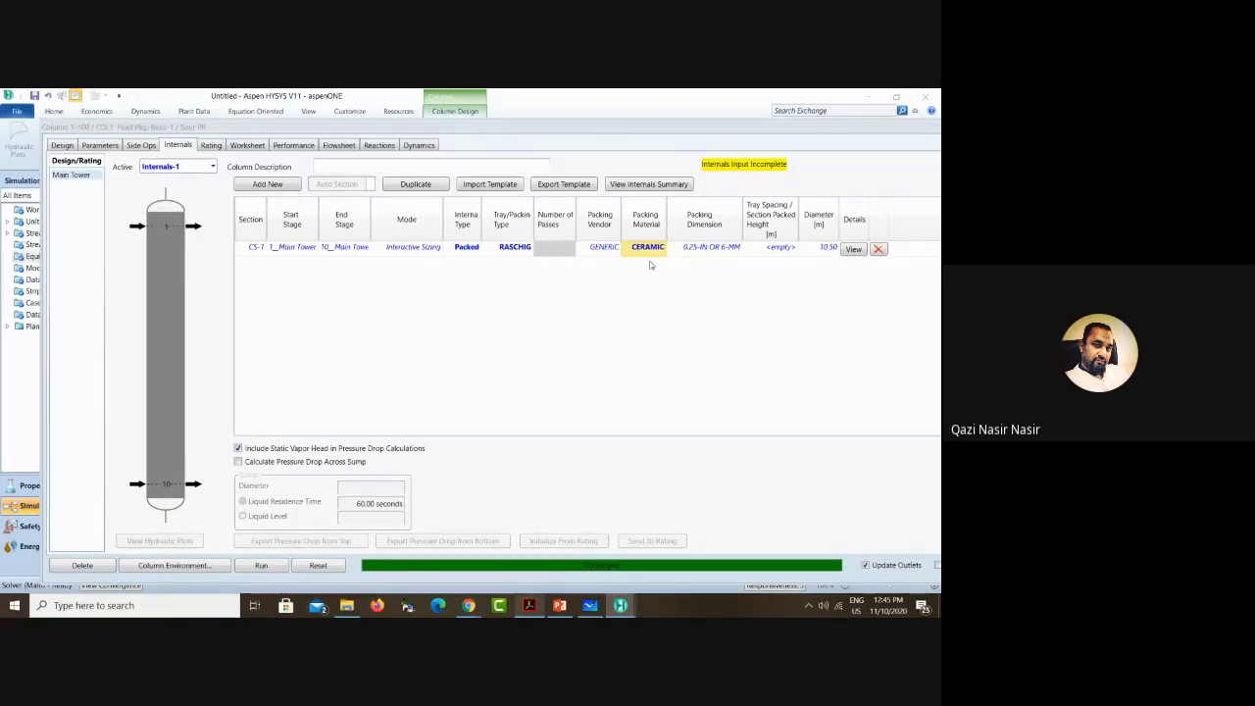
click(530, 606)
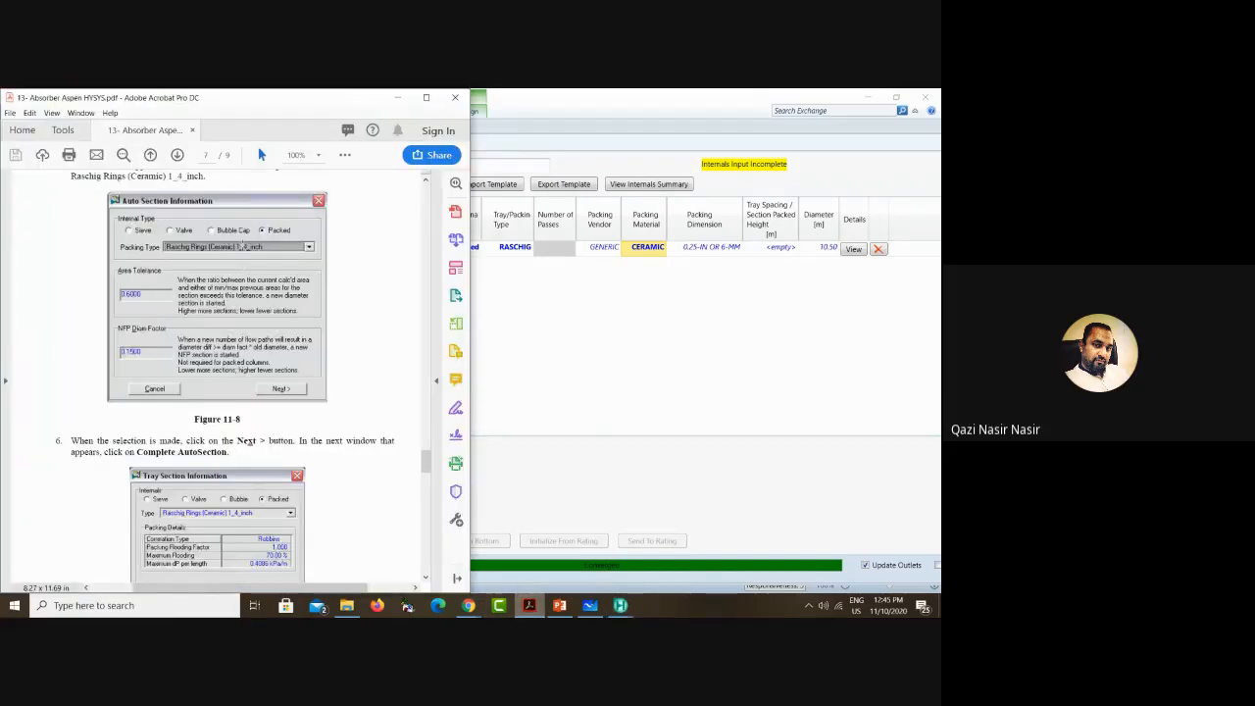
Step: Return to HYSYS and set the section's packing dimension to 1-IN OR 25-MM
click(742, 253)
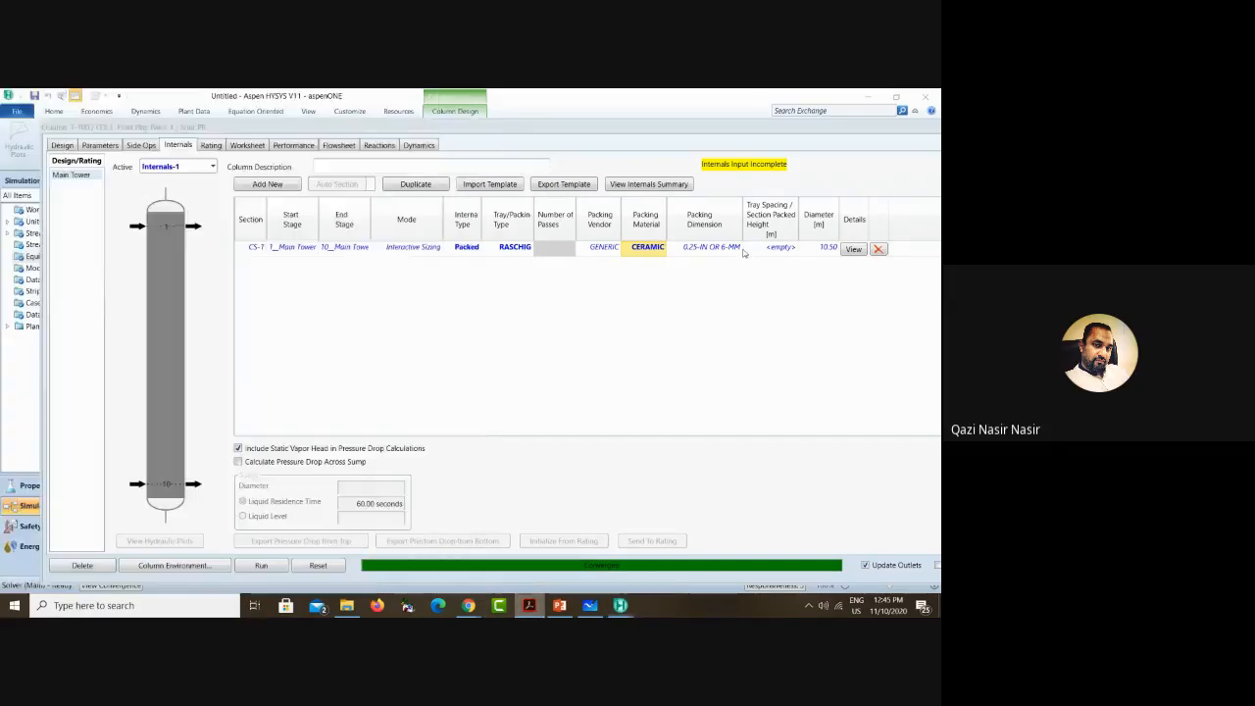
click(736, 250)
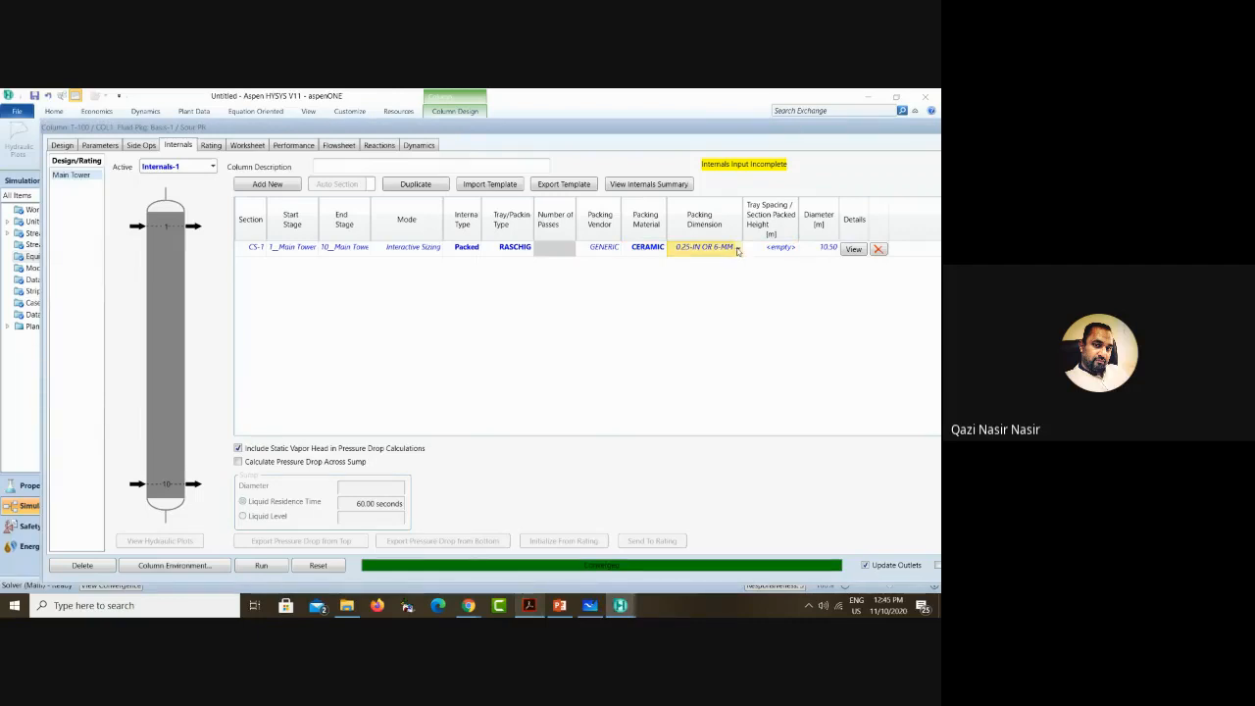
click(737, 249)
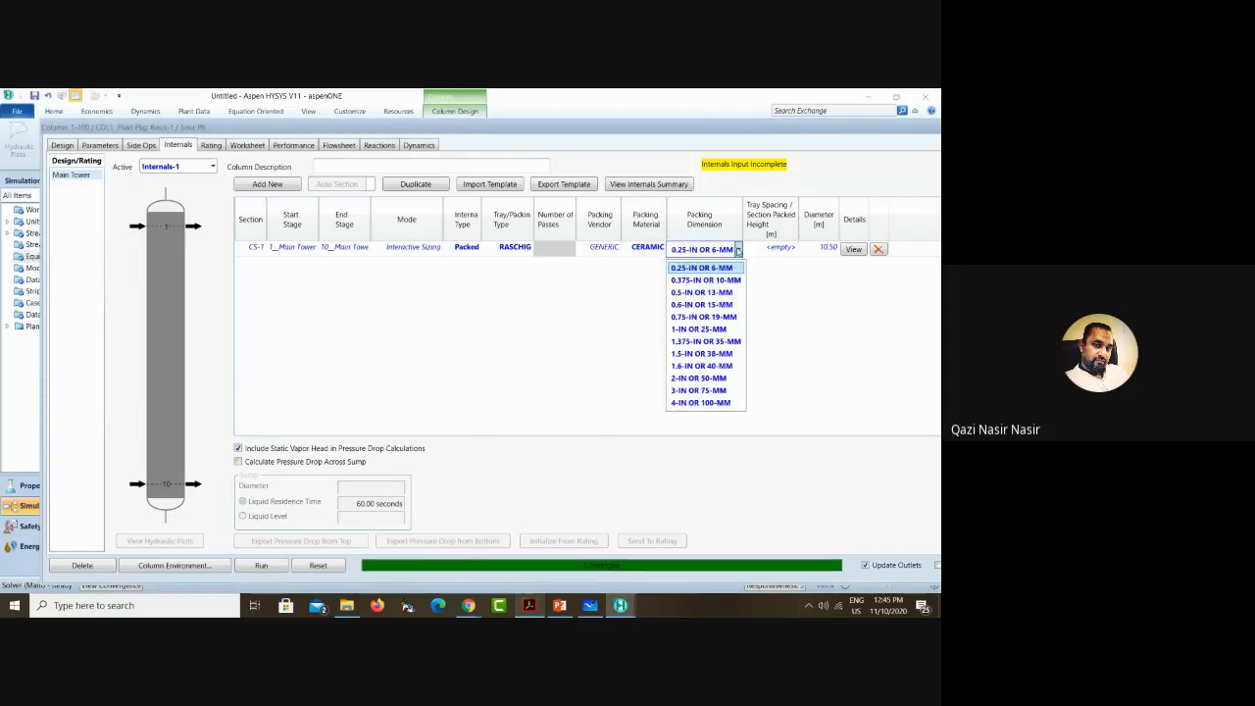
click(678, 329)
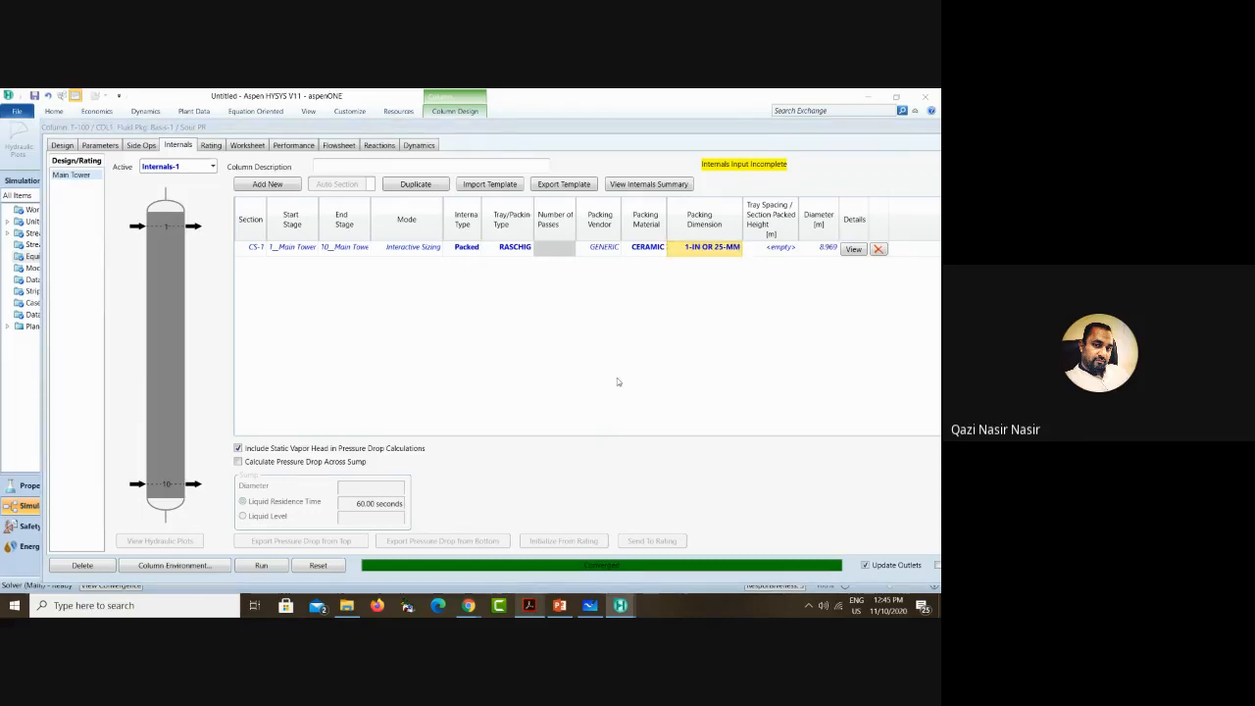
click(713, 247)
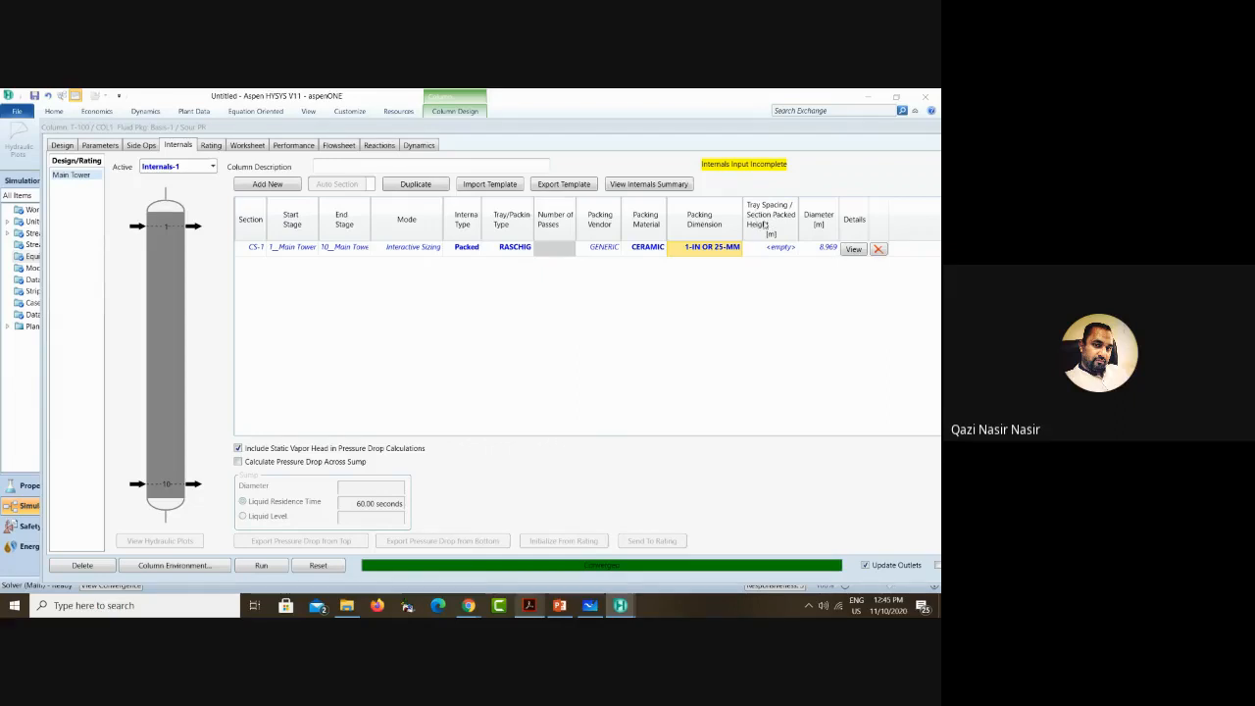
Step: In the packed section's detailed geometry, specify the height by Packed Height per Stage (HETP) and close the details
click(853, 252)
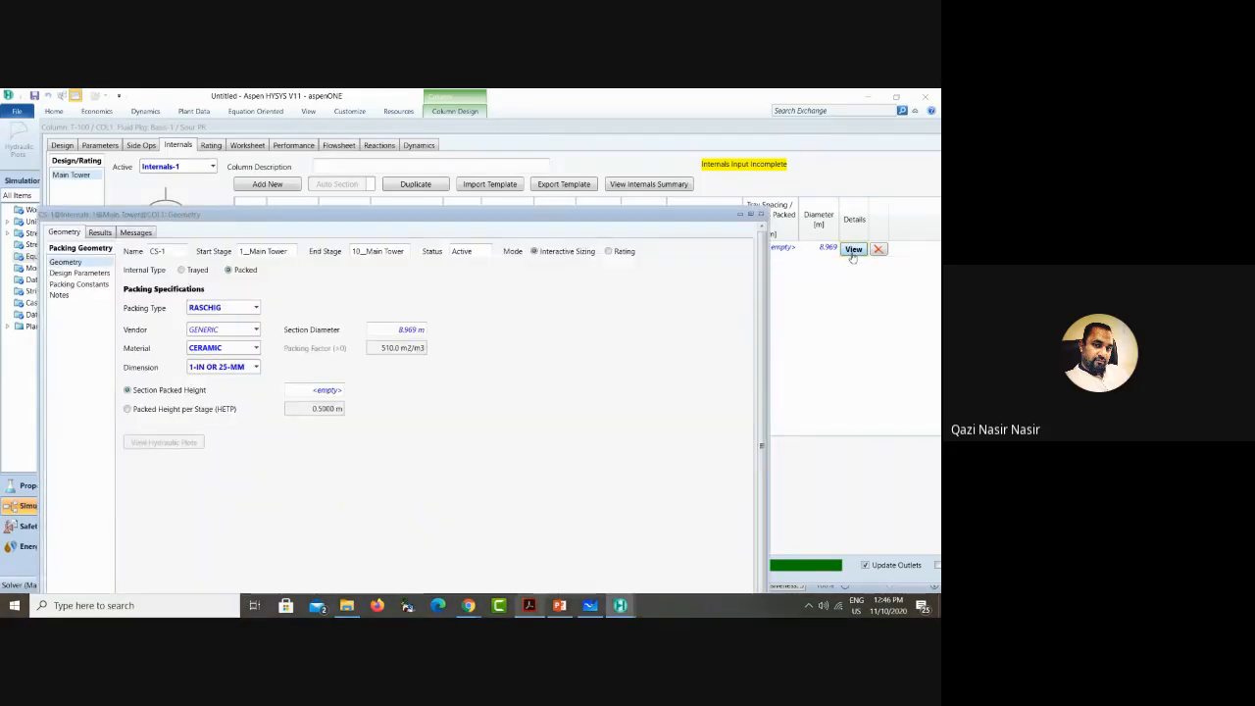
drag(407, 217, 550, 152)
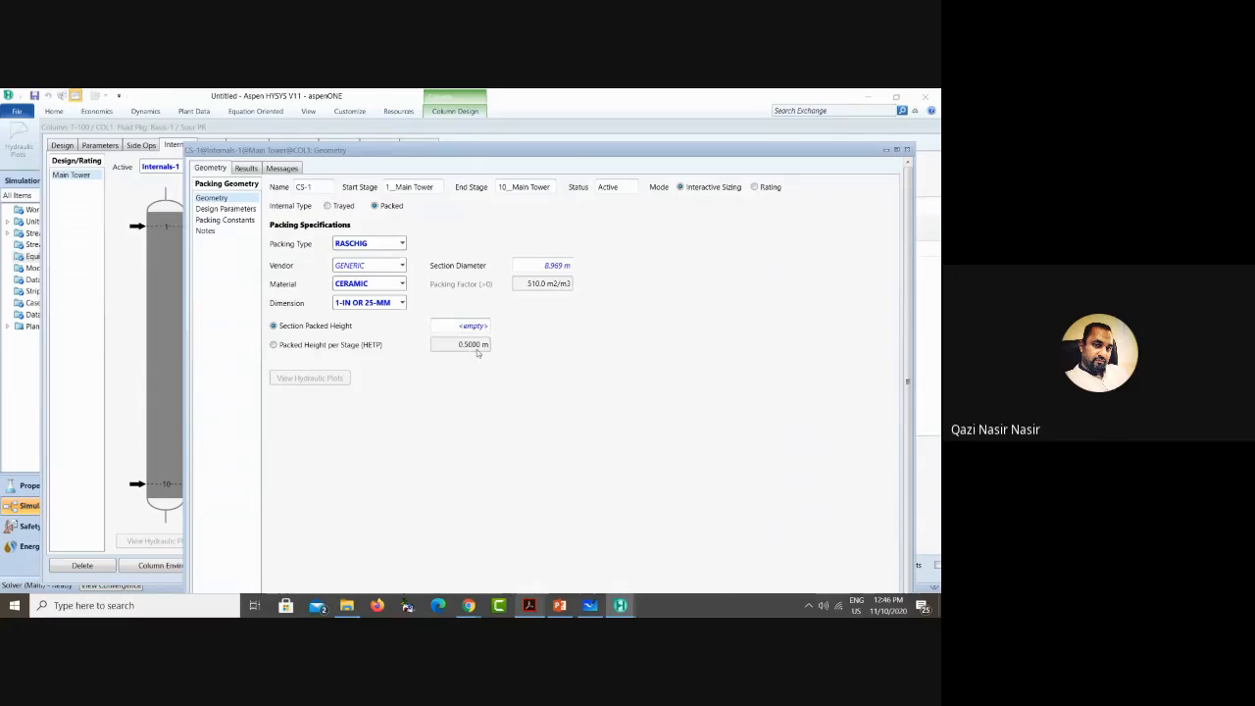
click(275, 345)
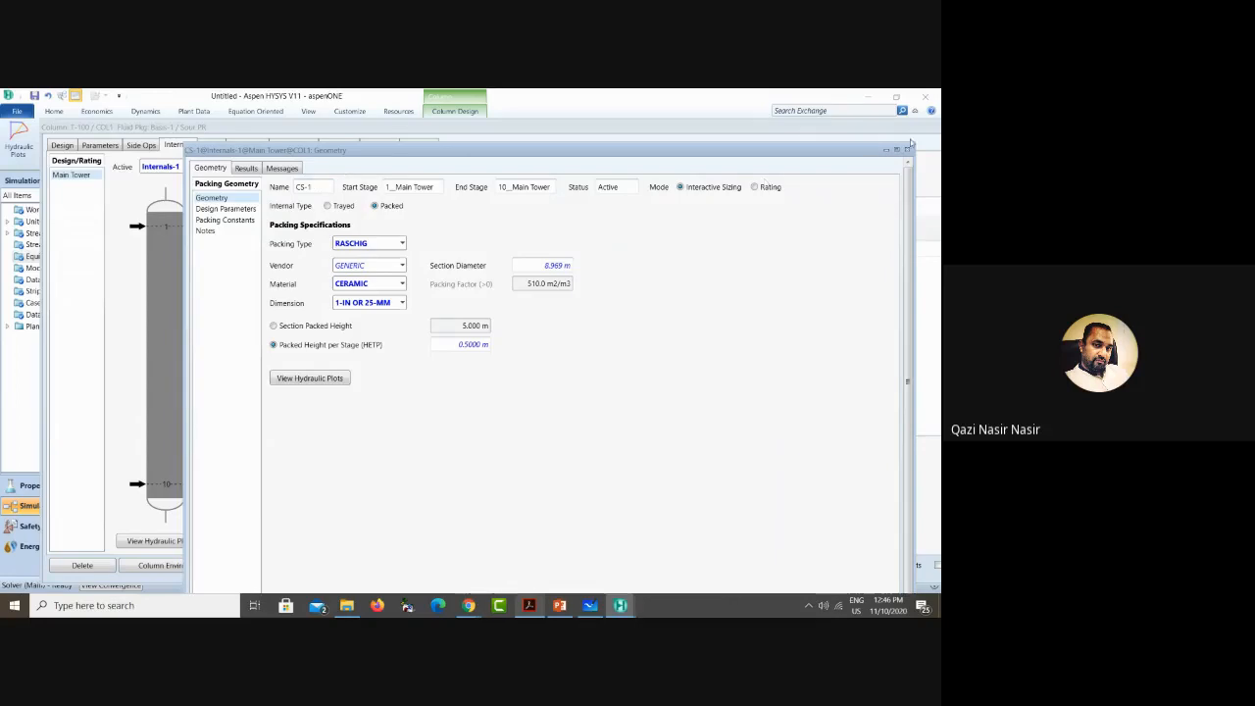
double_click(808, 144)
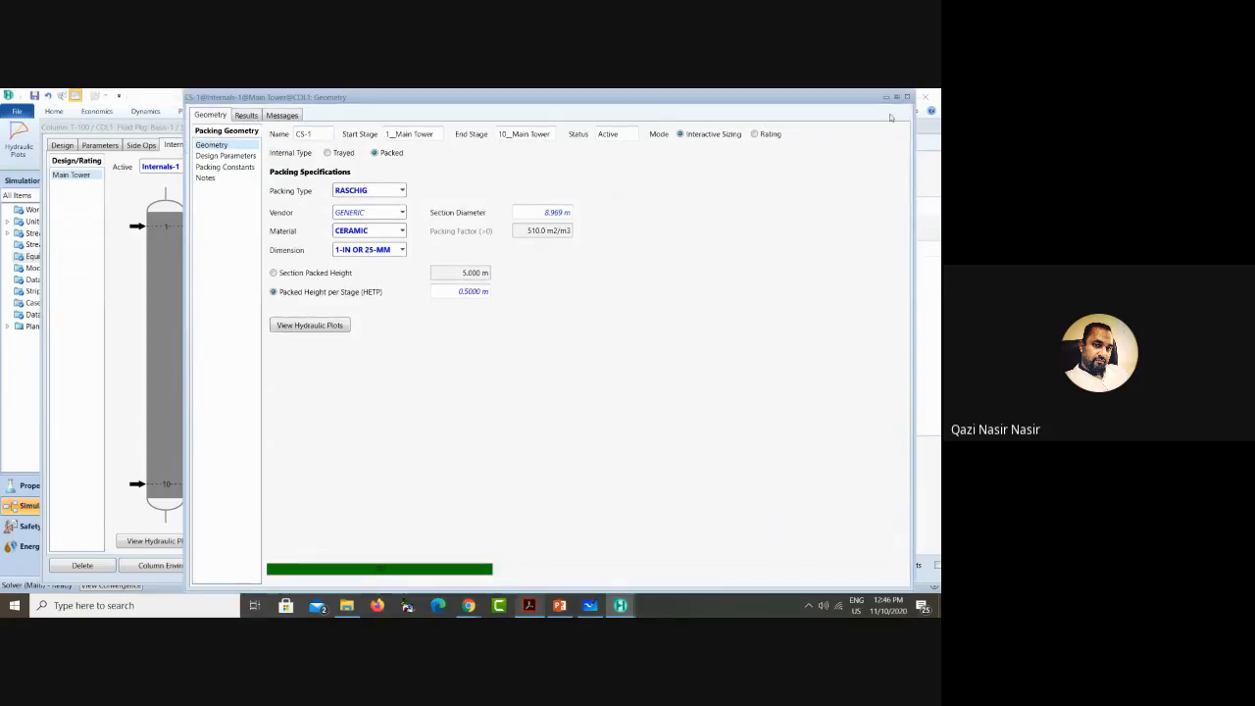
click(907, 97)
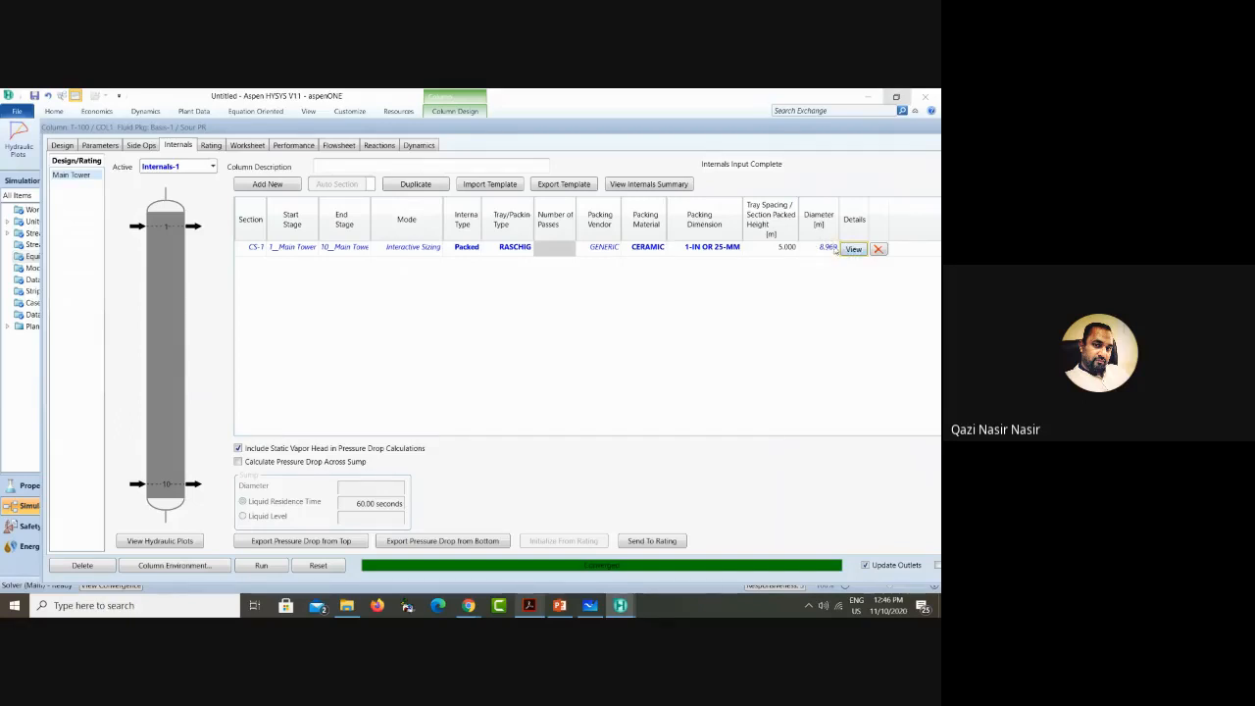
Step: Reopen the section details, read the column diameter, packed height per stage and section height in the results summary, and close the details
mouse_move(830, 250)
click(851, 249)
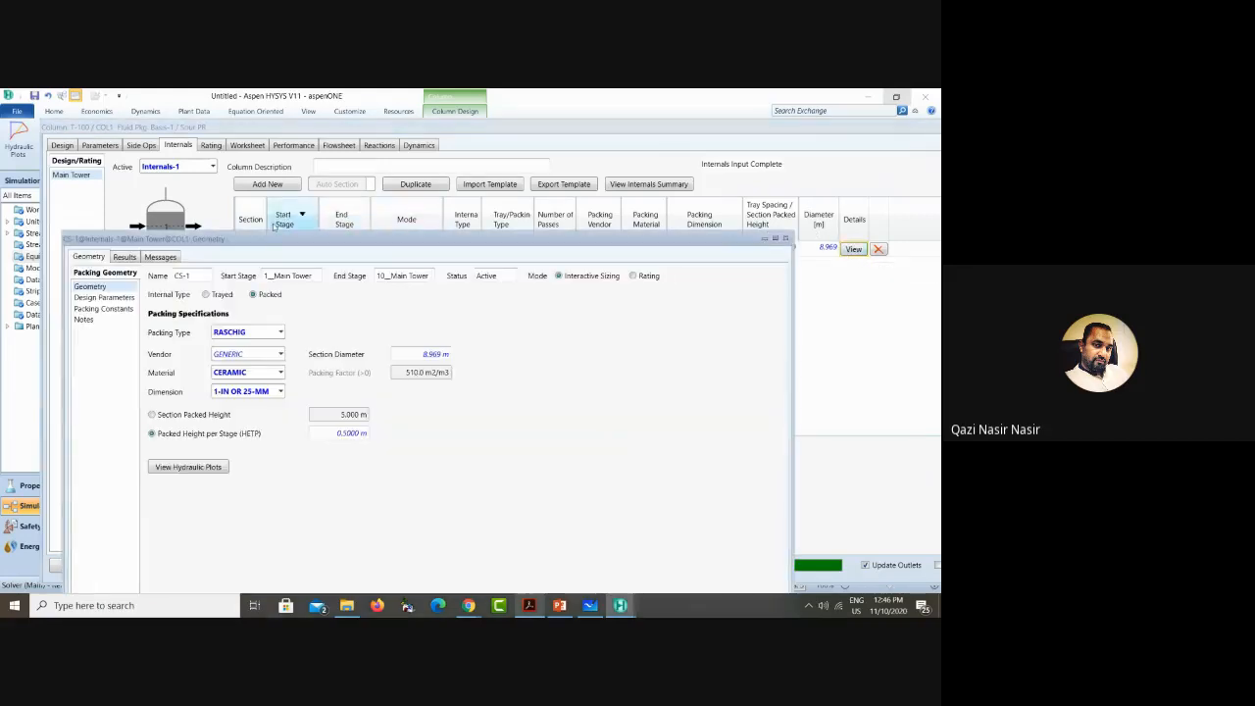
drag(263, 243, 367, 150)
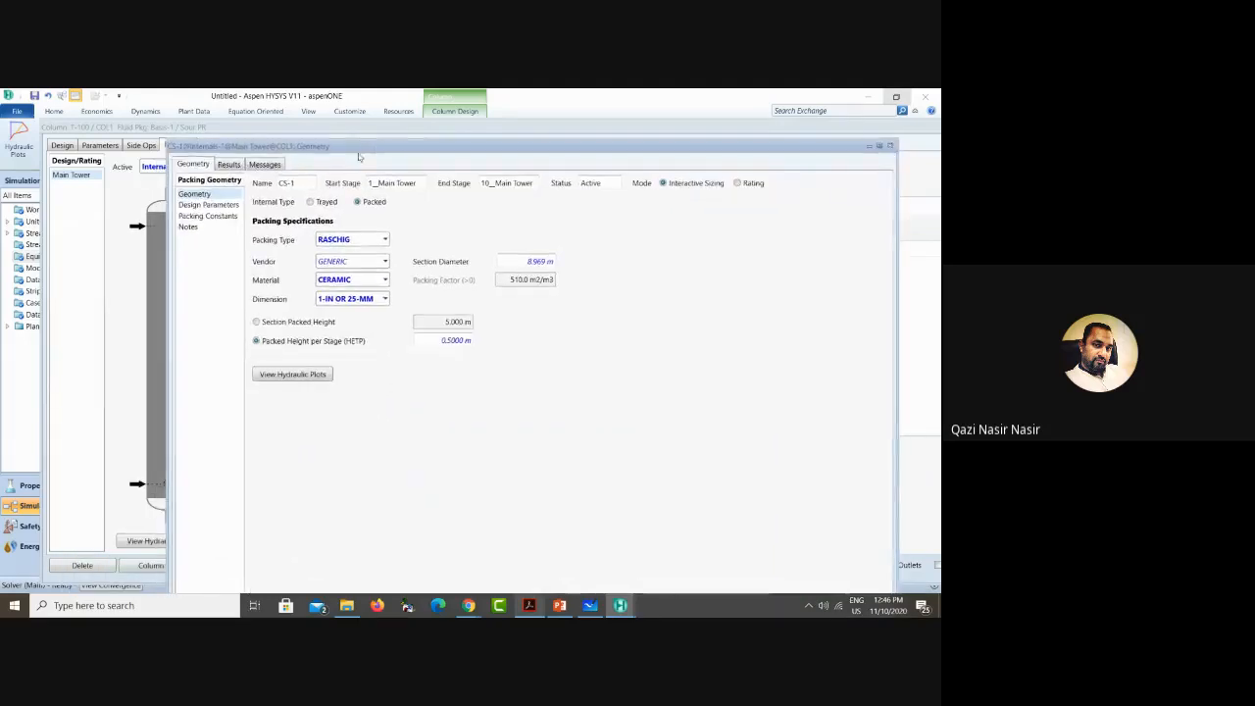
click(230, 165)
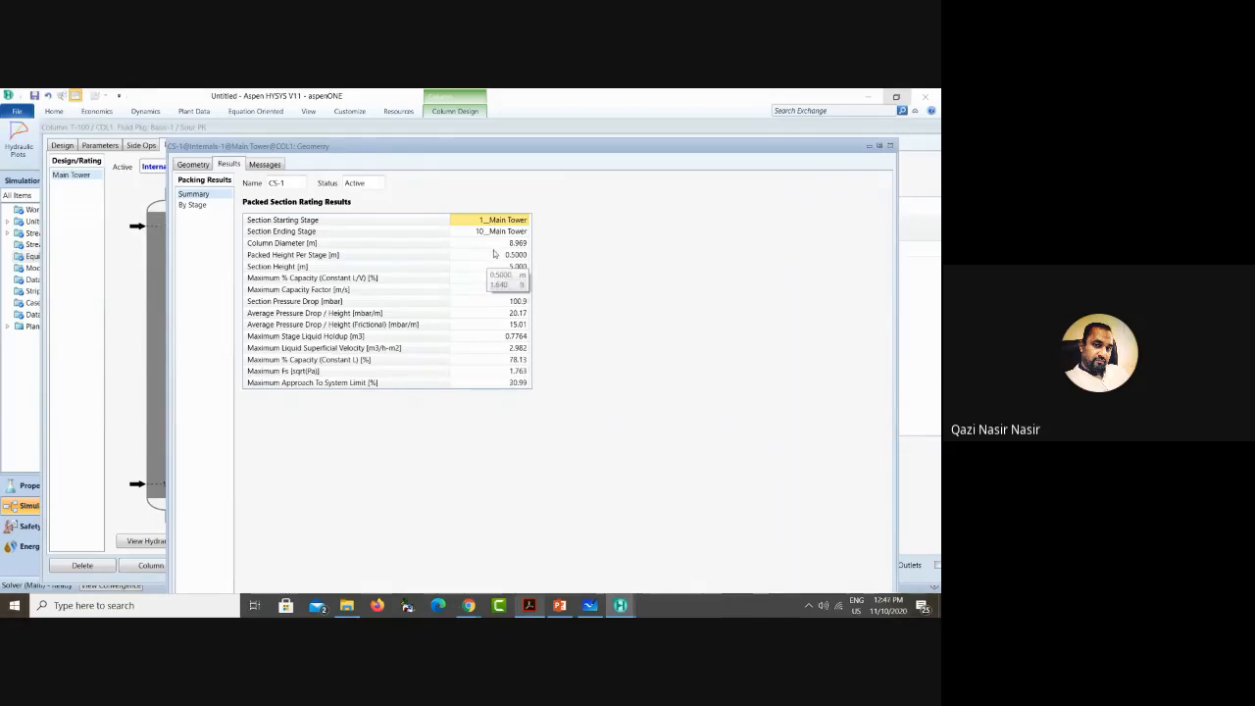
click(395, 247)
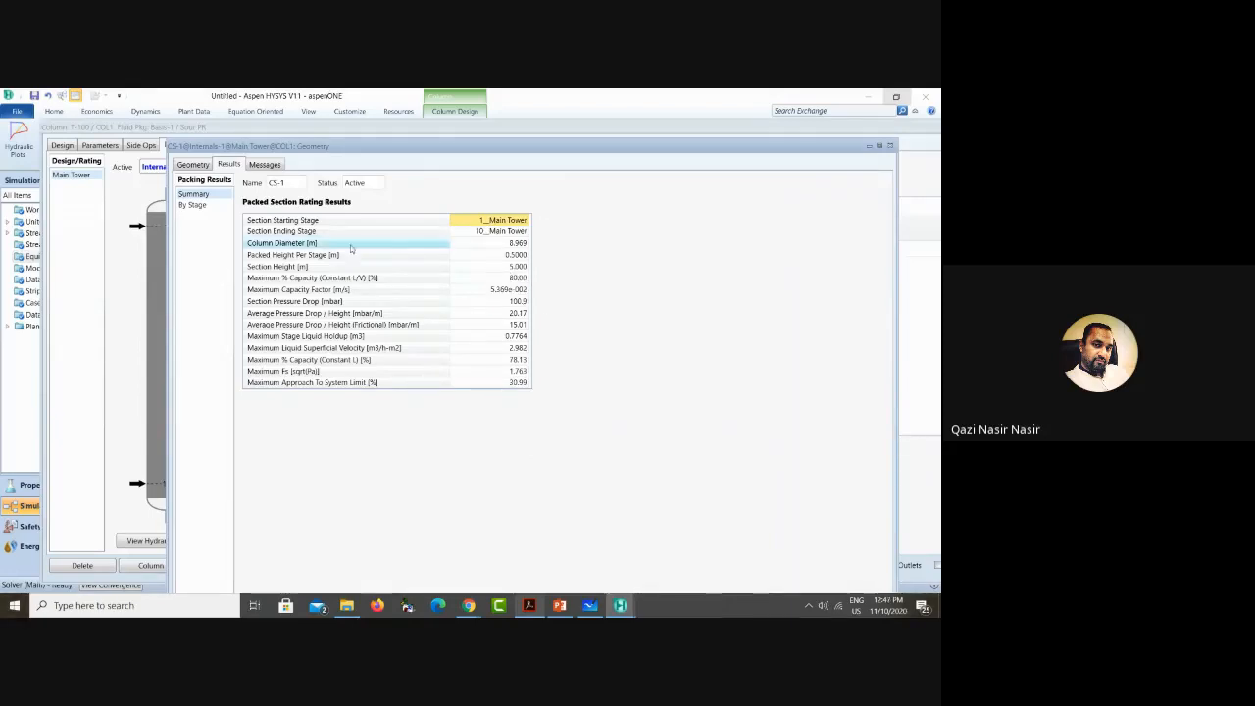
click(508, 243)
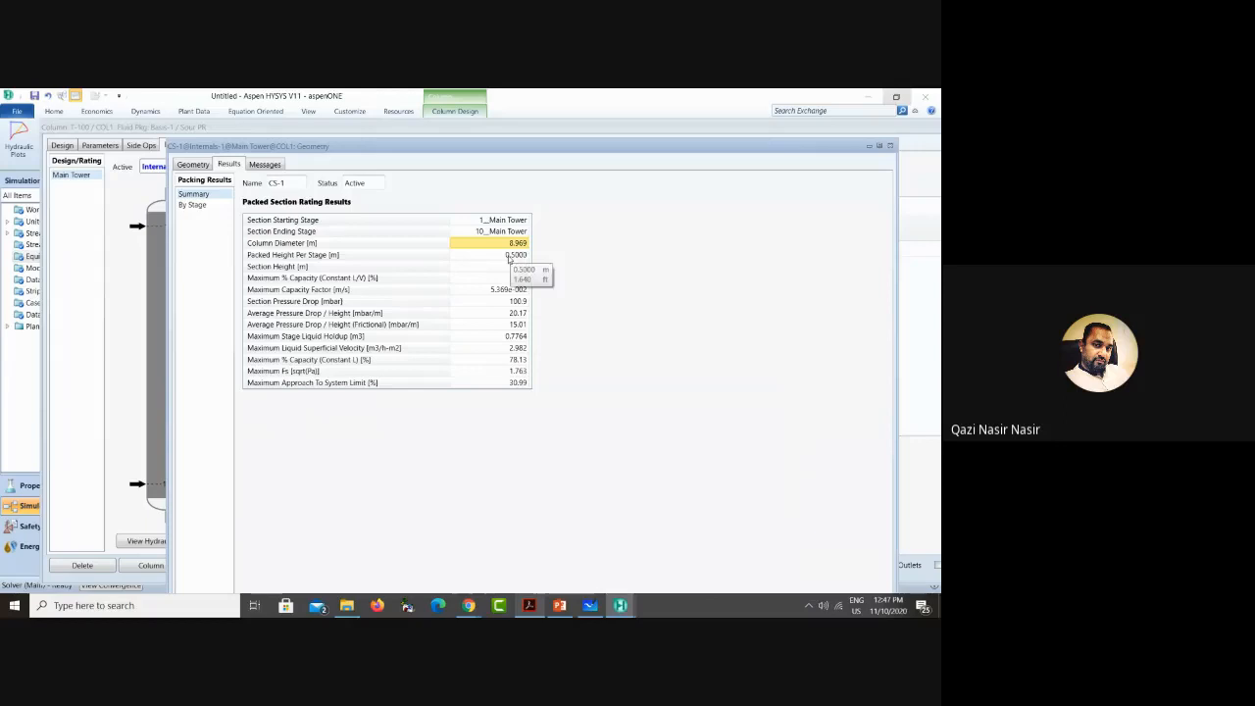
click(501, 258)
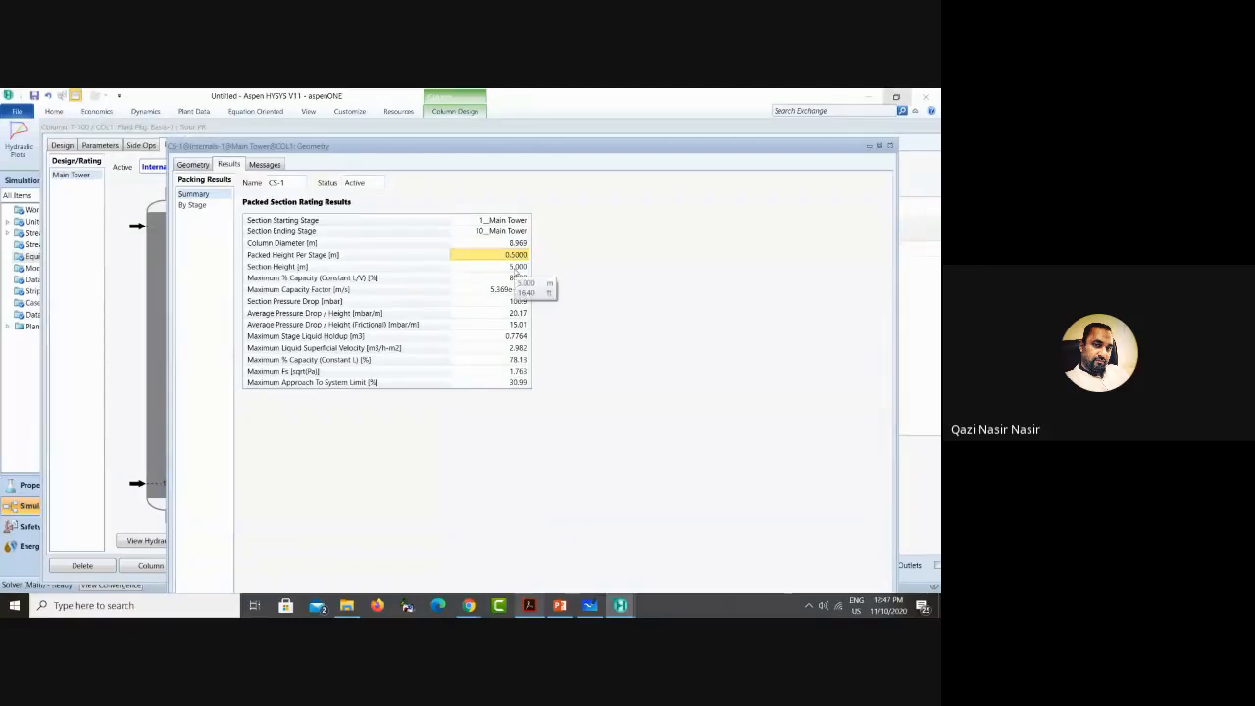
click(513, 268)
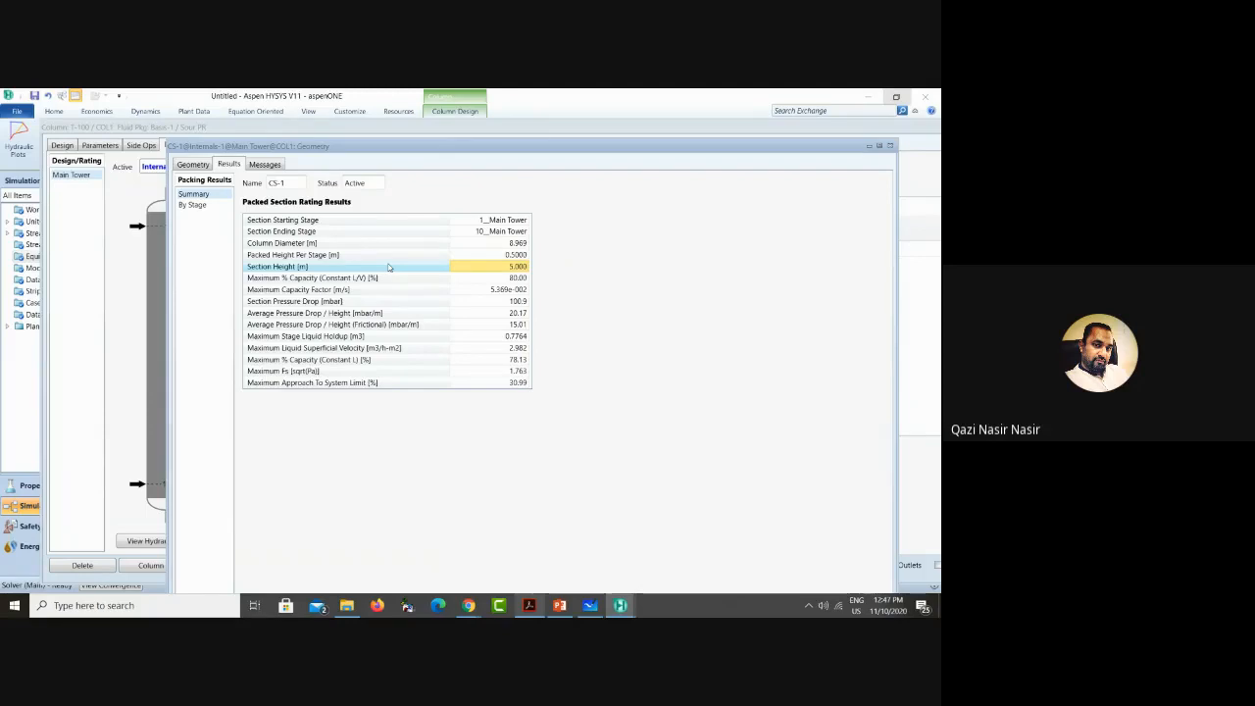
mouse_move(516, 245)
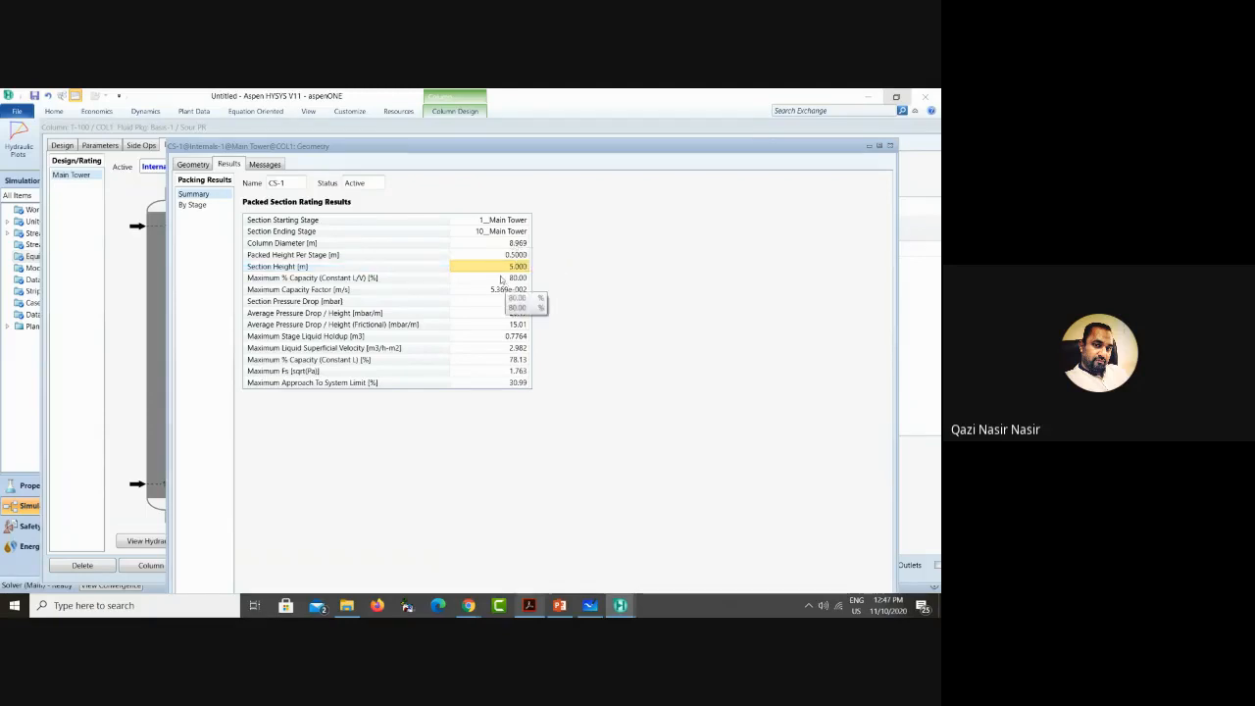
mouse_move(507, 272)
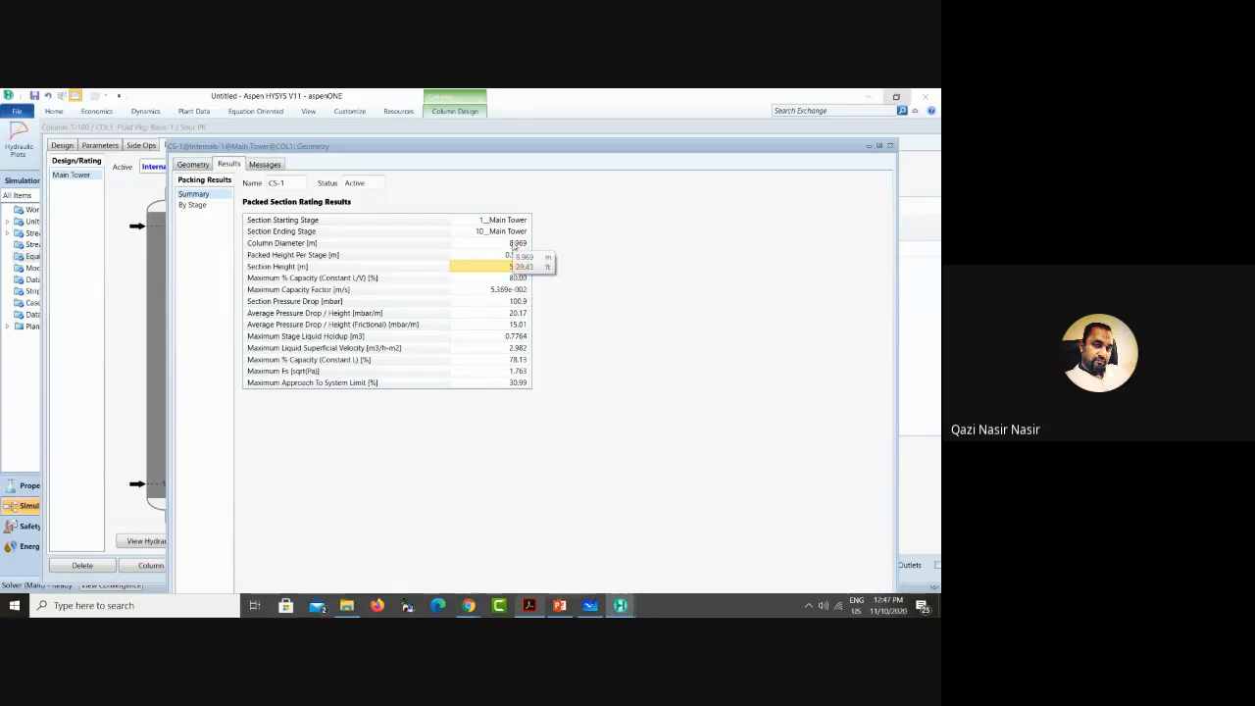
click(515, 244)
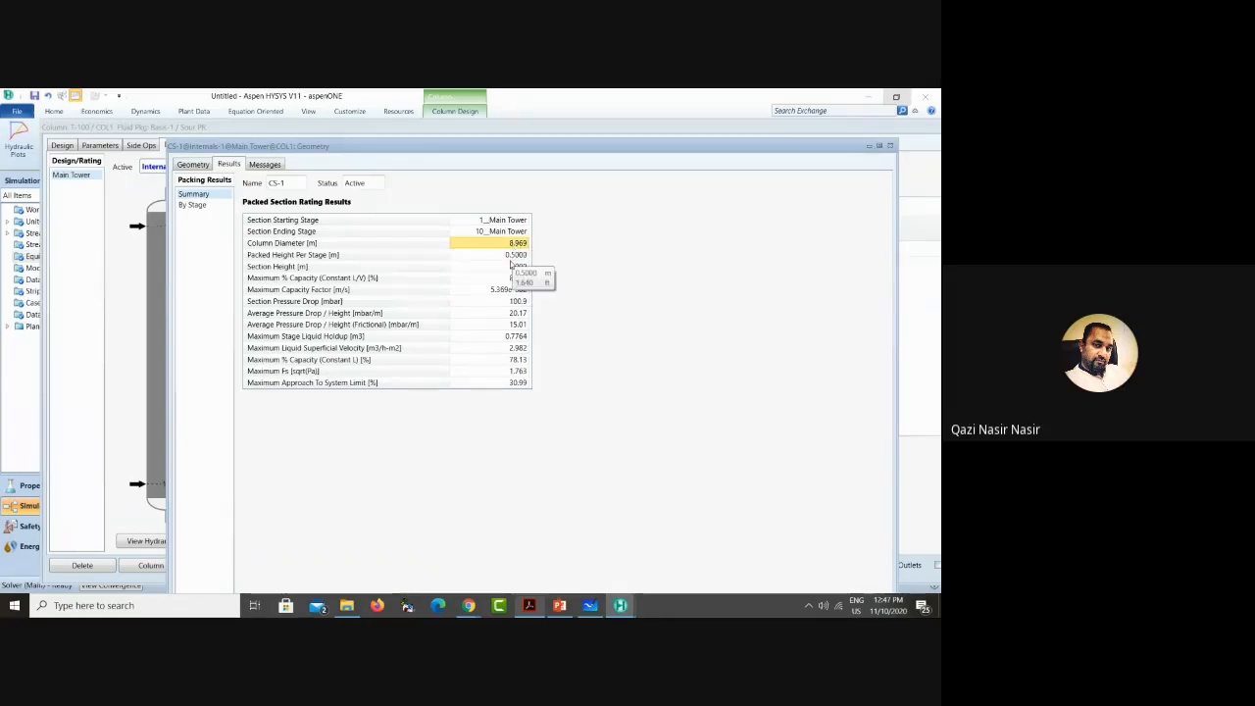
click(514, 266)
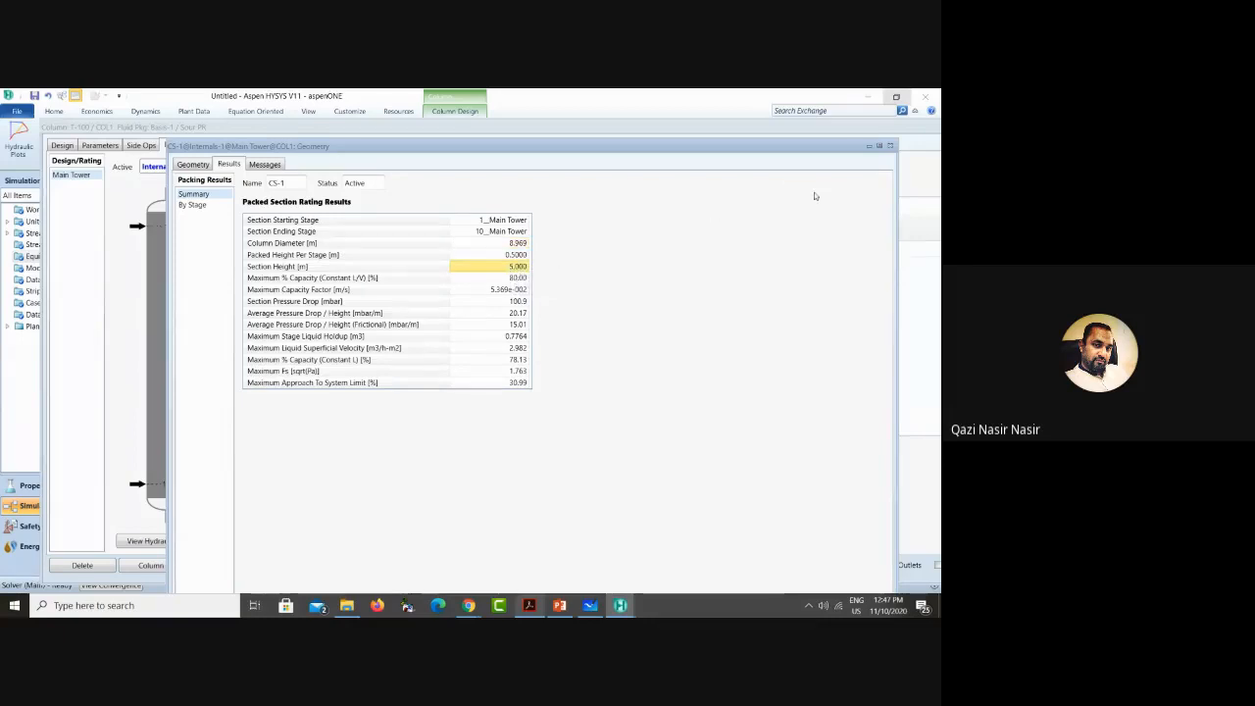
drag(752, 152, 676, 127)
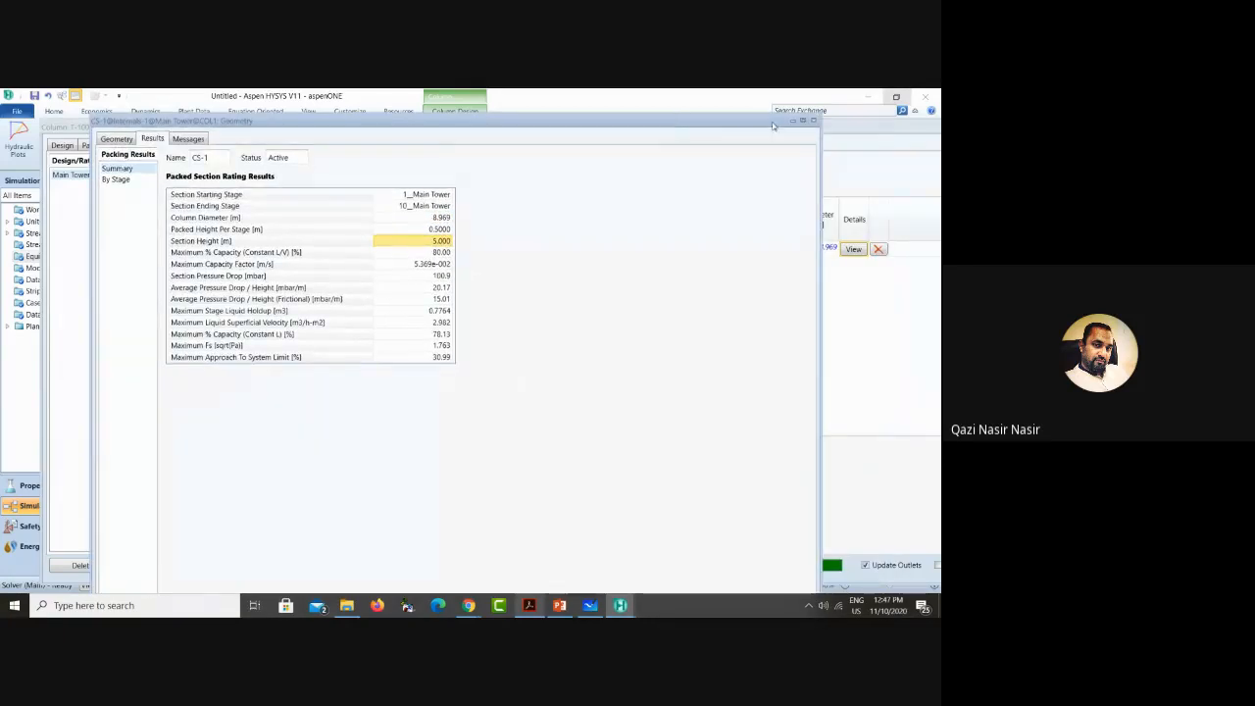
click(813, 120)
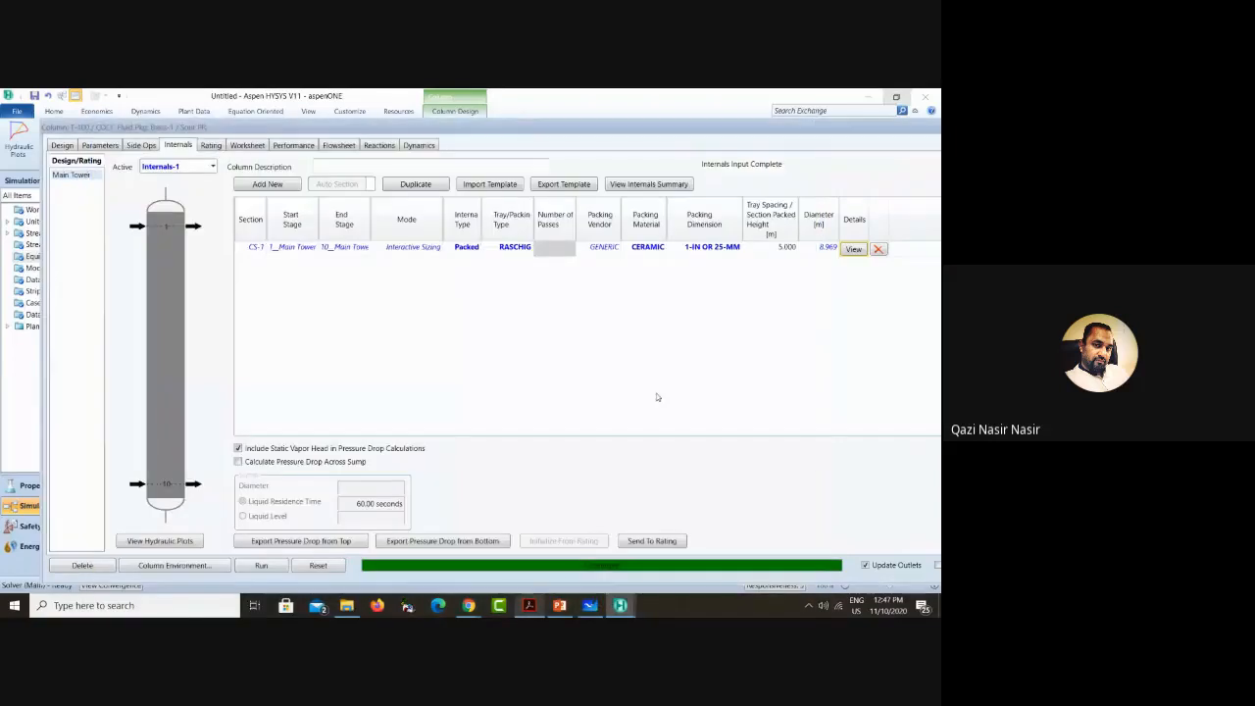
Step: Switch to the PDF manual and examine step 7 and the answer box for section diameter, section height and CO2 composition
click(529, 604)
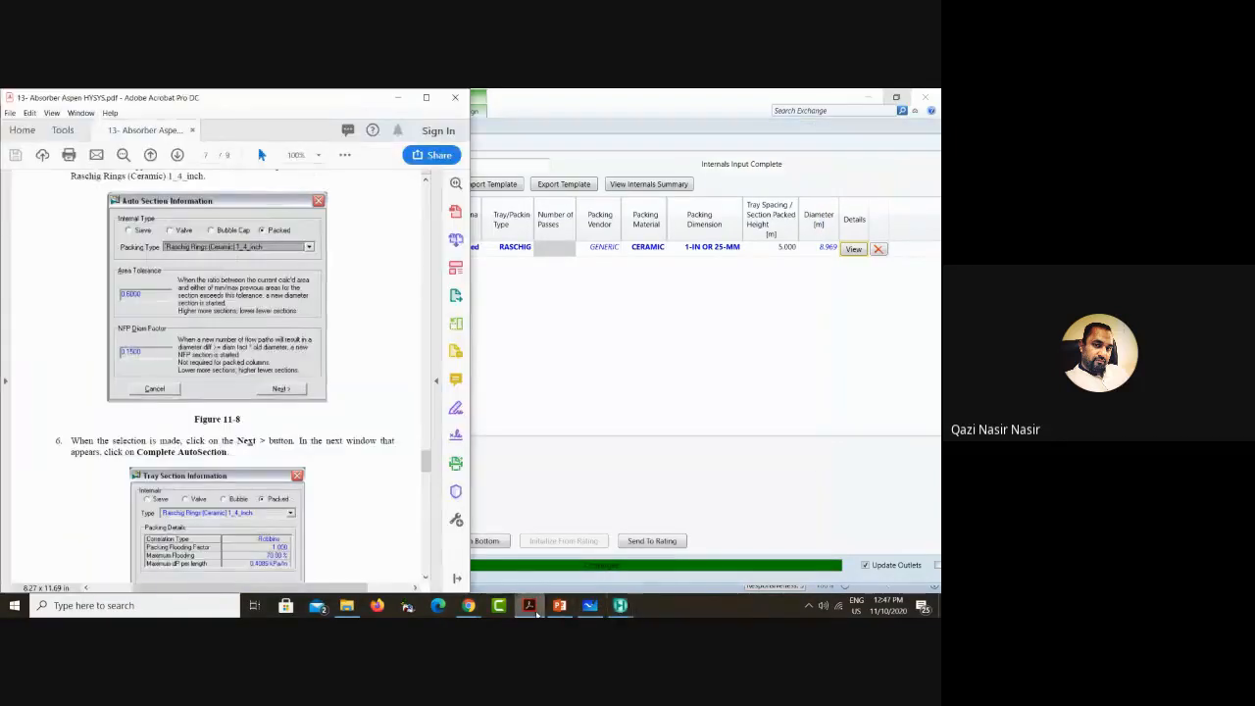
scroll(310, 446, down, 10)
scroll(310, 446, down, 5)
scroll(314, 448, up, 3)
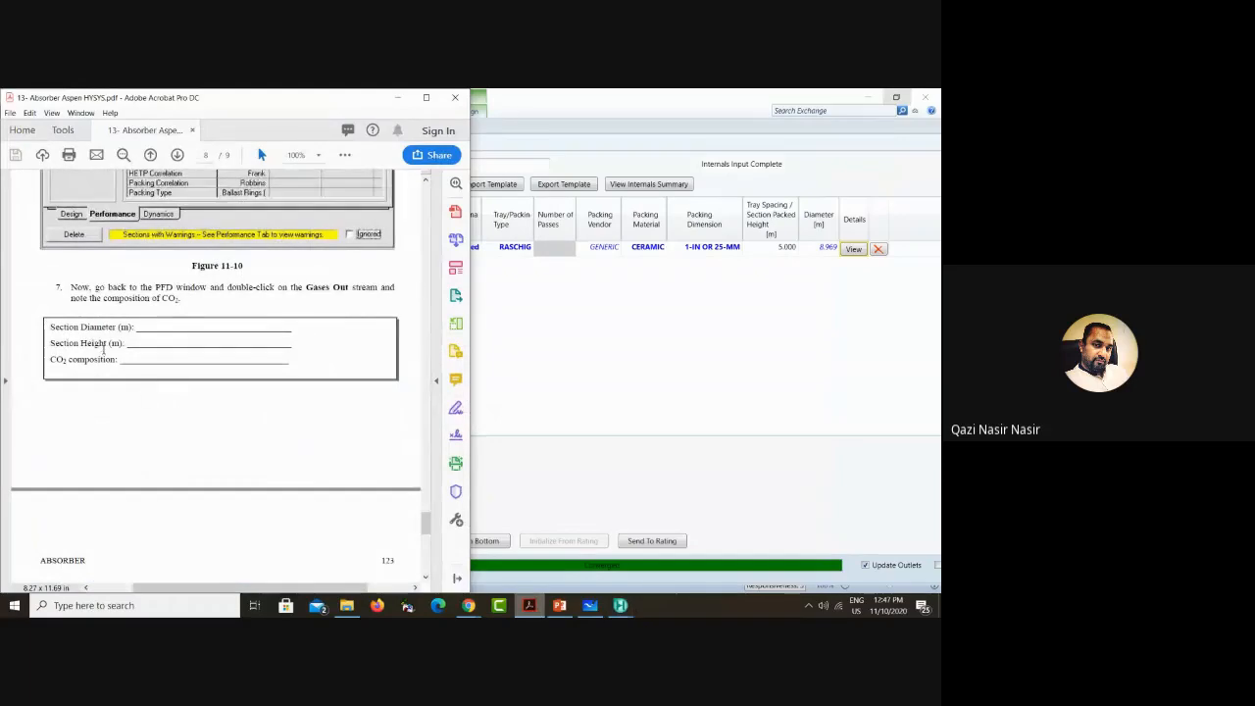
drag(135, 331, 205, 330)
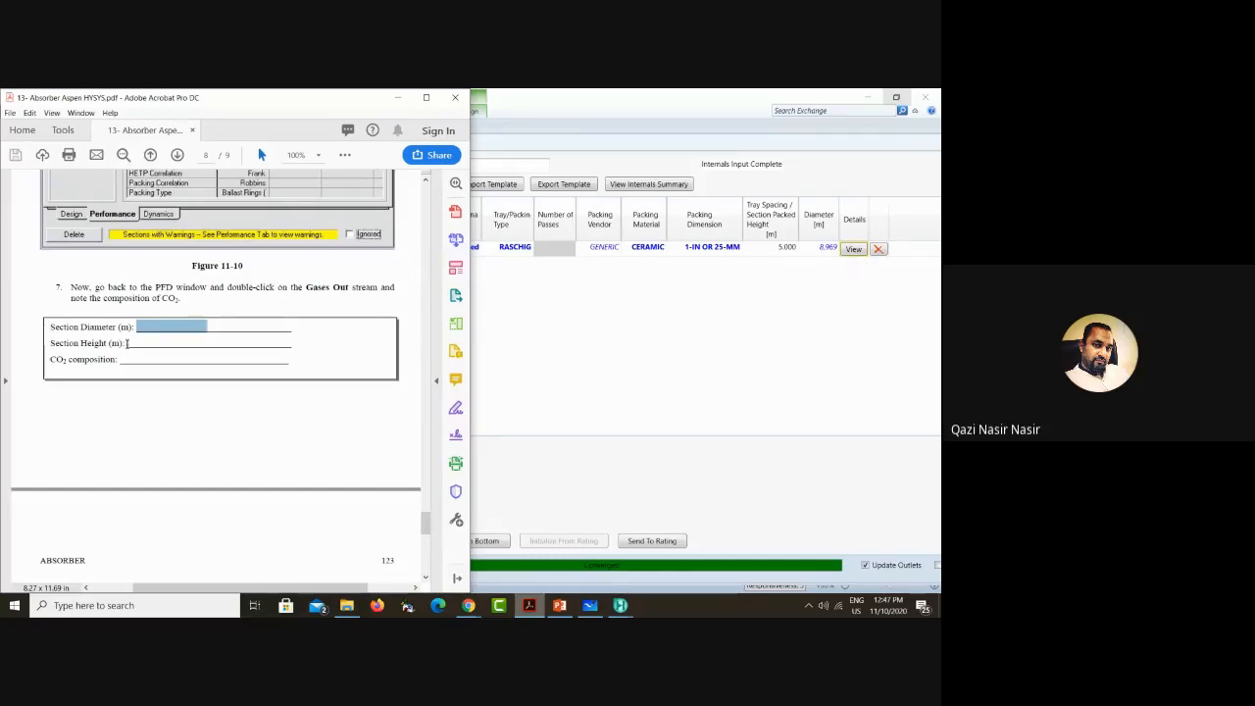
drag(129, 343, 212, 345)
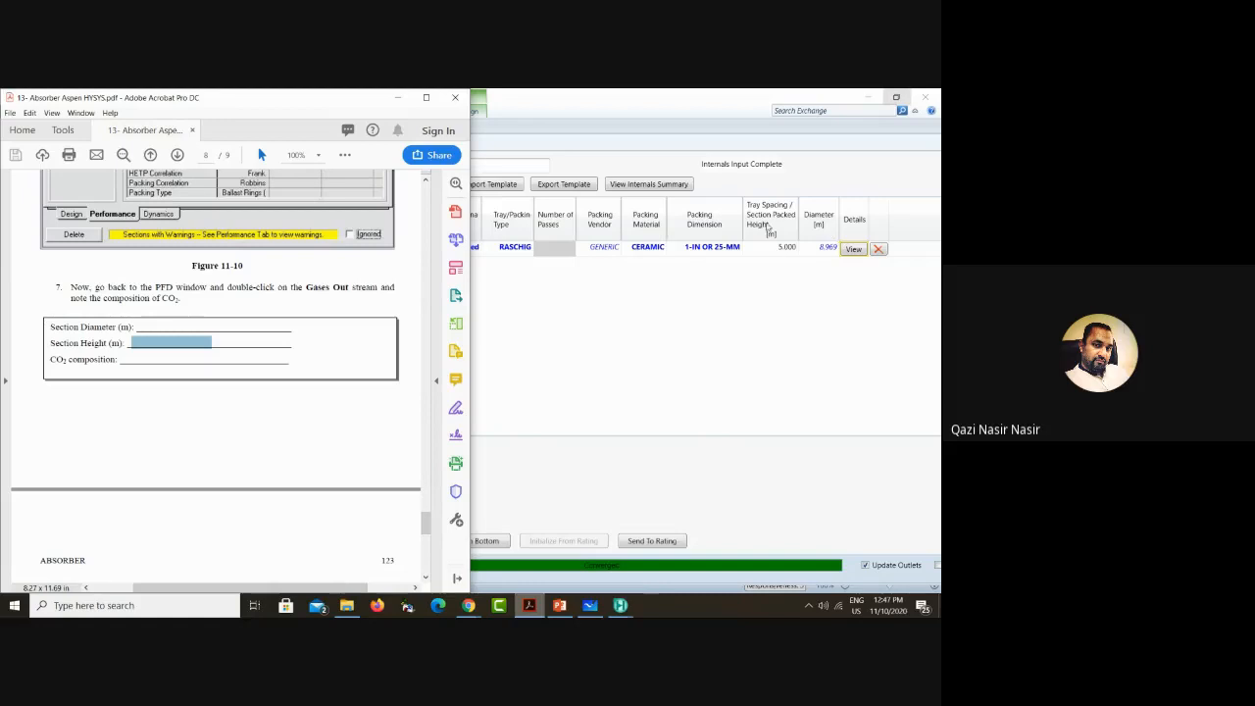
mouse_move(780, 253)
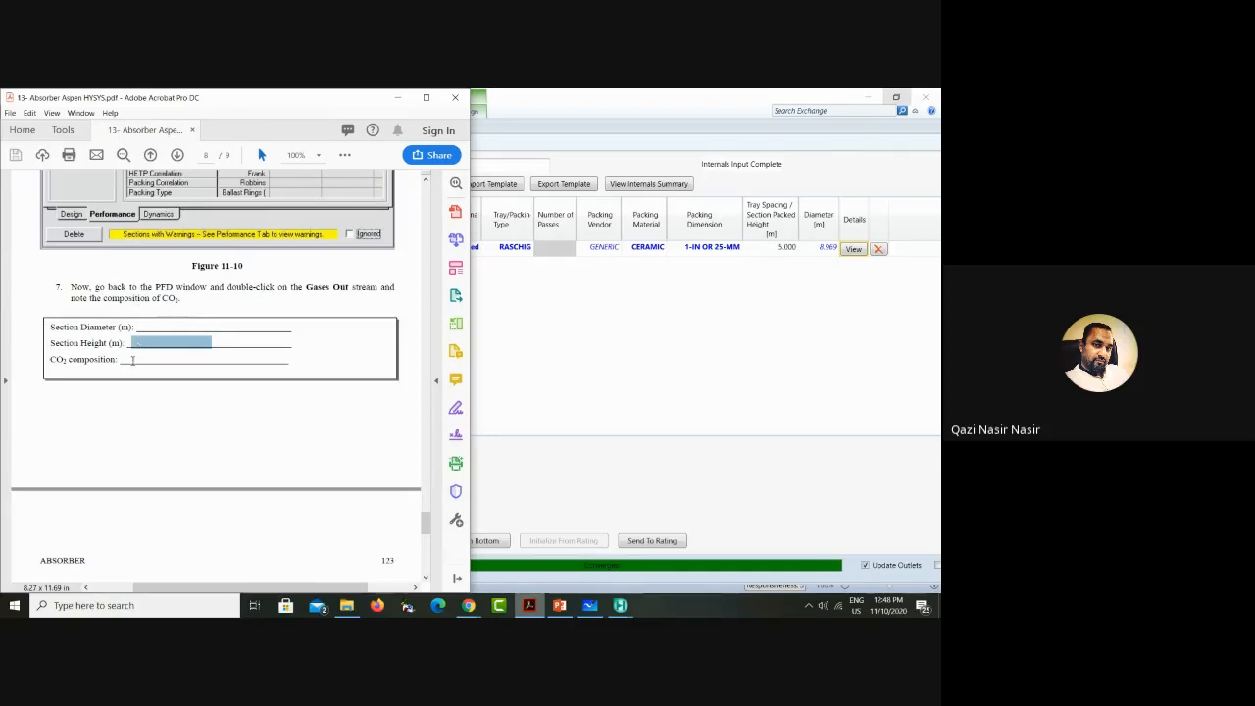
drag(134, 360, 171, 360)
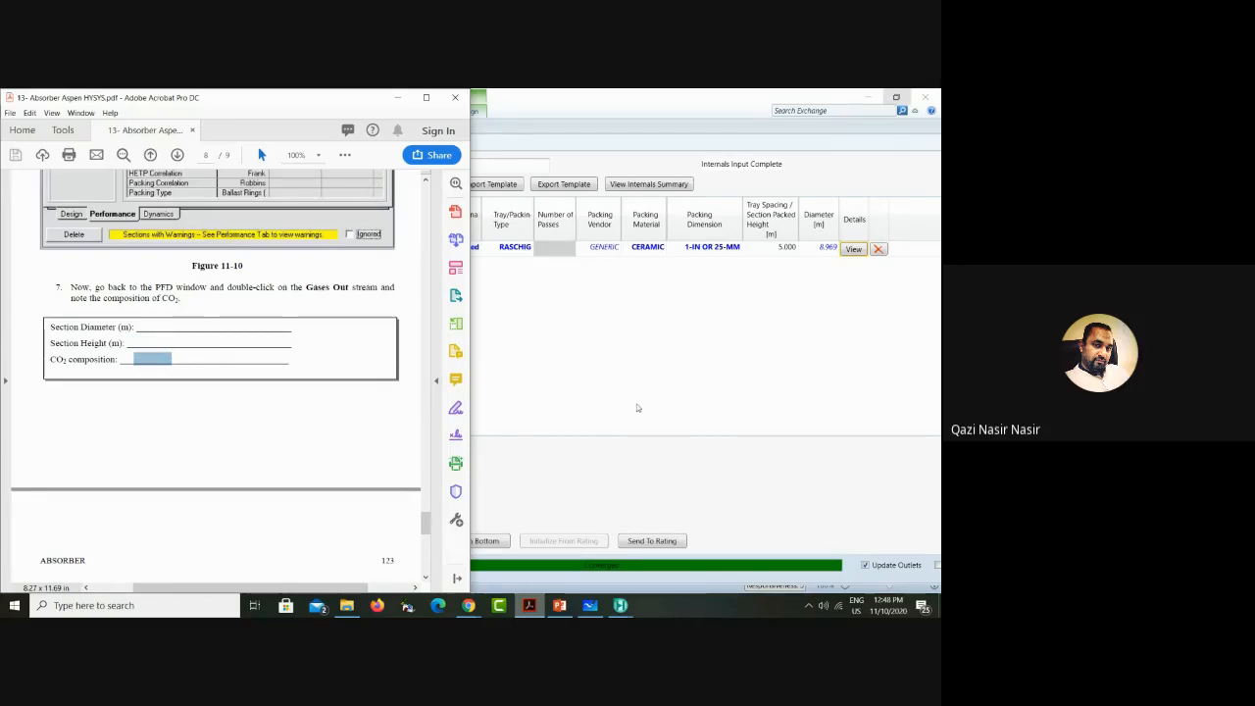
Step: Return to HYSYS, move the column window aside to uncover the flowsheet's outlet stream tables, and switch back to the PDF manual
click(636, 407)
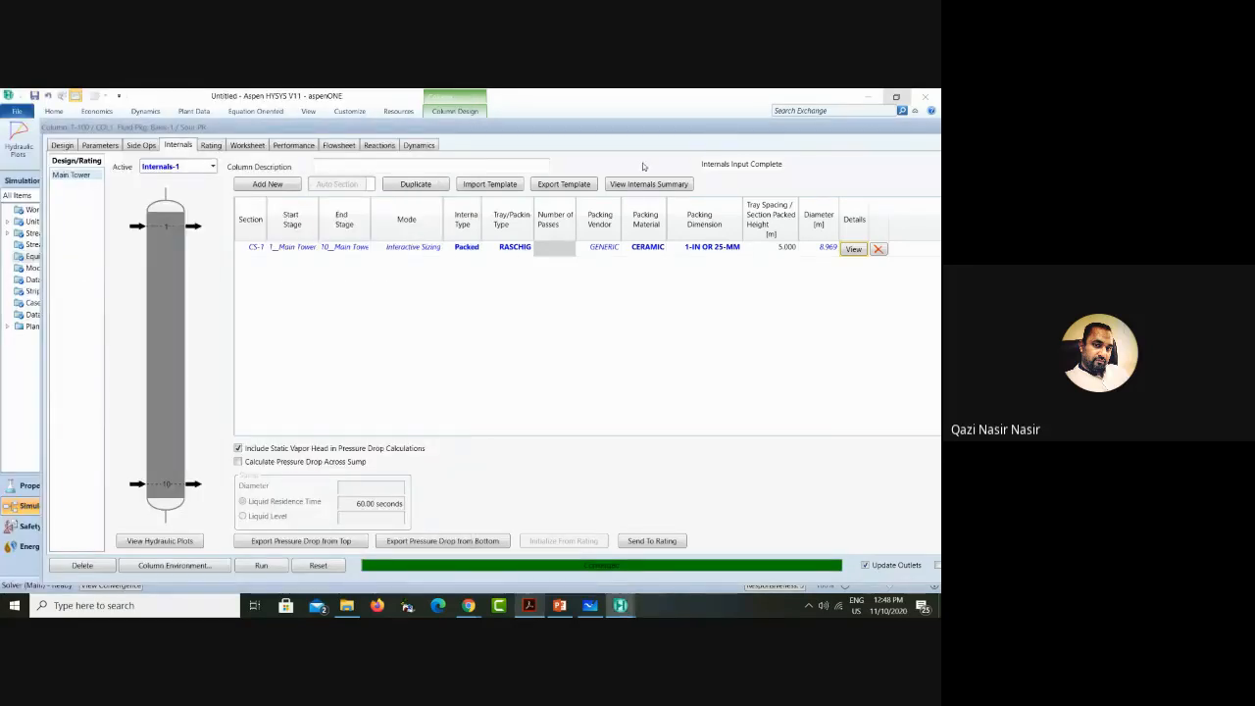
drag(717, 129, 426, 204)
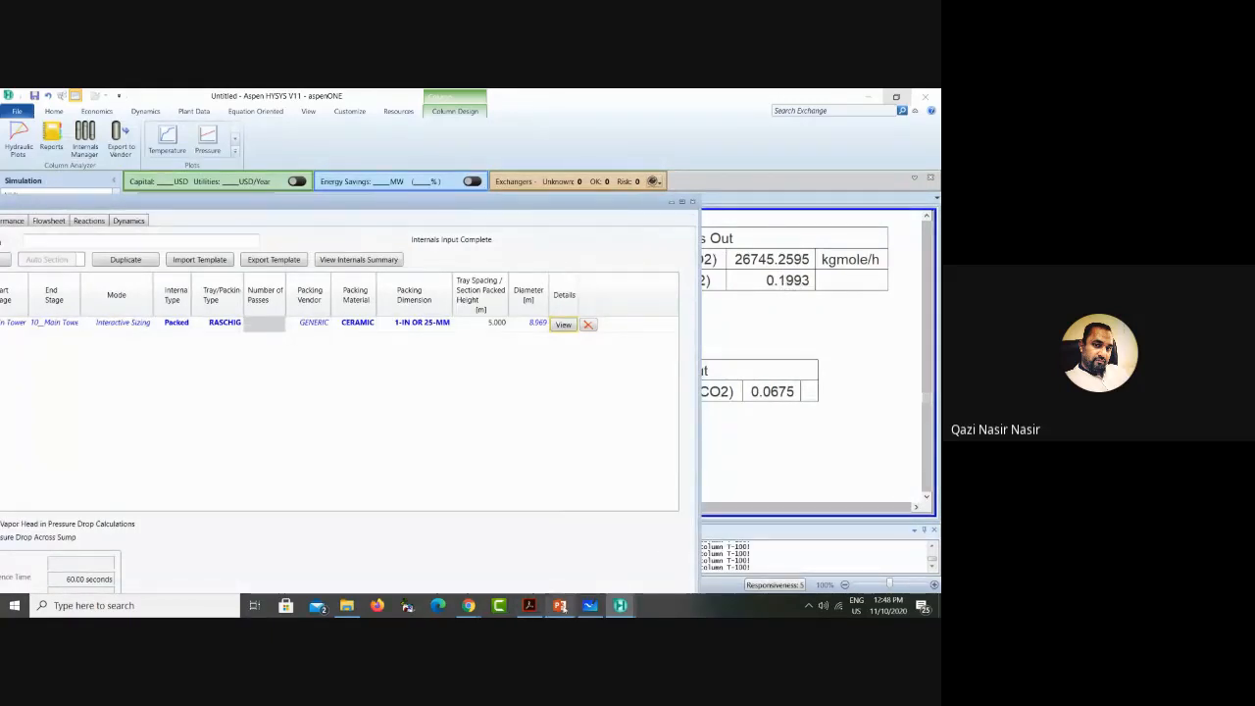
click(528, 605)
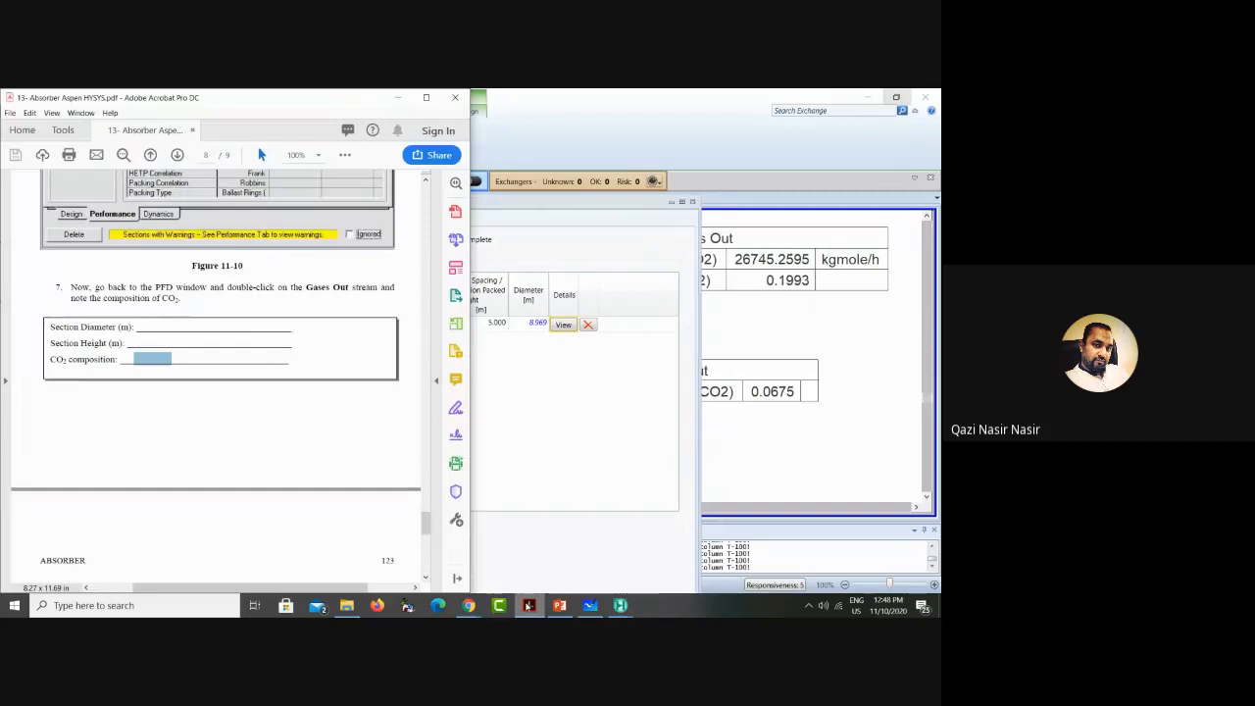
Step: Read the manual's Save Your Case, Review and Summary and Further Study sections, return to HYSYS, and close the column window
click(190, 363)
scroll(190, 362, down, 8)
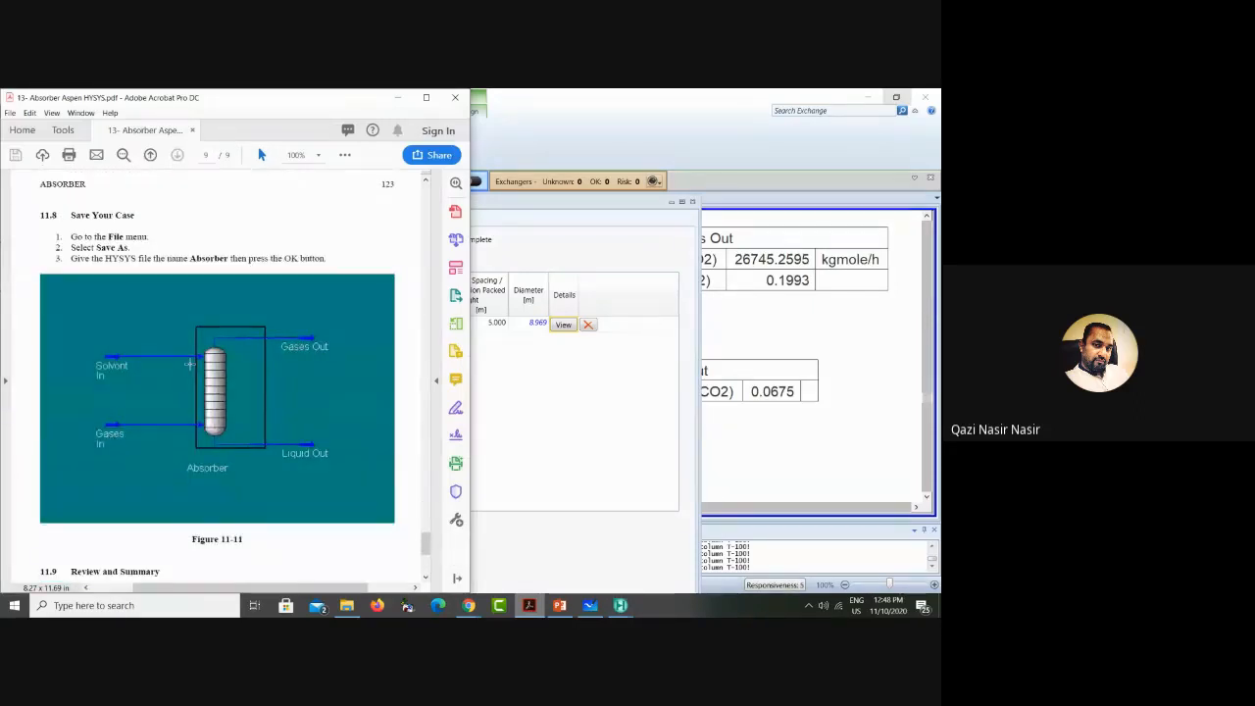
scroll(190, 363, down, 6)
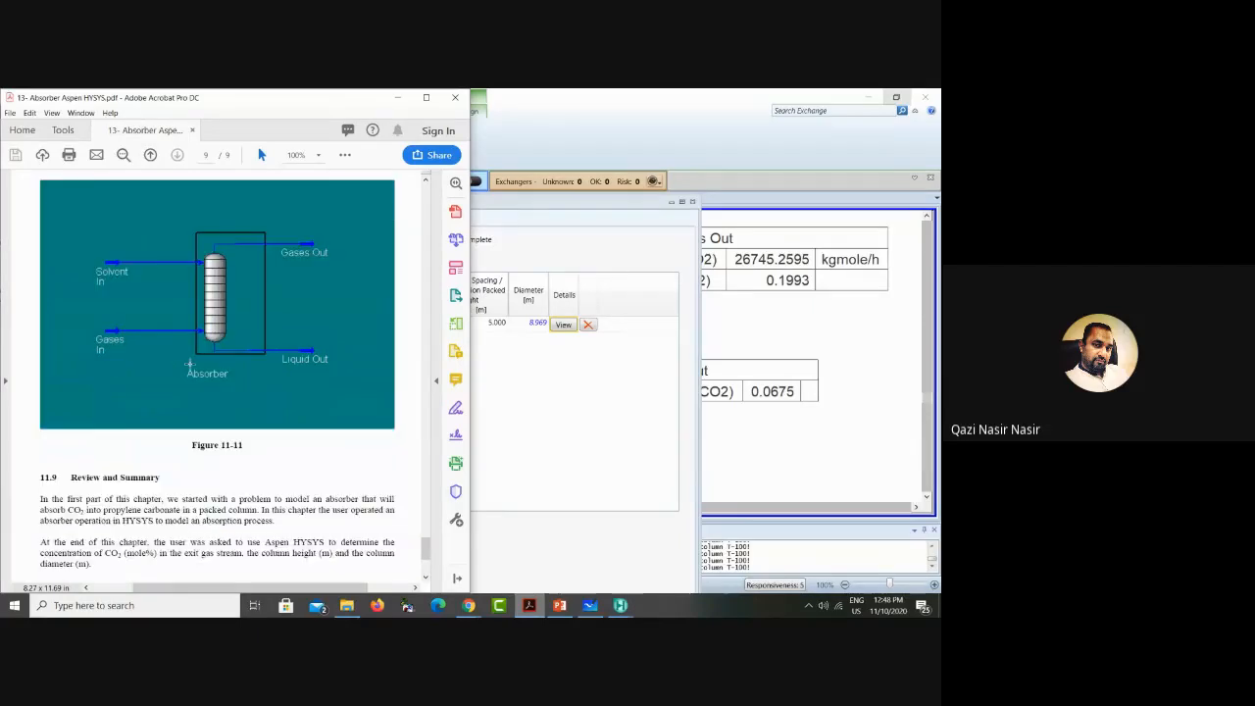
scroll(190, 363, down, 1)
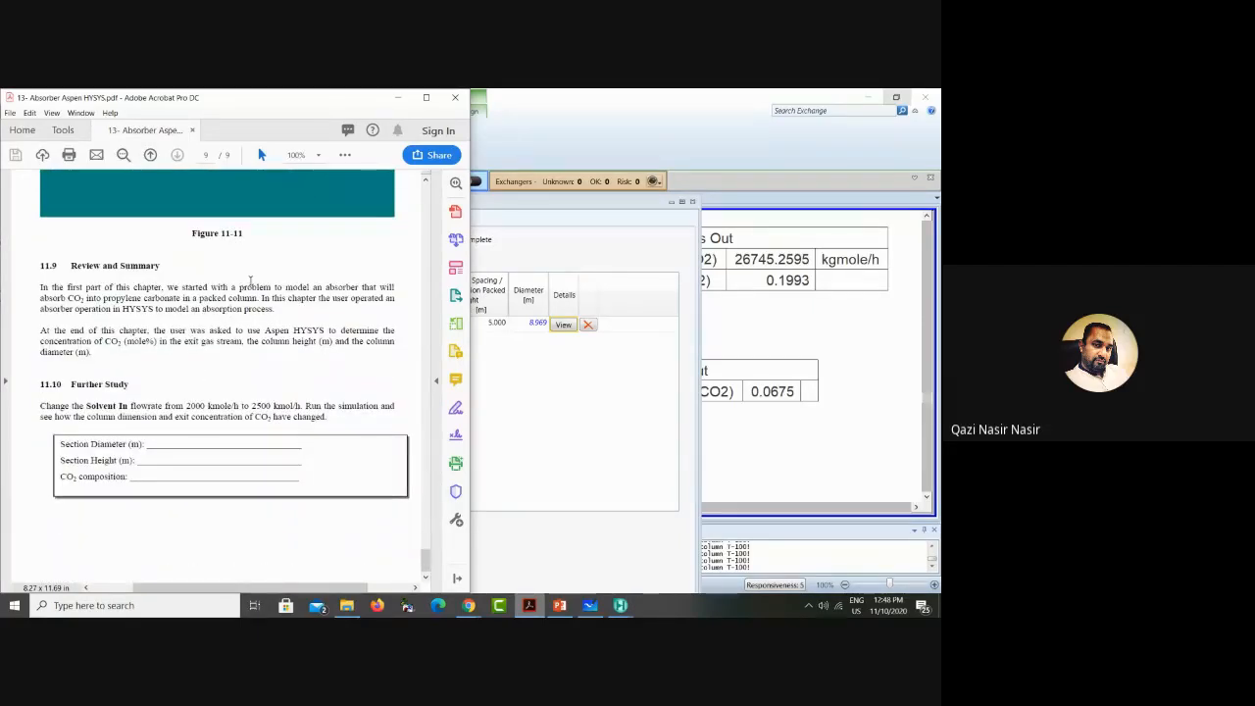
click(390, 97)
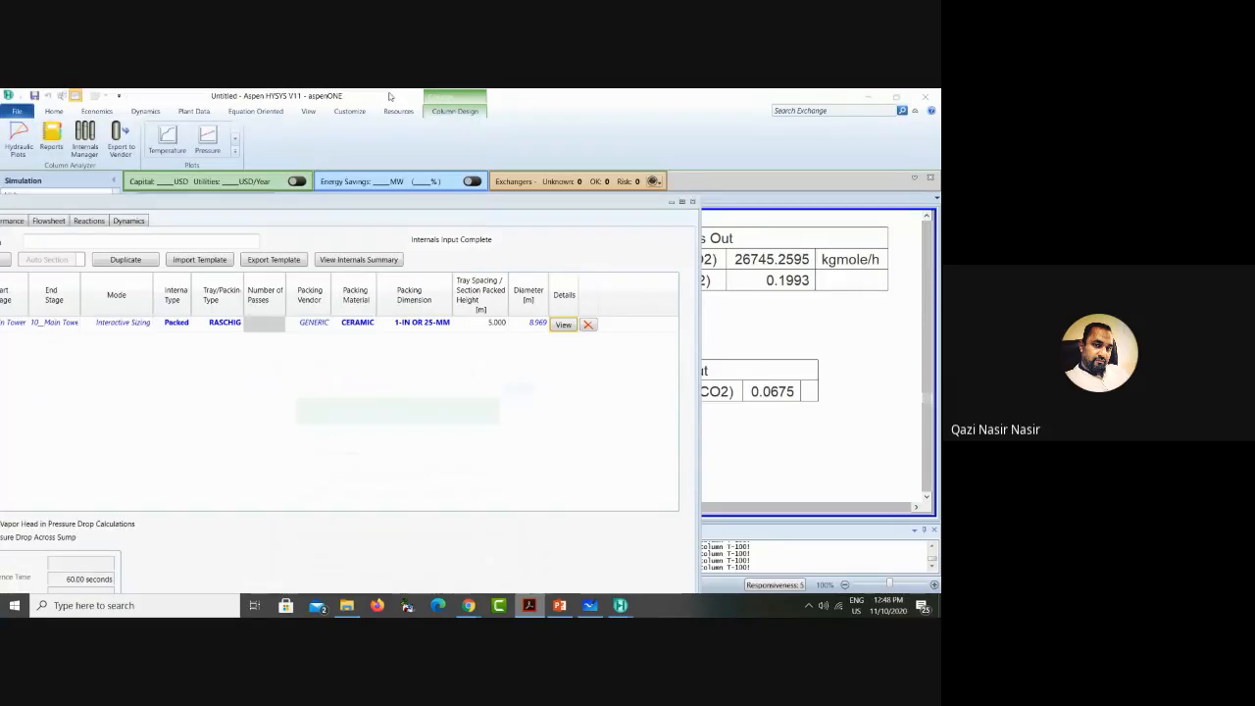
click(692, 203)
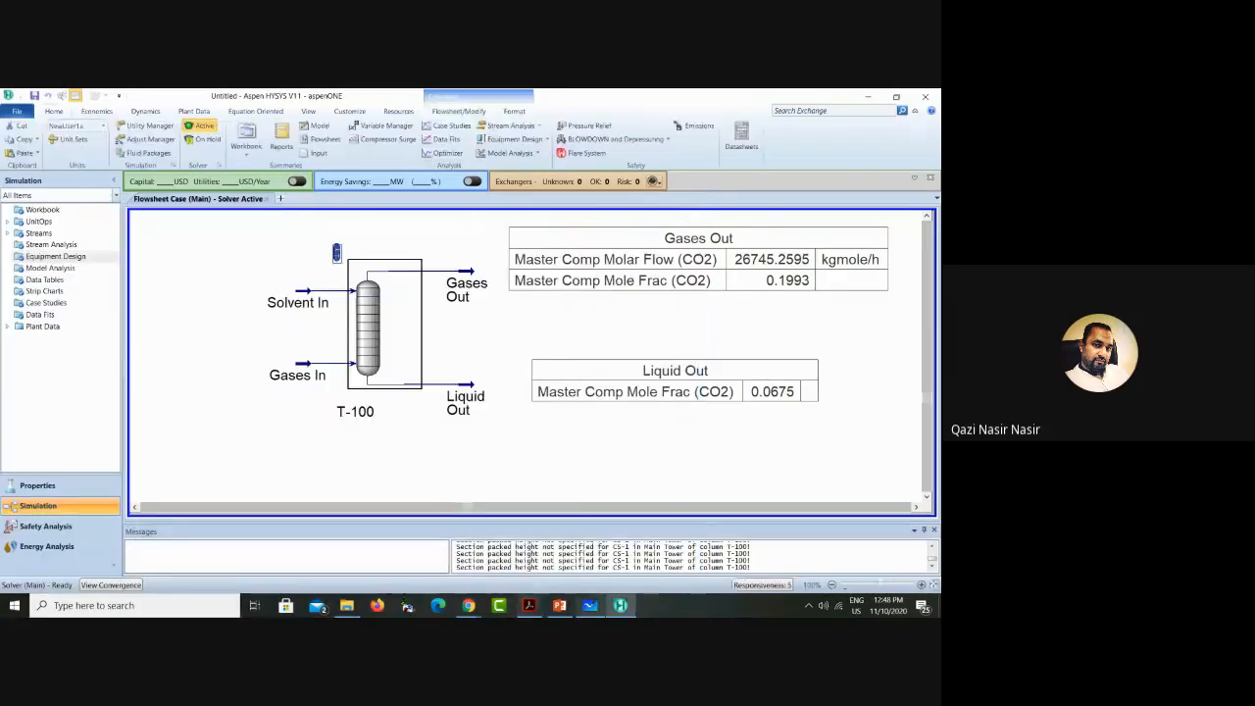
Step: Switch to the PDF manual and look back through the absorber setup and Tray Sizing utility pages around Figures 11-3 to 11-6
click(529, 605)
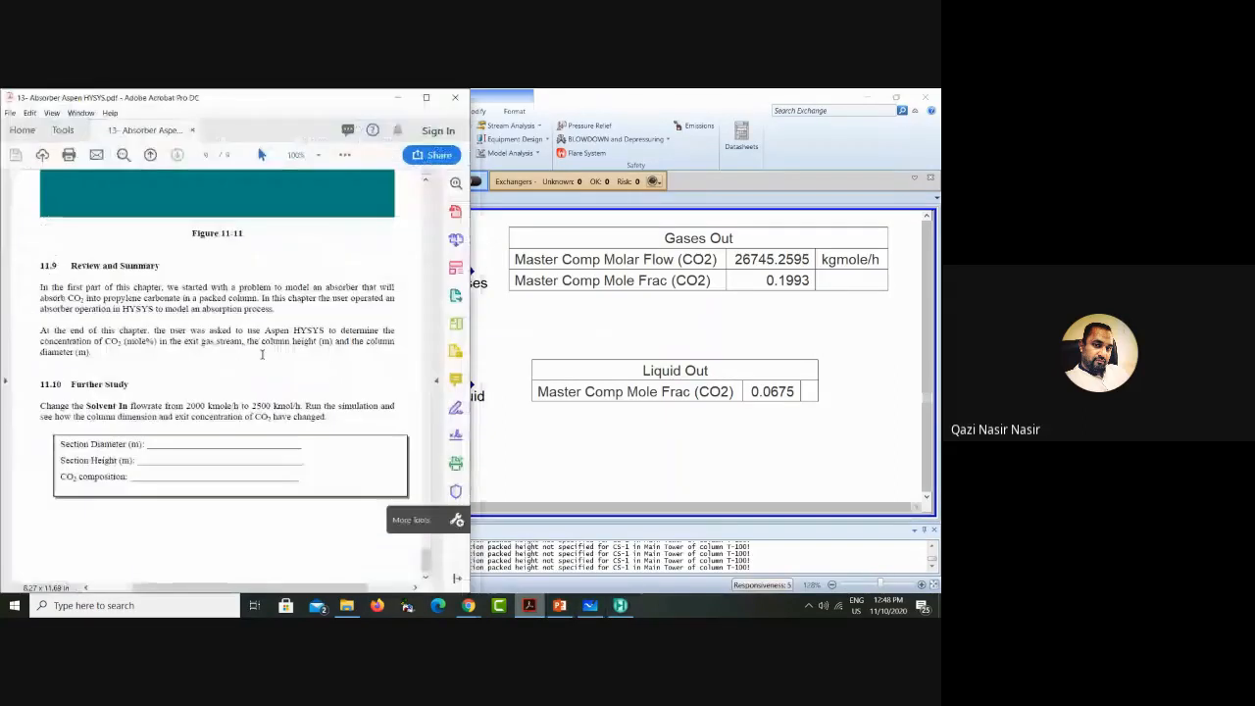
scroll(262, 352, up, 15)
scroll(261, 353, up, 10)
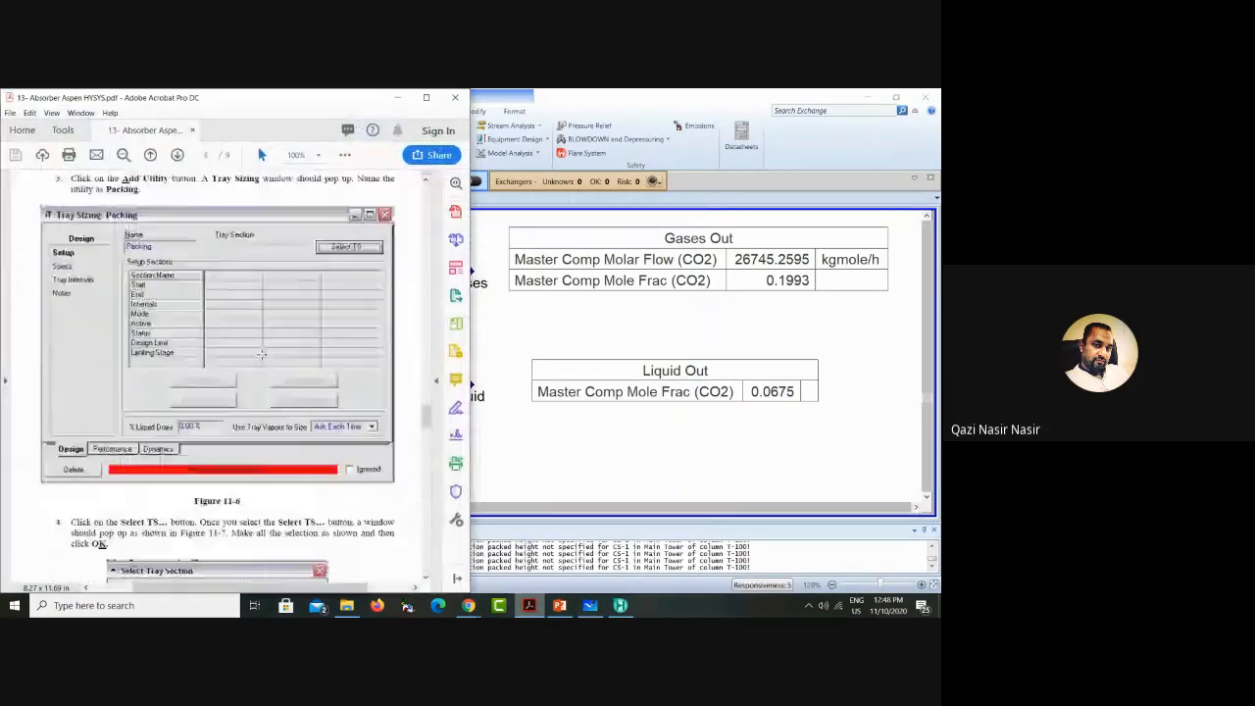
scroll(261, 358, up, 10)
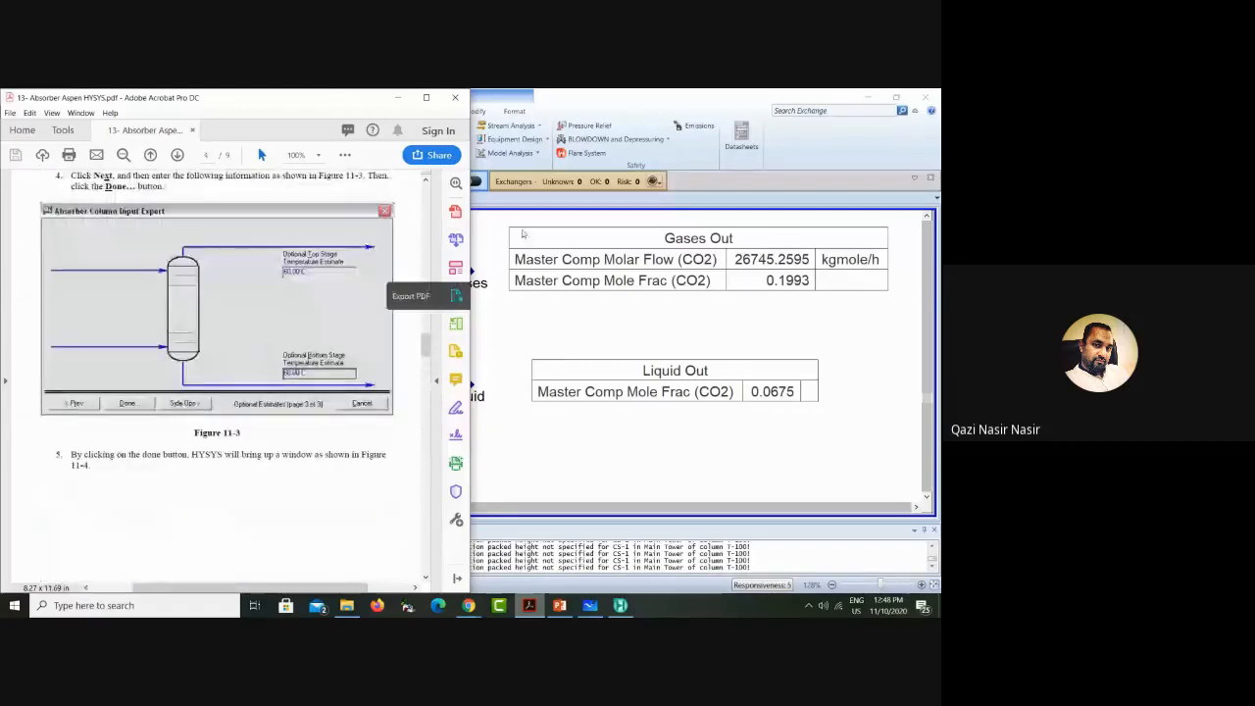
scroll(192, 448, down, 5)
scroll(191, 448, down, 10)
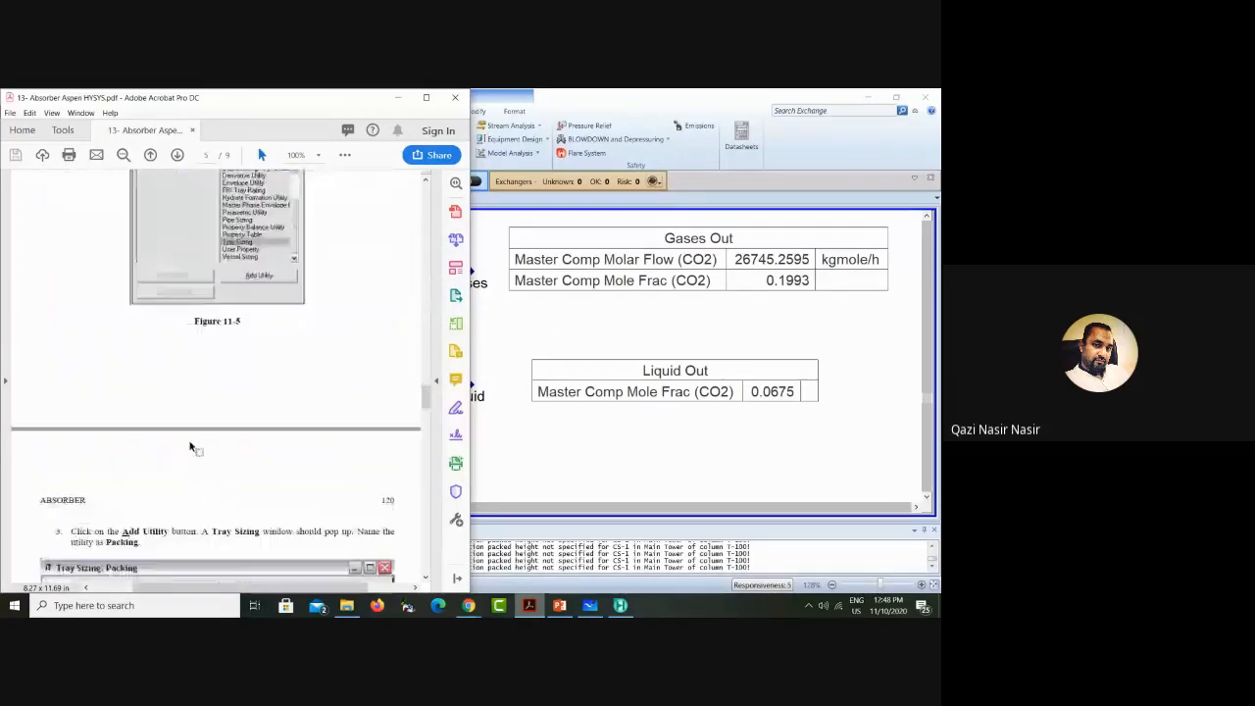
Step: Return to HYSYS, open the Equipment Design page, and view the equipment design types that can be added
click(549, 471)
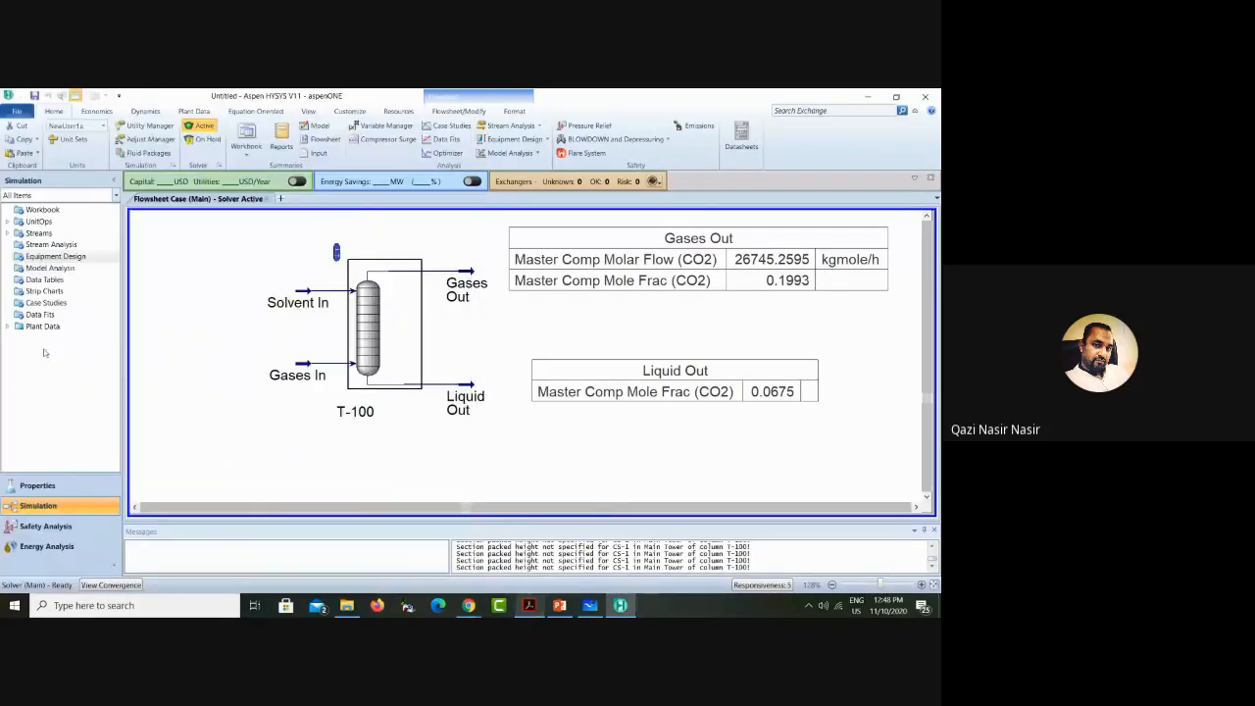
double_click(54, 256)
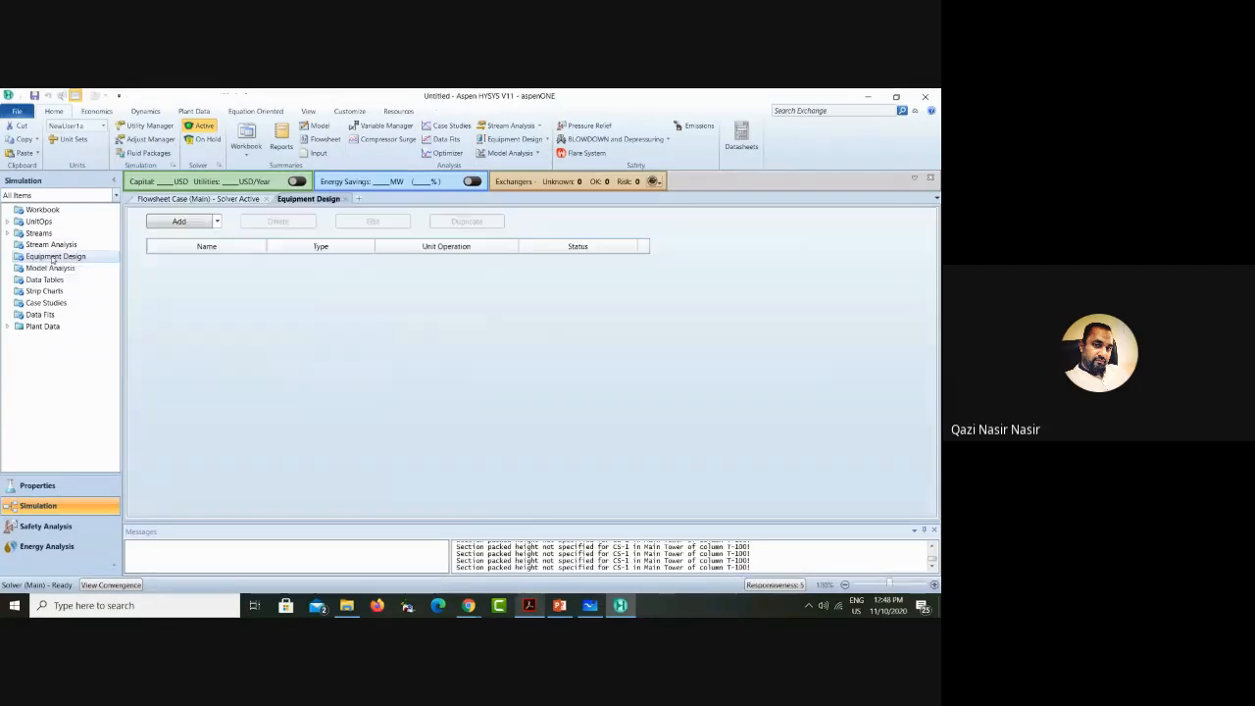
click(216, 220)
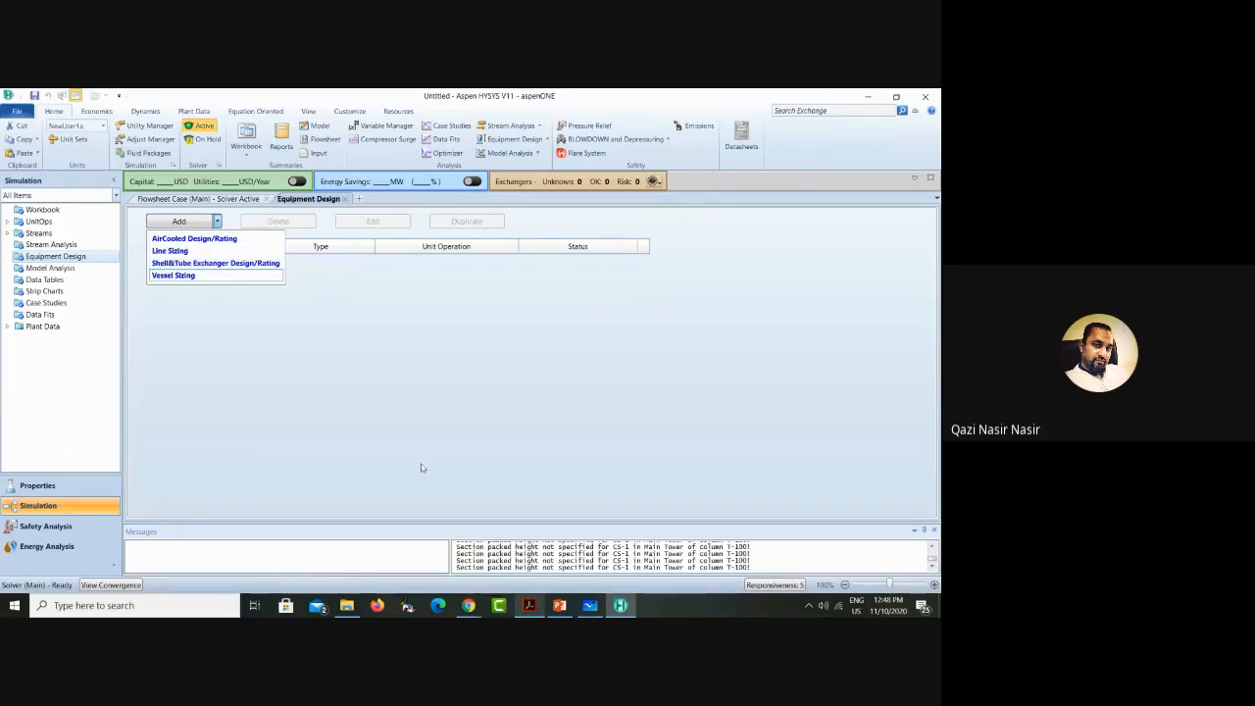
Step: Examine the manual's Tray Sizing procedure up to the packing results in Figure 11-10, return to HYSYS, and close the Equipment Design page
click(529, 605)
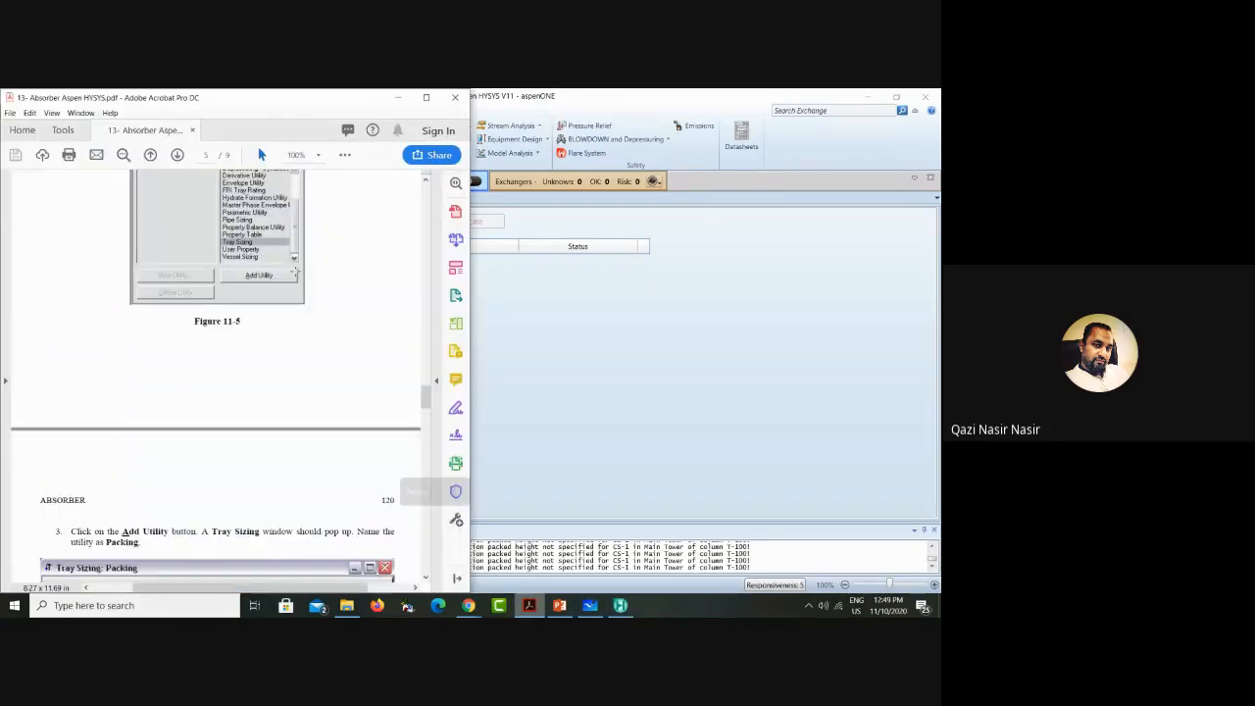
scroll(255, 299, down, 5)
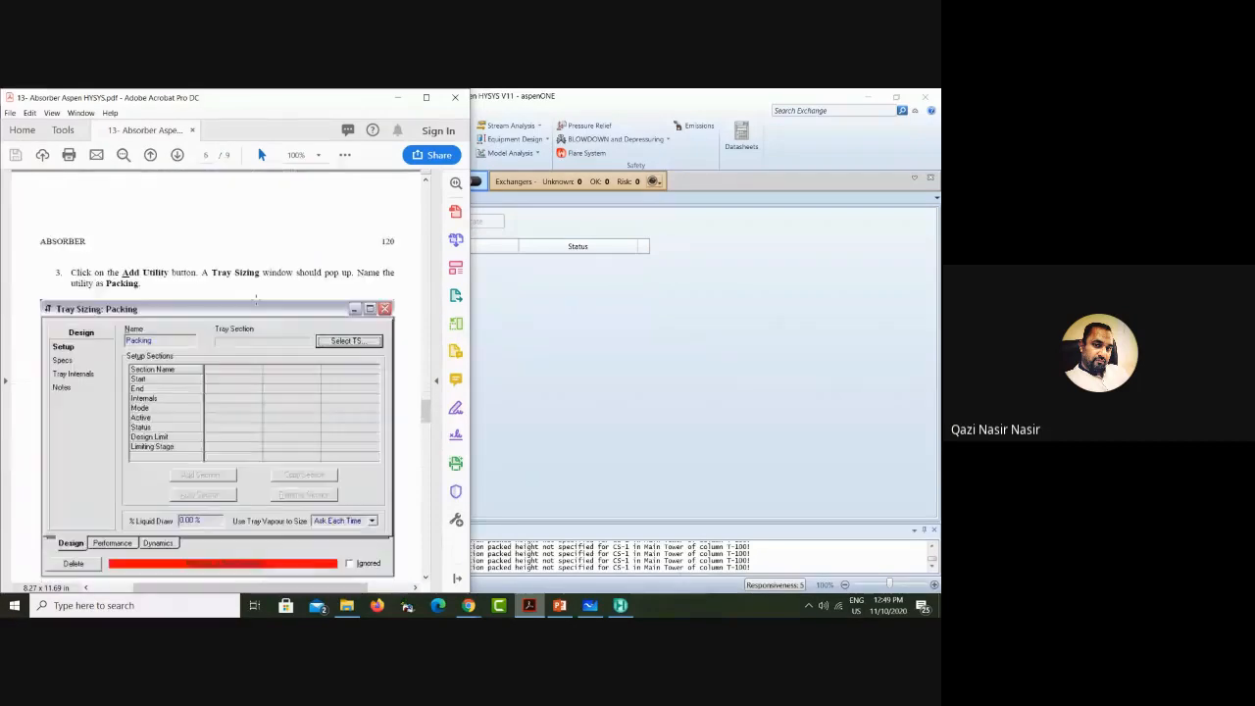
scroll(184, 420, down, 7)
scroll(191, 392, up, 6)
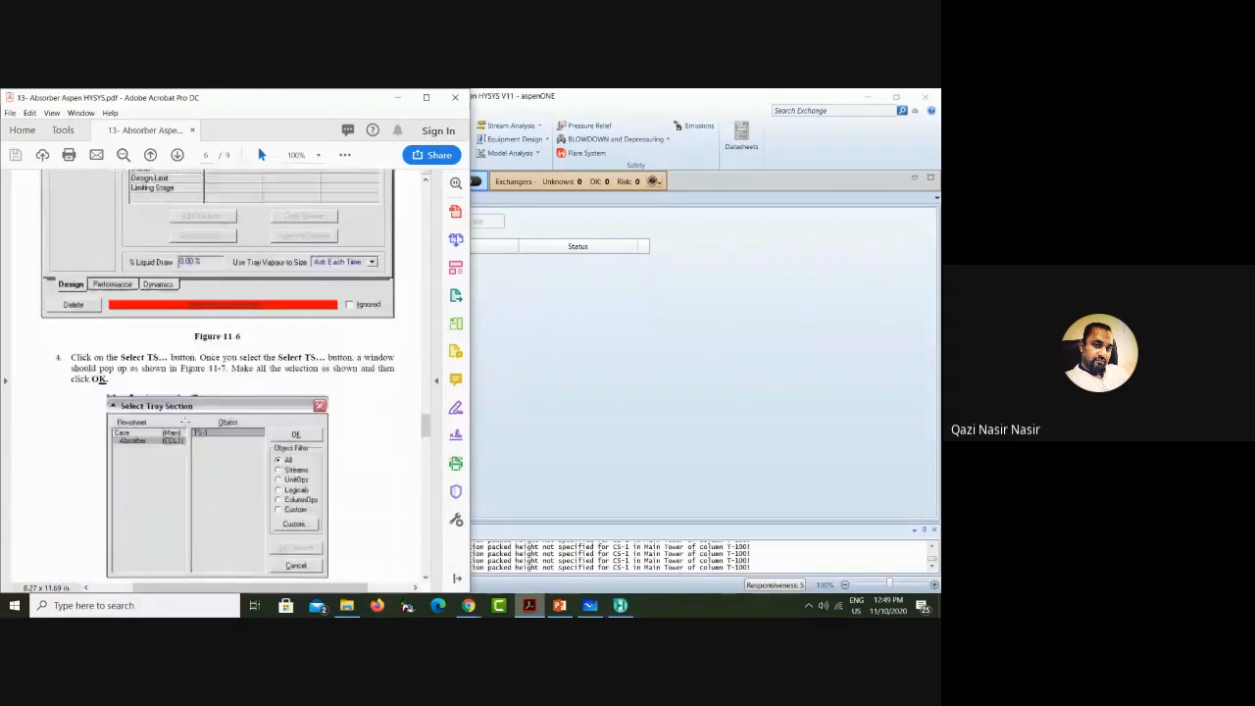
scroll(186, 372, down, 12)
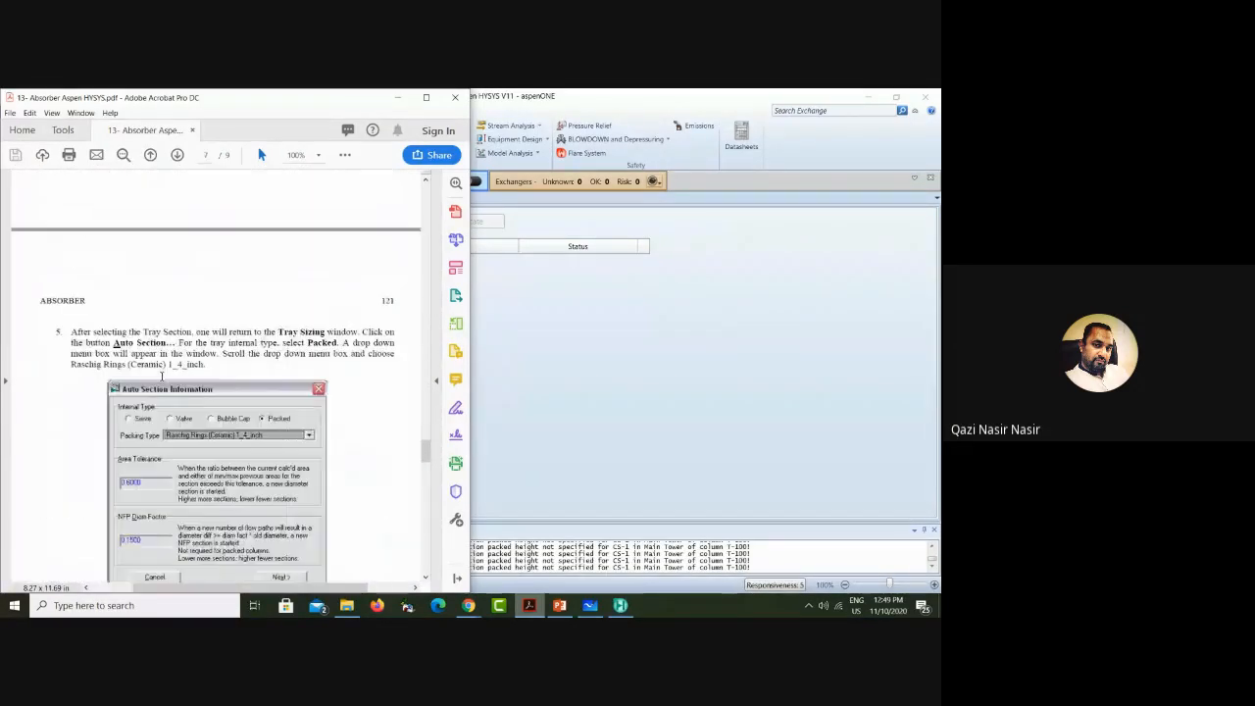
scroll(161, 375, down, 6)
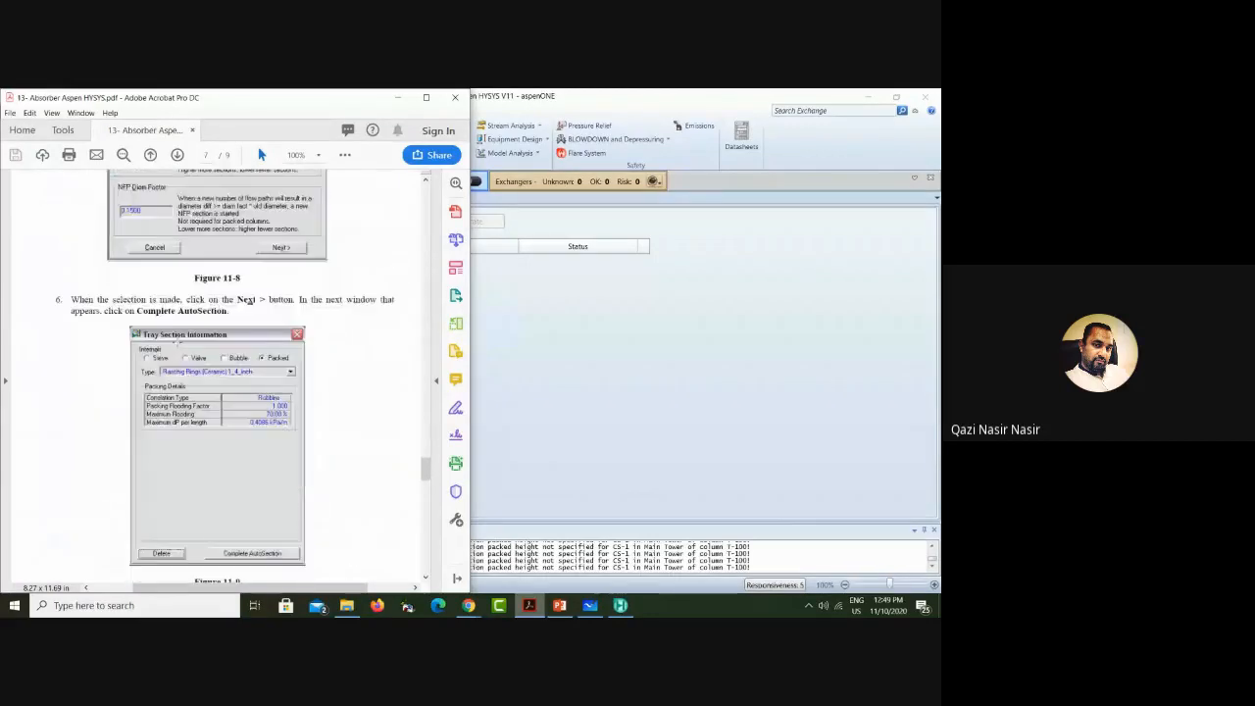
scroll(177, 341, down, 9)
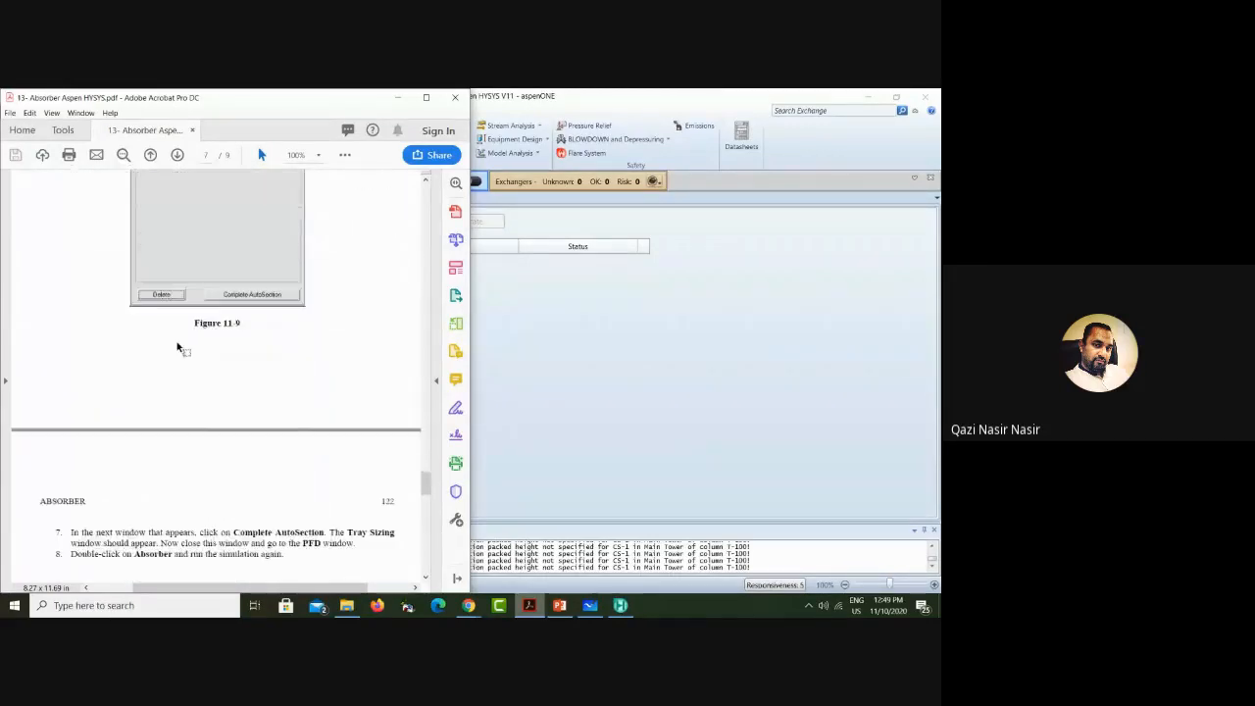
scroll(174, 341, down, 3)
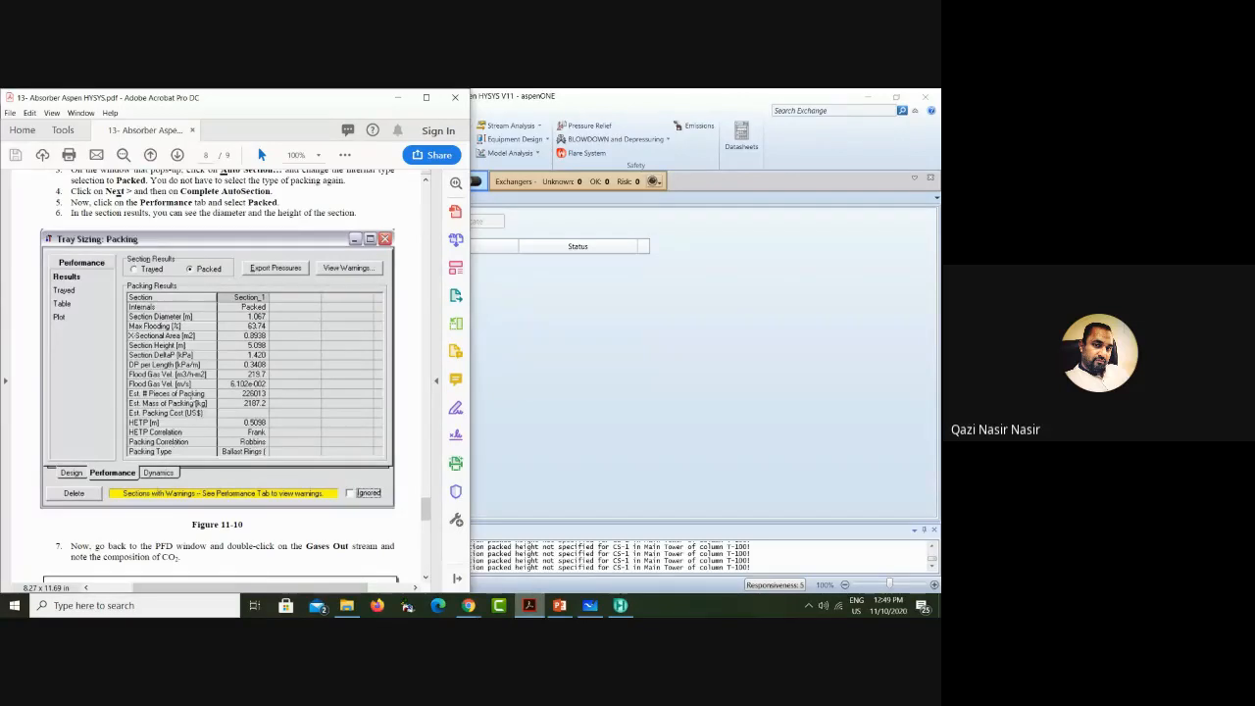
click(398, 98)
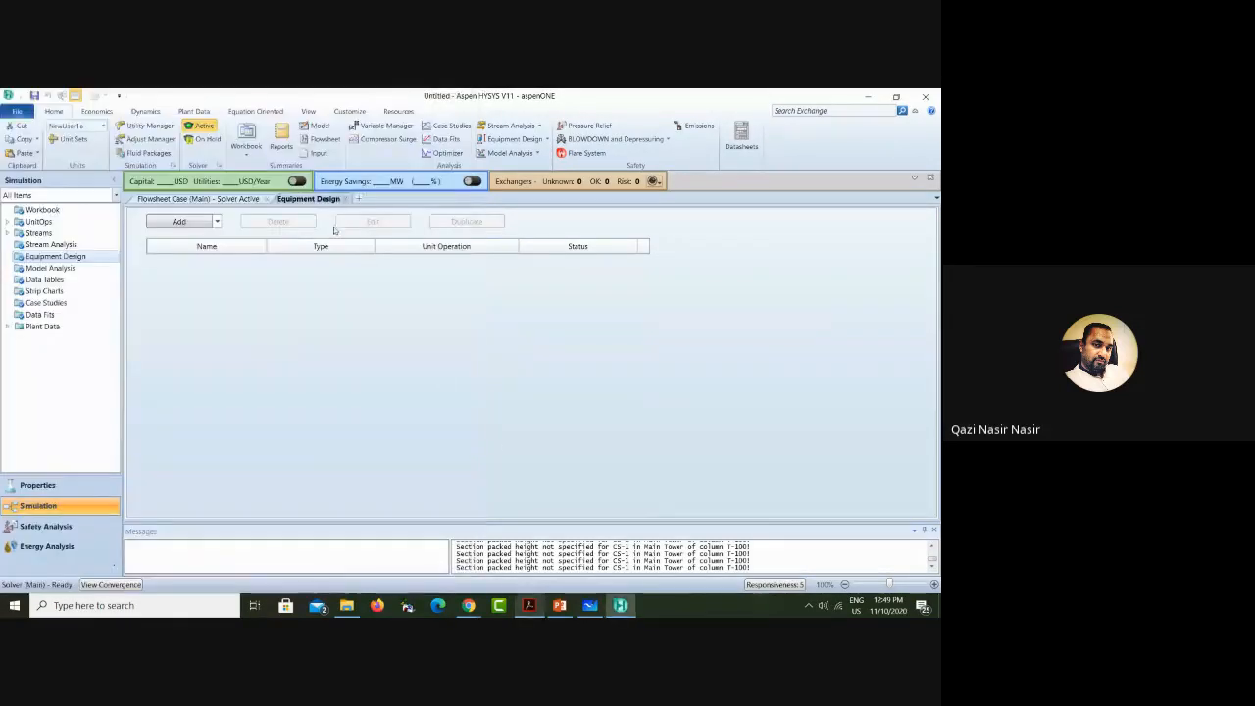
click(345, 200)
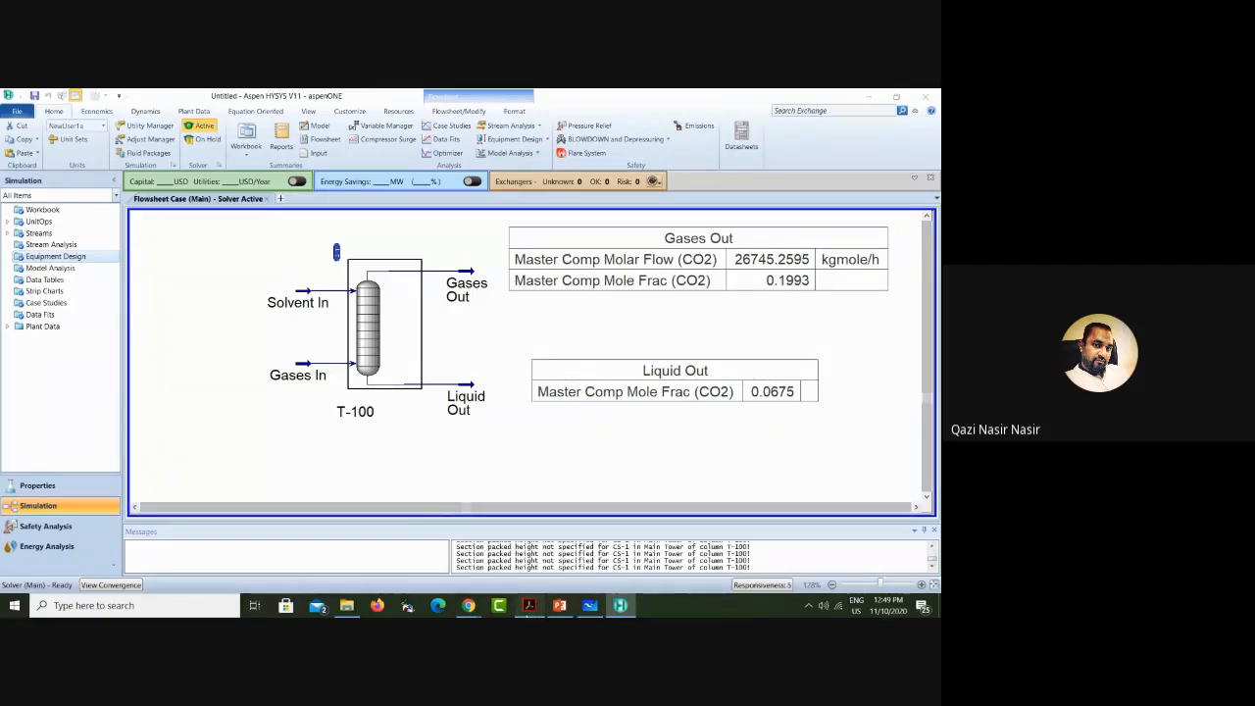
Step: Switch to the manual's Further Study section, read the Solvent In flowrate exercise, and highlight the 2000 kmole/h value
click(528, 605)
scroll(283, 429, down, 10)
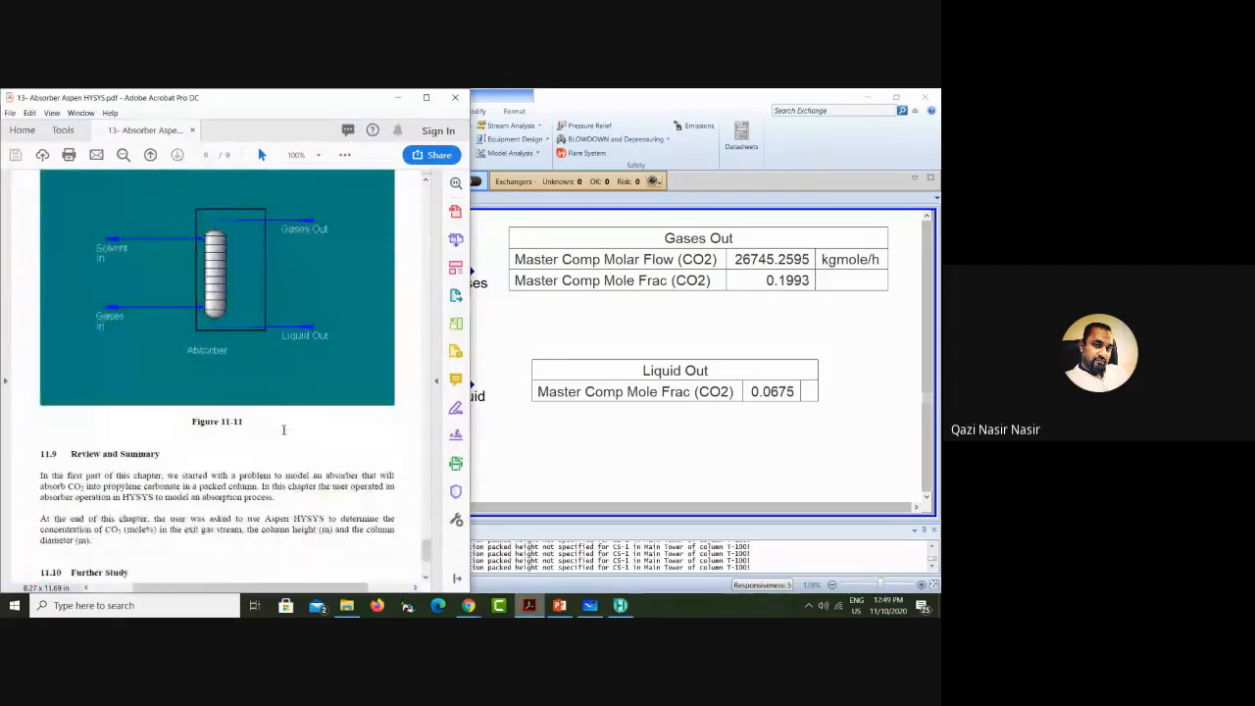
scroll(283, 429, down, 5)
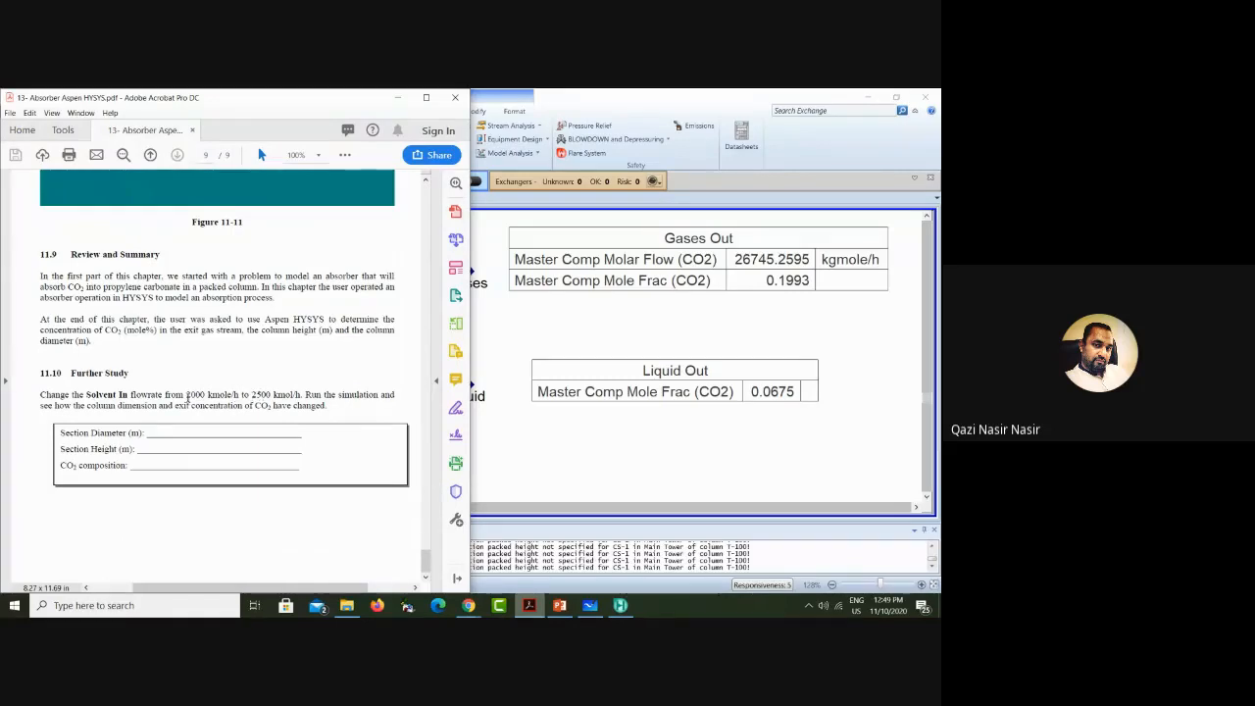
drag(186, 396, 251, 395)
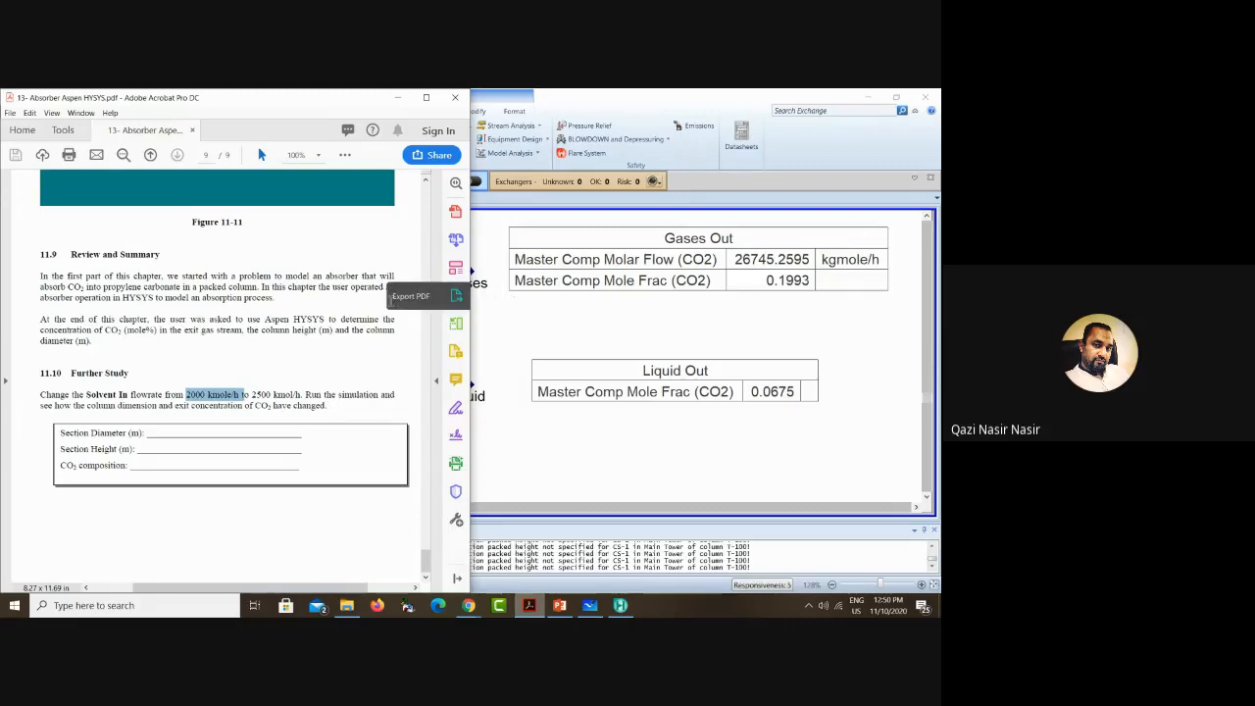
Step: Minimize the PDF manual and HYSYS, switch to the Absorption Column examples presentation in PowerPoint, and shrink its slide thumbnails
click(399, 98)
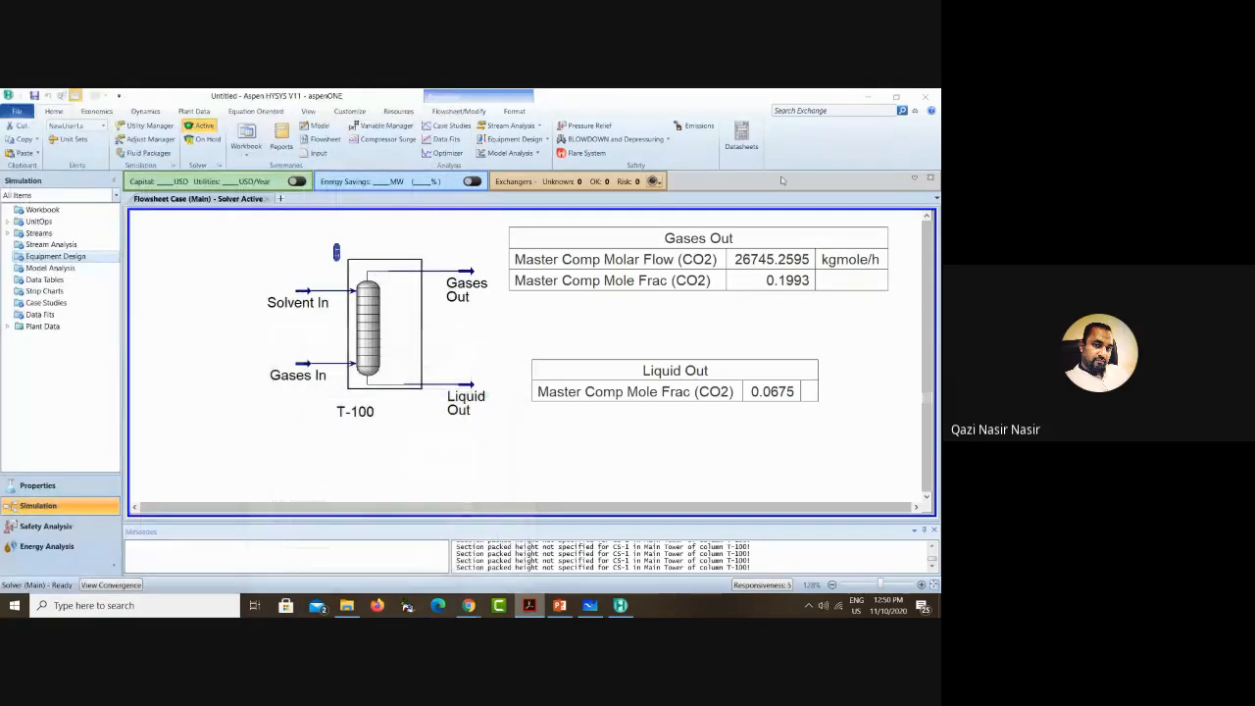
click(868, 96)
click(561, 606)
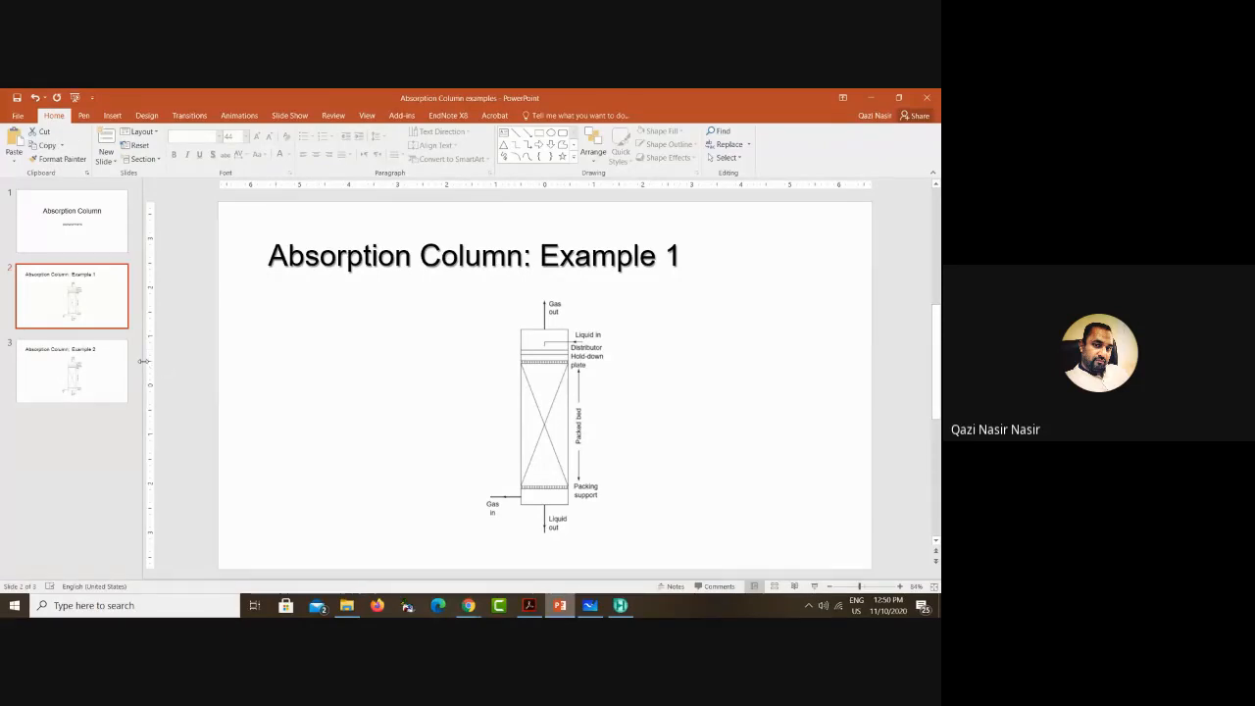
drag(143, 365, 33, 363)
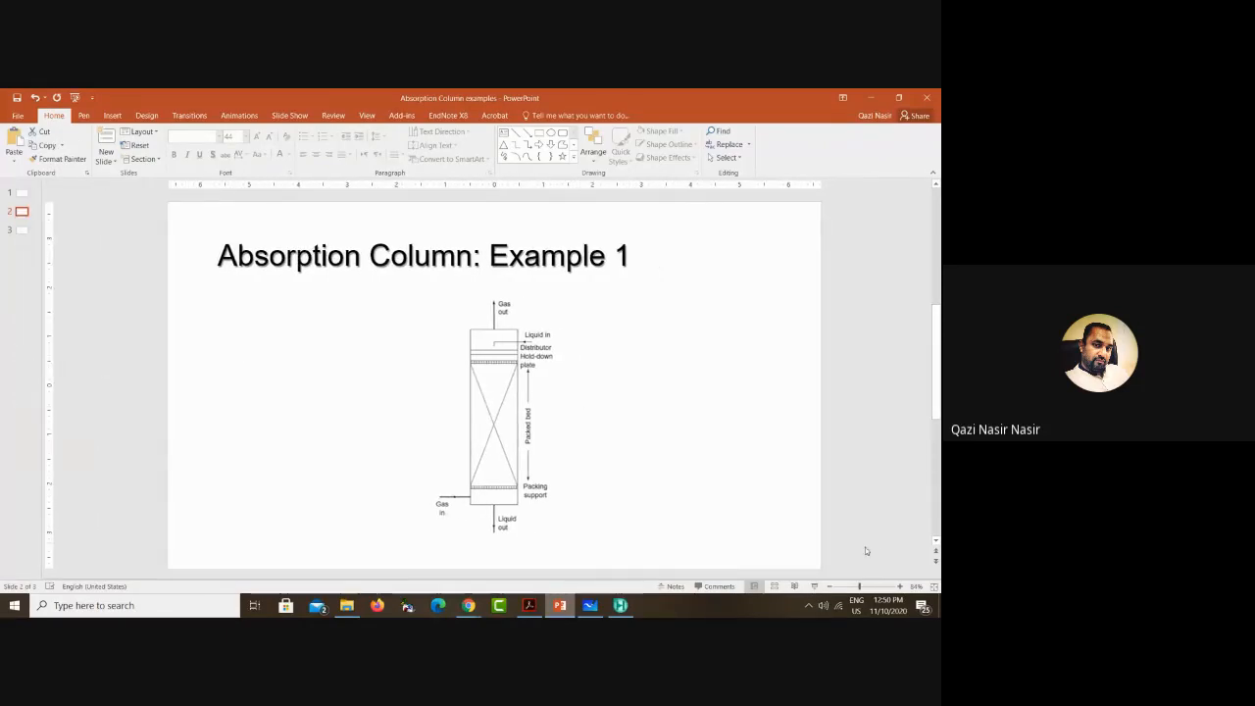